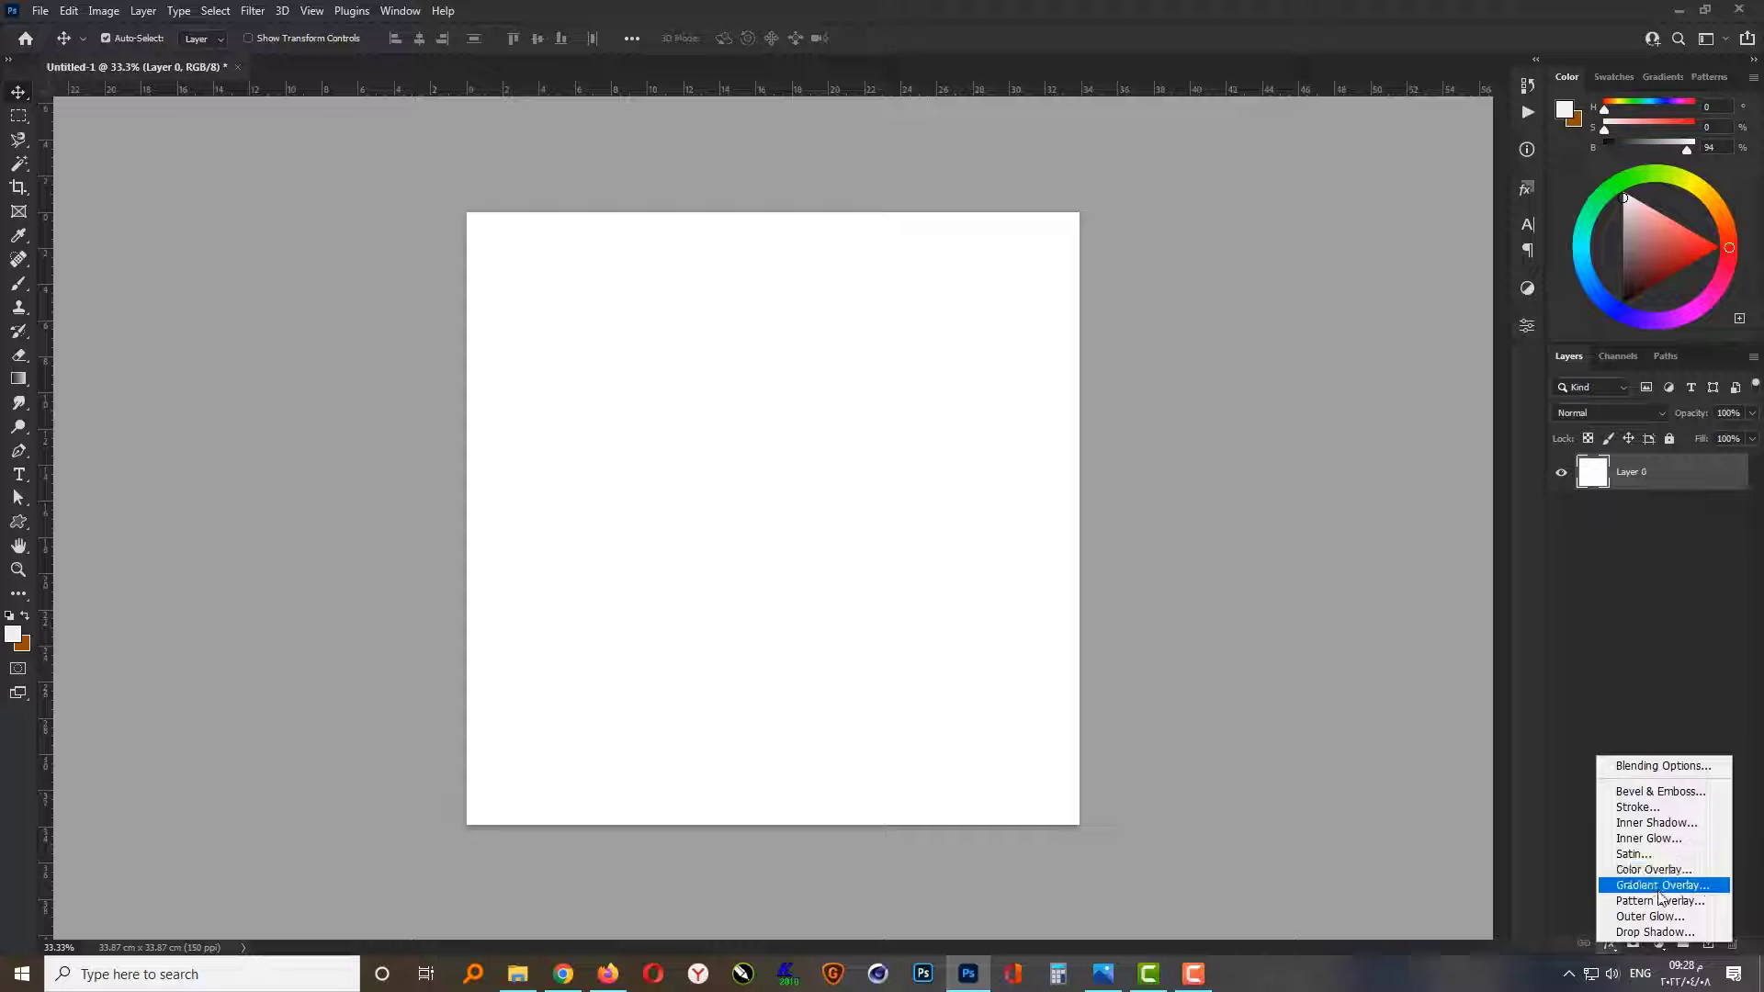
Step: Apply a reversed radial orange Gradient Overlay to Layer 0 with 100% opacity, 45° angle and 120% scale
{"action": "left_click", "coordinate": [1661, 884]}
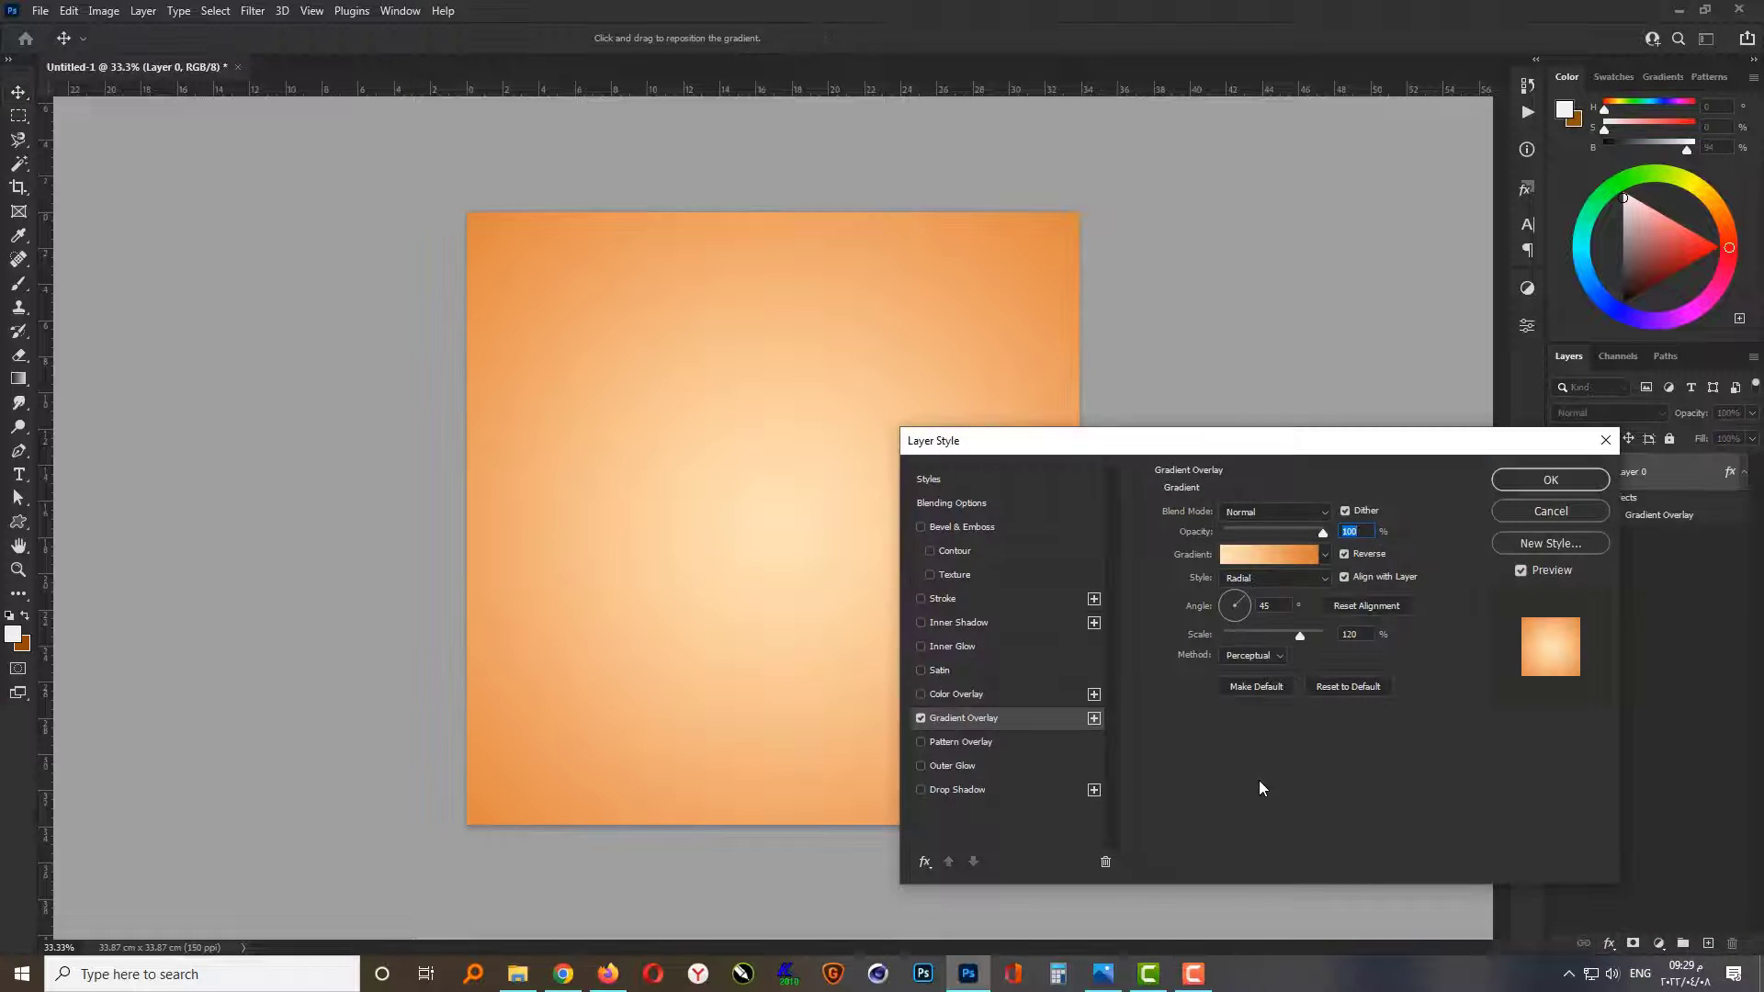
{"action": "left_click", "coordinate": [1499, 482]}
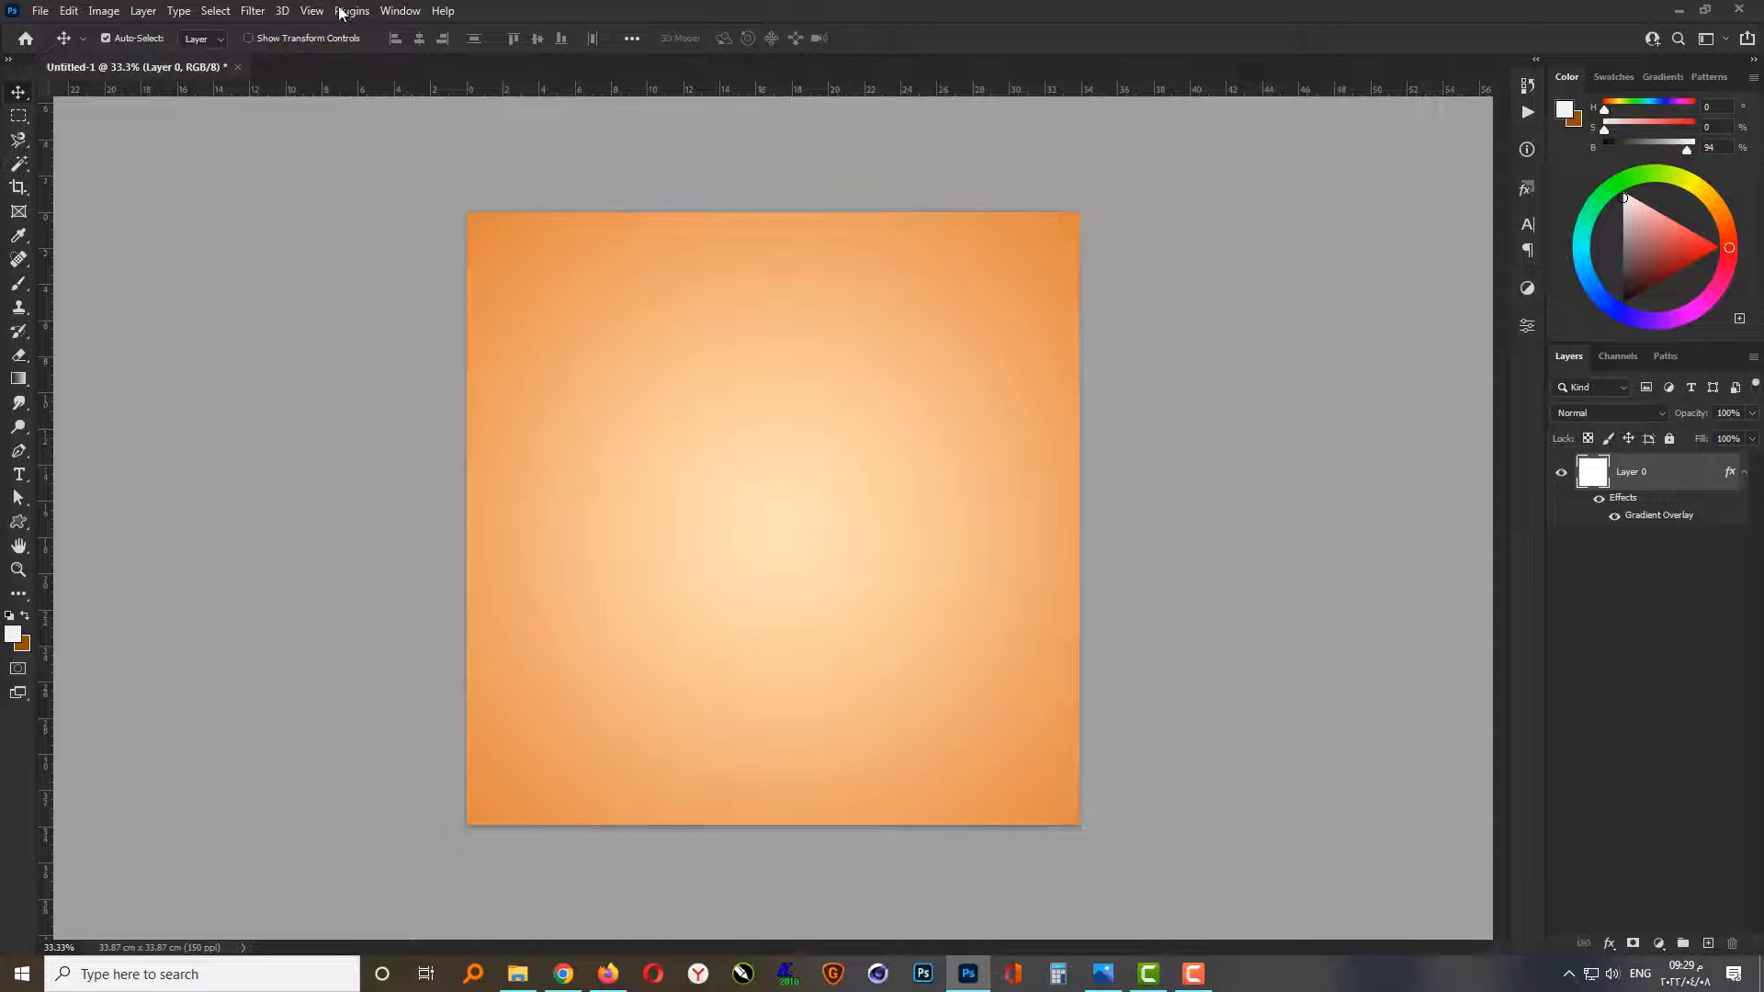
Step: Create a guide layout with 1 cm margins on all four sides of the canvas
{"action": "left_click", "coordinate": [311, 10]}
{"action": "left_click", "coordinate": [363, 579]}
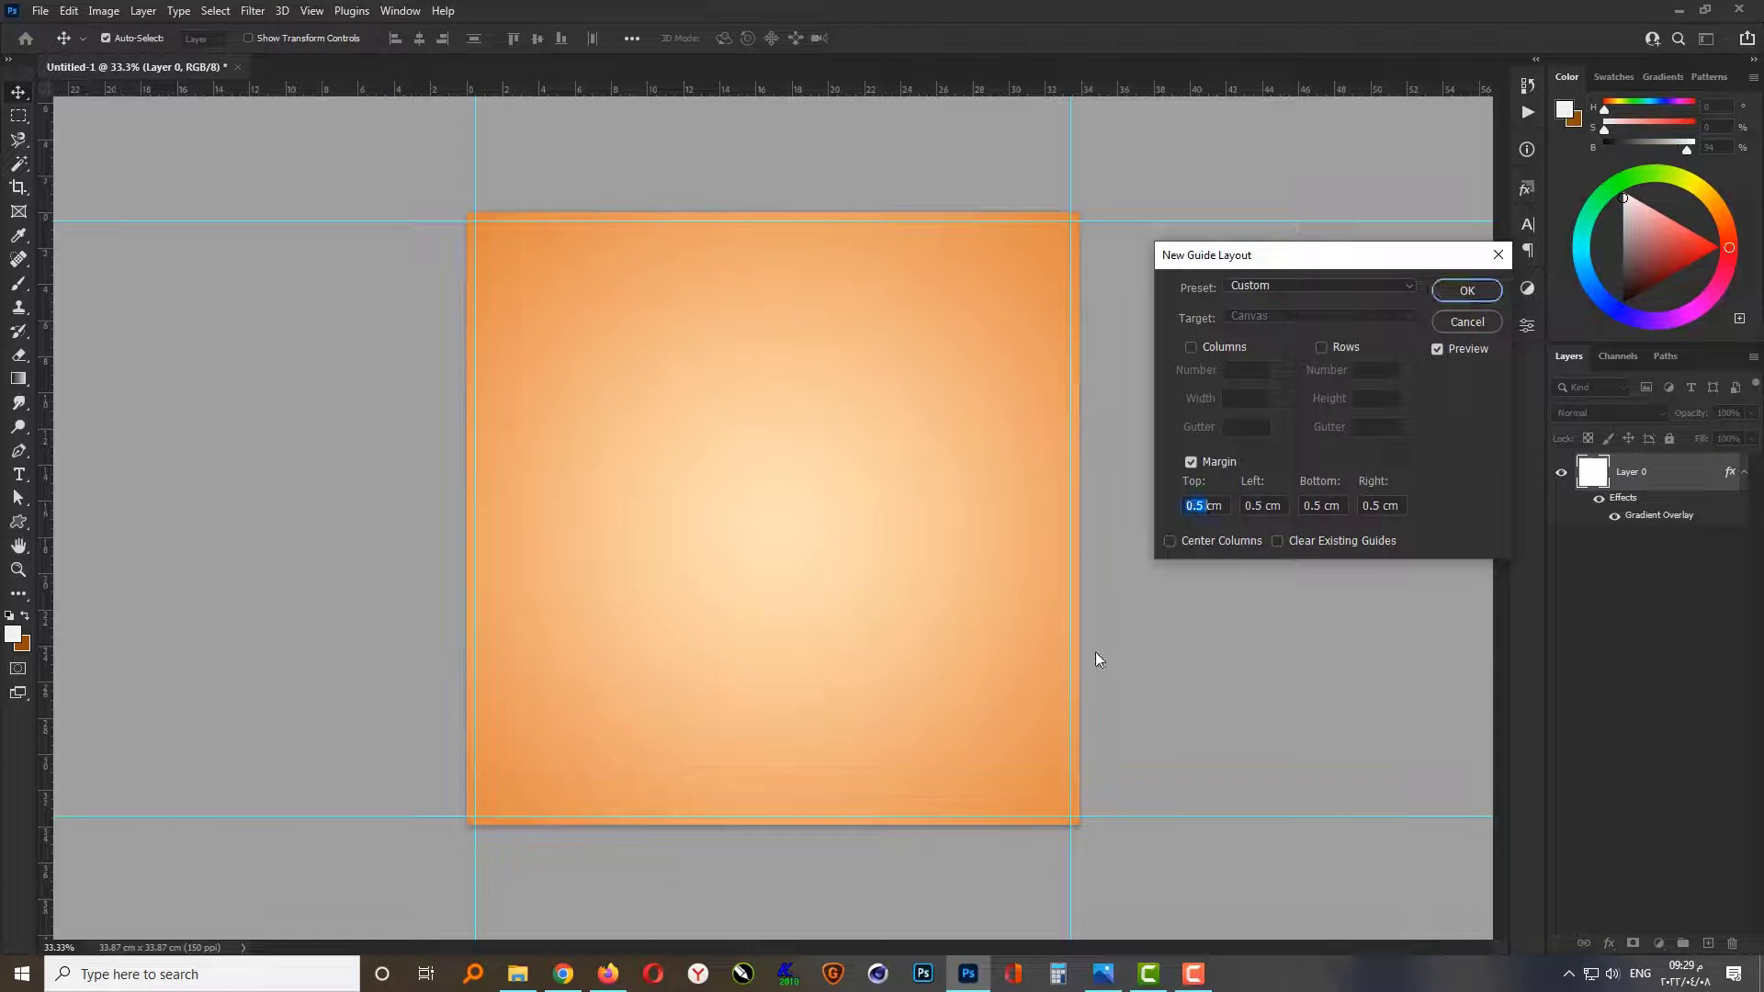
{"action": "type", "text": "1"}
{"action": "key", "text": "Tab"}
{"action": "type", "text": "1"}
{"action": "key", "text": "Tab"}
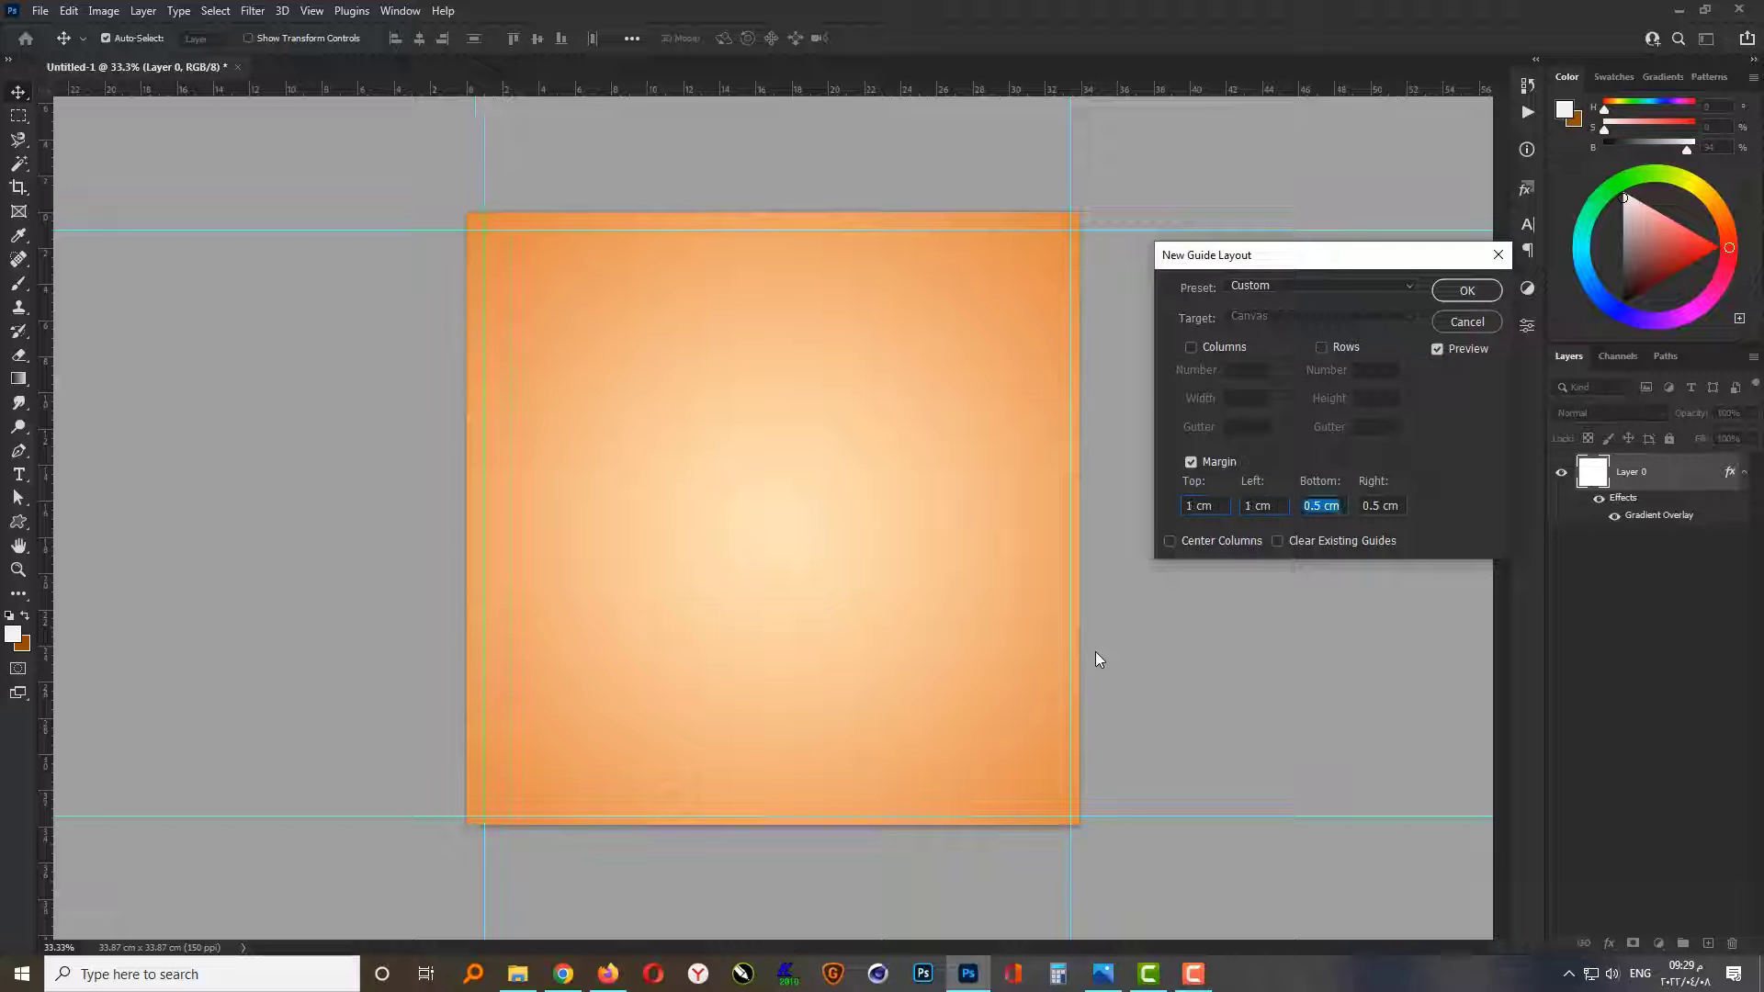
{"action": "type", "text": "1"}
{"action": "key", "text": "Tab"}
{"action": "type", "text": "1"}
{"action": "key", "text": "Return"}
{"action": "key", "text": "ctrl+0"}
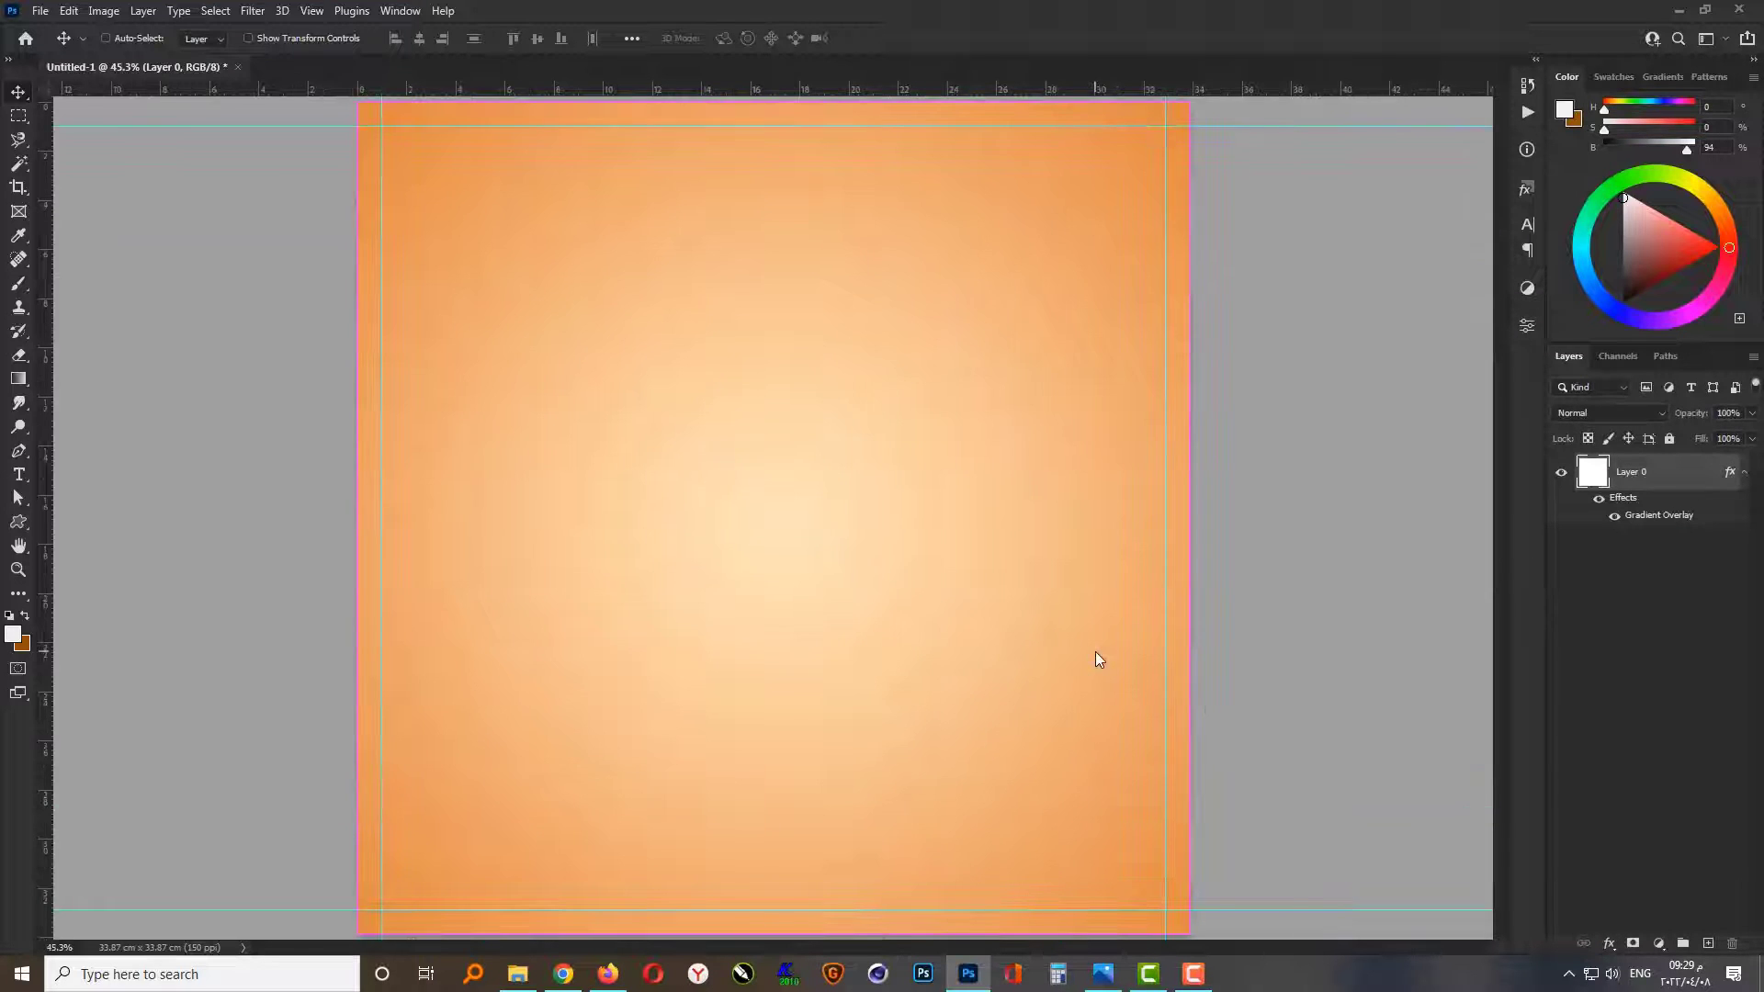
Step: Add a new empty layer above Layer 0
{"action": "left_click", "coordinate": [1253, 661]}
{"action": "left_click", "coordinate": [1646, 466]}
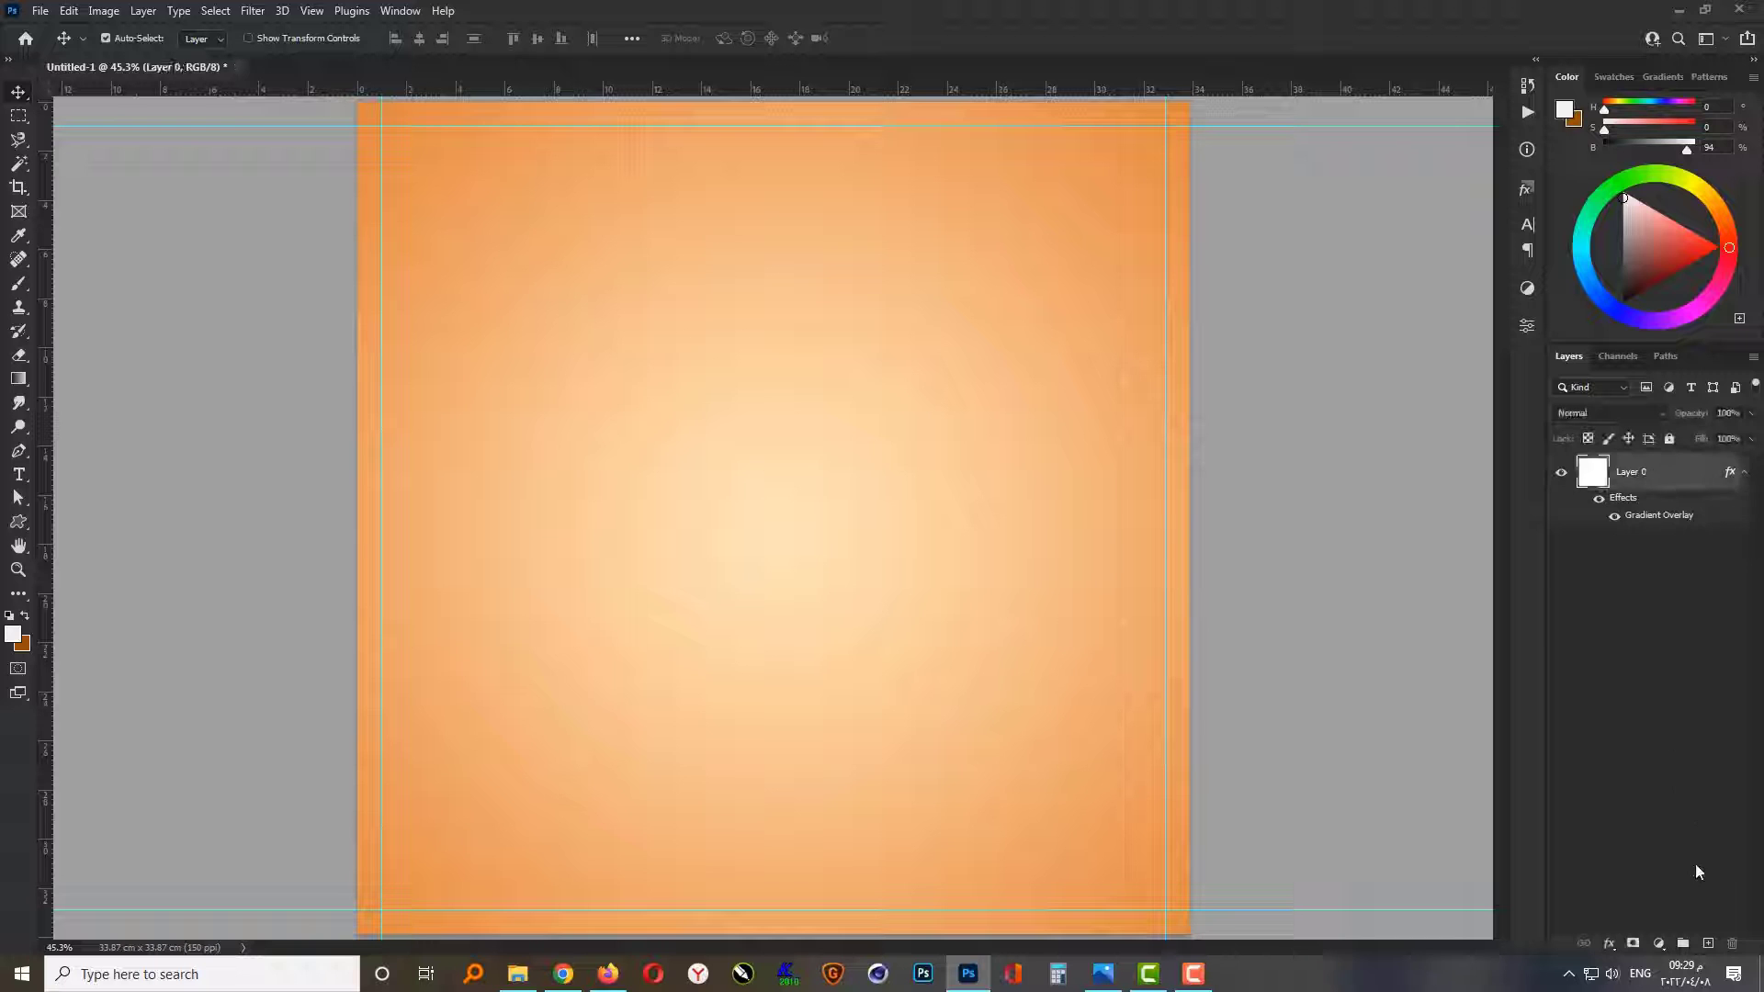
{"action": "left_click", "coordinate": [1706, 944]}
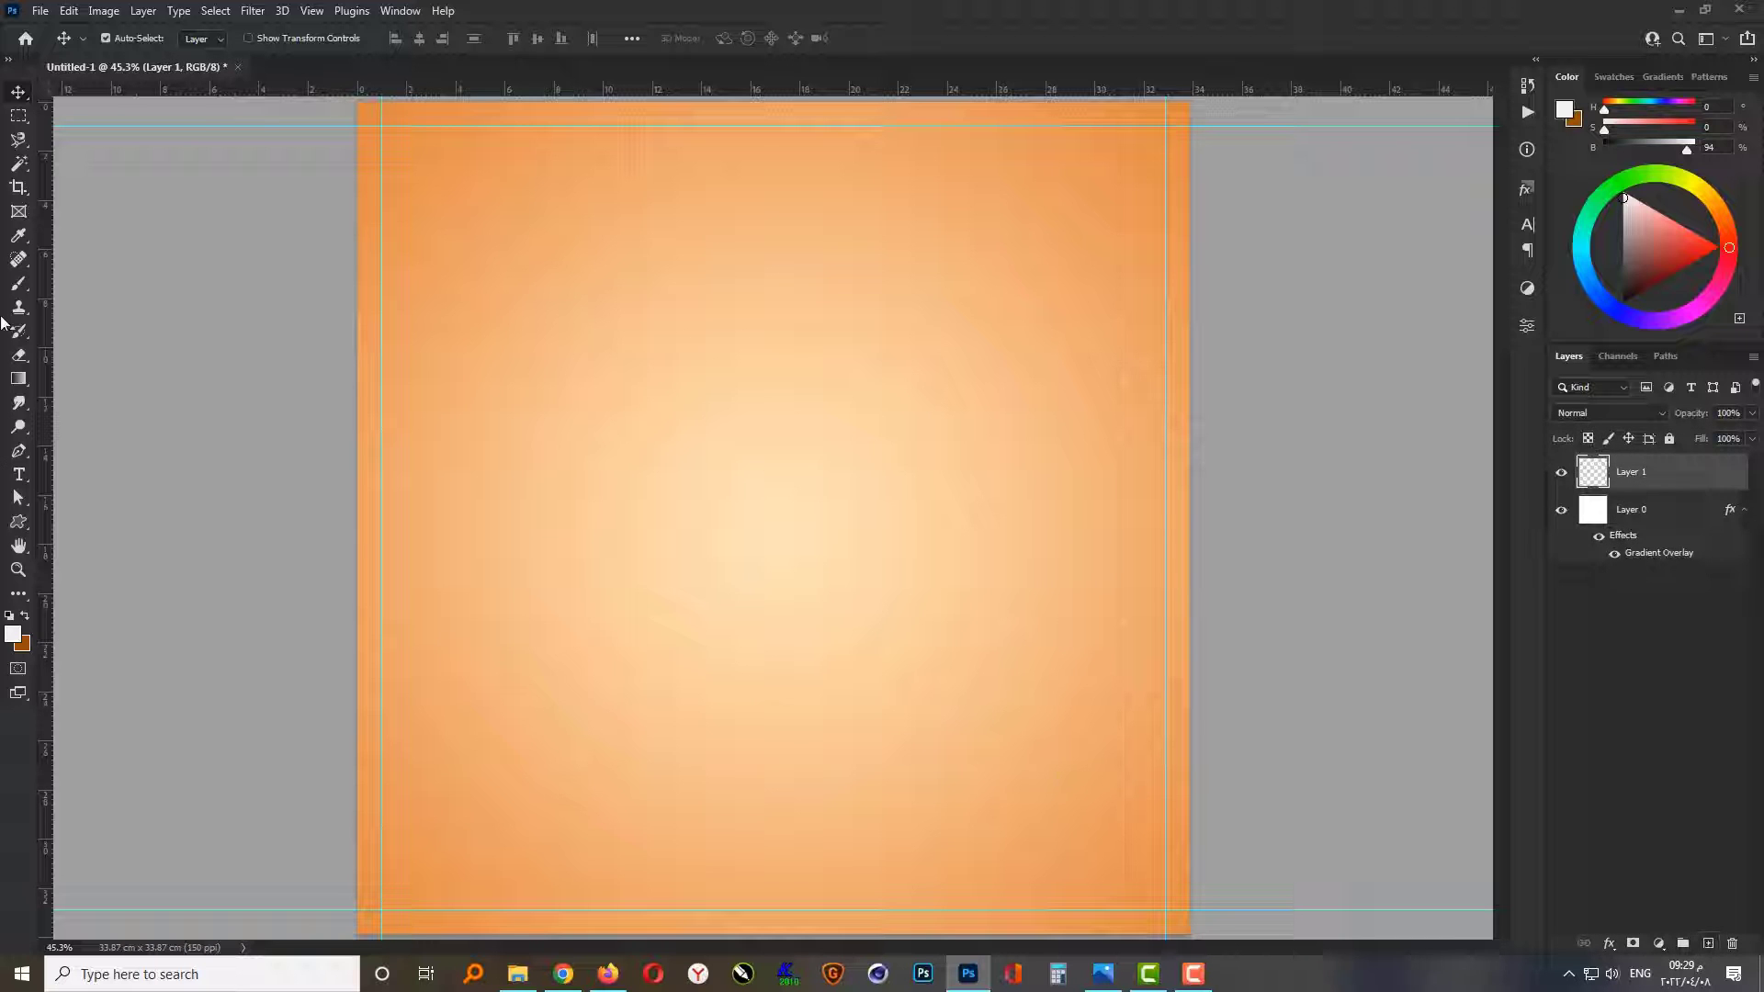
Step: Stamp the 996 px texture brush at a size of 2000 px over the middle of the canvas on the new layer
{"action": "left_click", "coordinate": [18, 283]}
{"action": "right_click", "coordinate": [720, 429]}
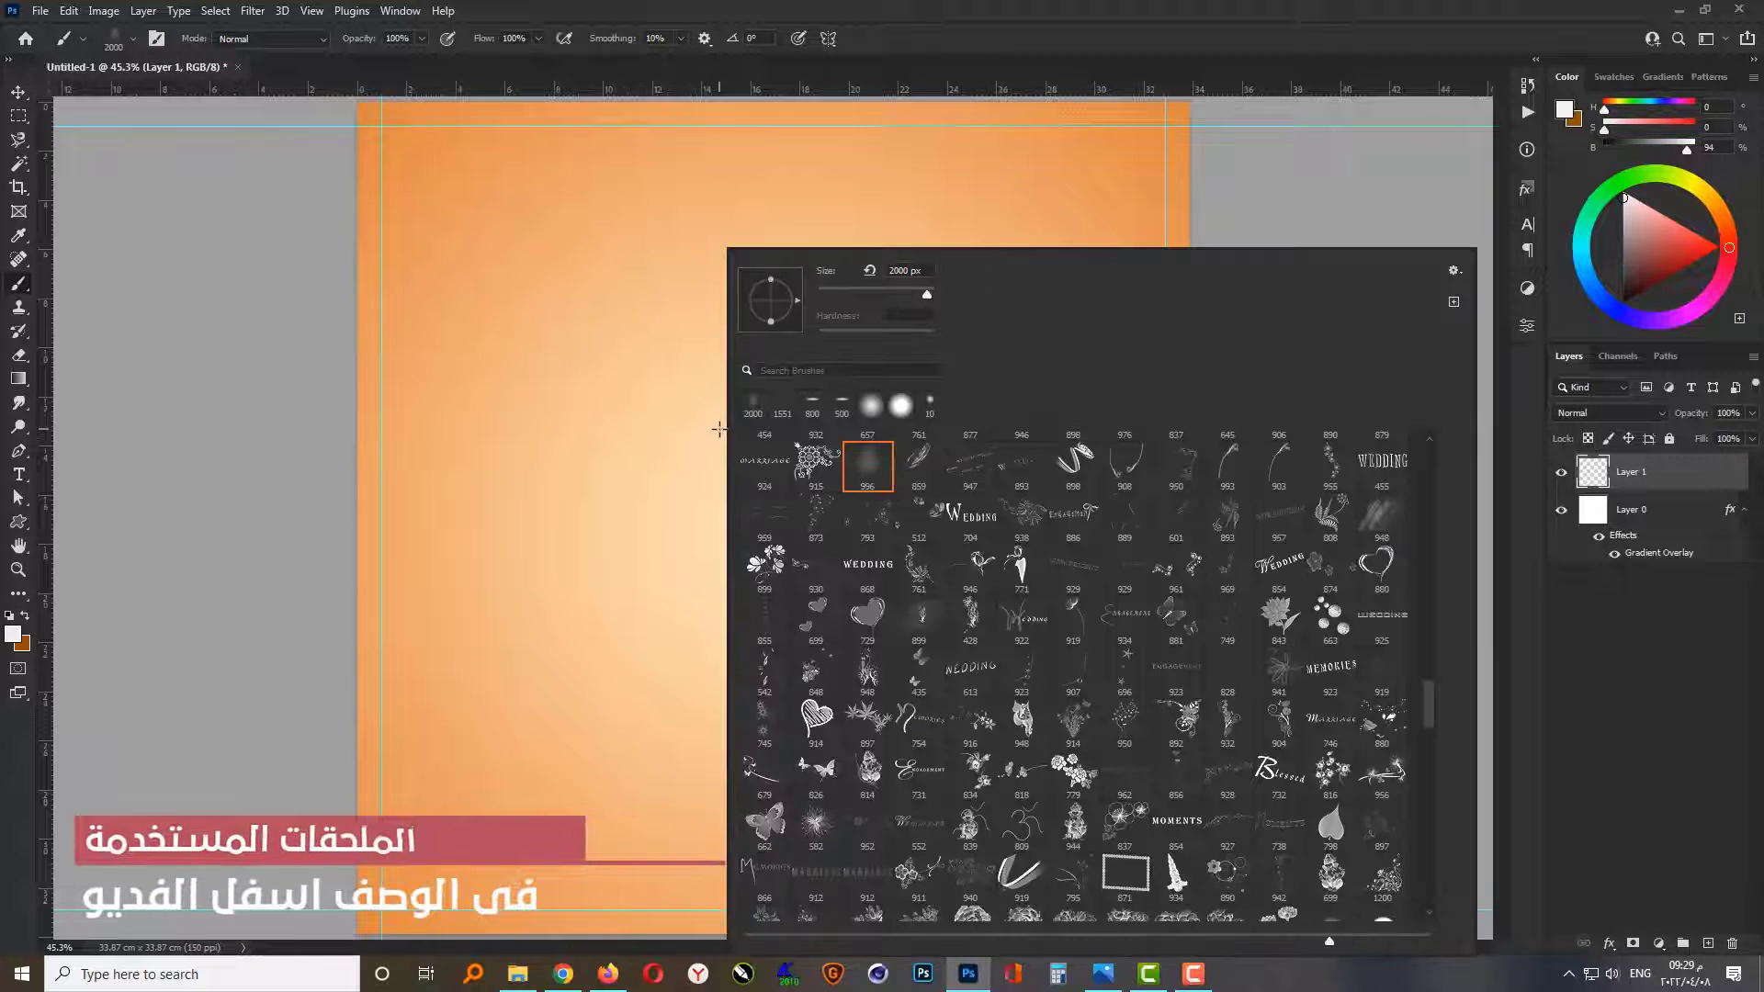
{"action": "scroll", "coordinate": [971, 565], "scroll_direction": "up", "scroll_amount": 2}
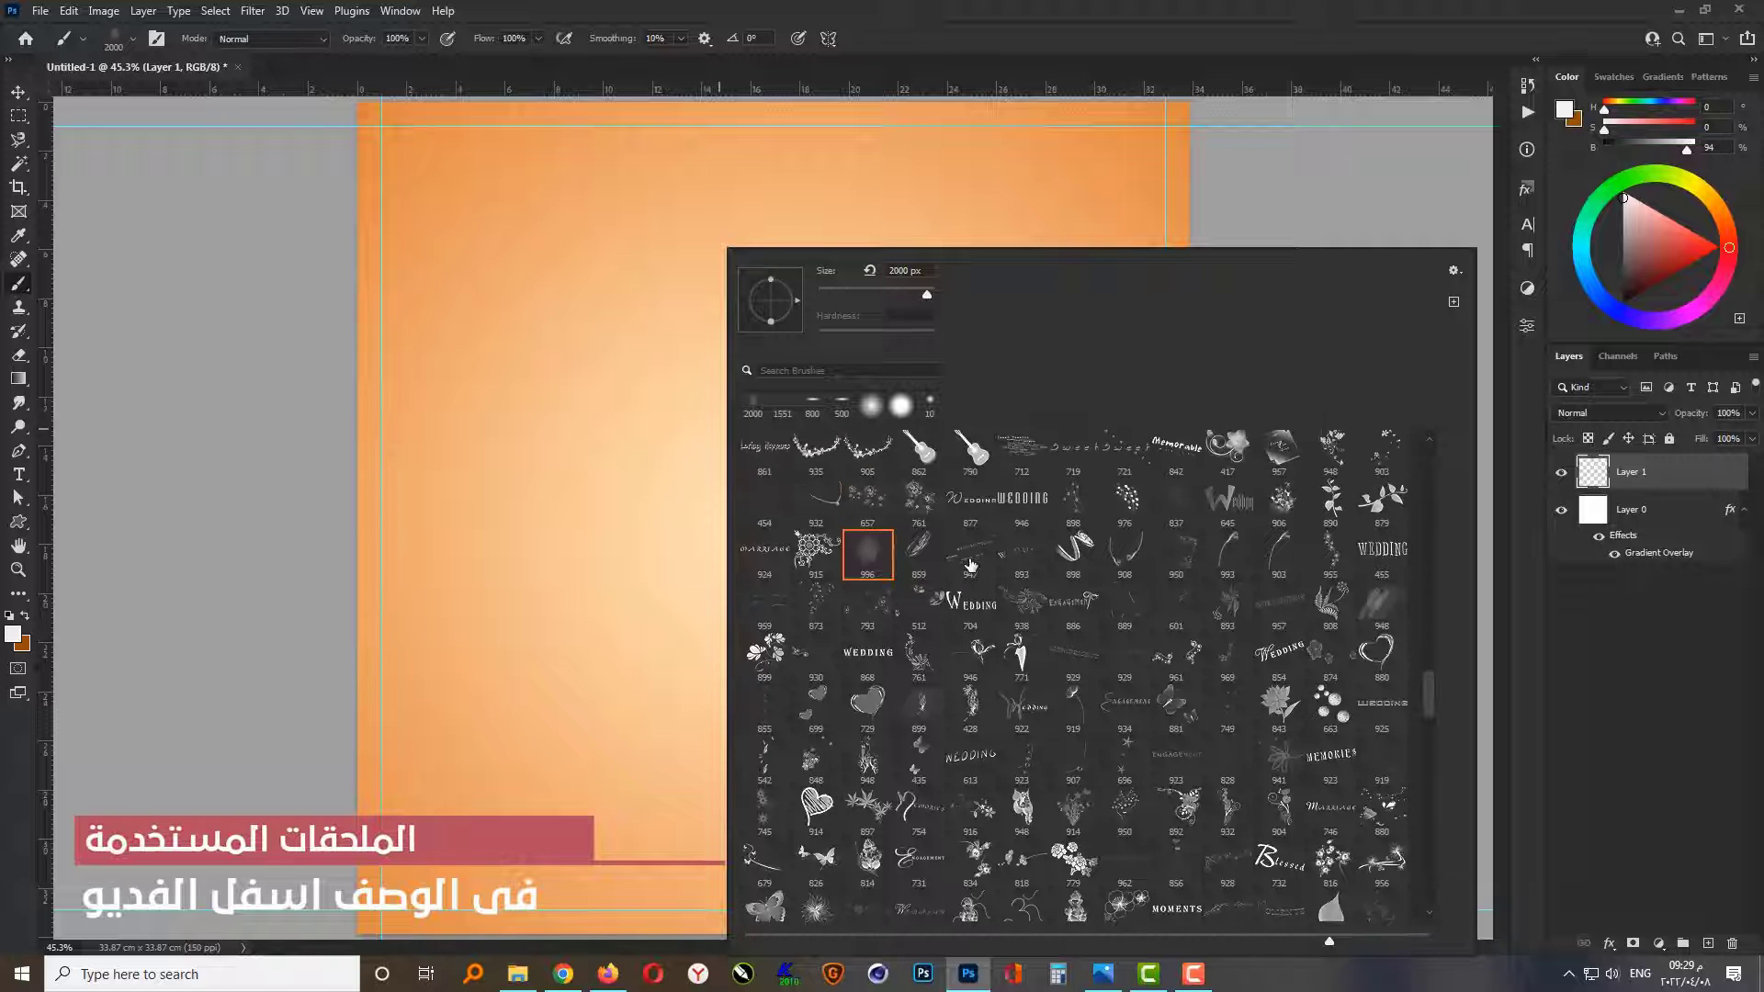
{"action": "scroll", "coordinate": [971, 565], "scroll_direction": "up", "scroll_amount": 2}
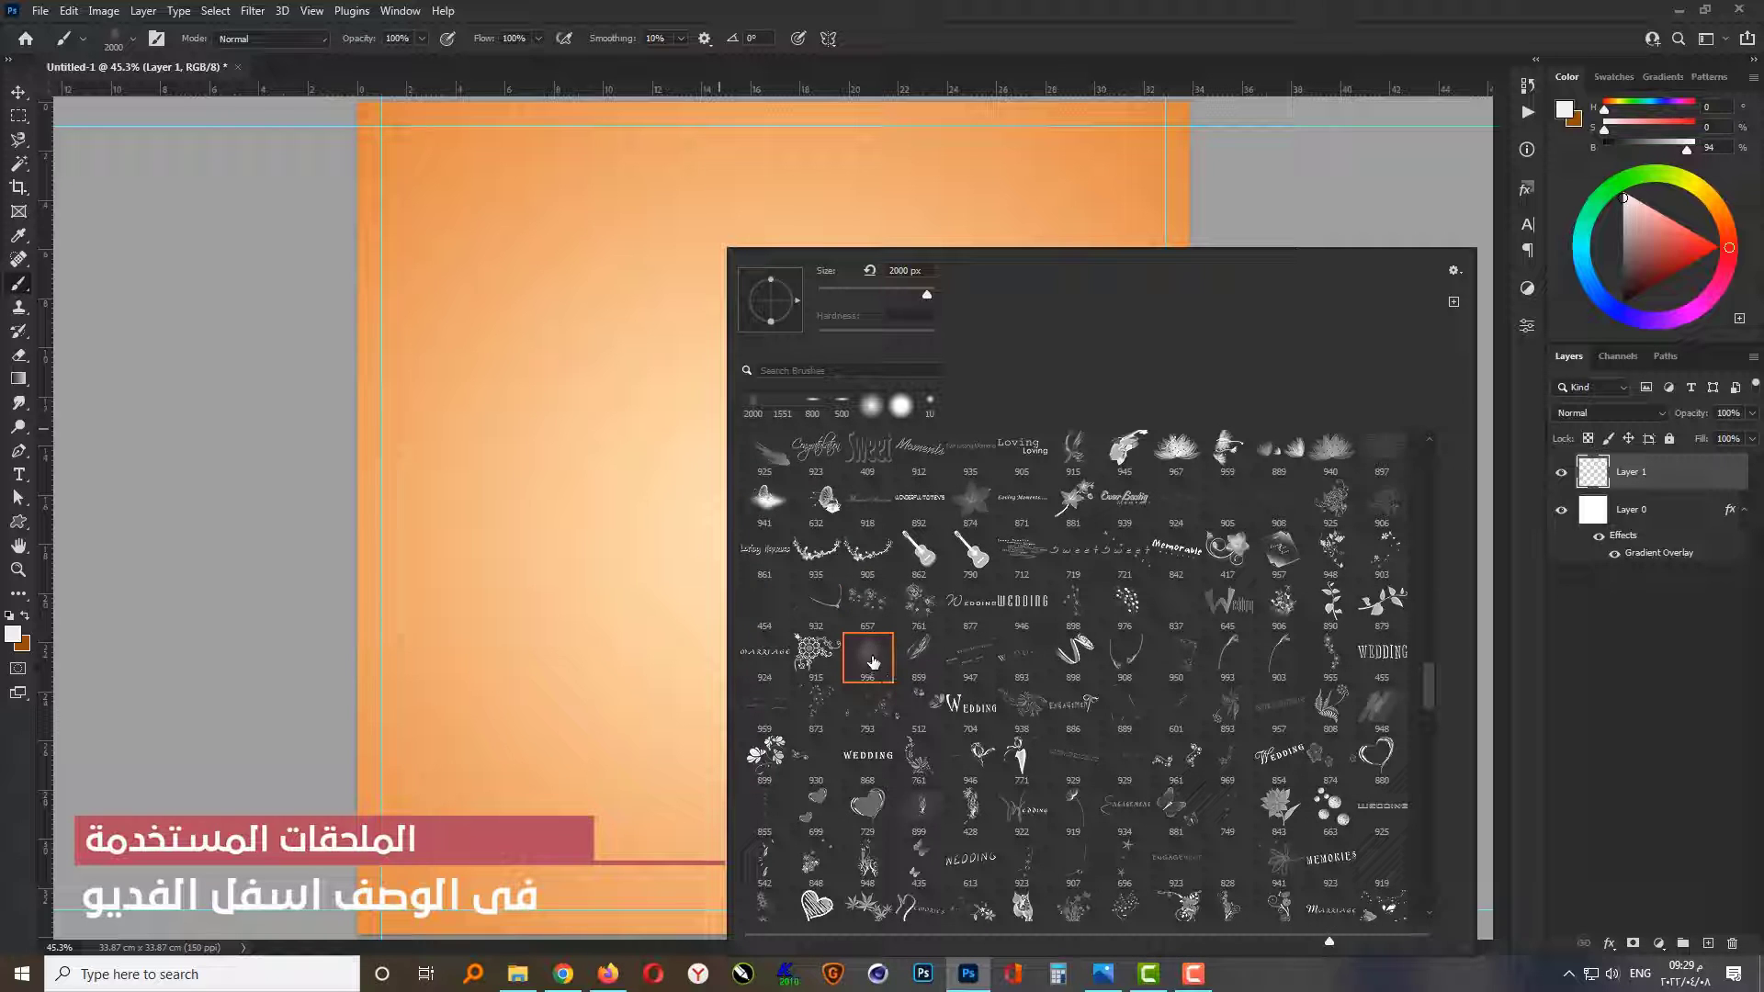
{"action": "left_click", "coordinate": [869, 658]}
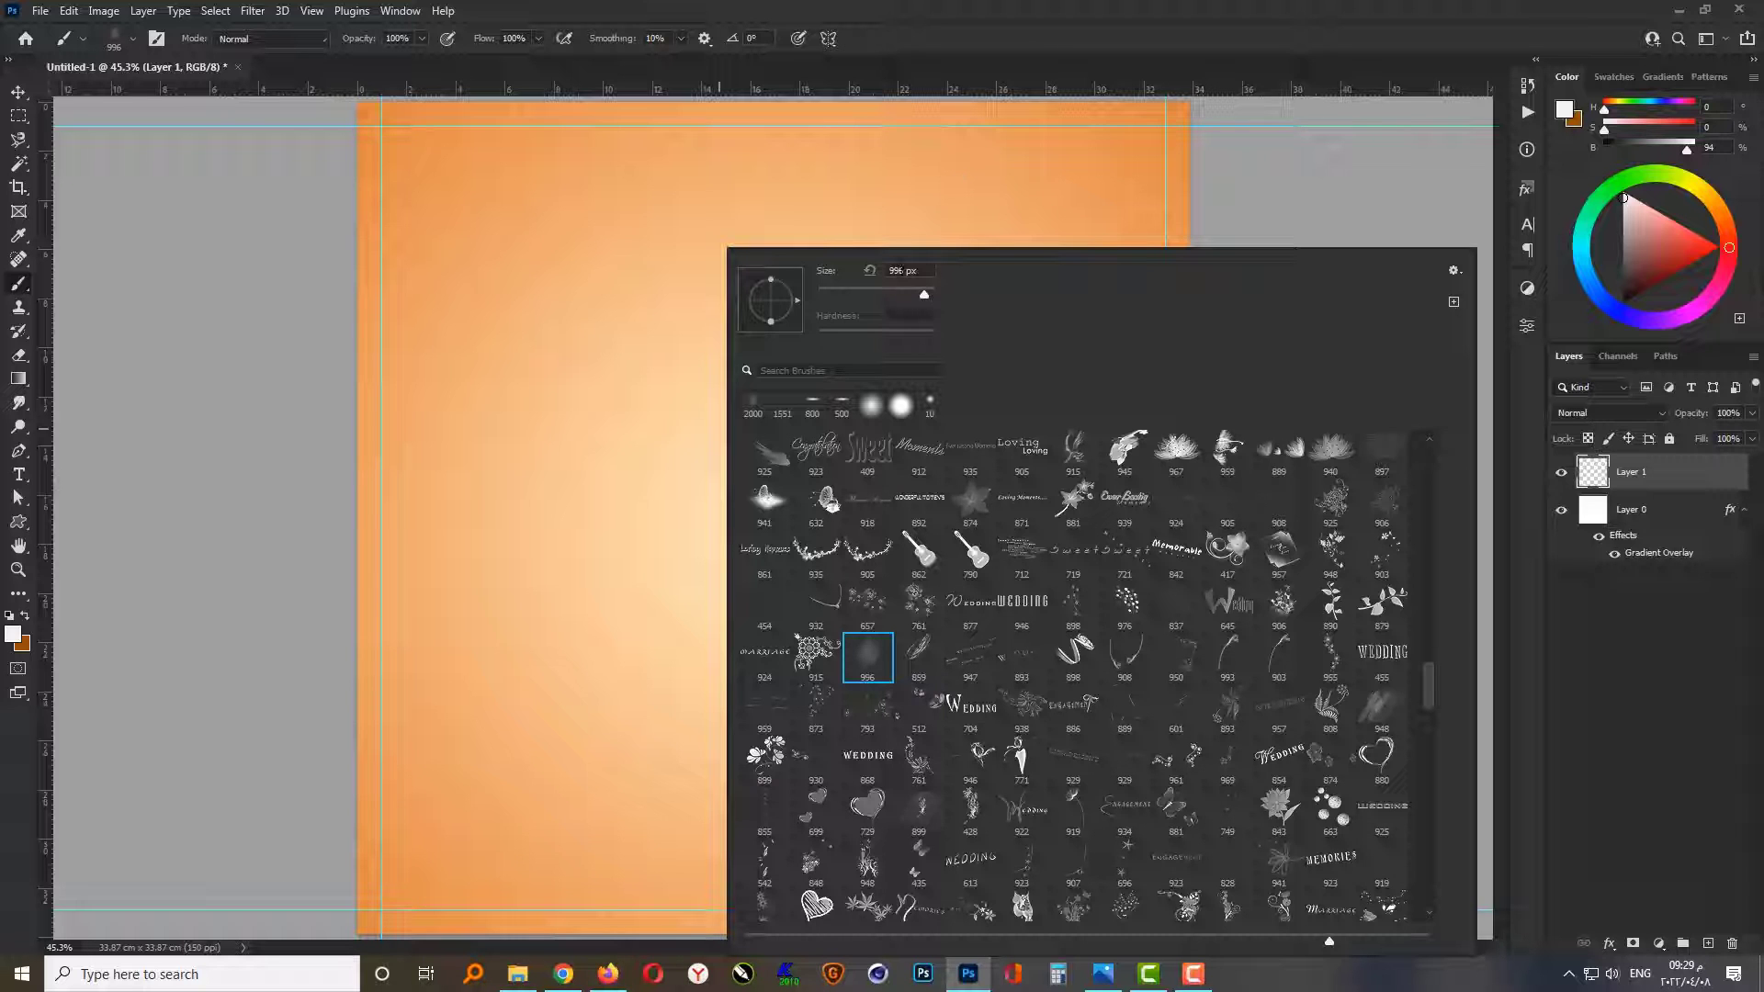
{"action": "type", "text": "2000"}
{"action": "key", "text": "Return"}
{"action": "scroll", "coordinate": [828, 447], "scroll_direction": "down", "scroll_amount": 1}
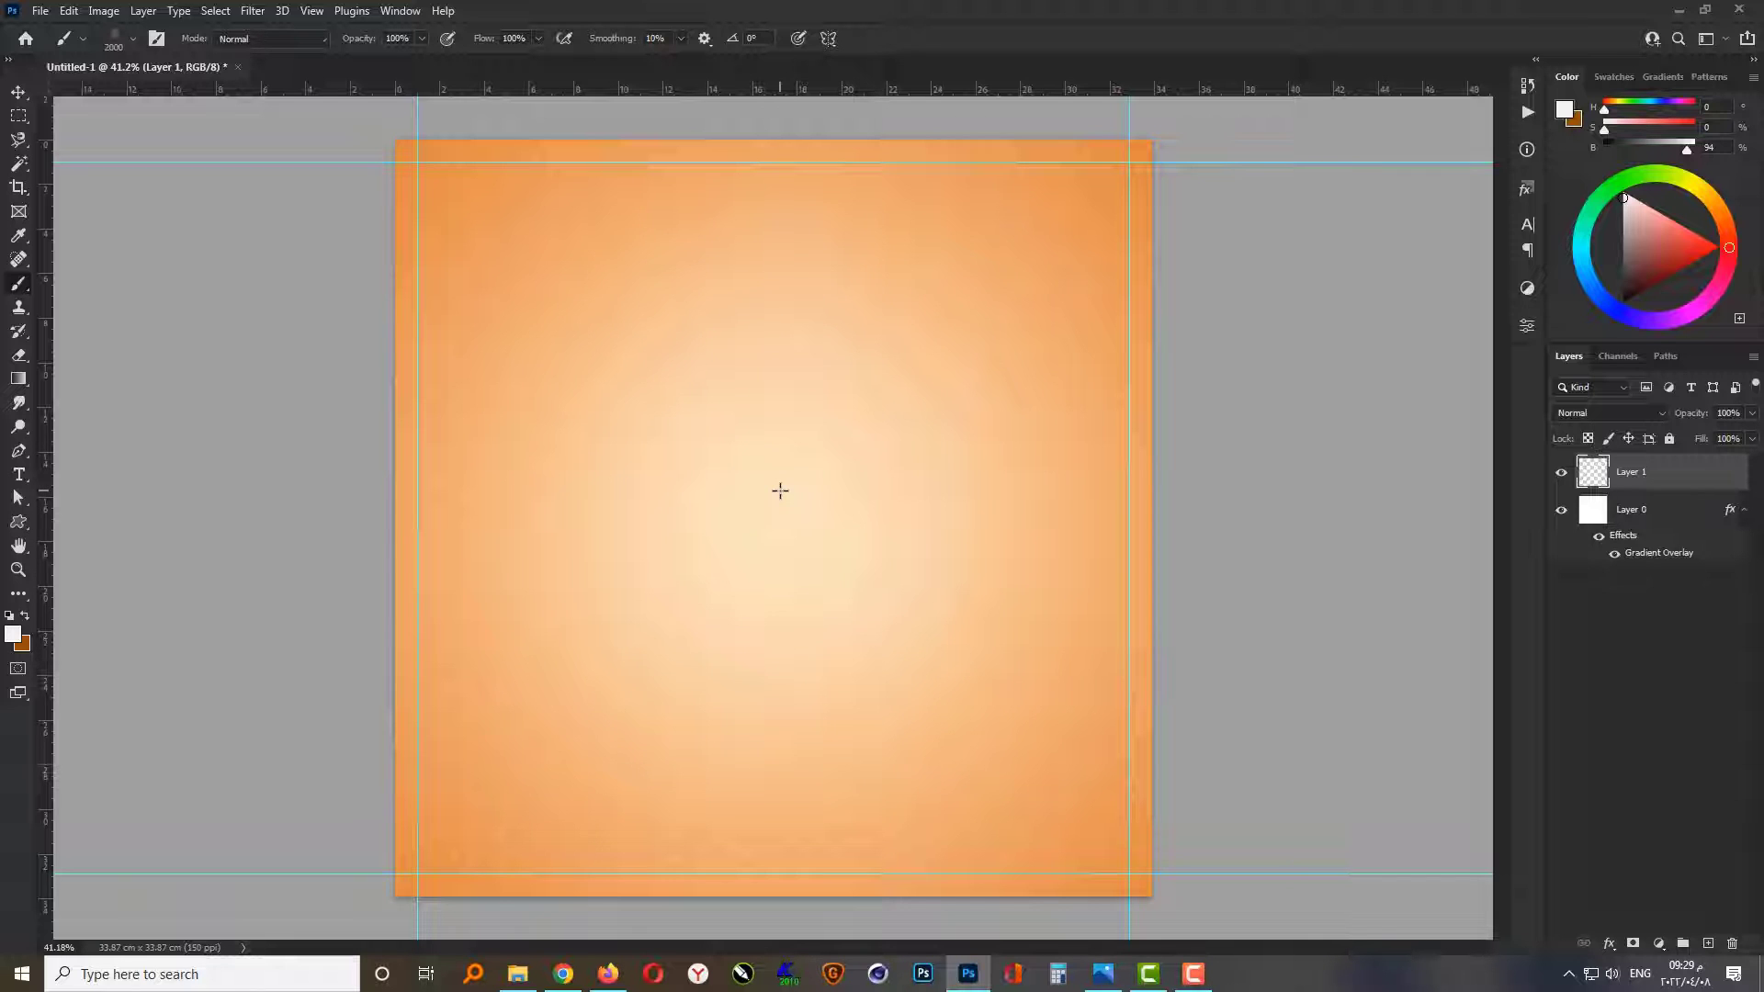
Step: Scale the stamped texture up to about 154% and widen it slightly so it extends past the canvas edges
{"action": "key", "text": "v"}
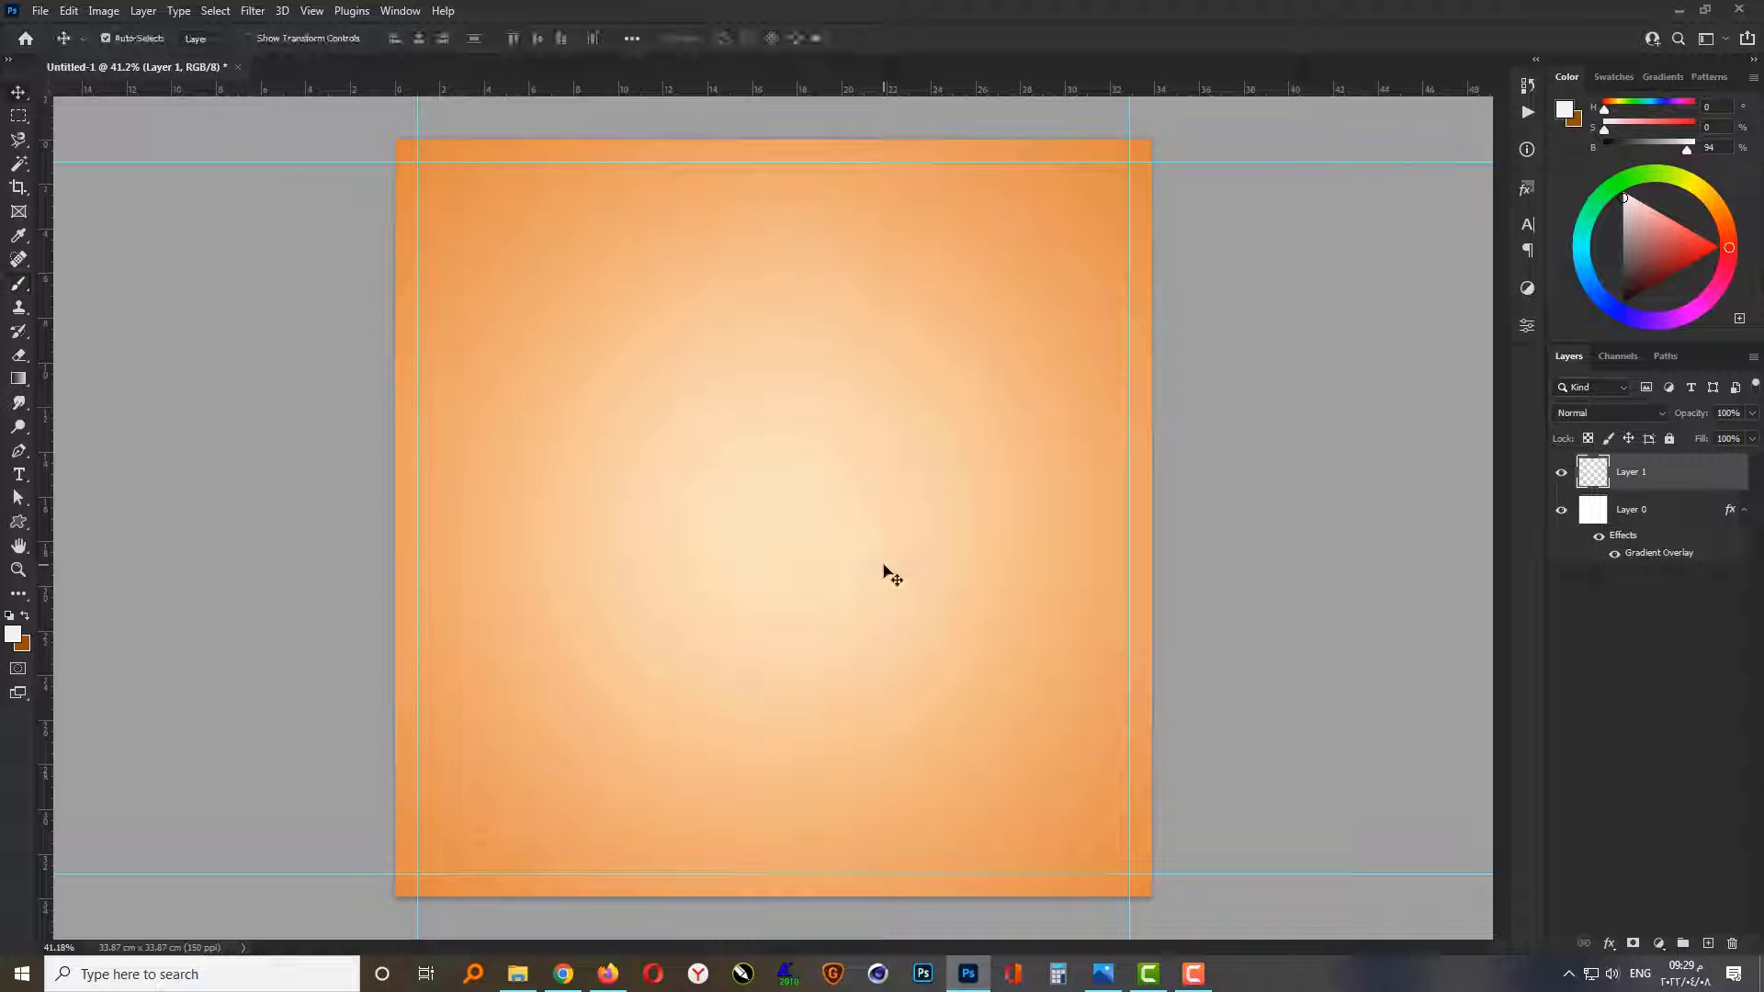
{"action": "key", "text": "ctrl+t"}
{"action": "scroll", "coordinate": [808, 418], "scroll_direction": "down", "scroll_amount": 2}
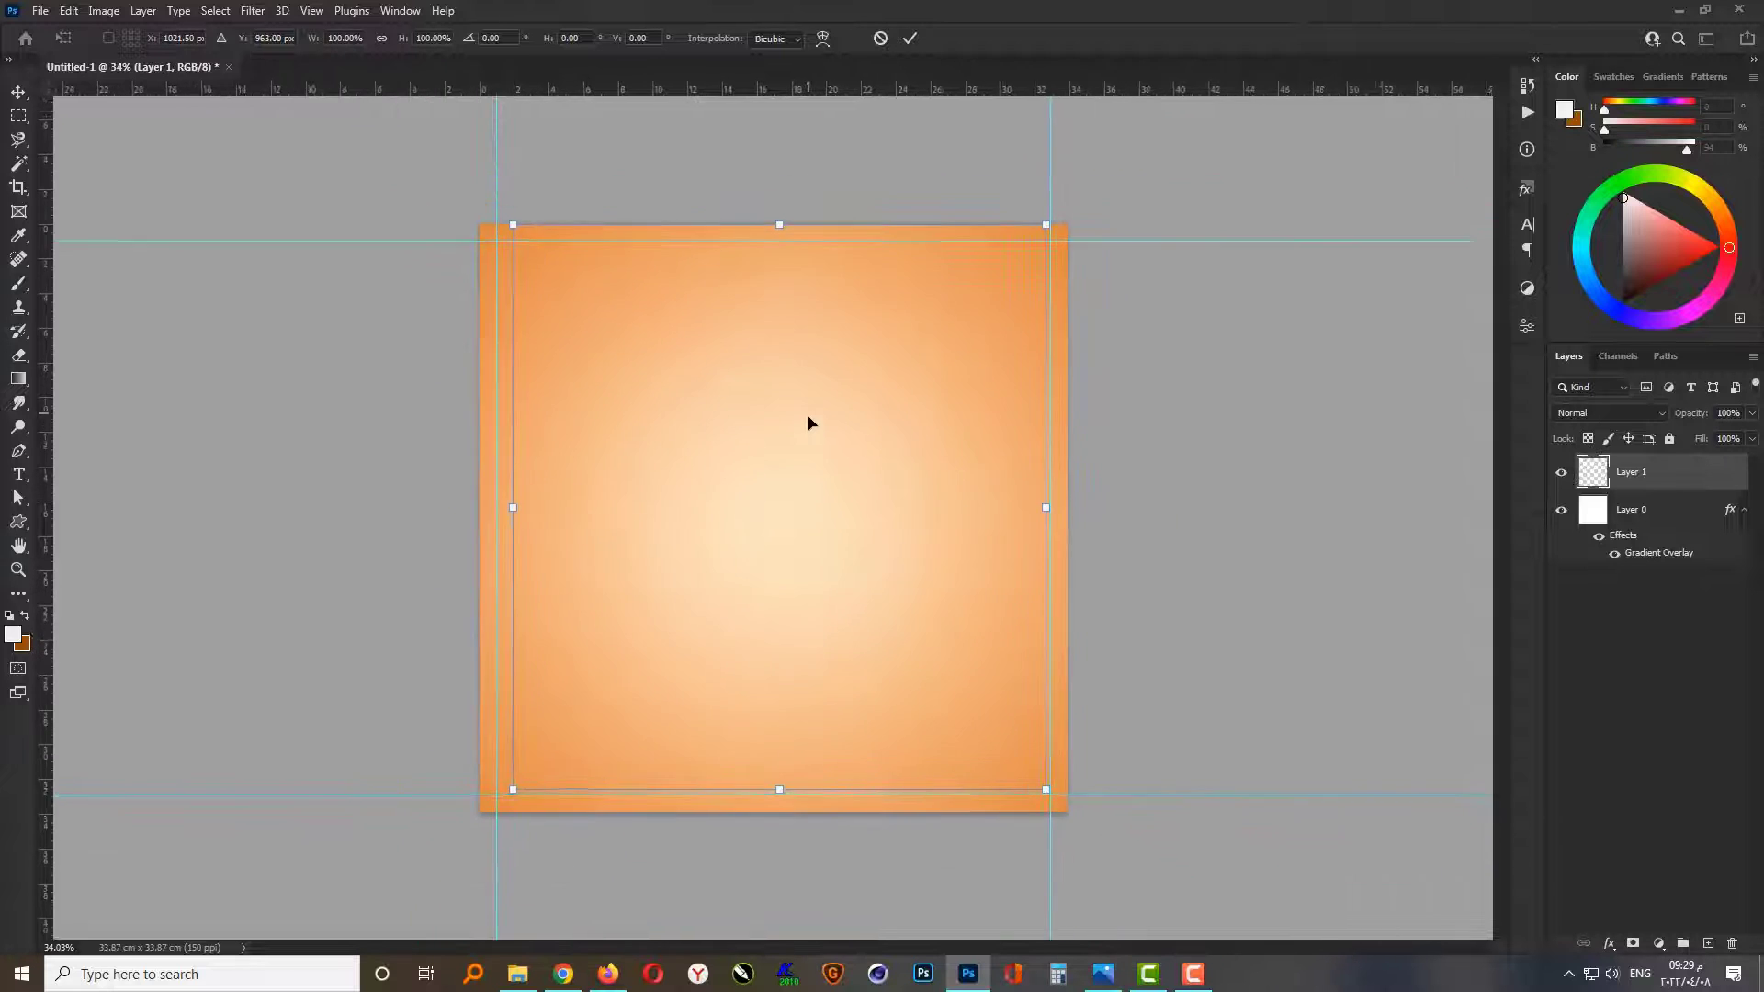
{"action": "left_click_drag", "start_coordinate": [1038, 783], "coordinate": [1228, 885]}
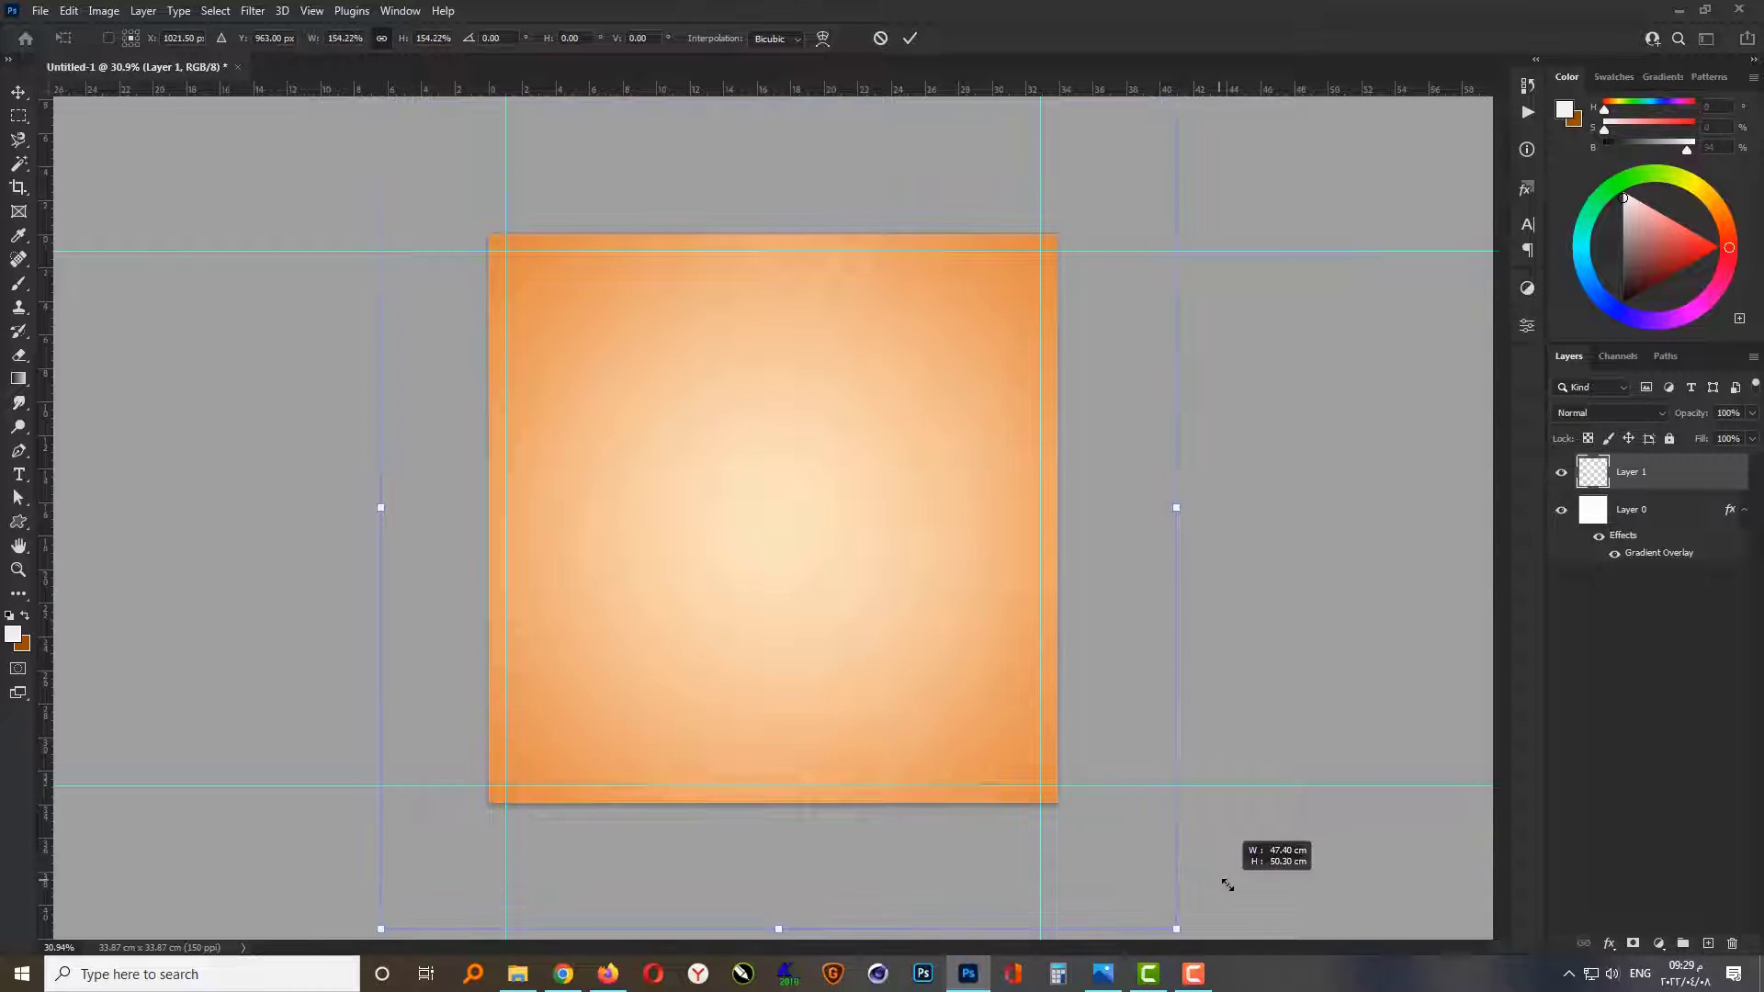
{"action": "left_click_drag", "start_coordinate": [1176, 521], "coordinate": [1209, 508]}
{"action": "key", "text": "Return"}
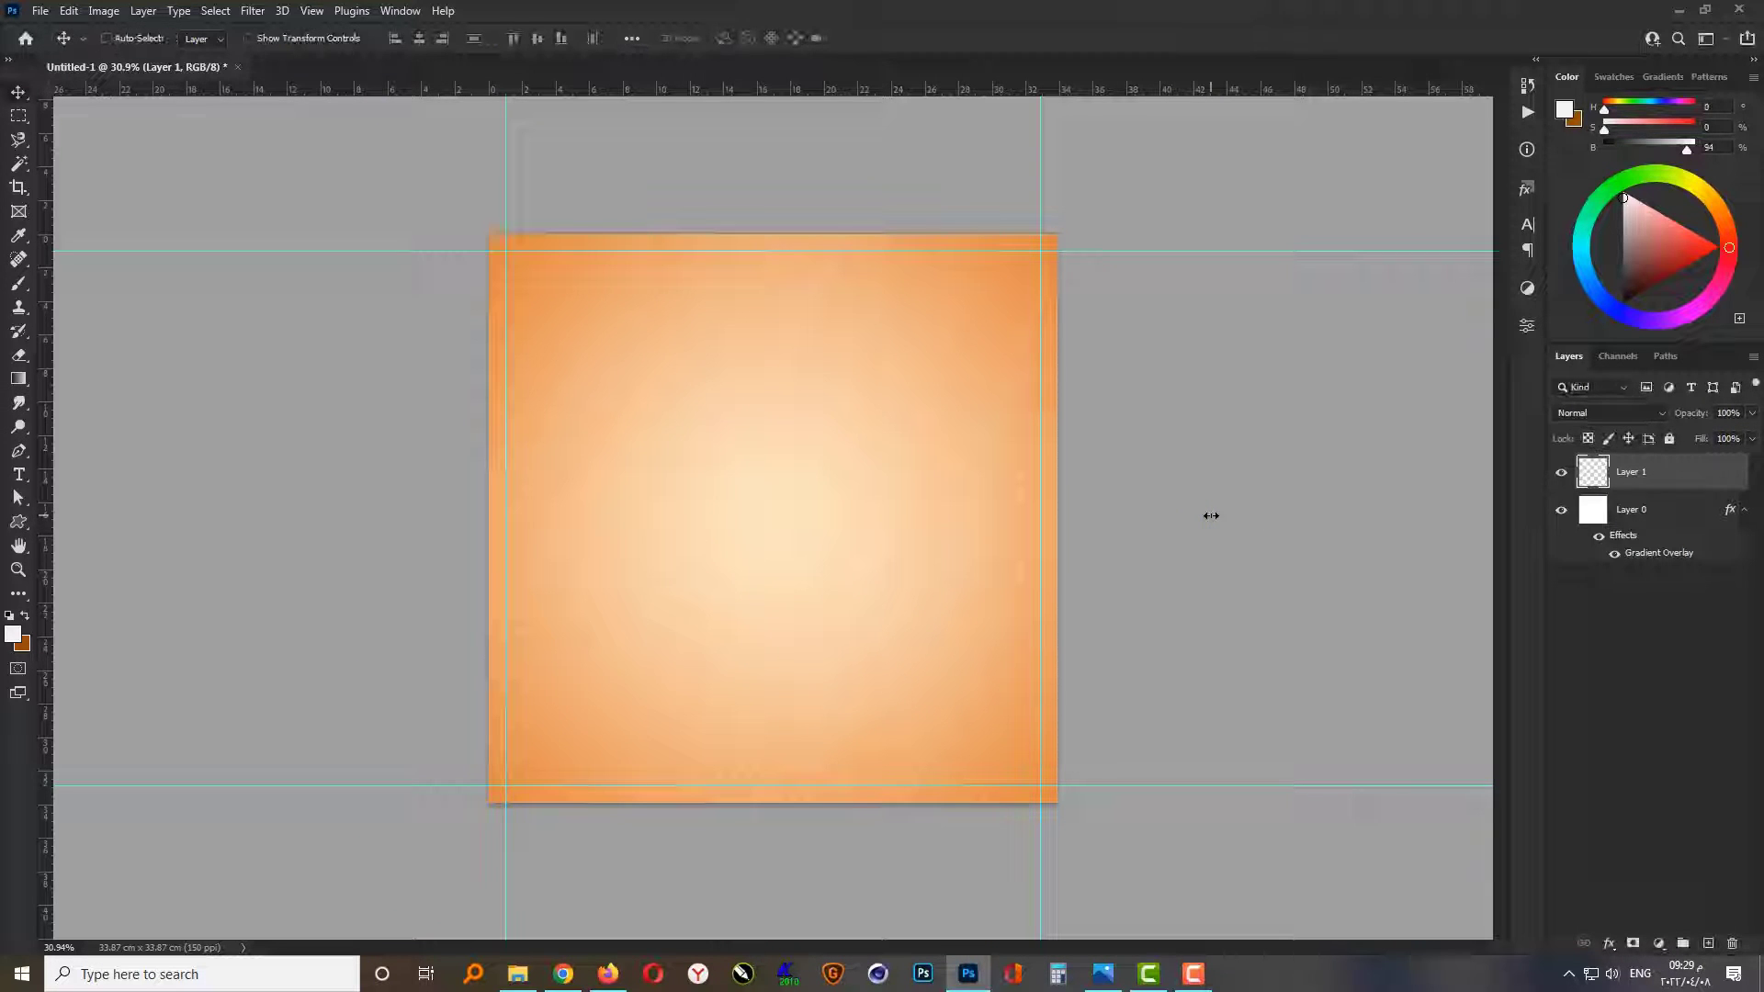
Step: Centre the texture horizontally and vertically on the canvas and duplicate its layer
{"action": "key", "text": "ctrl+a"}
{"action": "left_click", "coordinate": [423, 40]}
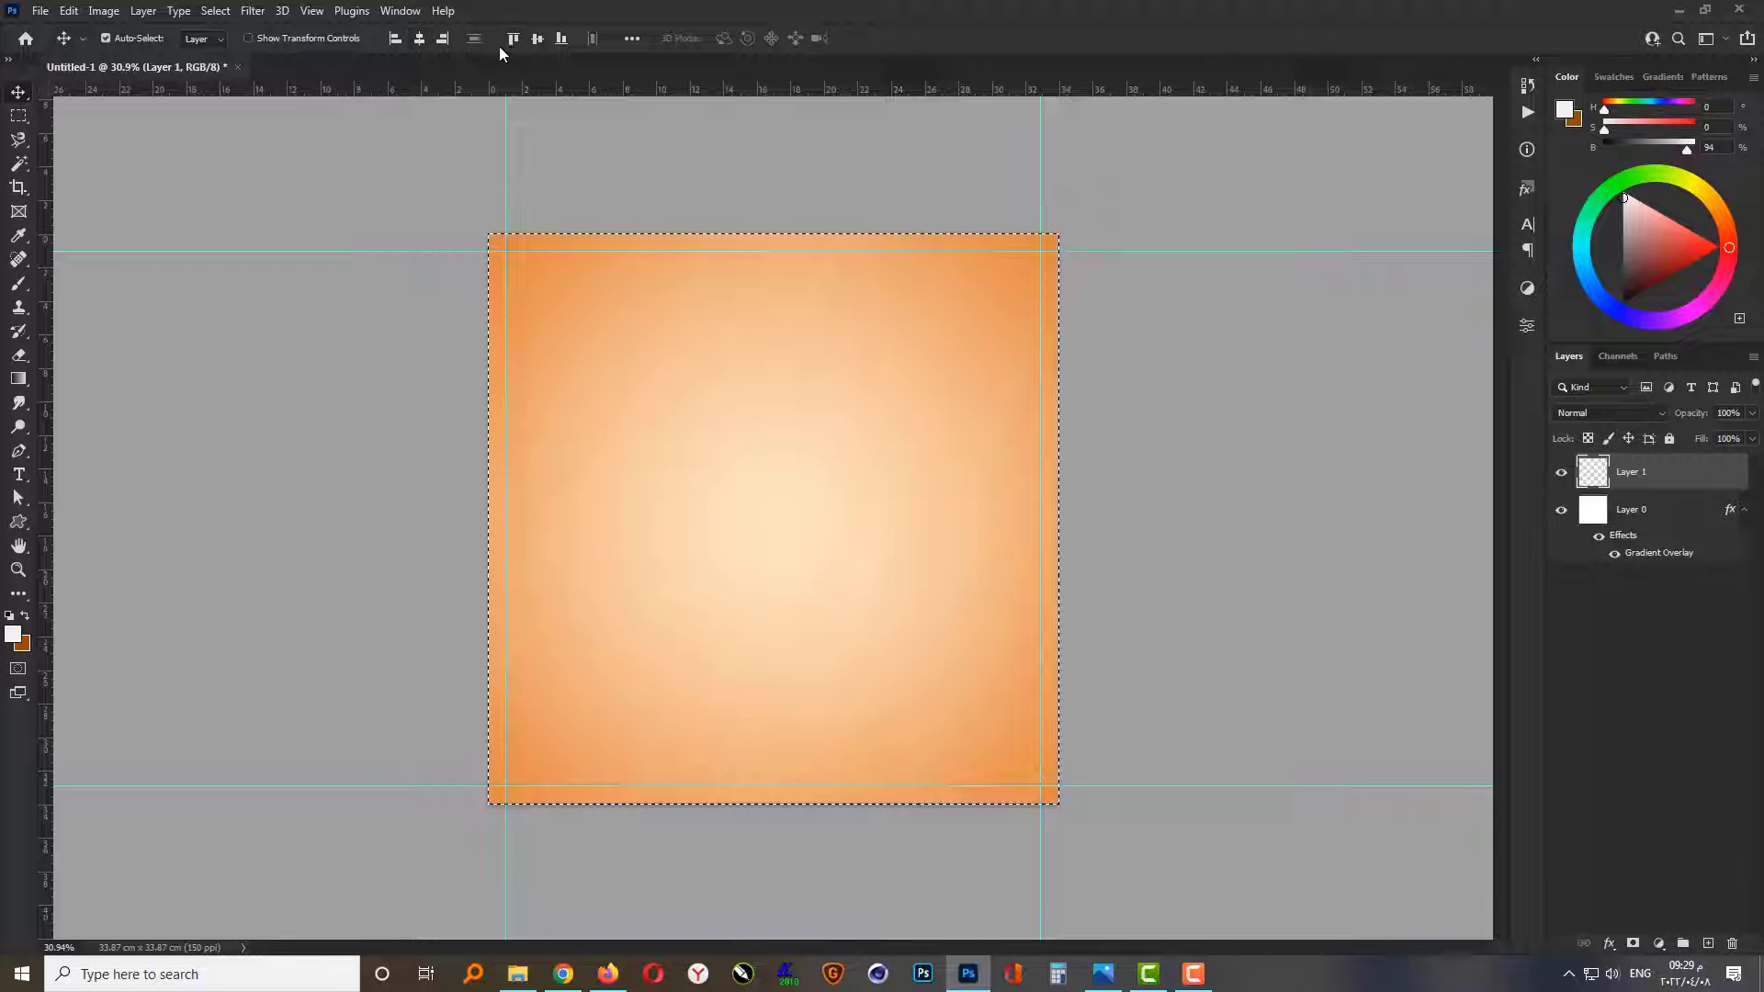
{"action": "left_click", "coordinate": [535, 39]}
{"action": "key", "text": "ctrl+d"}
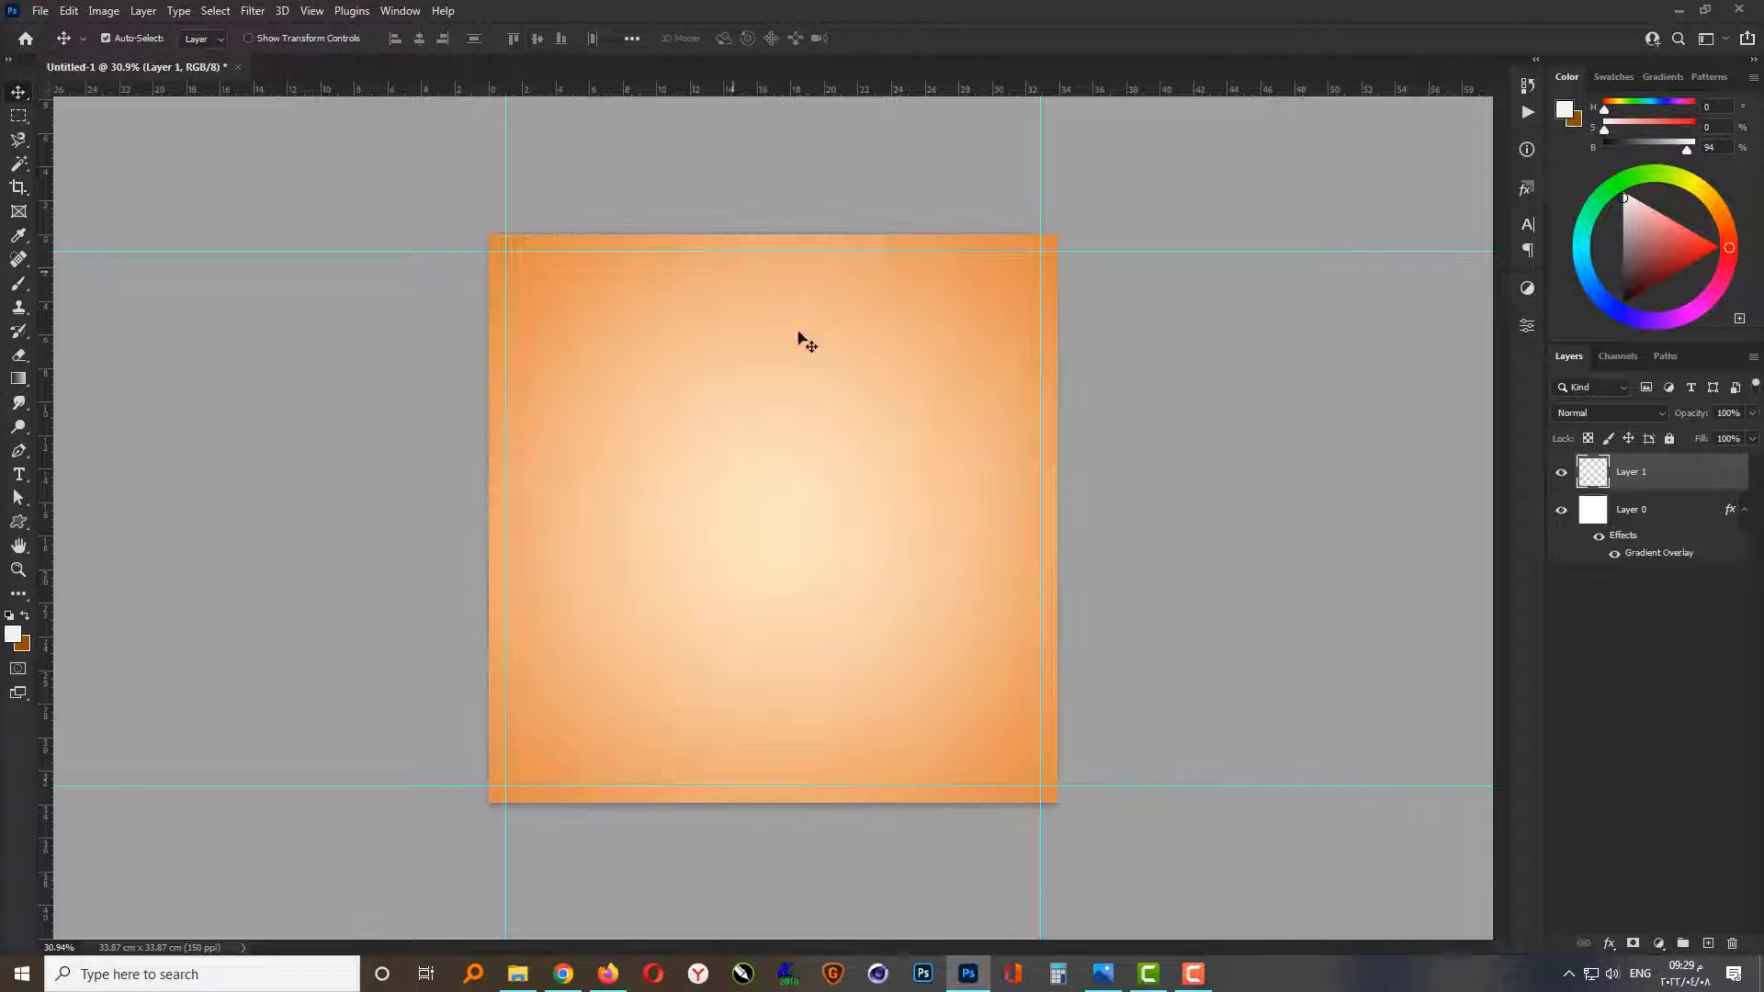
{"action": "key", "text": "ctrl+0"}
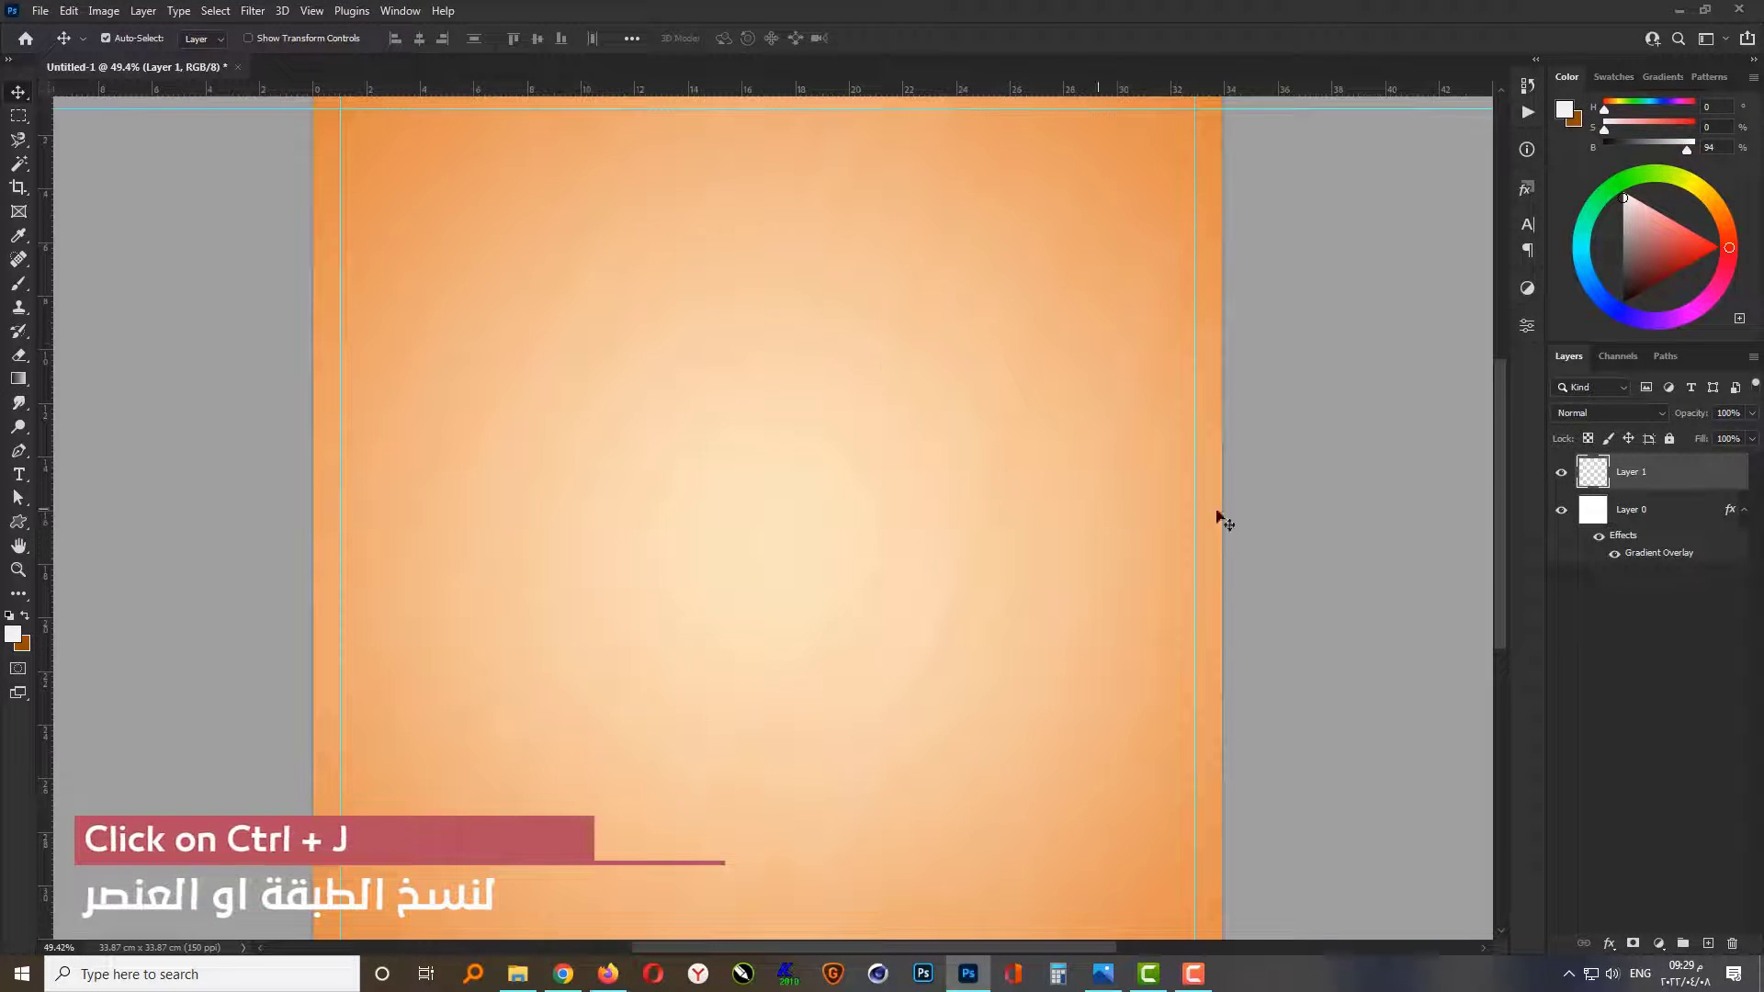
{"action": "key", "text": "ctrl+j"}
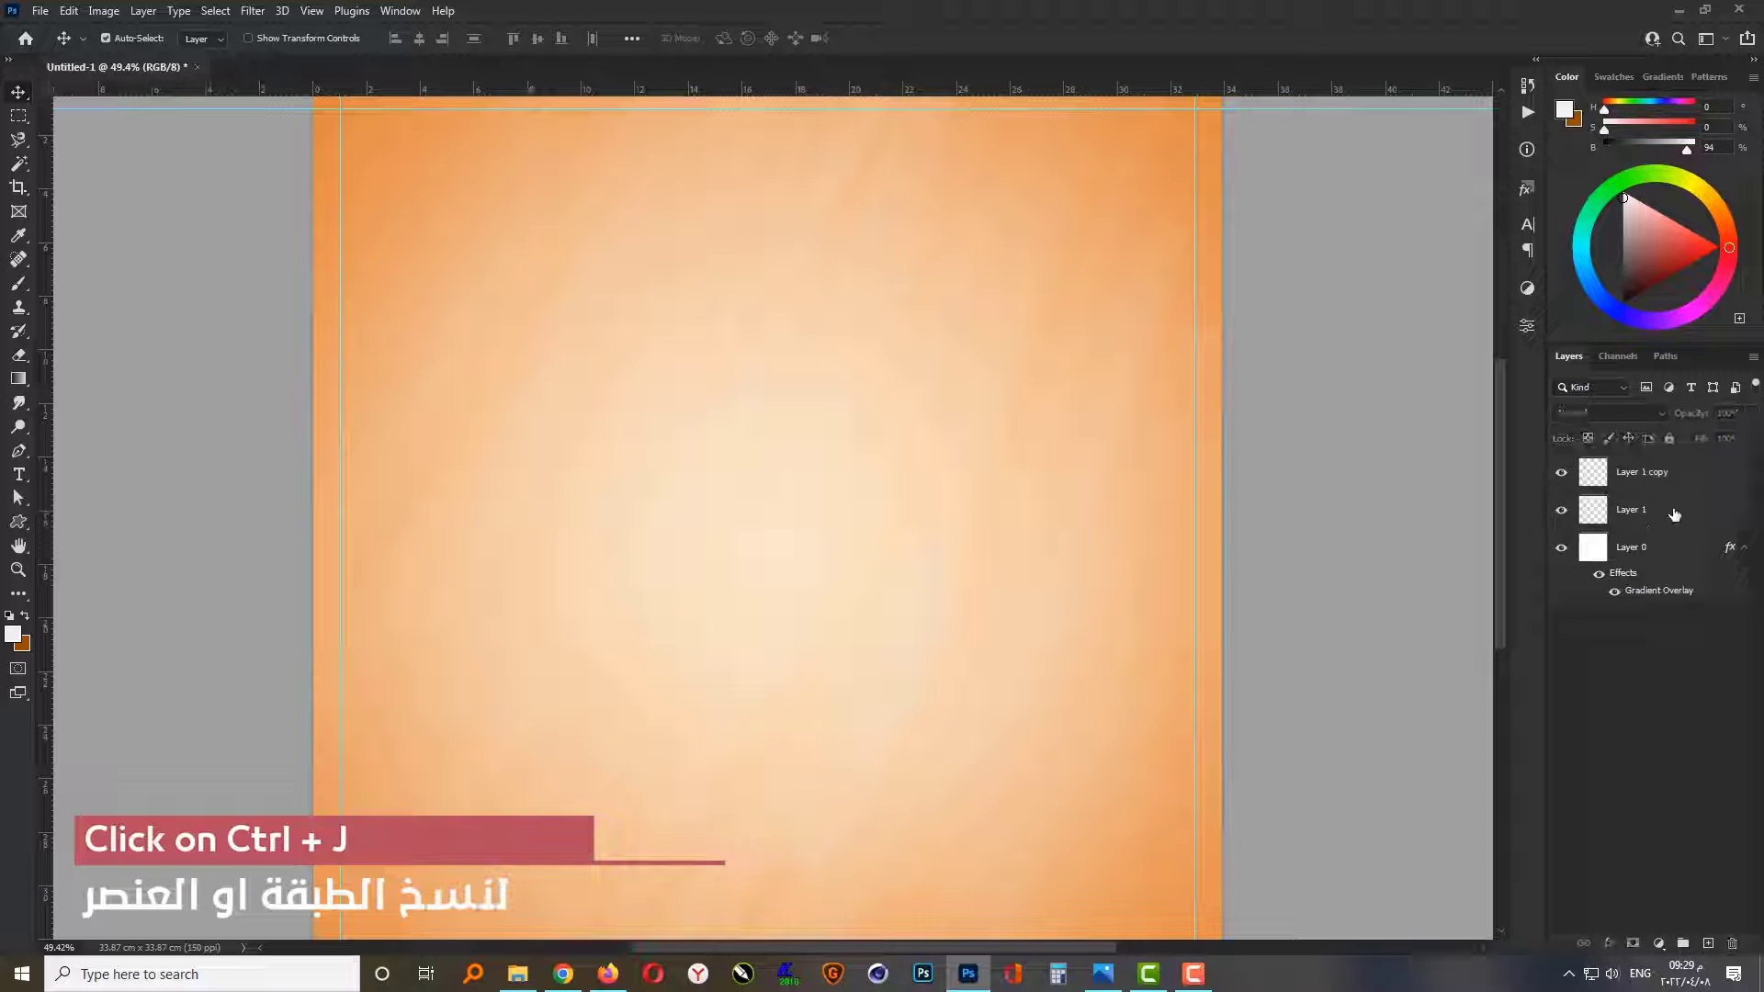
Step: Group Layer 0 with both texture layers and lock the group
{"action": "left_click", "coordinate": [1669, 555], "text": "shift"}
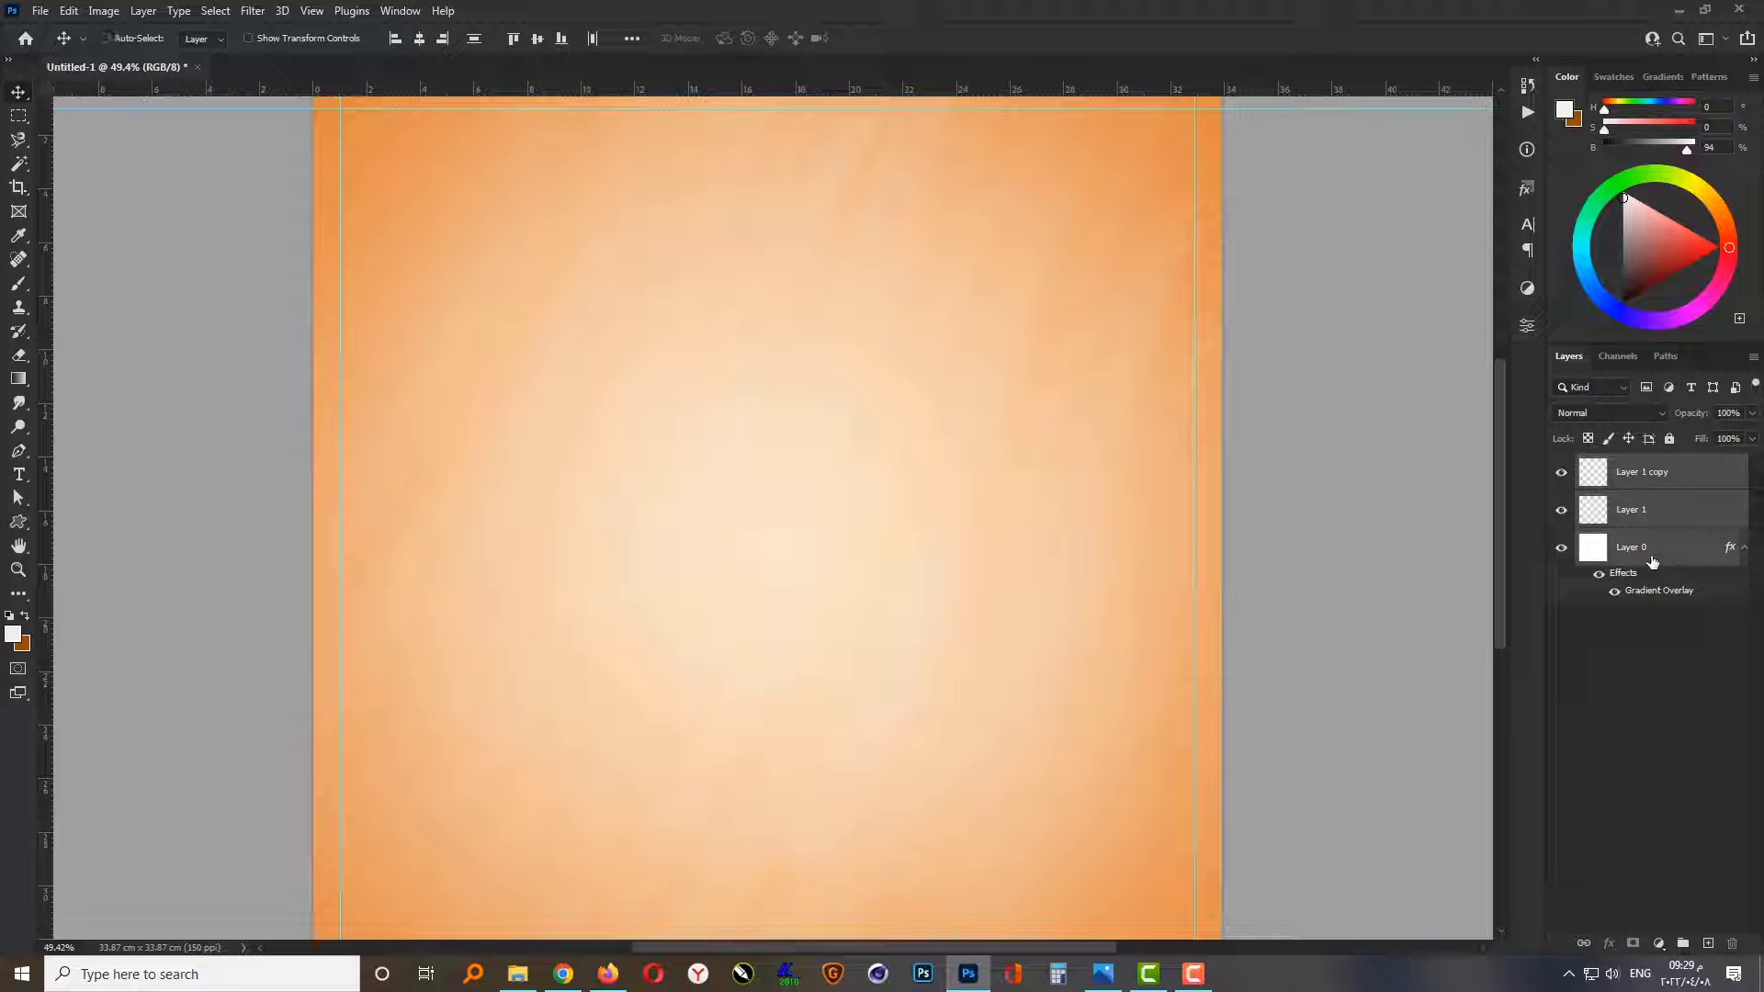
{"action": "key", "text": "ctrl+g"}
{"action": "left_click", "coordinate": [1669, 438]}
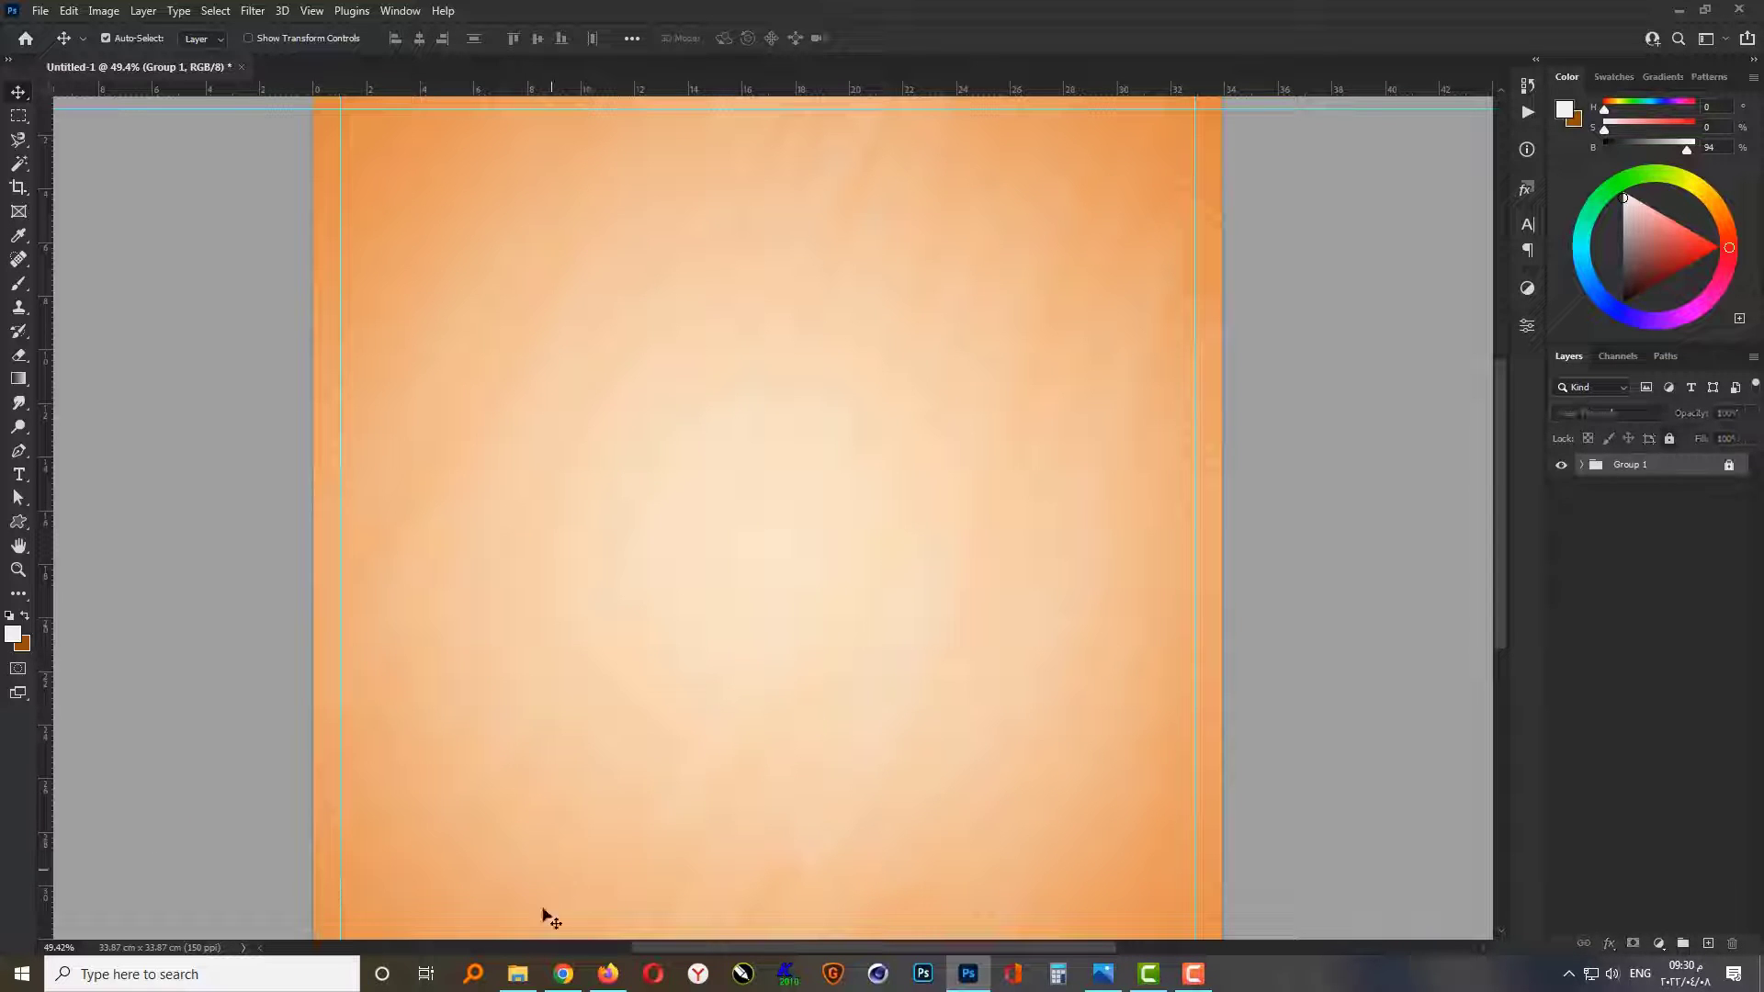
Step: Place the "back joint pain" spine image, scale it to 31.69% and move it down to the lower half, centred horizontally
{"action": "left_click", "coordinate": [518, 974]}
{"action": "left_click_drag", "start_coordinate": [1424, 156], "coordinate": [863, 773]}
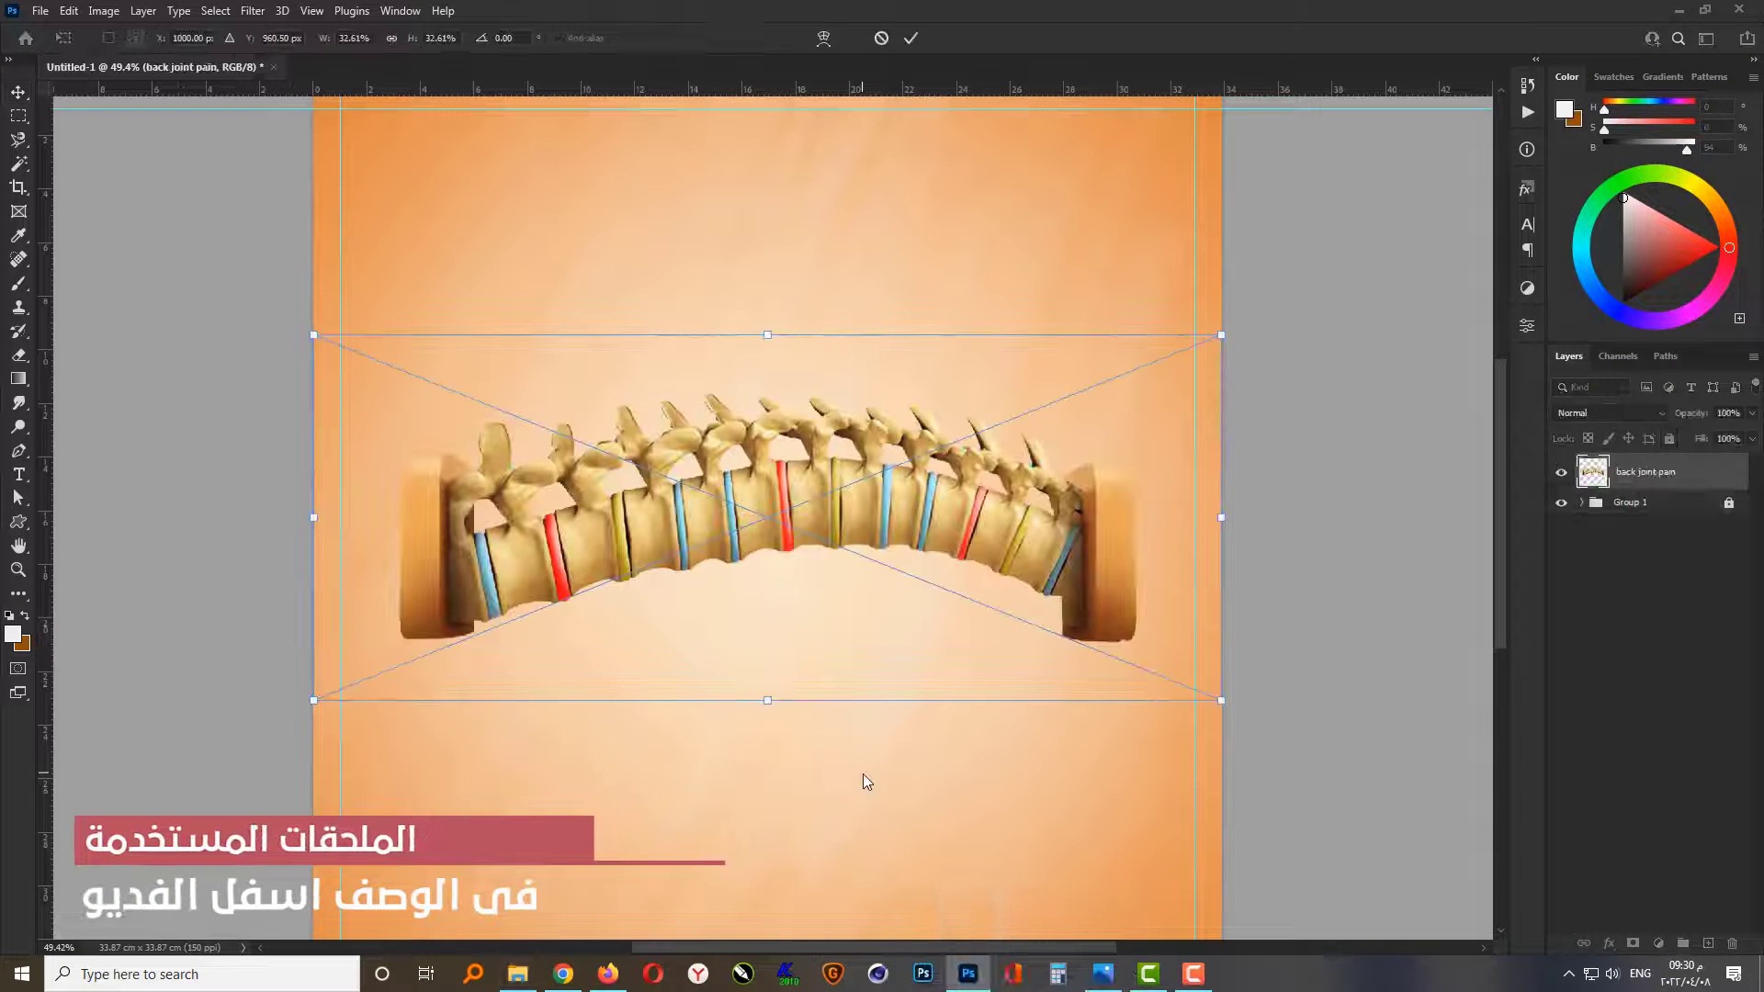
{"action": "scroll", "coordinate": [906, 658], "scroll_direction": "down", "scroll_amount": 1}
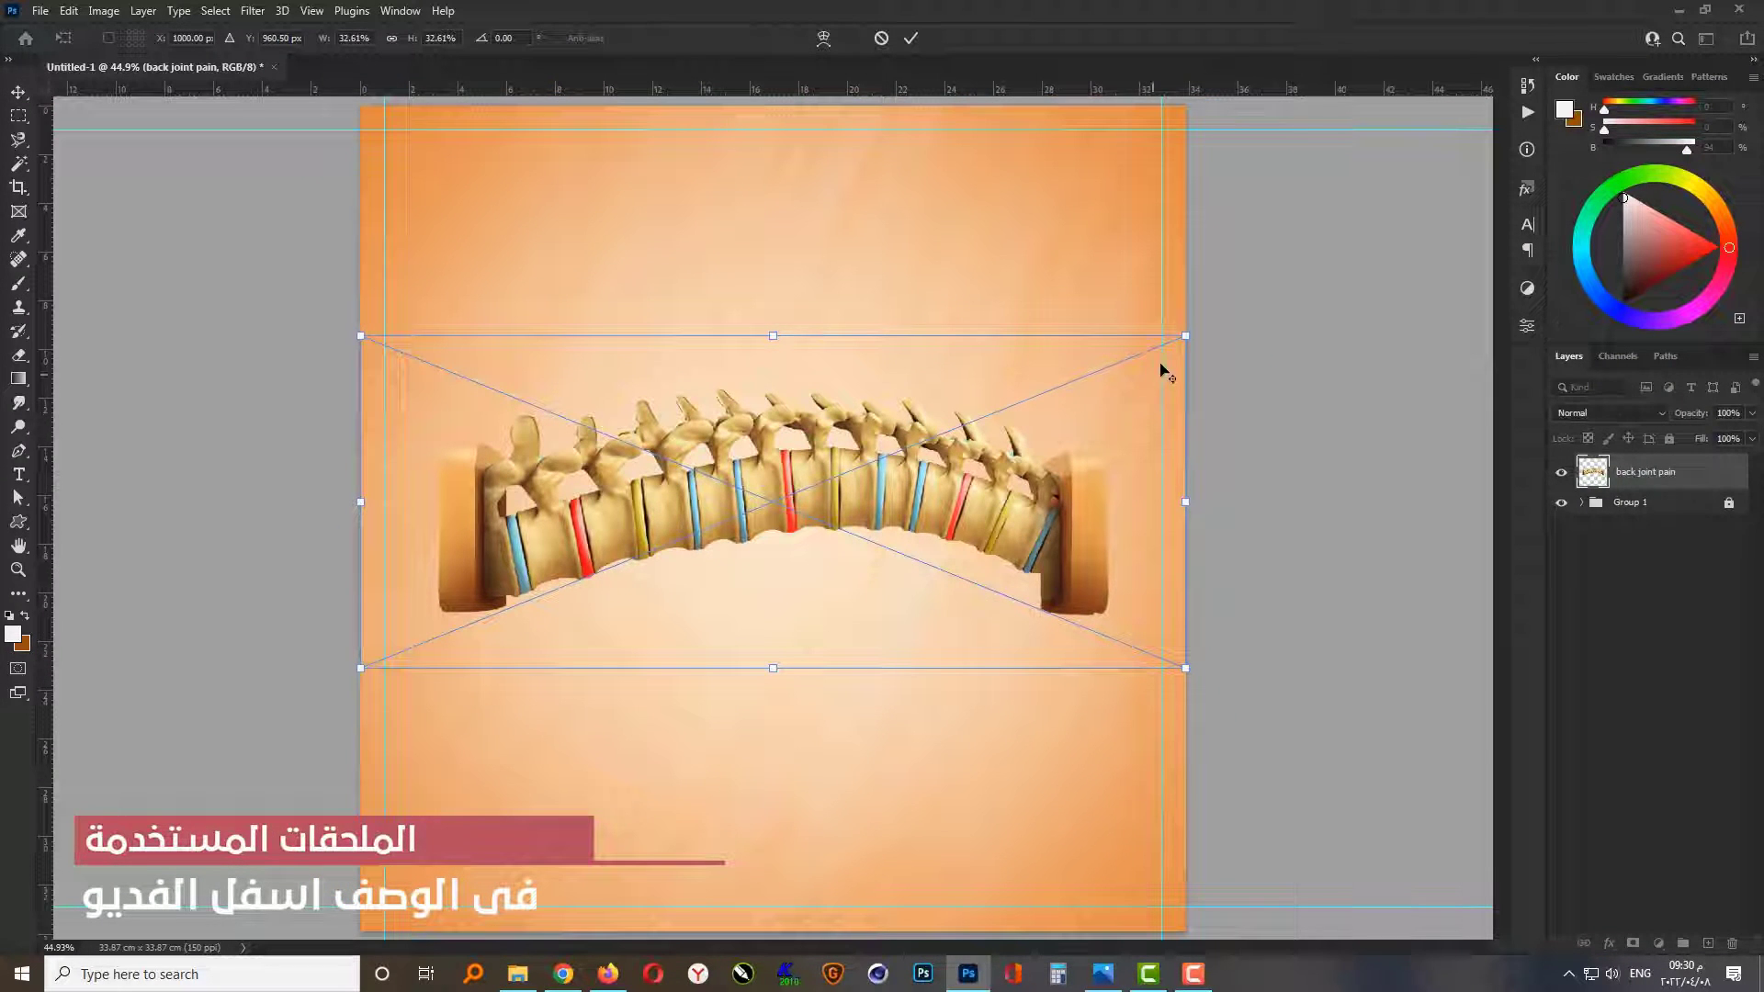
{"action": "left_click_drag", "start_coordinate": [1184, 336], "coordinate": [1175, 341]}
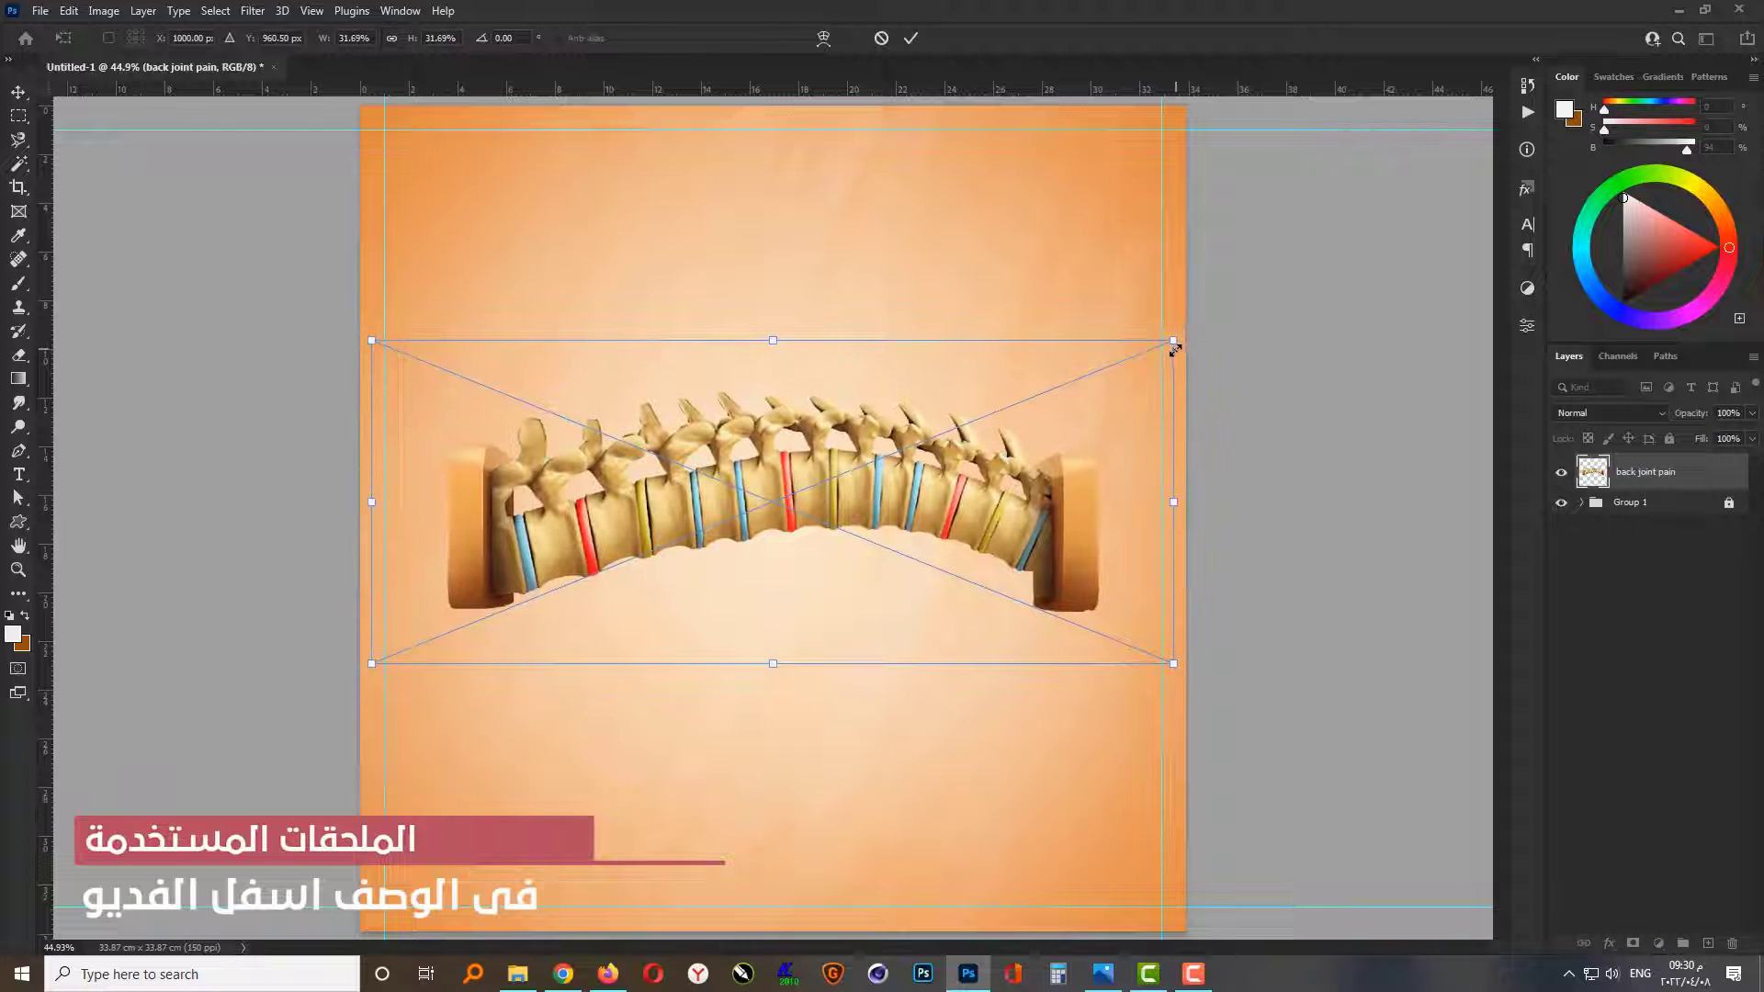
{"action": "scroll", "coordinate": [924, 584], "scroll_direction": "down", "scroll_amount": 1}
{"action": "left_click_drag", "start_coordinate": [808, 583], "coordinate": [796, 772]}
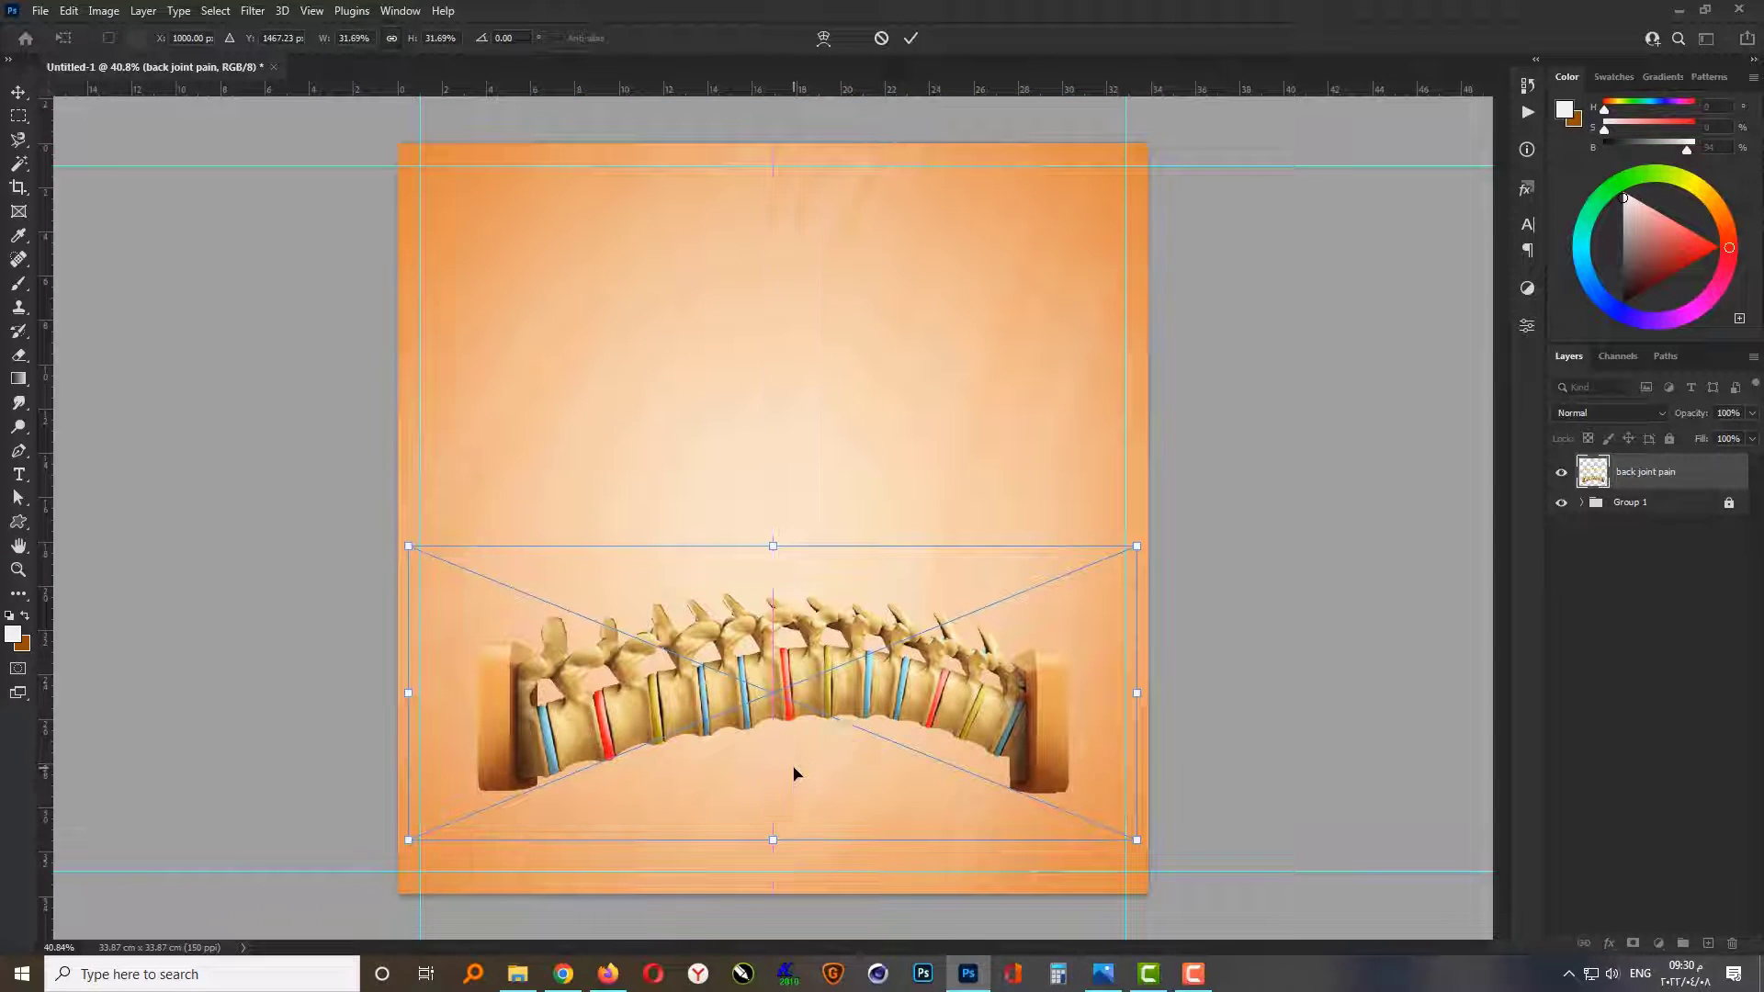
{"action": "key", "text": "Return"}
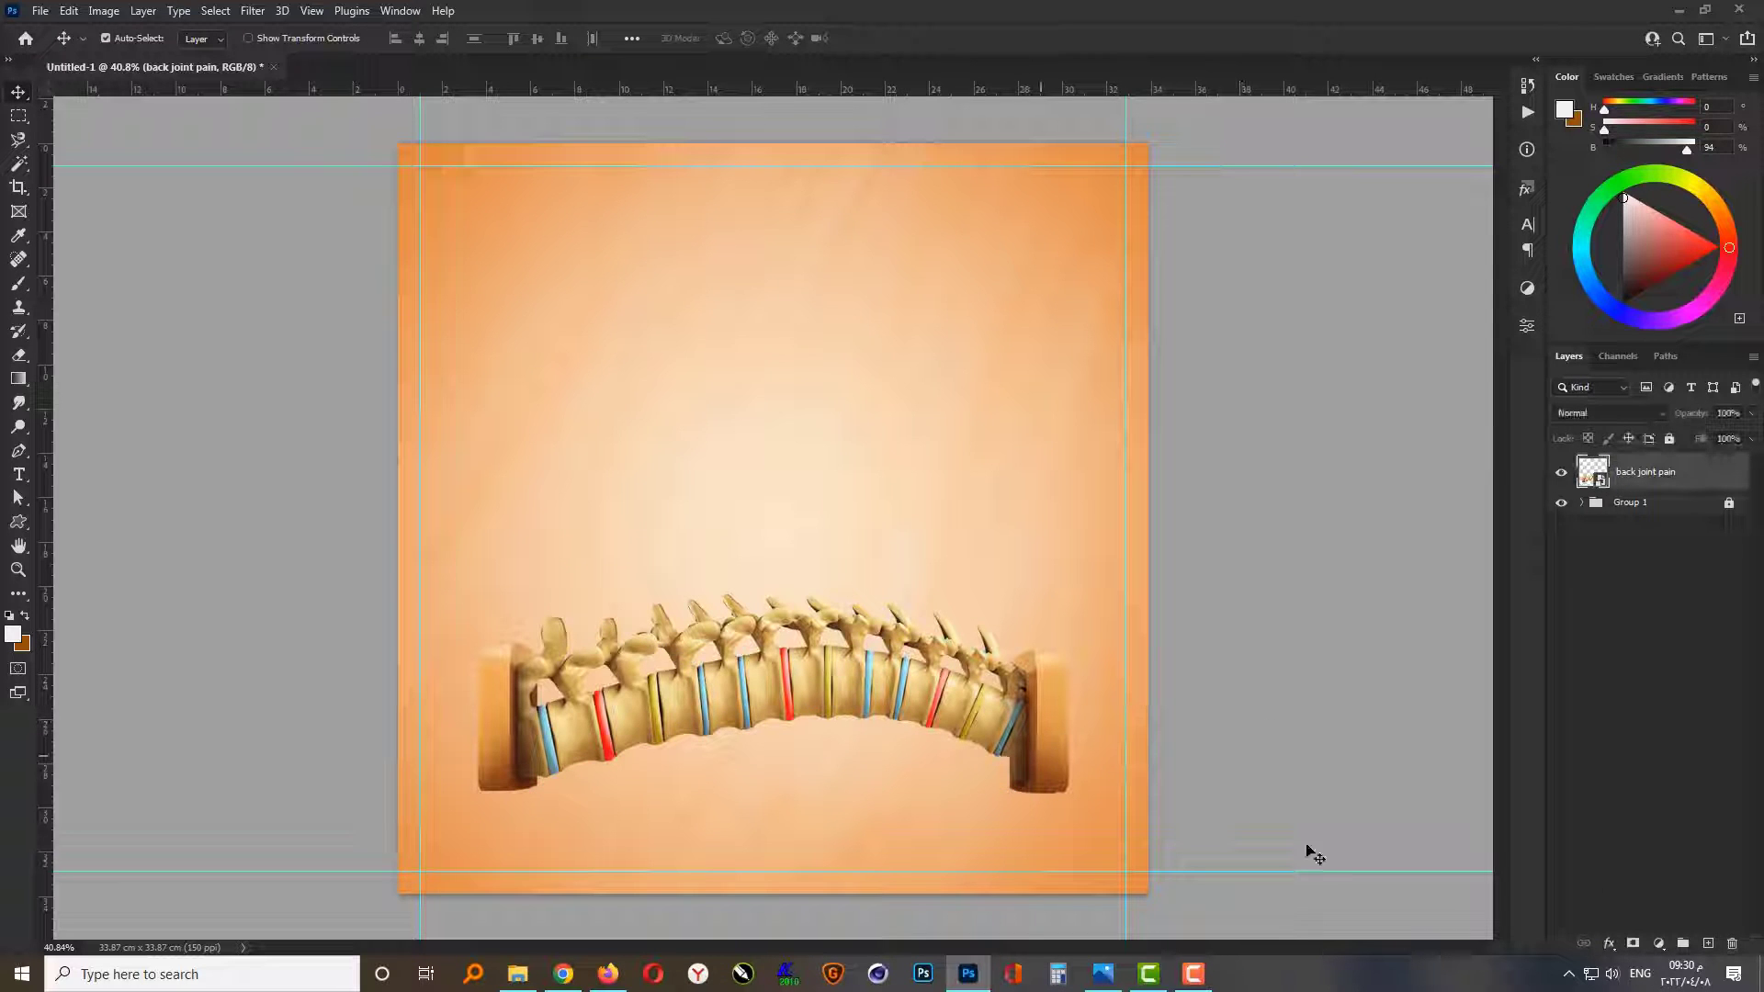
Step: Draw a rectangle shape about 9.8 × 1.3 cm beneath the spine's right-hand block and set its corner radius to 0 px
{"action": "left_click", "coordinate": [1708, 944]}
{"action": "key", "text": "ctrl+z"}
{"action": "left_click", "coordinate": [21, 526]}
{"action": "left_click", "coordinate": [62, 524]}
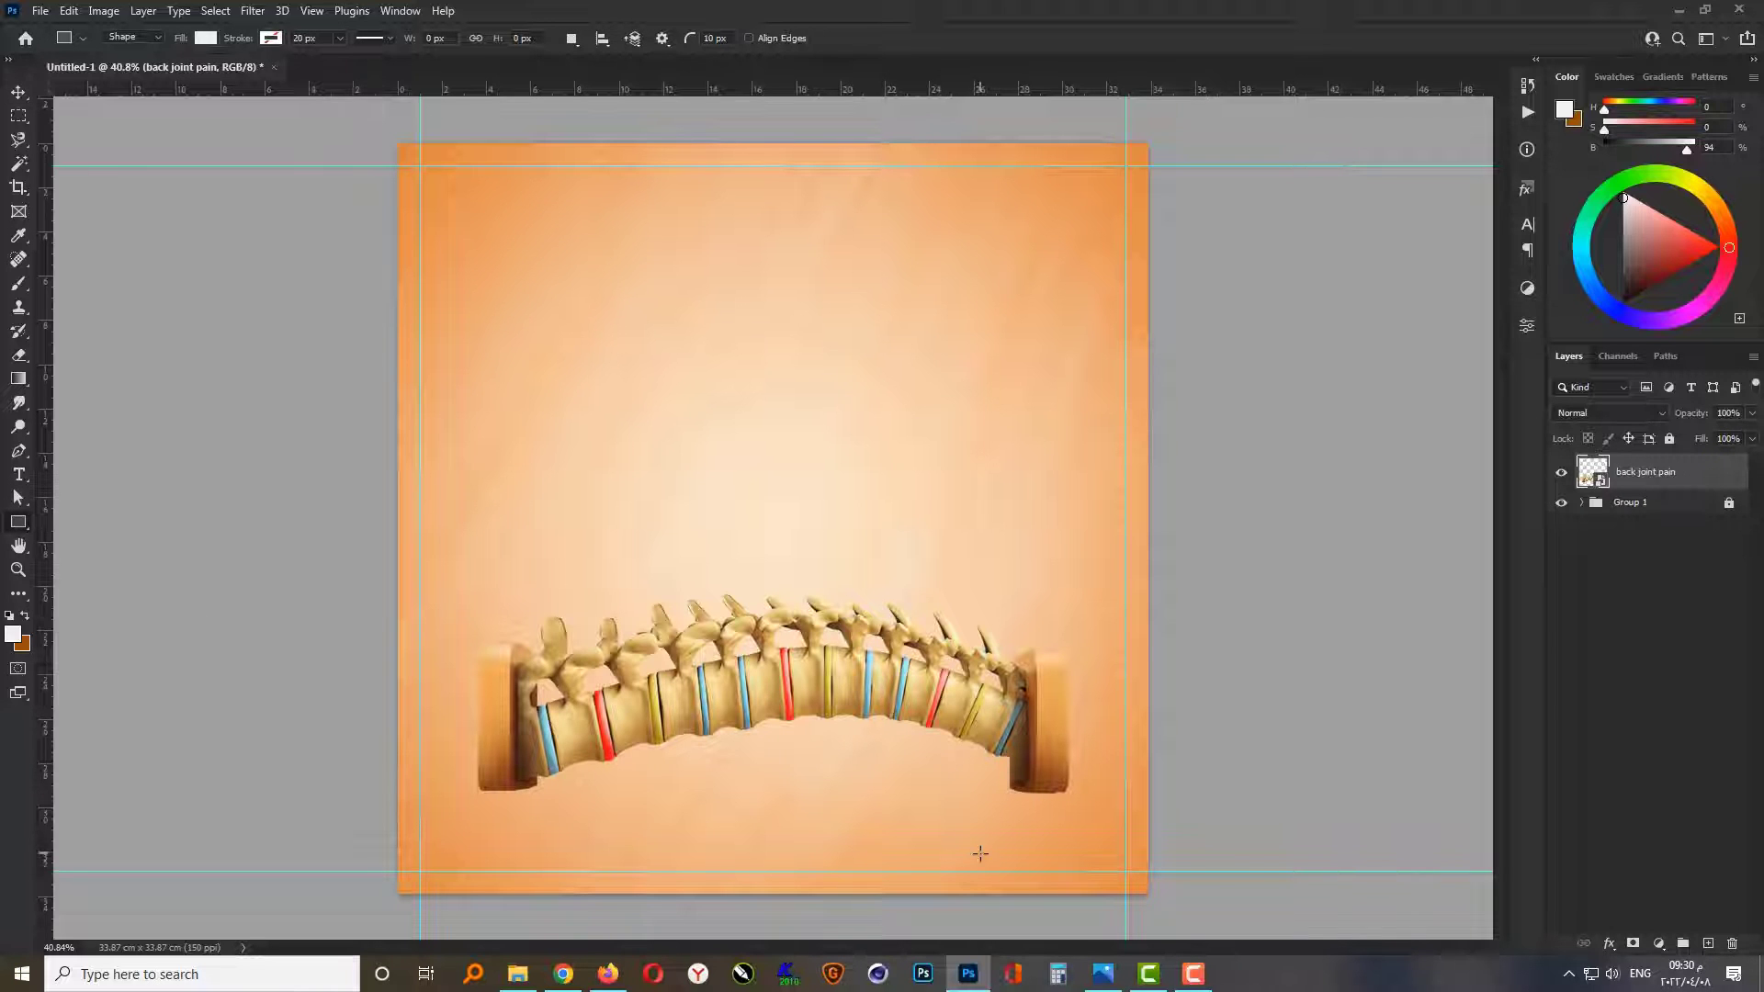
{"action": "scroll", "coordinate": [980, 854], "scroll_direction": "up", "scroll_amount": 3}
{"action": "left_click_drag", "start_coordinate": [1120, 810], "coordinate": [831, 848]}
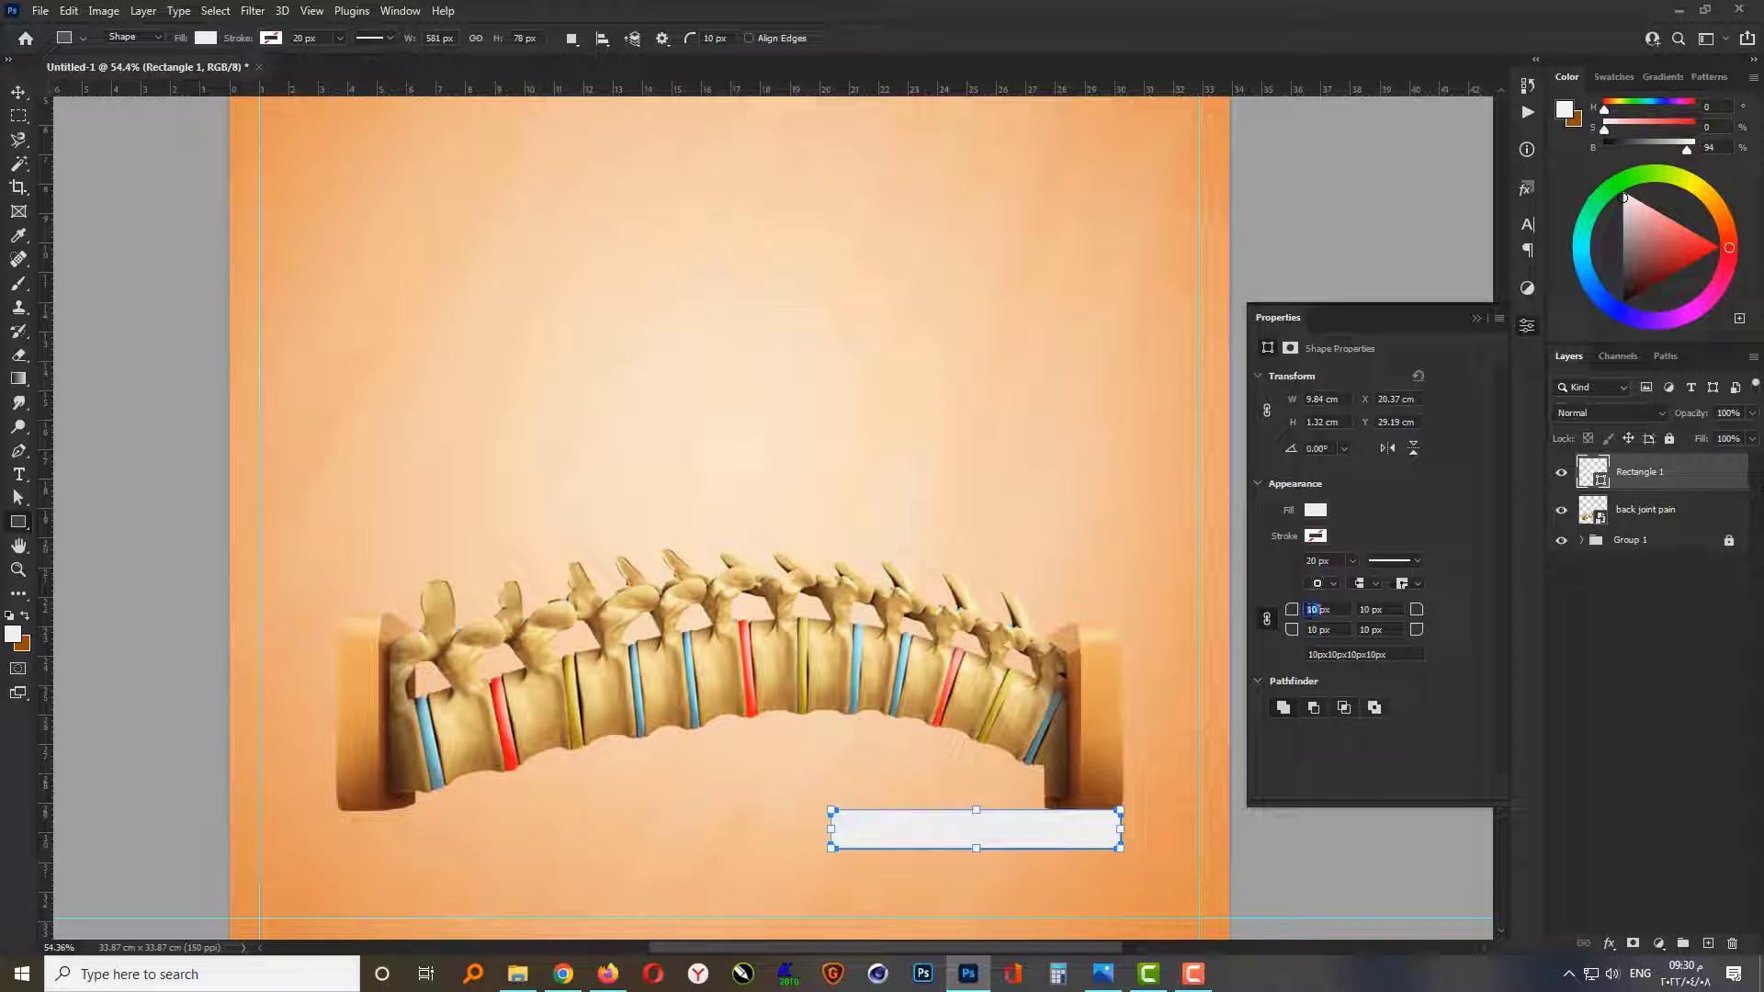
{"action": "type", "text": "0"}
{"action": "left_click", "coordinate": [1477, 318]}
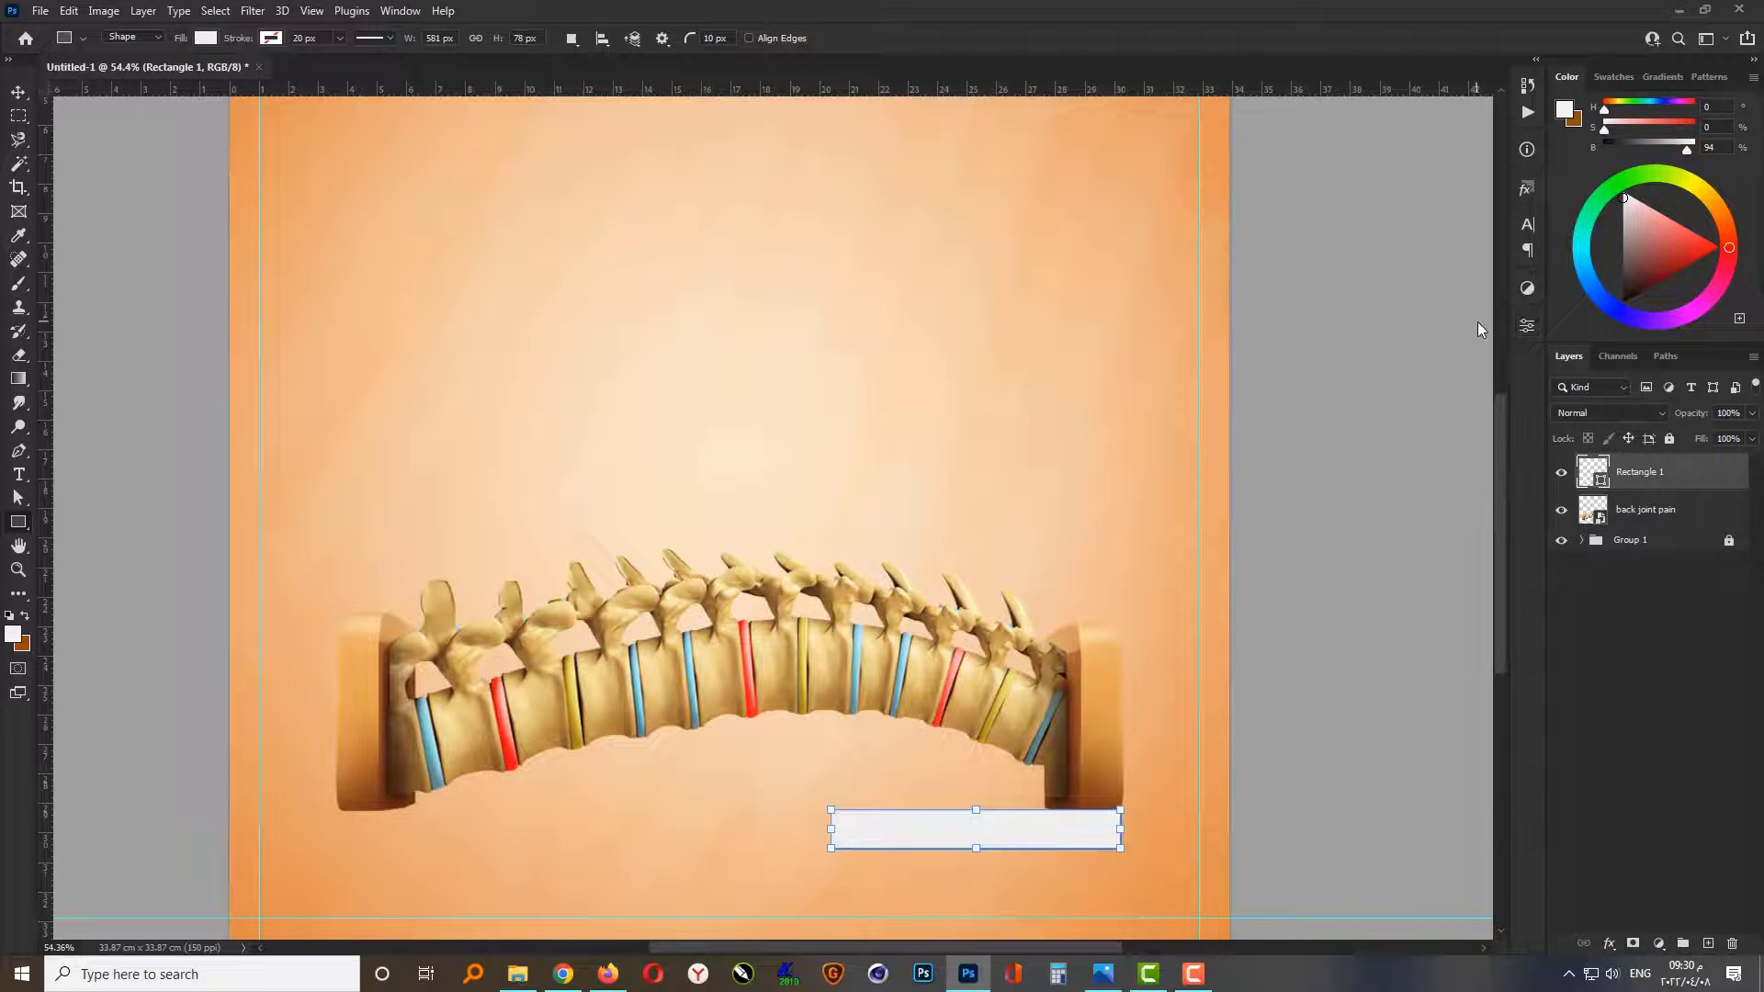
Step: Change the rectangle's fill colour to black (000000)
{"action": "double_click", "coordinate": [1598, 478]}
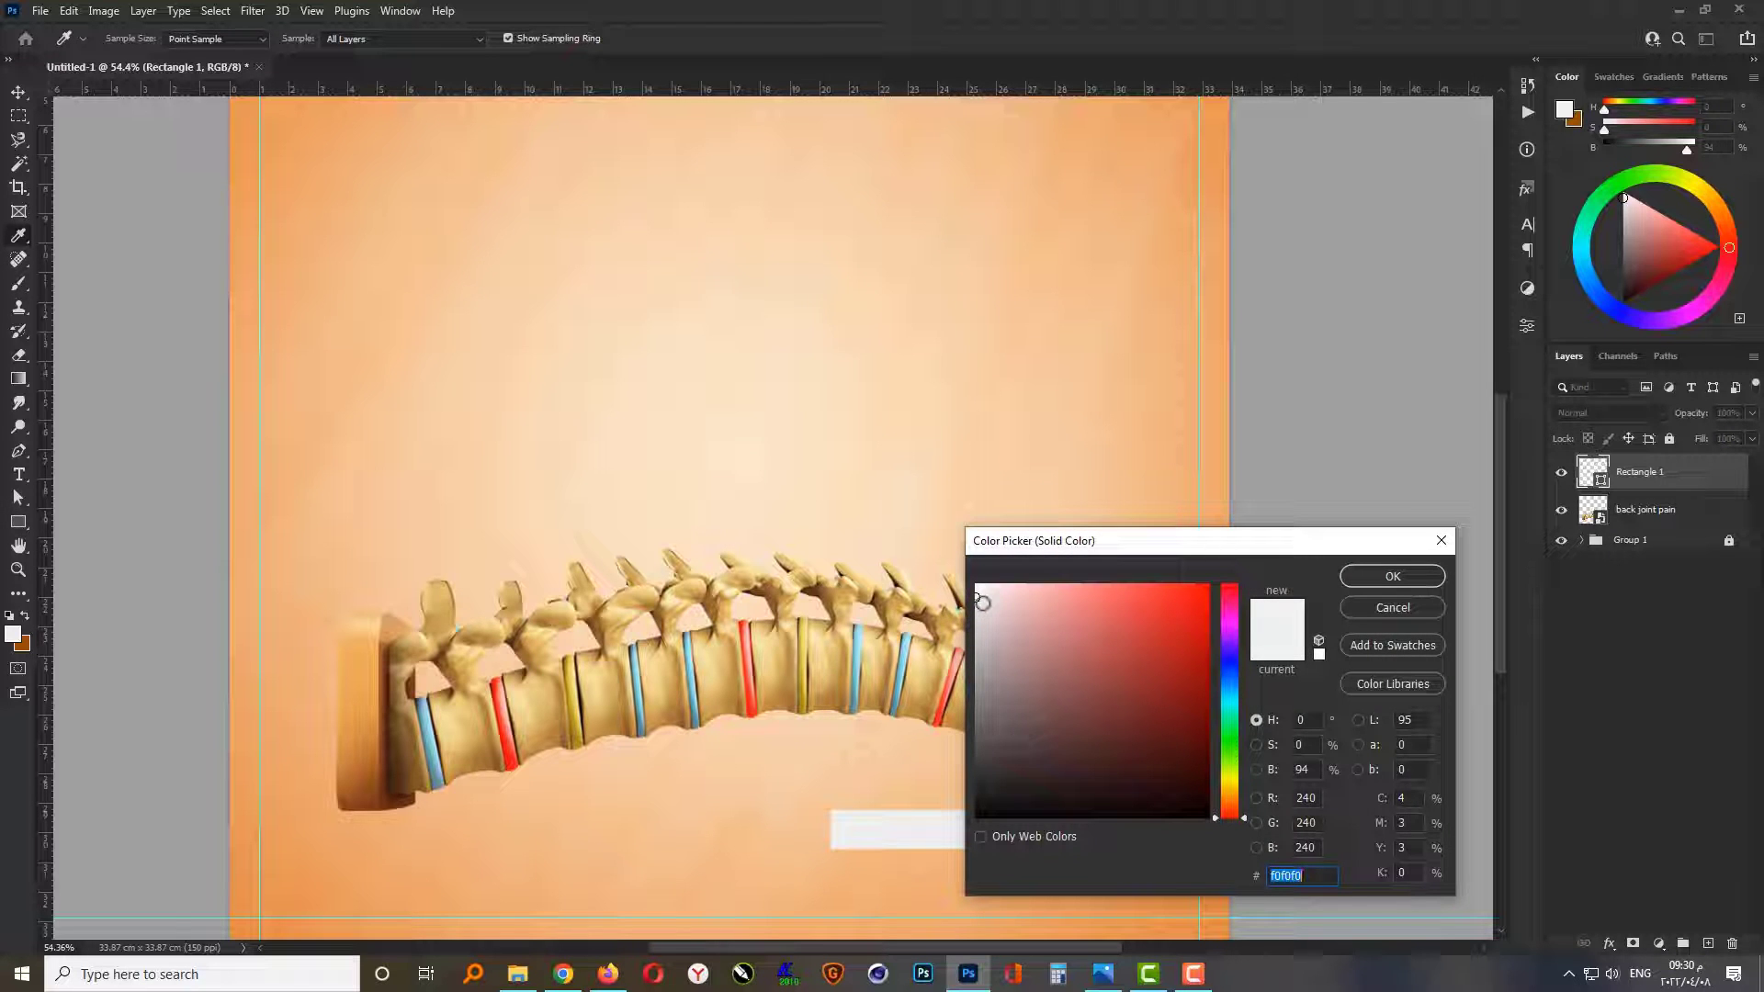
{"action": "mouse_move", "coordinate": [982, 602]}
{"action": "left_mouse_down"}
{"action": "mouse_move", "coordinate": [951, 754]}
{"action": "mouse_move", "coordinate": [897, 822]}
{"action": "left_mouse_up"}
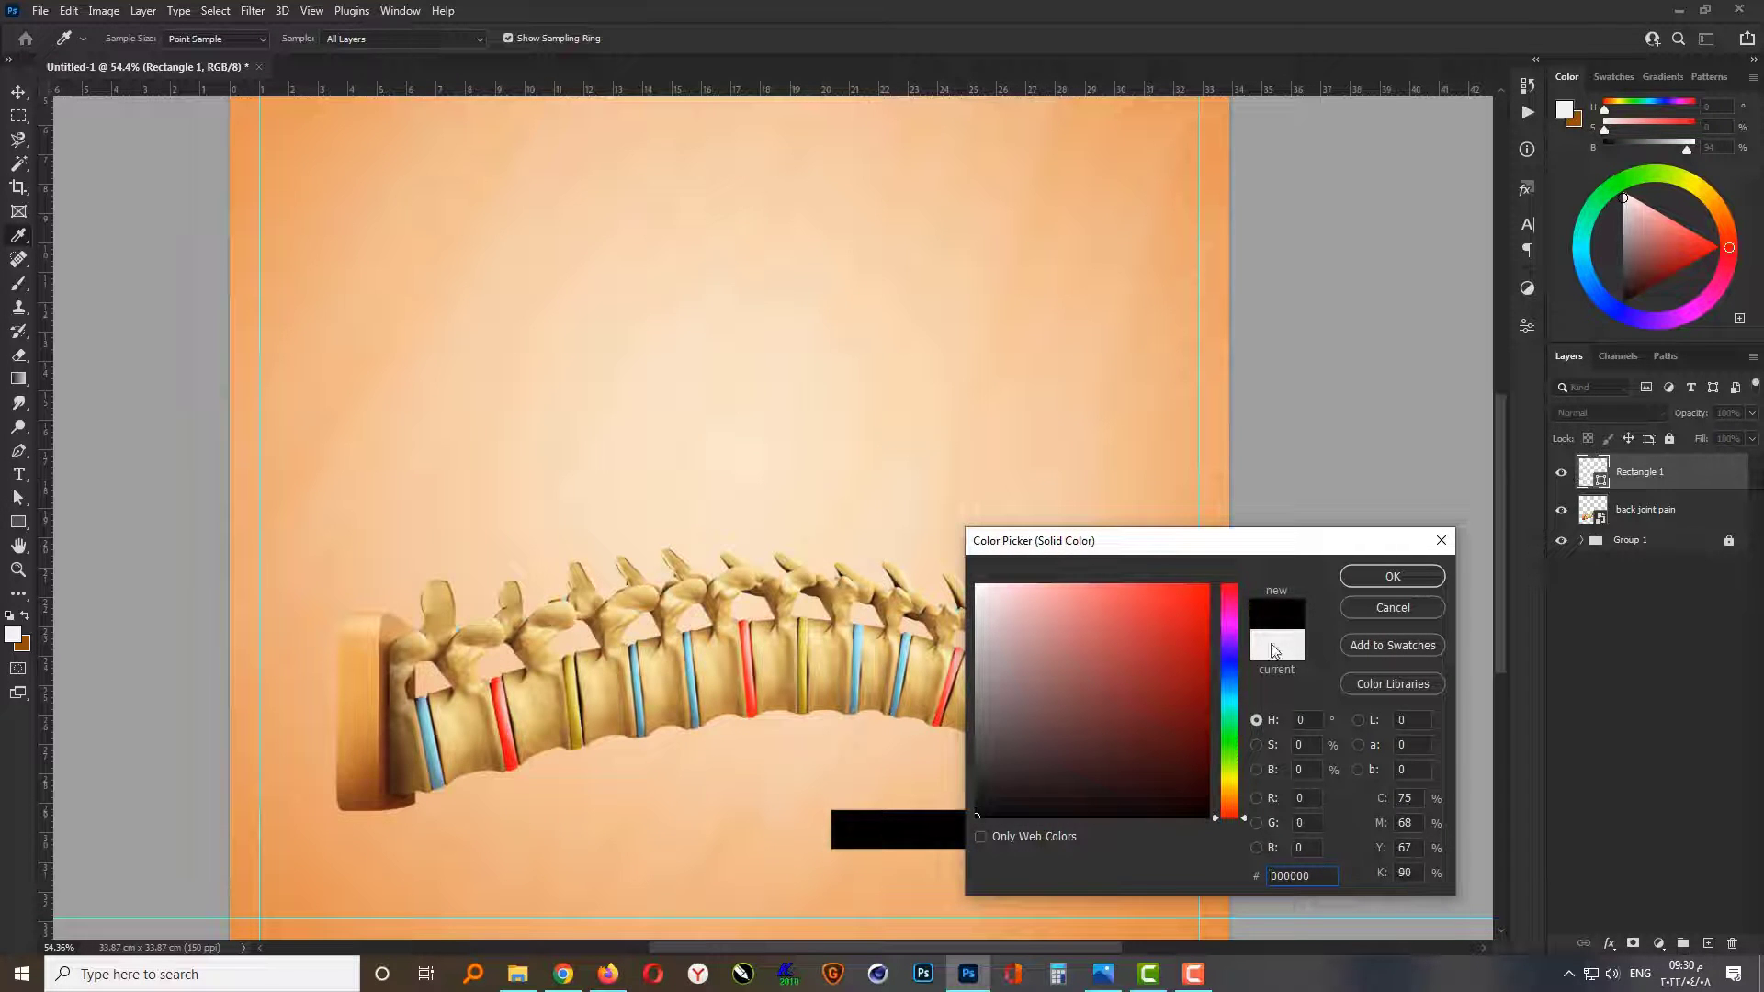
{"action": "left_click", "coordinate": [1369, 581]}
Step: Move the rectangle layer below the spine image layer and shift the rectangle up slightly so it tucks under the right-hand block
{"action": "scroll", "coordinate": [1093, 879], "scroll_direction": "up", "scroll_amount": 2}
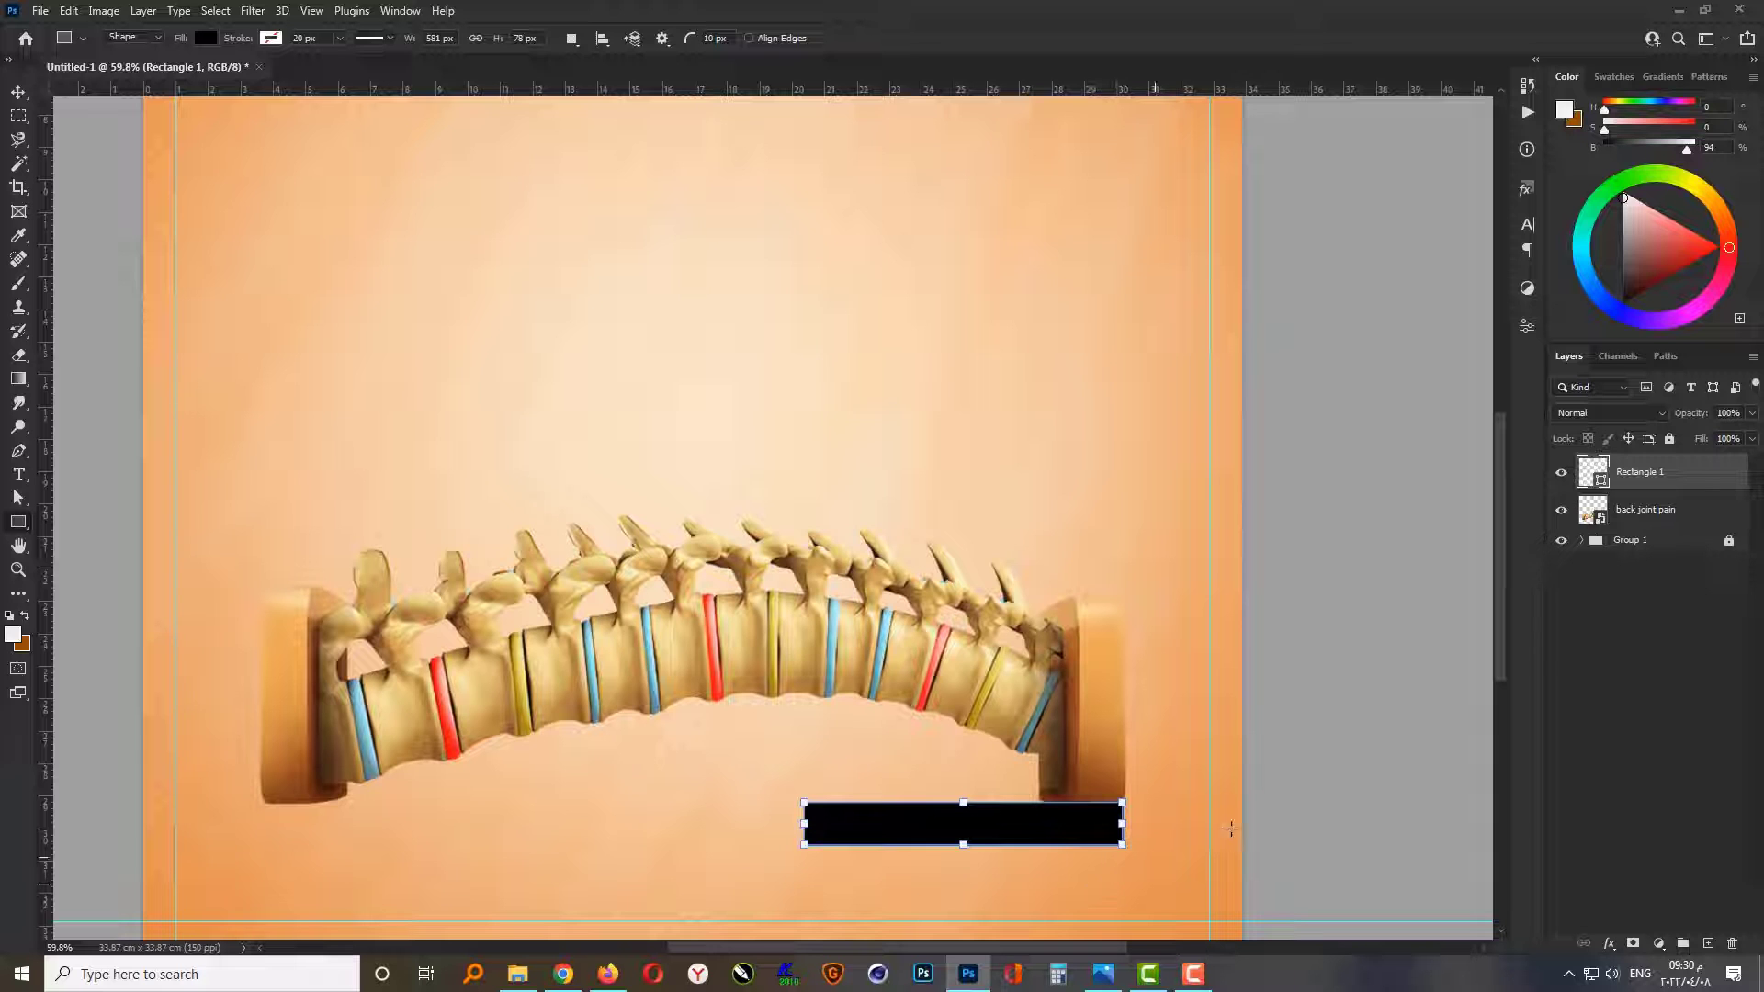
{"action": "key", "text": "v"}
{"action": "left_click_drag", "start_coordinate": [1664, 487], "coordinate": [1683, 526]}
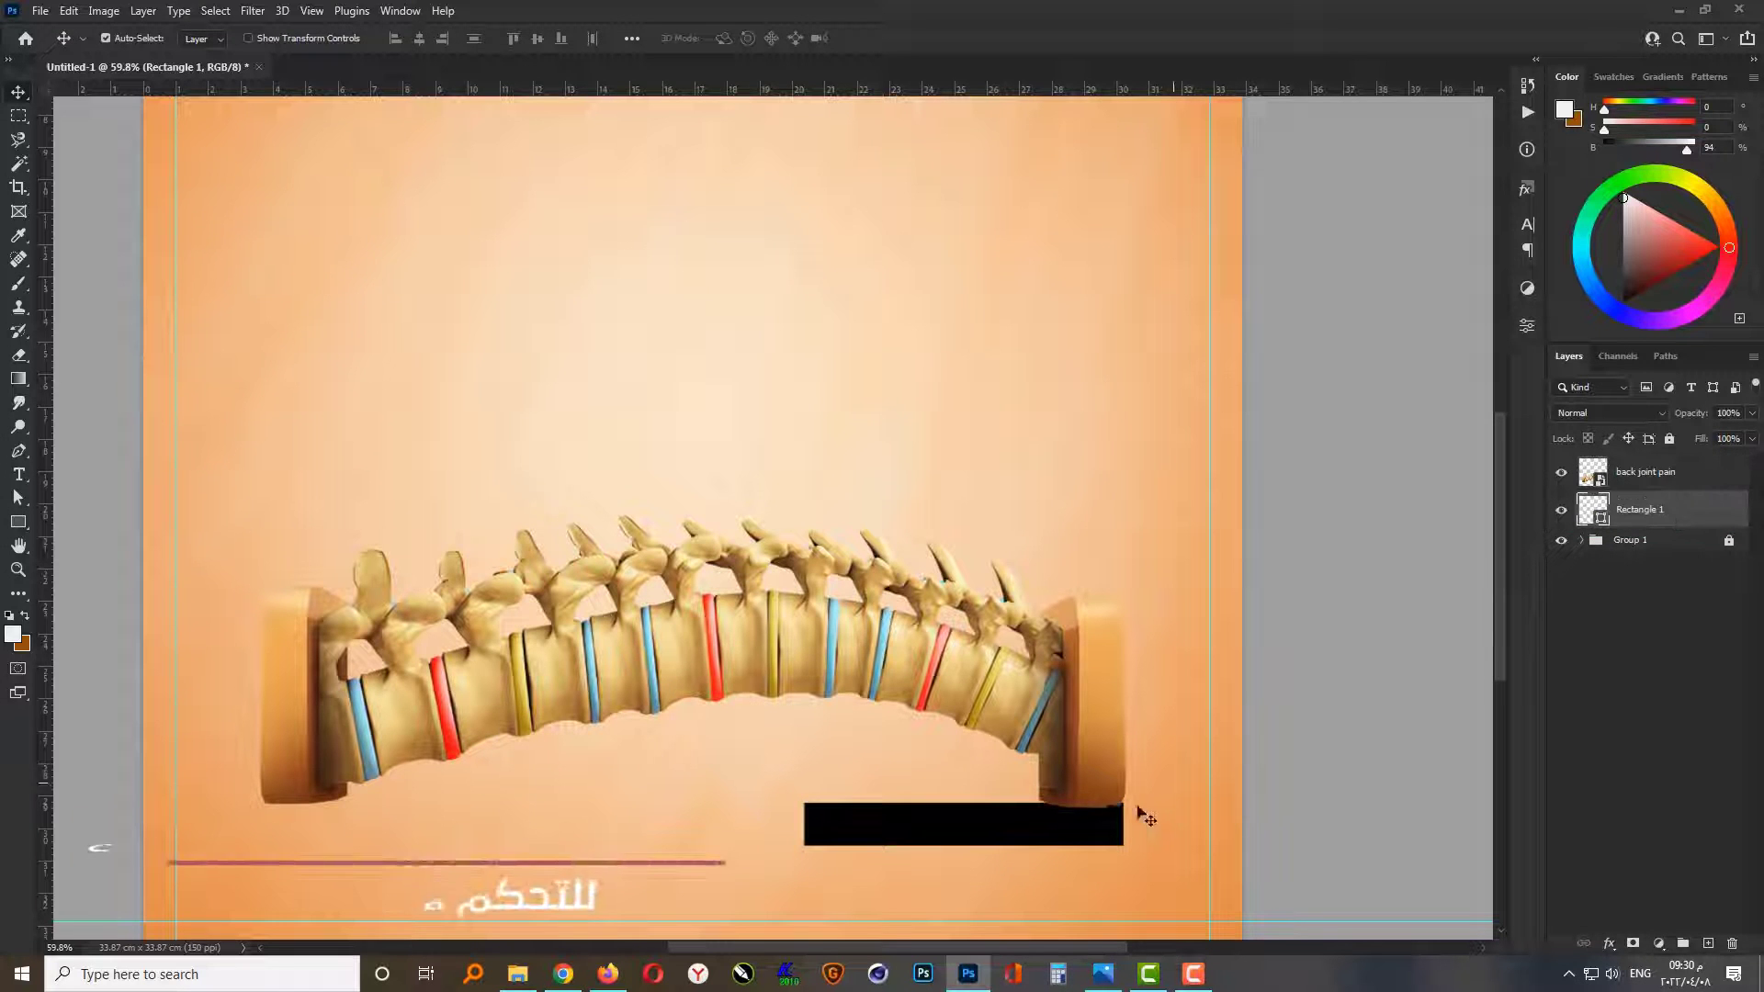
{"action": "left_click_drag", "start_coordinate": [1022, 822], "coordinate": [1026, 806]}
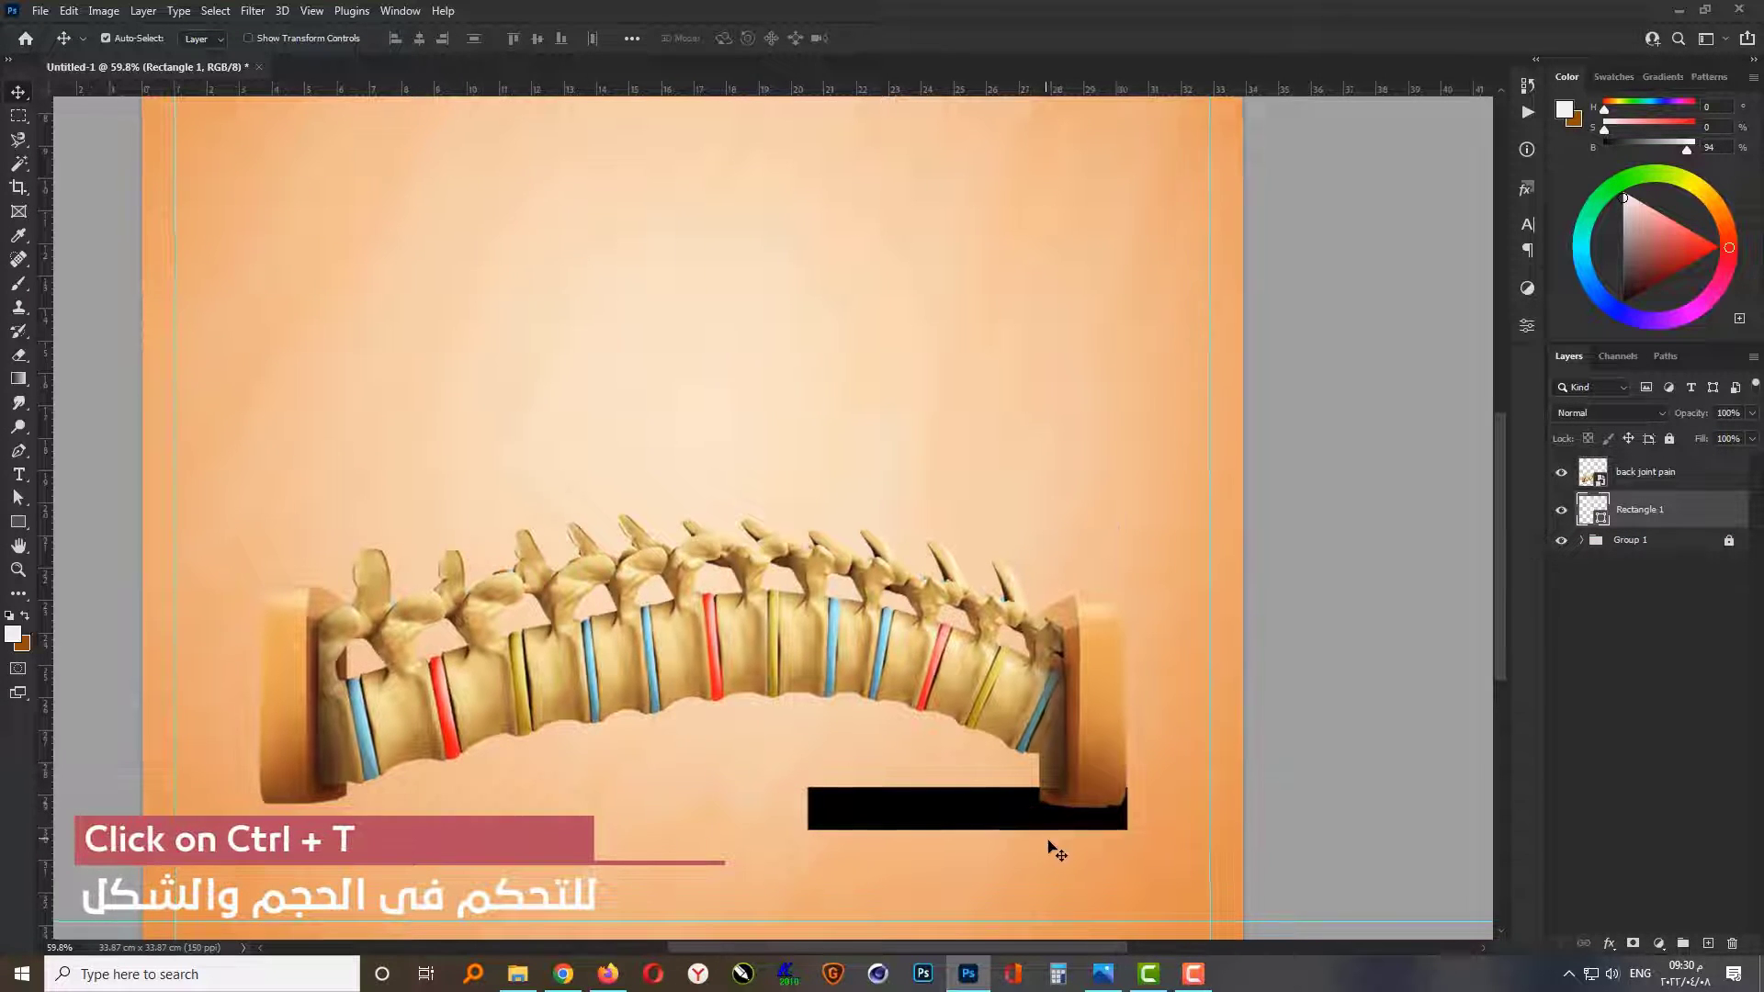
Step: Stretch the black rectangle slightly downward and extend its left end further beneath the spine
{"action": "scroll", "coordinate": [1056, 853], "scroll_direction": "up", "scroll_amount": 1}
{"action": "key", "text": "ctrl+t"}
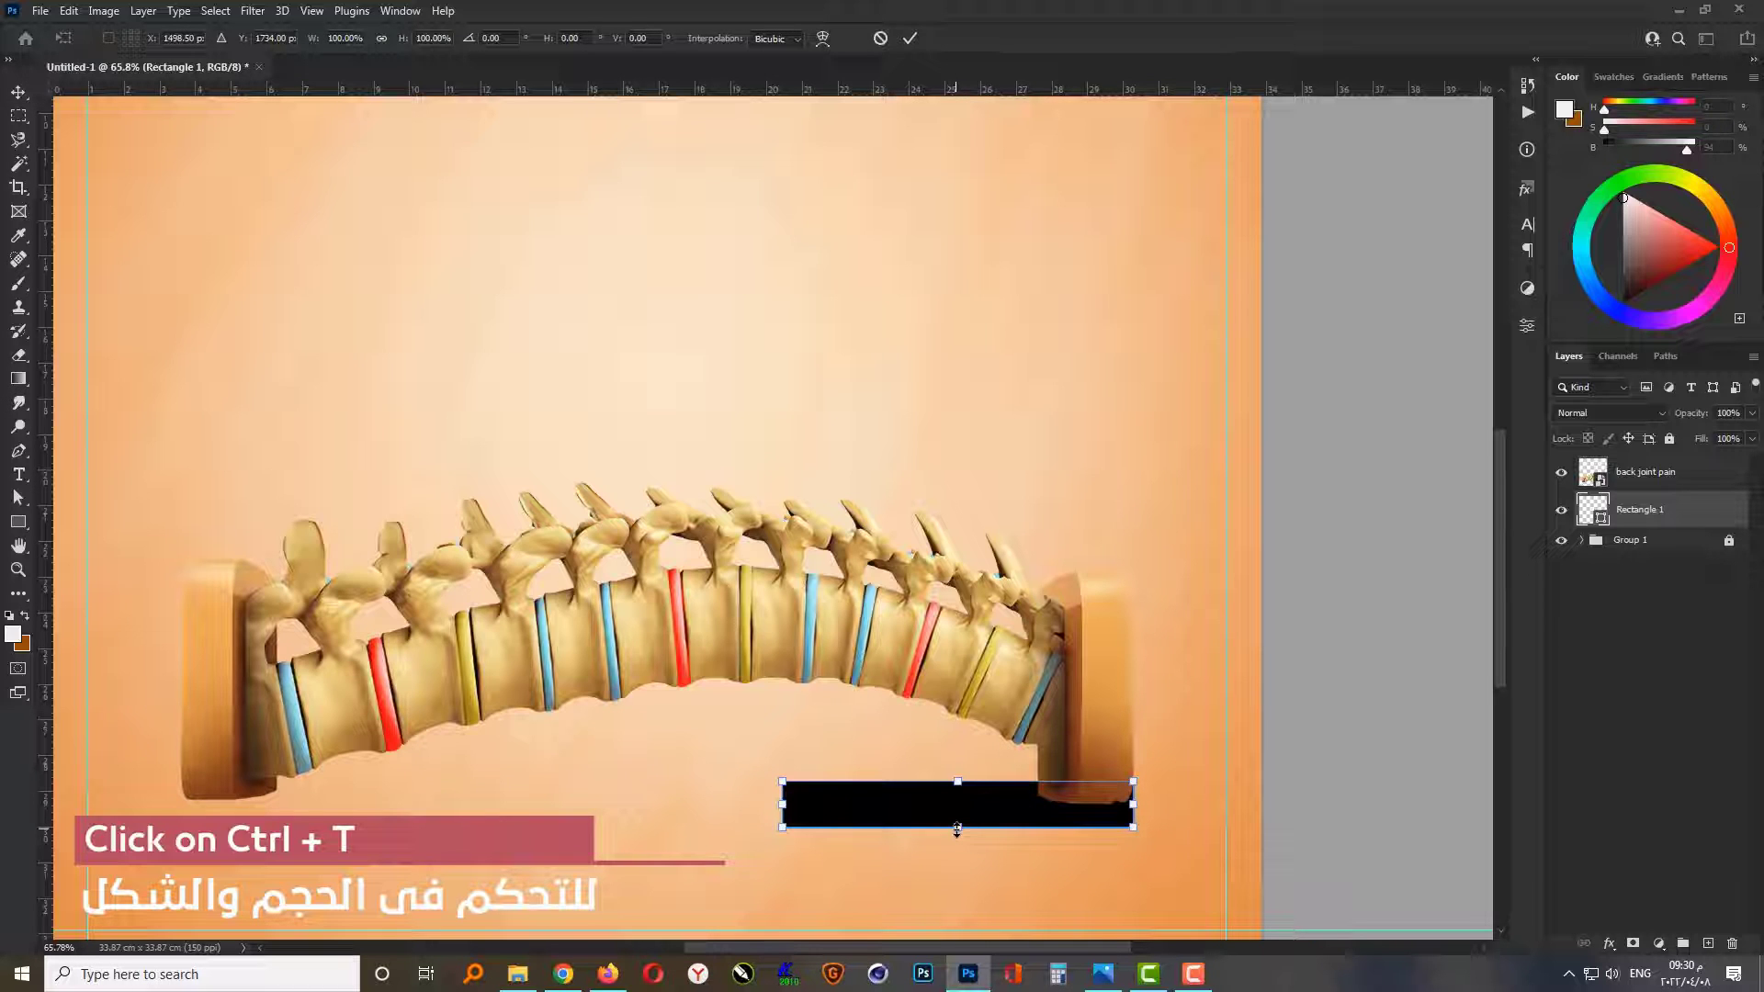
{"action": "left_click_drag", "start_coordinate": [958, 831], "coordinate": [961, 841]}
{"action": "key", "text": "Return"}
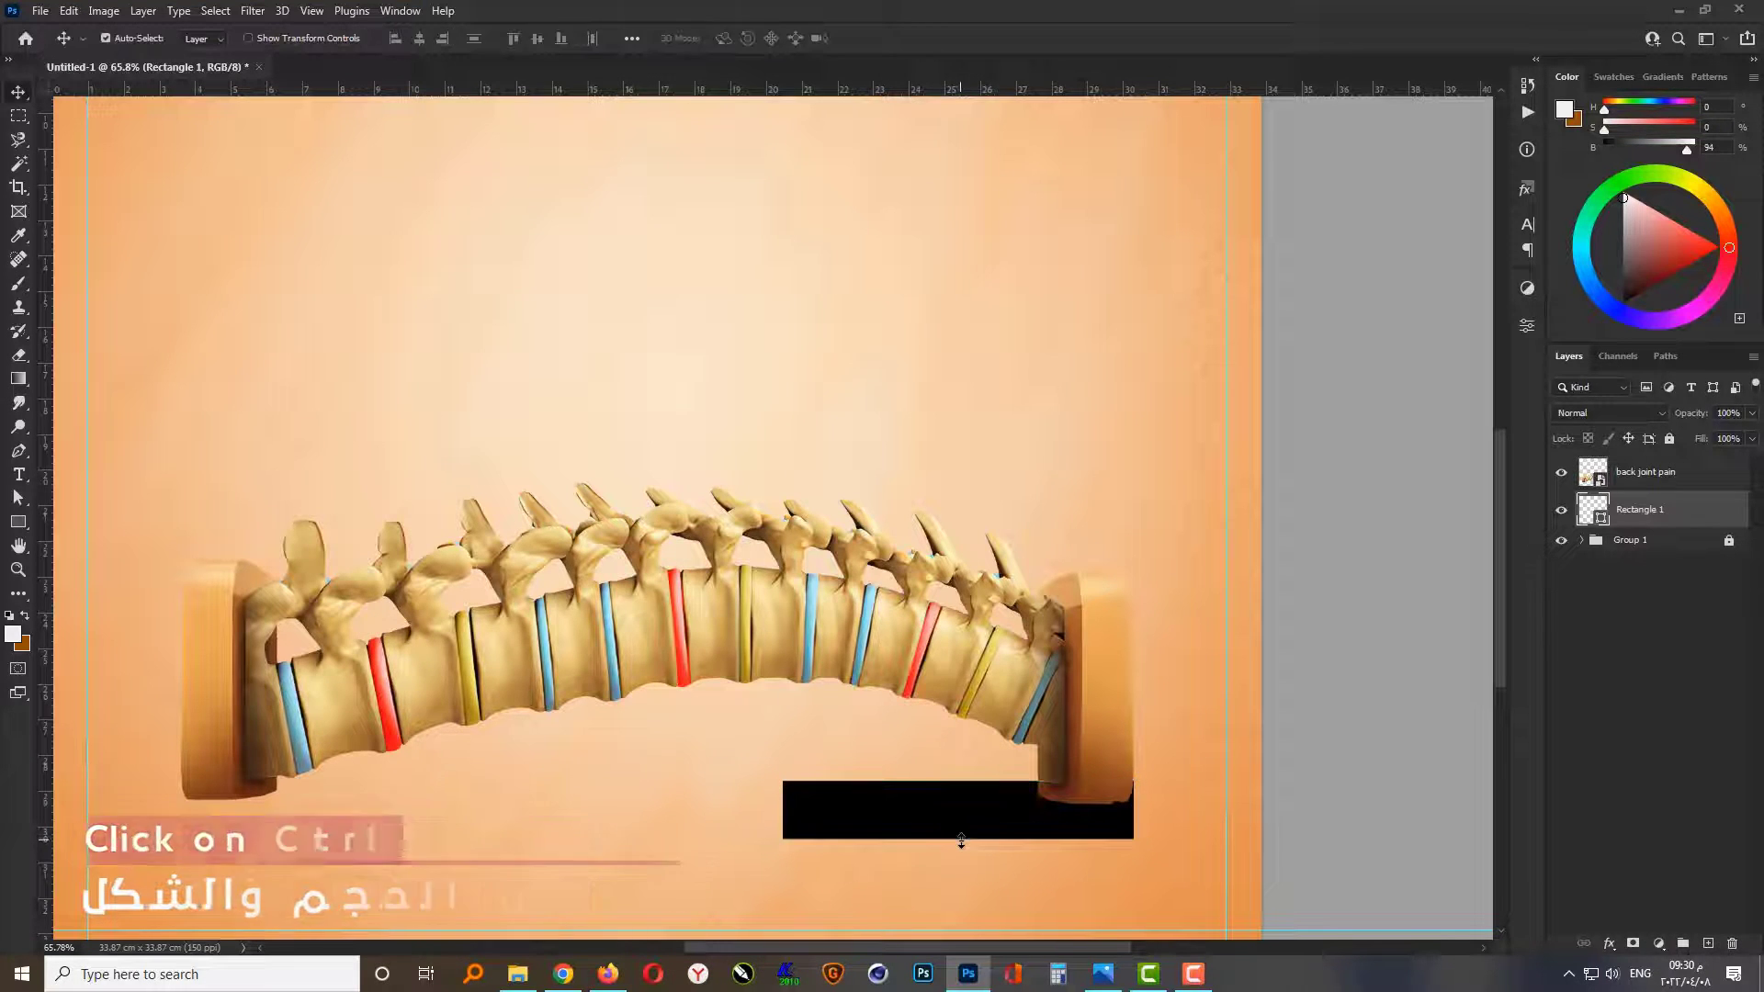
{"action": "scroll", "coordinate": [974, 855], "scroll_direction": "down", "scroll_amount": 1}
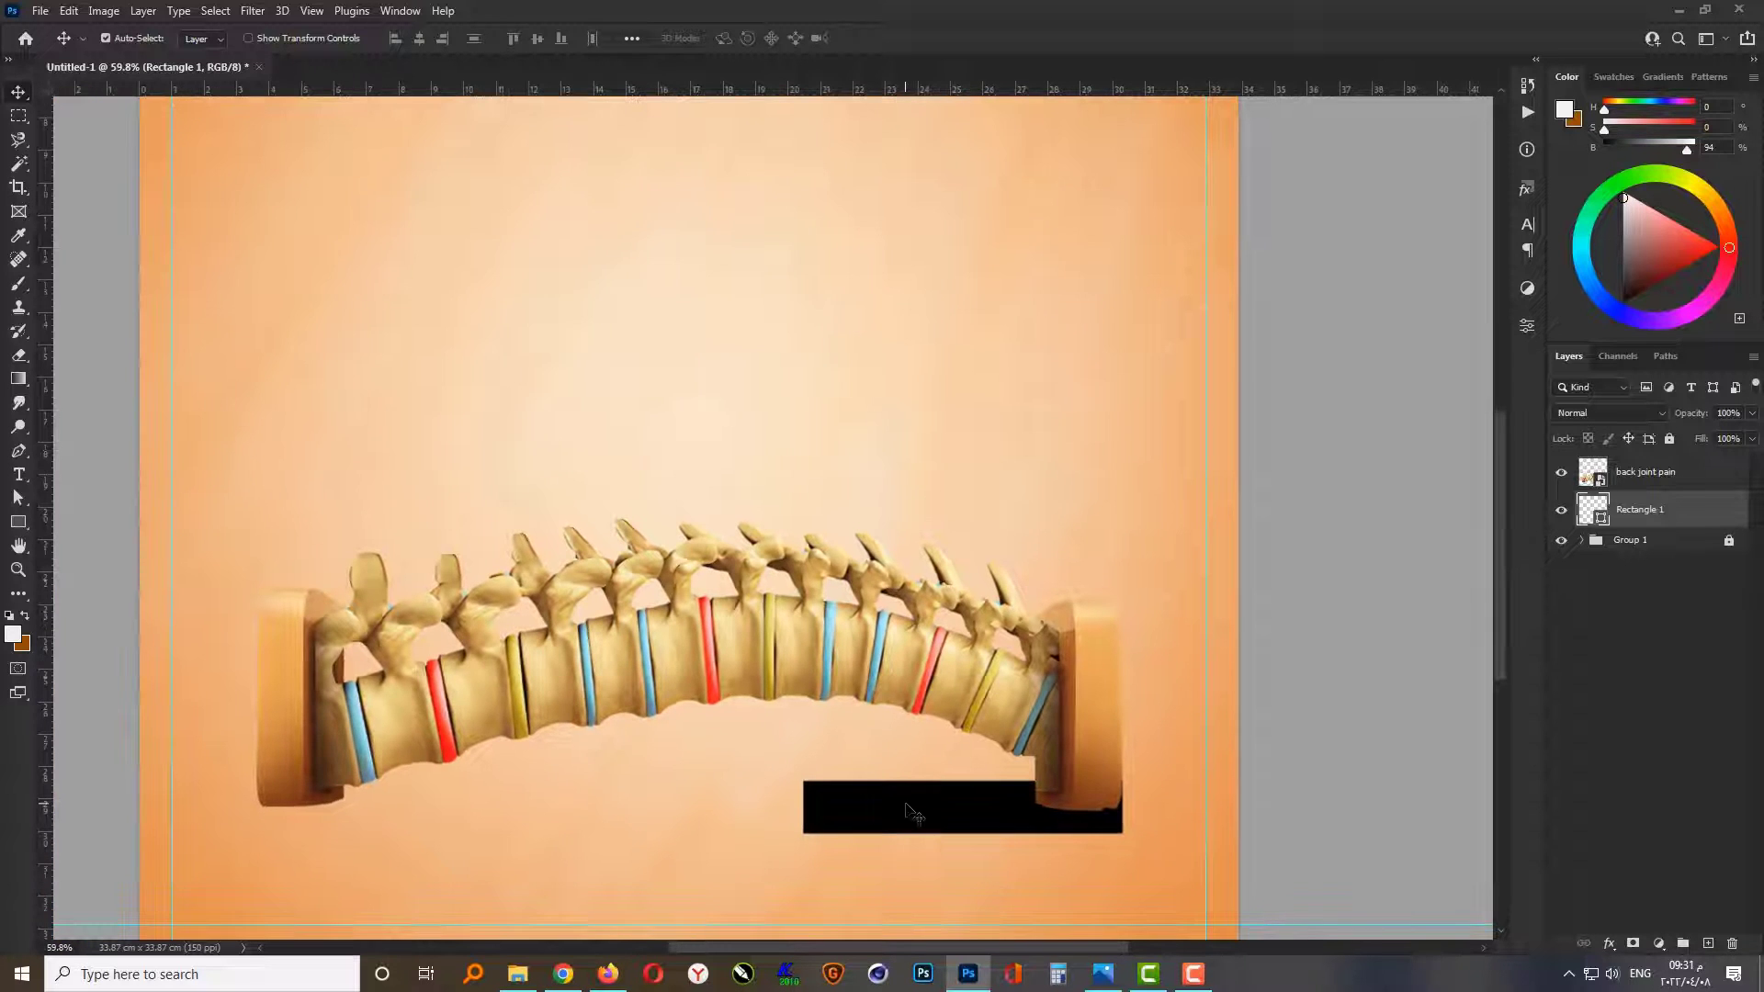
{"action": "key", "text": "ctrl+t"}
{"action": "left_click_drag", "start_coordinate": [801, 807], "coordinate": [724, 807]}
{"action": "key", "text": "Return"}
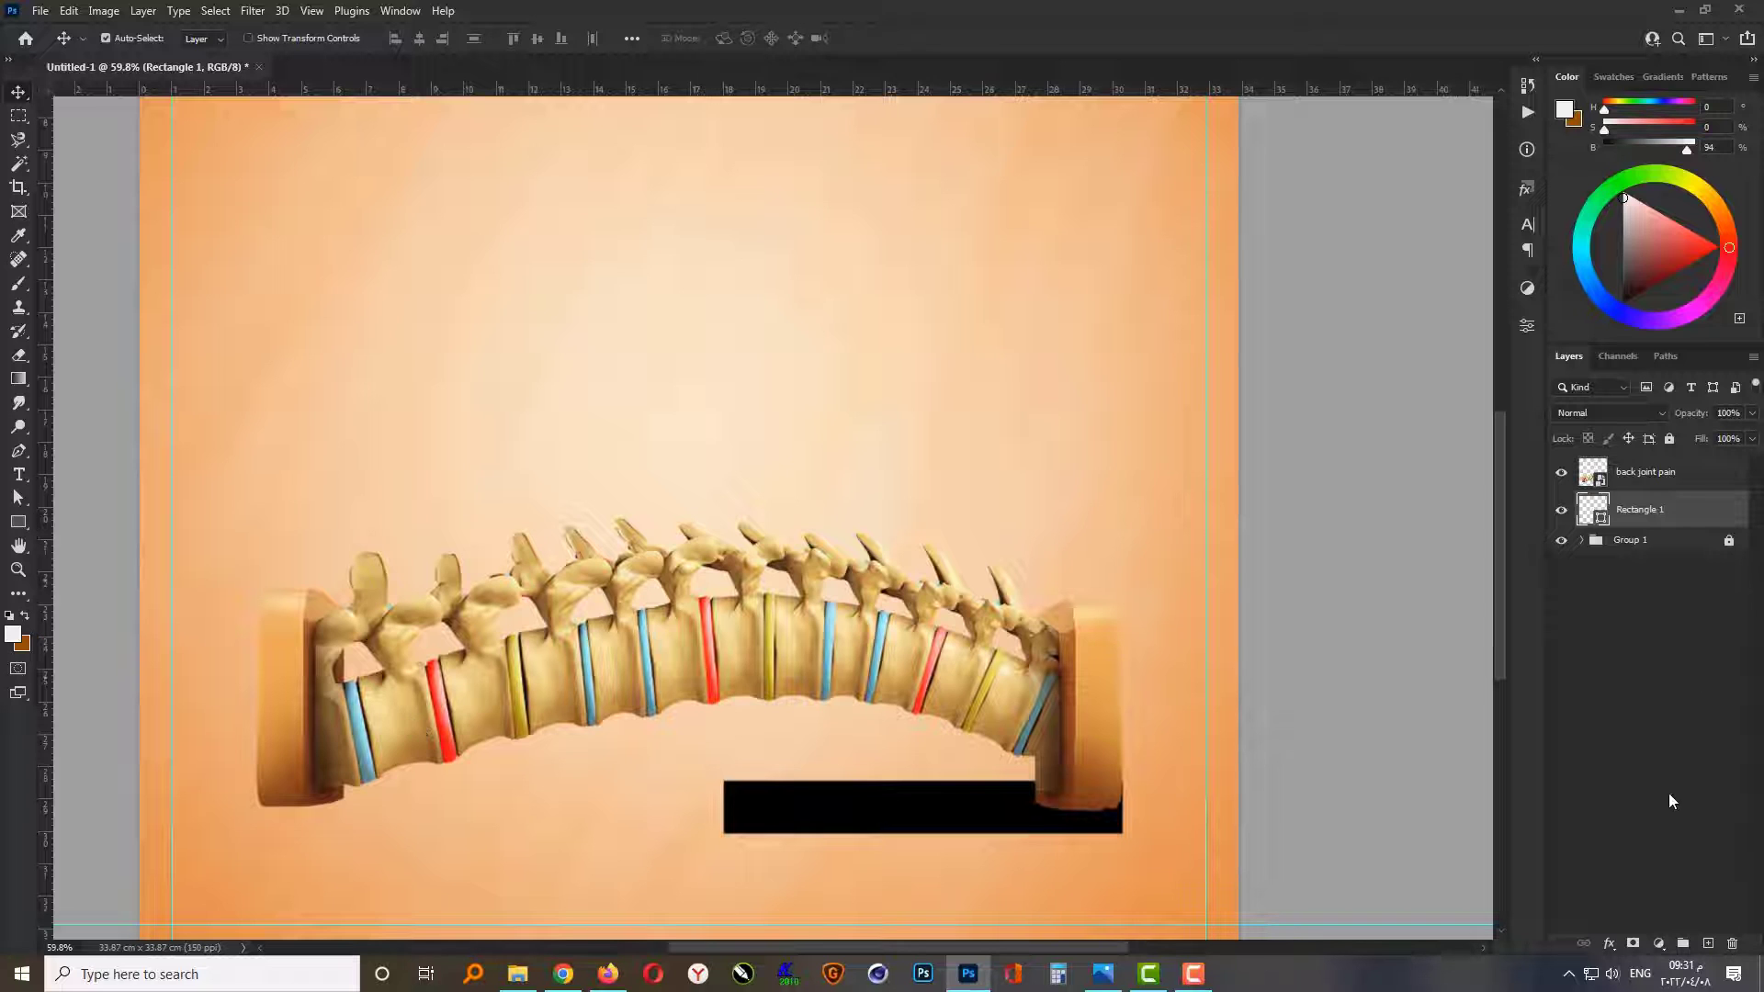
Step: Add a layer mask to the rectangle and fade its left end to transparent with repeated horizontal black-to-transparent gradients
{"action": "left_click", "coordinate": [1632, 947]}
{"action": "left_click", "coordinate": [19, 379]}
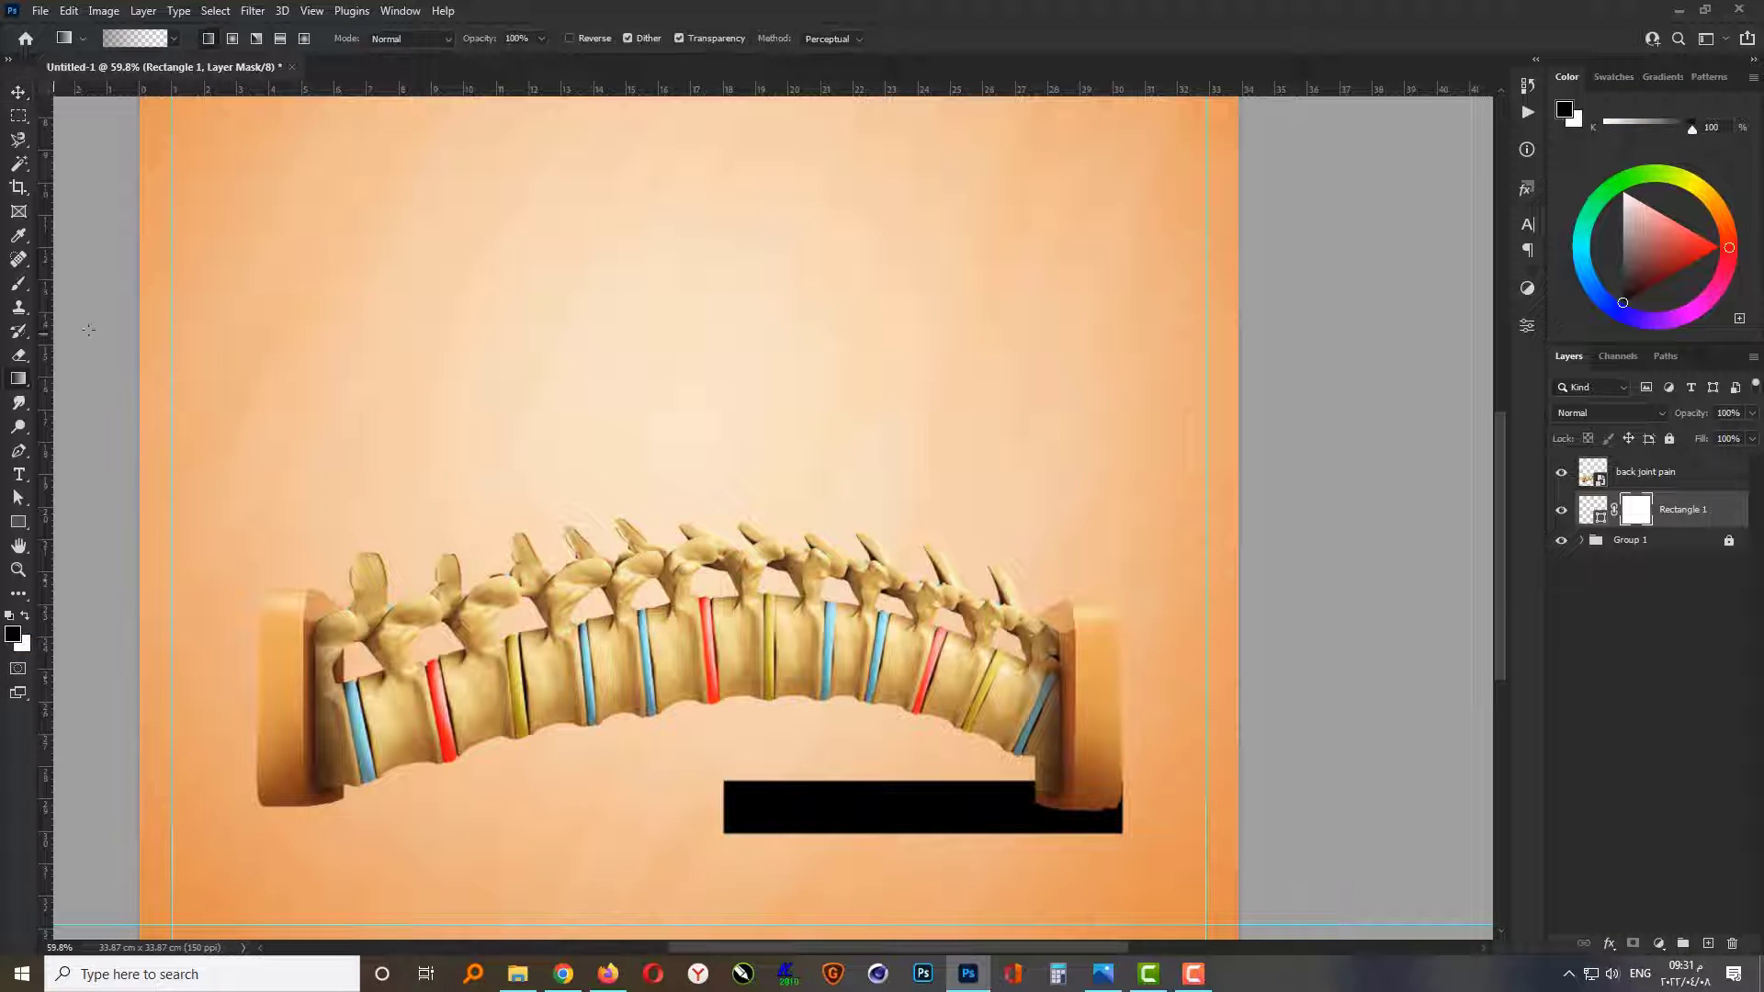
{"action": "left_click_drag", "start_coordinate": [718, 810], "coordinate": [964, 810]}
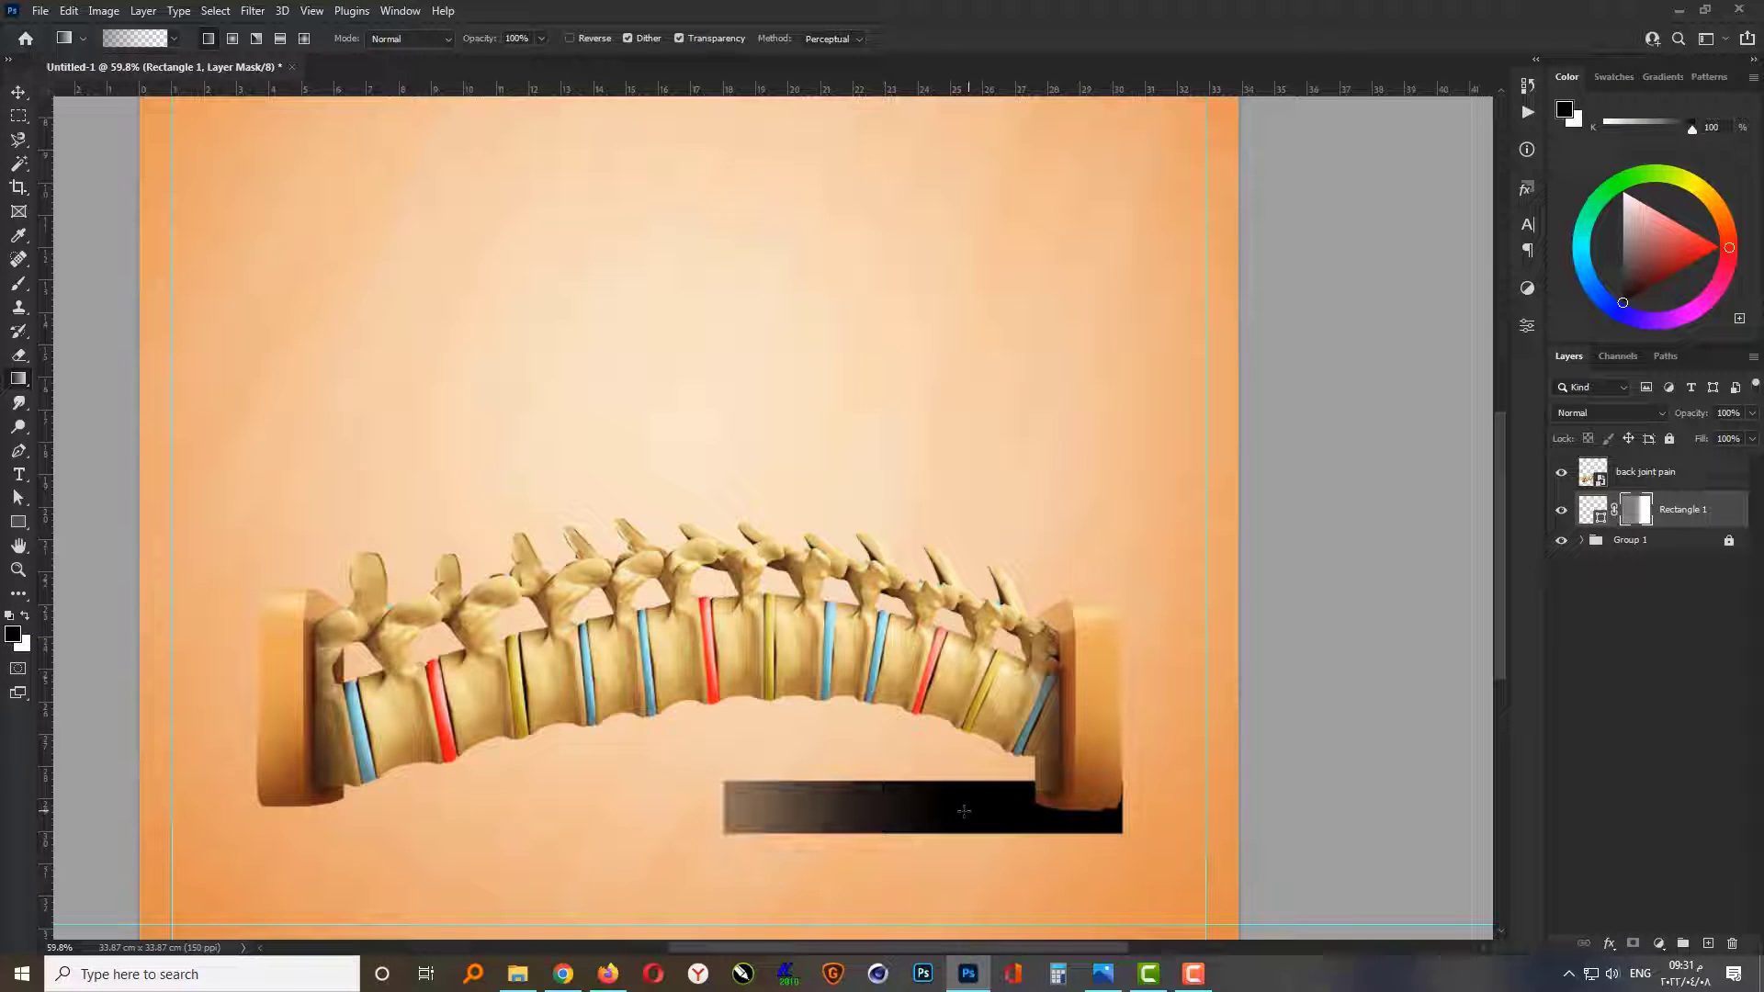
{"action": "left_click_drag", "start_coordinate": [795, 810], "coordinate": [1092, 810]}
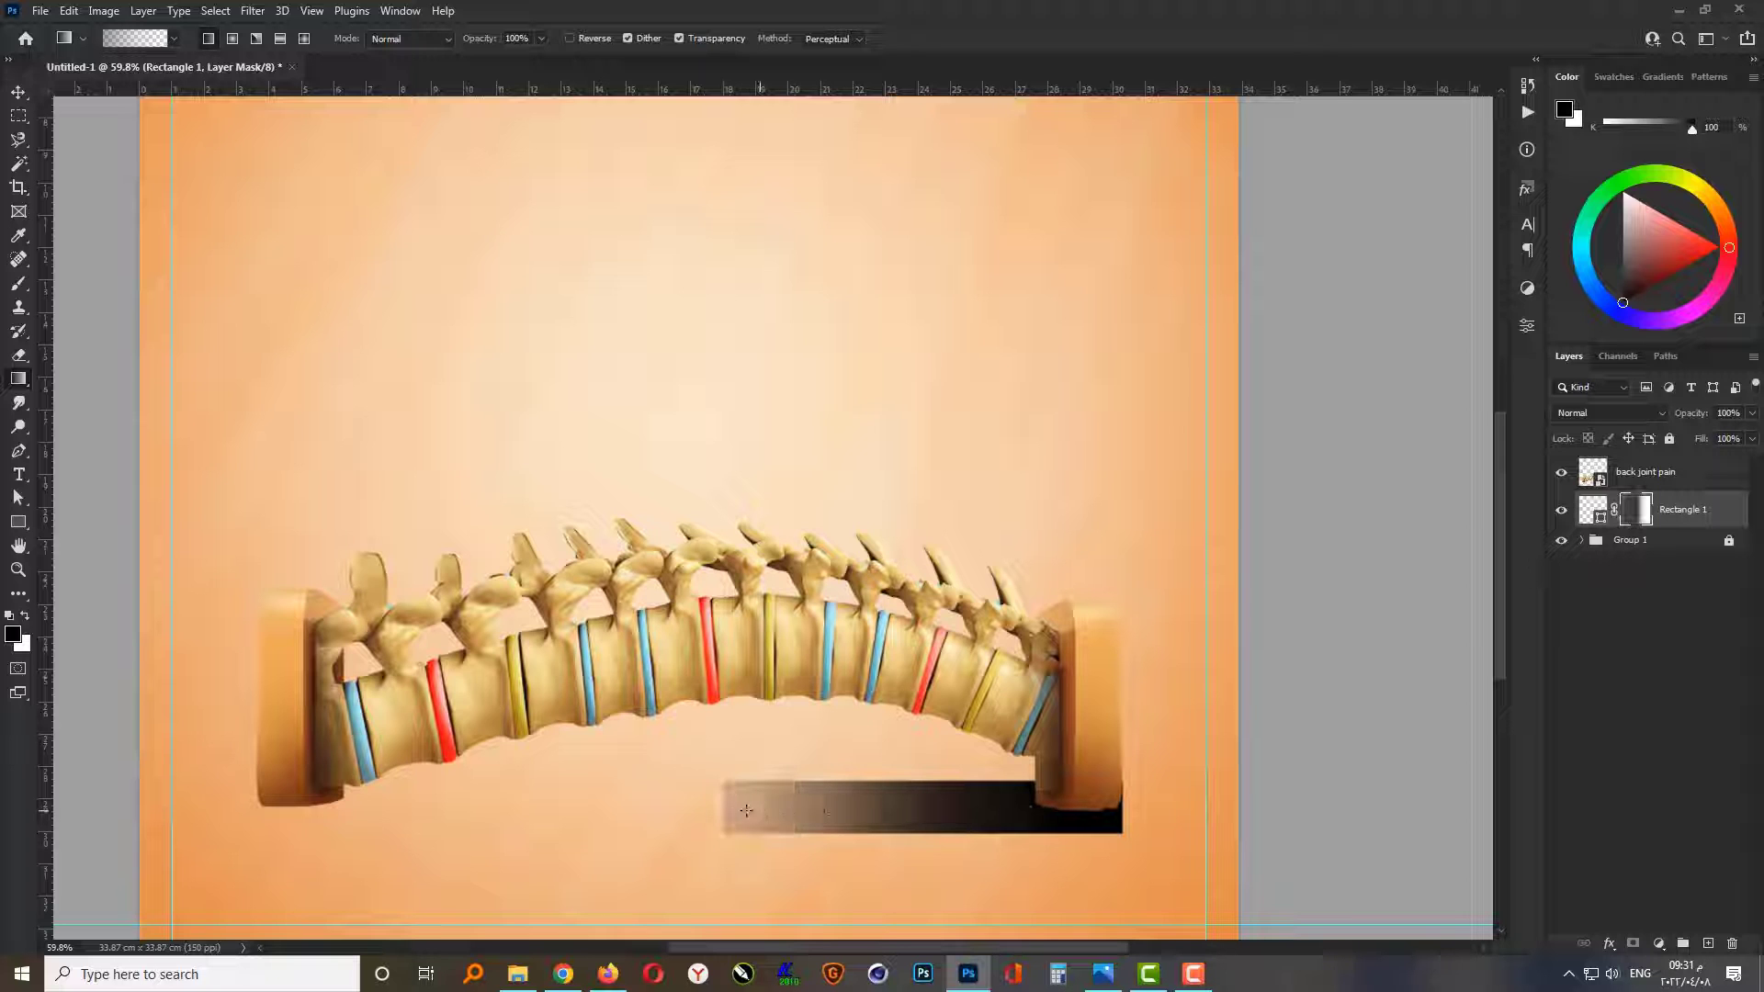
{"action": "left_click_drag", "start_coordinate": [708, 808], "coordinate": [1003, 809]}
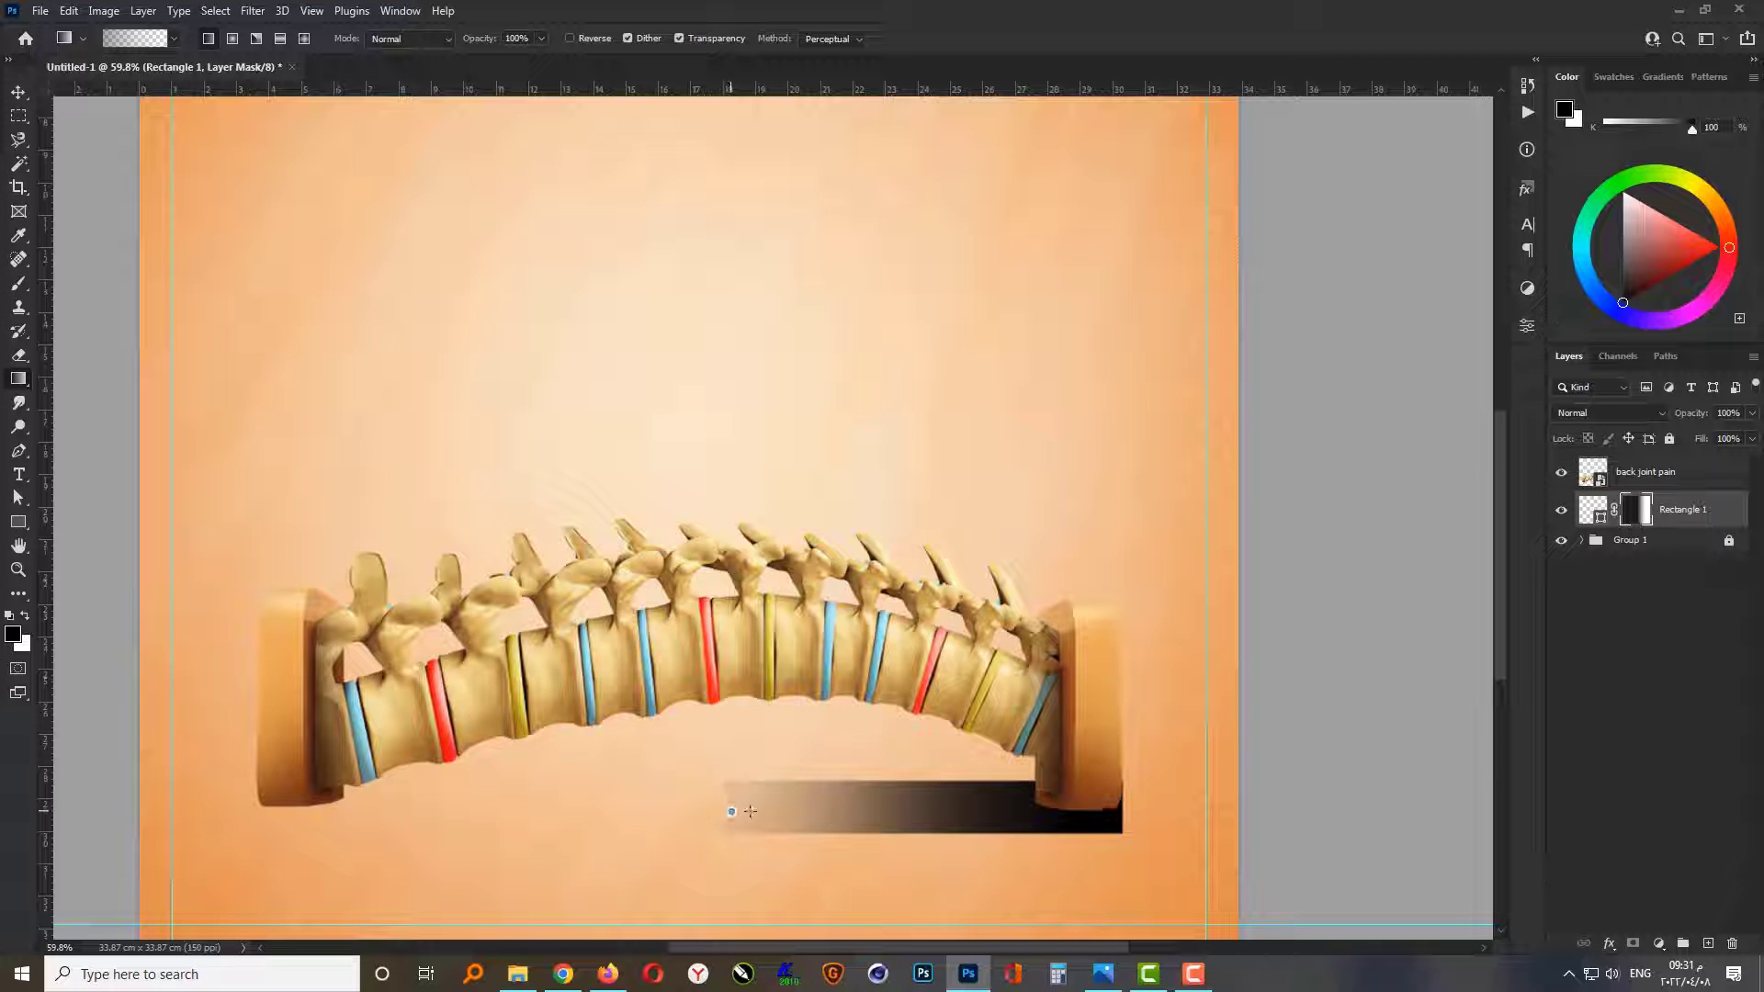
{"action": "left_click_drag", "start_coordinate": [751, 810], "coordinate": [1157, 808]}
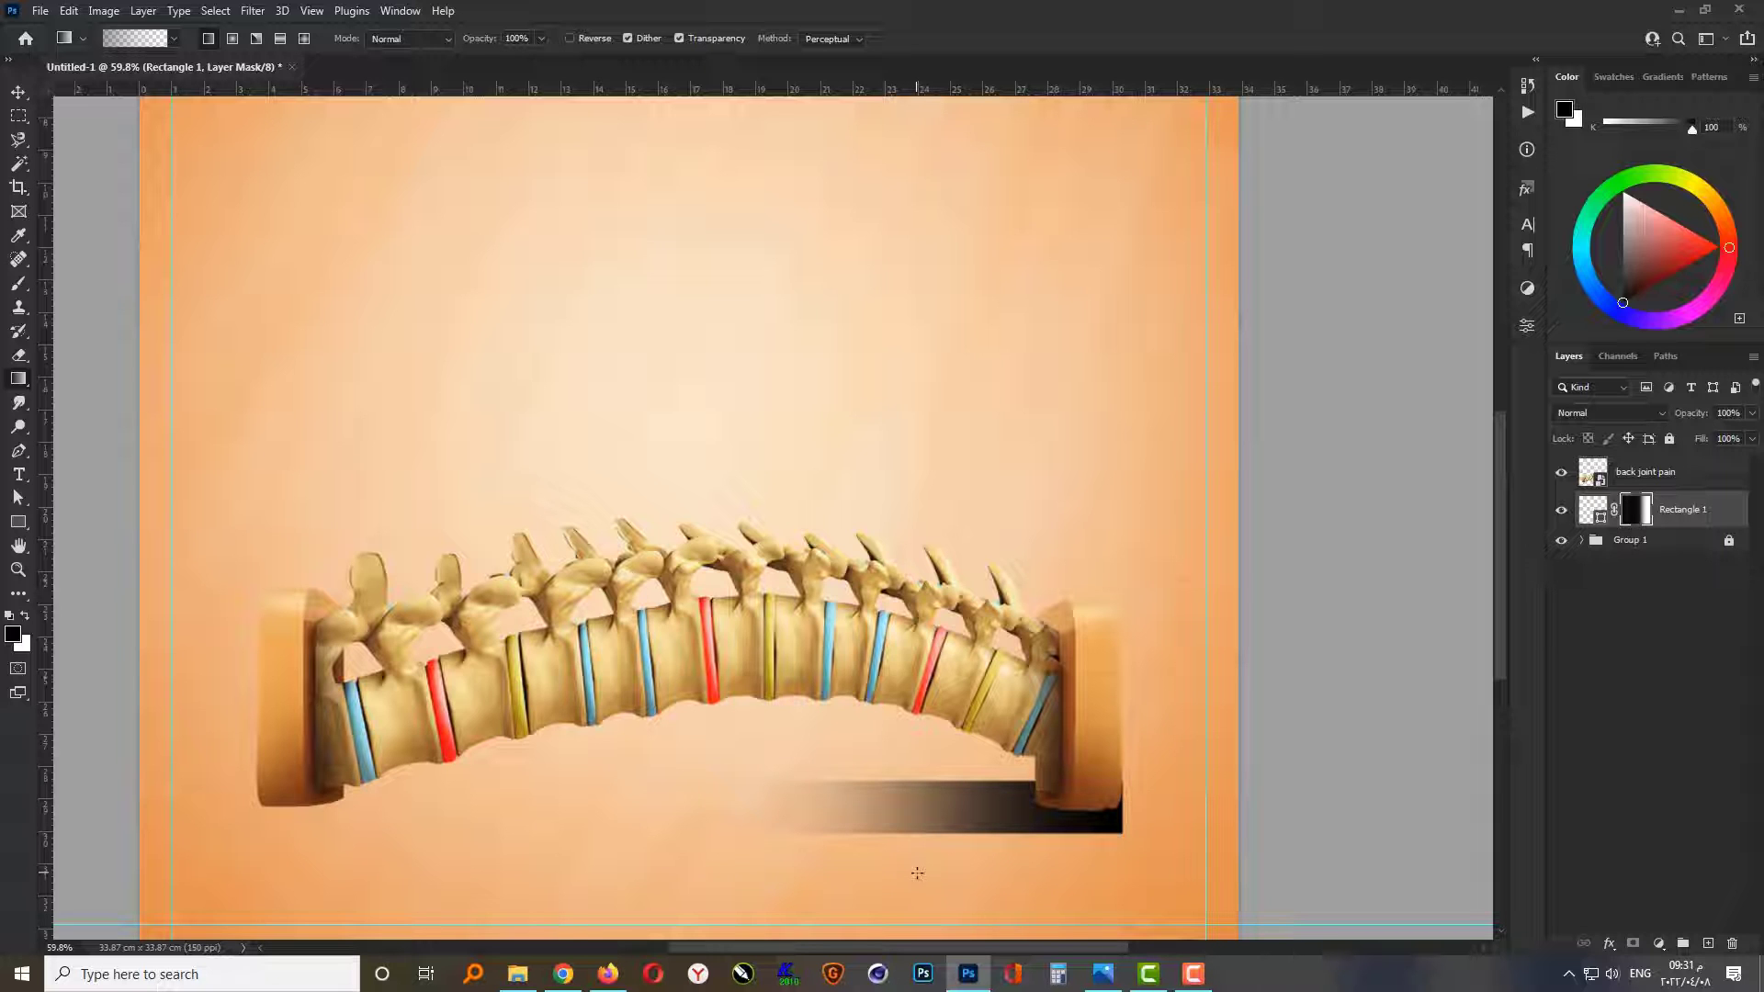
{"action": "key", "text": "v"}
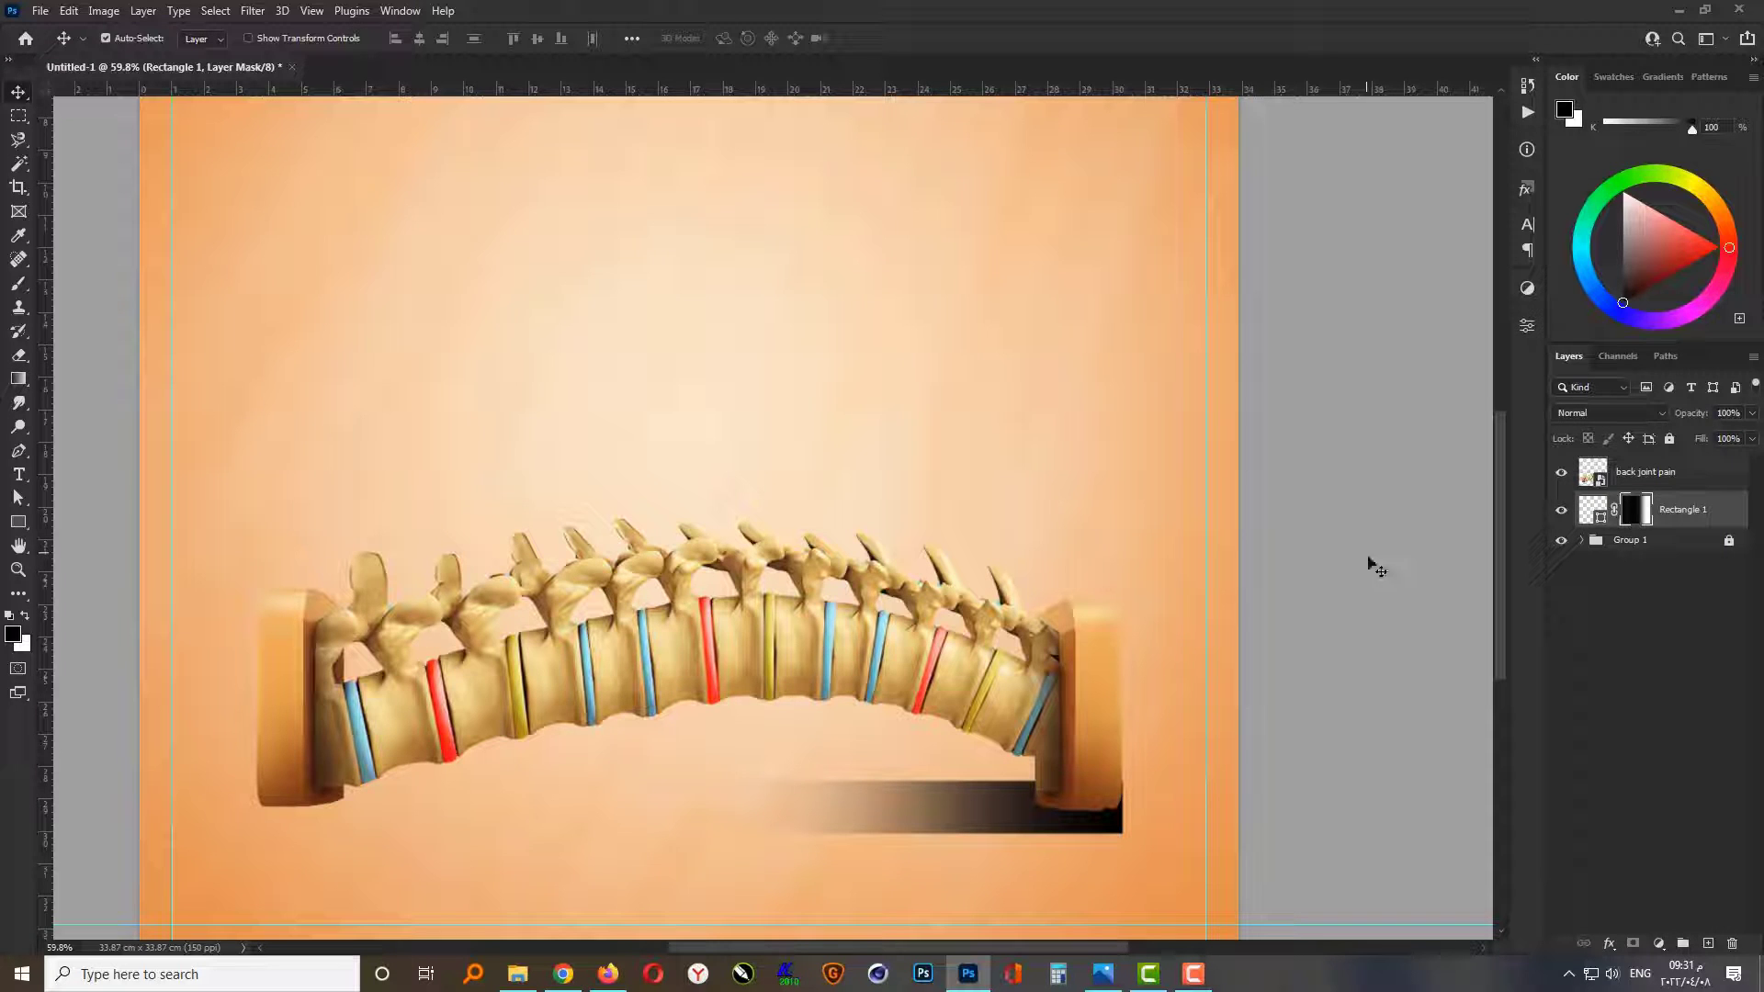
{"action": "left_click", "coordinate": [252, 10]}
{"action": "mouse_move", "coordinate": [331, 246]}
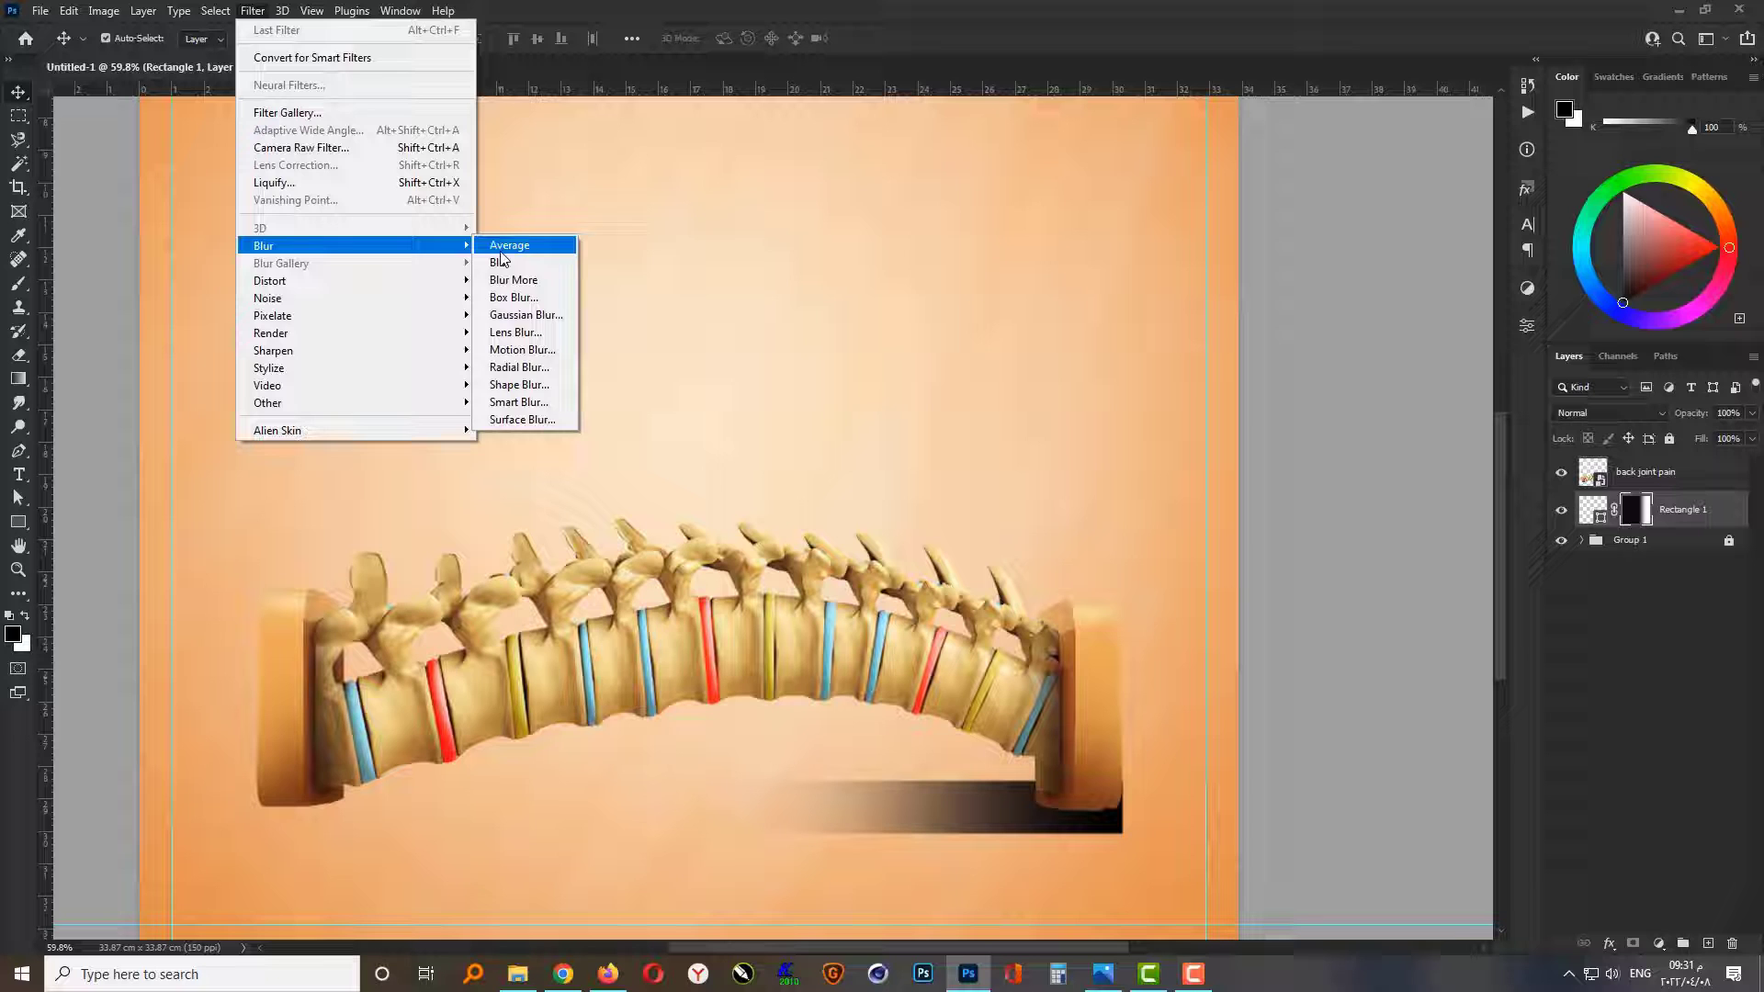
{"action": "left_click", "coordinate": [532, 318]}
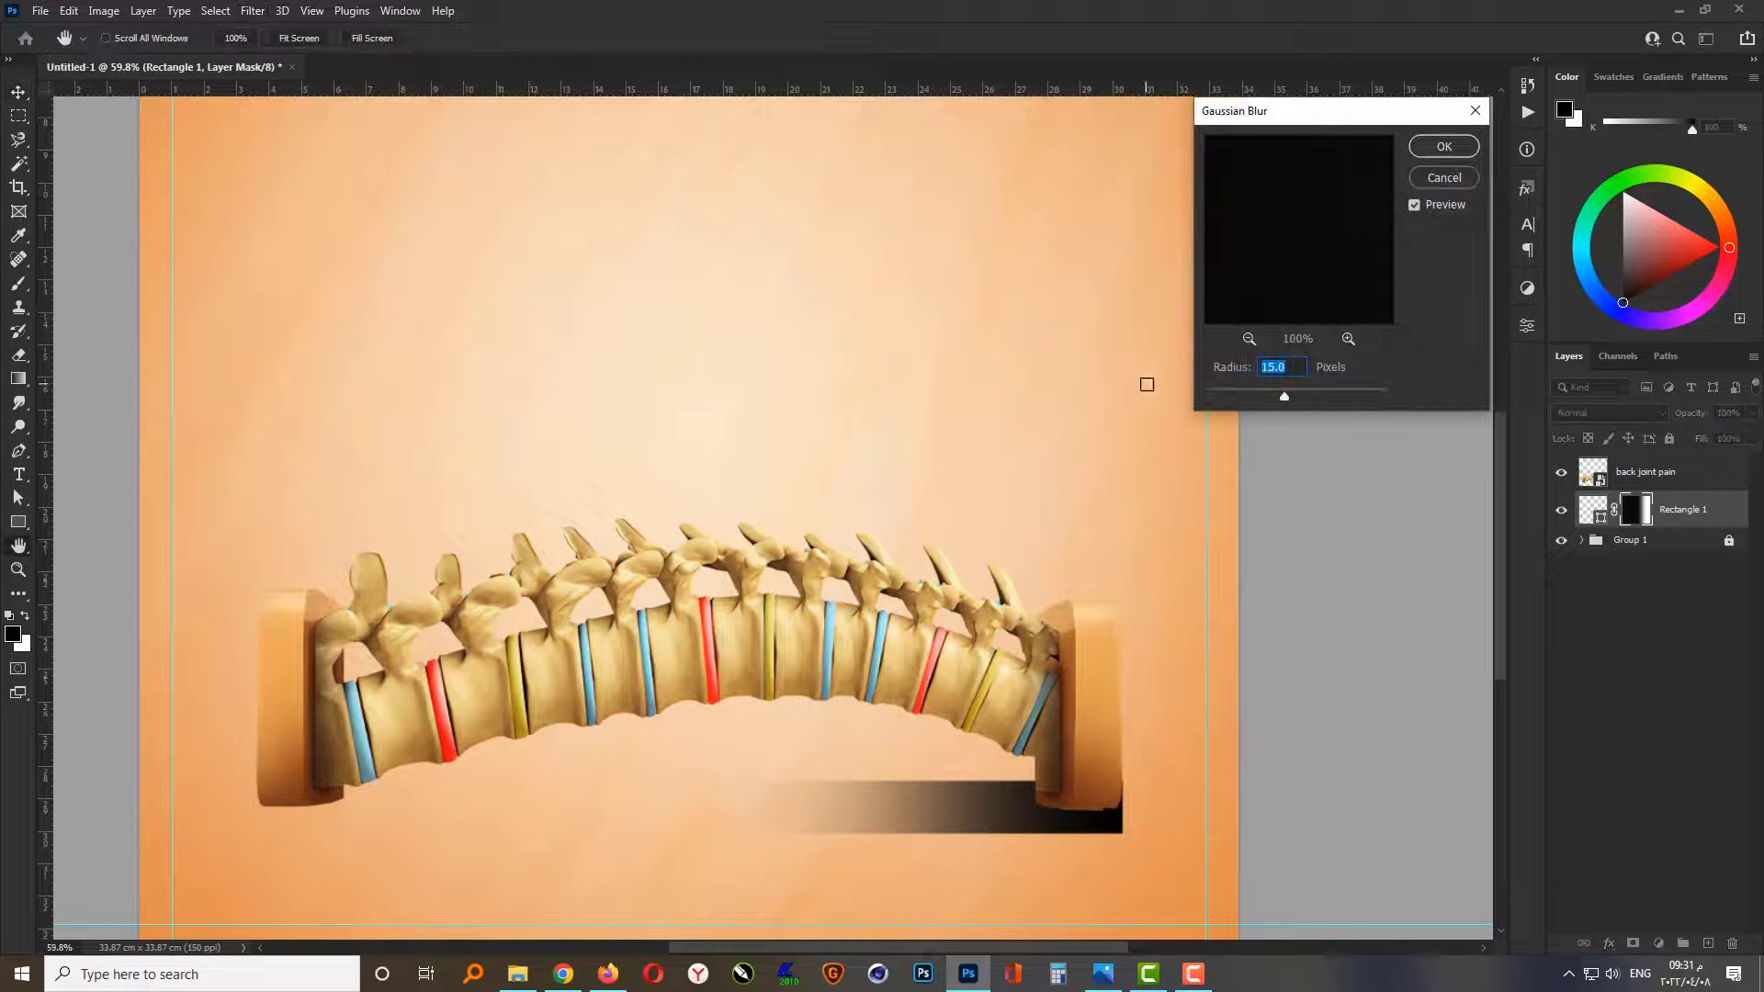
{"action": "left_click", "coordinate": [1440, 178]}
Step: Convert the rectangle layer itself, not its mask, to a smart object and apply a Gaussian Blur with a 12-pixel radius
{"action": "left_click", "coordinate": [1592, 509]}
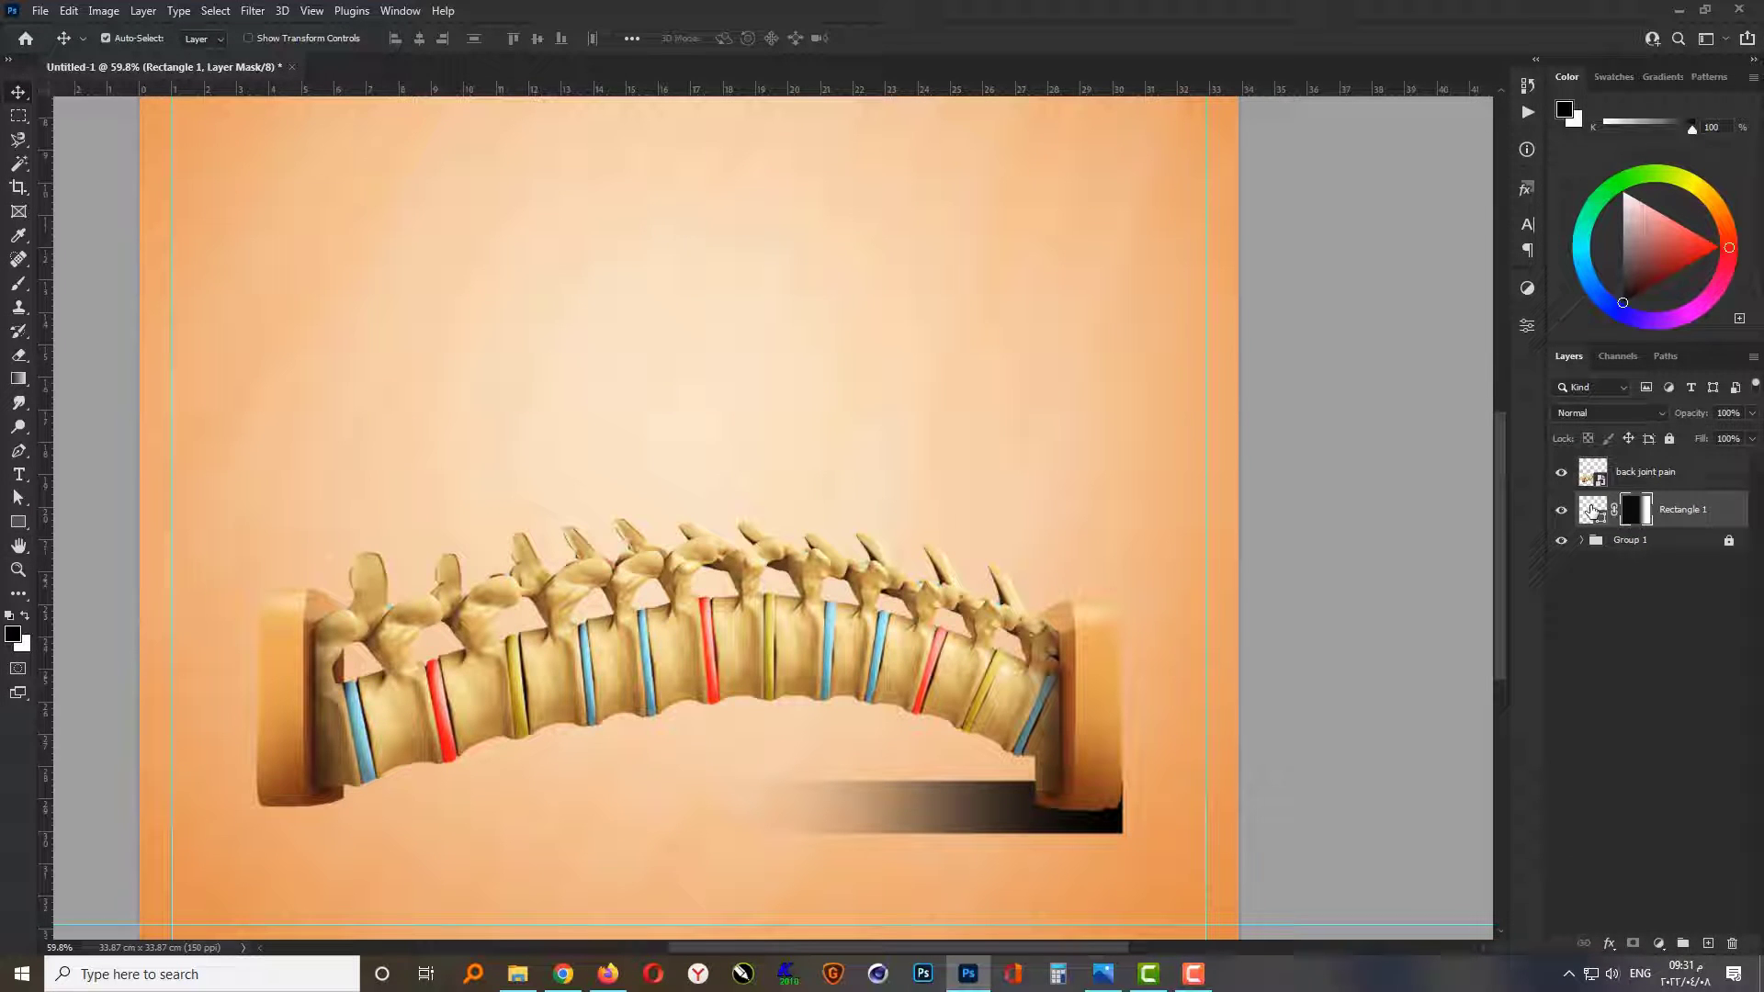
{"action": "left_click", "coordinate": [252, 11]}
{"action": "mouse_move", "coordinate": [367, 245]}
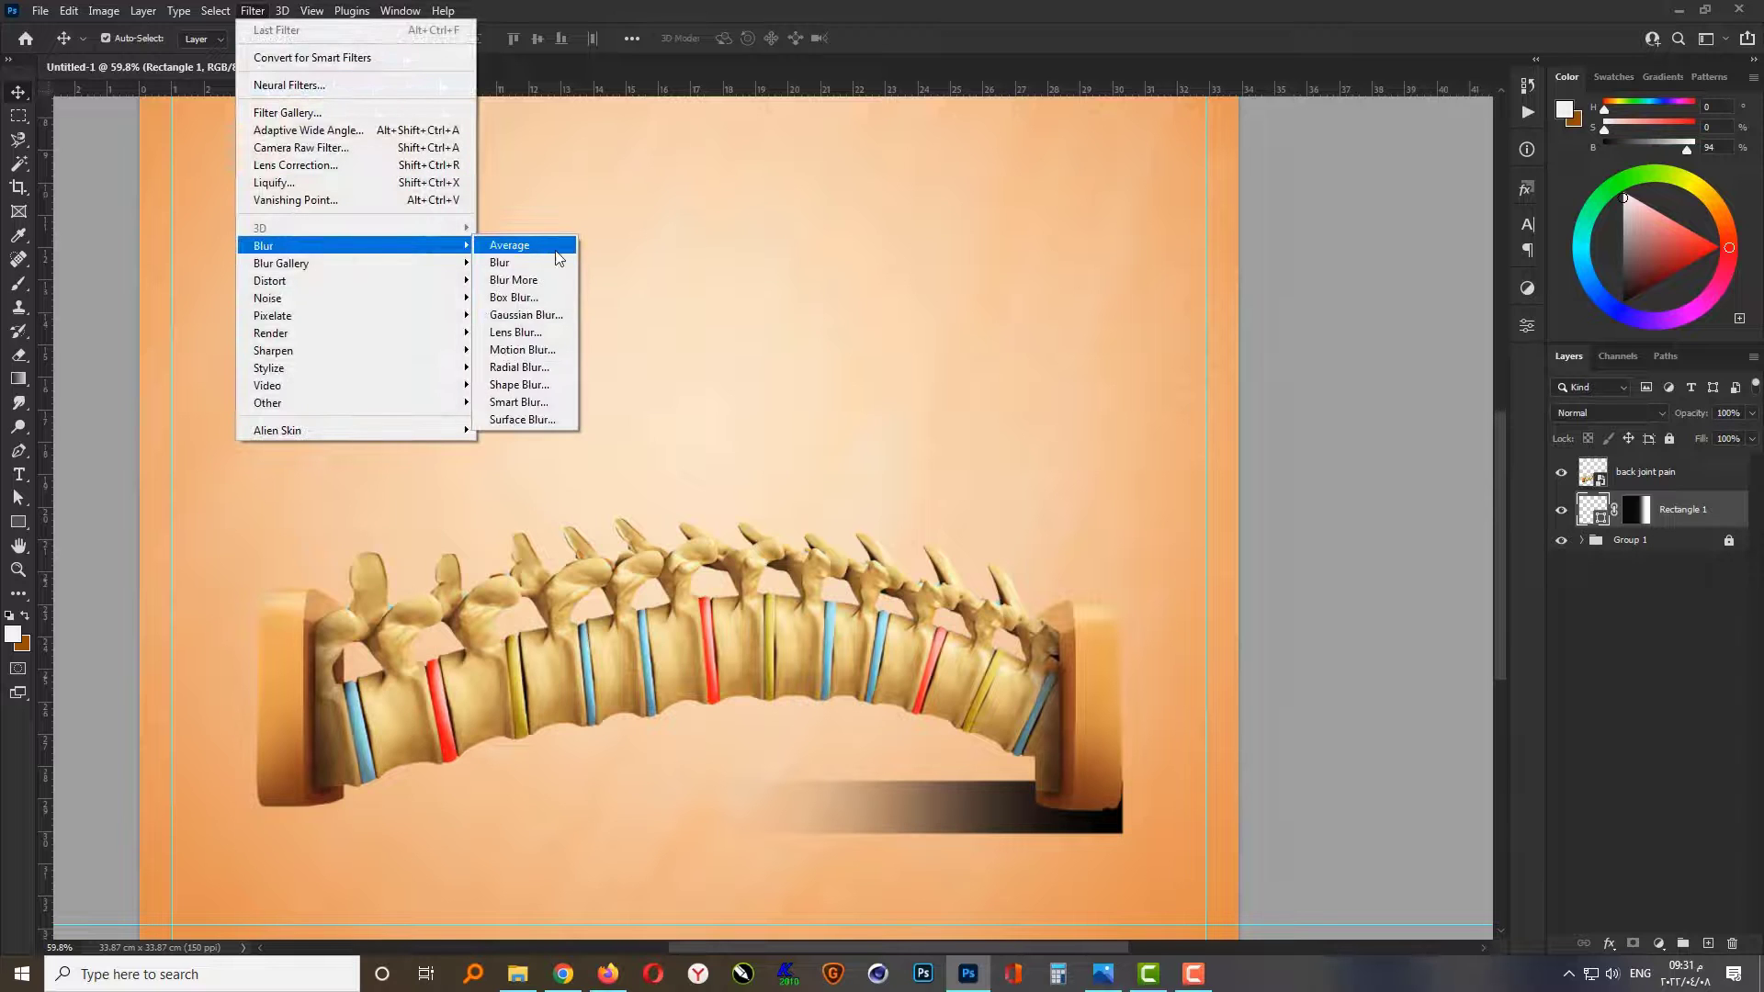
{"action": "left_click", "coordinate": [538, 323]}
{"action": "left_click", "coordinate": [873, 364]}
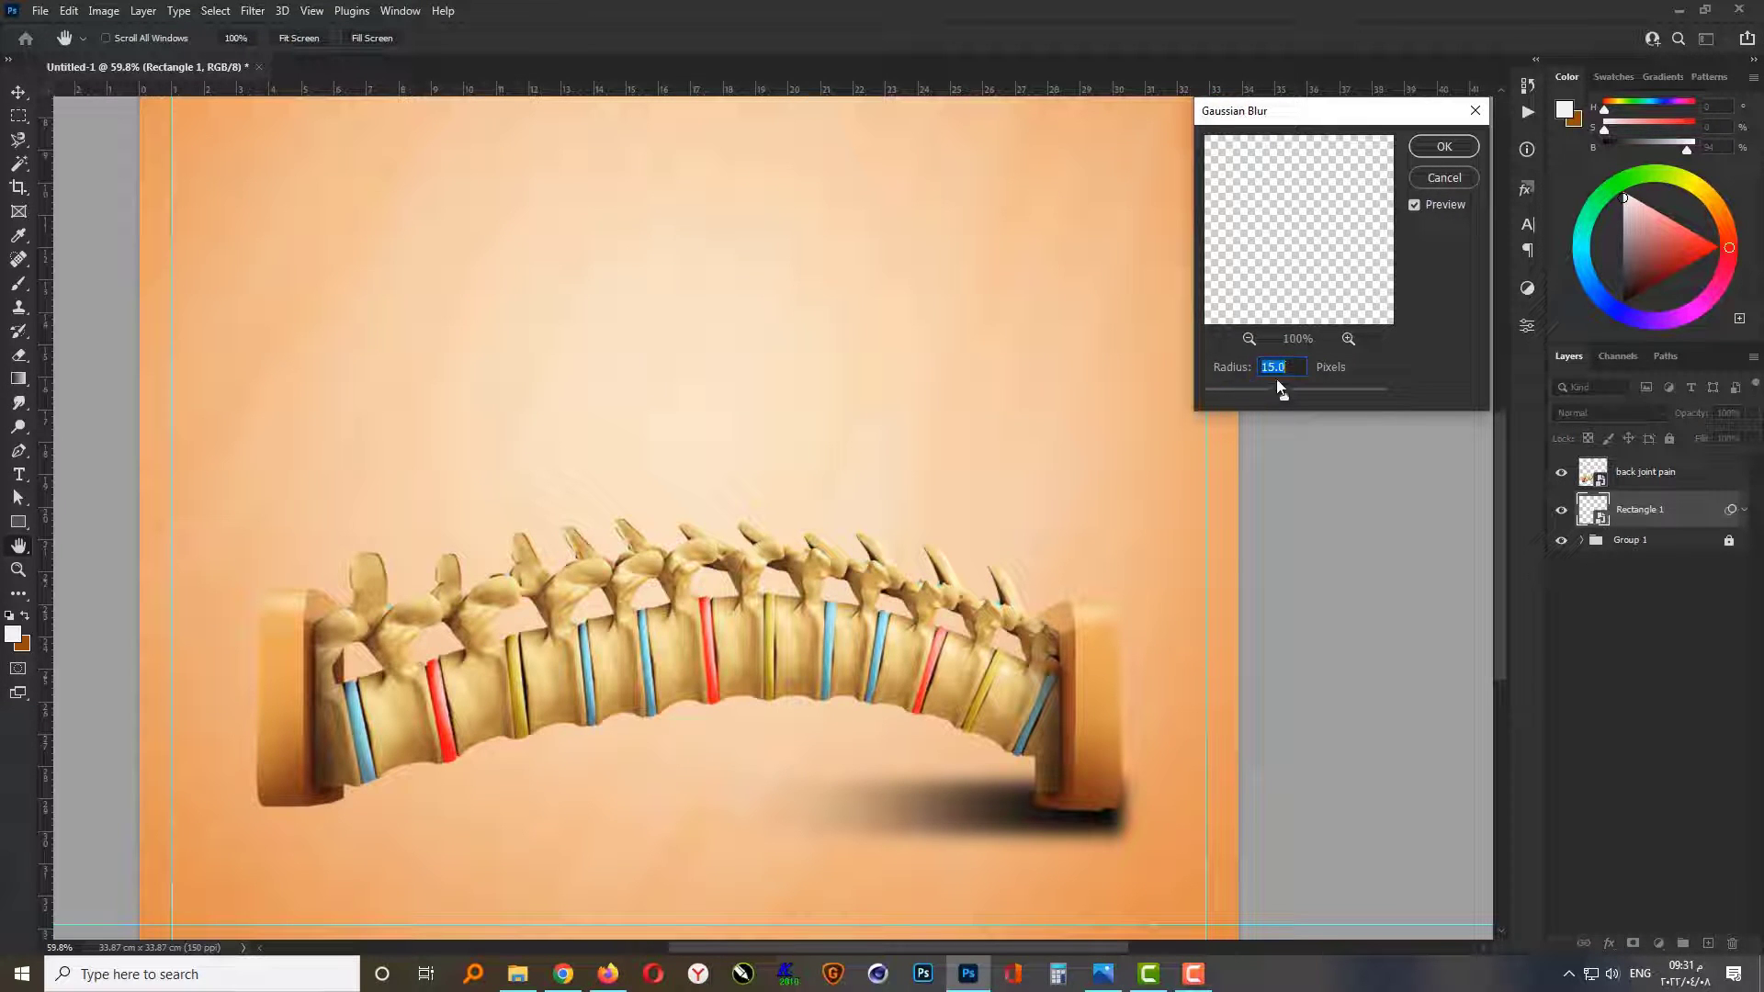
{"action": "type", "text": "12"}
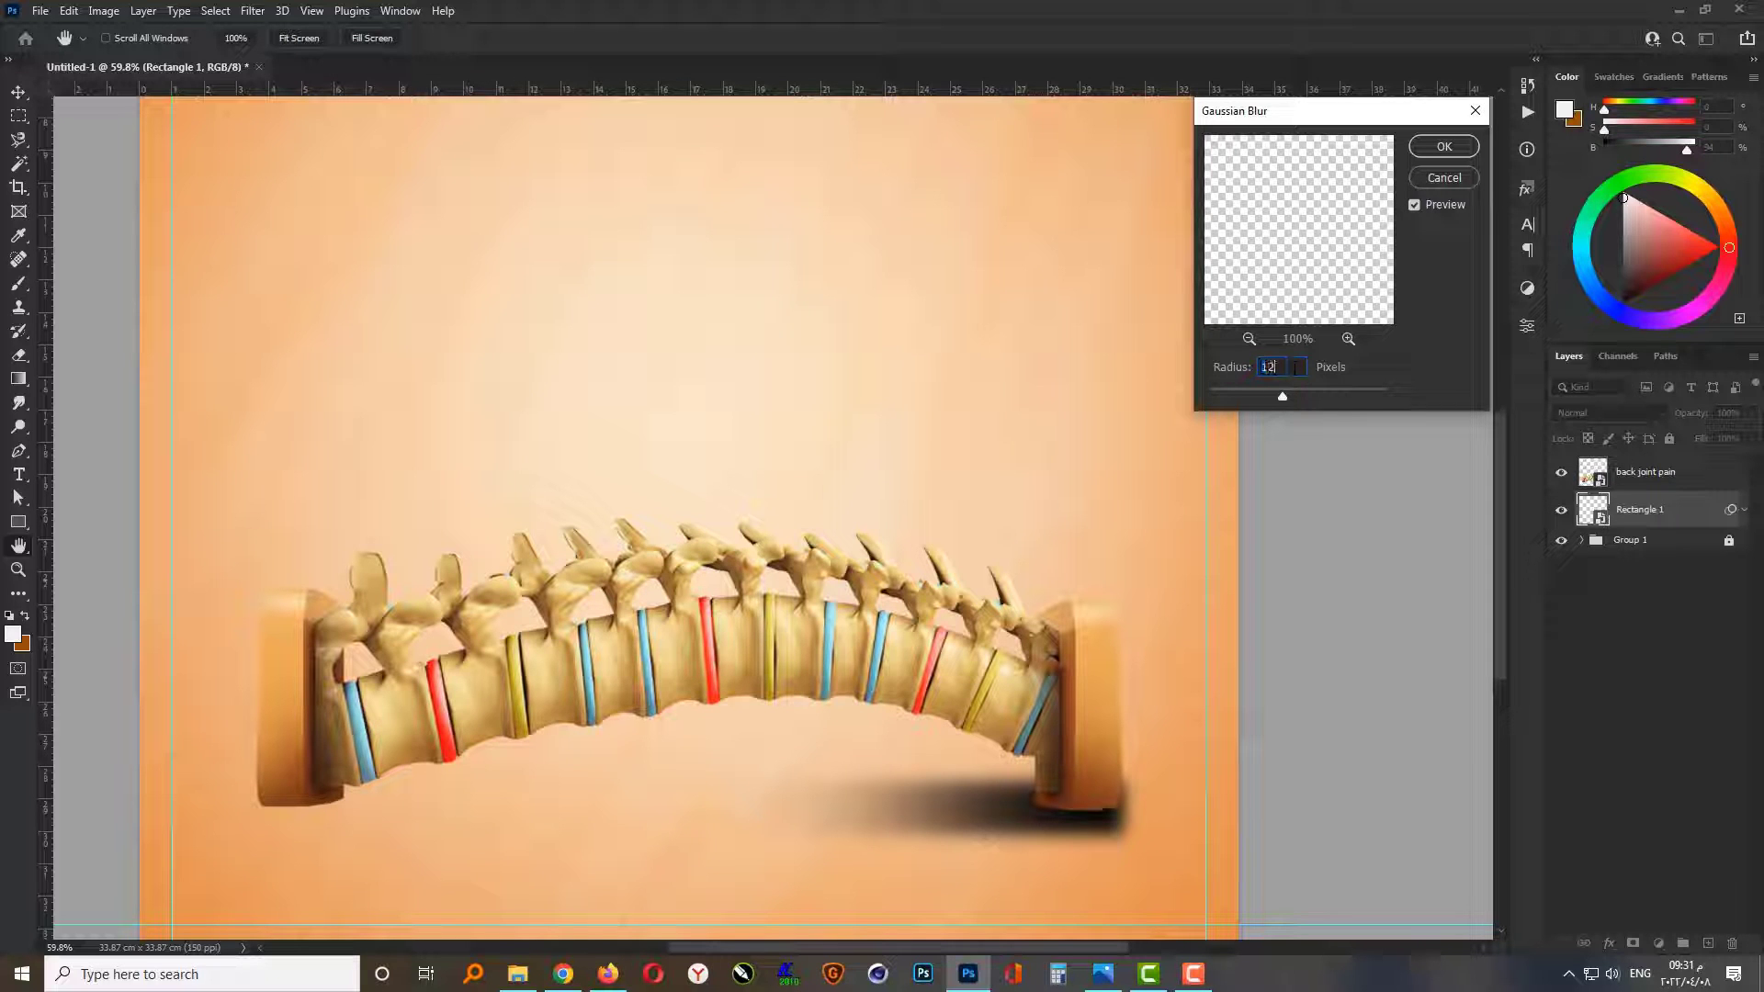
{"action": "key", "text": "Return"}
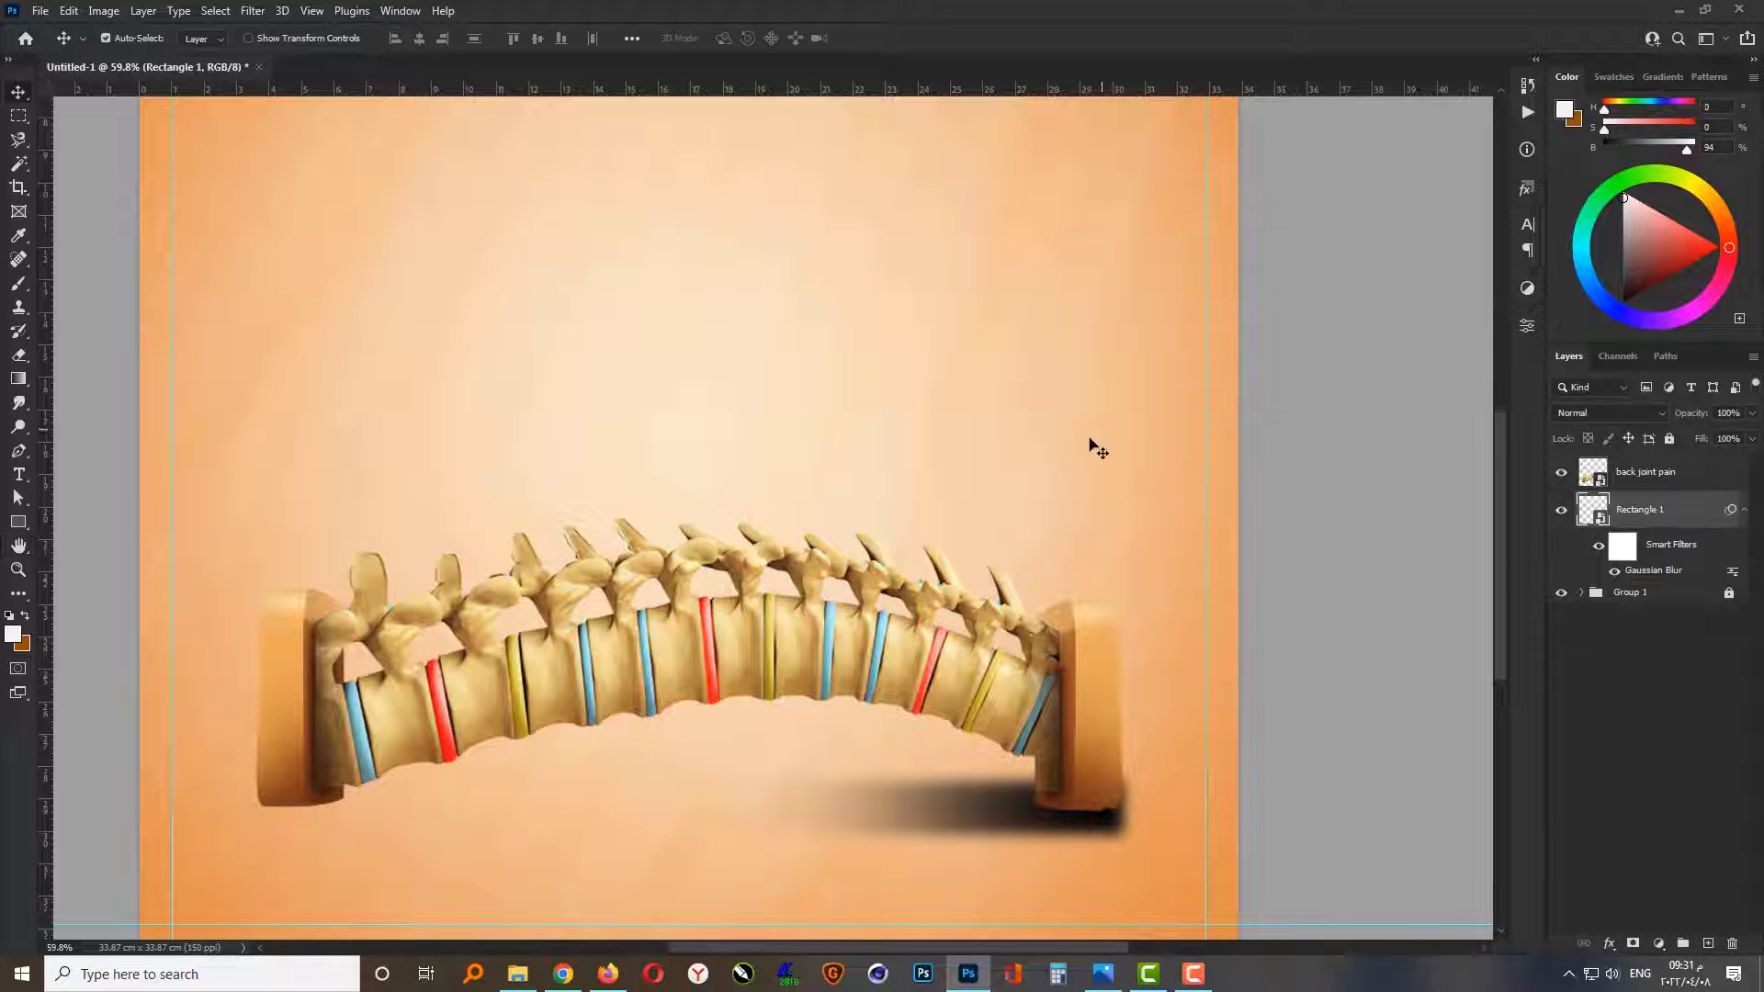
Step: Distort the blurred shadow so its faded left end flares taller and its lower-right corner shifts slightly up and outward
{"action": "key", "text": "ctrl+t"}
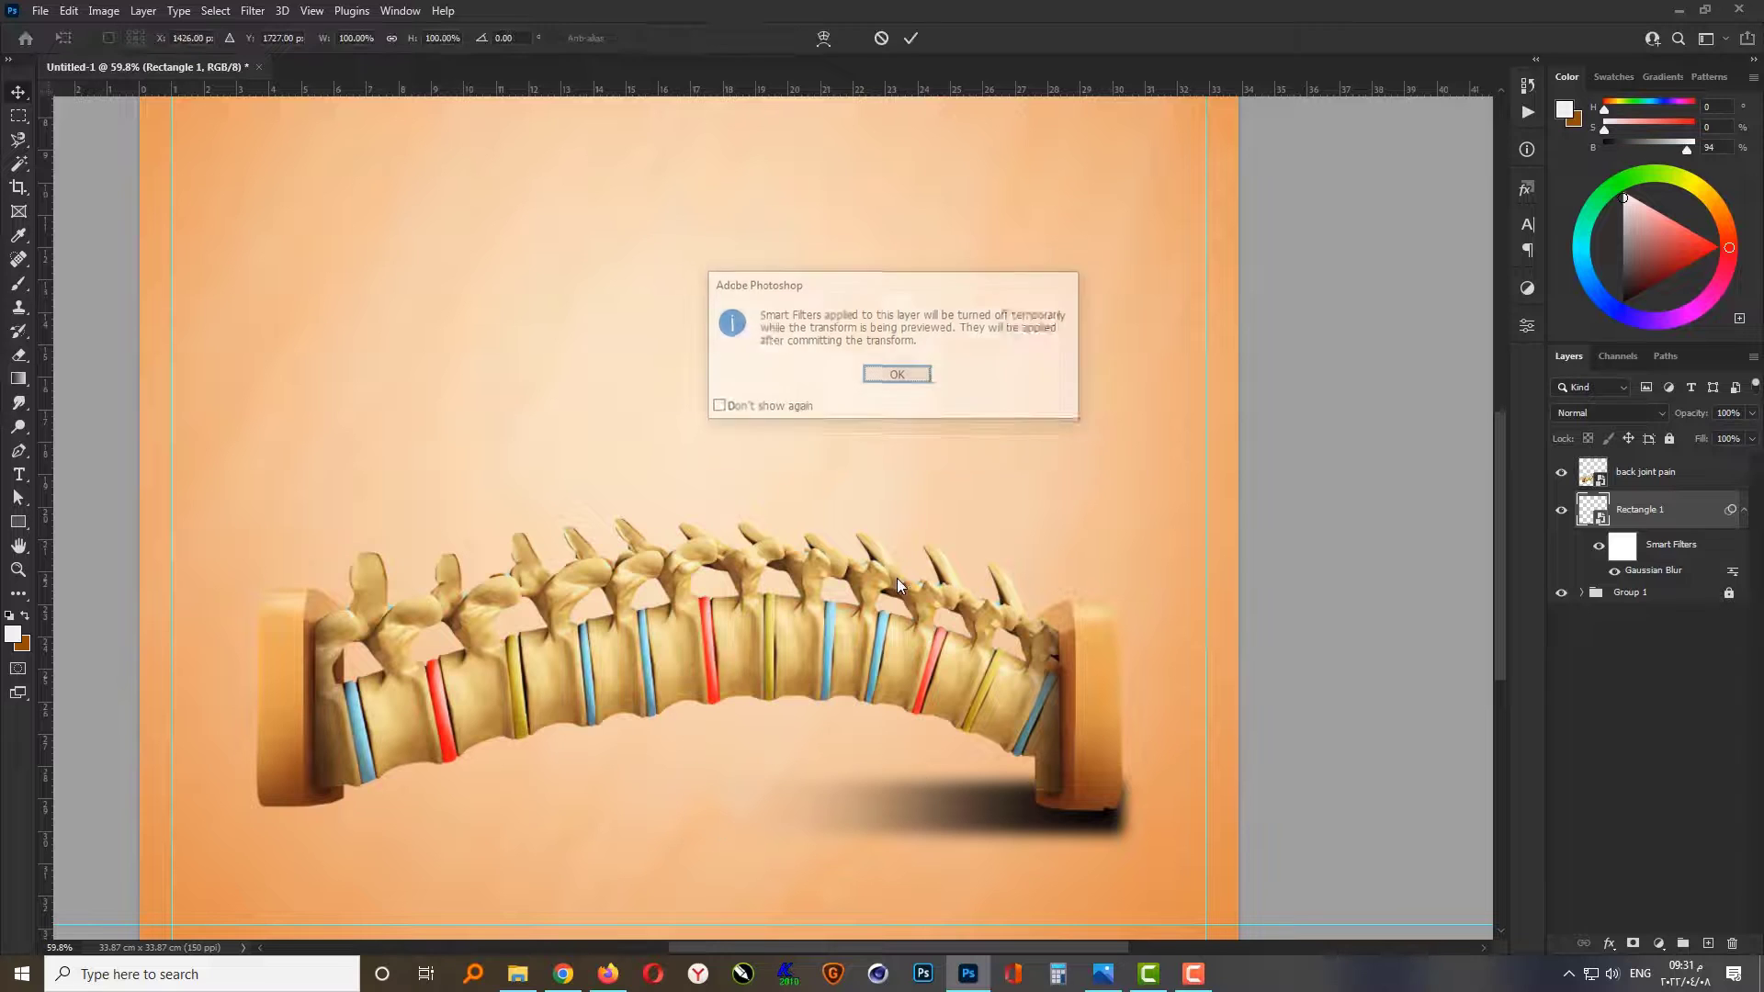
{"action": "key", "text": "Return"}
{"action": "left_click_drag", "start_coordinate": [729, 785], "coordinate": [728, 751]}
{"action": "left_click_drag", "start_coordinate": [724, 835], "coordinate": [724, 854]}
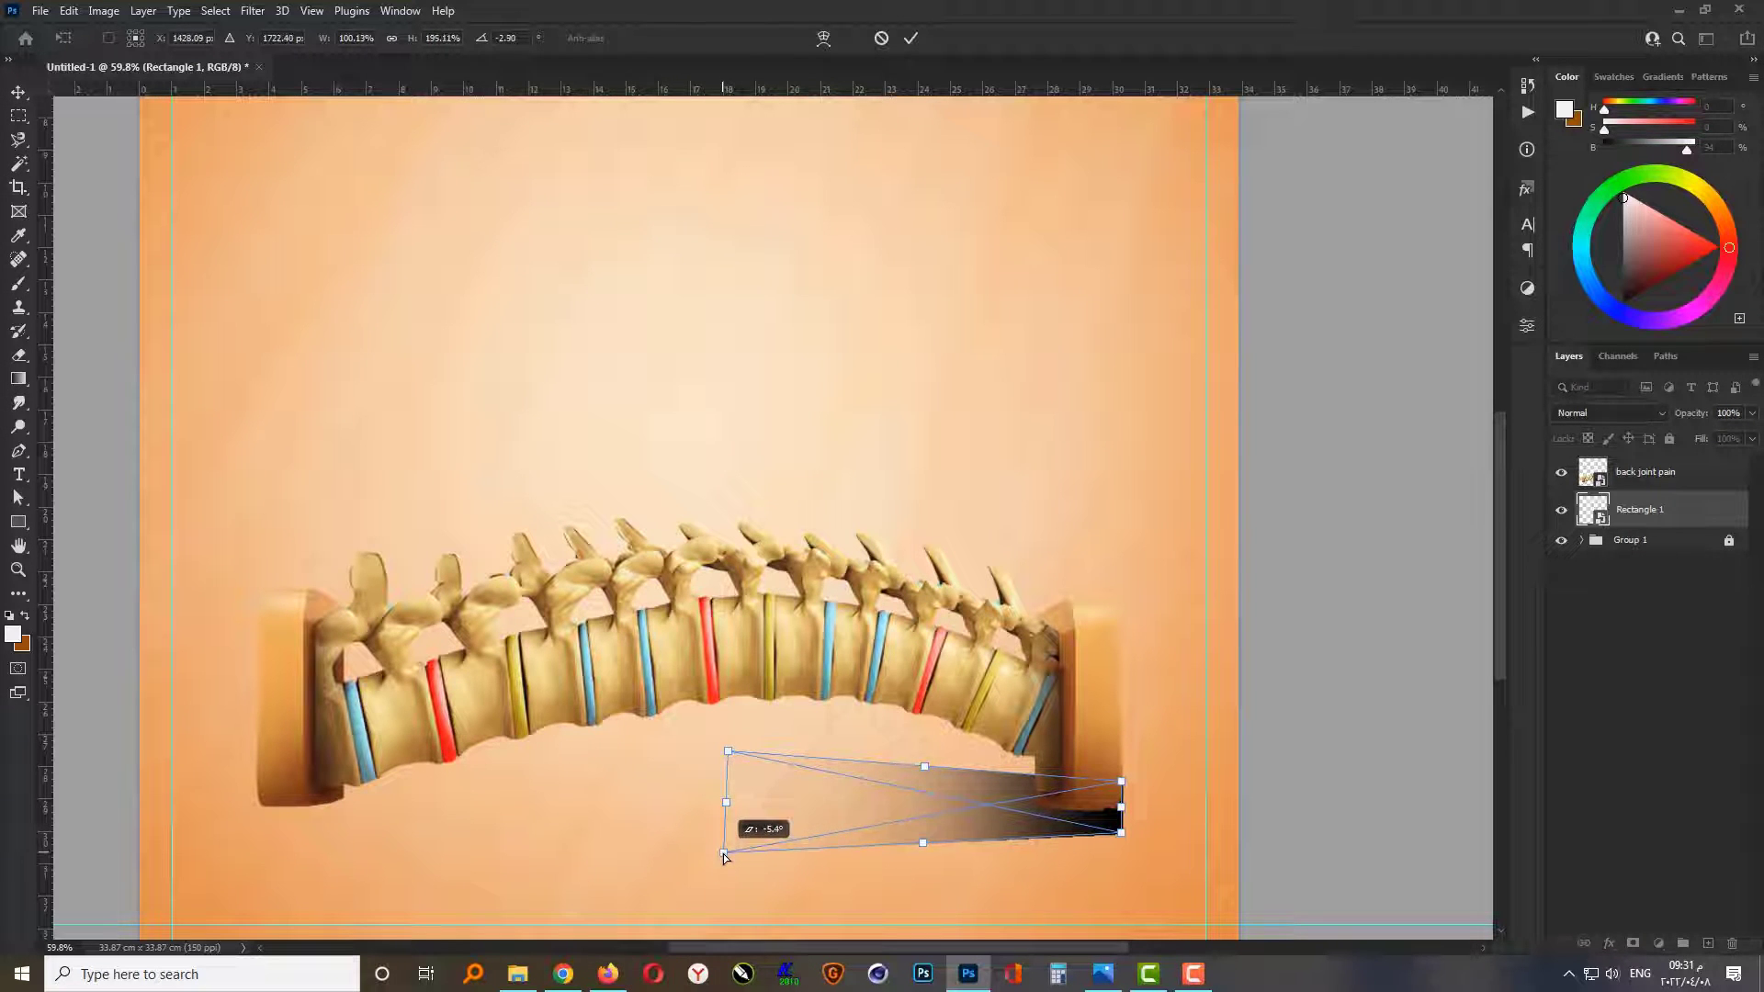
{"action": "key", "text": "Return"}
{"action": "scroll", "coordinate": [995, 918], "scroll_direction": "up", "scroll_amount": 3}
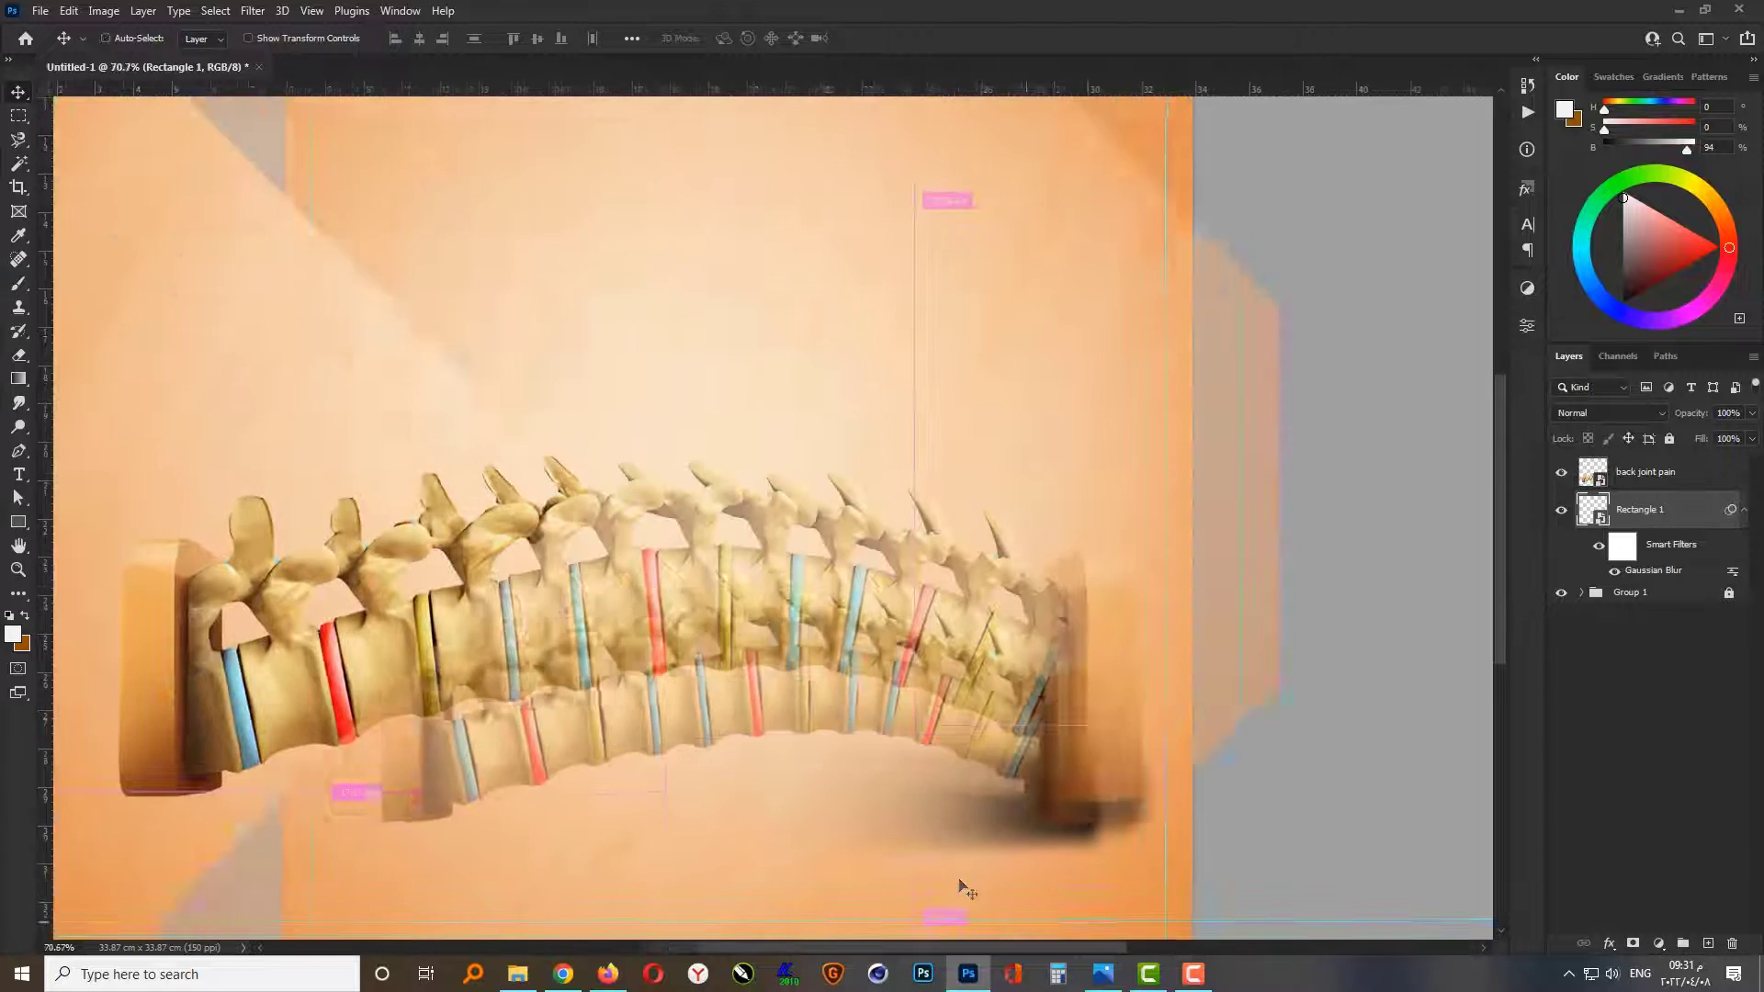
{"action": "key", "text": "Return"}
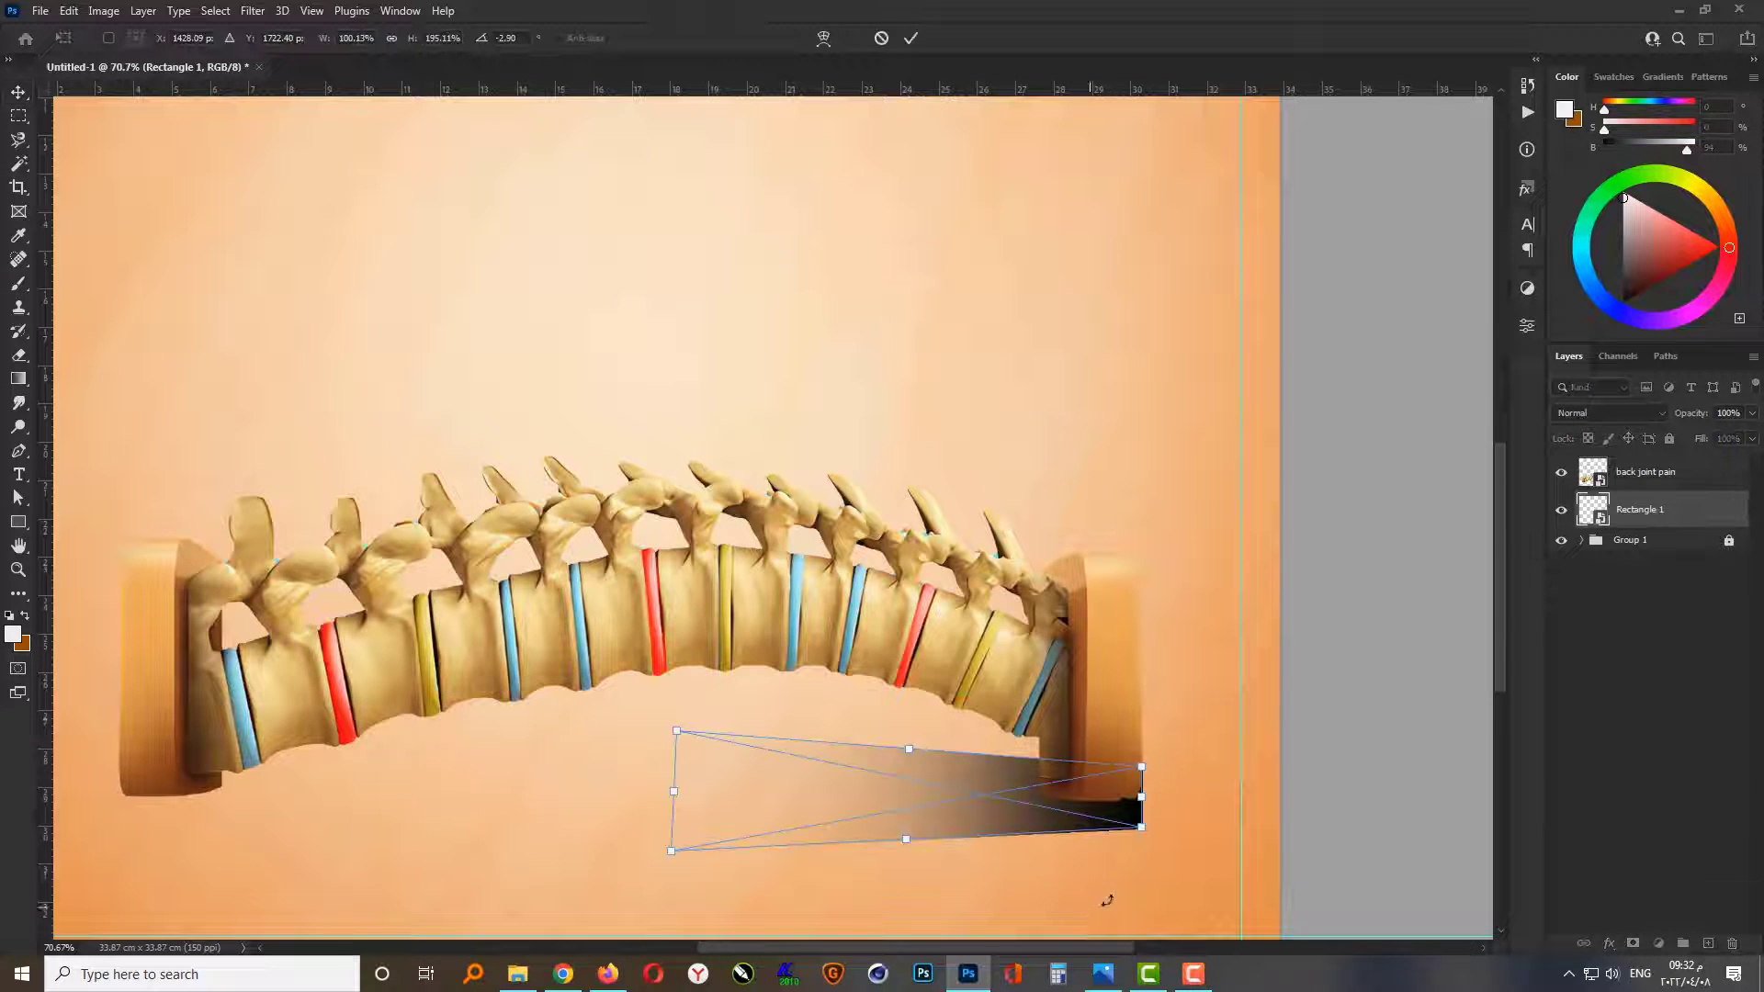
{"action": "left_click_drag", "start_coordinate": [1151, 832], "coordinate": [1160, 816]}
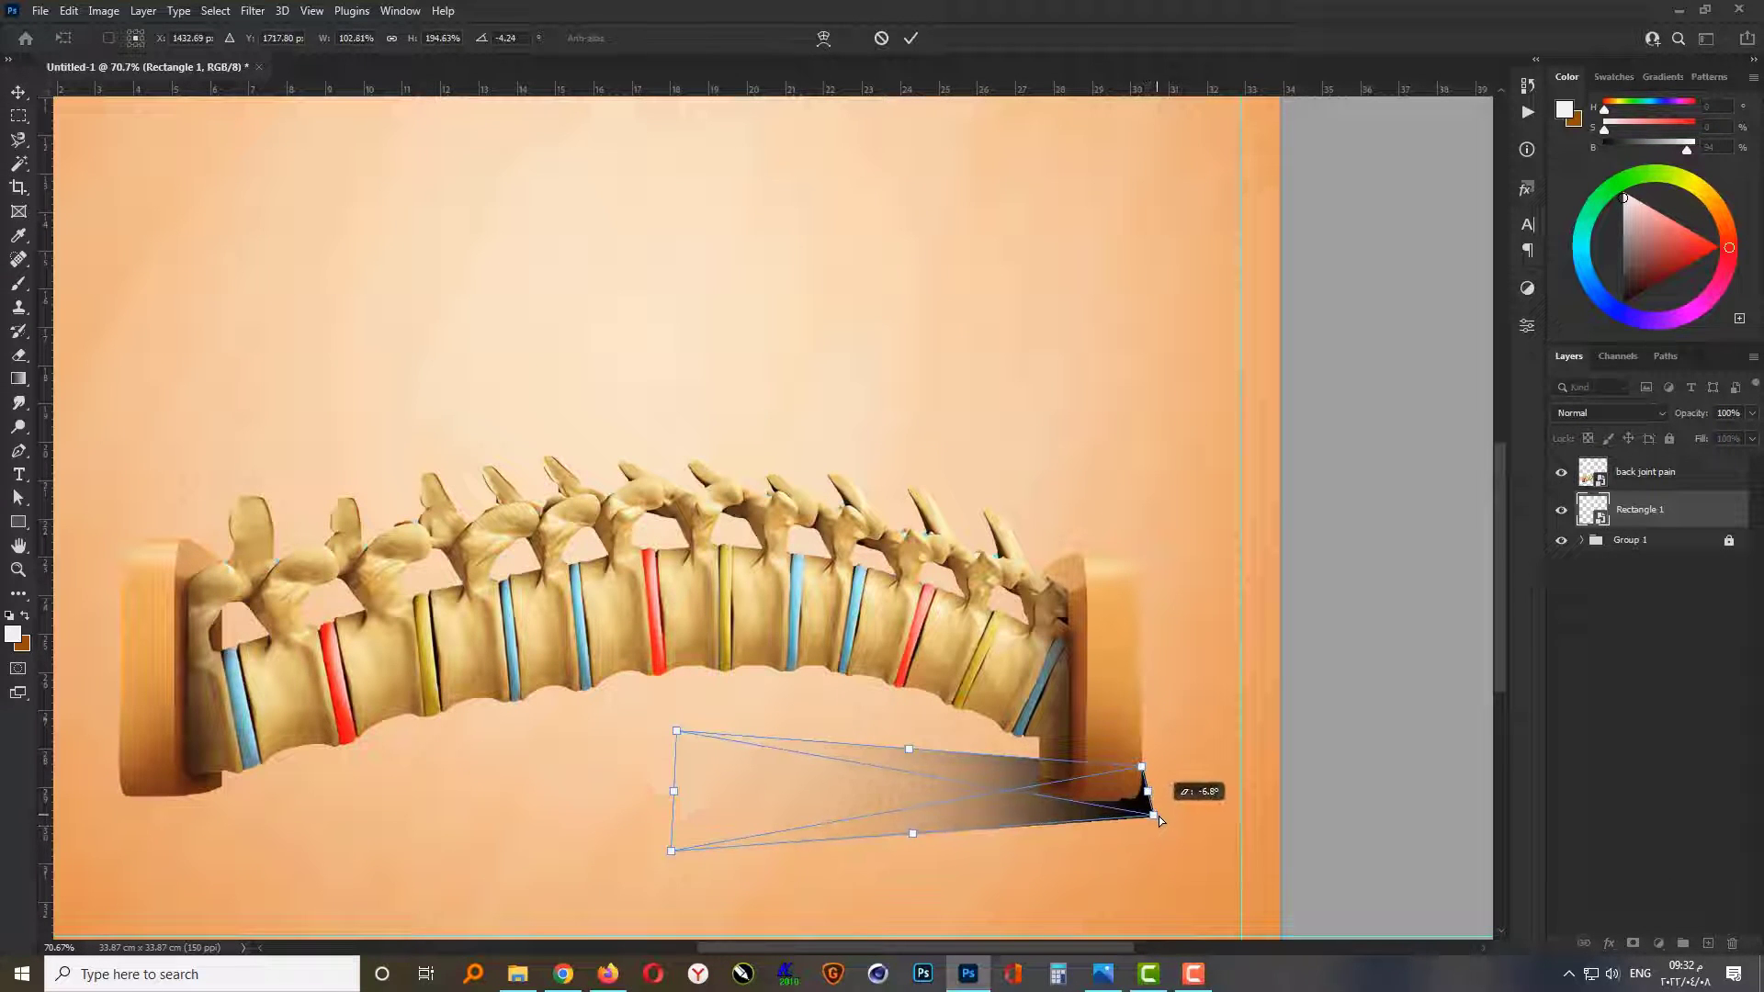
{"action": "key", "text": "Return"}
Step: Stretch the shadow's faded end further left beneath the spine, to about 143% width
{"action": "scroll", "coordinate": [1126, 844], "scroll_direction": "down", "scroll_amount": 1}
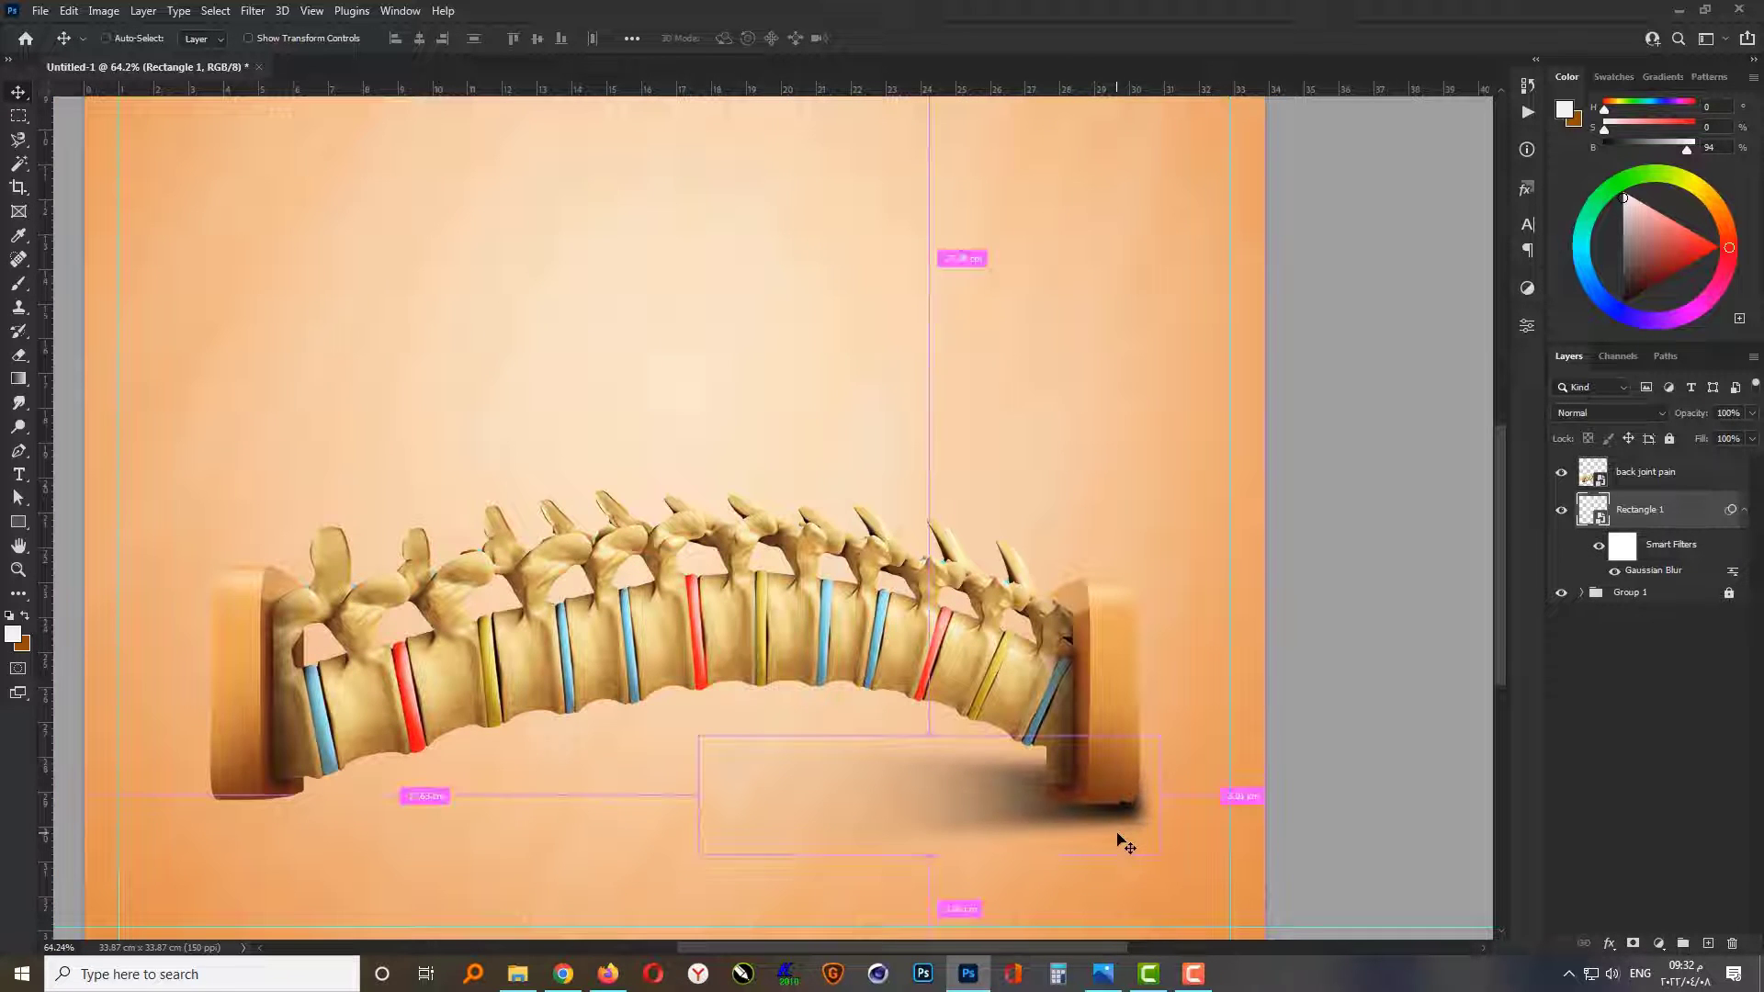
{"action": "key", "text": "ctrl+t"}
{"action": "key", "text": "Return"}
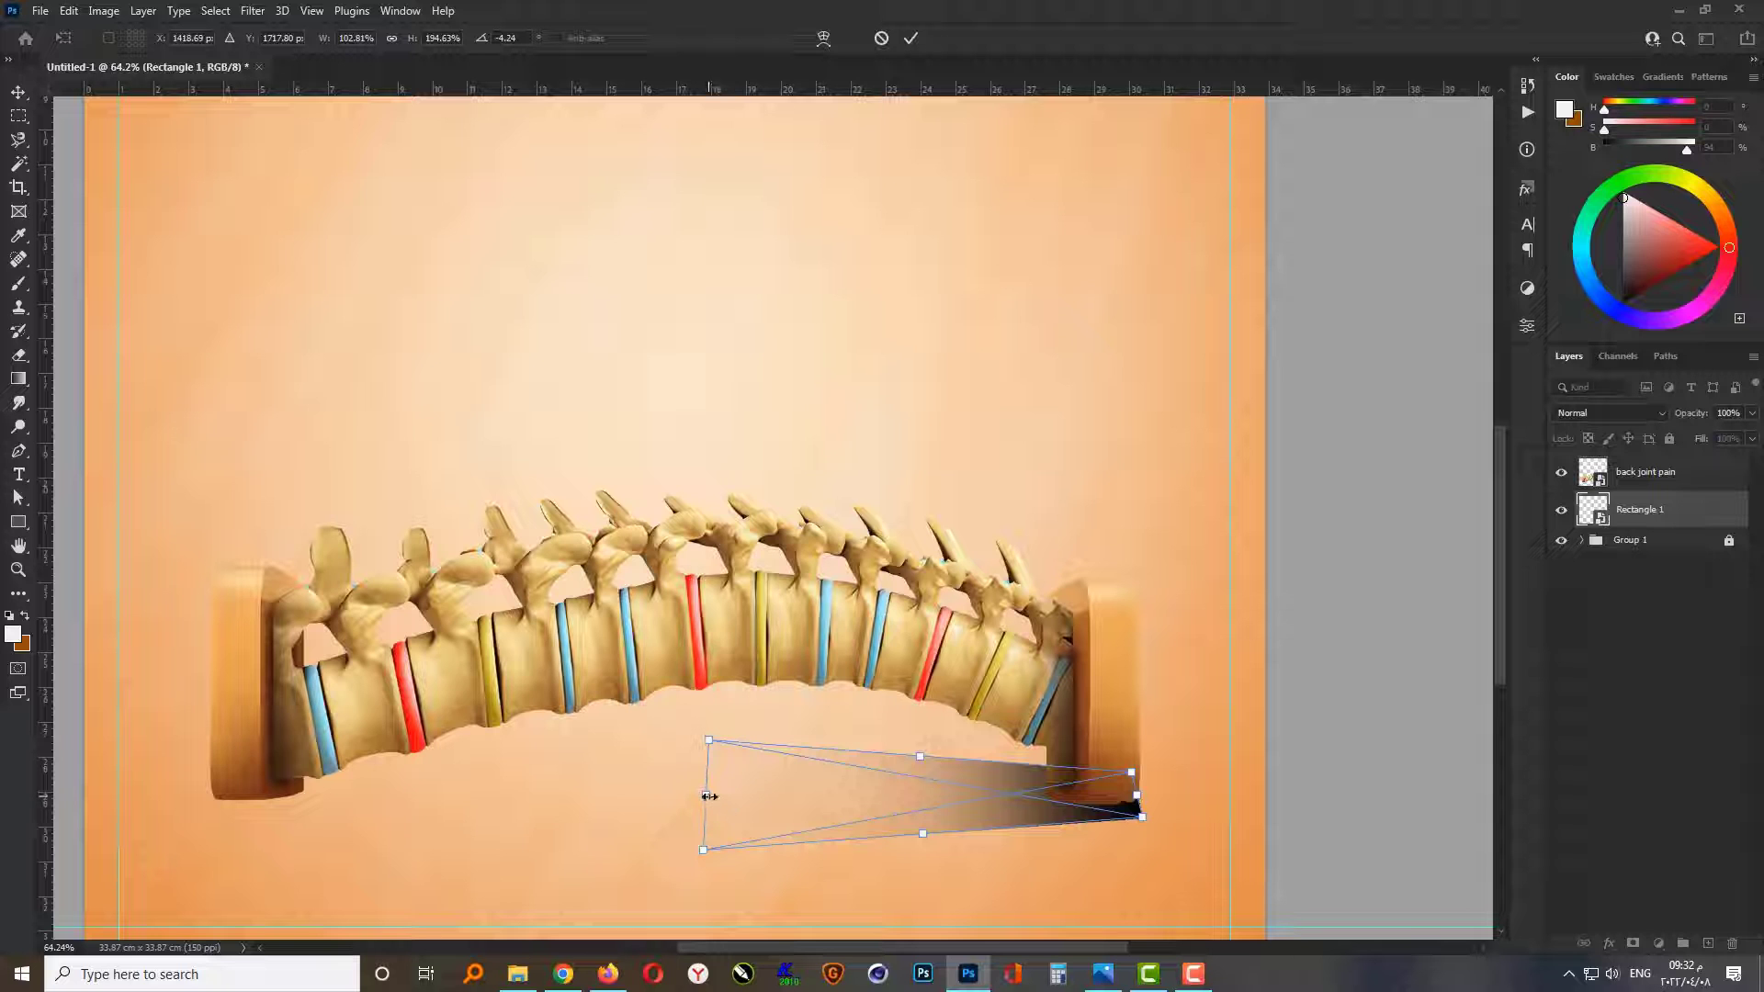
{"action": "left_click_drag", "start_coordinate": [709, 796], "coordinate": [545, 786]}
{"action": "key", "text": "Return"}
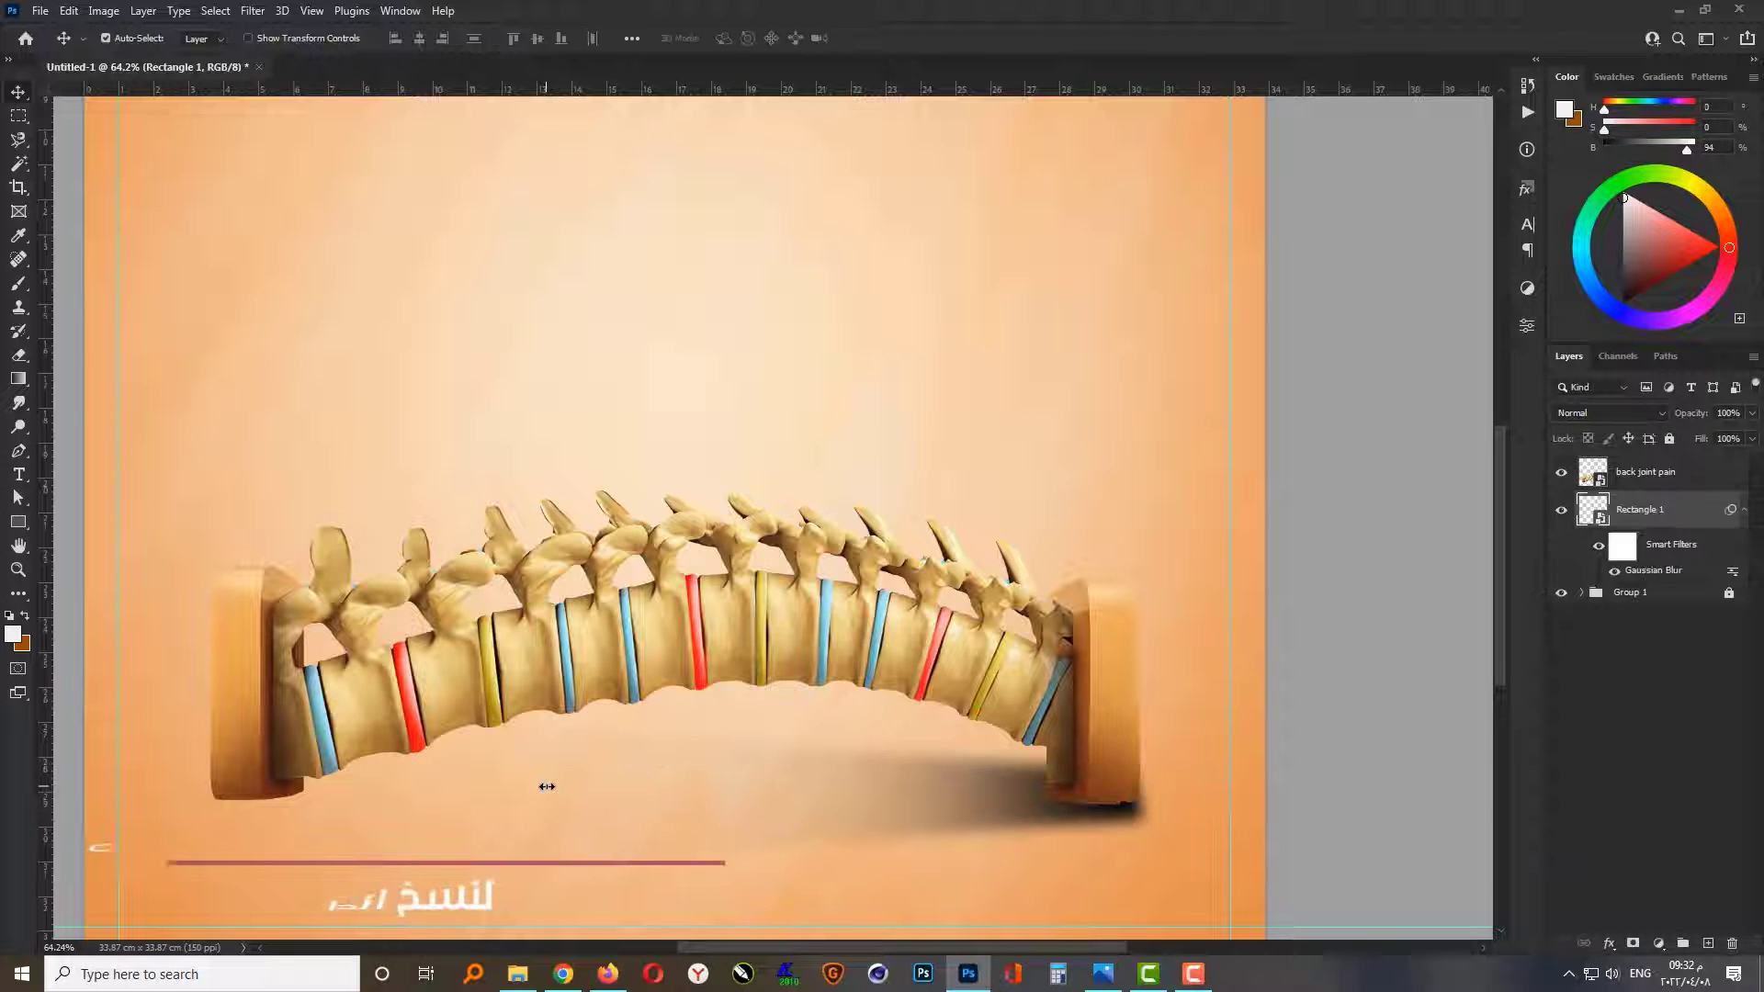
Step: Duplicate the shadow layer, flip the copy horizontally and position it under the spine's left-hand block
{"action": "scroll", "coordinate": [1182, 874], "scroll_direction": "down", "scroll_amount": 4}
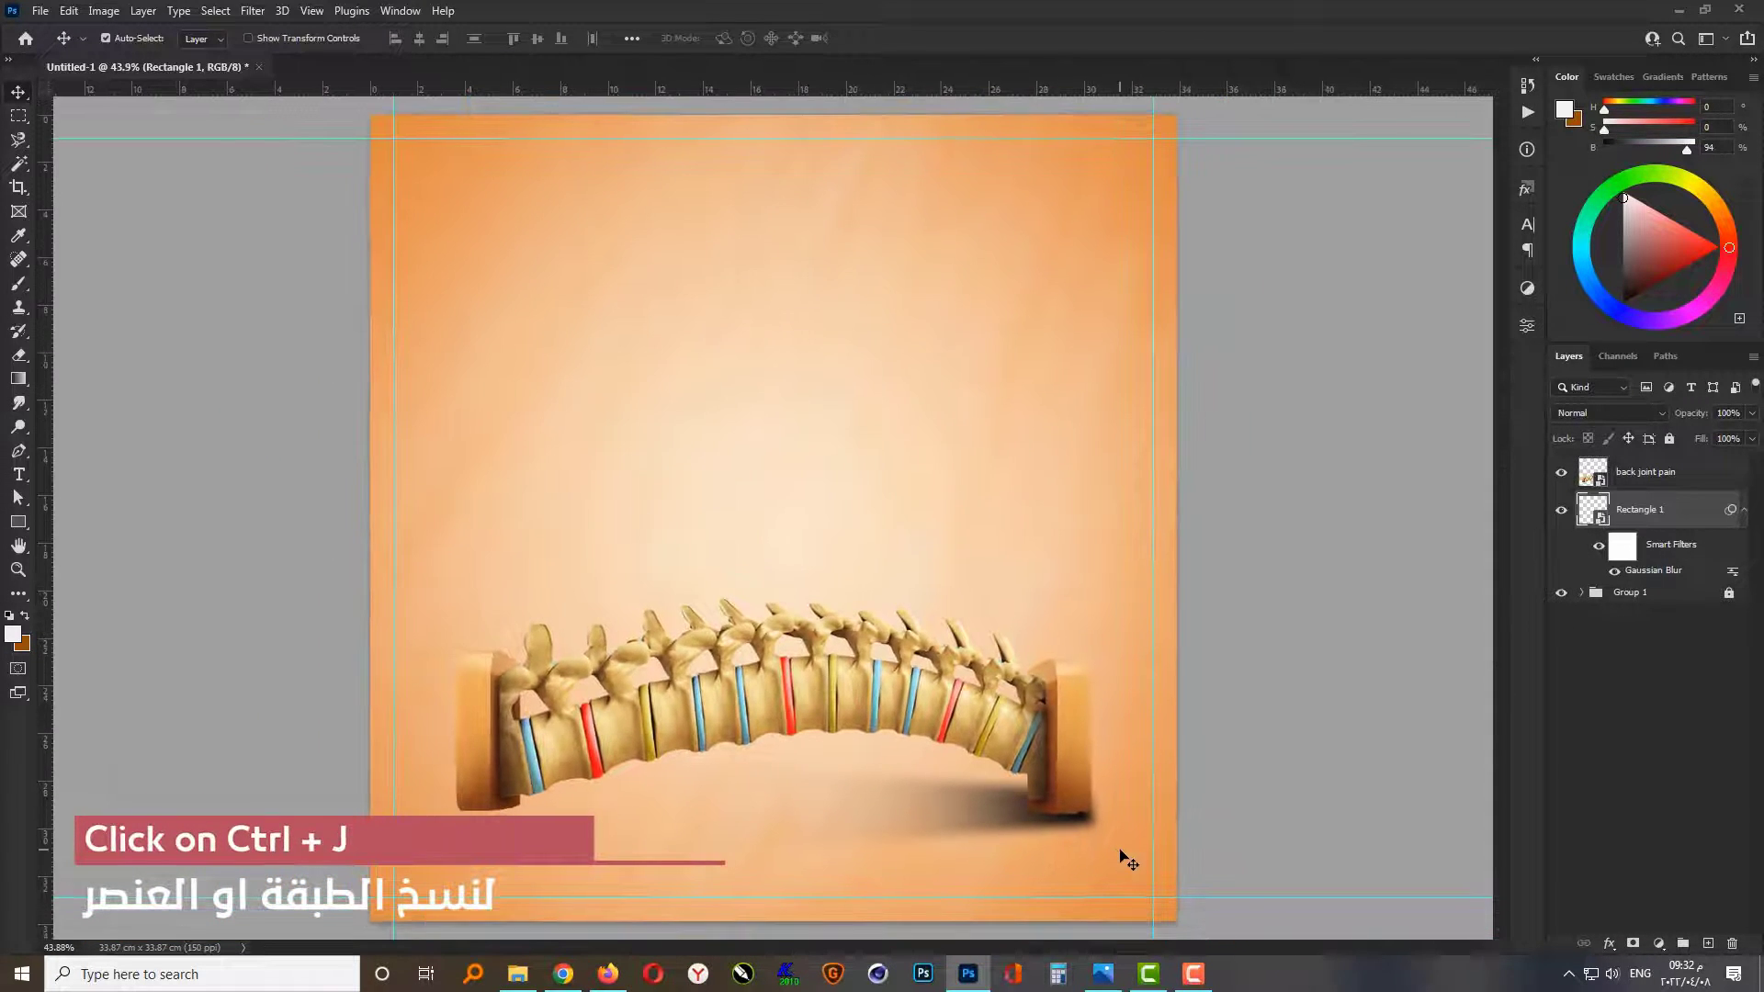
{"action": "key", "text": "ctrl+j"}
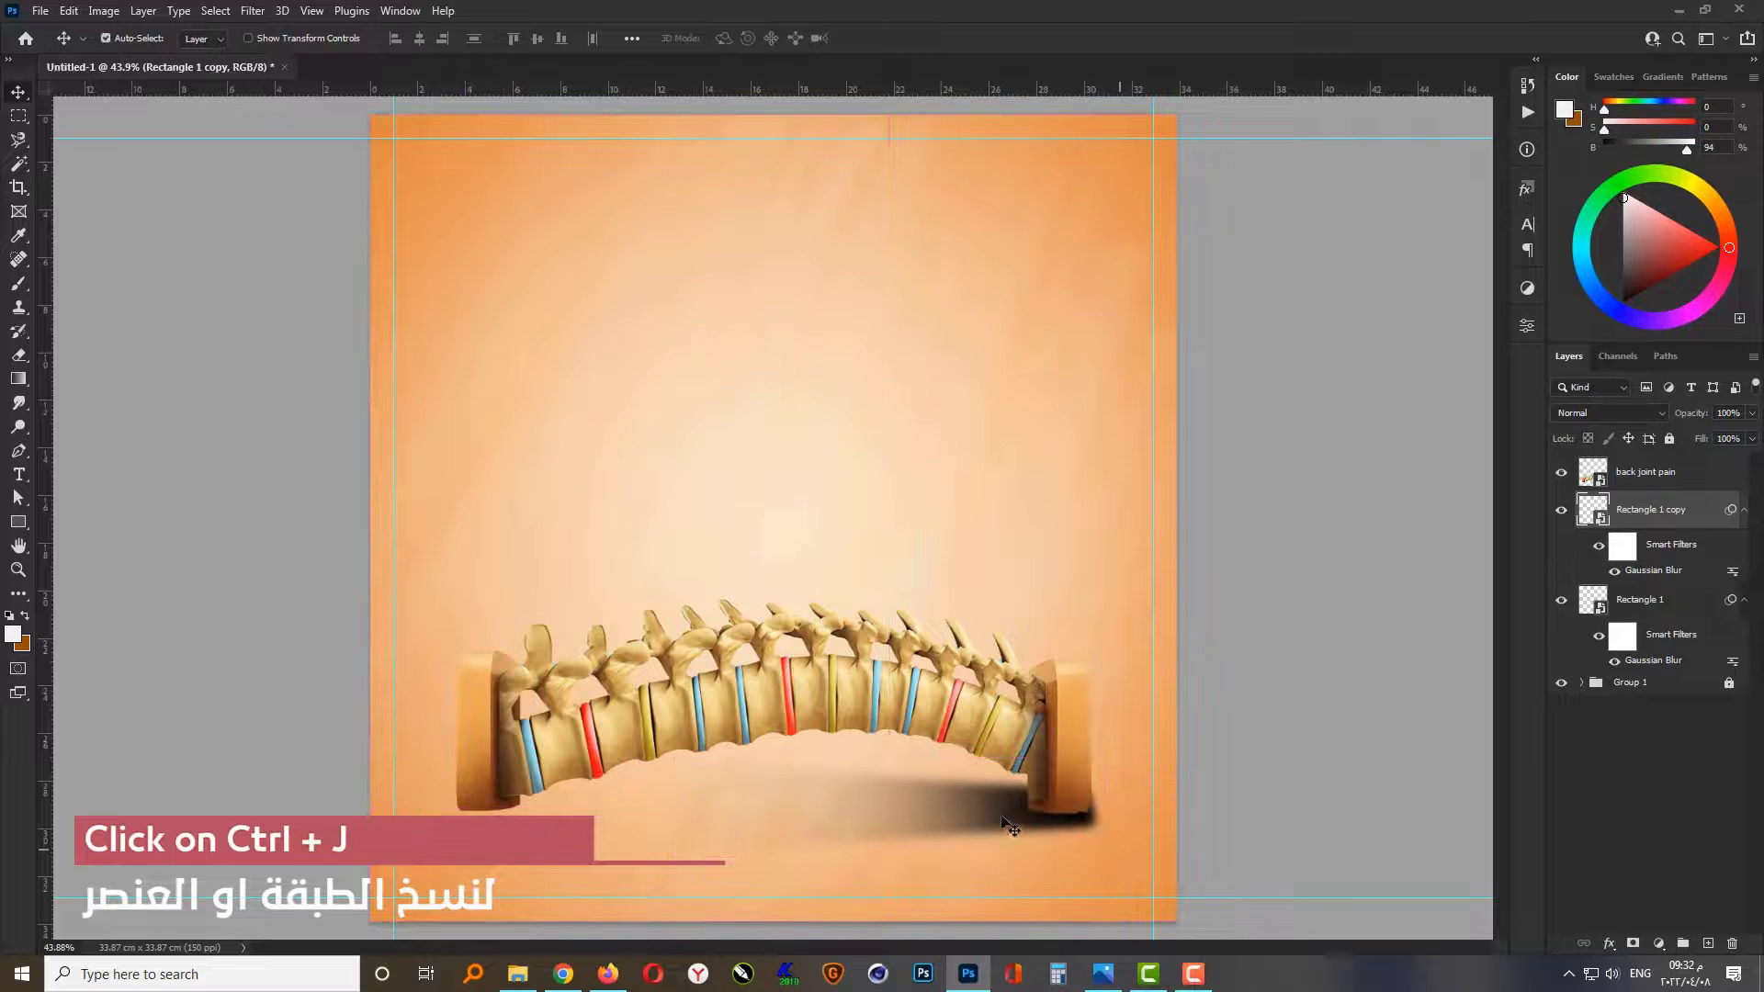
{"action": "left_click_drag", "start_coordinate": [1010, 827], "coordinate": [759, 812]}
{"action": "key", "text": "ctrl+t"}
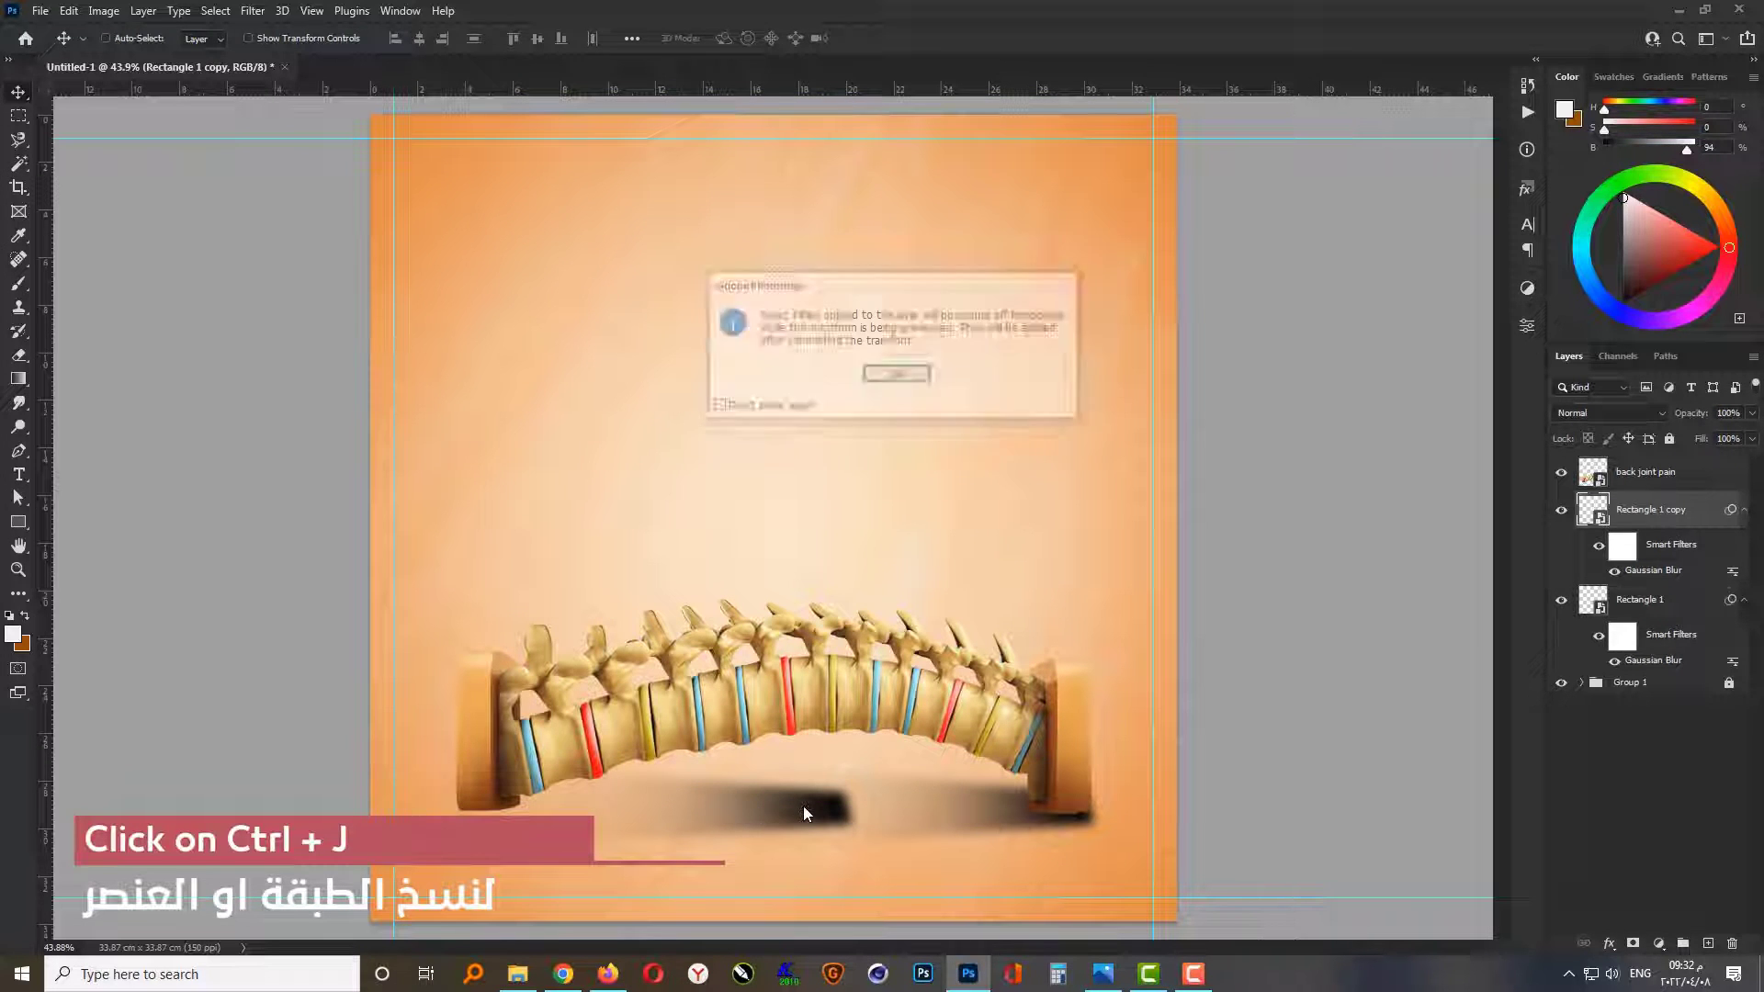
{"action": "right_click", "coordinate": [804, 809]}
{"action": "left_click", "coordinate": [831, 777]}
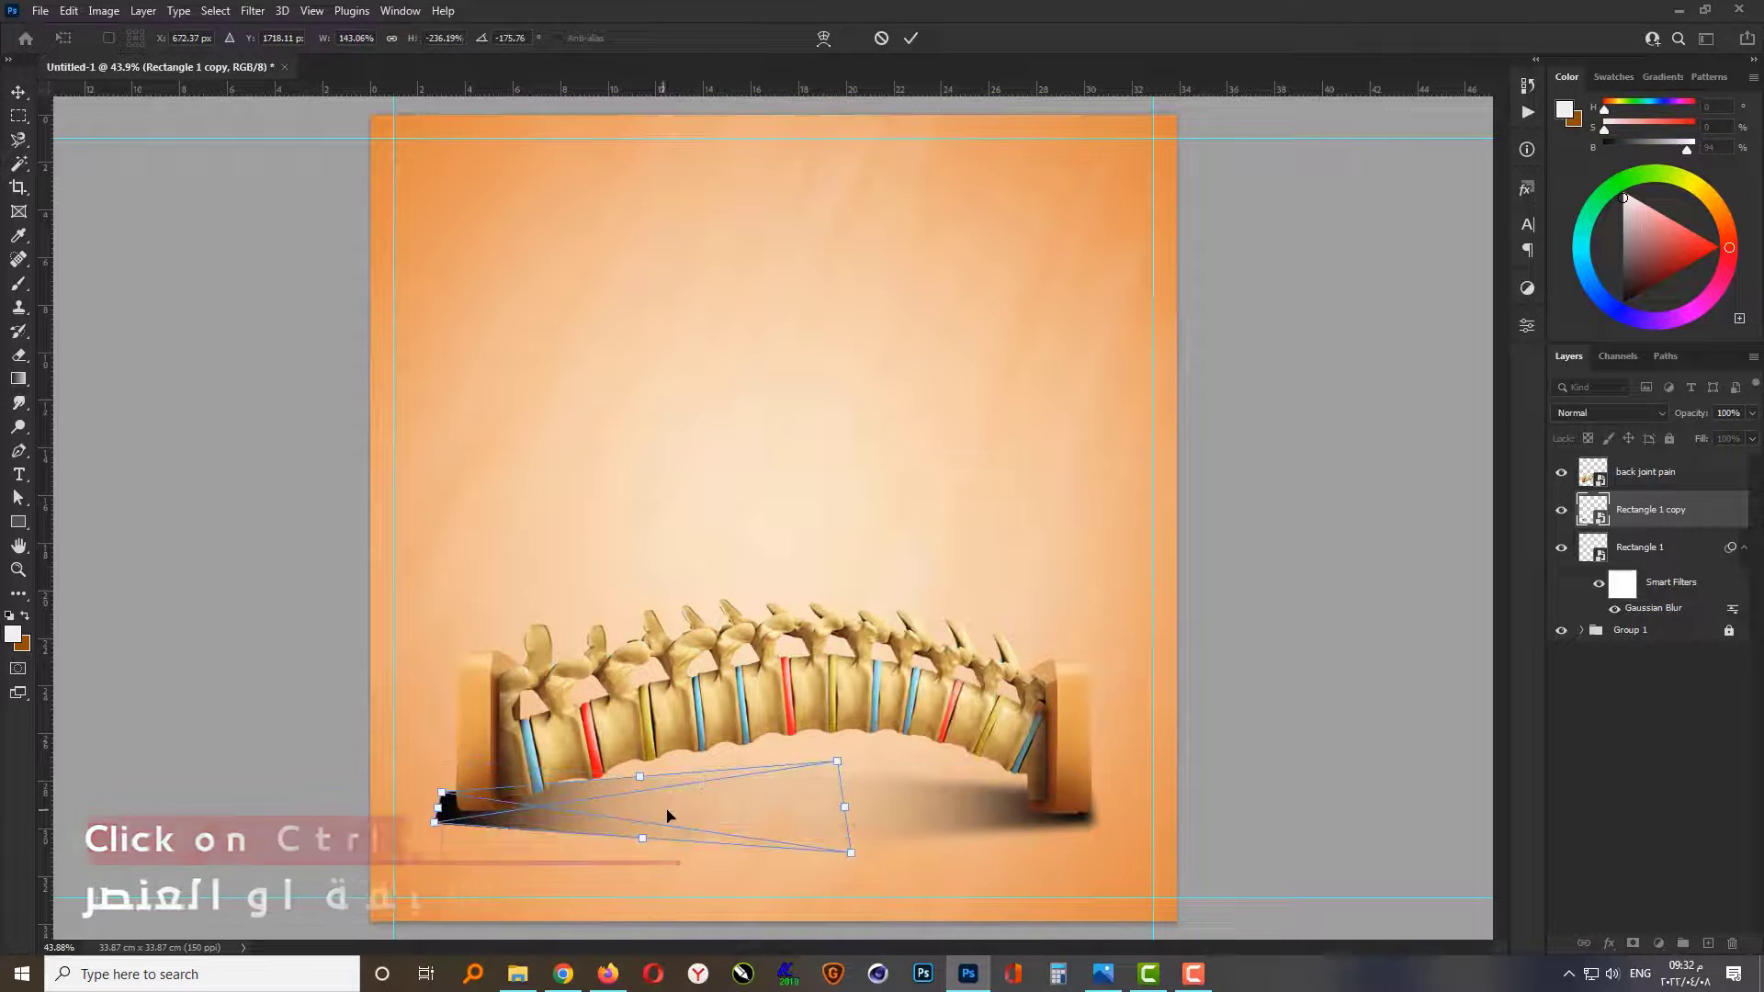
{"action": "left_click_drag", "start_coordinate": [667, 815], "coordinate": [681, 819]}
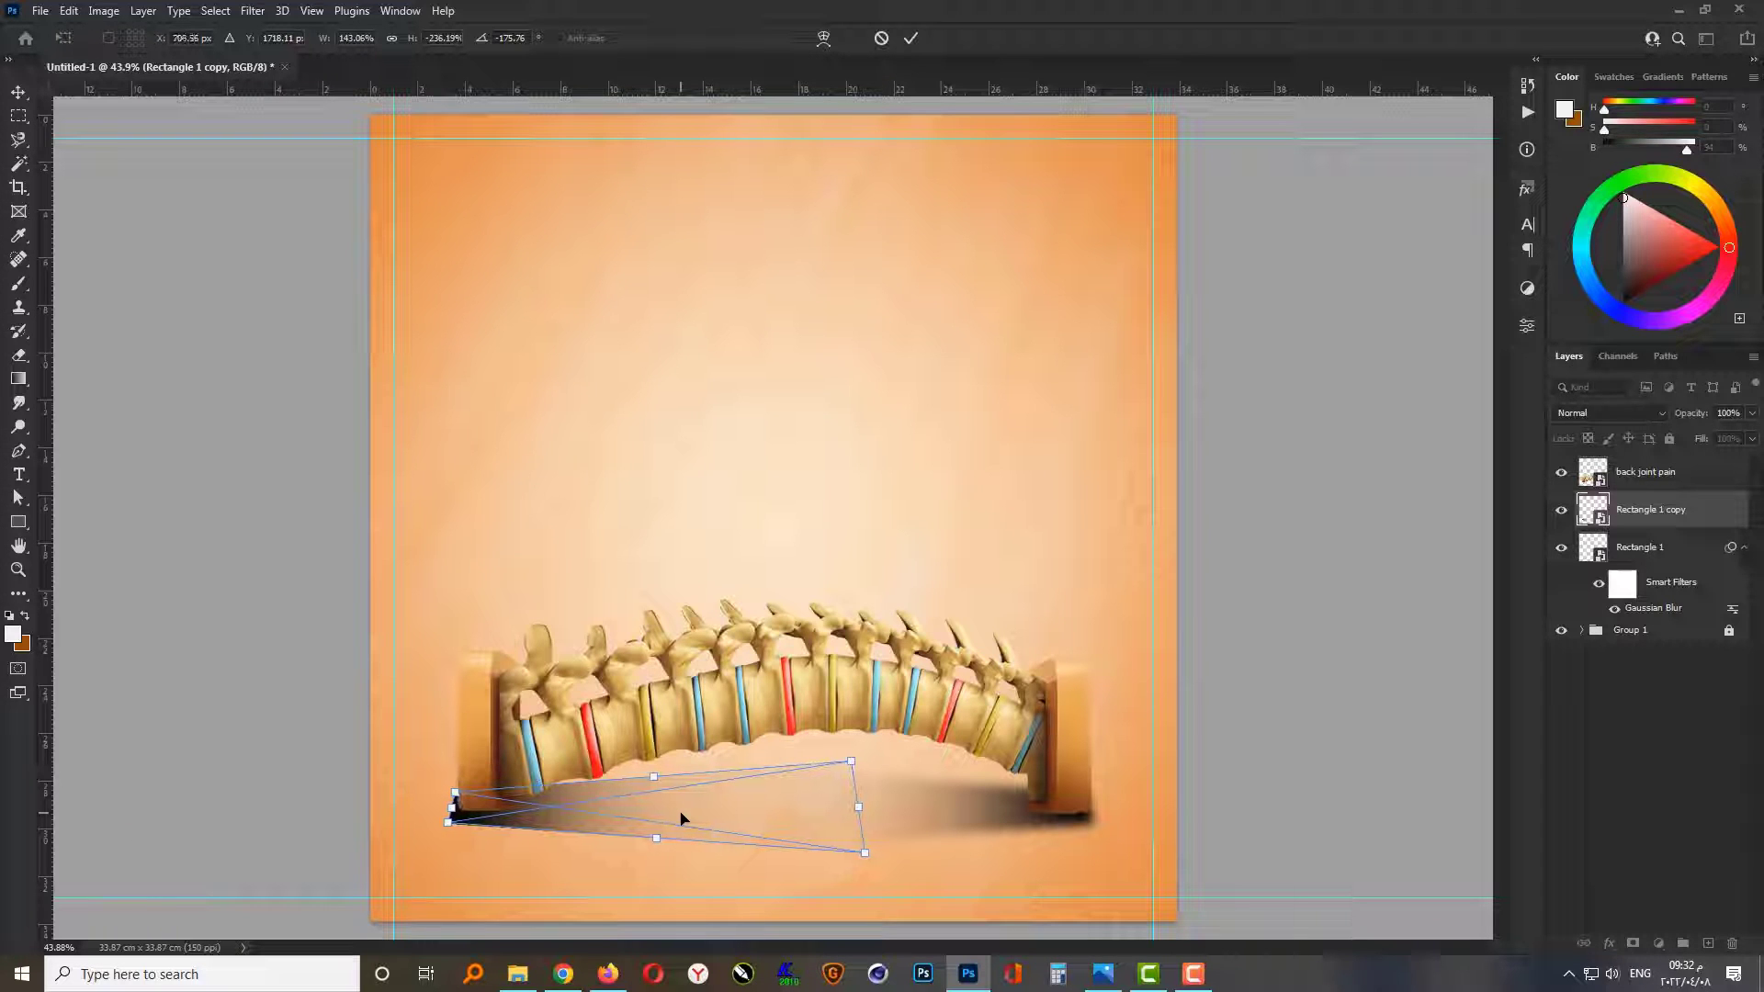
{"action": "key", "text": "Return"}
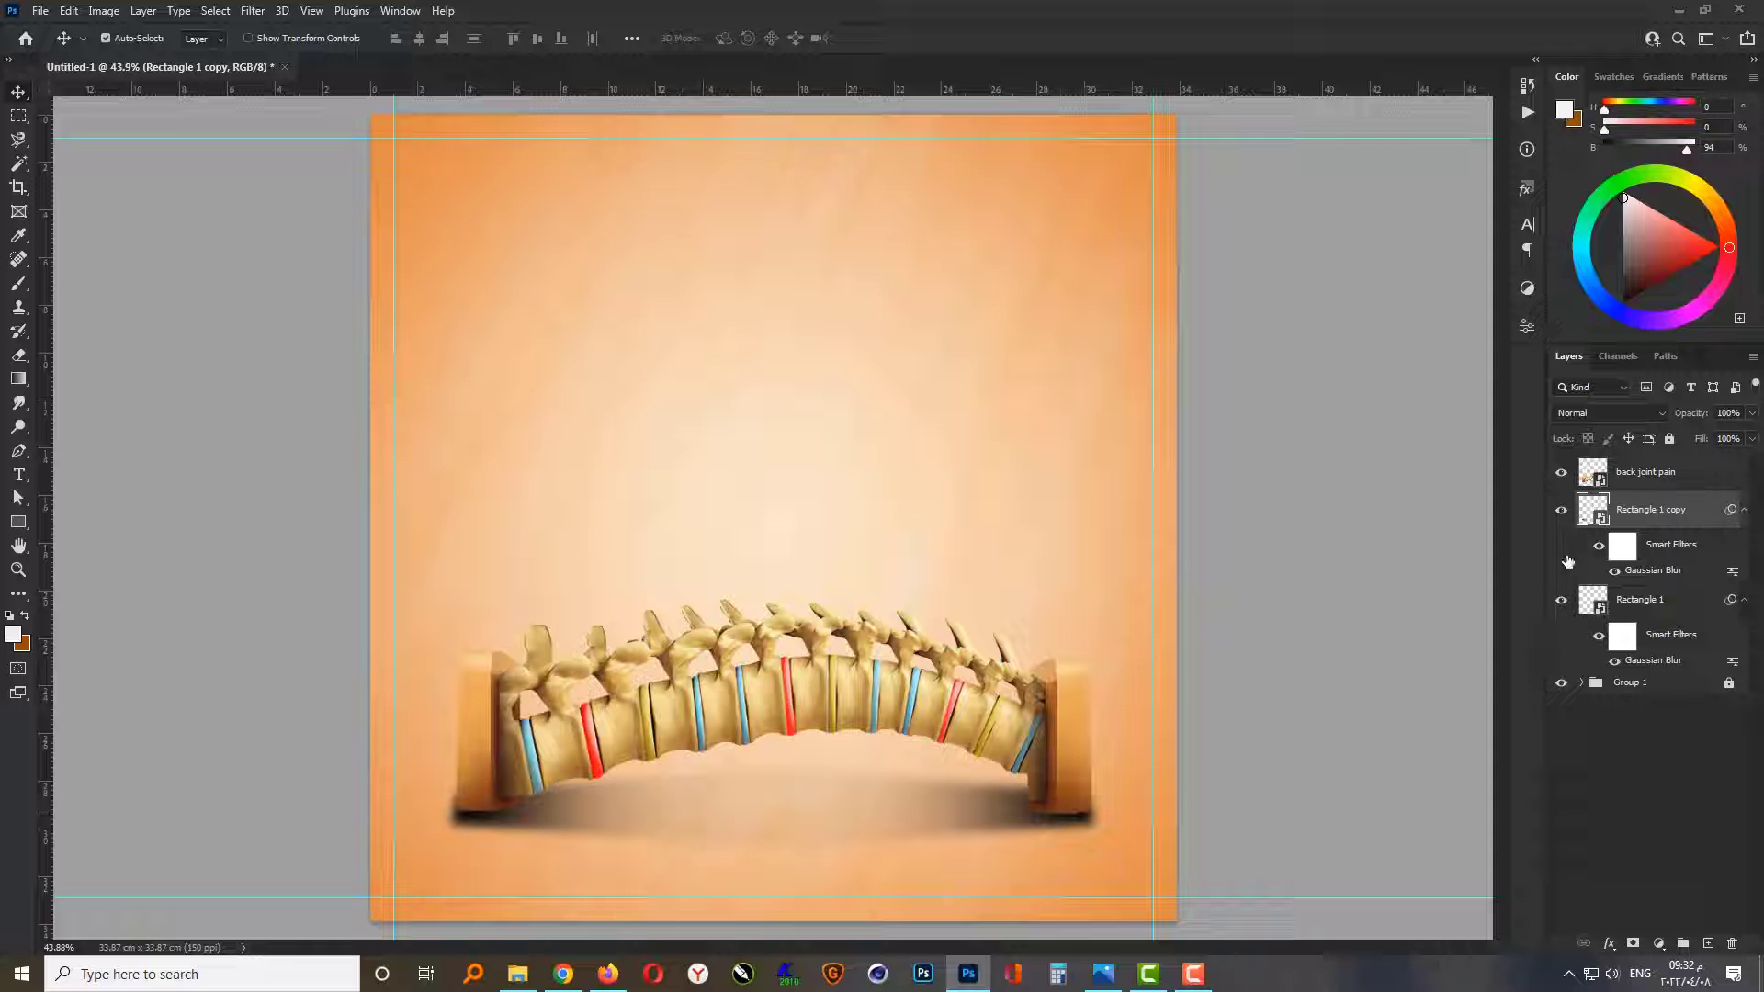
Step: On a new layer beneath the spine image, paint one black (000000) dab under the spine's middle with the flat, soft 800 px brush
{"action": "left_click", "coordinate": [1705, 942]}
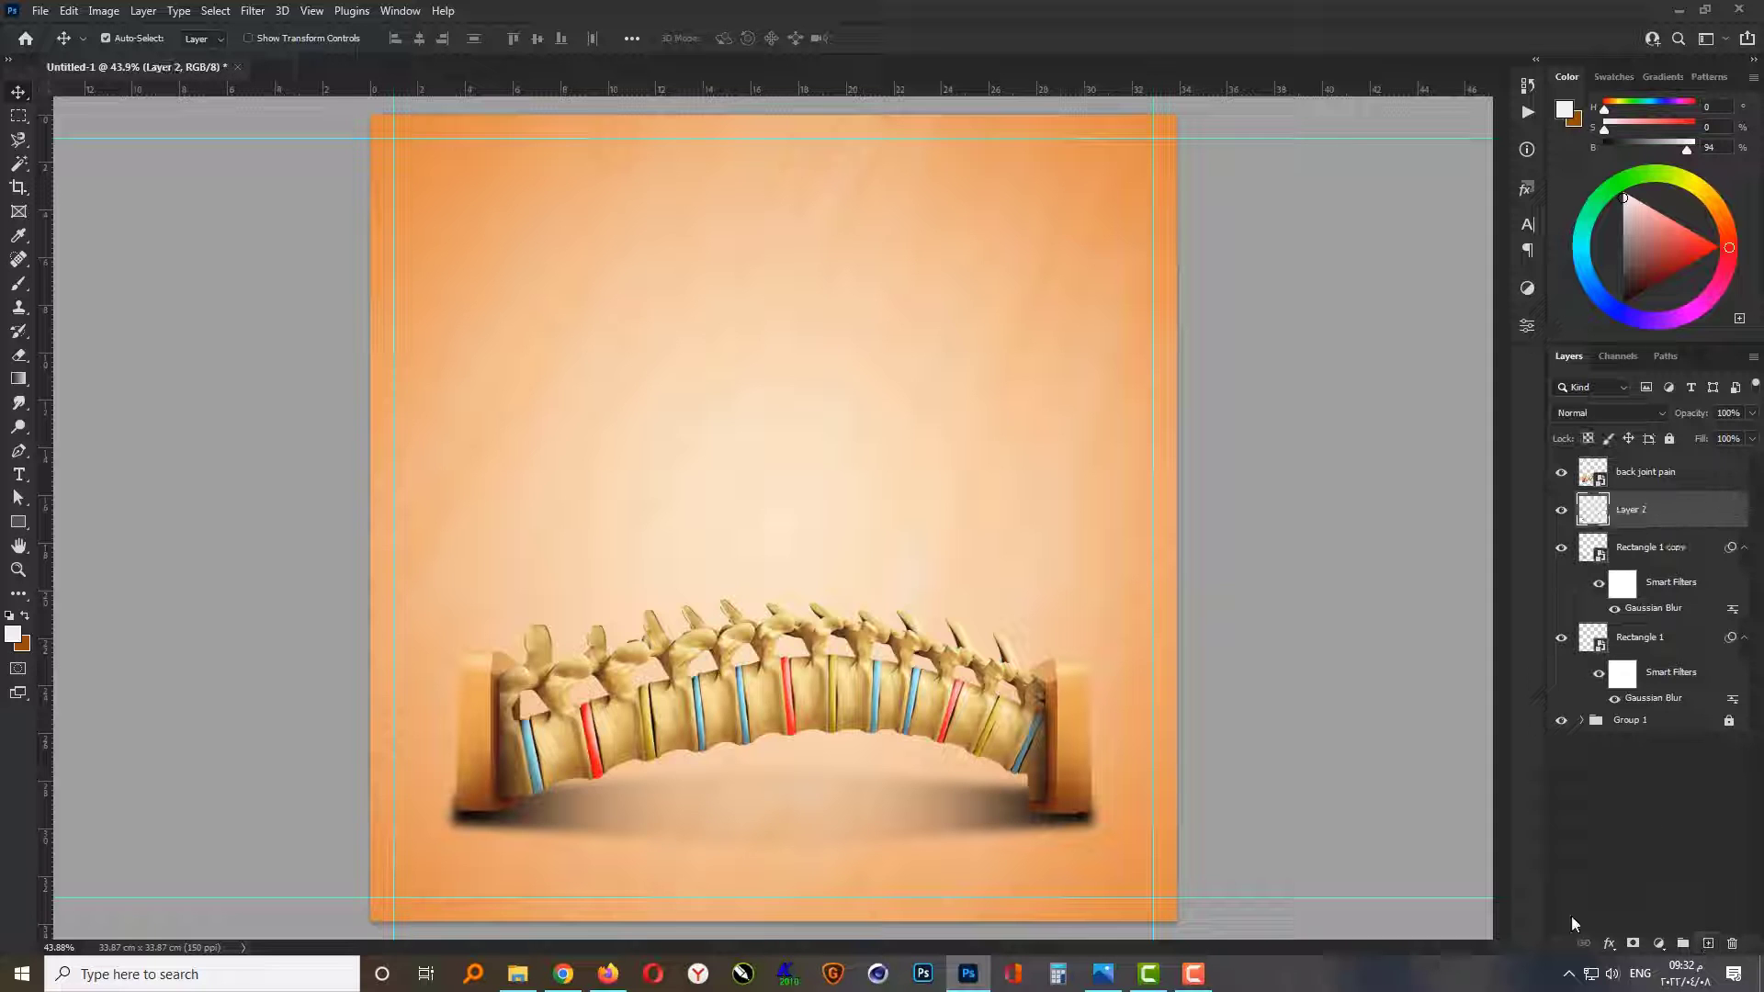
{"action": "left_click", "coordinate": [18, 282]}
{"action": "right_click", "coordinate": [753, 428]}
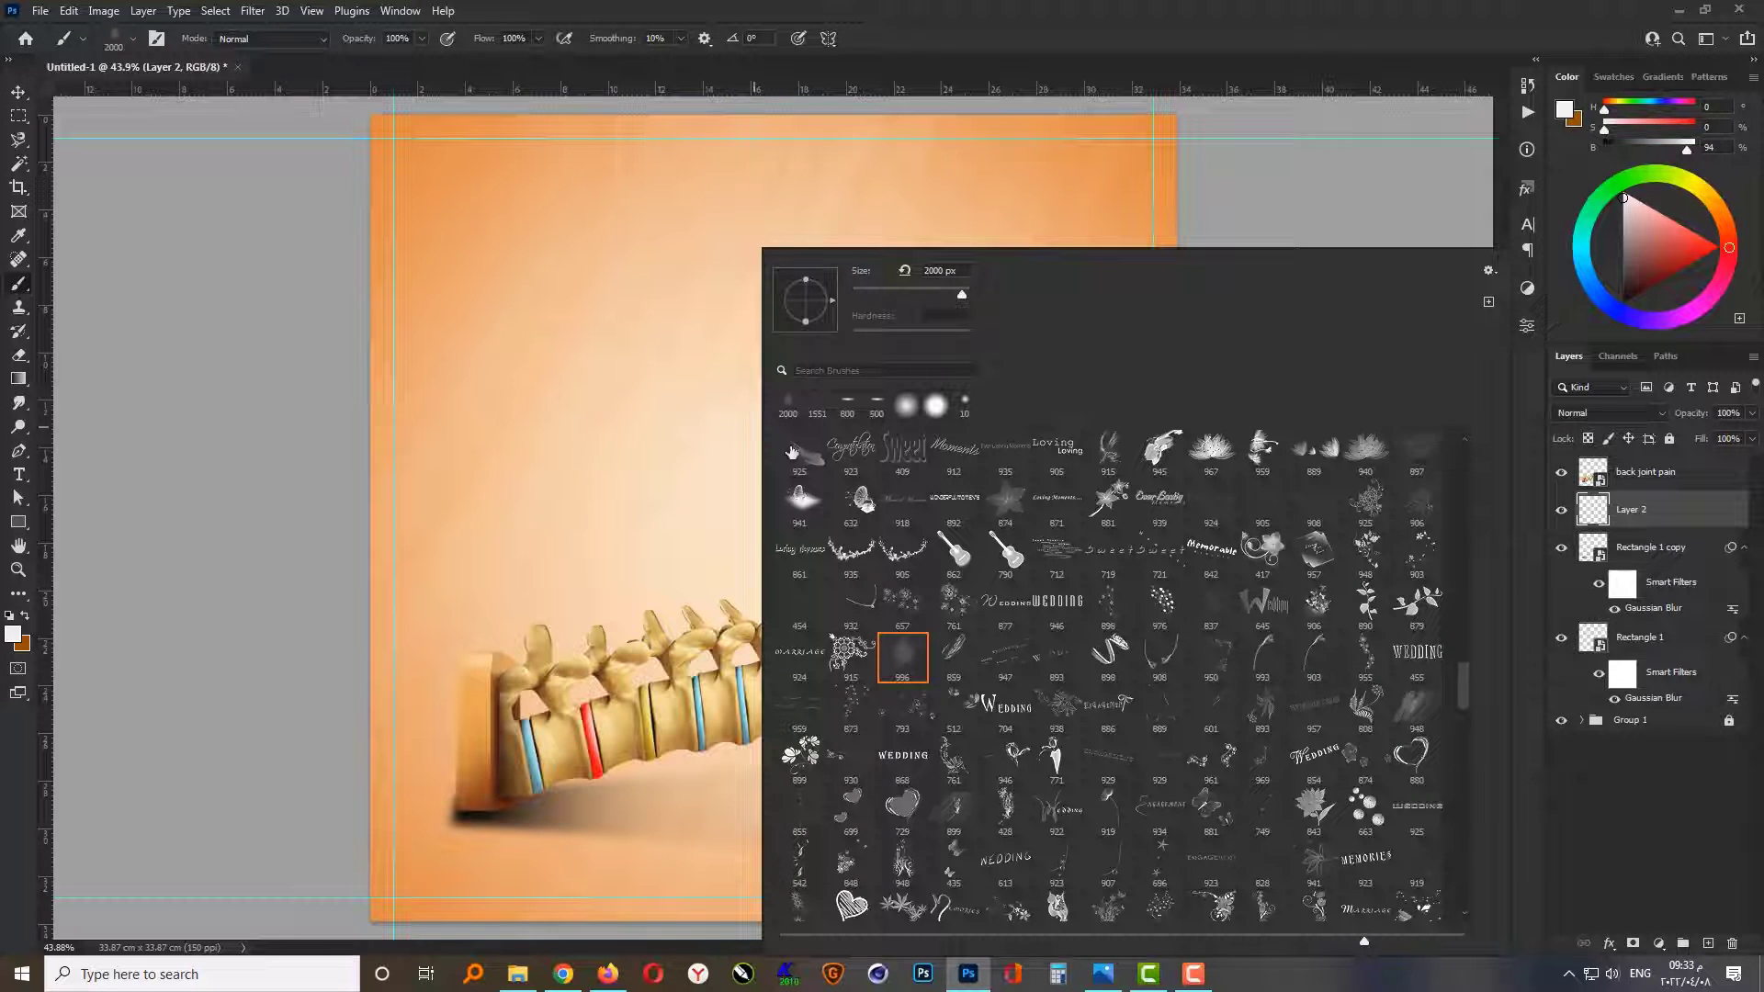
{"action": "left_click", "coordinate": [871, 416]}
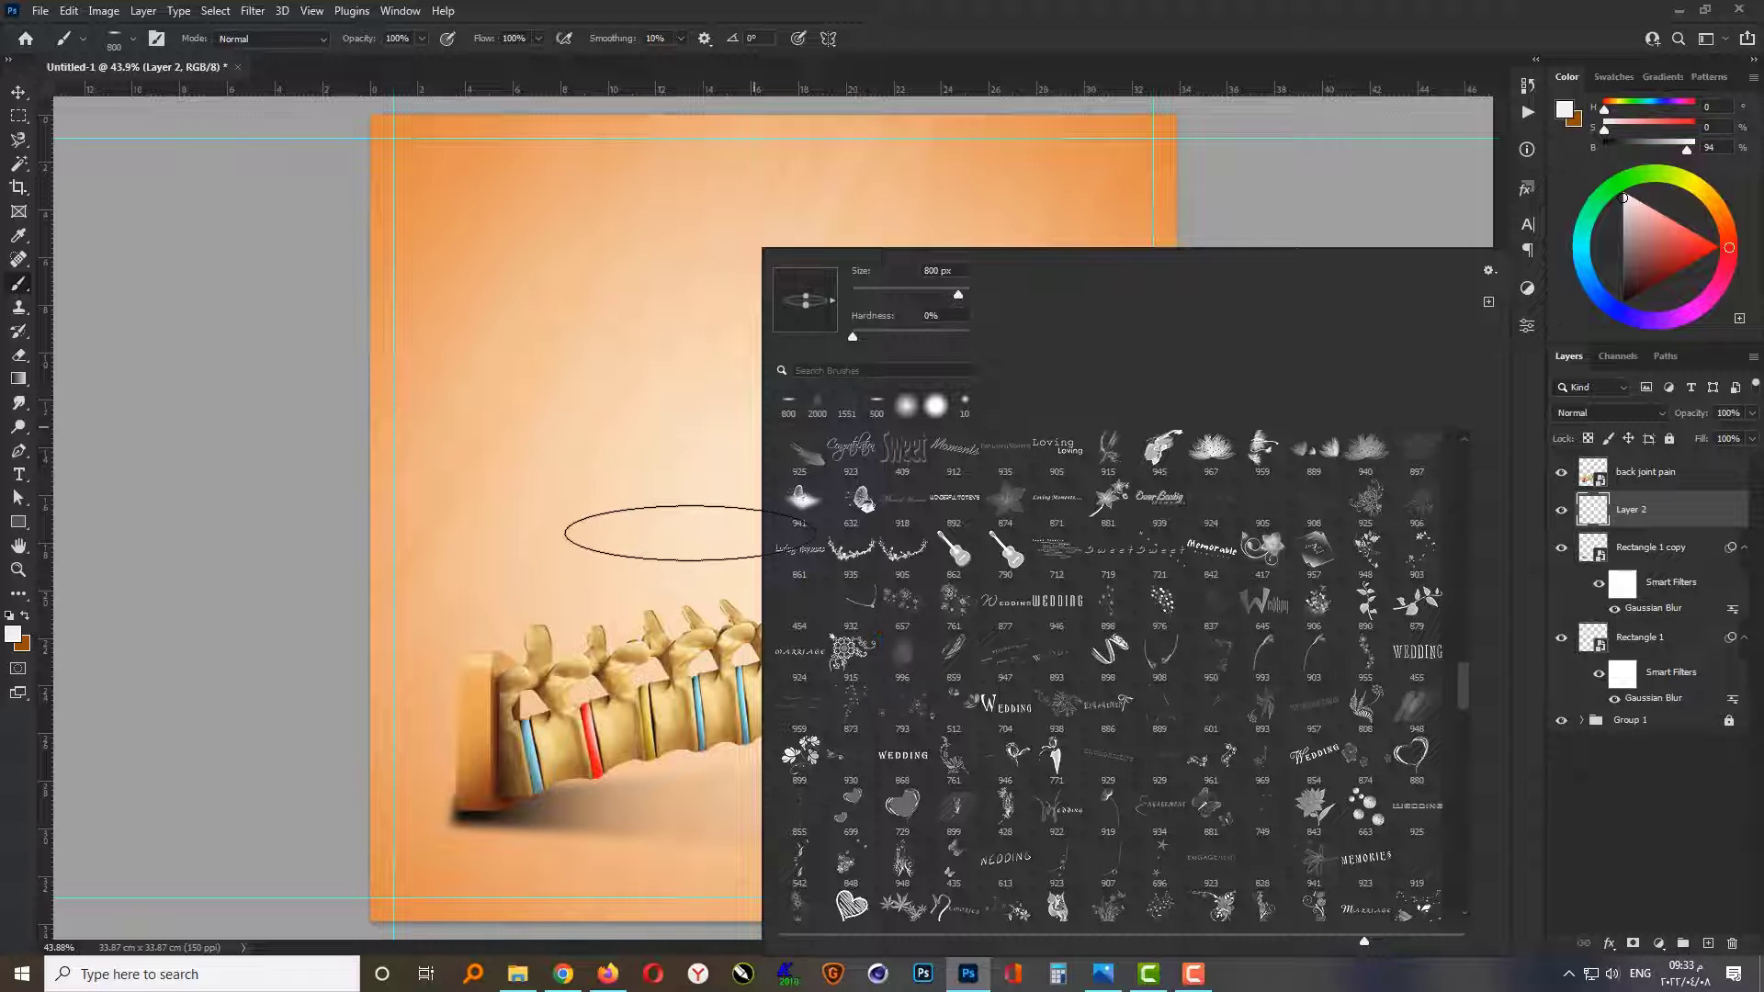
{"action": "left_click", "coordinate": [8, 637]}
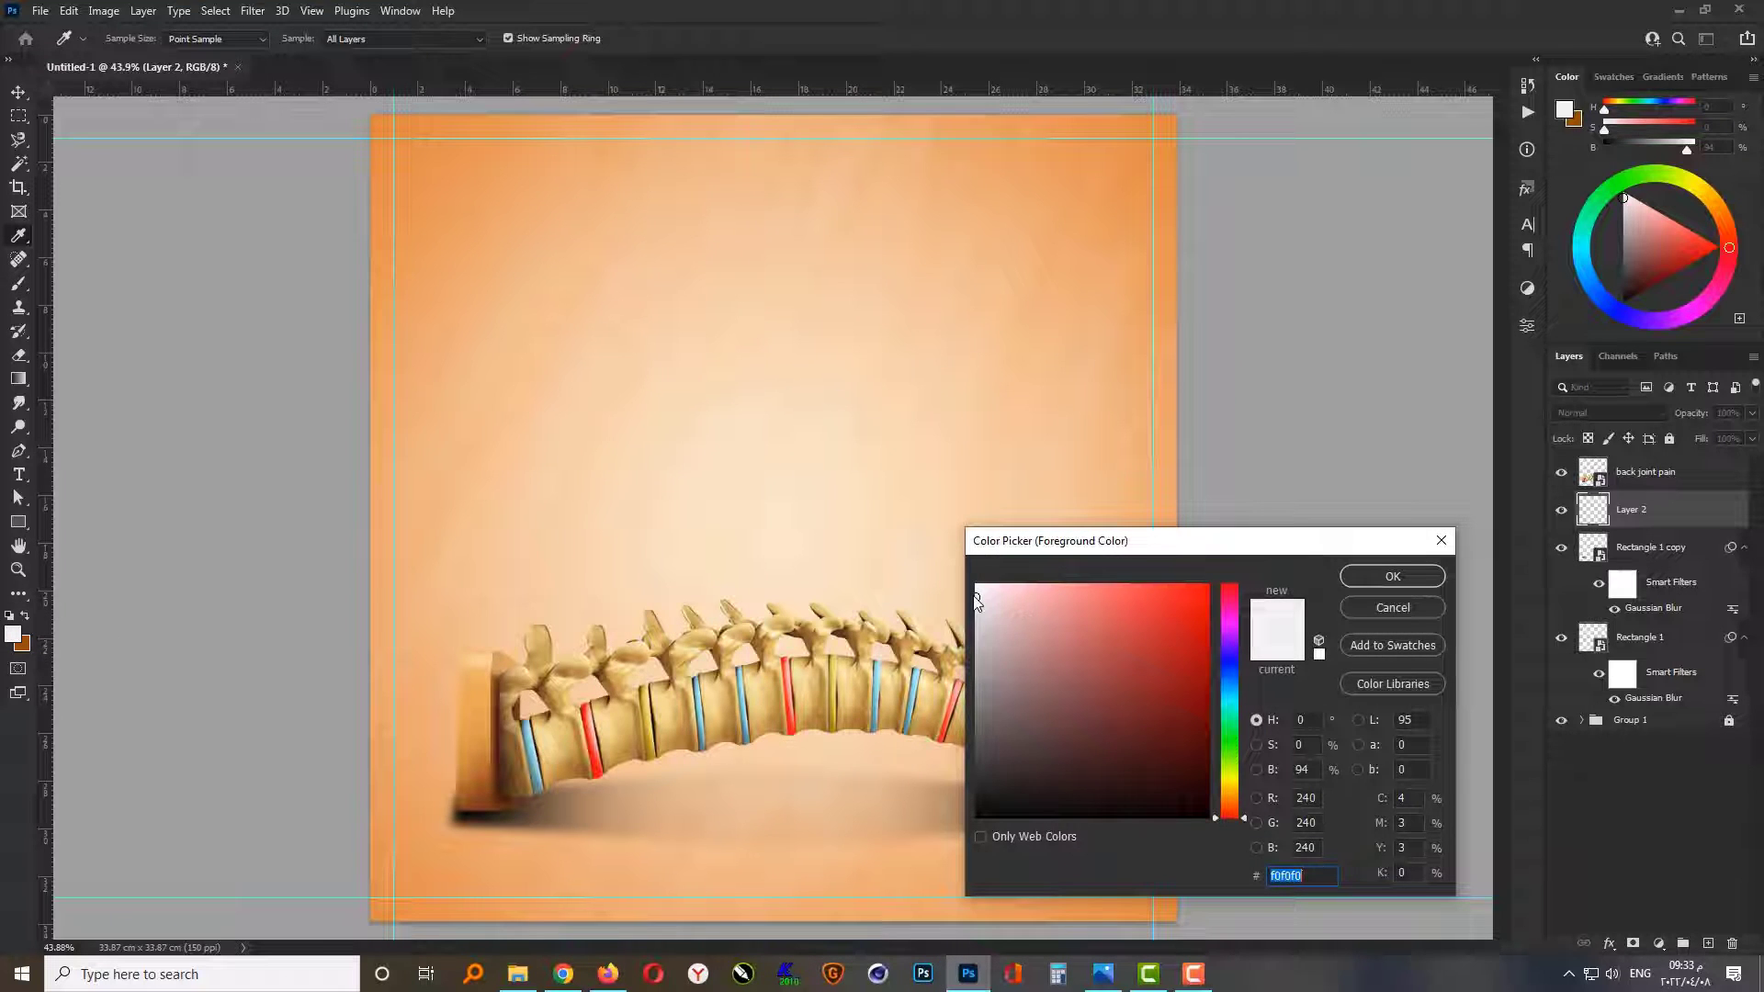
{"action": "left_click_drag", "start_coordinate": [979, 597], "coordinate": [884, 856]}
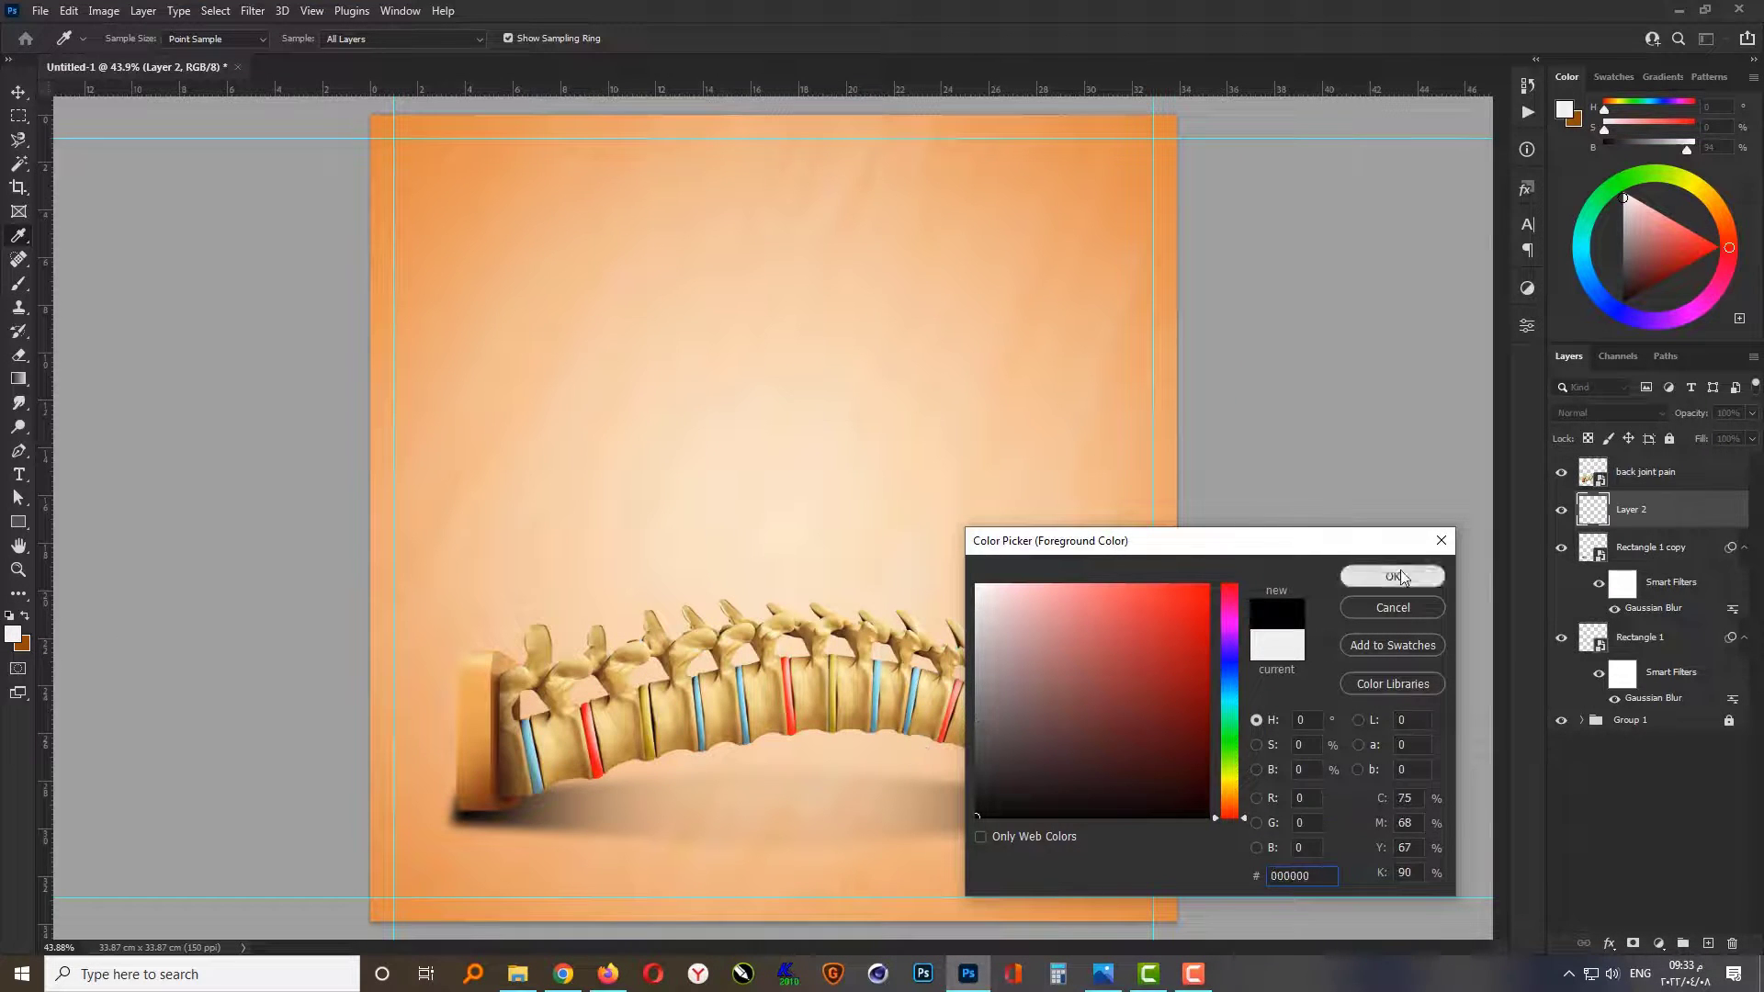
{"action": "left_click", "coordinate": [1370, 578]}
{"action": "left_click", "coordinate": [805, 812]}
{"action": "key", "text": "v"}
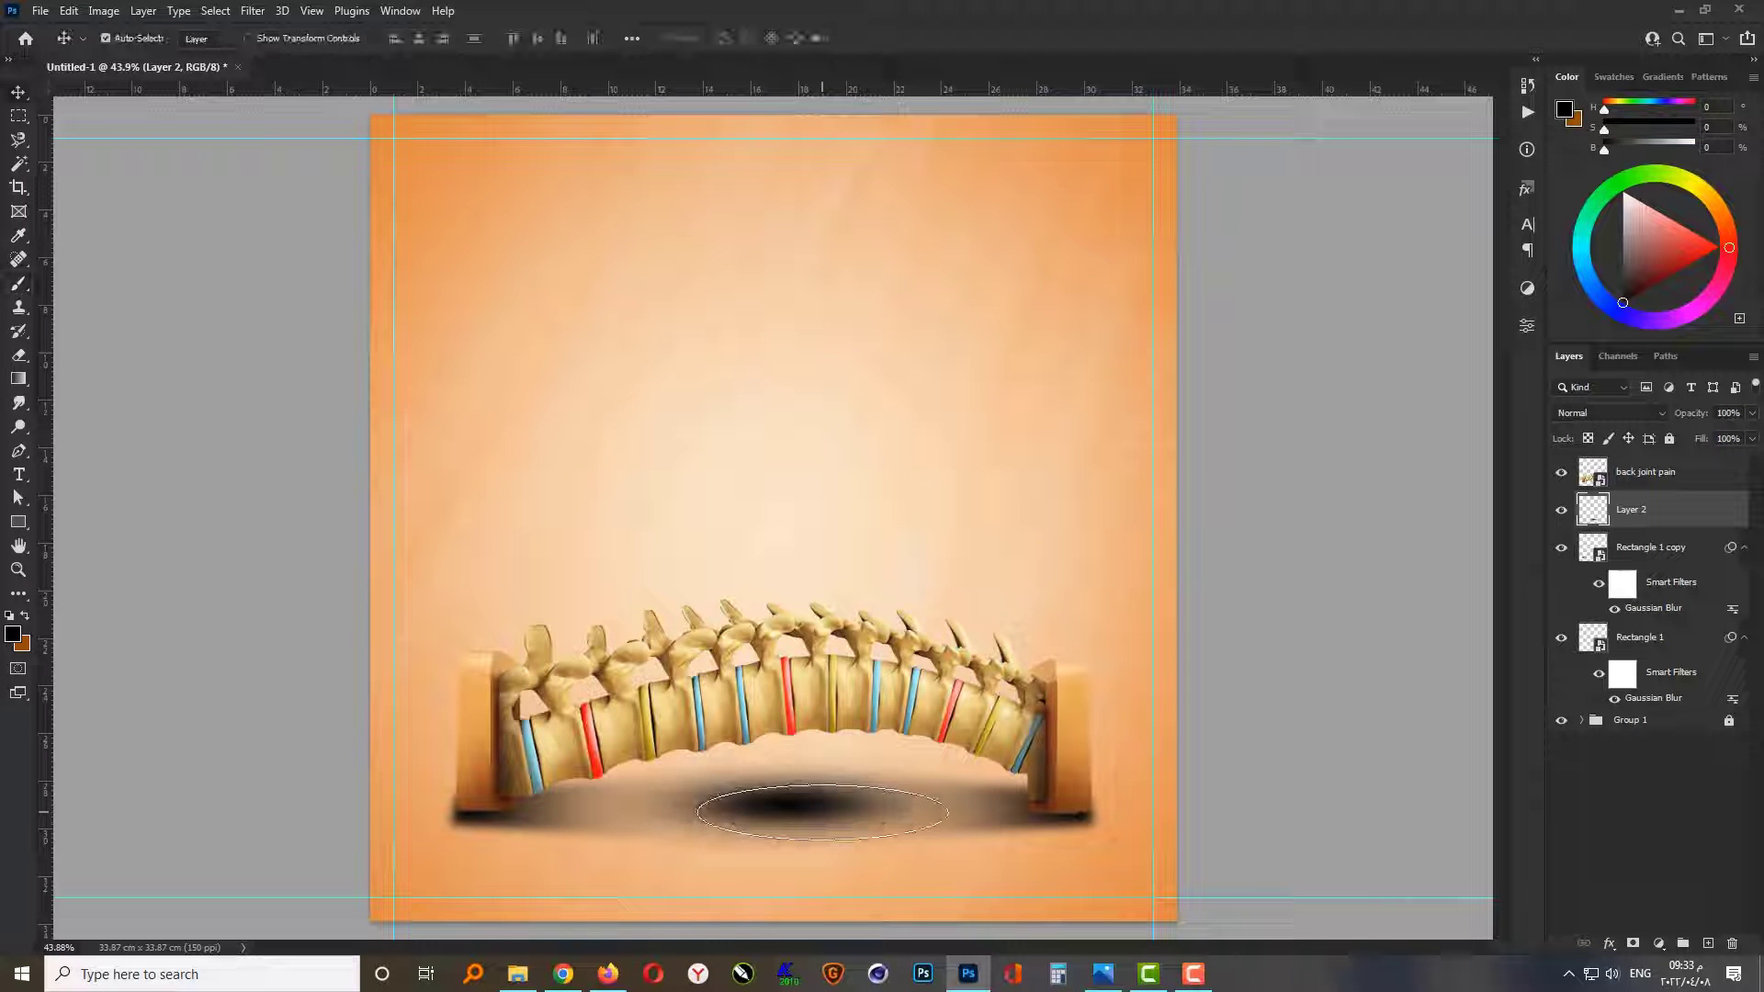
Step: Transform the painted dab into a long, thin ground shadow, about 42% of its height and about 171% of its width
{"action": "key", "text": "ctrl+t"}
{"action": "scroll", "coordinate": [804, 856], "scroll_direction": "up", "scroll_amount": 2}
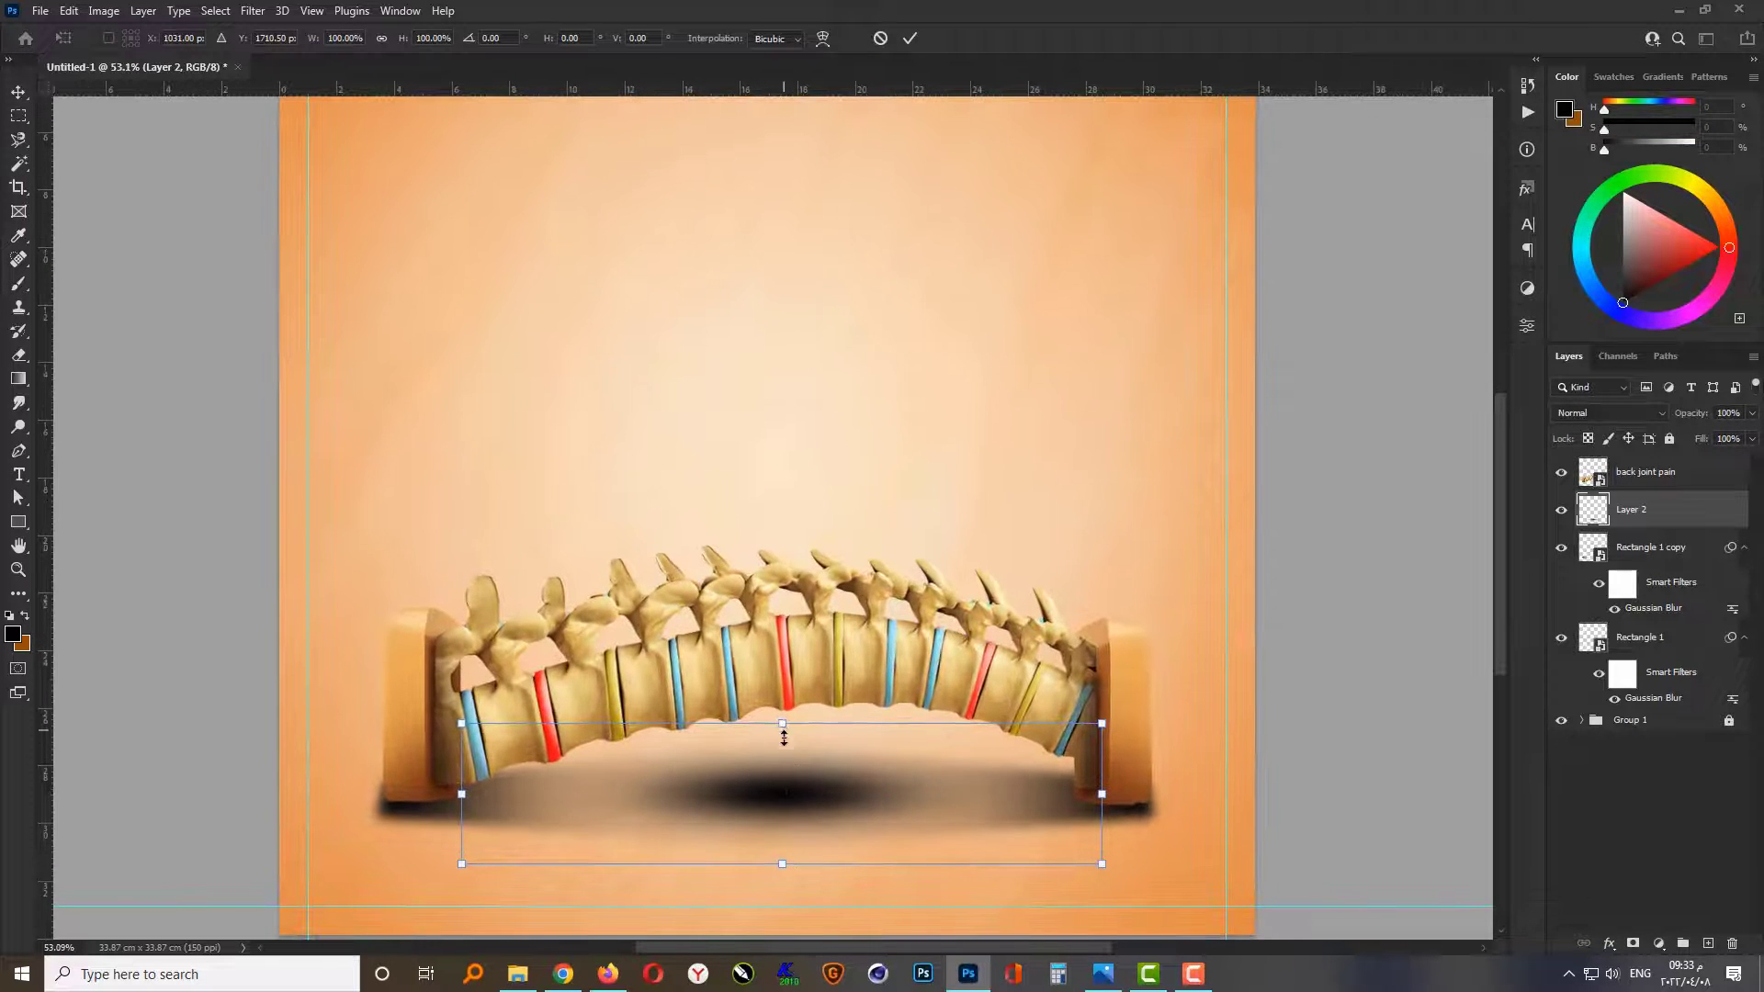
{"action": "left_click_drag", "start_coordinate": [784, 735], "coordinate": [783, 764]}
{"action": "scroll", "coordinate": [795, 855], "scroll_direction": "down", "scroll_amount": 2}
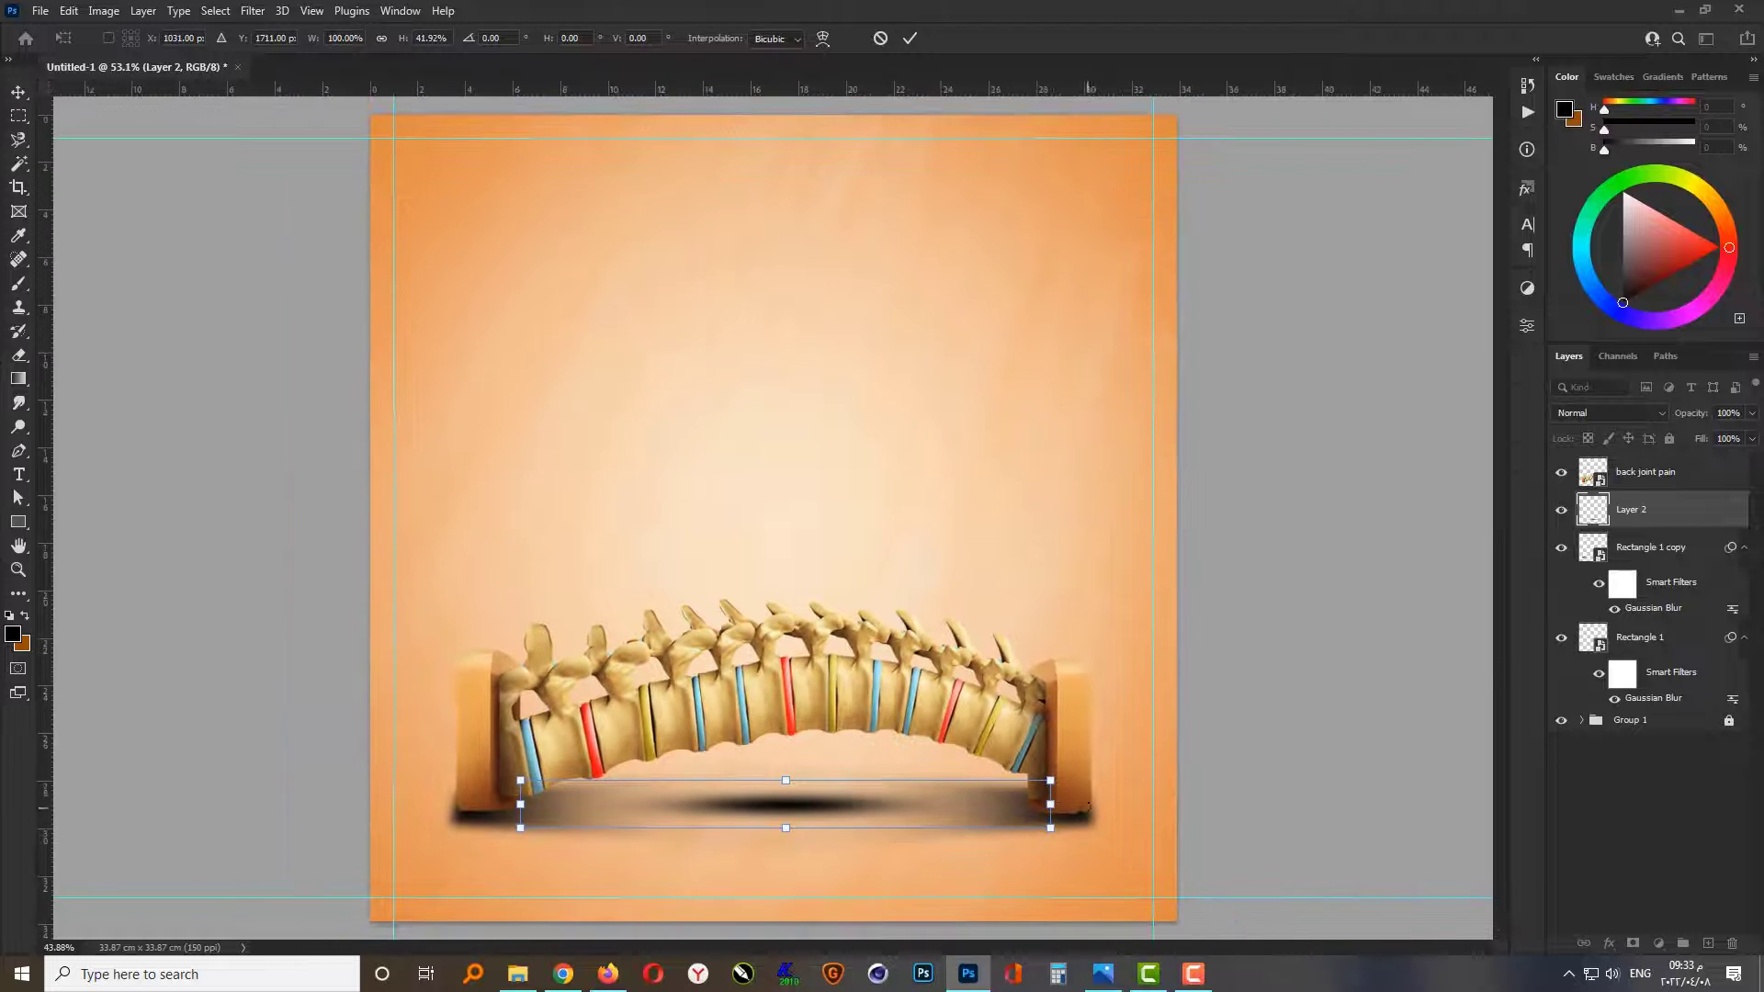
{"action": "left_click_drag", "start_coordinate": [1052, 812], "coordinate": [1241, 805]}
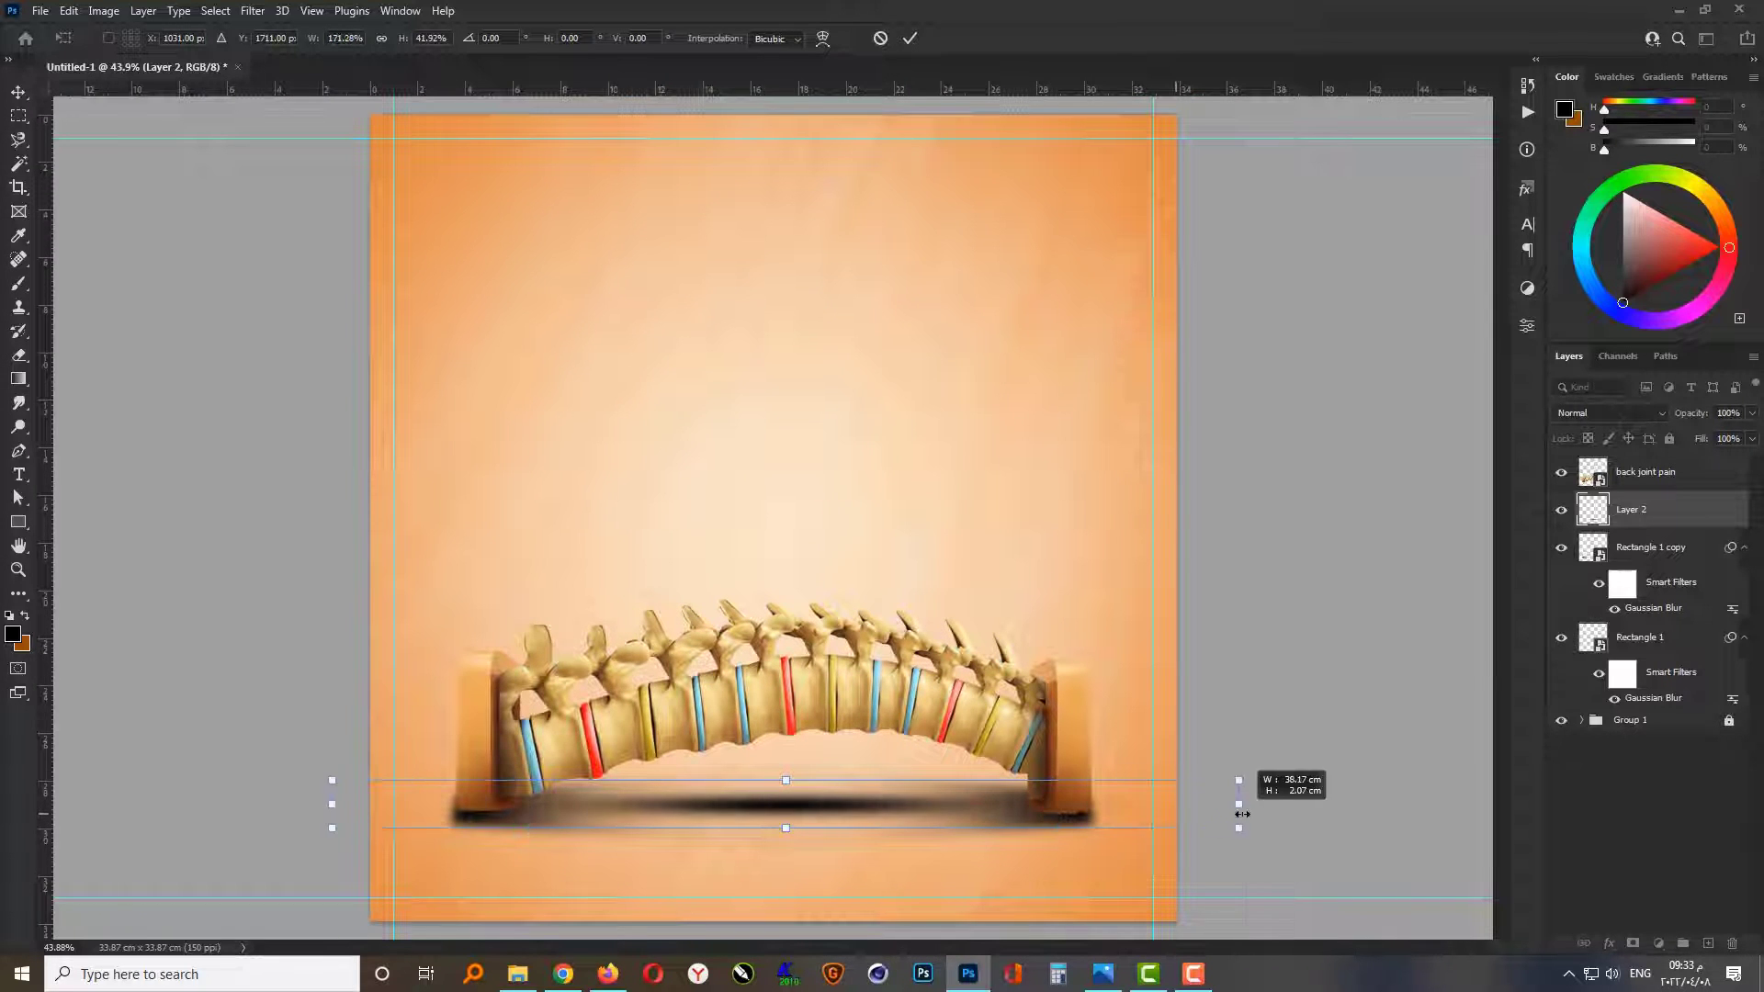
{"action": "left_click_drag", "start_coordinate": [858, 811], "coordinate": [858, 819]}
{"action": "key", "text": "Return"}
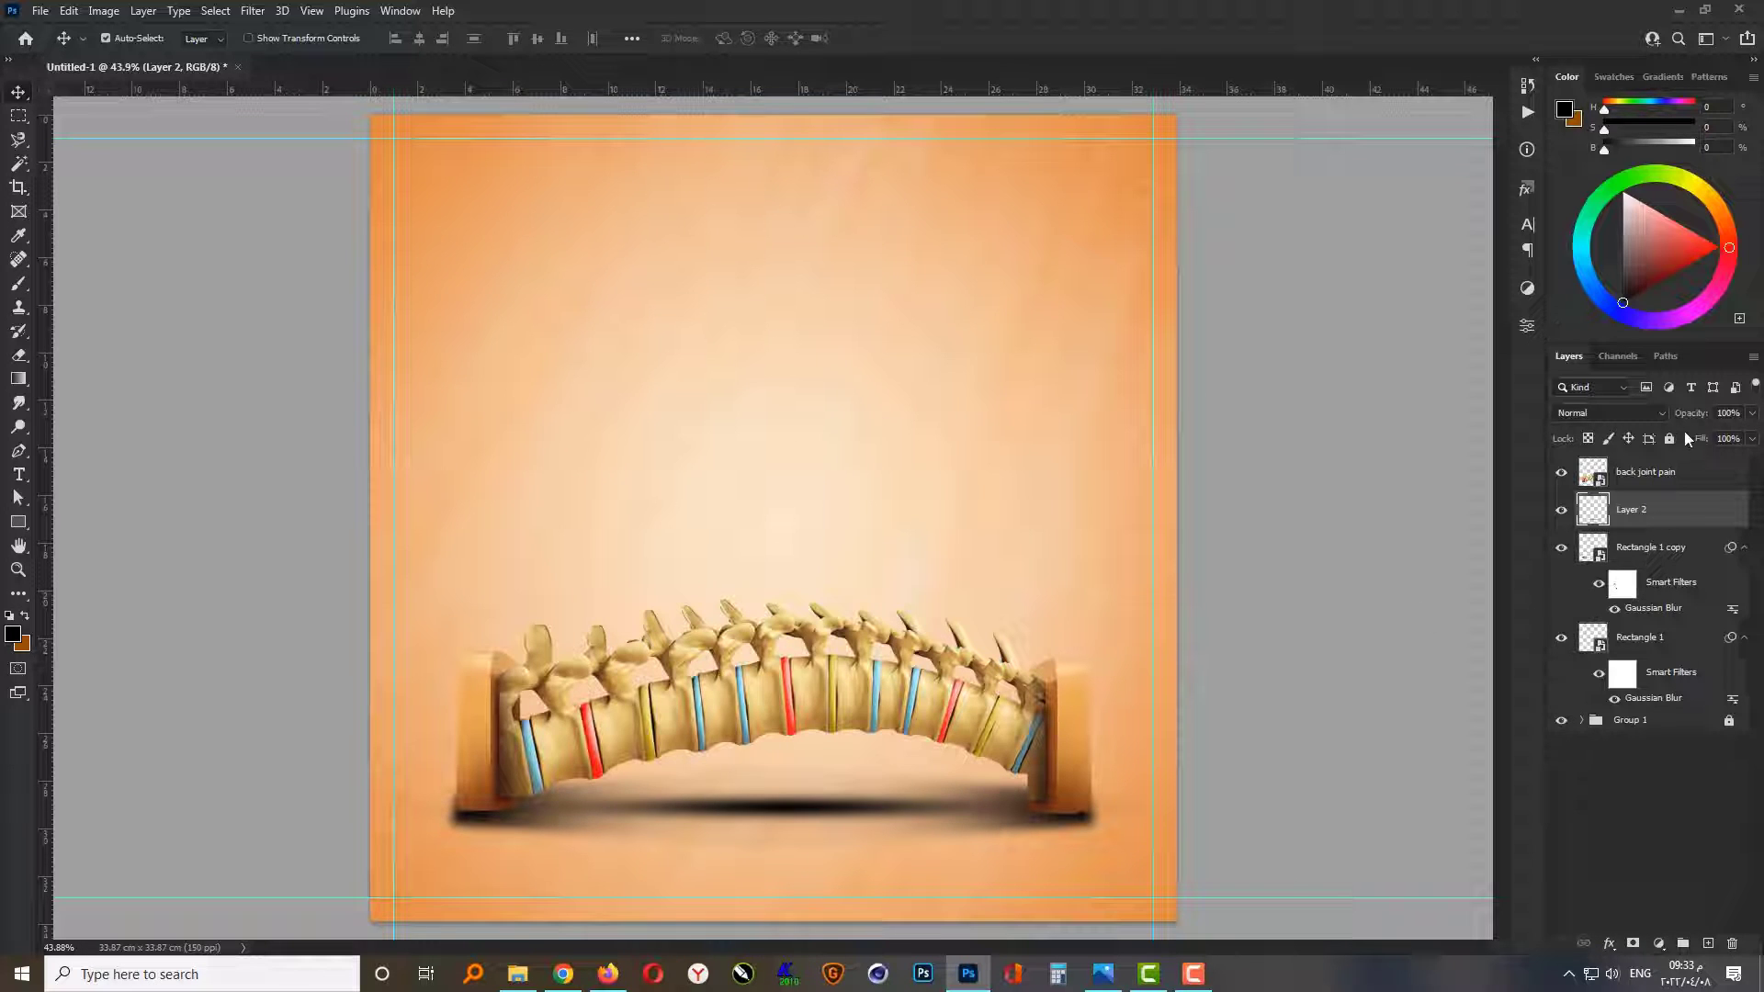
Step: Set the painted shadow layer's opacity to 30% and stretch it slightly taller
{"action": "type", "text": "30"}
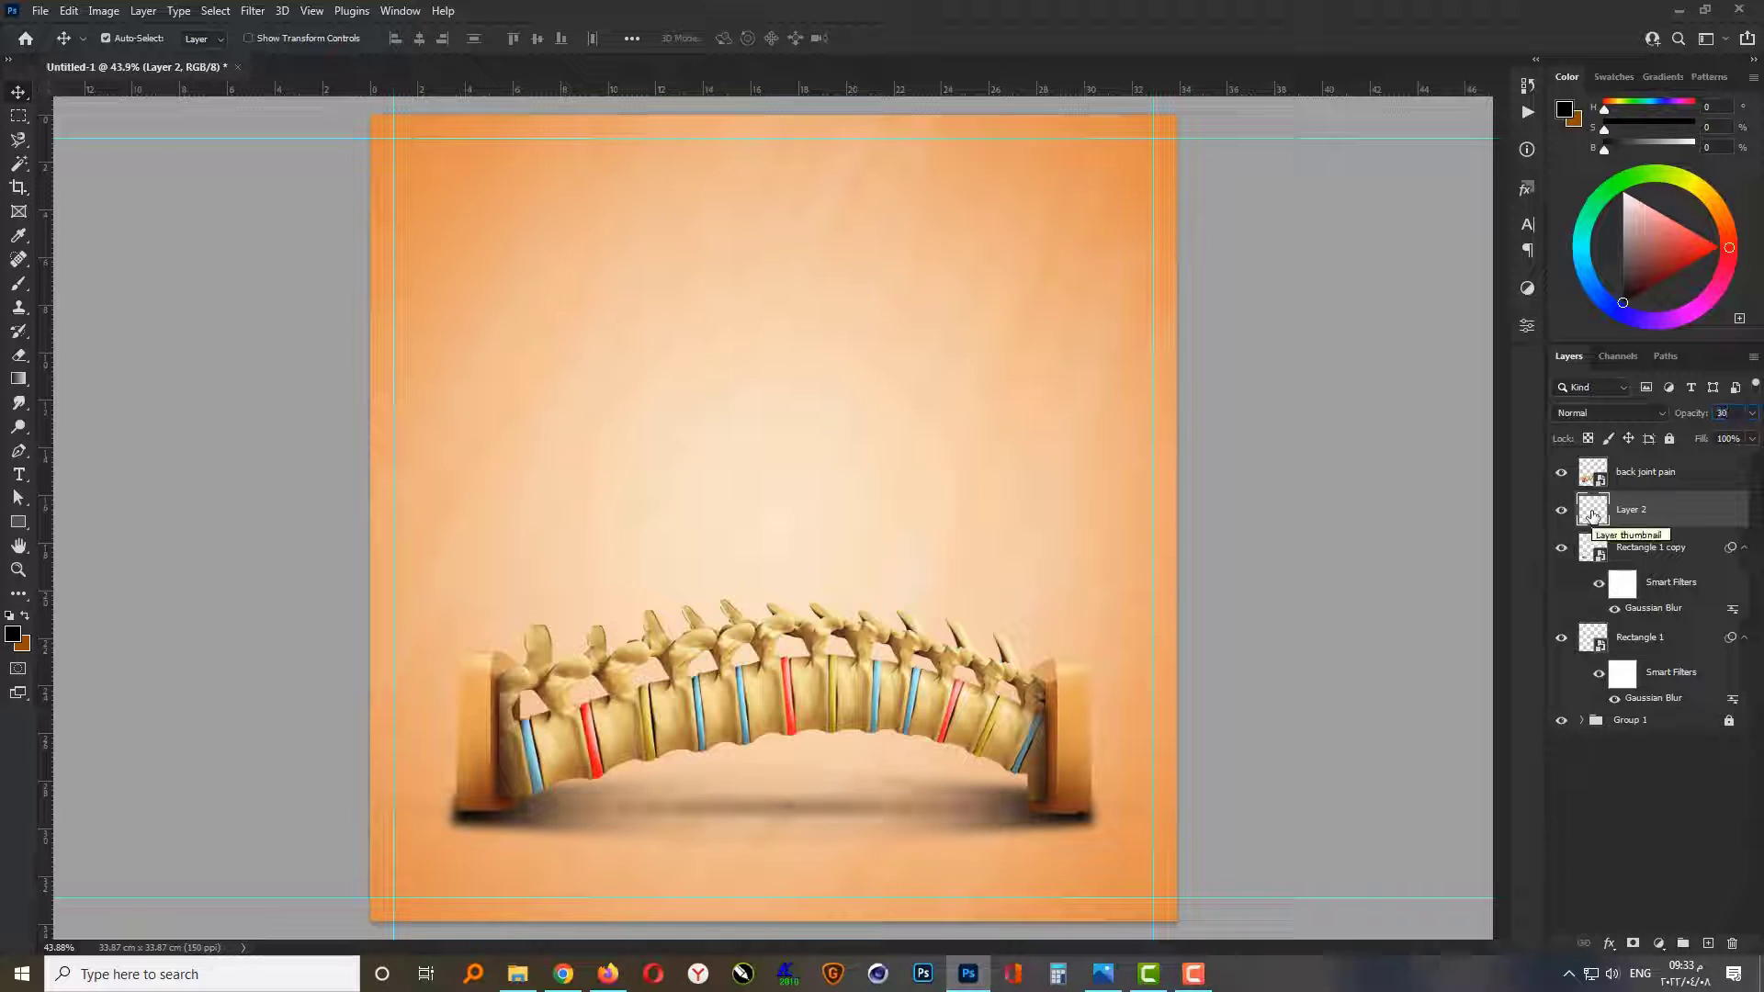
{"action": "key", "text": "ctrl+t"}
{"action": "left_click_drag", "start_coordinate": [786, 834], "coordinate": [787, 851]}
{"action": "key", "text": "Return"}
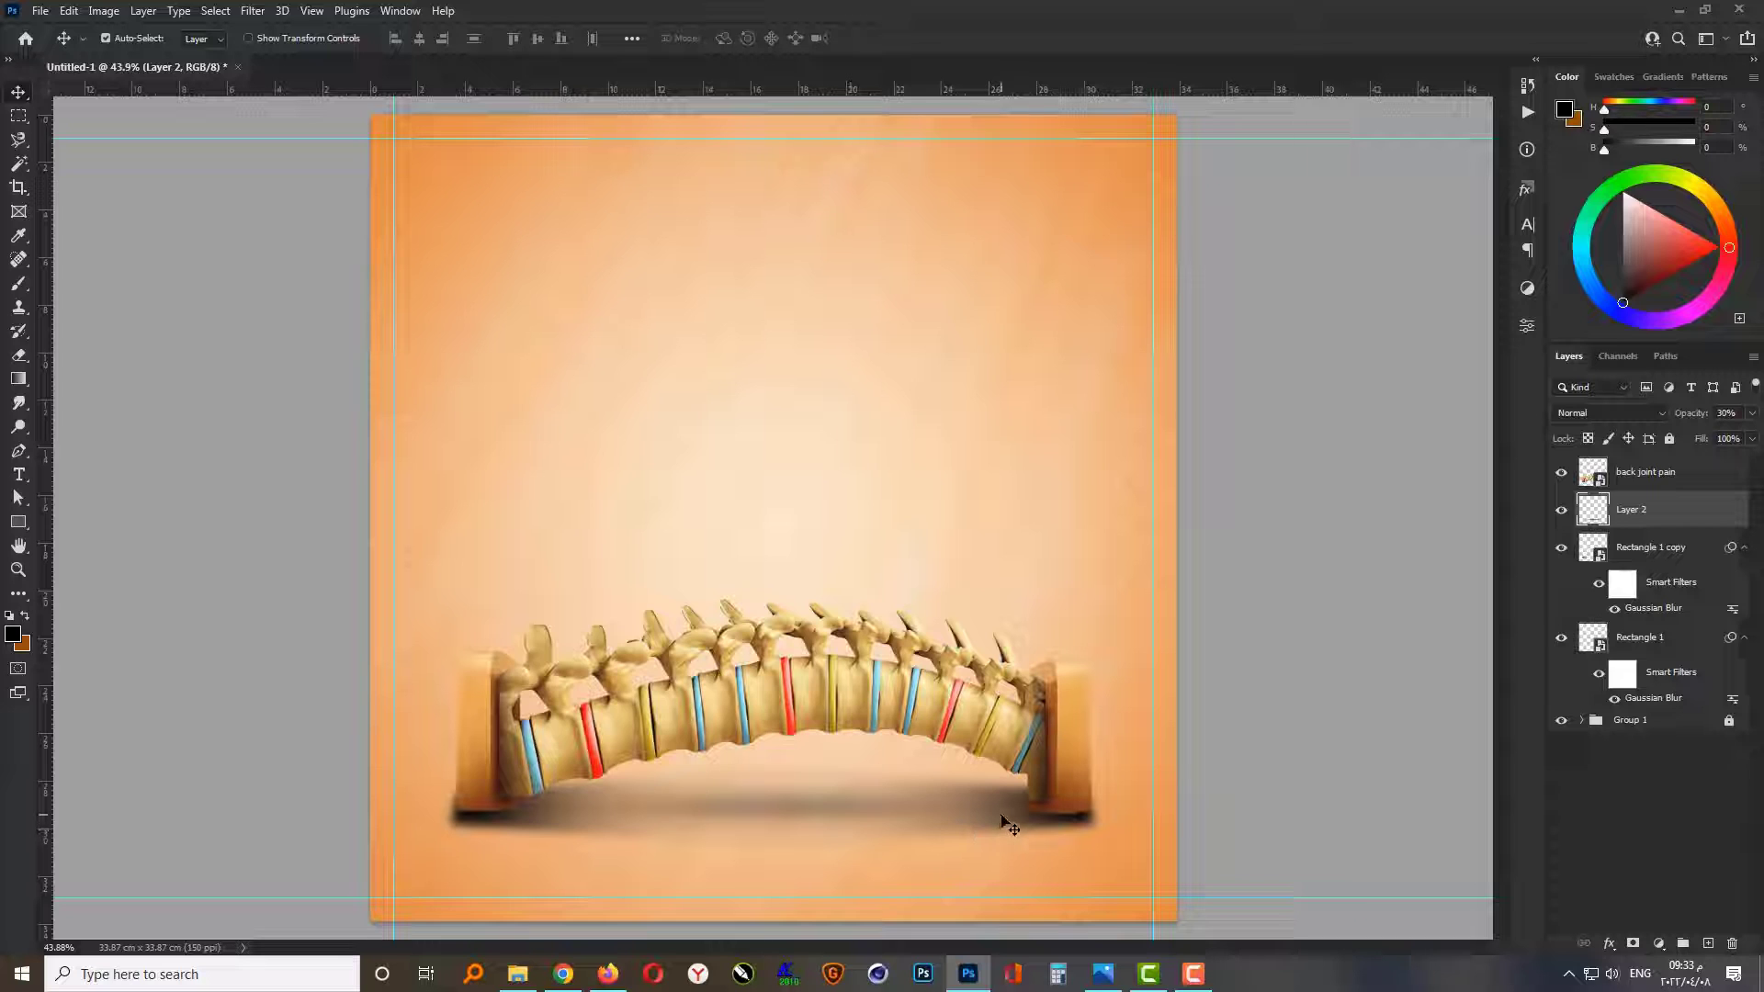
Step: Set the opacity of both blurred rectangle shadow layers to 80%
{"action": "left_click", "coordinate": [1687, 549]}
{"action": "left_click", "coordinate": [1666, 638], "text": "shift"}
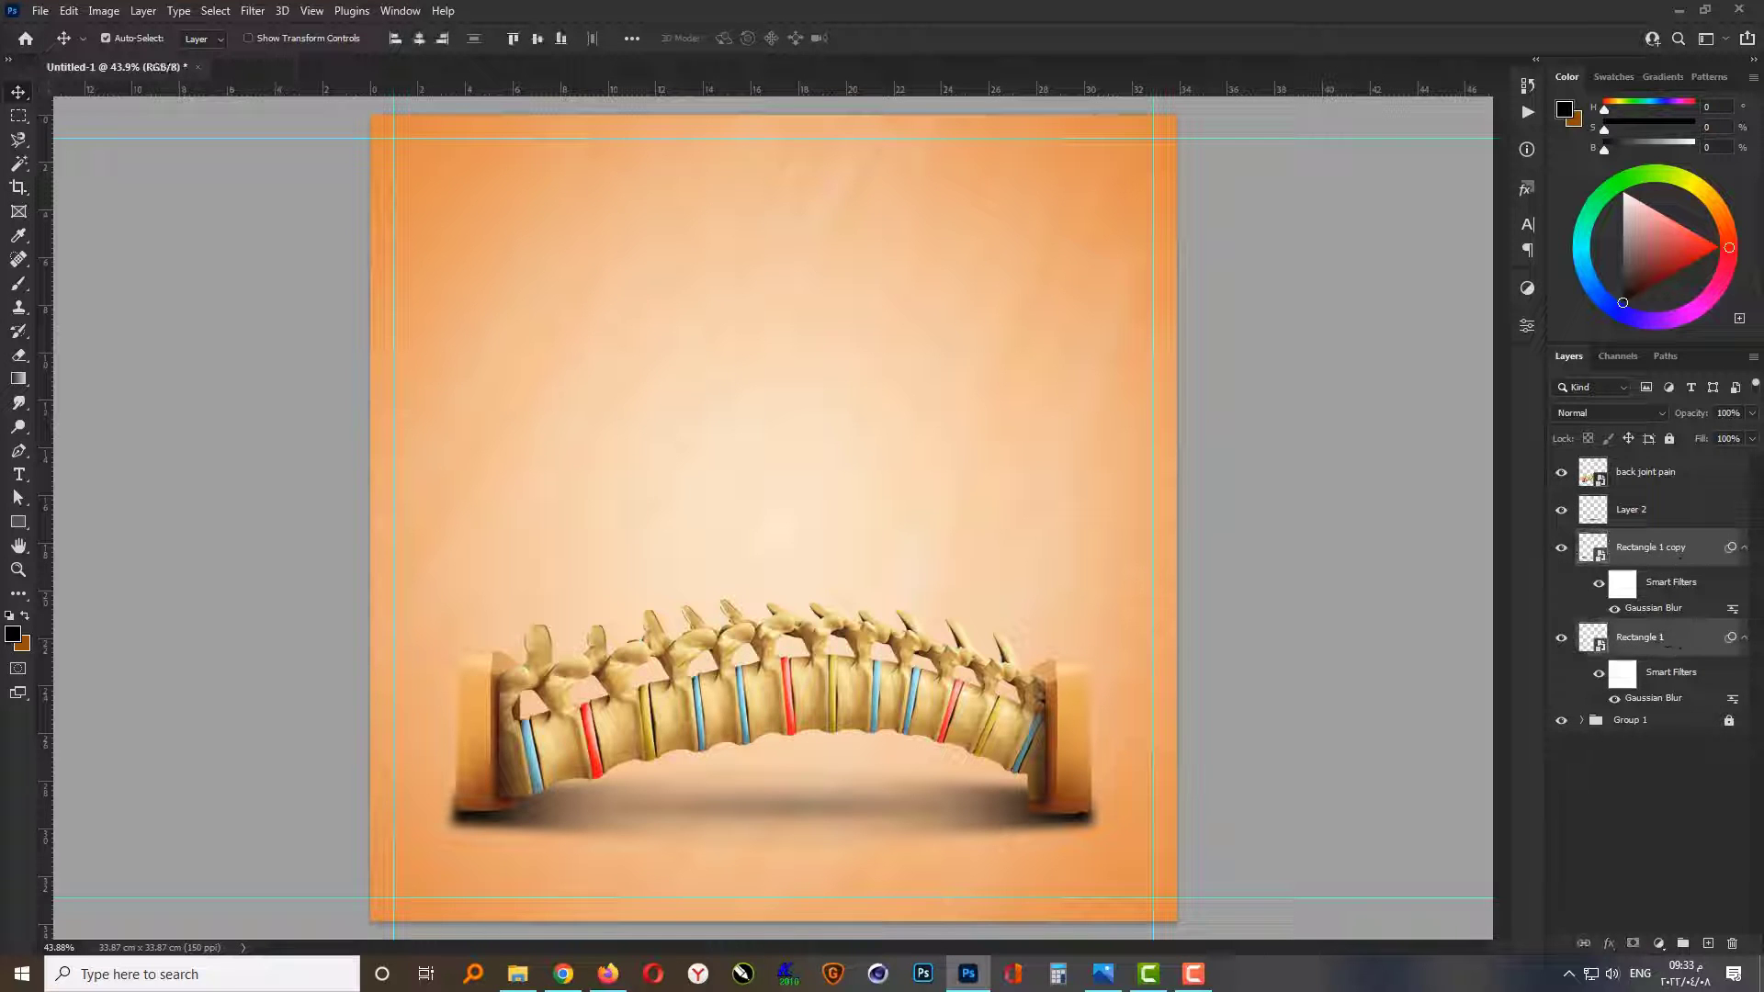
{"action": "key", "text": "Return"}
{"action": "type", "text": "80"}
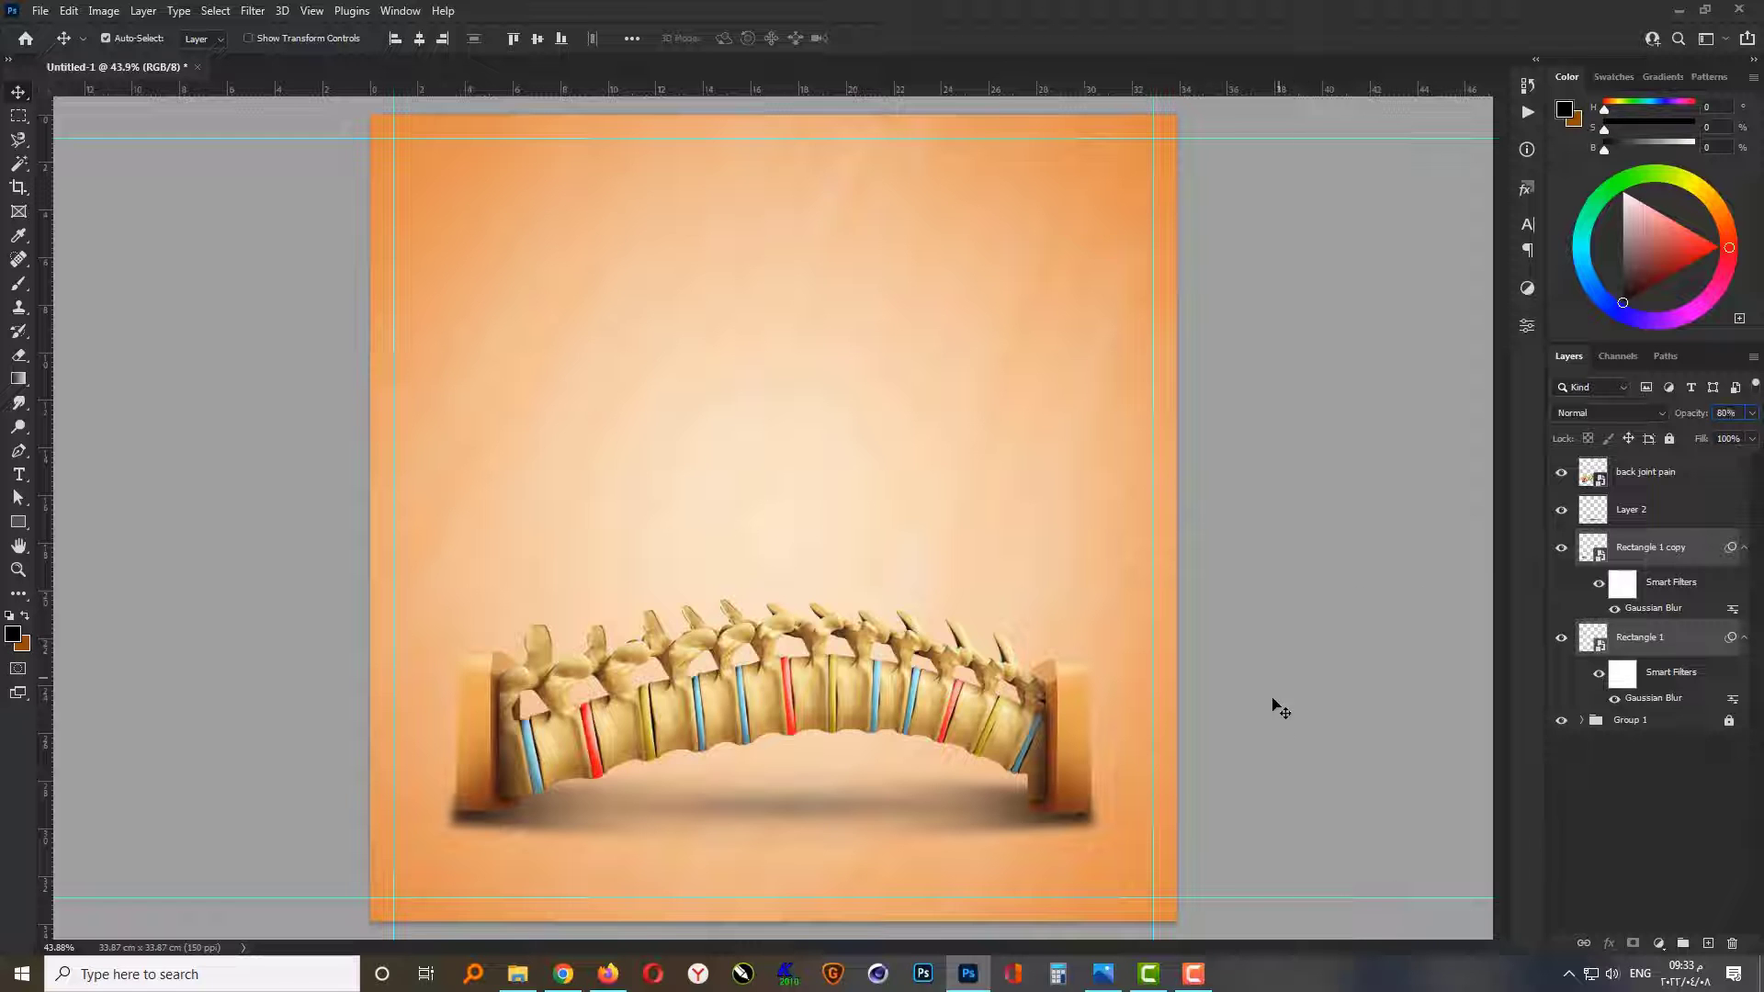
{"action": "left_click", "coordinate": [1279, 796]}
{"action": "scroll", "coordinate": [838, 890], "scroll_direction": "up", "scroll_amount": 2}
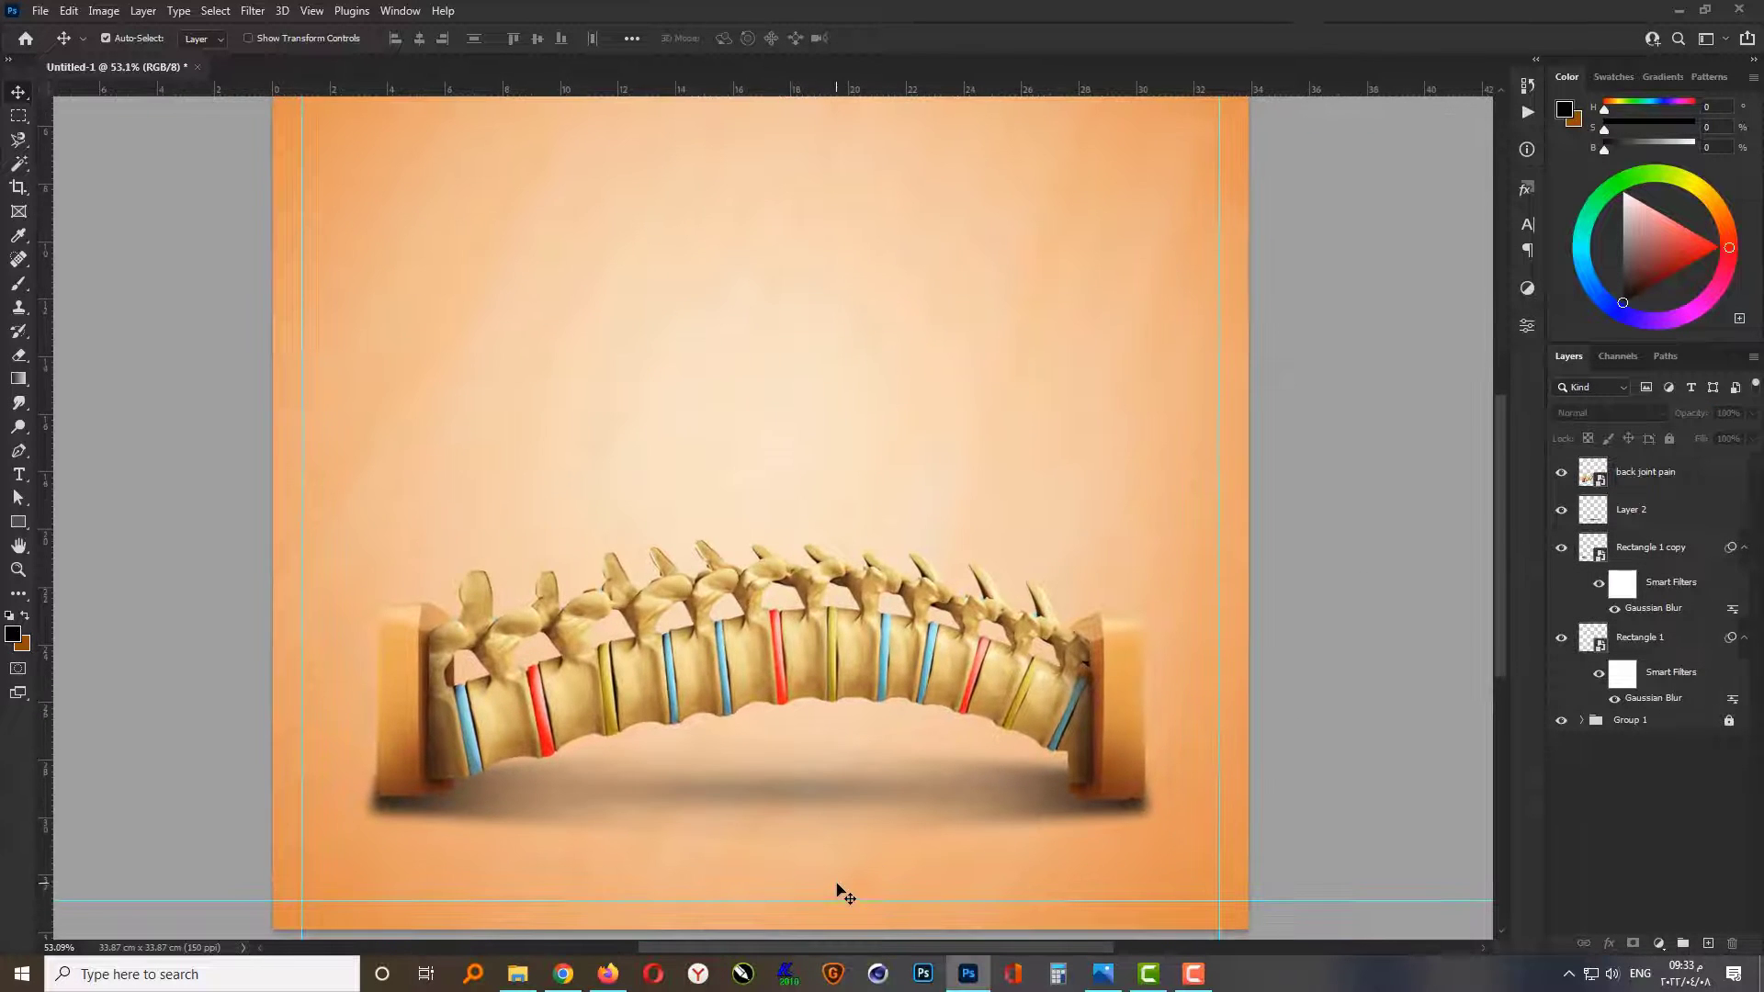
Step: Place the back-pain photo of the man from the file folder into the design and move its layer below the spine image
{"action": "left_click", "coordinate": [517, 974]}
{"action": "left_click_drag", "start_coordinate": [899, 183], "coordinate": [874, 349]}
{"action": "key", "text": "Return"}
{"action": "left_click_drag", "start_coordinate": [1644, 471], "coordinate": [1644, 528]}
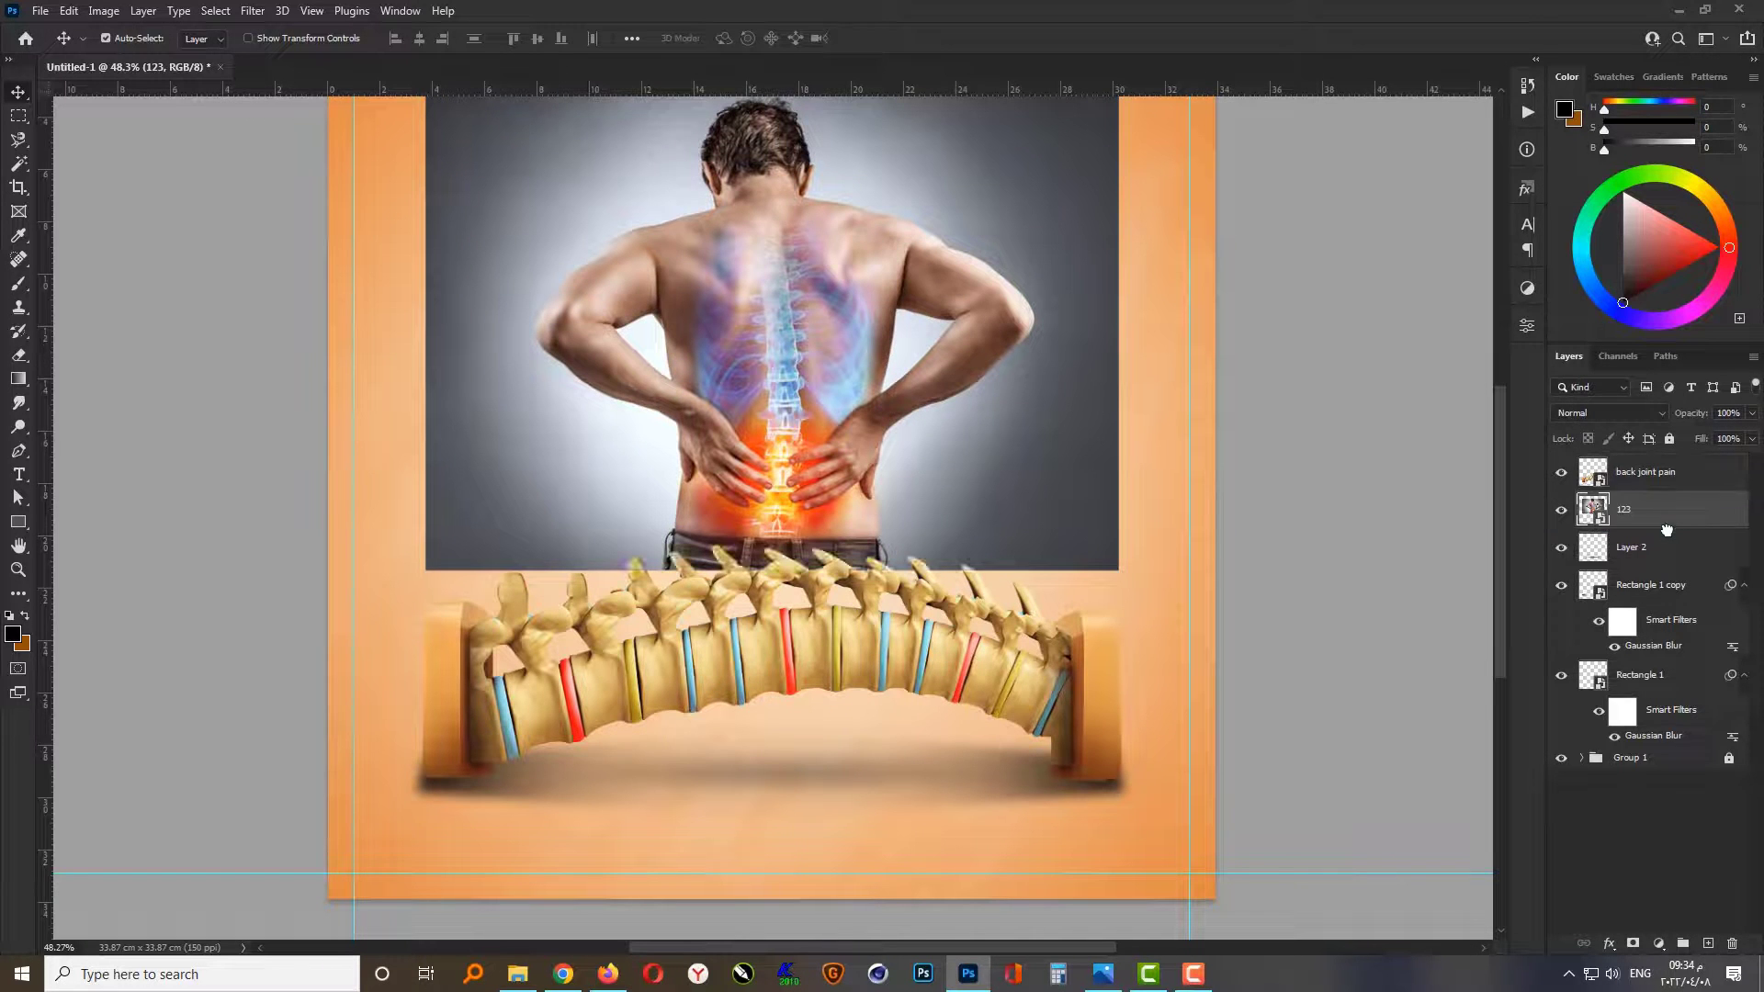
{"action": "scroll", "coordinate": [923, 721], "scroll_direction": "down", "scroll_amount": 2}
{"action": "scroll", "coordinate": [795, 491], "scroll_direction": "up", "scroll_amount": 3}
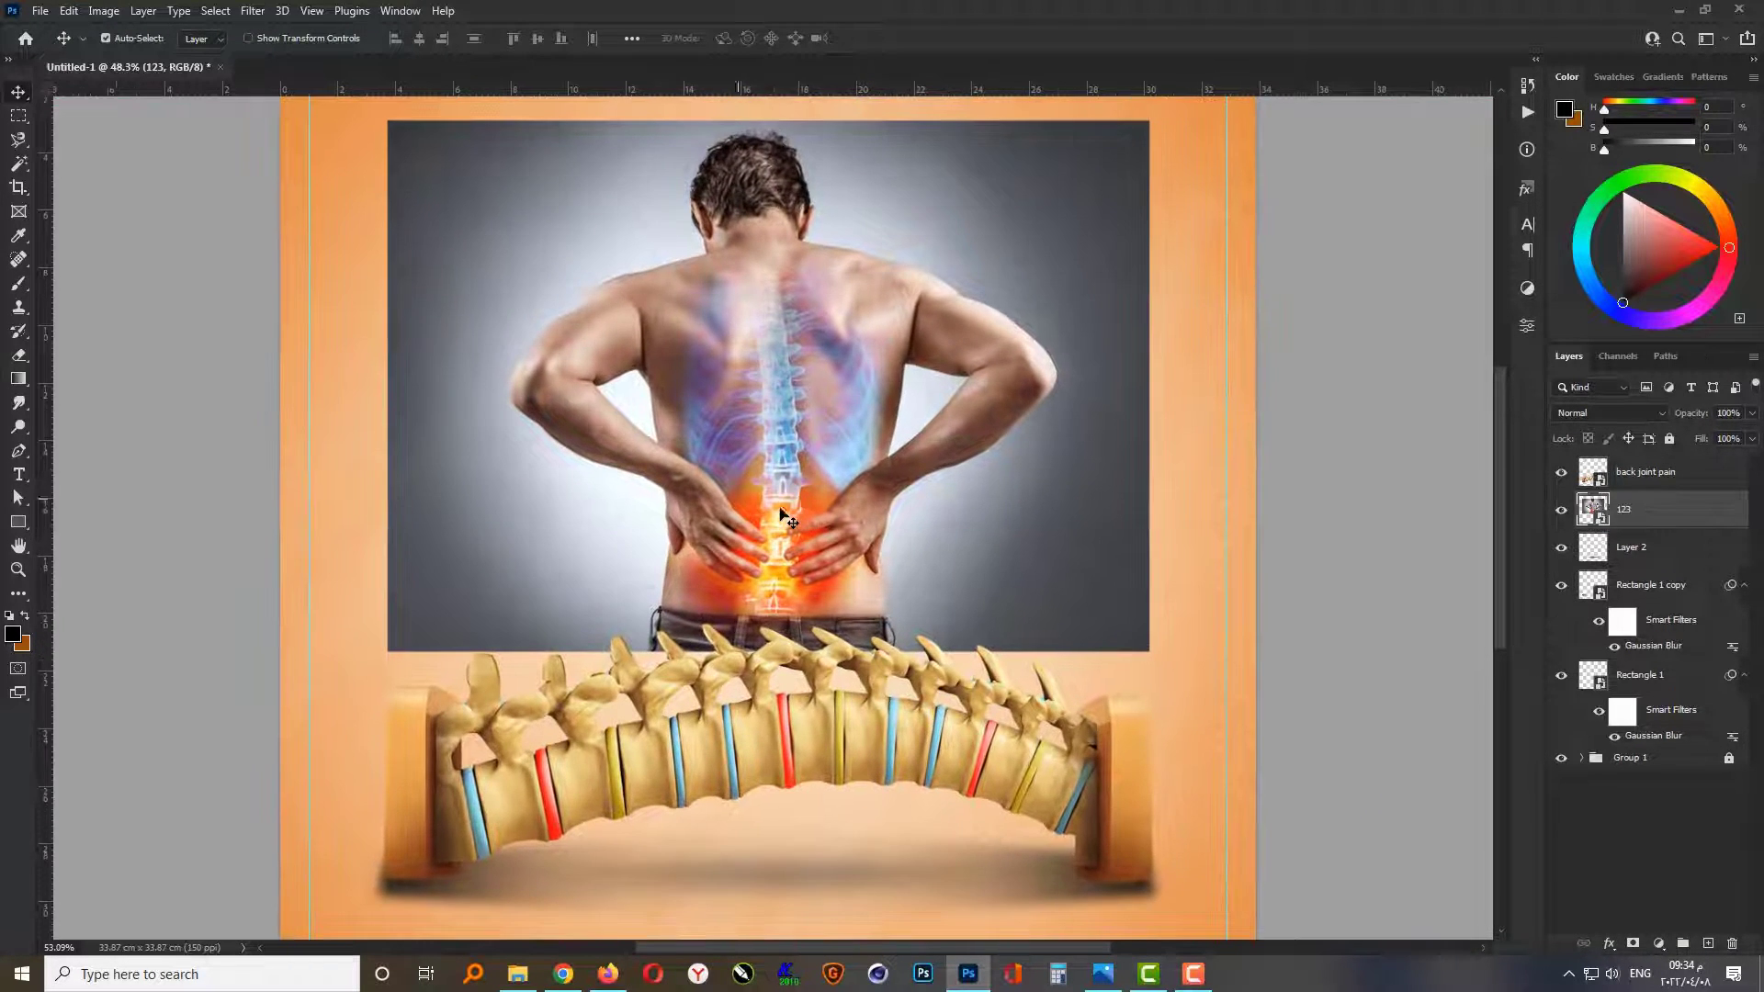
Step: Scale the man's photo to about 91% and center it horizontally so its lower edge sits behind the spine
{"action": "left_click_drag", "start_coordinate": [775, 519], "coordinate": [776, 538]}
{"action": "key", "text": "ctrl+t"}
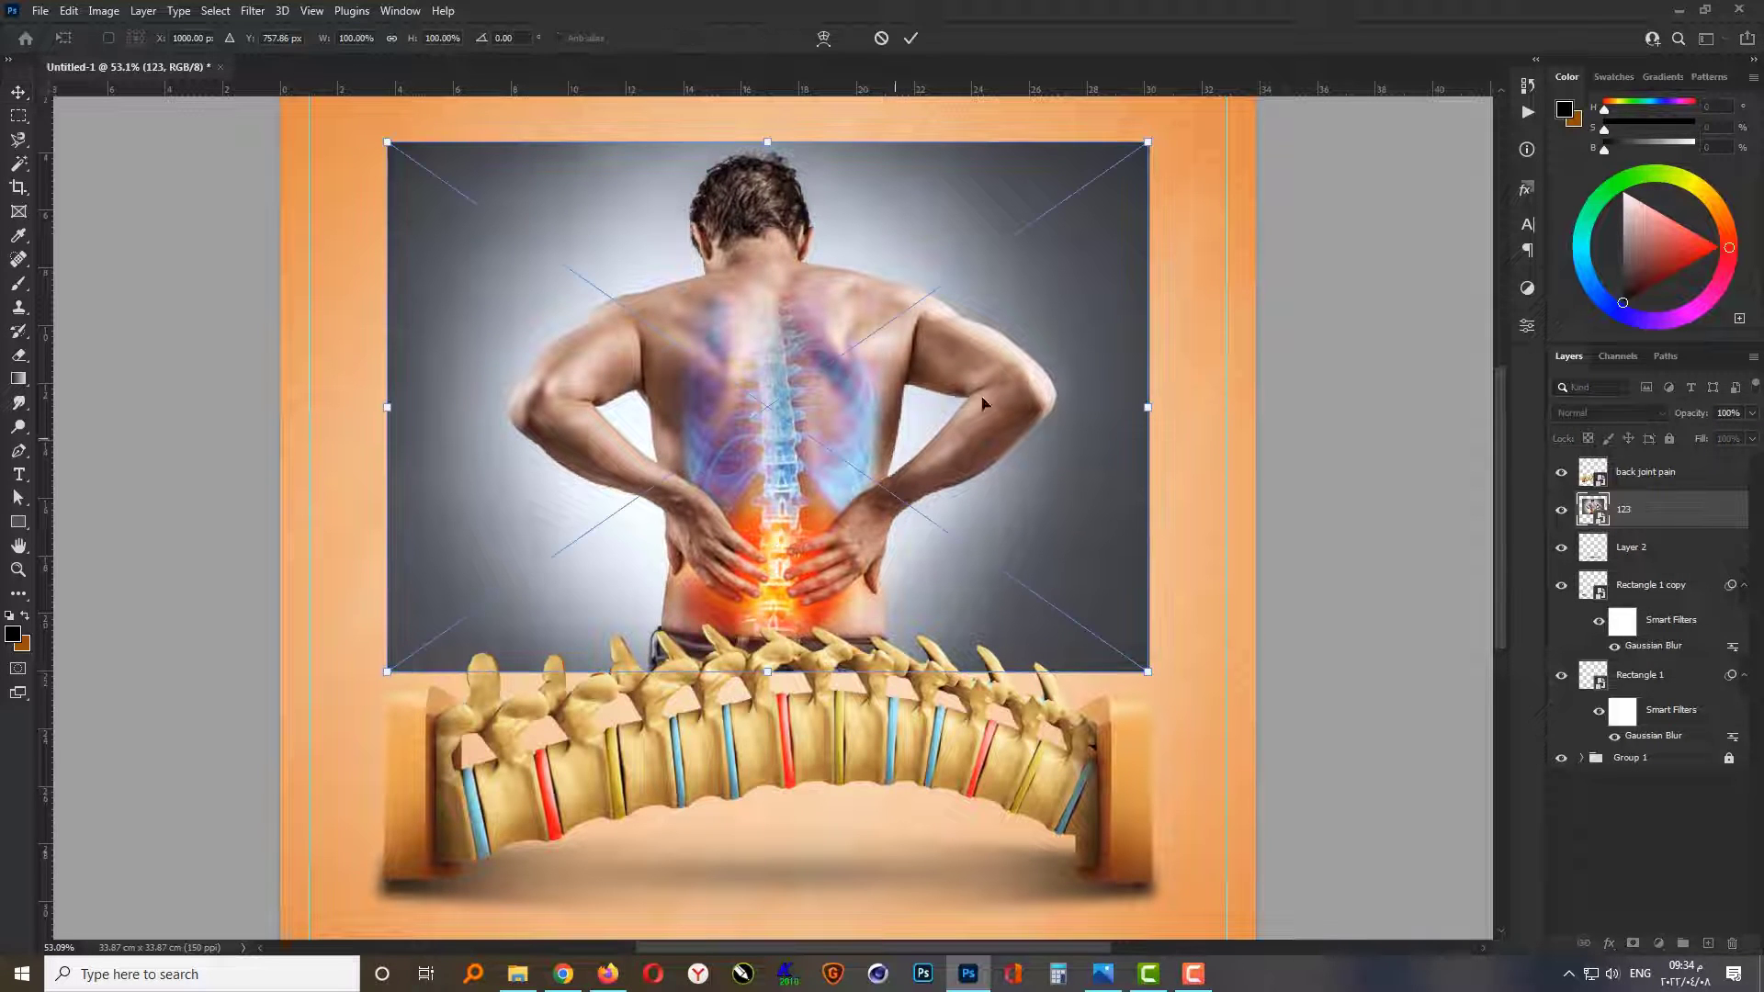
{"action": "left_click_drag", "start_coordinate": [1147, 143], "coordinate": [1114, 167]}
{"action": "left_click_drag", "start_coordinate": [931, 405], "coordinate": [929, 423]}
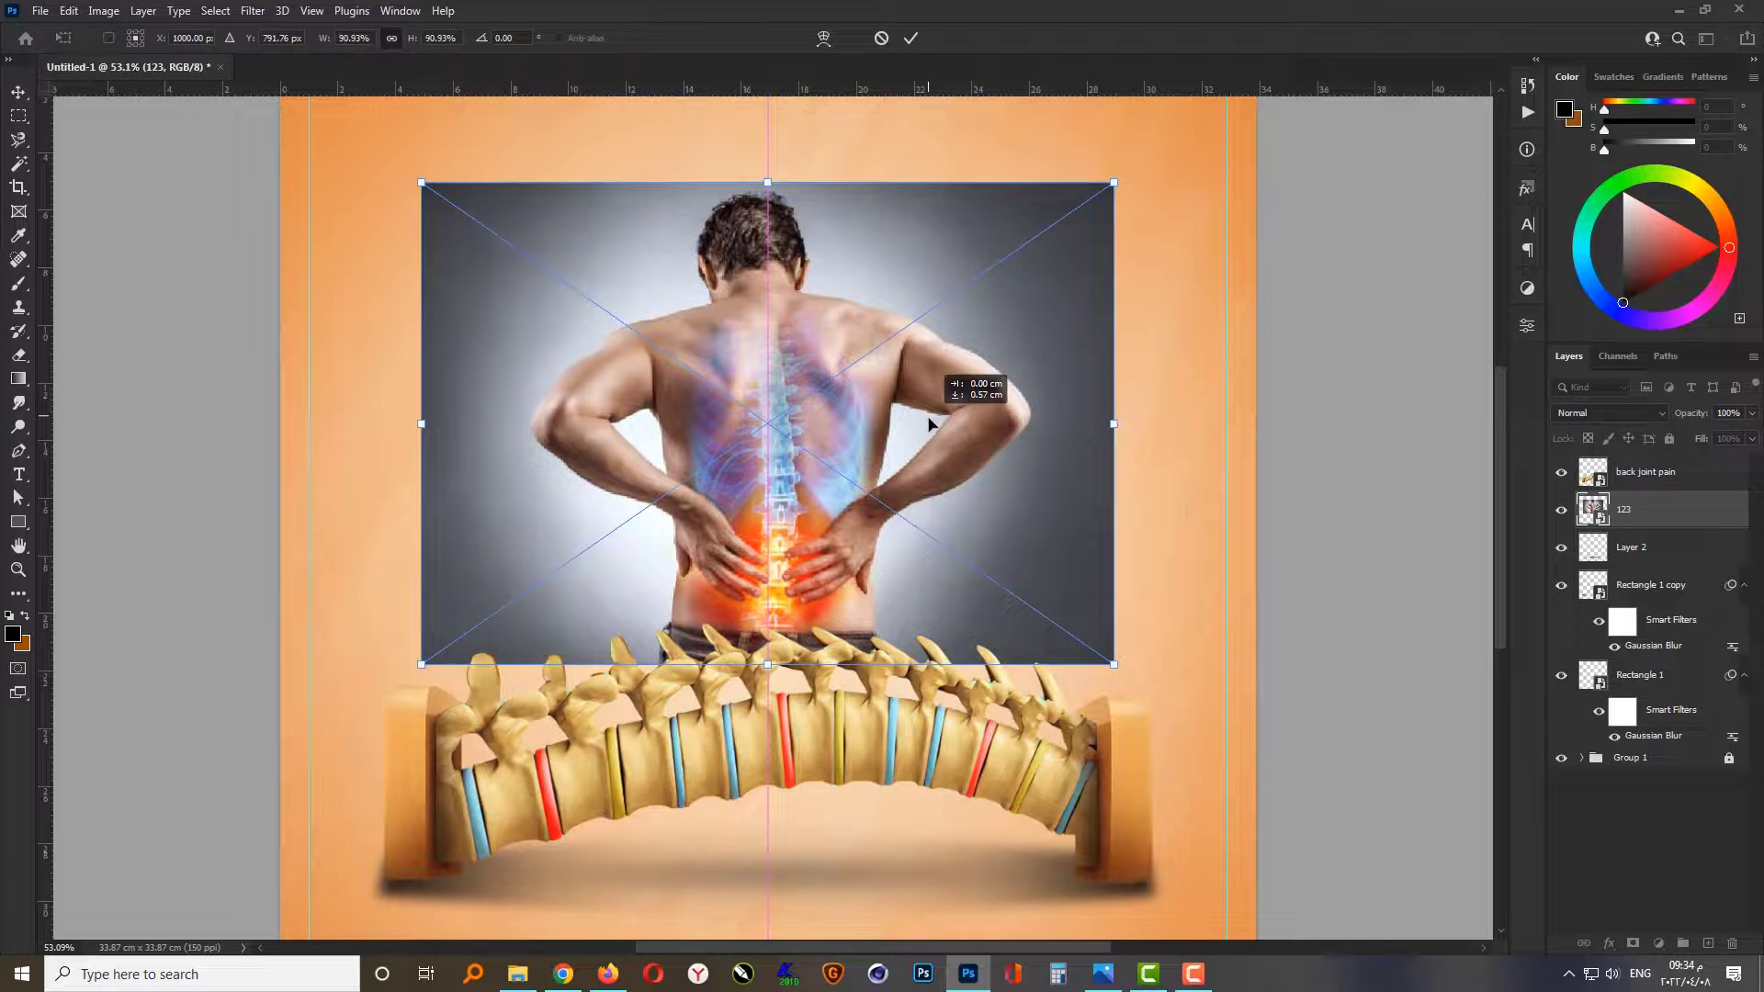
{"action": "key", "text": "Return"}
{"action": "scroll", "coordinate": [1016, 539], "scroll_direction": "down", "scroll_amount": 1}
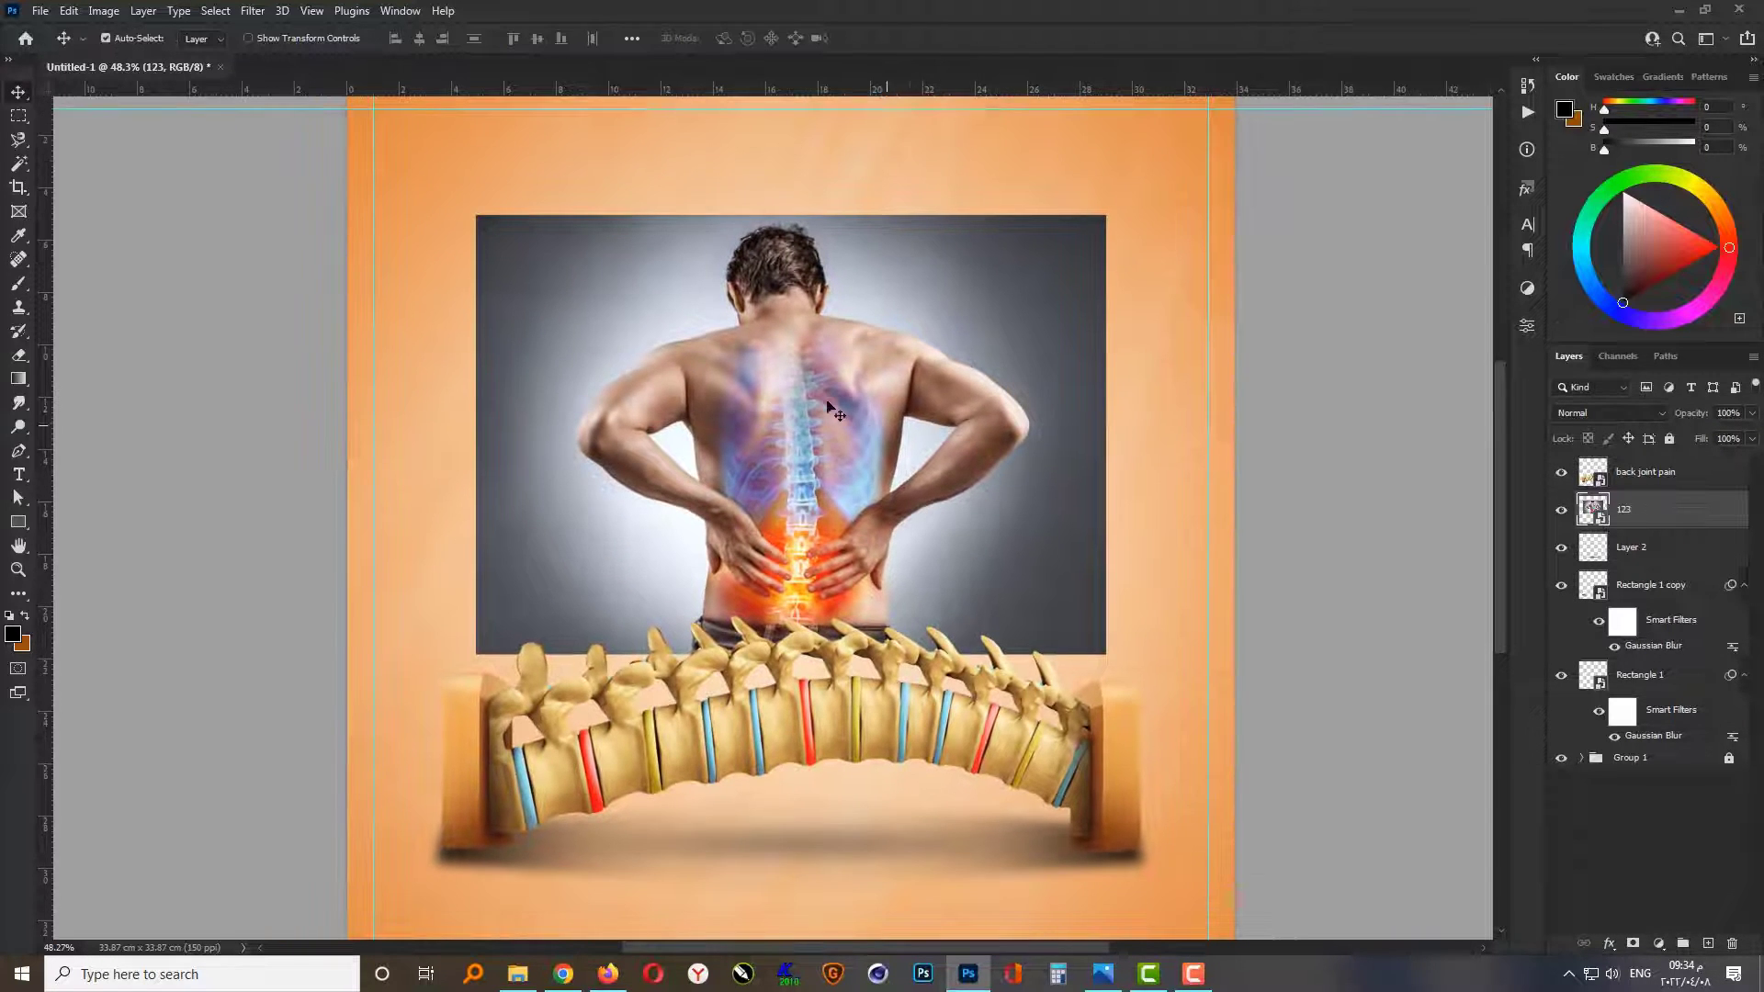
Step: Select the man with the Object Selection tool and mask out the photo's gray background
{"action": "left_click", "coordinate": [19, 163]}
{"action": "left_click", "coordinate": [92, 163]}
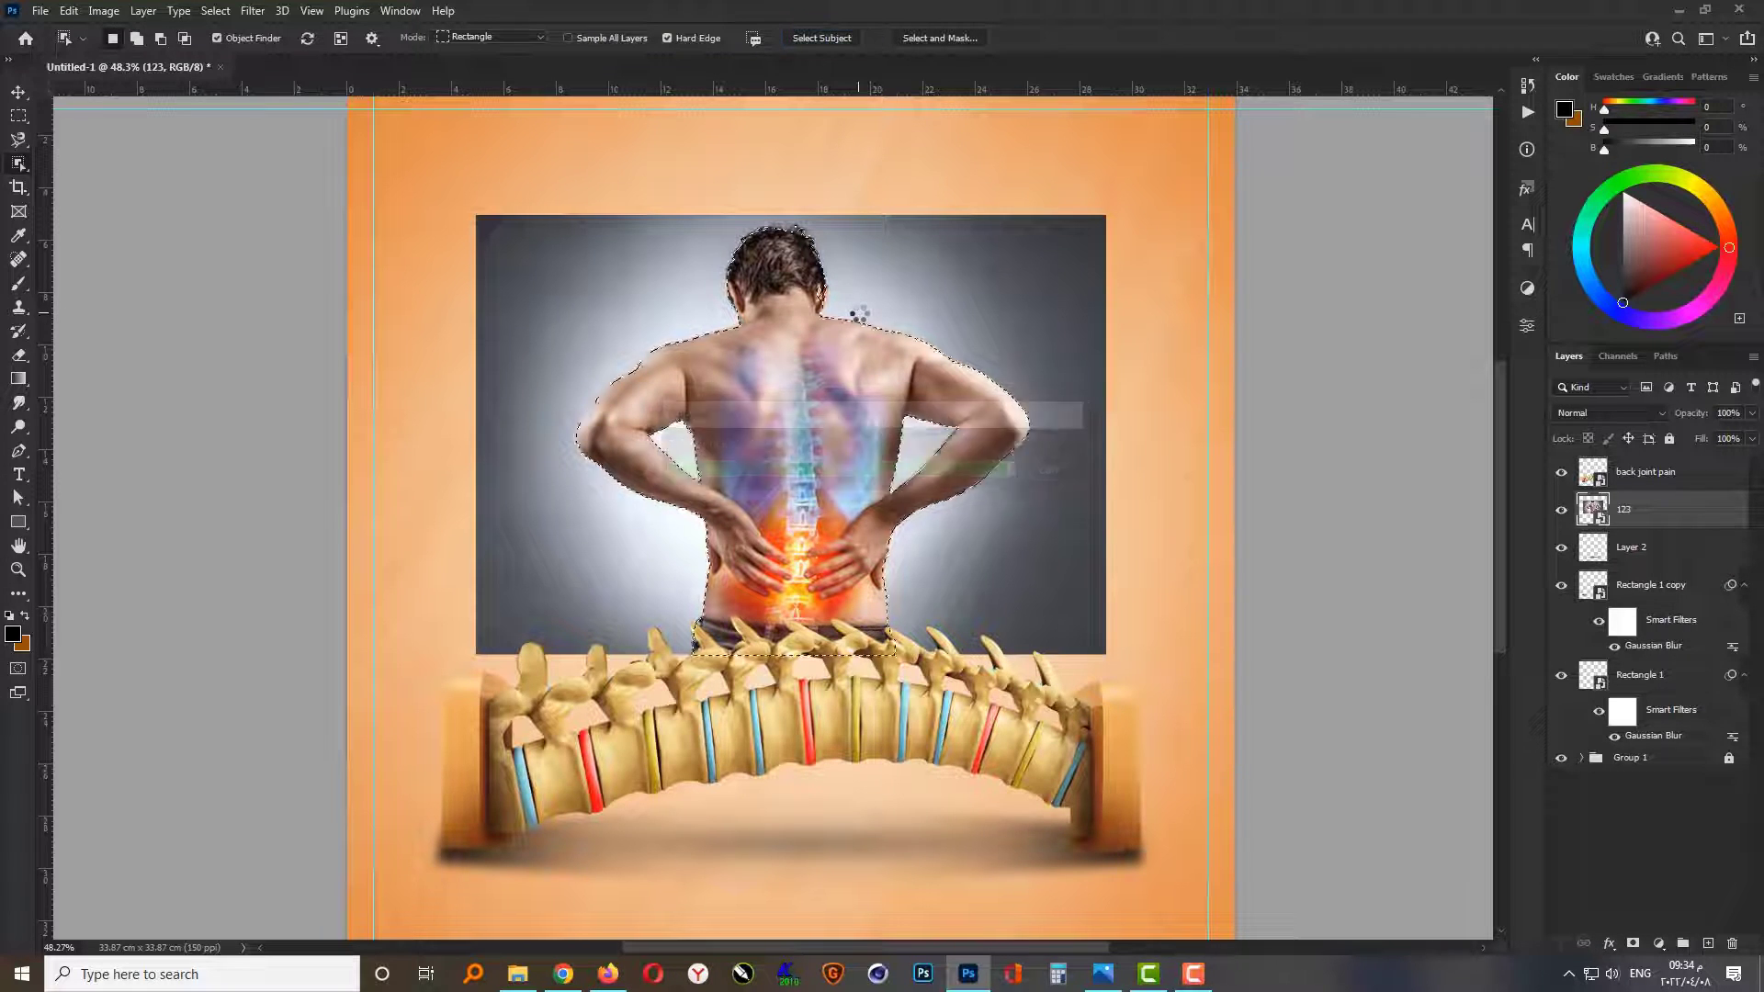
{"action": "scroll", "coordinate": [827, 303], "scroll_direction": "up", "scroll_amount": 3}
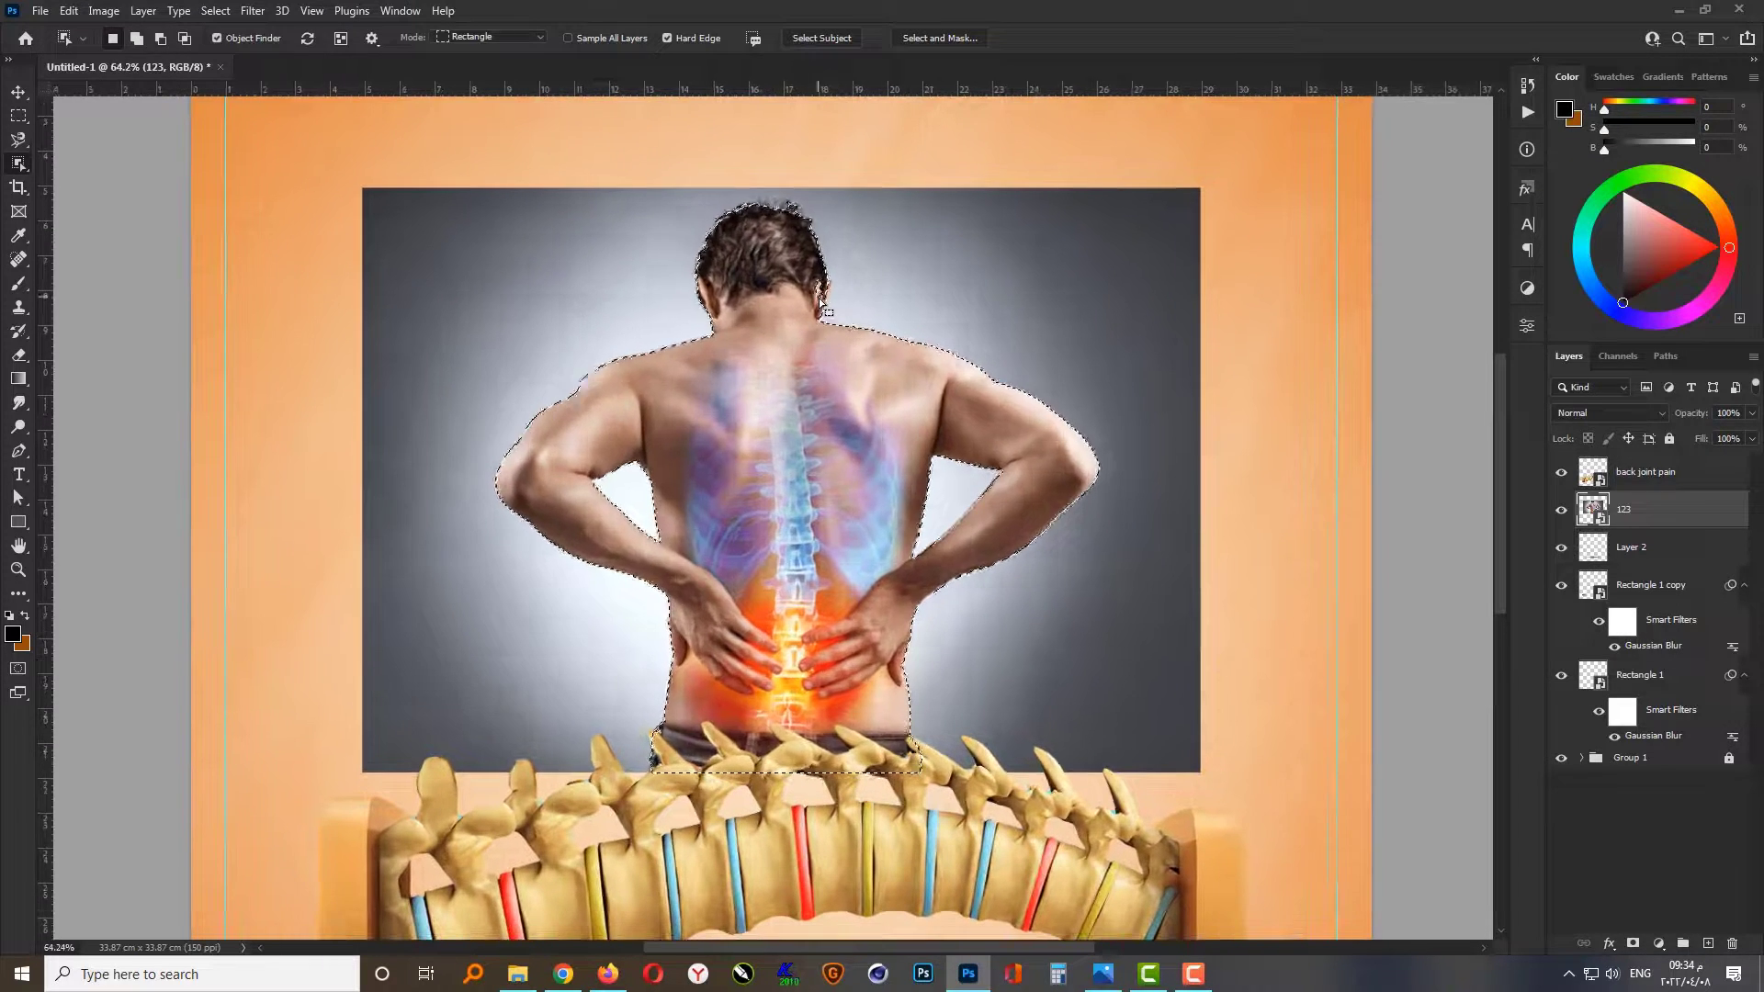
{"action": "left_click", "coordinate": [1633, 943]}
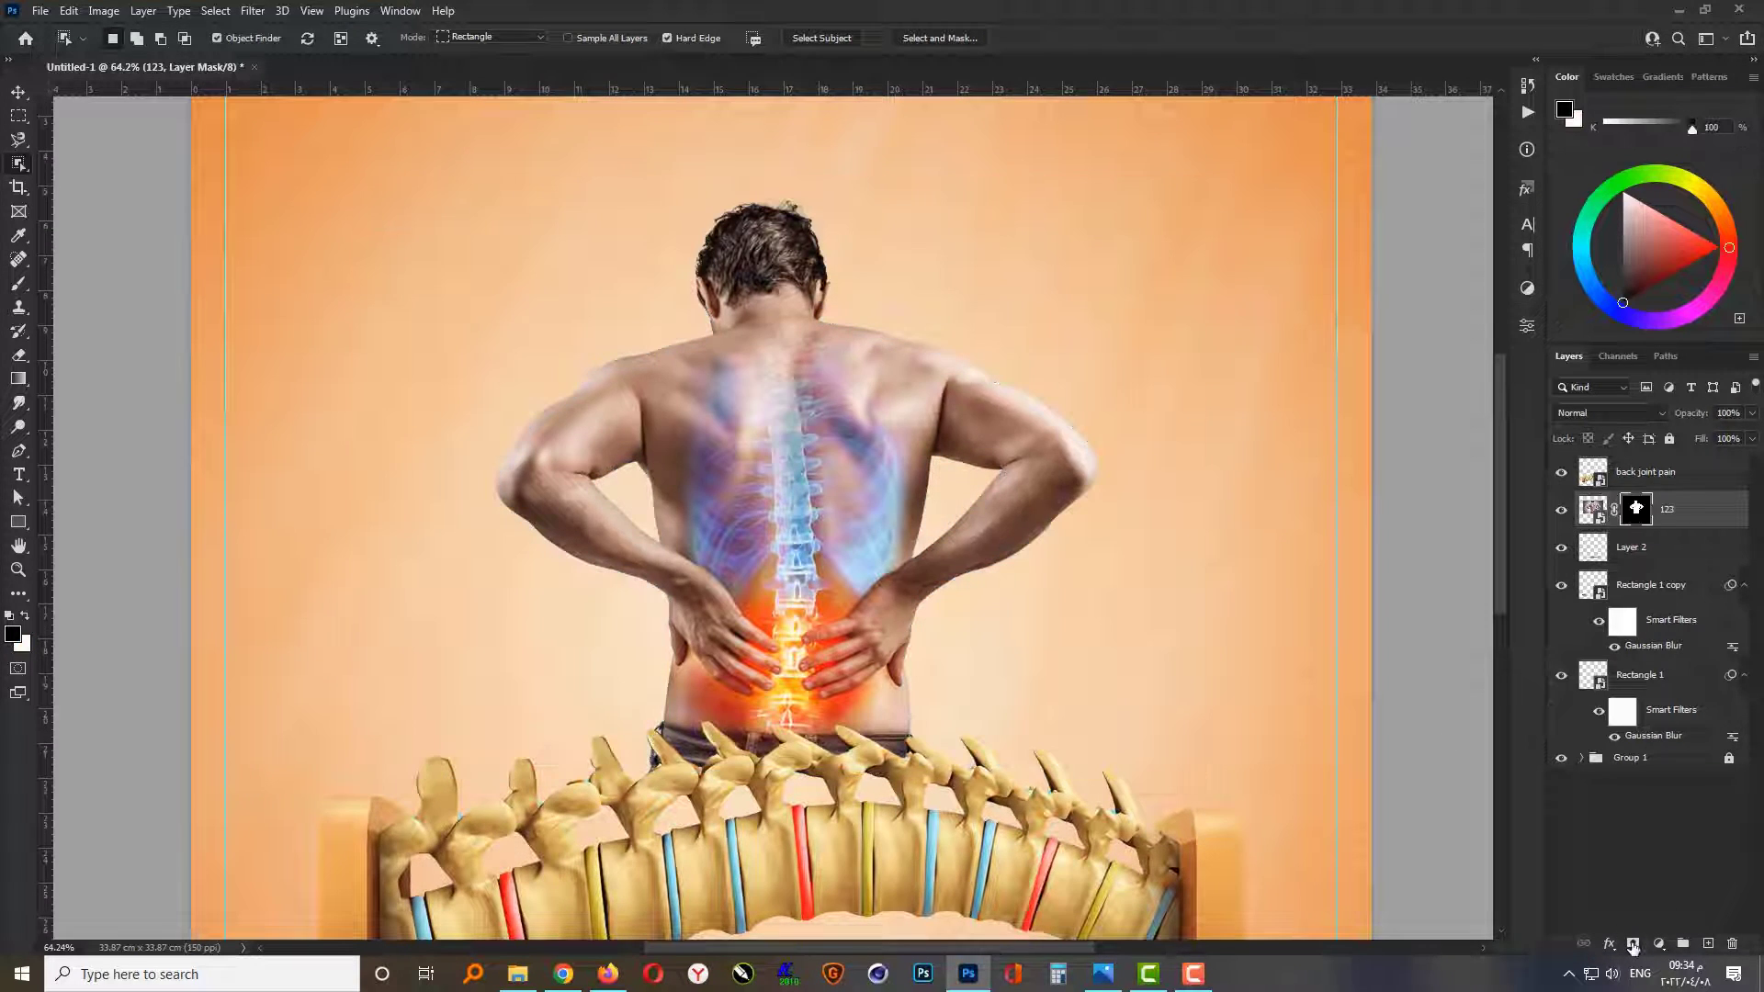
{"action": "scroll", "coordinate": [933, 706], "scroll_direction": "down", "scroll_amount": 3}
{"action": "key", "text": "v"}
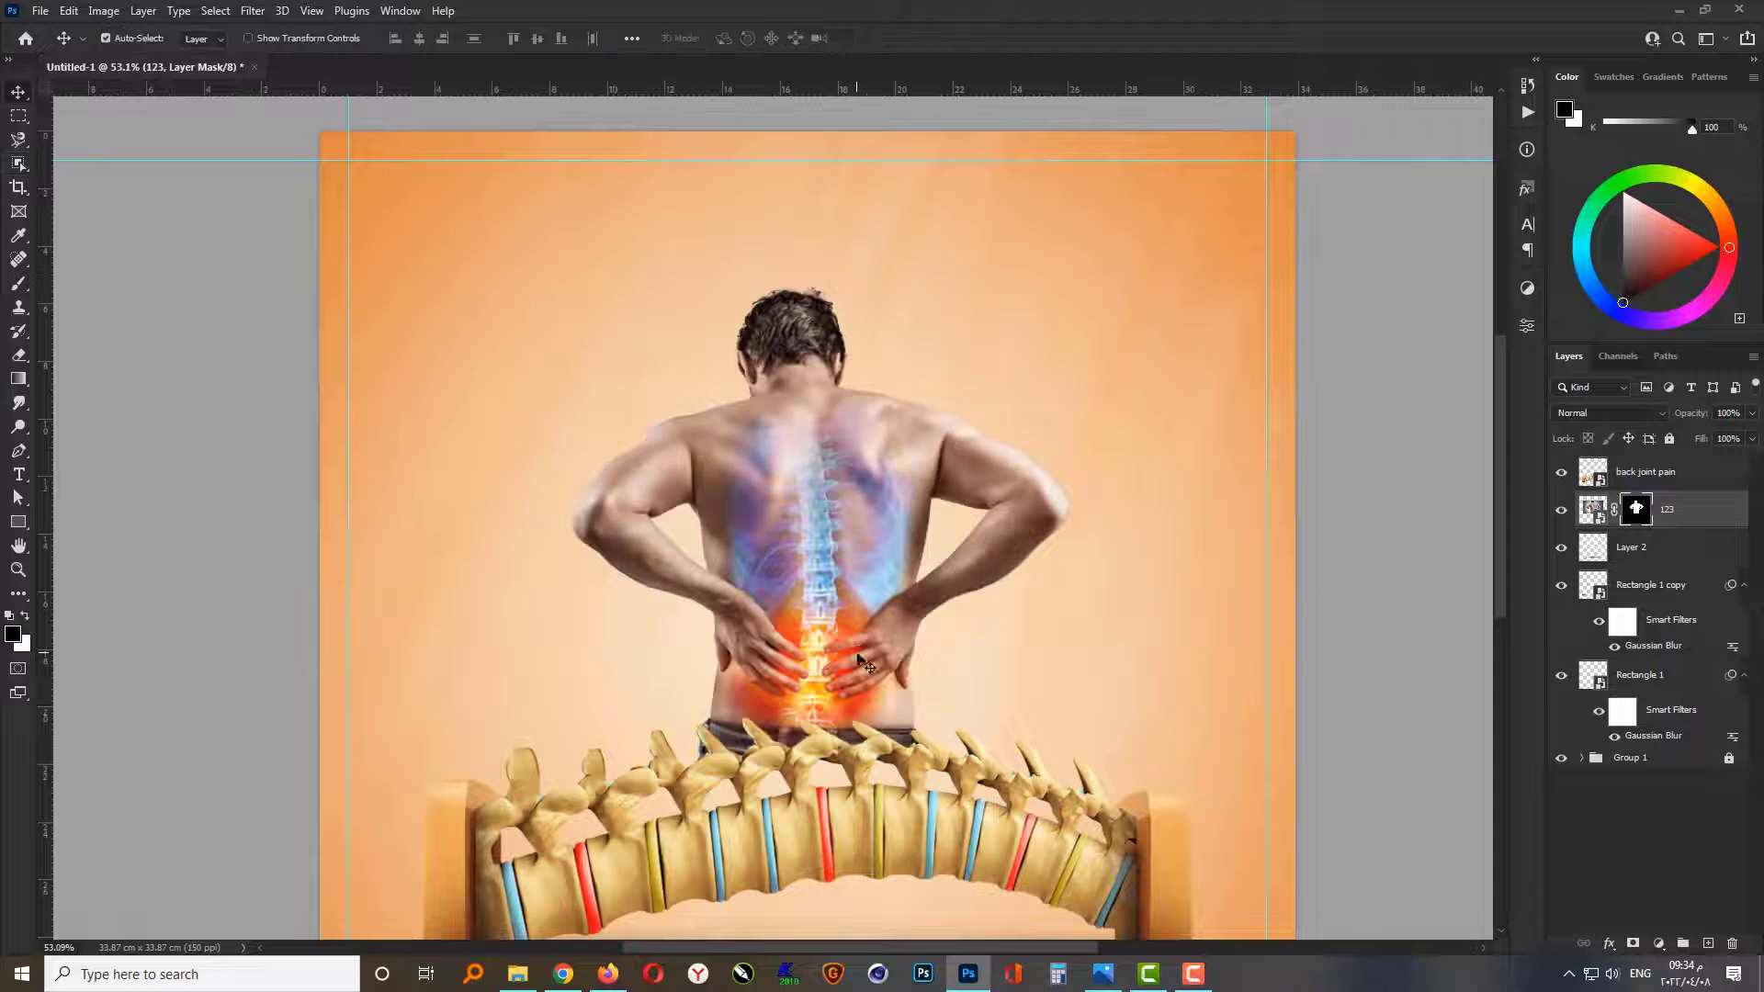
{"action": "scroll", "coordinate": [762, 579], "scroll_direction": "down", "scroll_amount": 2}
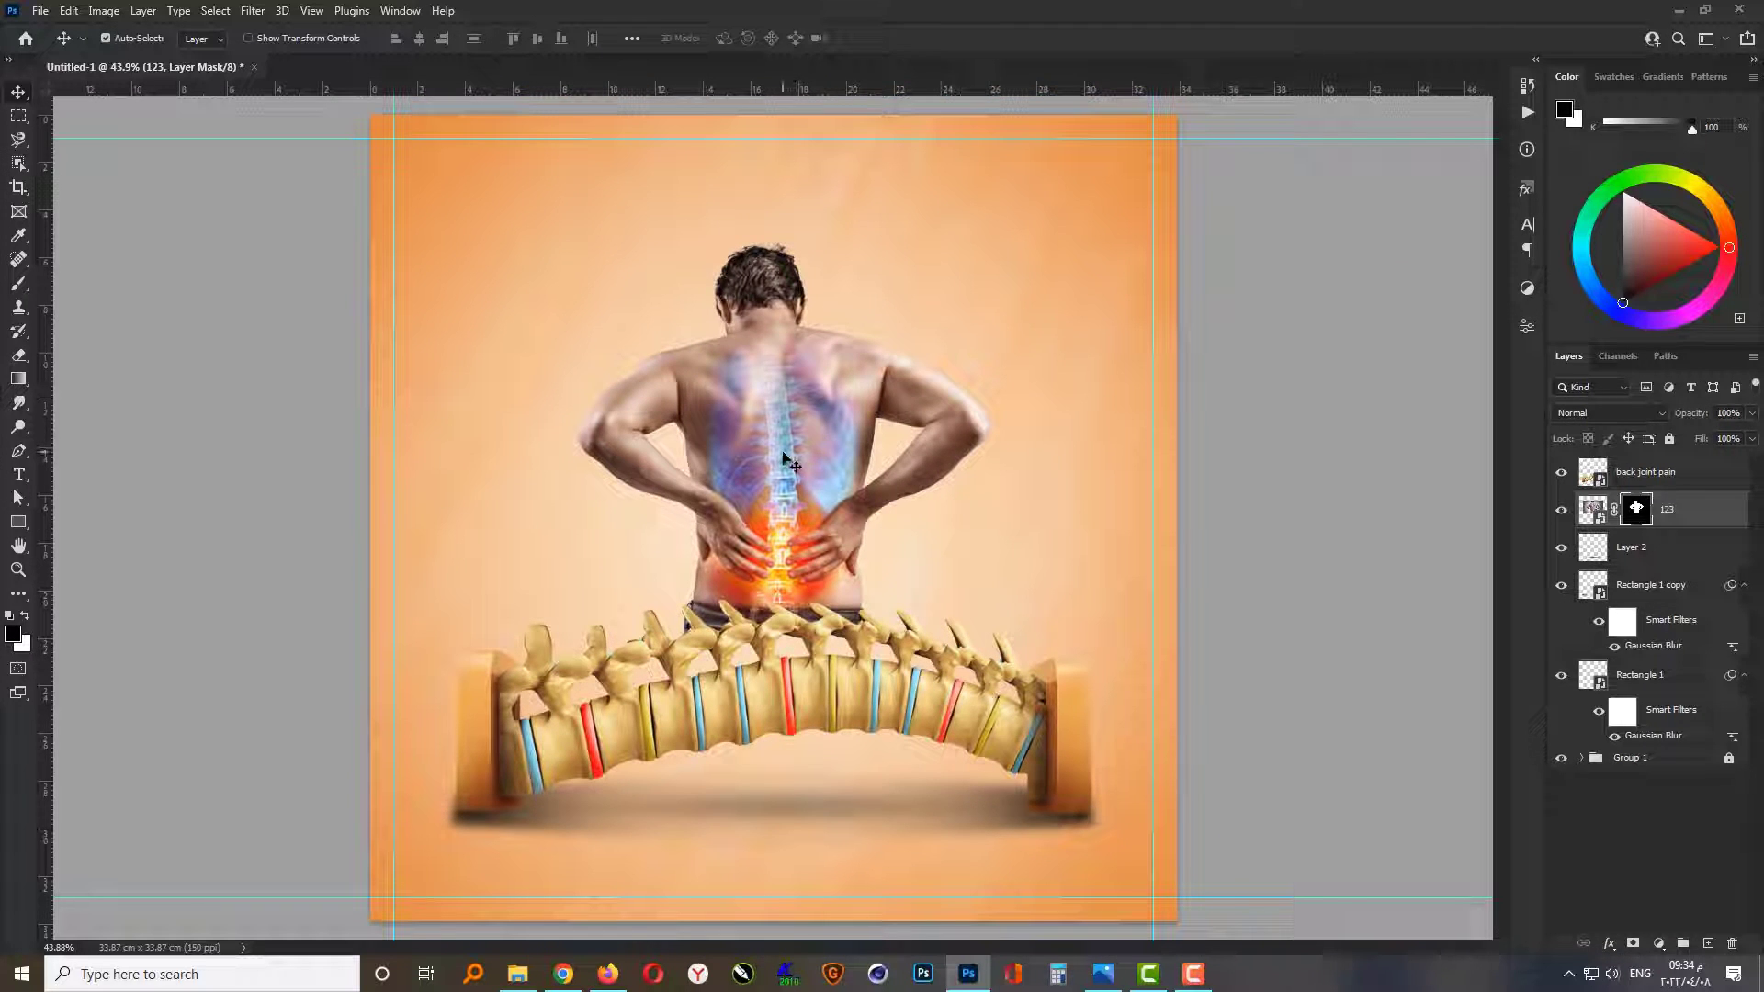
{"action": "key", "text": "ctrl+t"}
{"action": "scroll", "coordinate": [782, 577], "scroll_direction": "up", "scroll_amount": 2}
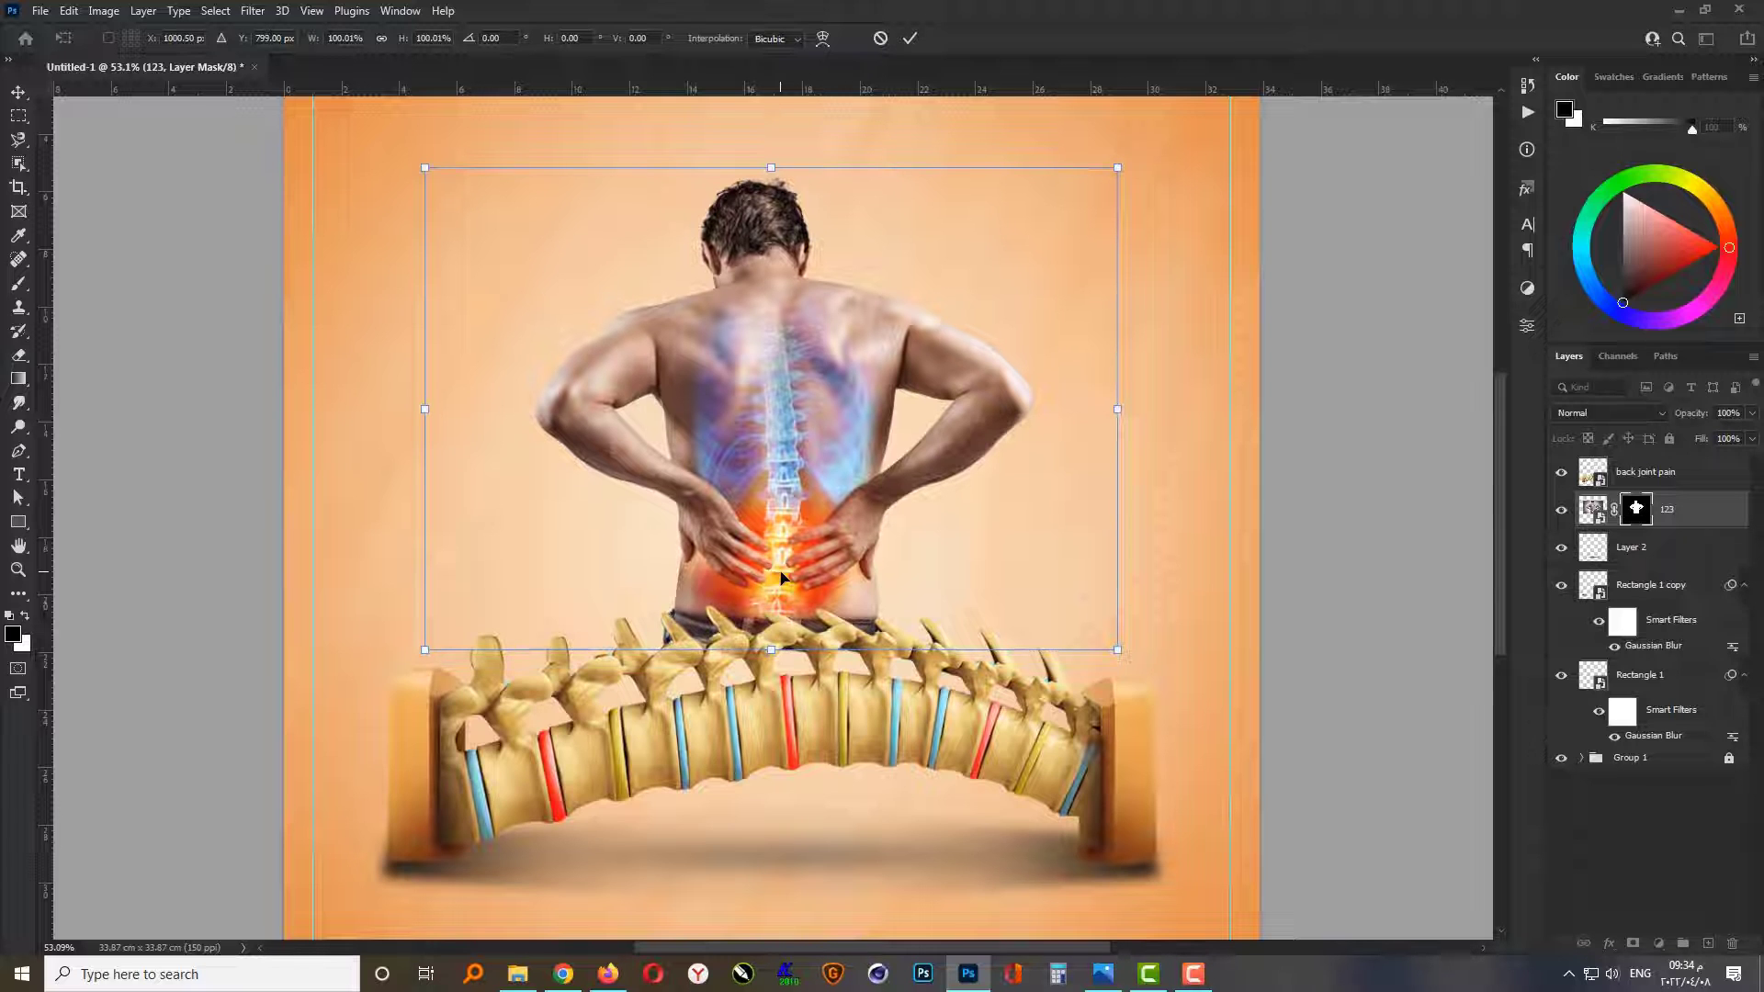
{"action": "key", "text": "Return"}
{"action": "scroll", "coordinate": [838, 629], "scroll_direction": "down", "scroll_amount": 3}
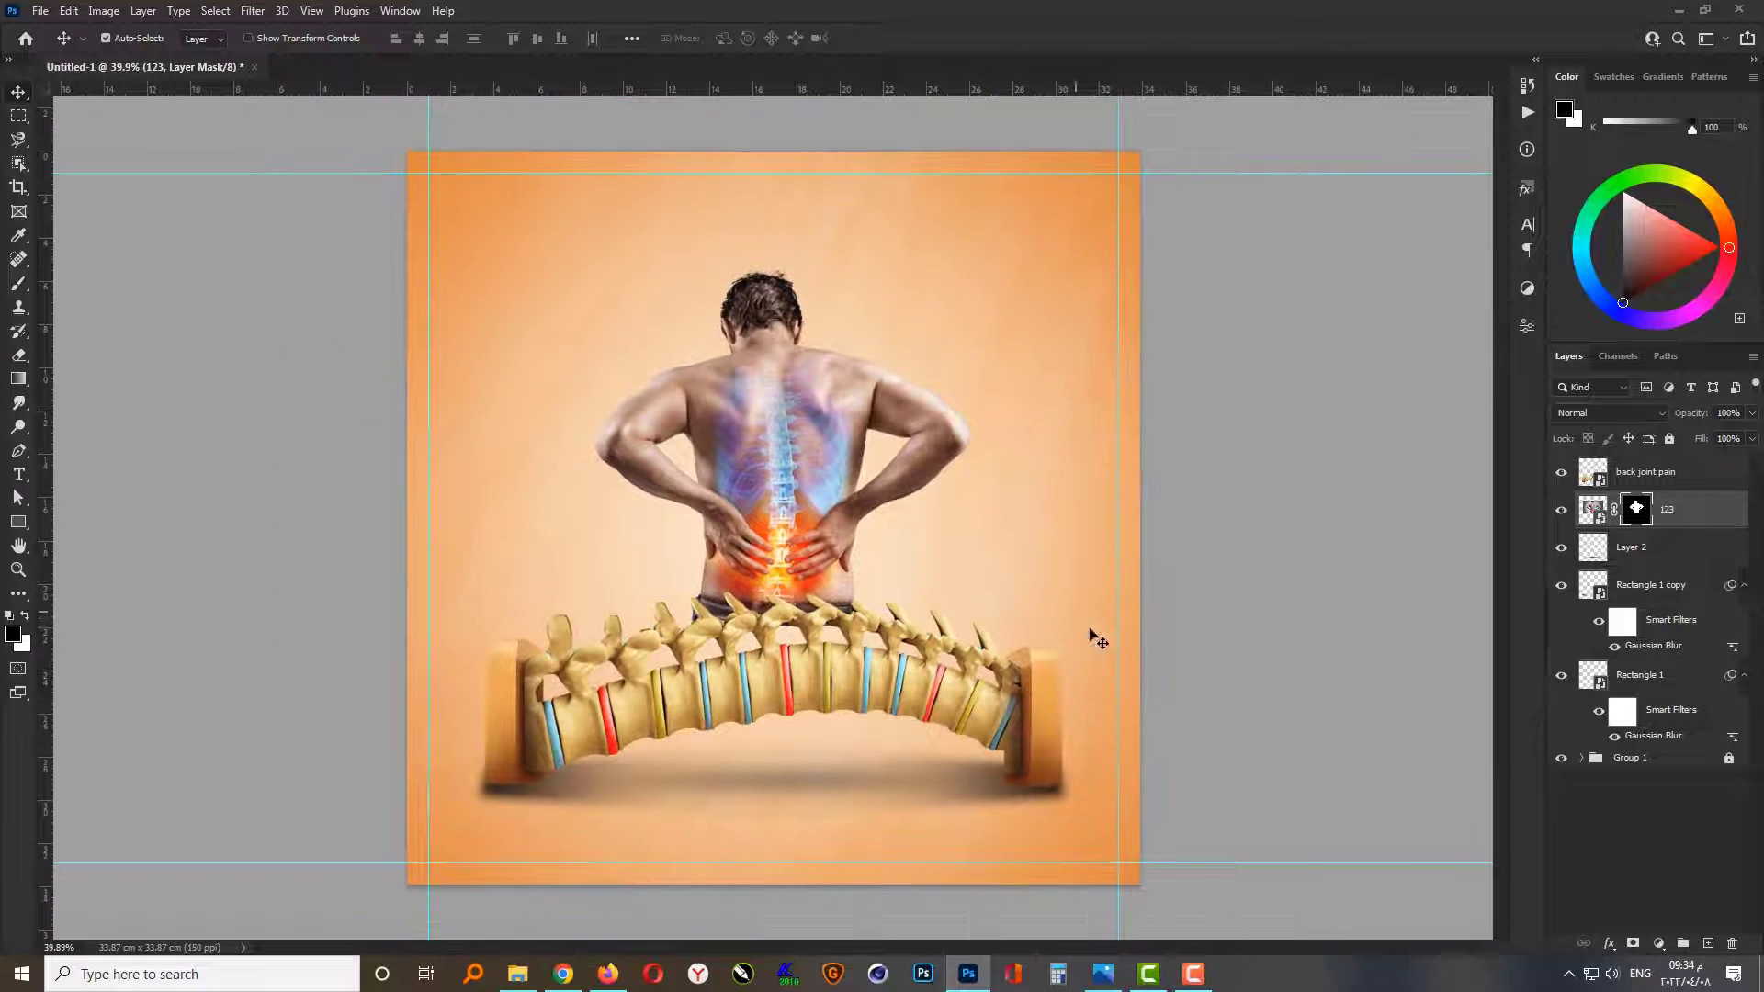
Step: Group the spine, man and shadow layers together and shift the group slightly down on the canvas
{"action": "left_click", "coordinate": [1418, 715]}
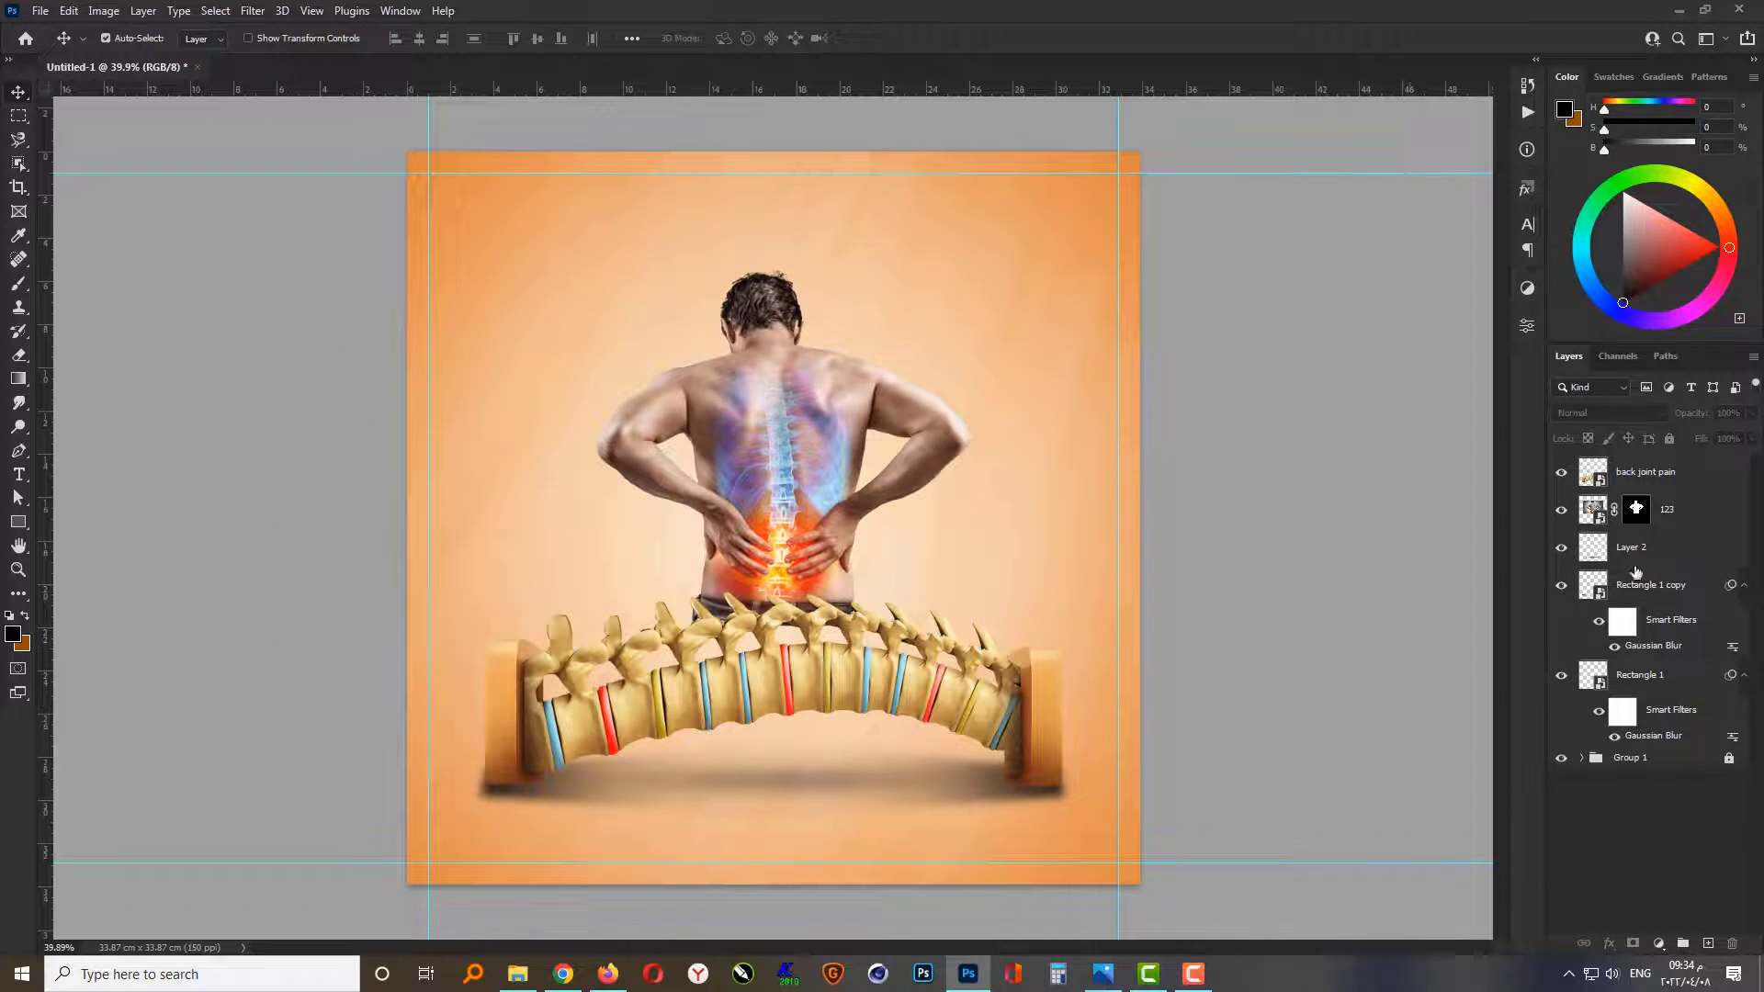
{"action": "left_click", "coordinate": [1703, 485]}
{"action": "left_click", "coordinate": [1685, 689], "text": "shift"}
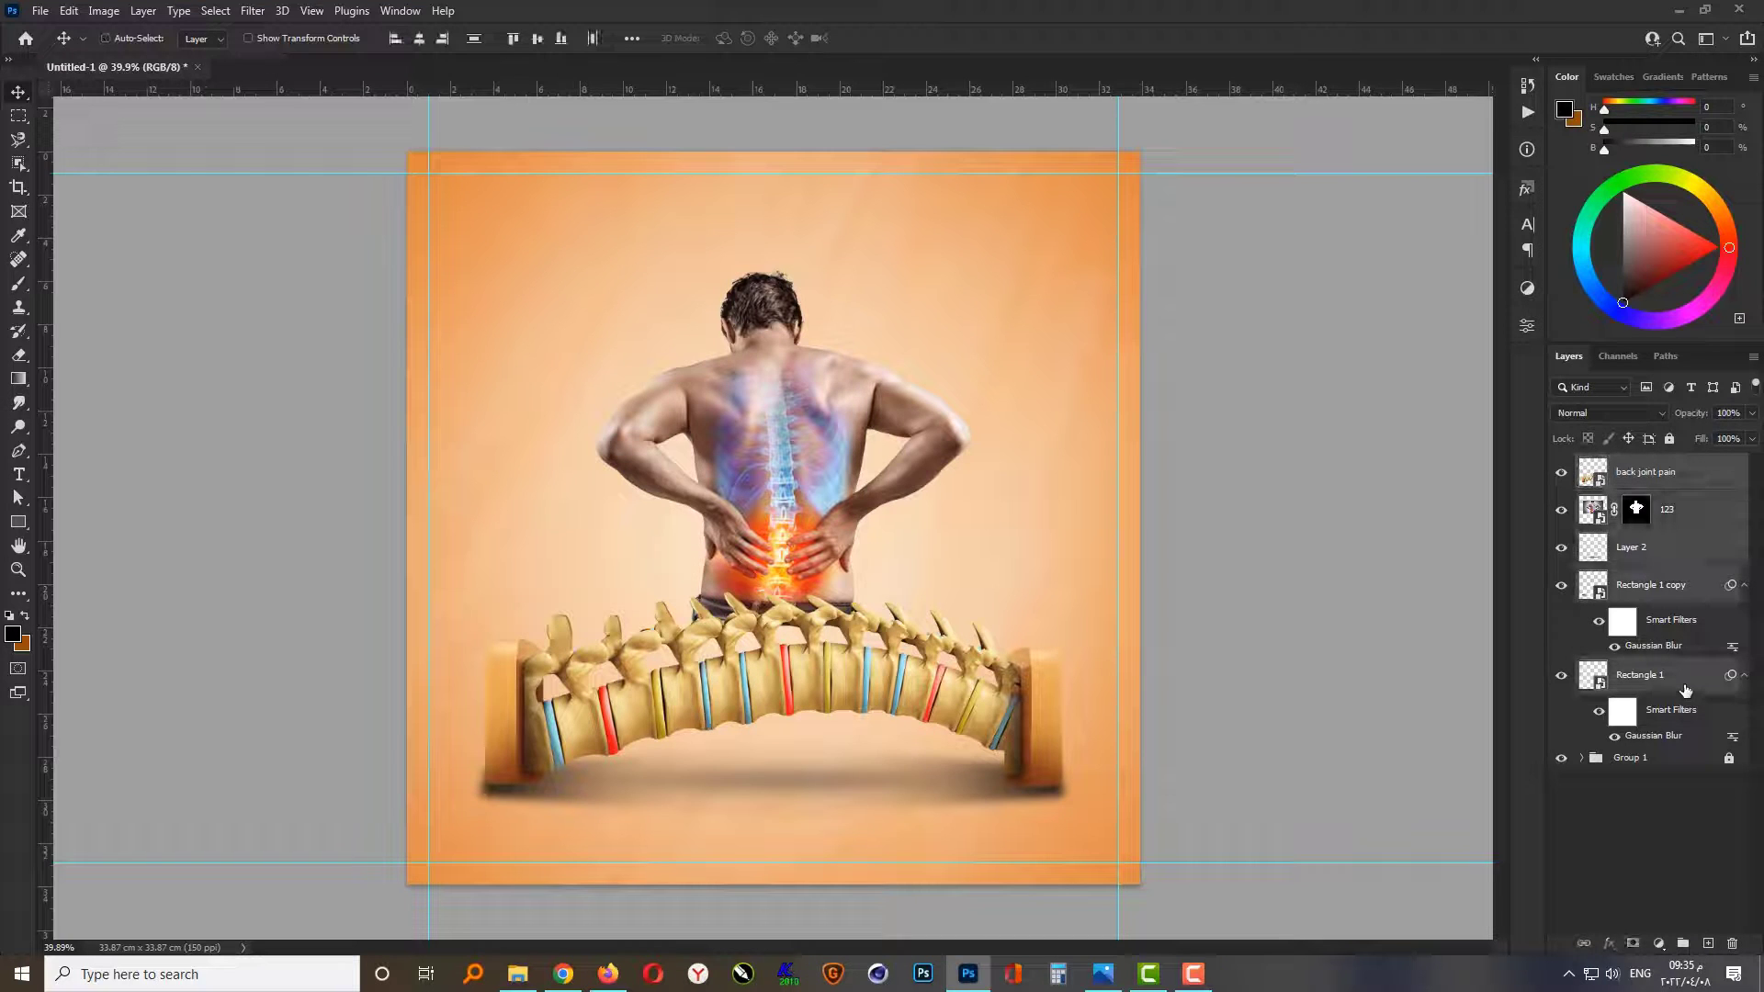
{"action": "key", "text": "ctrl+g"}
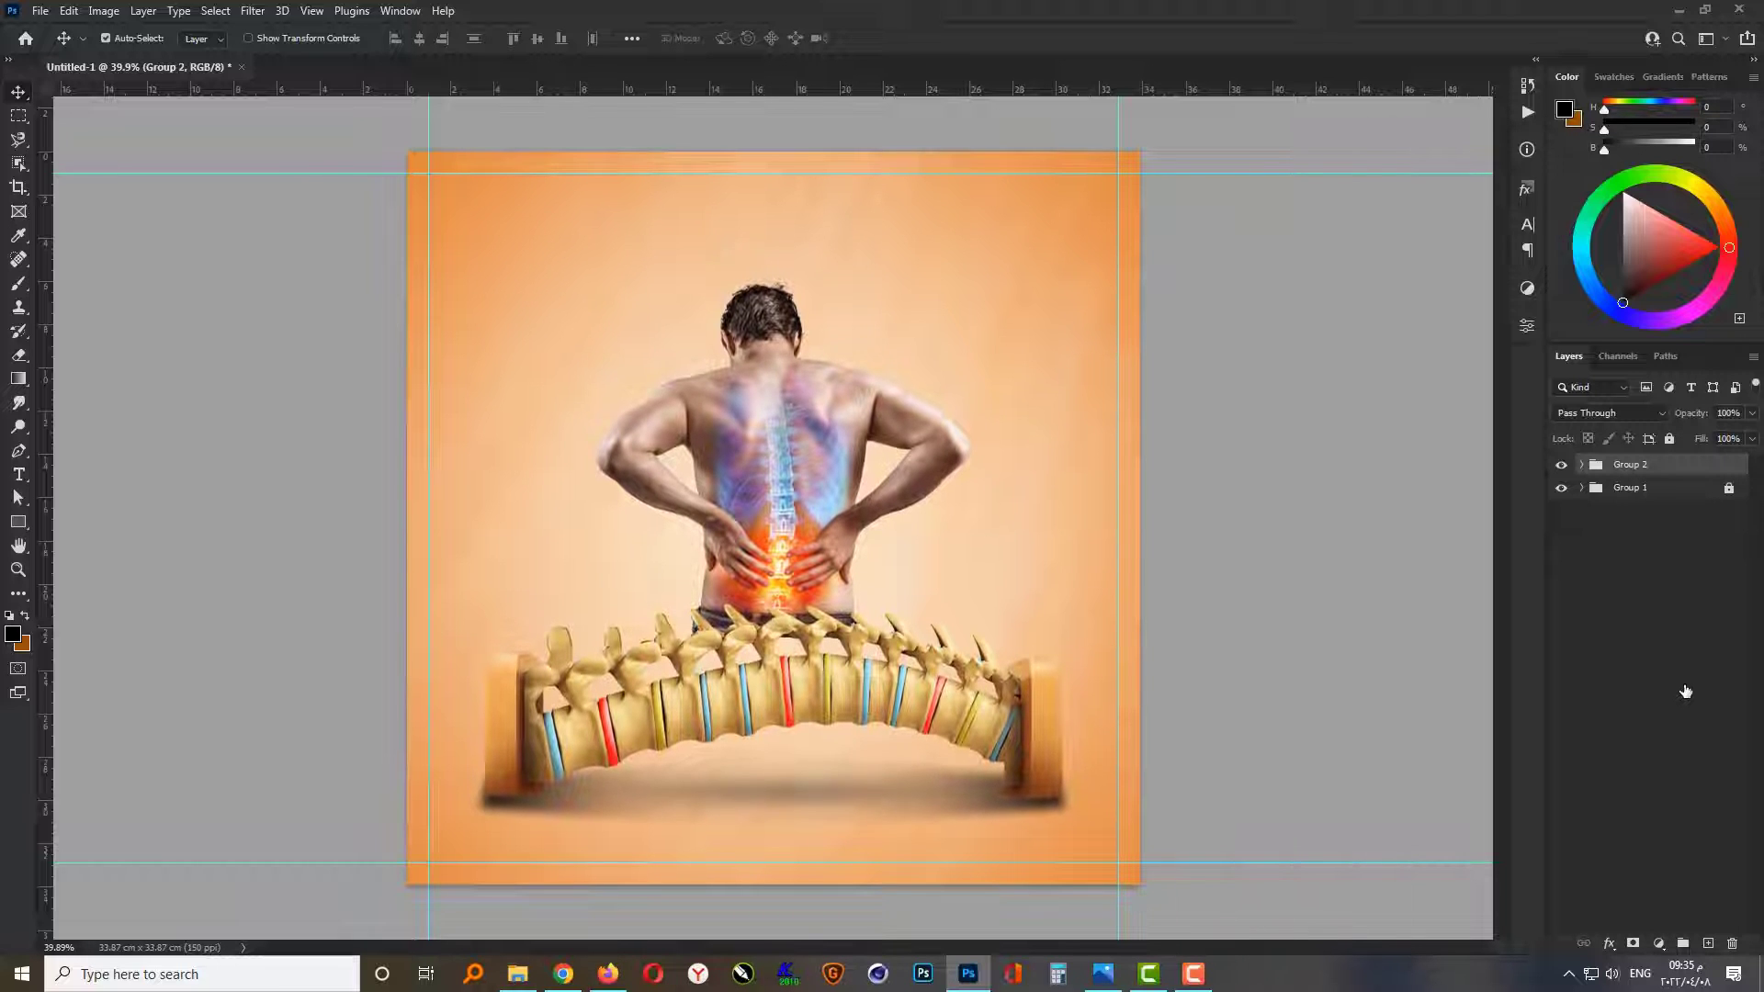
{"action": "left_click", "coordinate": [1342, 524]}
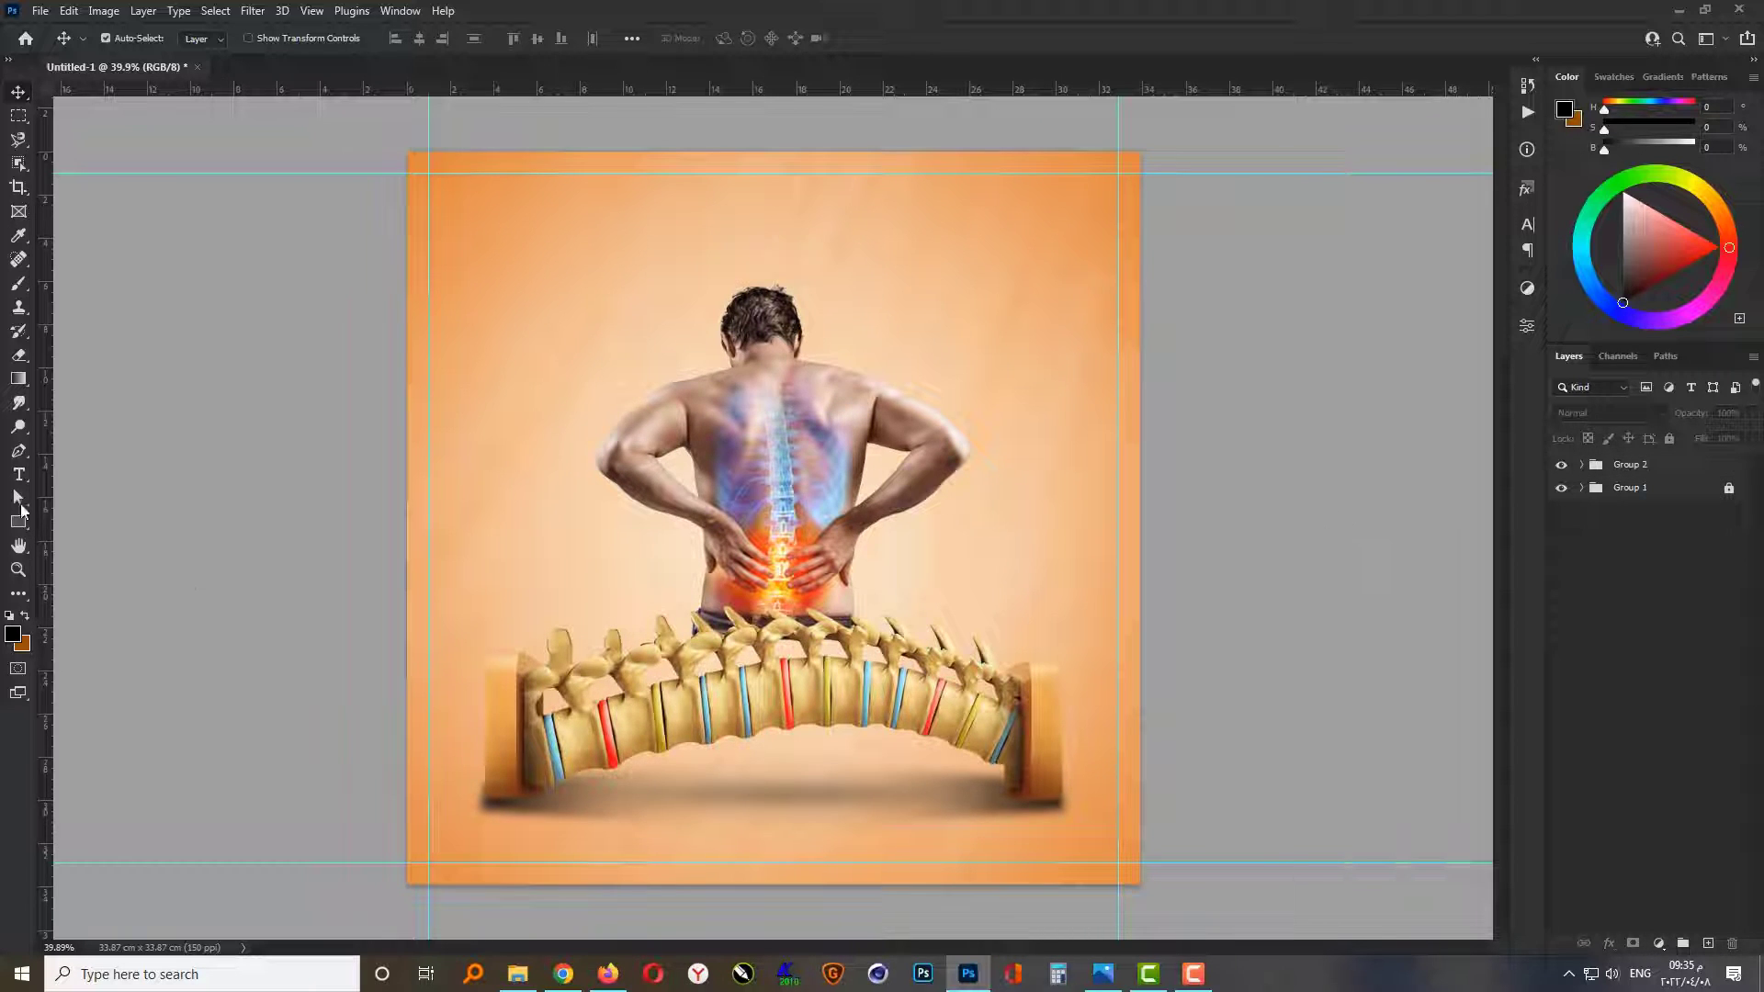
Step: Add the Arabic heading "آلام الظهر" as a text layer in the empty area above the man's right shoulder
{"action": "left_click", "coordinate": [19, 474]}
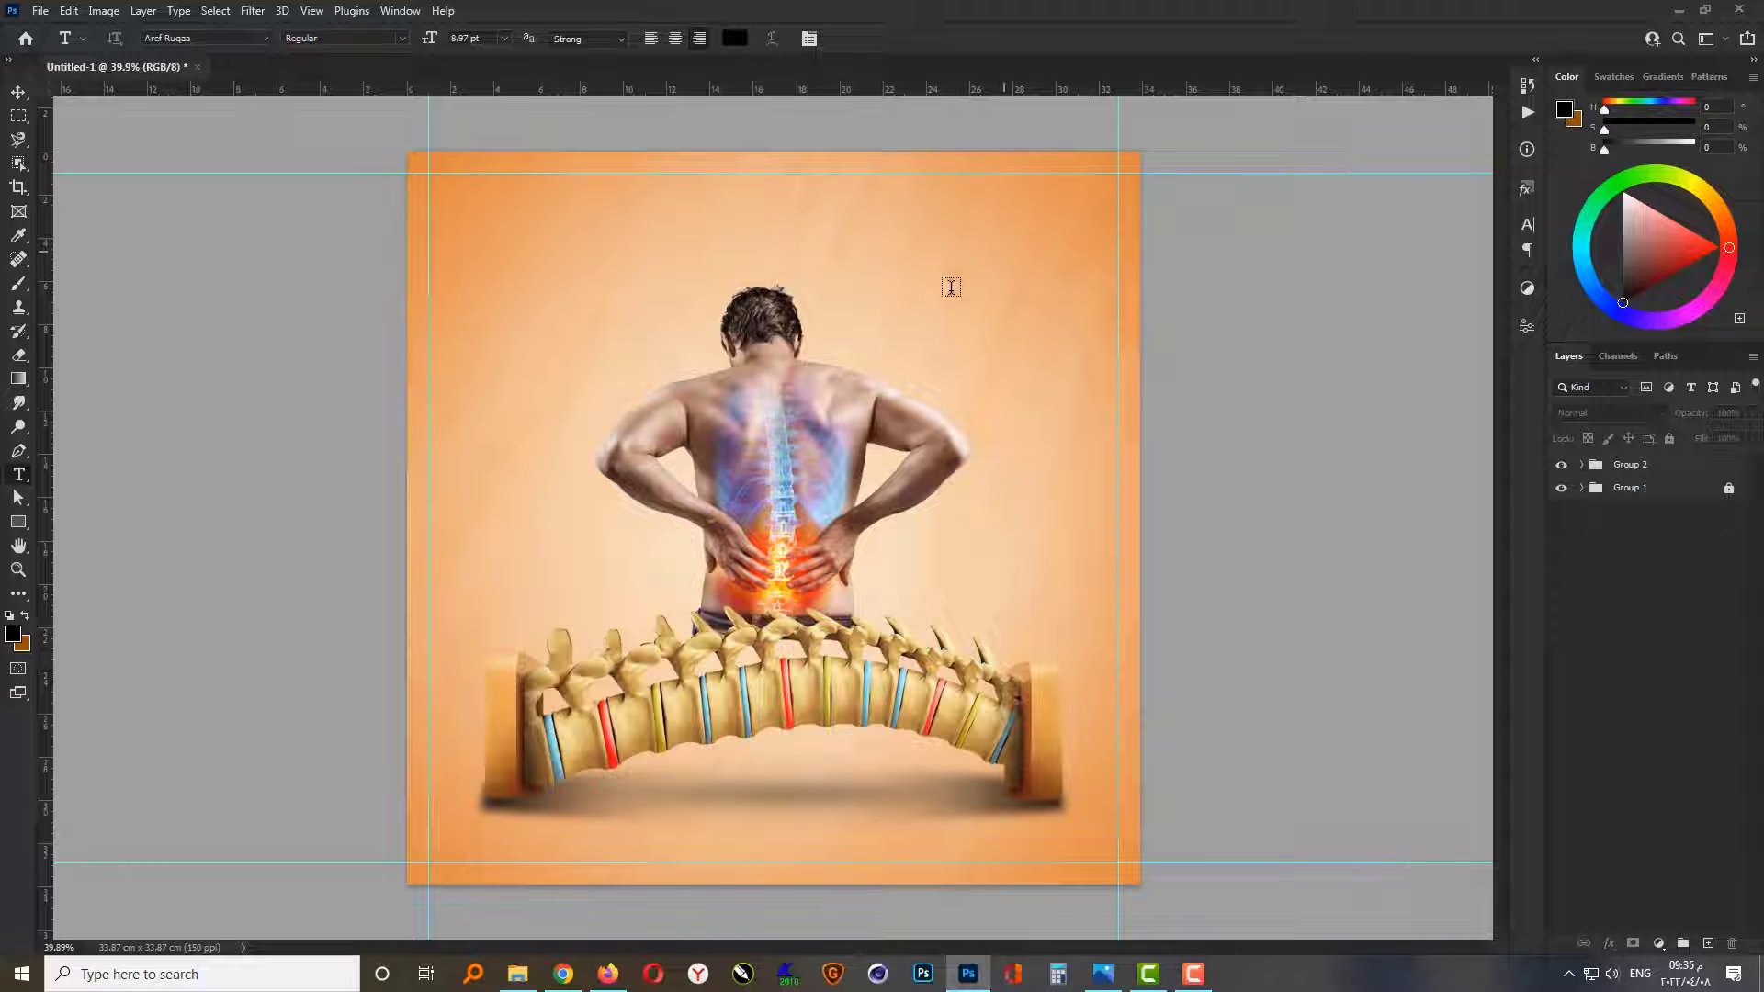
{"action": "left_click", "coordinate": [951, 287]}
{"action": "scroll", "coordinate": [990, 230], "scroll_direction": "up", "scroll_amount": 8}
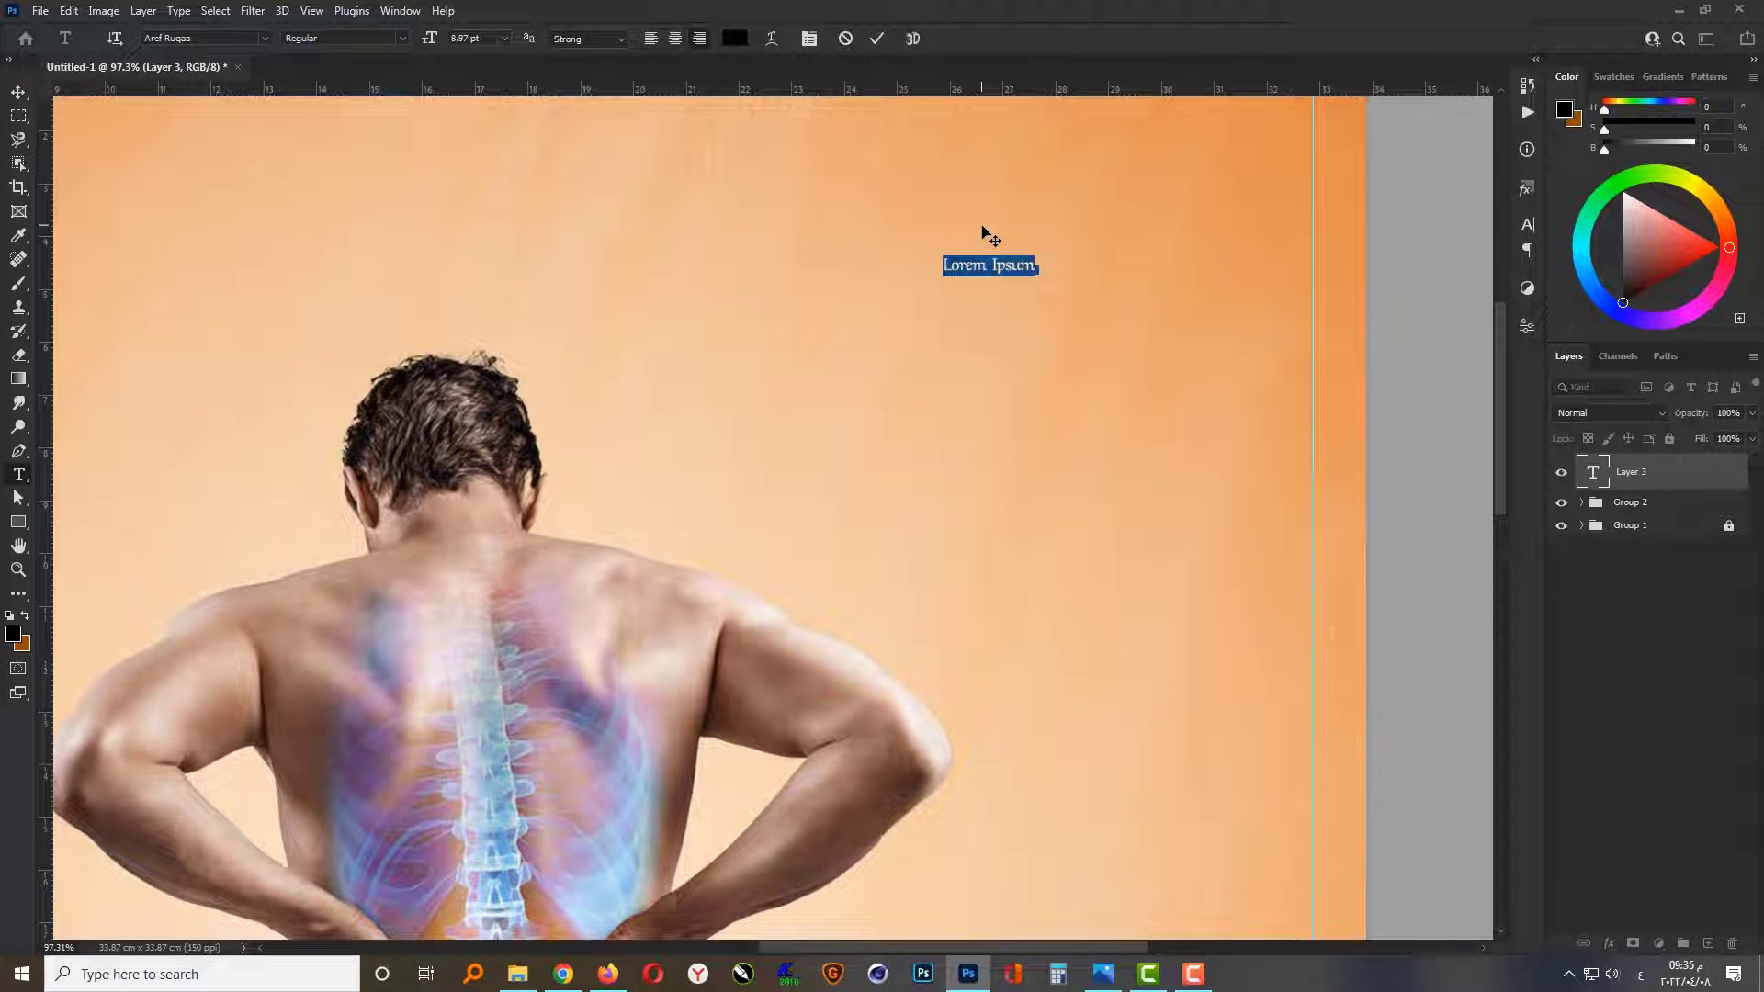
{"action": "key", "text": "BackSpace"}
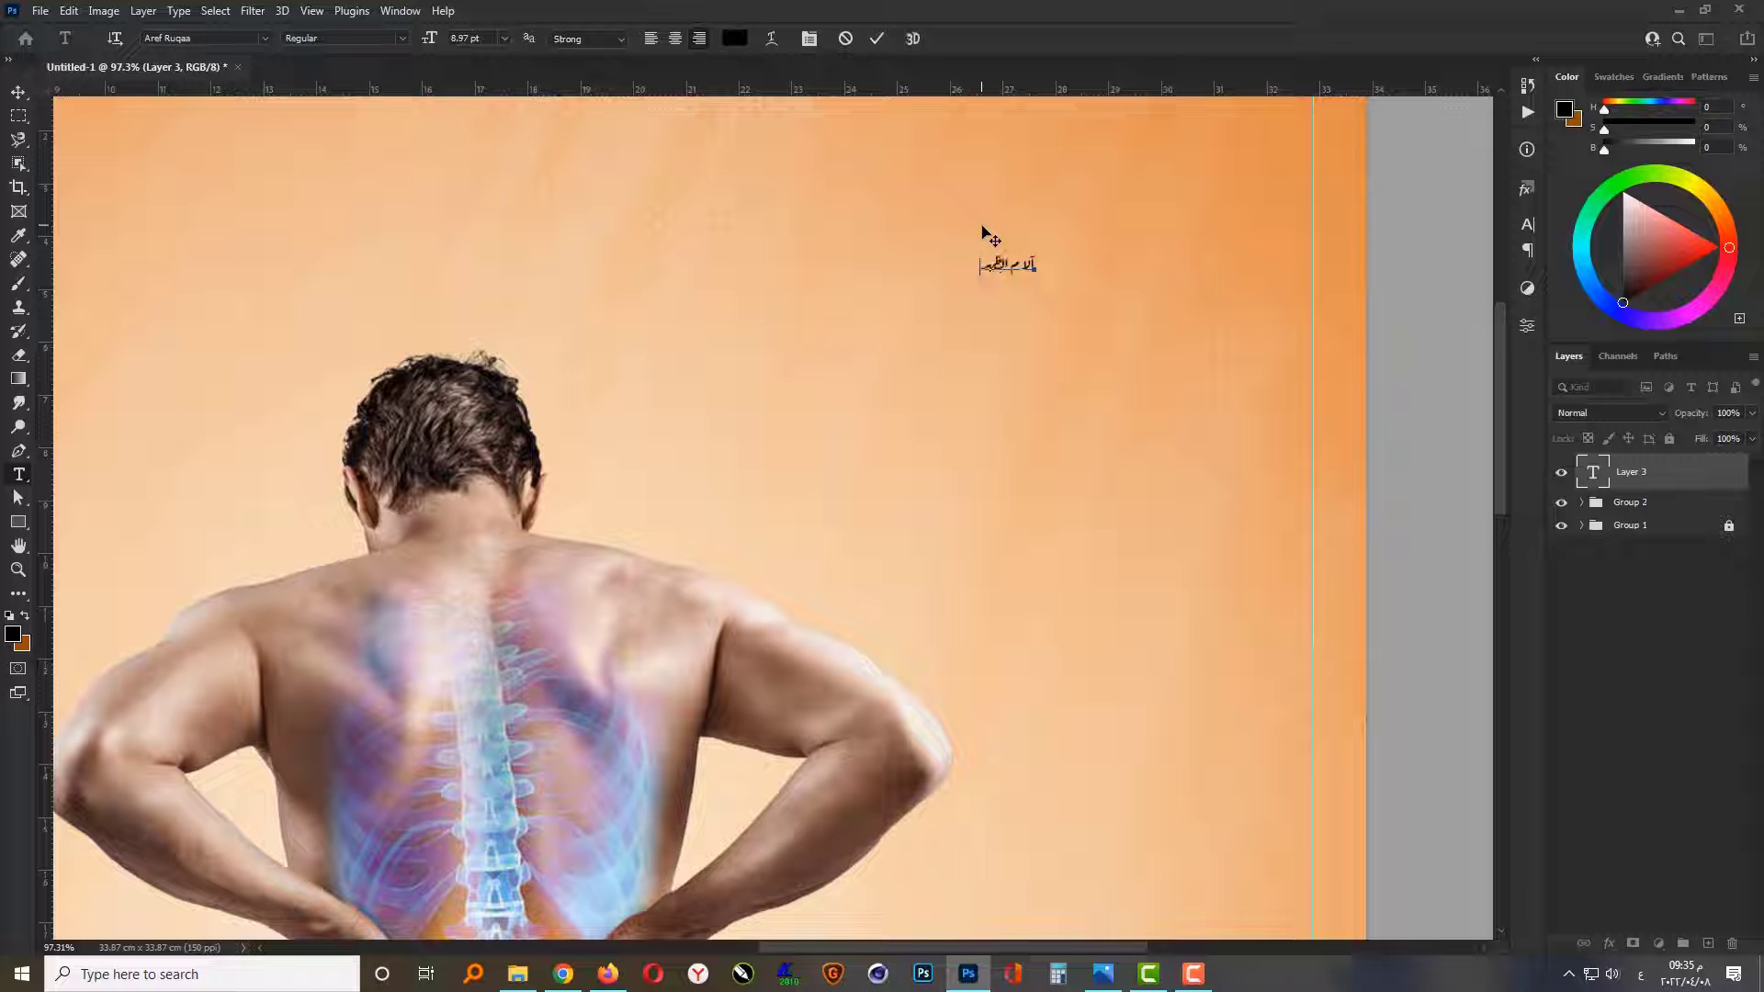
{"action": "left_click", "coordinate": [981, 230]}
Step: Set the text color of the heading "آلام الظهر" to white (#ffffff)
{"action": "left_click", "coordinate": [735, 38]}
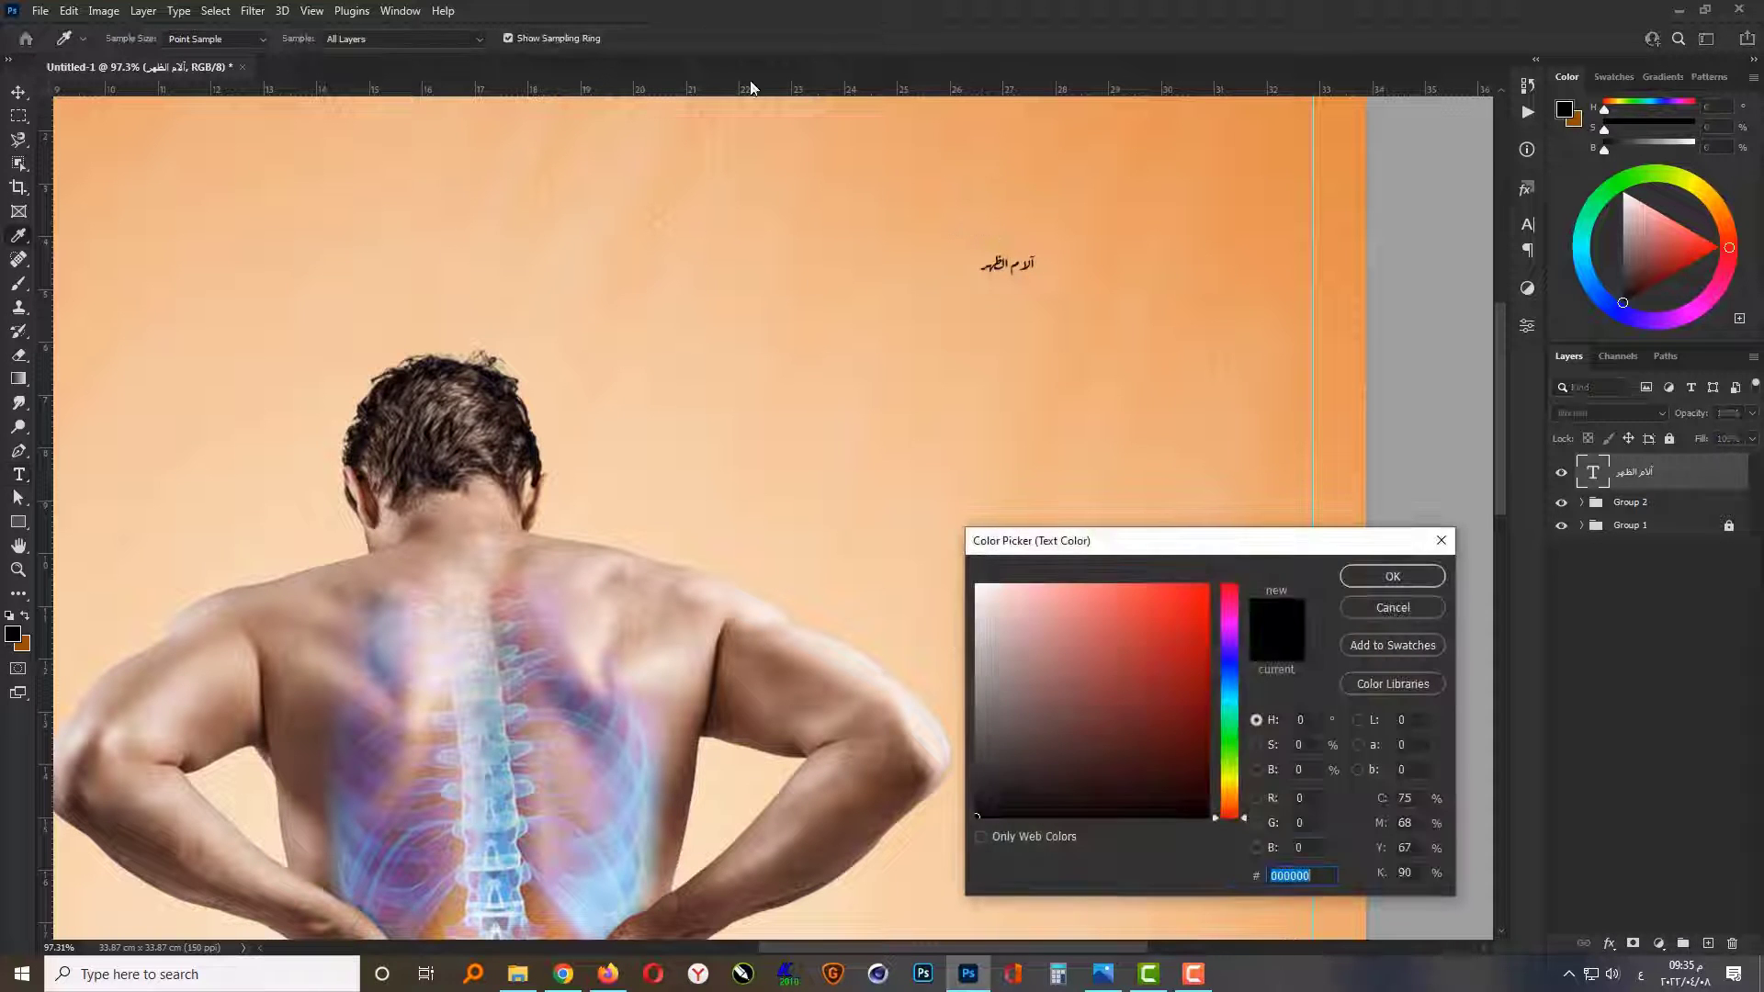
{"action": "left_click_drag", "start_coordinate": [973, 814], "coordinate": [884, 574]}
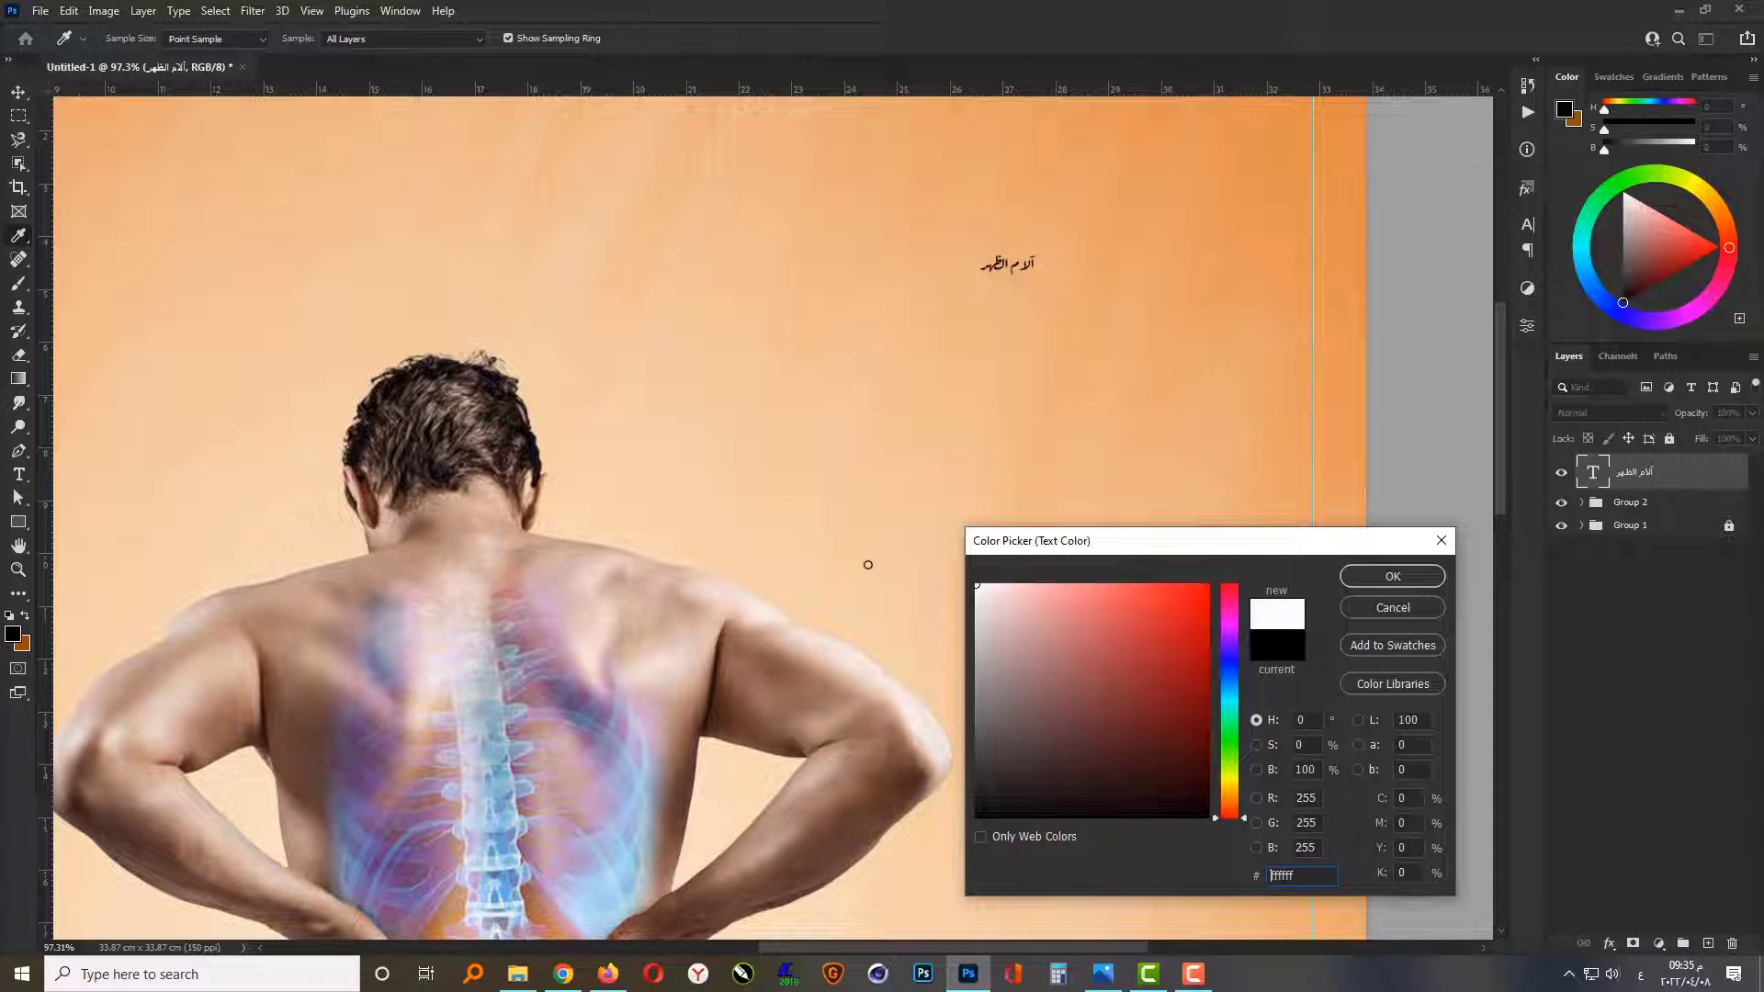
{"action": "left_click", "coordinate": [1367, 577]}
Step: Enlarge the white Arabic heading and set its font size to 105 pt
{"action": "scroll", "coordinate": [1032, 512], "scroll_direction": "down", "scroll_amount": 1}
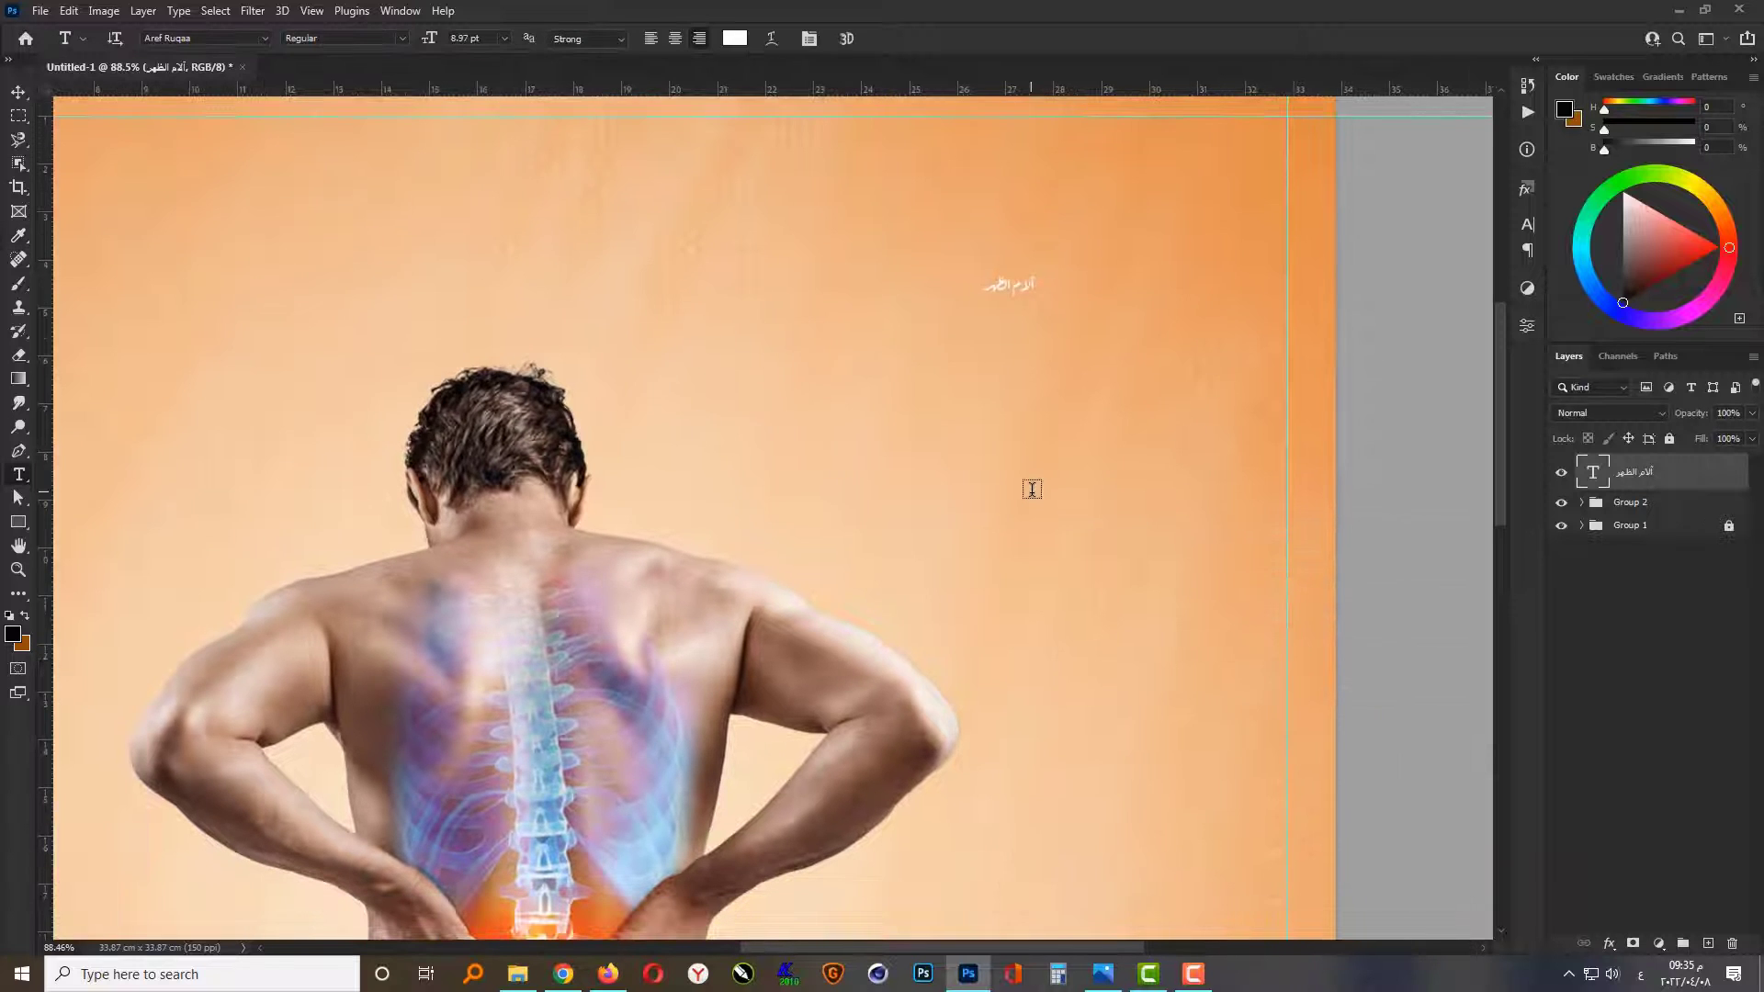
{"action": "key", "text": "ctrl+t"}
{"action": "left_click_drag", "start_coordinate": [983, 295], "coordinate": [771, 457]}
{"action": "key", "text": "Return"}
{"action": "key", "text": "t"}
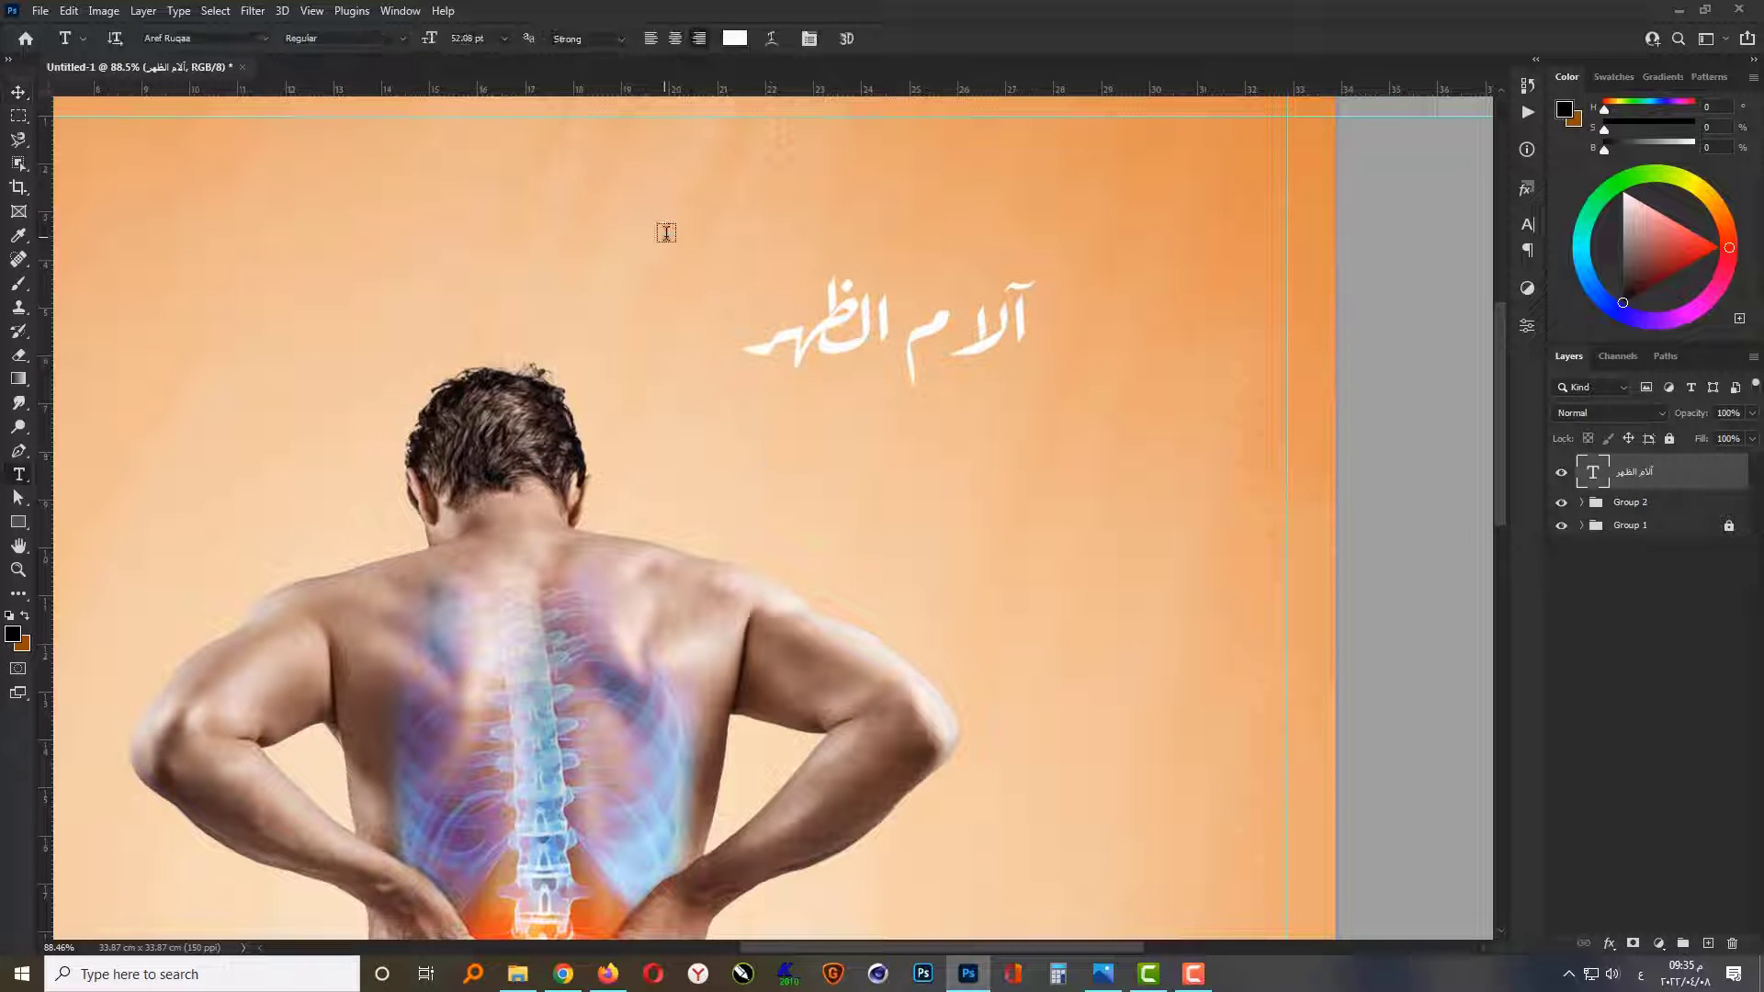
{"action": "left_click", "coordinate": [467, 38]}
{"action": "type", "text": "100"}
{"action": "key", "text": "Return"}
Step: Move the Arabic heading into the canvas's upper-right corner, clear of the man's head
{"action": "key", "text": "ctrl+minus"}
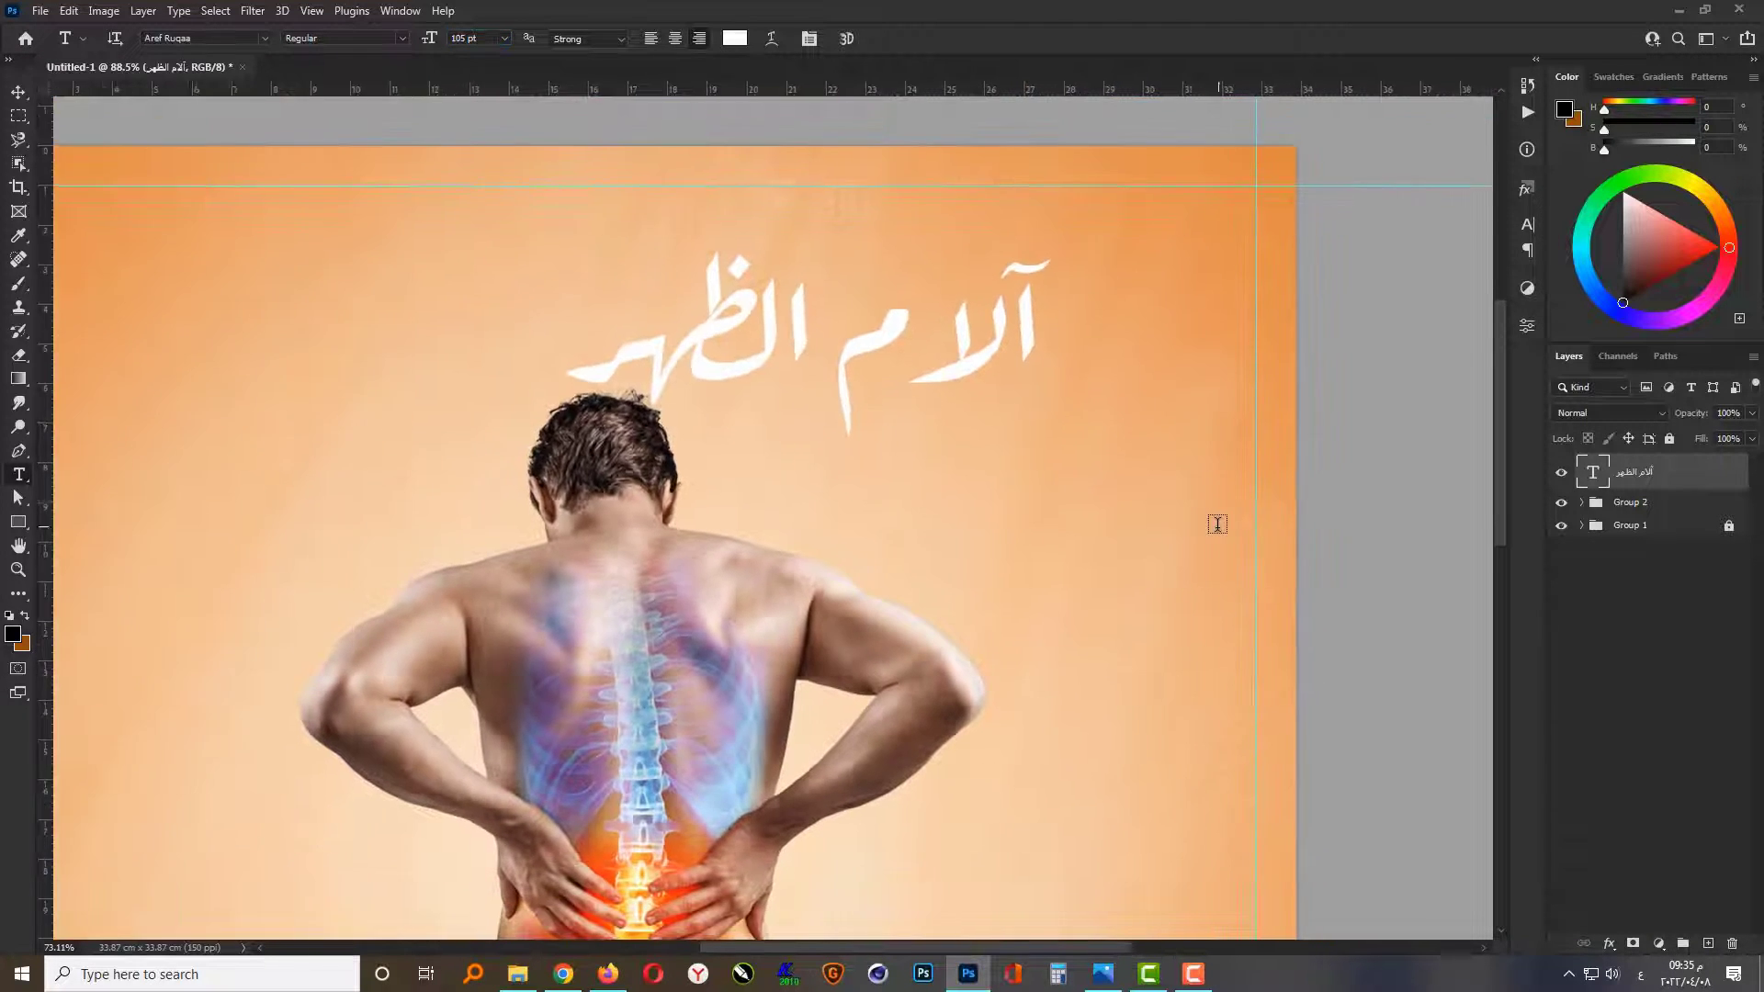
{"action": "key", "text": "v"}
{"action": "left_click_drag", "start_coordinate": [910, 354], "coordinate": [1074, 317]}
{"action": "left_click", "coordinate": [556, 501]}
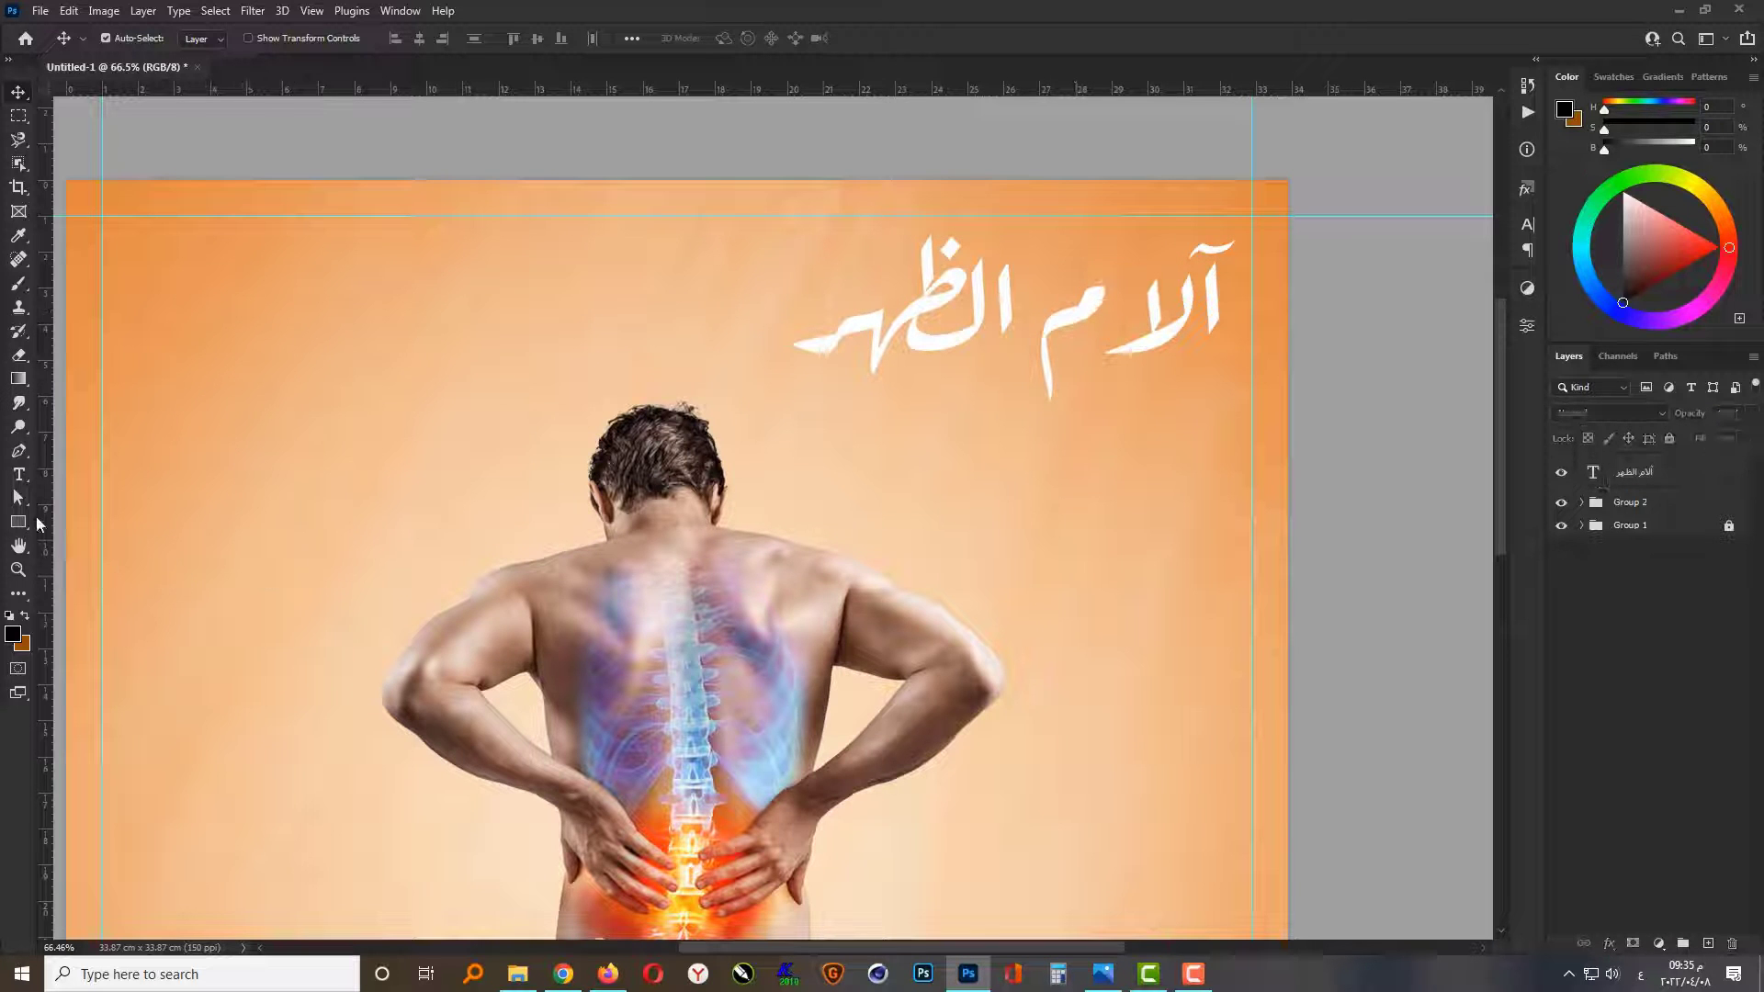
Step: Add a two-line text layer below the heading reading "مشكلة بتواجه" and "معظم الناس"
{"action": "left_click", "coordinate": [18, 474]}
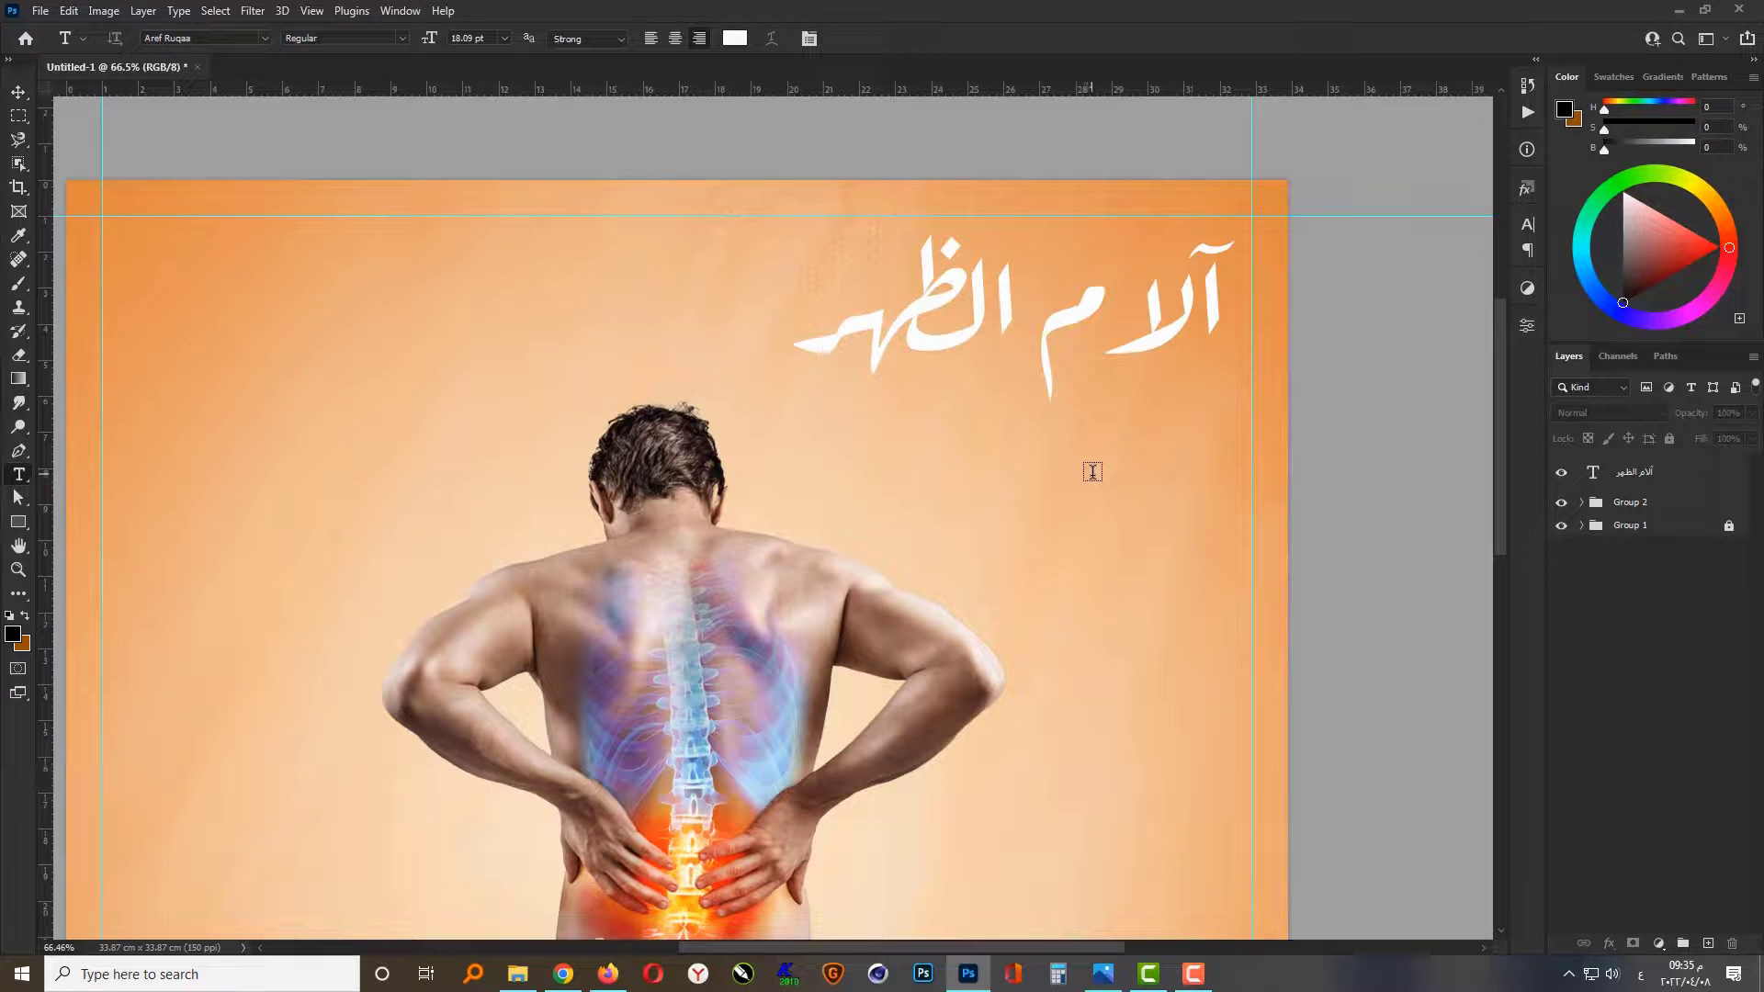
{"action": "left_click", "coordinate": [1011, 479]}
{"action": "scroll", "coordinate": [1005, 476], "scroll_direction": "up", "scroll_amount": 2}
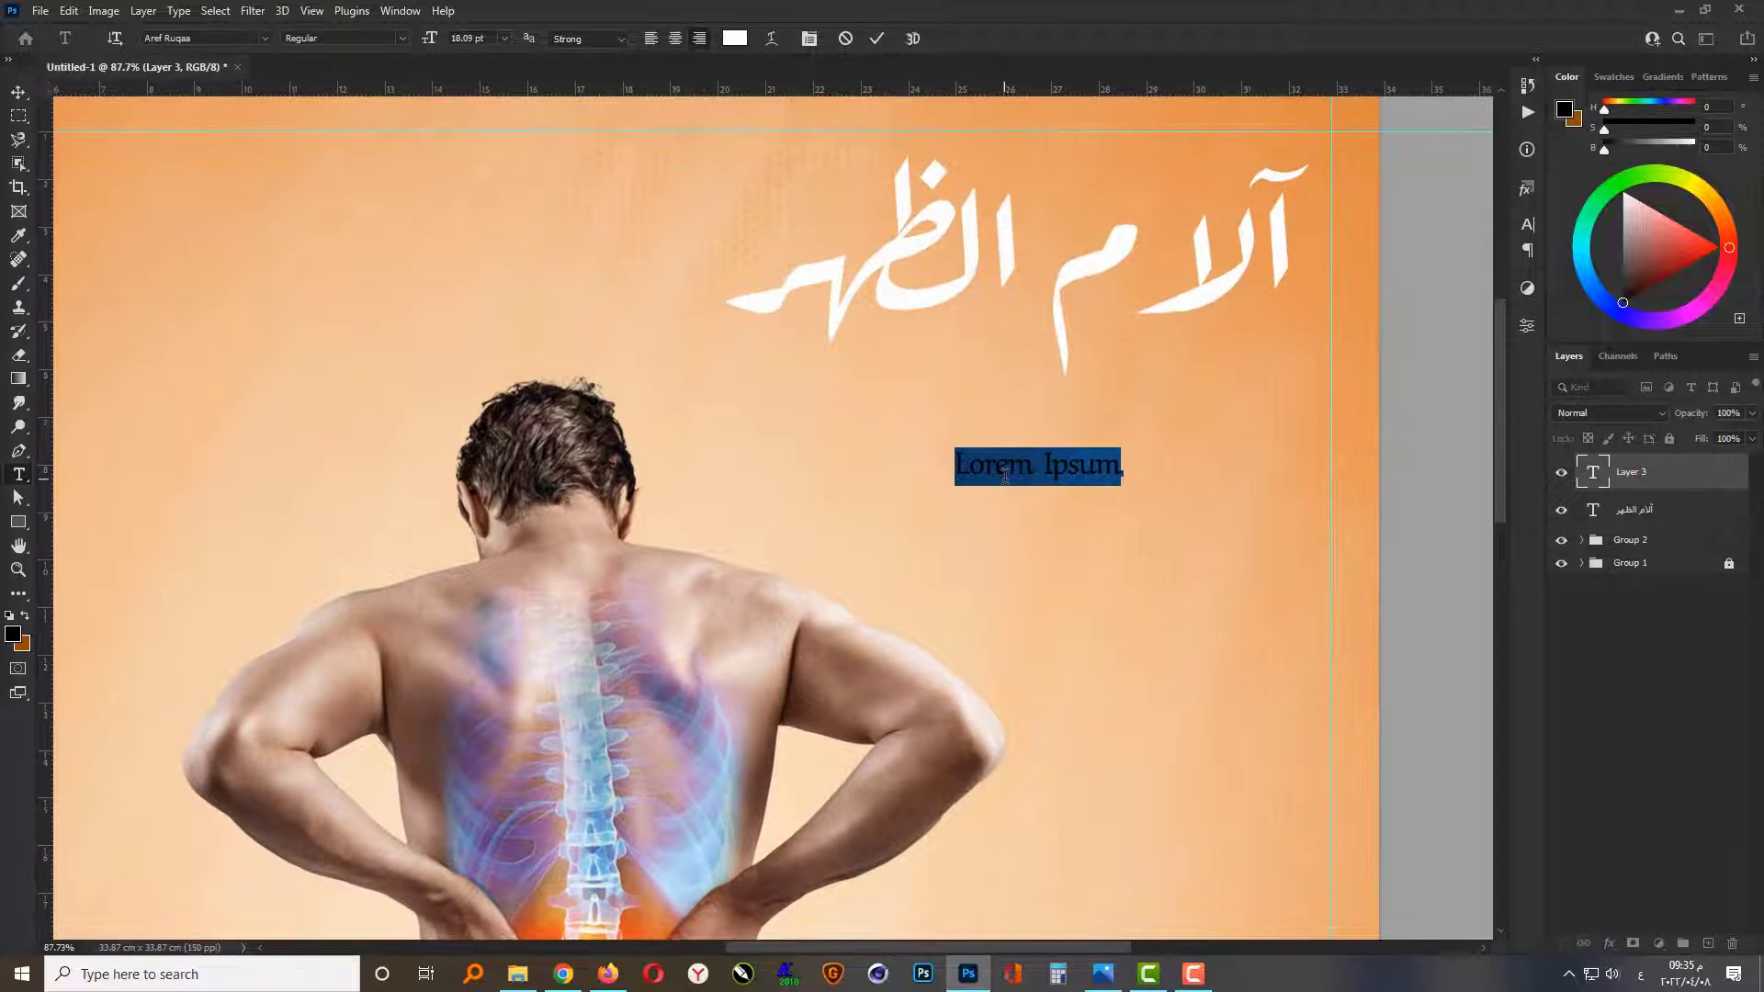
{"action": "type", "text": "مشكلة بيعانى"}
{"action": "type", "text": "كل"}
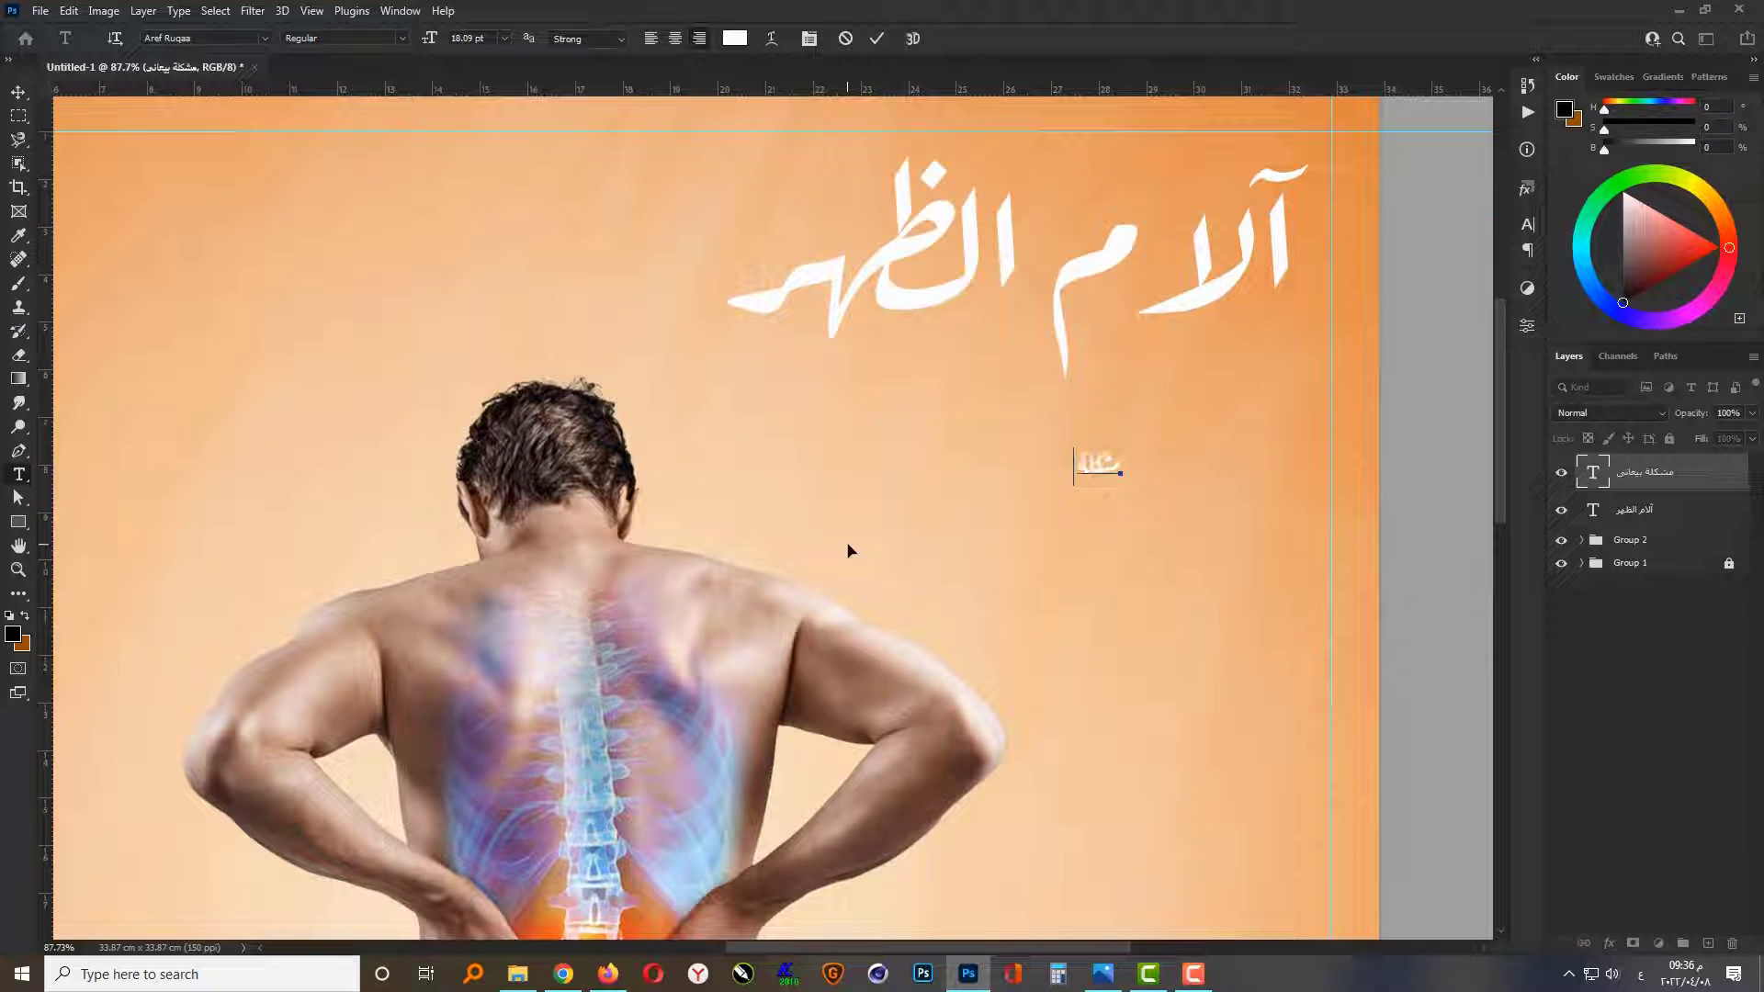
{"action": "type", "text": "ة بيعانى"}
{"action": "key", "text": "Return"}
{"action": "type", "text": "مع"}
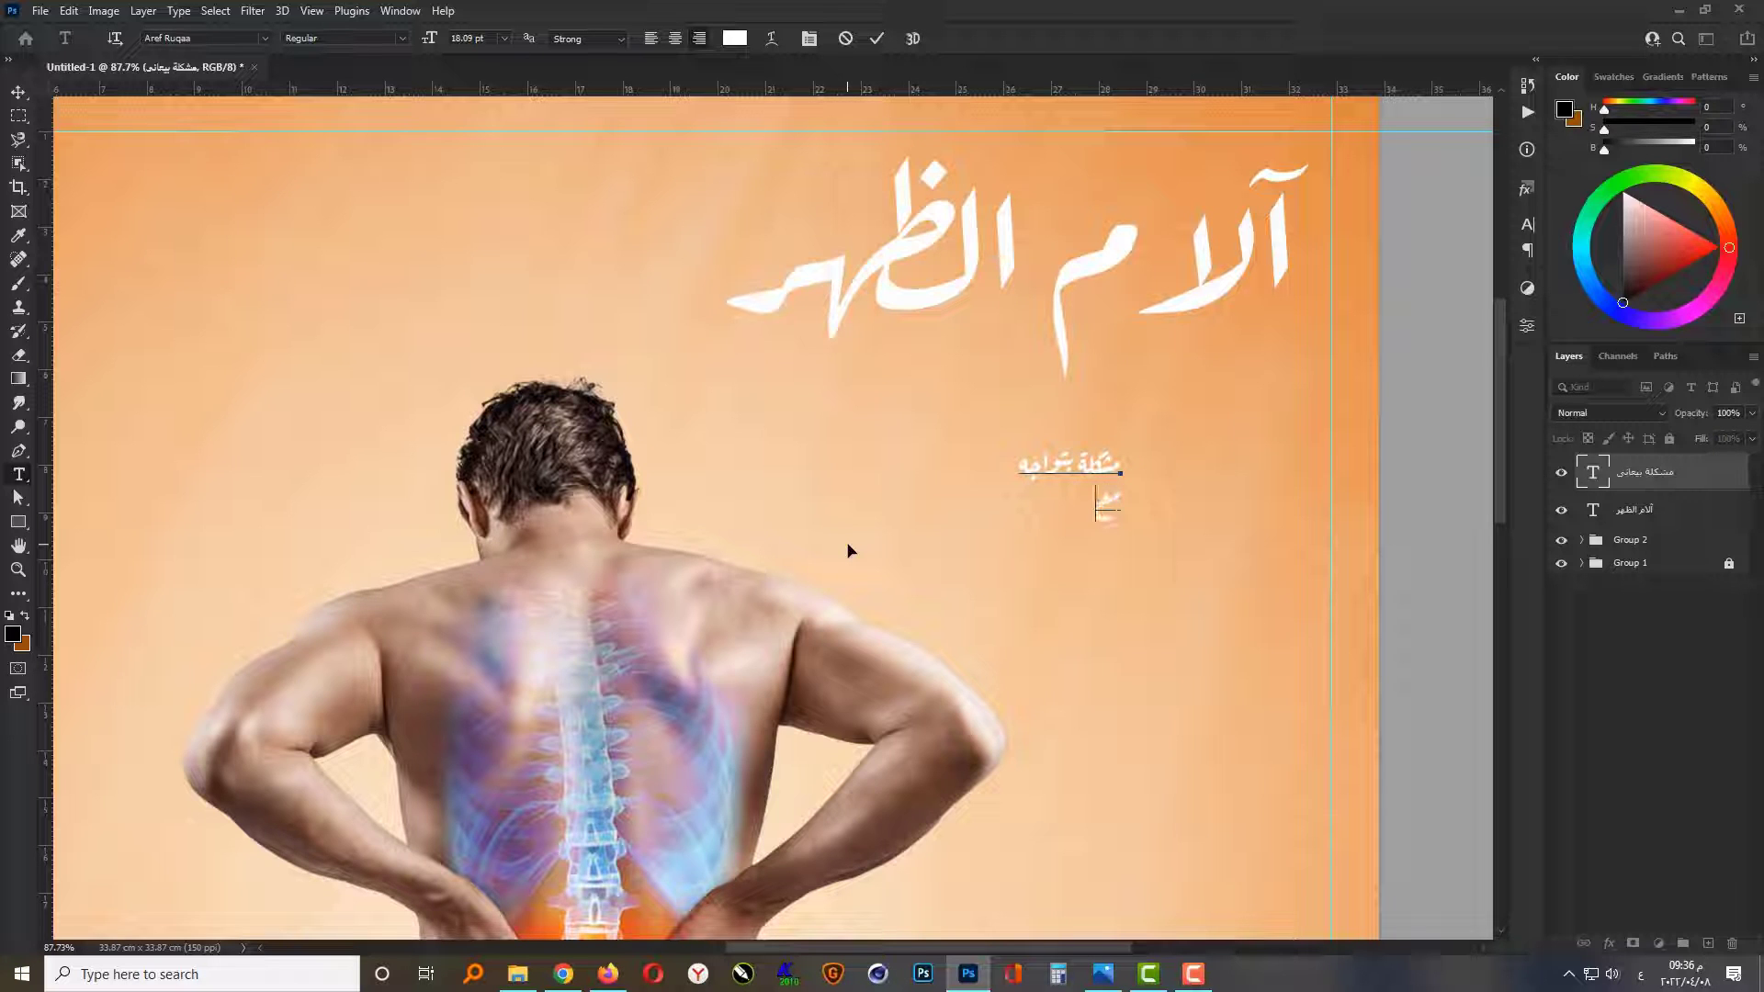
{"action": "type", "text": "ظم الناس"}
{"action": "key", "text": "ctrl+Return"}
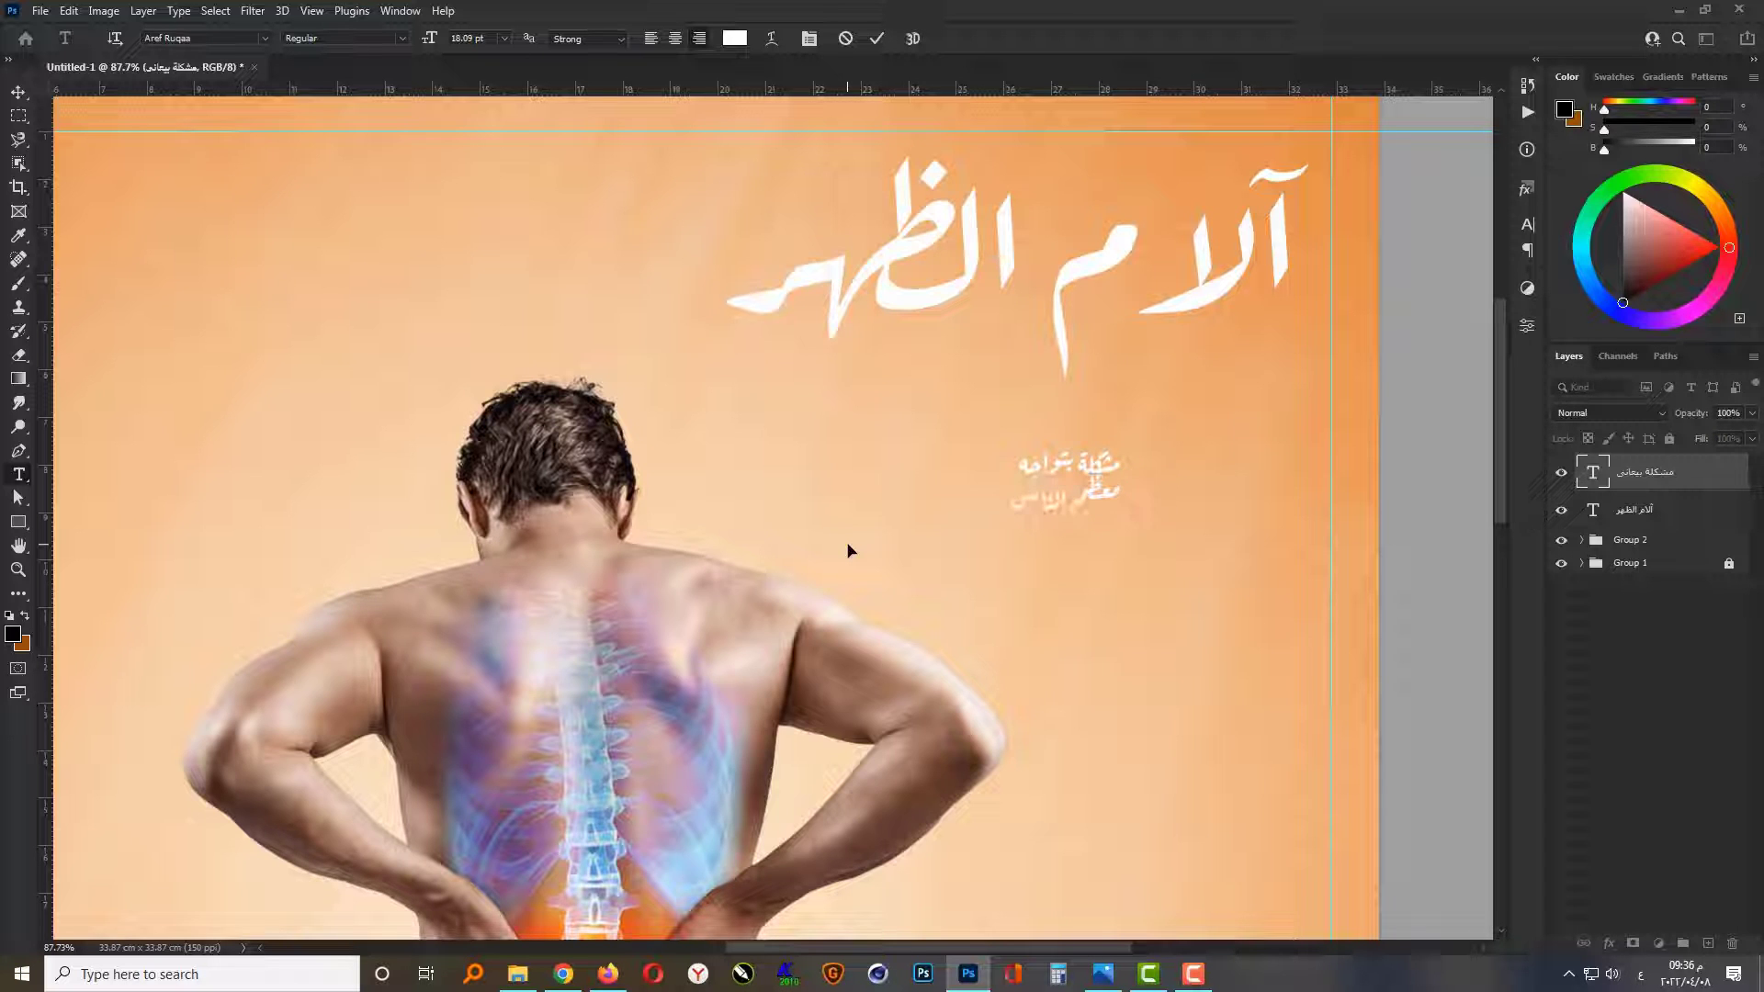
Step: Change the two-line subtitle's font to GE Dinar Two Medium and center-align its lines
{"action": "left_click", "coordinate": [264, 40]}
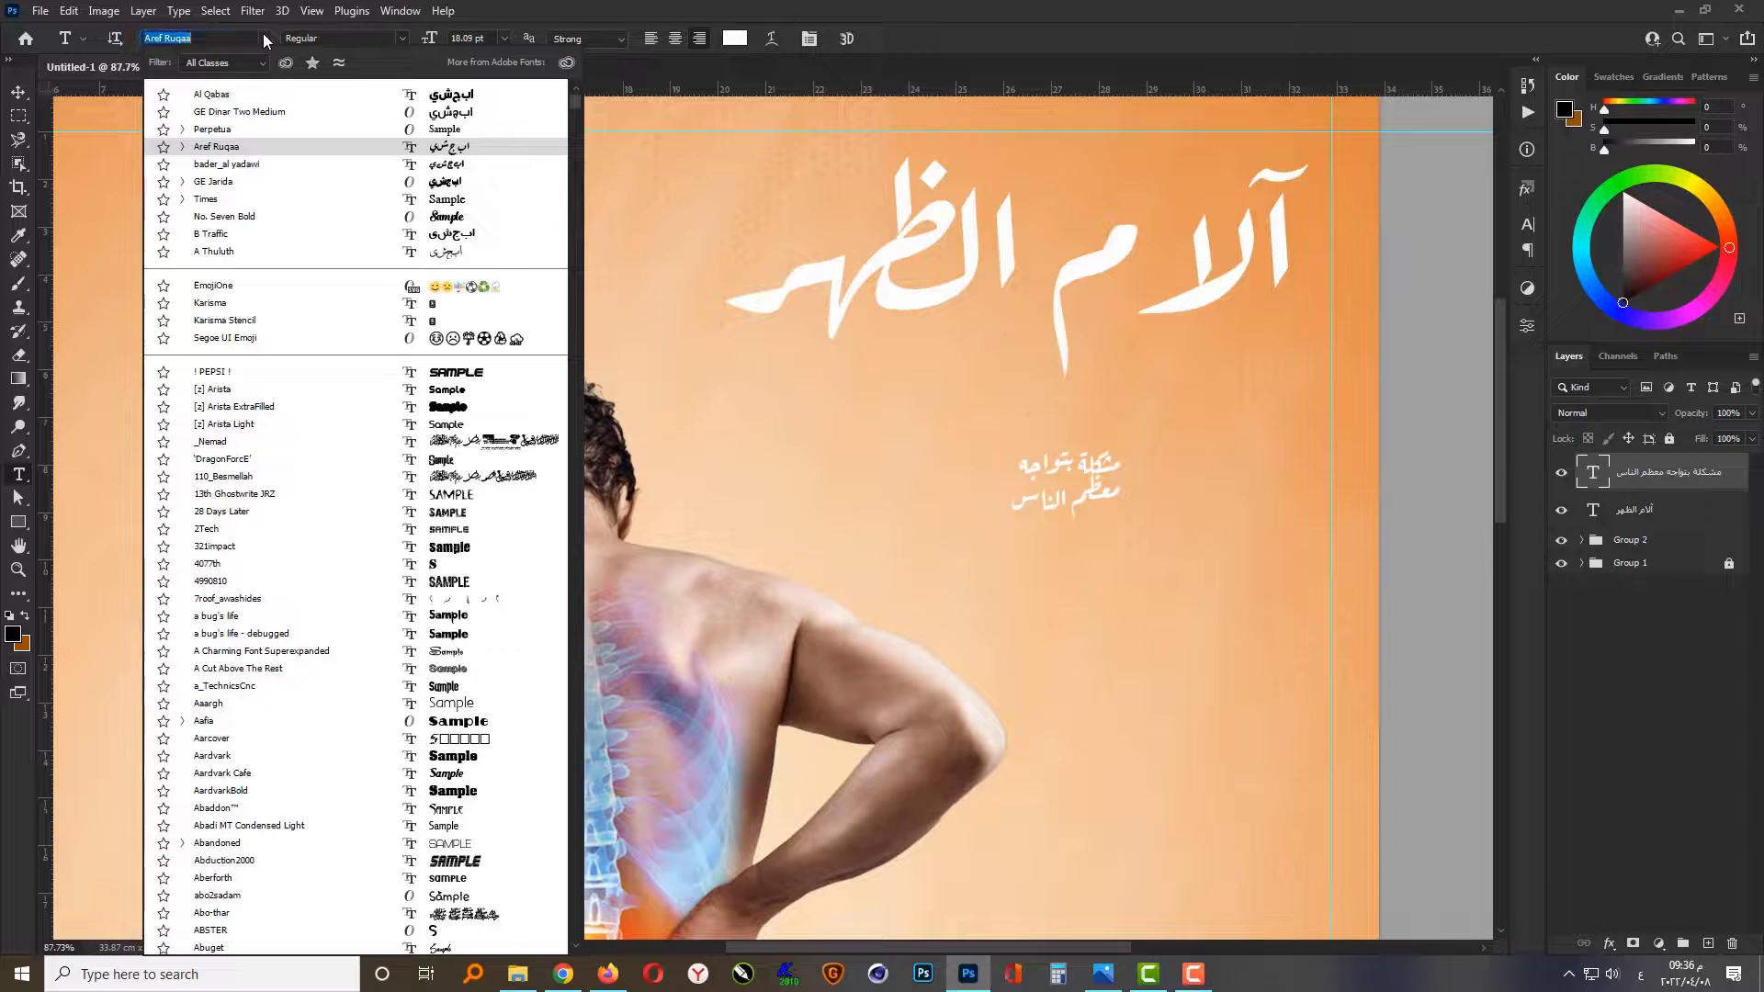
{"action": "left_click", "coordinate": [294, 112]}
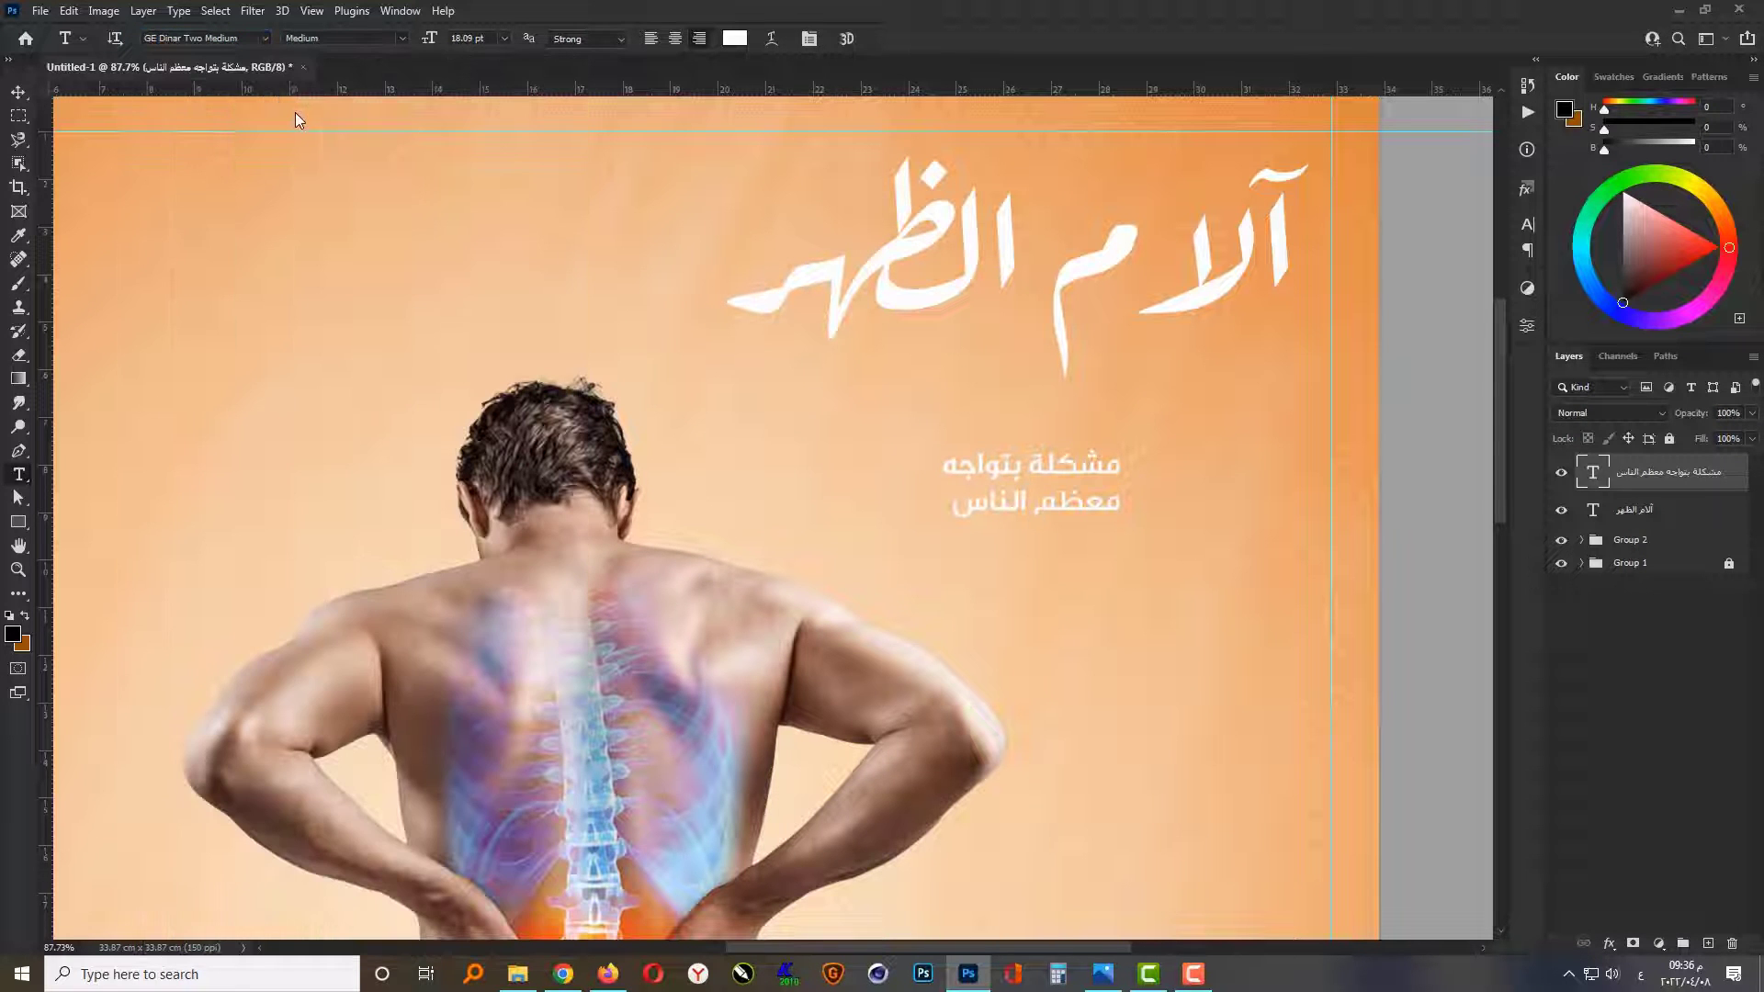
{"action": "left_click", "coordinate": [676, 40]}
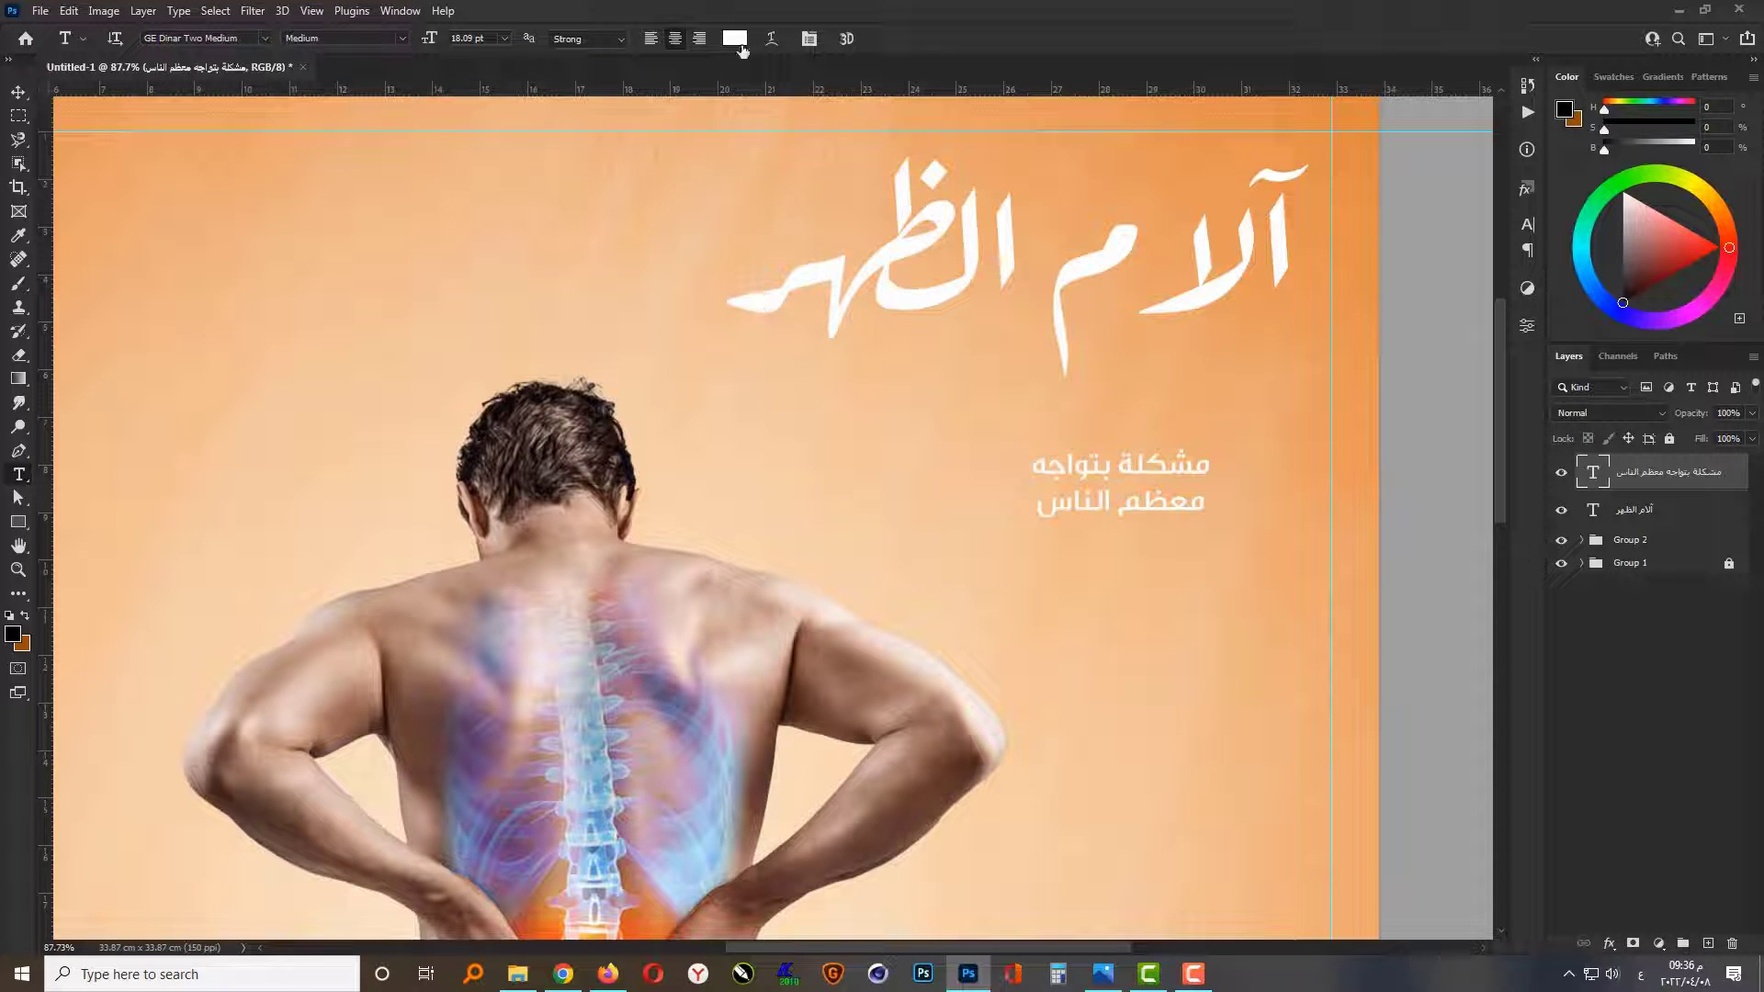
Step: Recolor the subtitle to a dark orange-brown with RGB values 130, 75, 0
{"action": "left_click", "coordinate": [741, 43]}
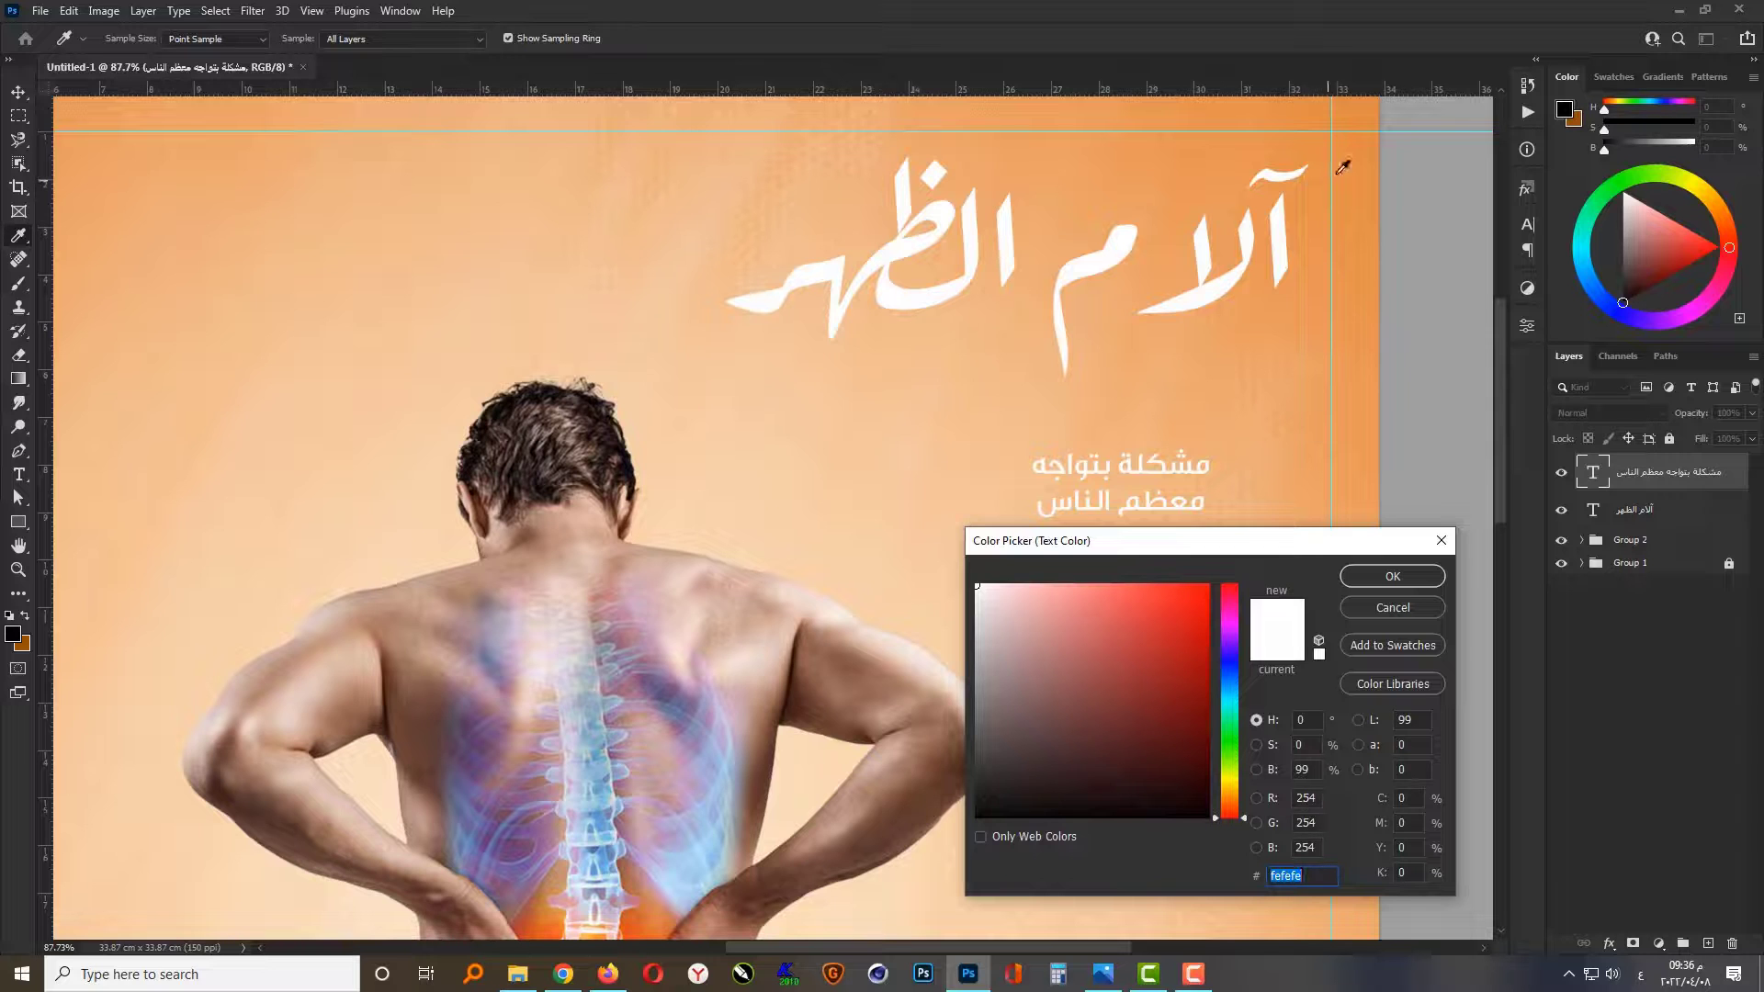
{"action": "left_click", "coordinate": [1369, 145]}
{"action": "left_click", "coordinate": [1185, 669]}
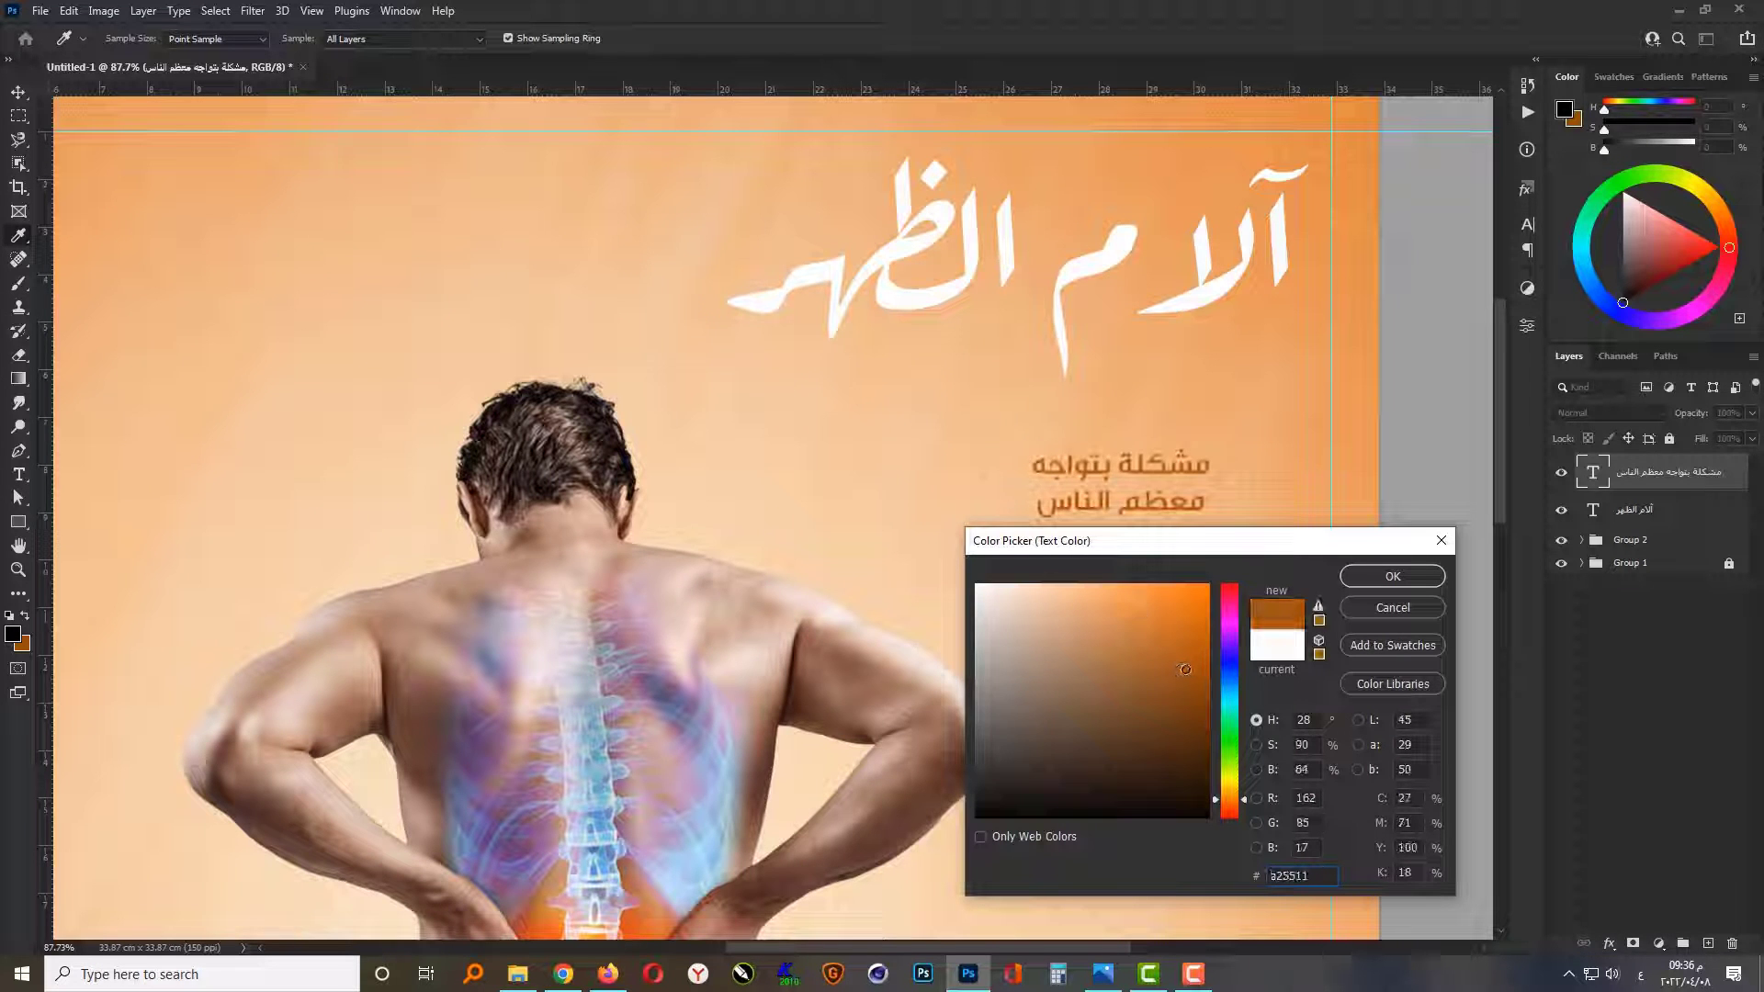
{"action": "left_click", "coordinate": [1191, 689]}
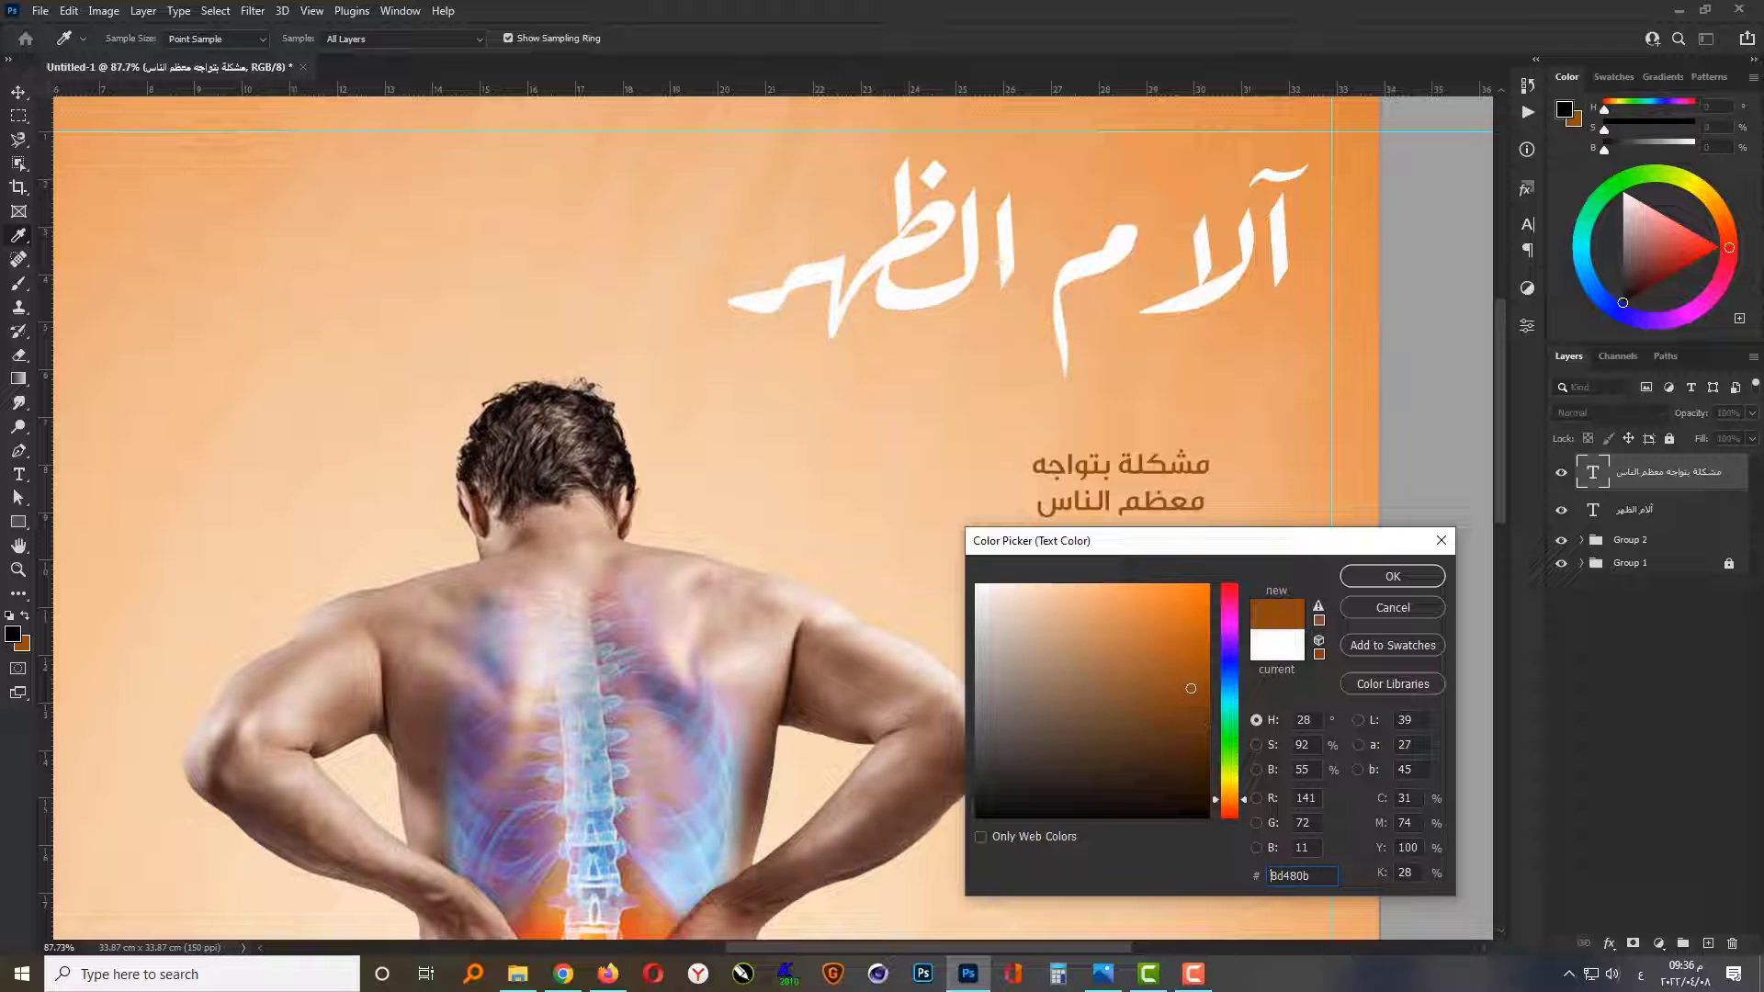
{"action": "left_click", "coordinate": [1192, 716]}
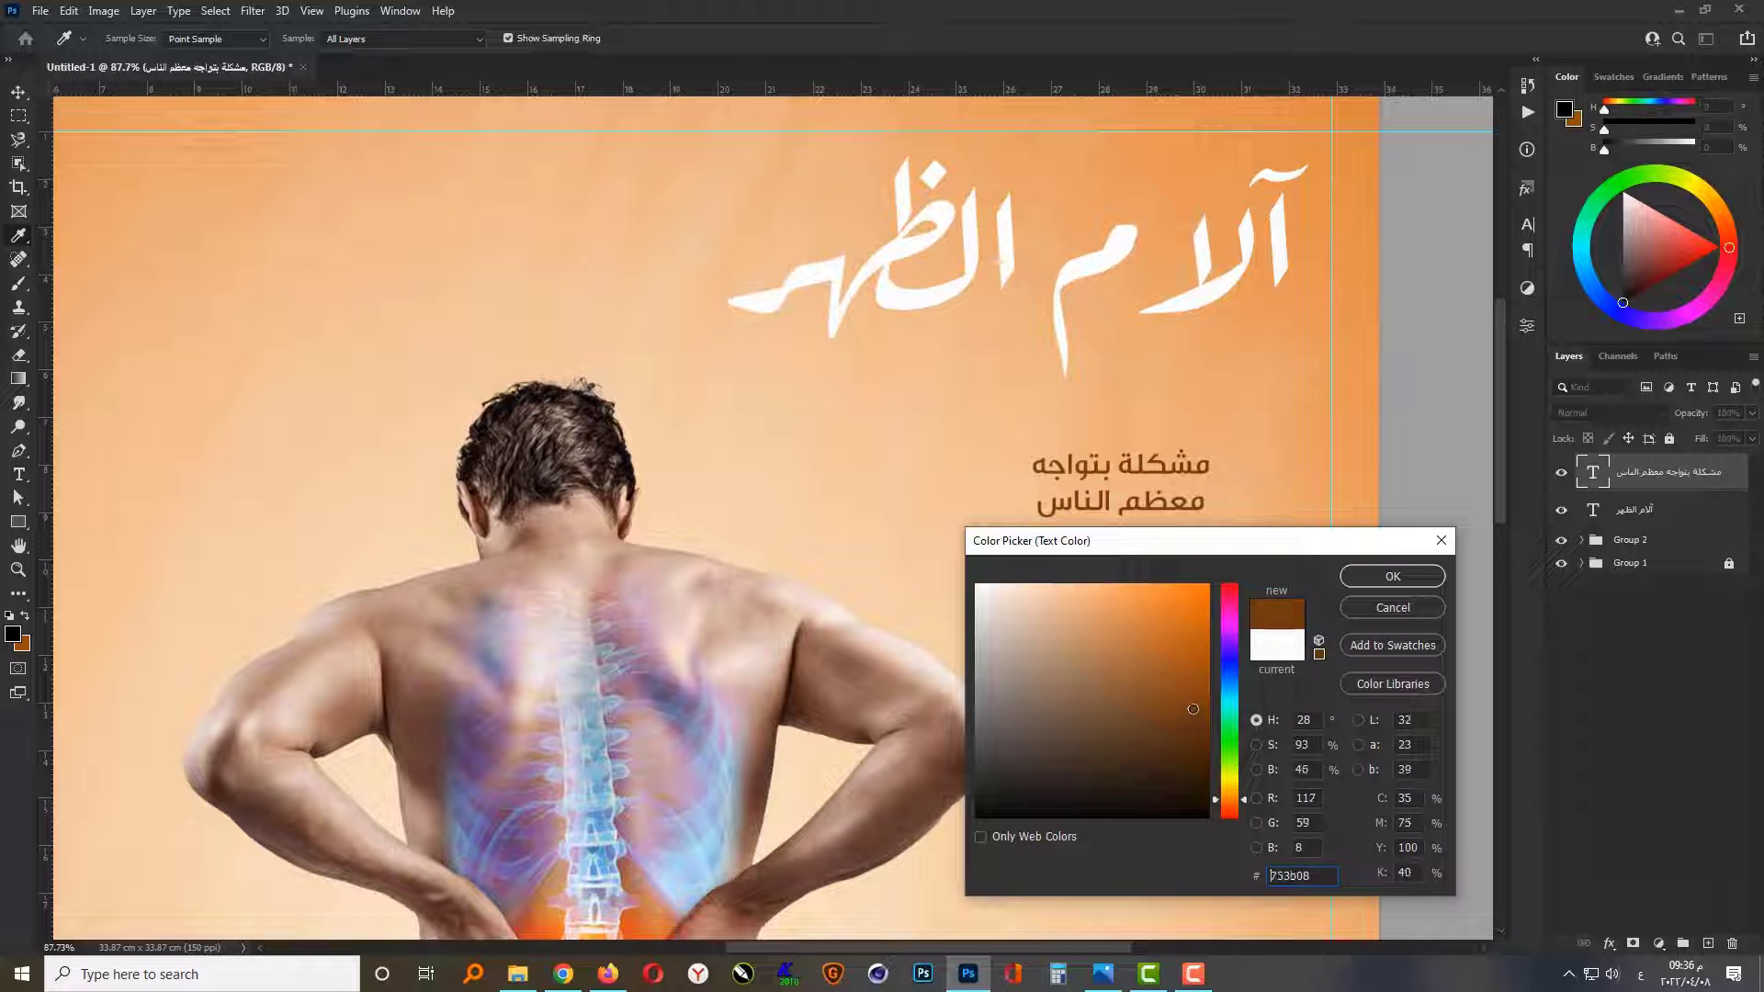
{"action": "left_click", "coordinate": [1192, 707]}
{"action": "left_click", "coordinate": [1294, 799]}
{"action": "type", "text": "130"}
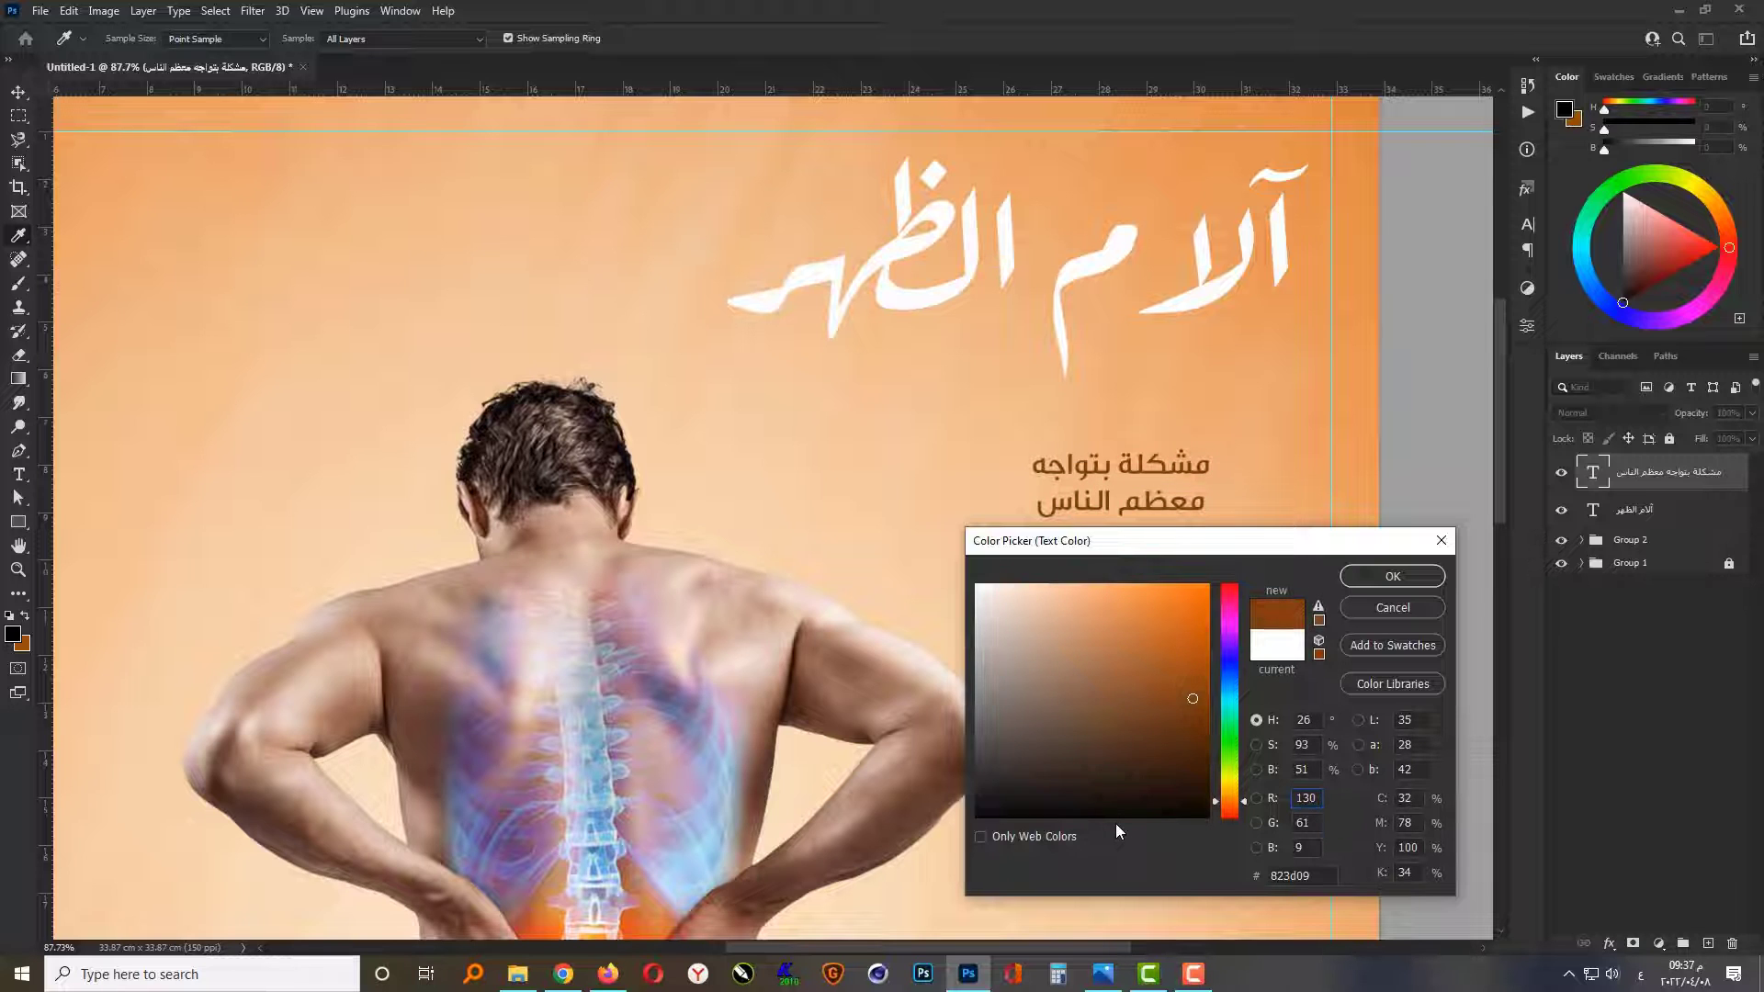
{"action": "key", "text": "Tab"}
{"action": "type", "text": "75"}
{"action": "key", "text": "Tab"}
{"action": "type", "text": "0"}
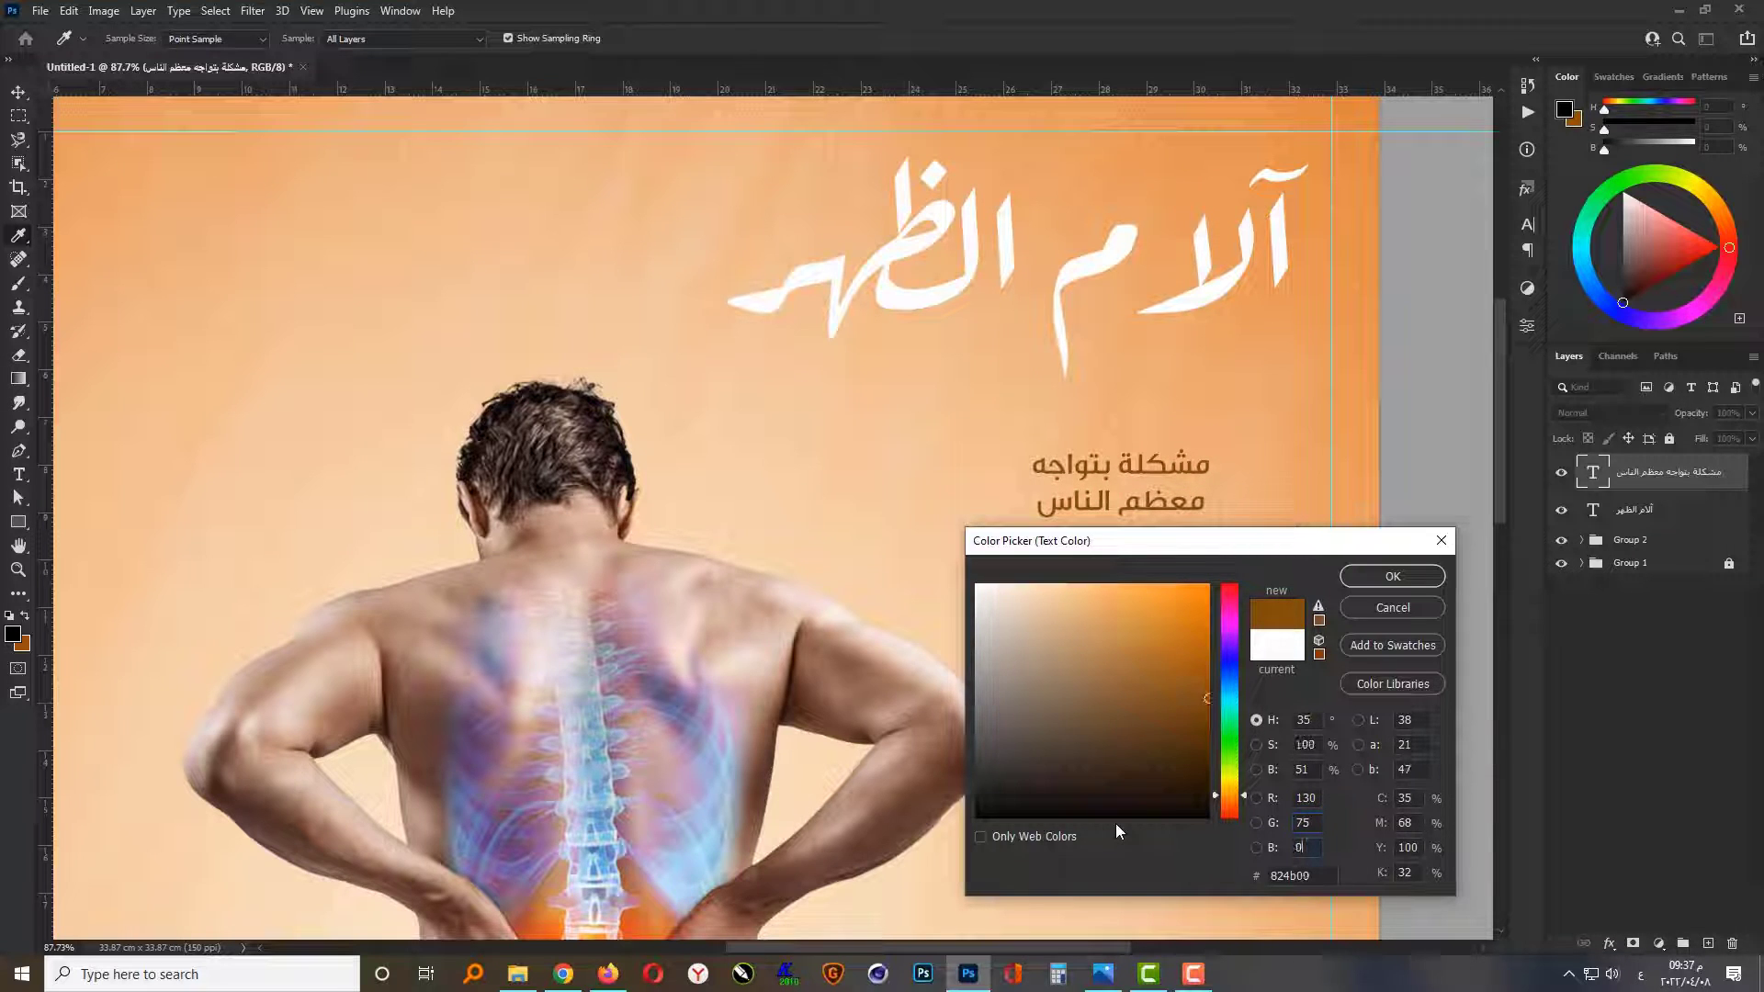
{"action": "key", "text": "Return"}
Step: Scale the subtitle to about 239% and position it directly below the heading, inside the right-hand guide
{"action": "key", "text": "ctrl+t"}
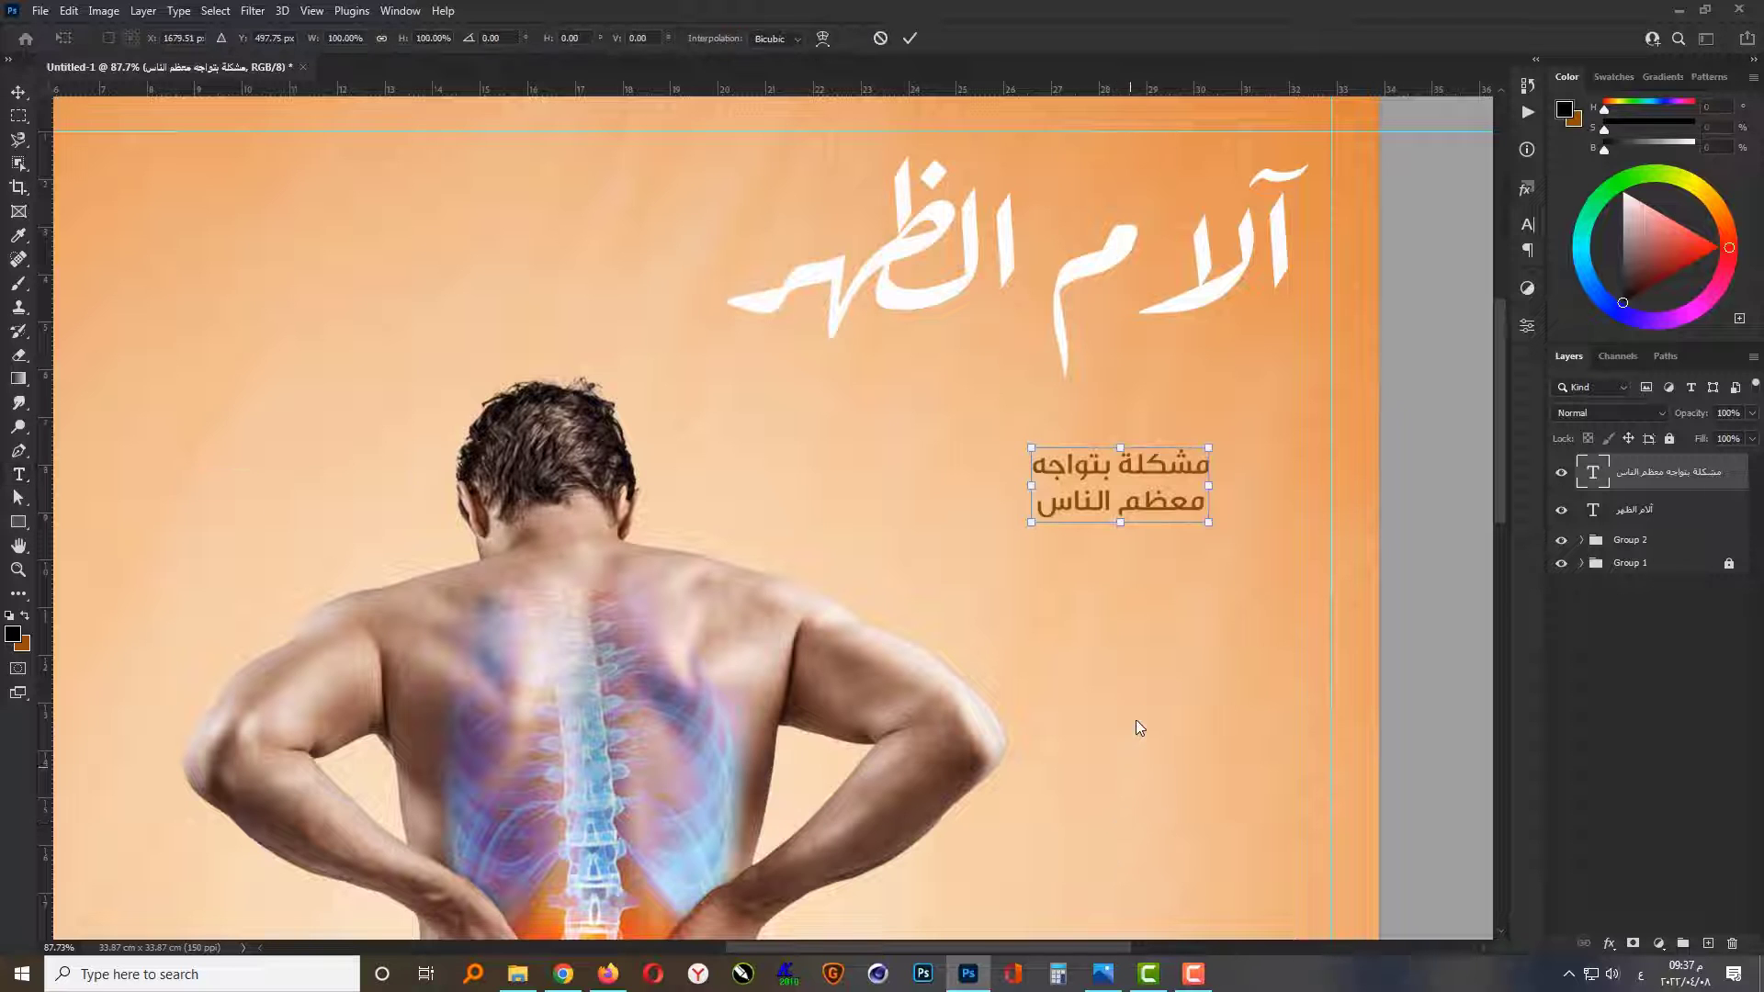
{"action": "left_click_drag", "start_coordinate": [1209, 526], "coordinate": [1331, 573]}
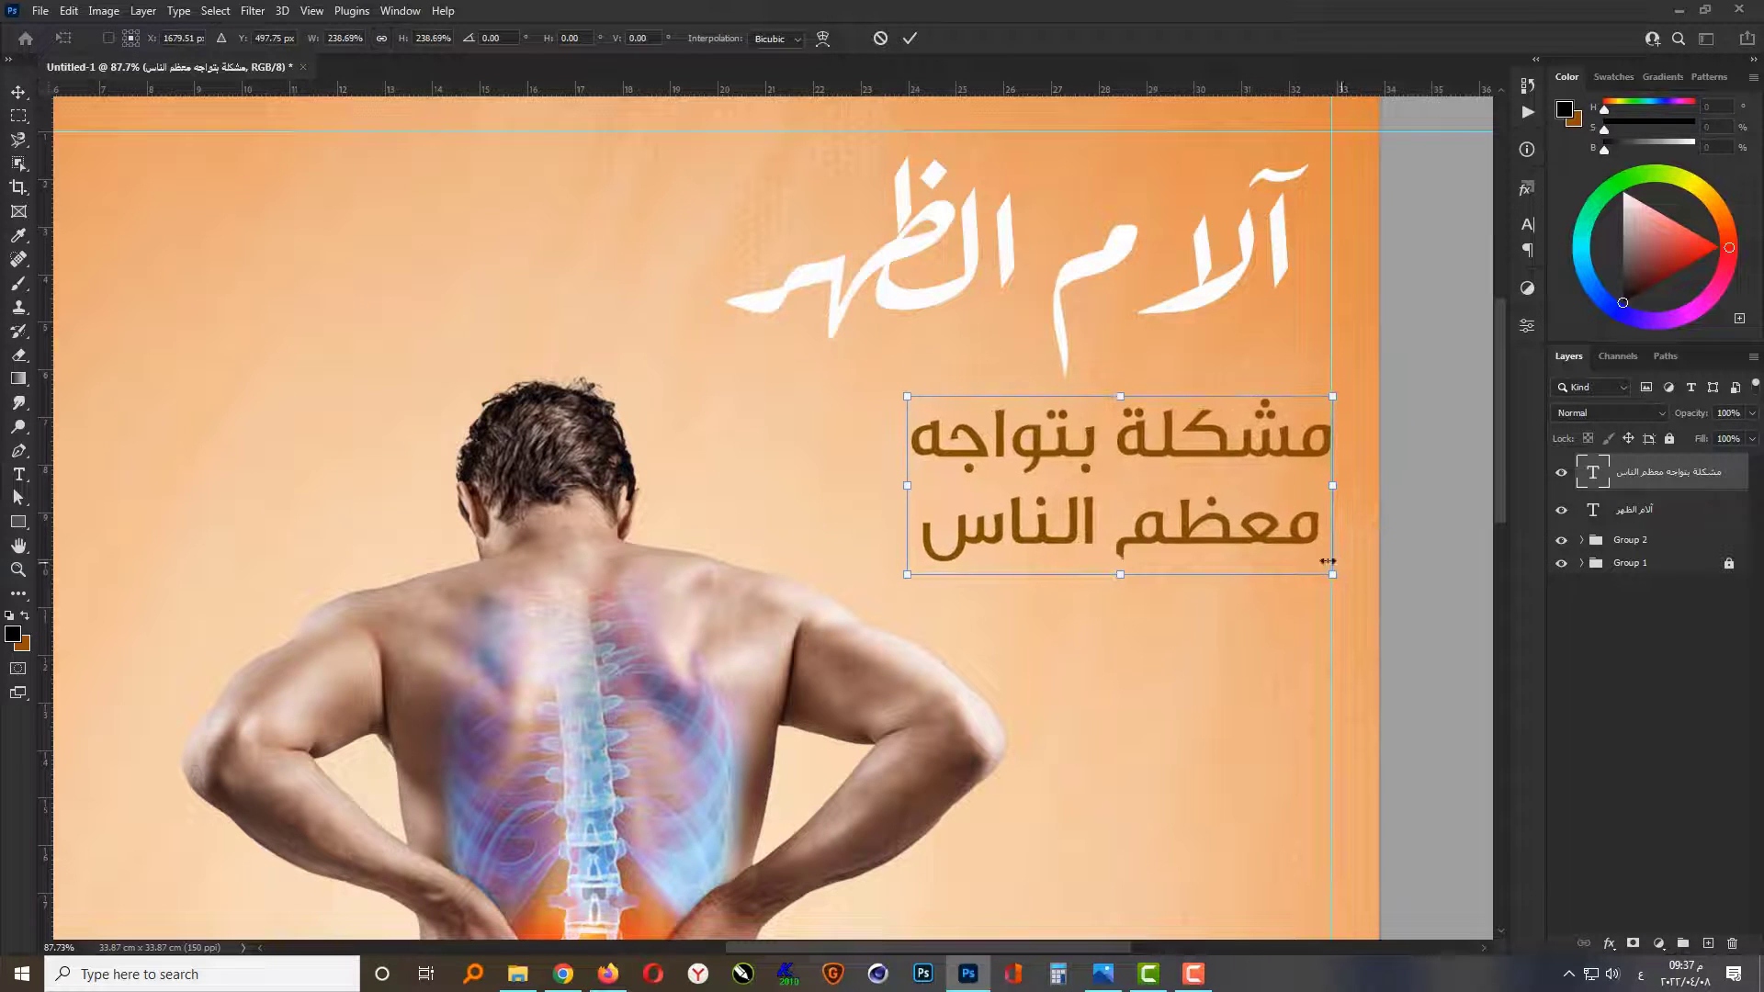
{"action": "mouse_move", "coordinate": [1140, 463]}
{"action": "left_mouse_down"}
{"action": "mouse_move", "coordinate": [1086, 464]}
{"action": "mouse_move", "coordinate": [1108, 471]}
{"action": "left_mouse_up"}
{"action": "key", "text": "Return"}
Step: Underline both lines of the subtitle and nudge the text slightly closer to the heading
{"action": "left_click", "coordinate": [1525, 224]}
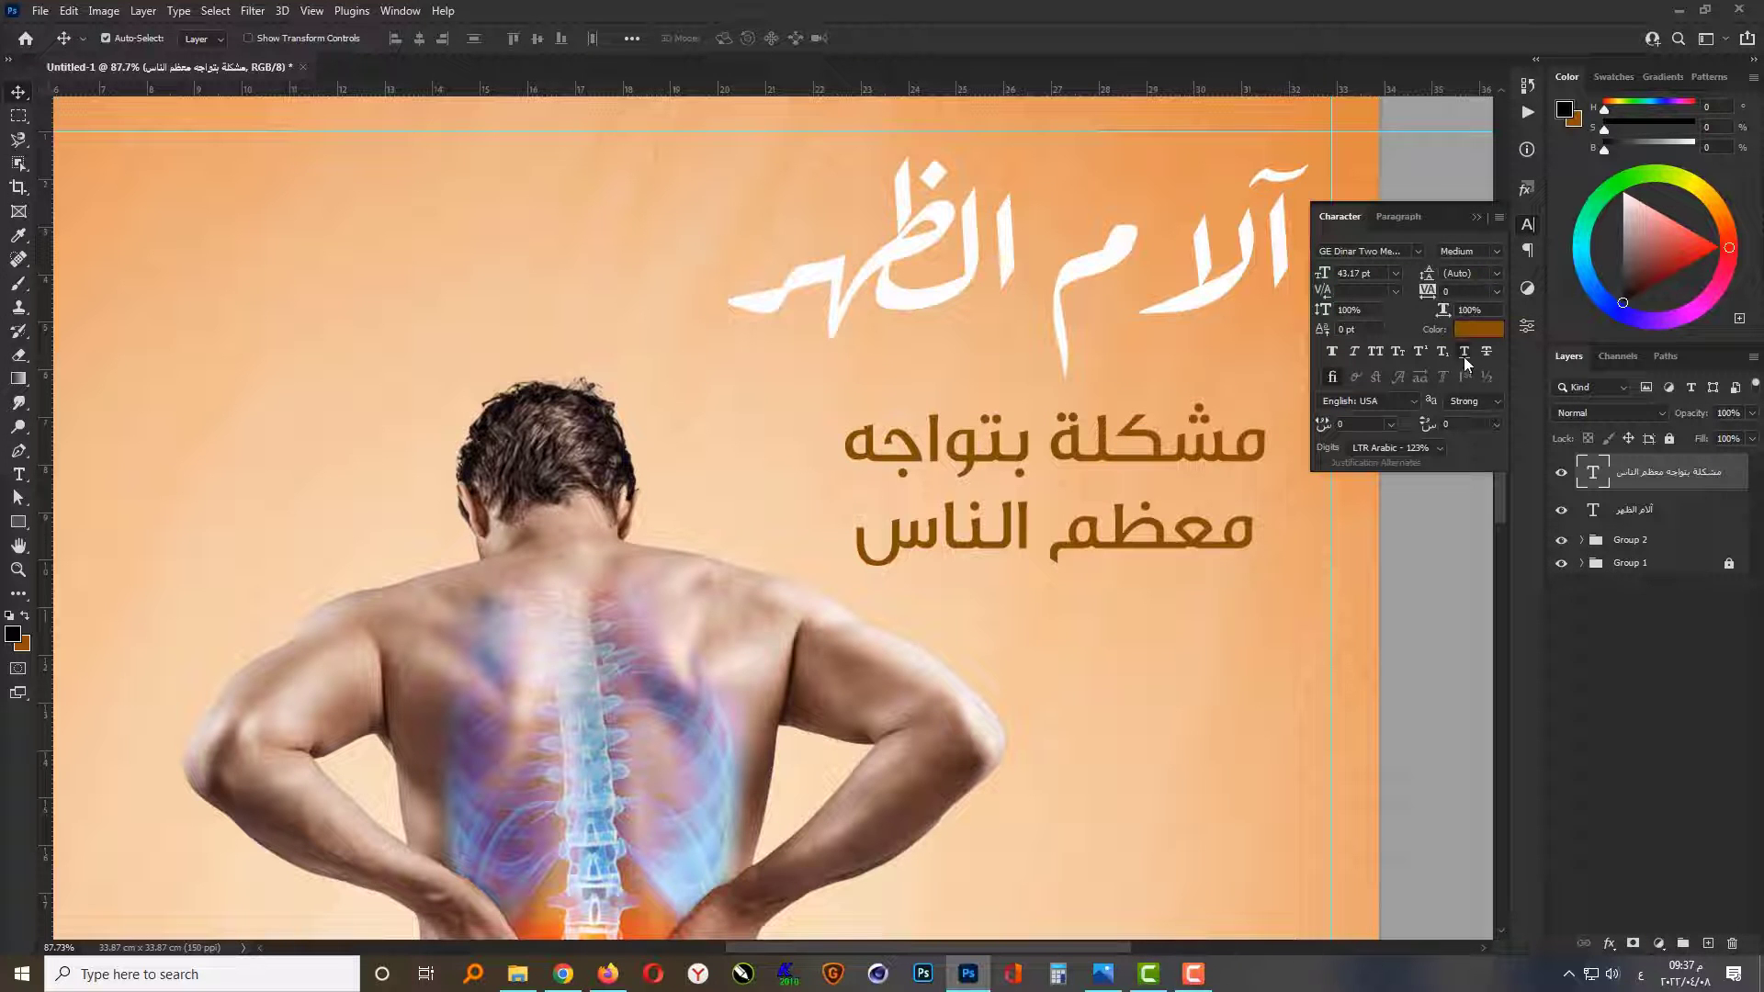
{"action": "left_click", "coordinate": [1463, 356]}
{"action": "left_click", "coordinate": [1477, 217]}
{"action": "scroll", "coordinate": [1178, 504], "scroll_direction": "down", "scroll_amount": 2}
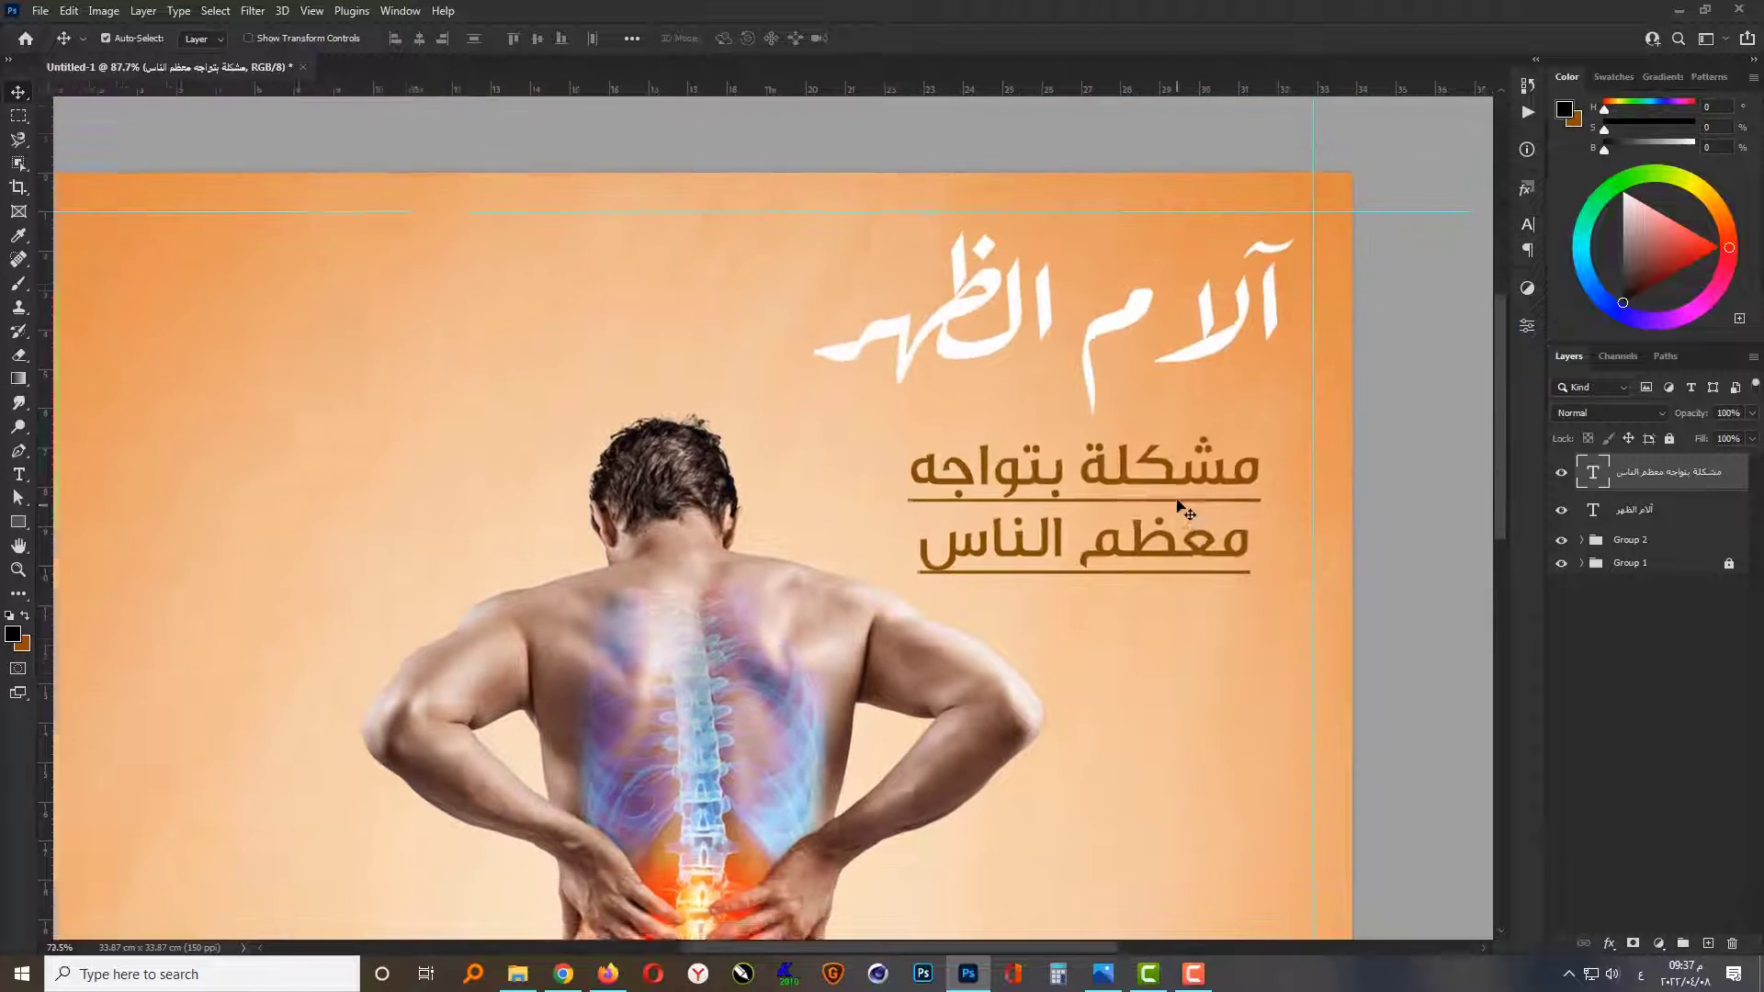
{"action": "scroll", "coordinate": [1178, 503], "scroll_direction": "down", "scroll_amount": 2}
{"action": "left_click_drag", "start_coordinate": [1185, 500], "coordinate": [1192, 488]}
{"action": "scroll", "coordinate": [1192, 489], "scroll_direction": "down", "scroll_amount": 2}
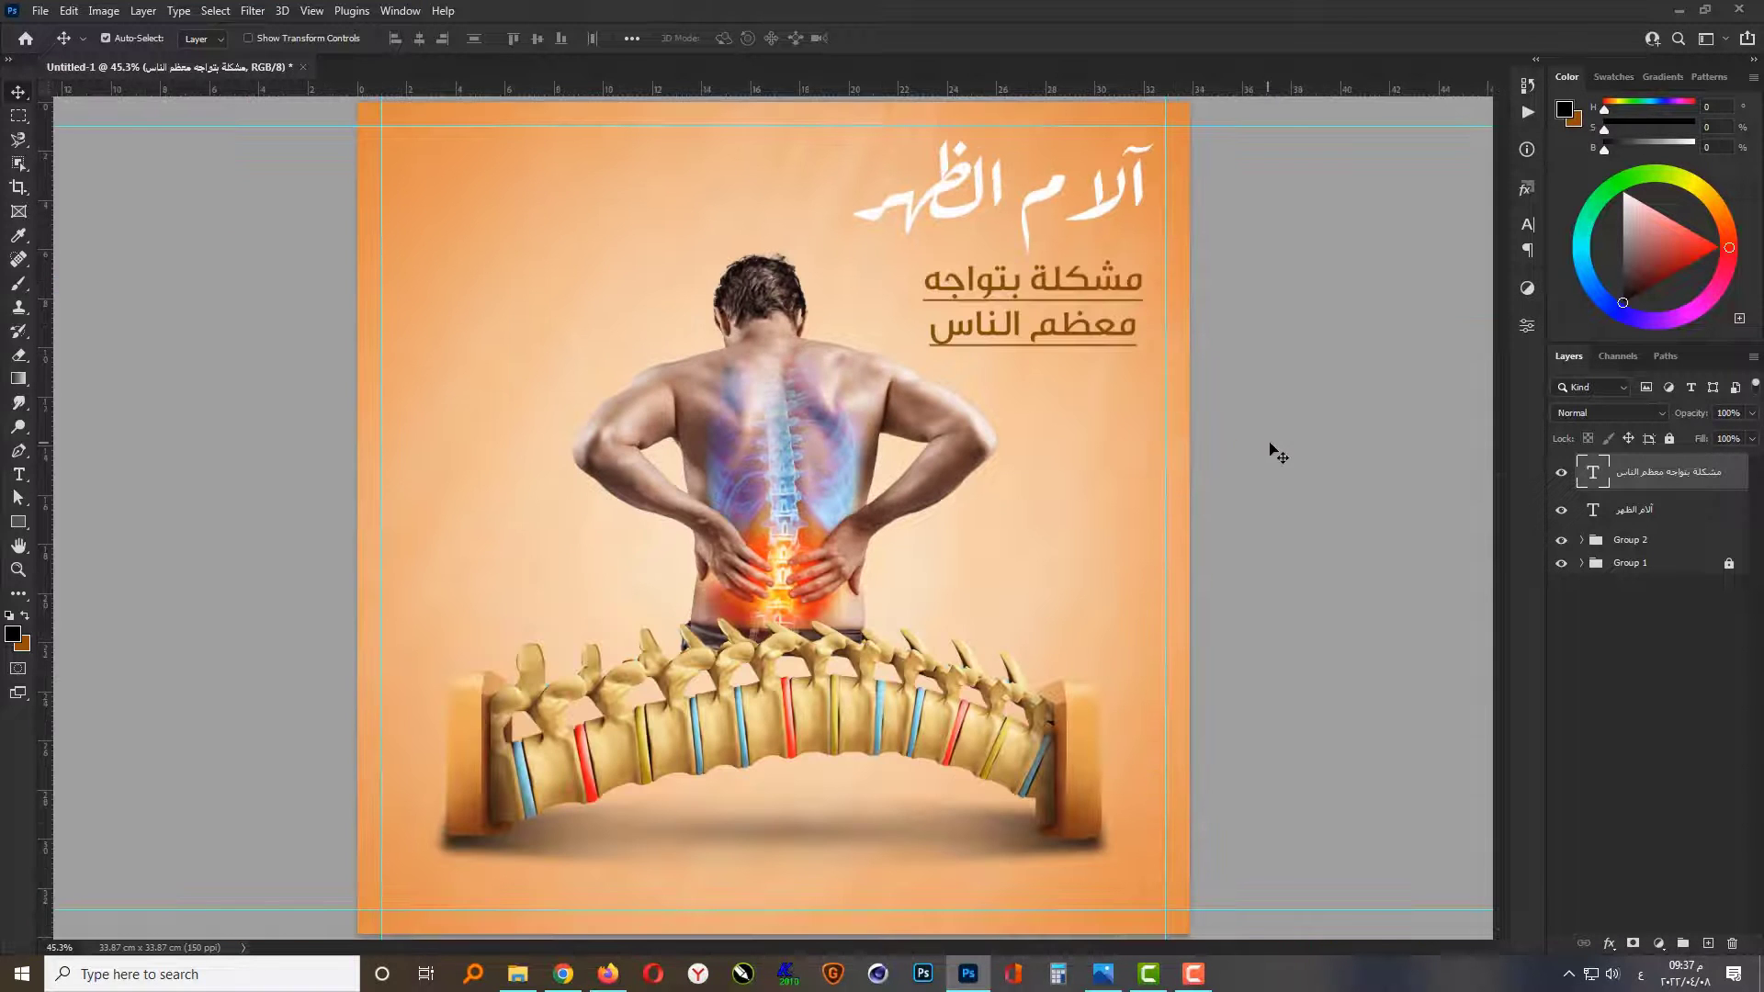
Step: Place the LOGO image in the design, shrink it and fit it into the canvas's upper-left corner inside the guides
{"action": "left_click", "coordinate": [519, 973]}
{"action": "left_click_drag", "start_coordinate": [234, 285], "coordinate": [481, 246]}
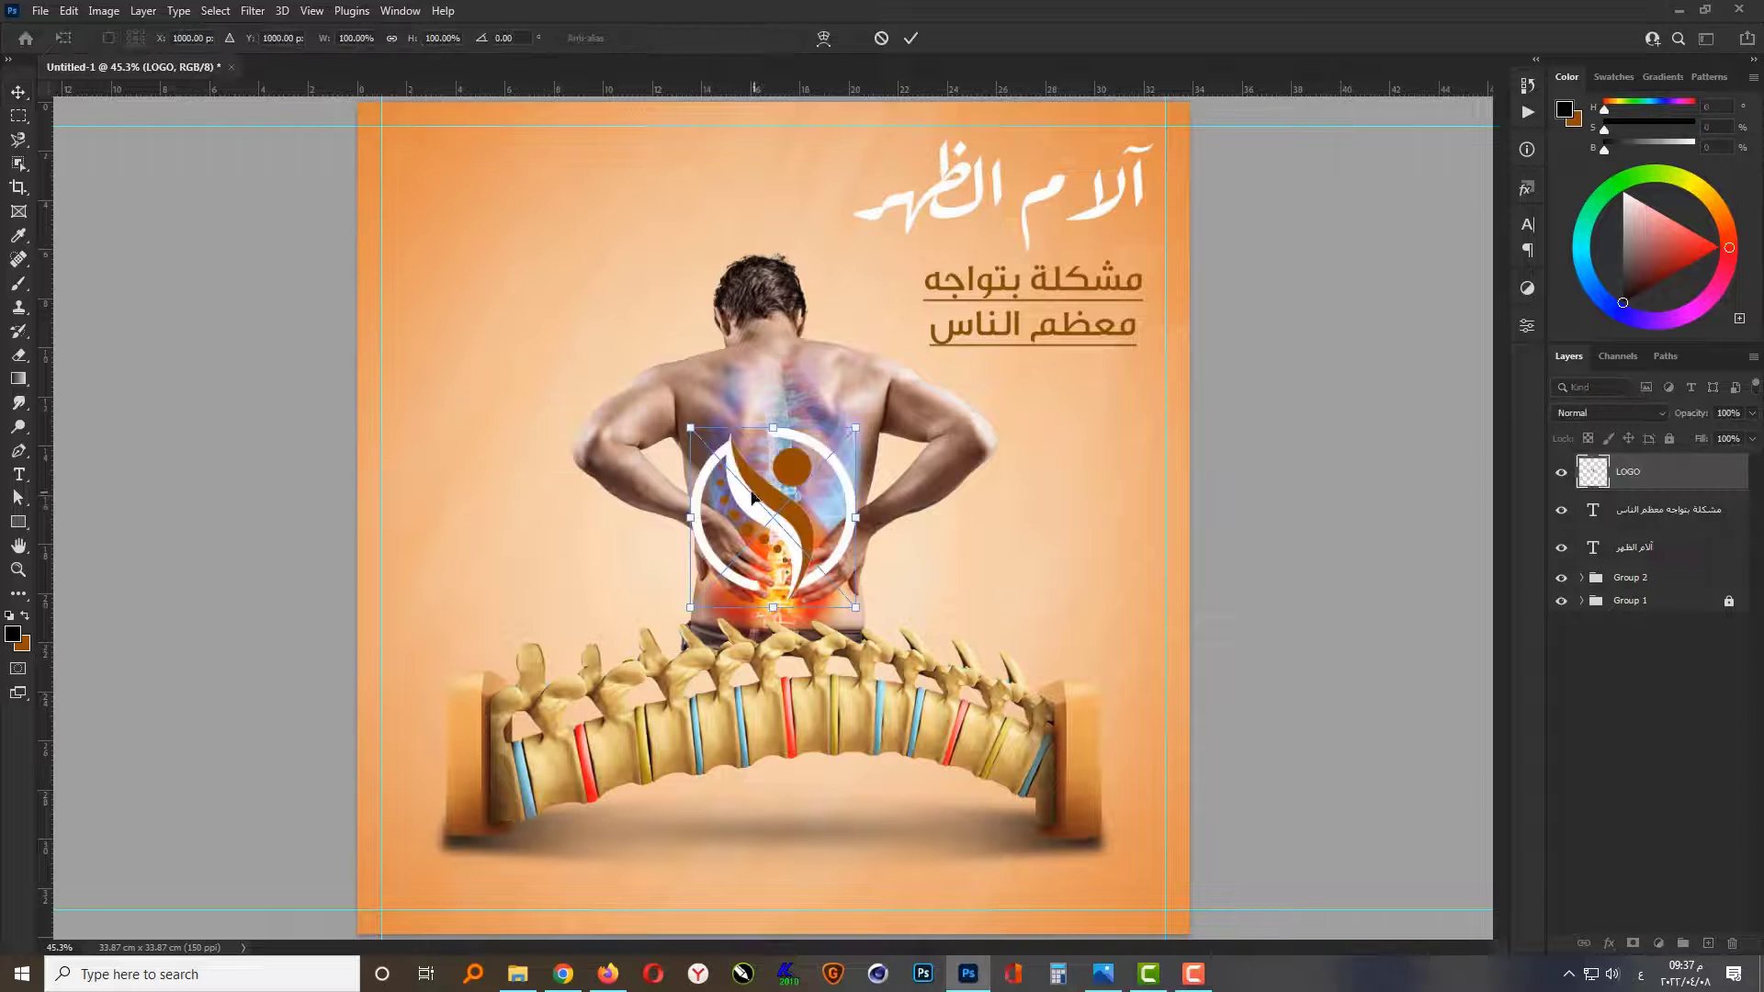
{"action": "left_click_drag", "start_coordinate": [753, 496], "coordinate": [456, 204]}
{"action": "left_click_drag", "start_coordinate": [549, 313], "coordinate": [487, 235]}
{"action": "key", "text": "Return"}
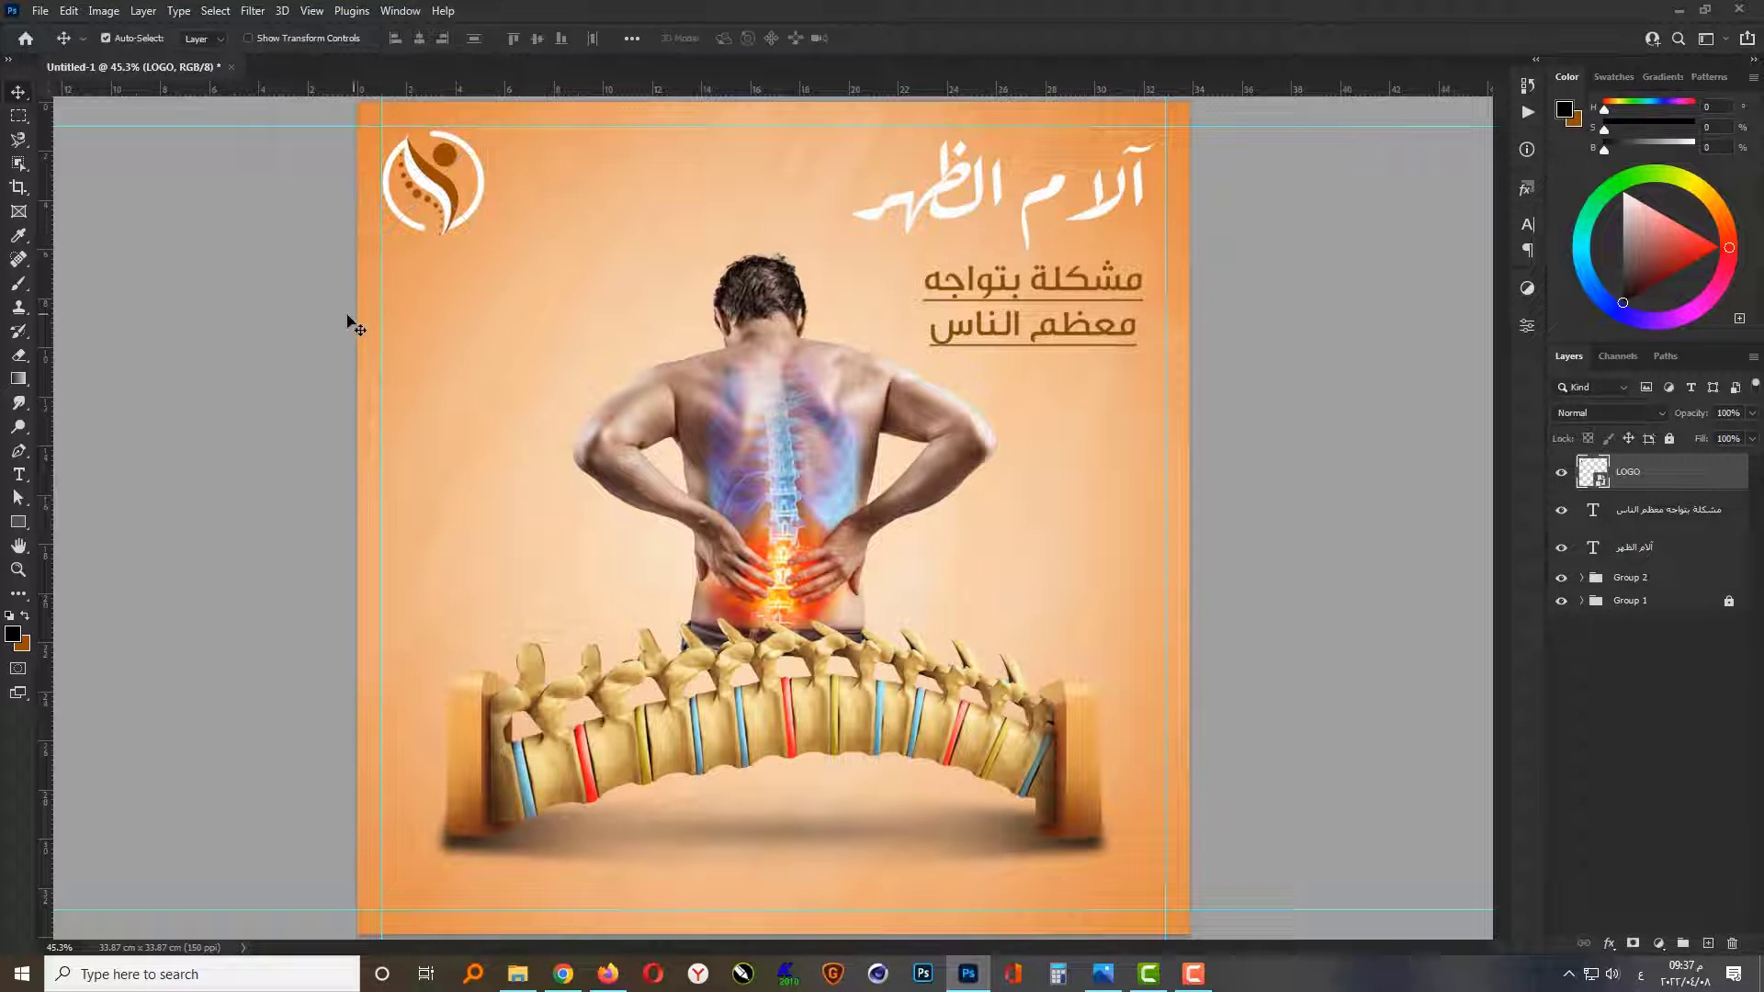
{"action": "left_click", "coordinate": [347, 316]}
Step: Add a centered two-line text layer reading "LOGO" and "HERE" below the logo
{"action": "left_click", "coordinate": [18, 475]}
{"action": "scroll", "coordinate": [434, 225], "scroll_direction": "up", "scroll_amount": 2}
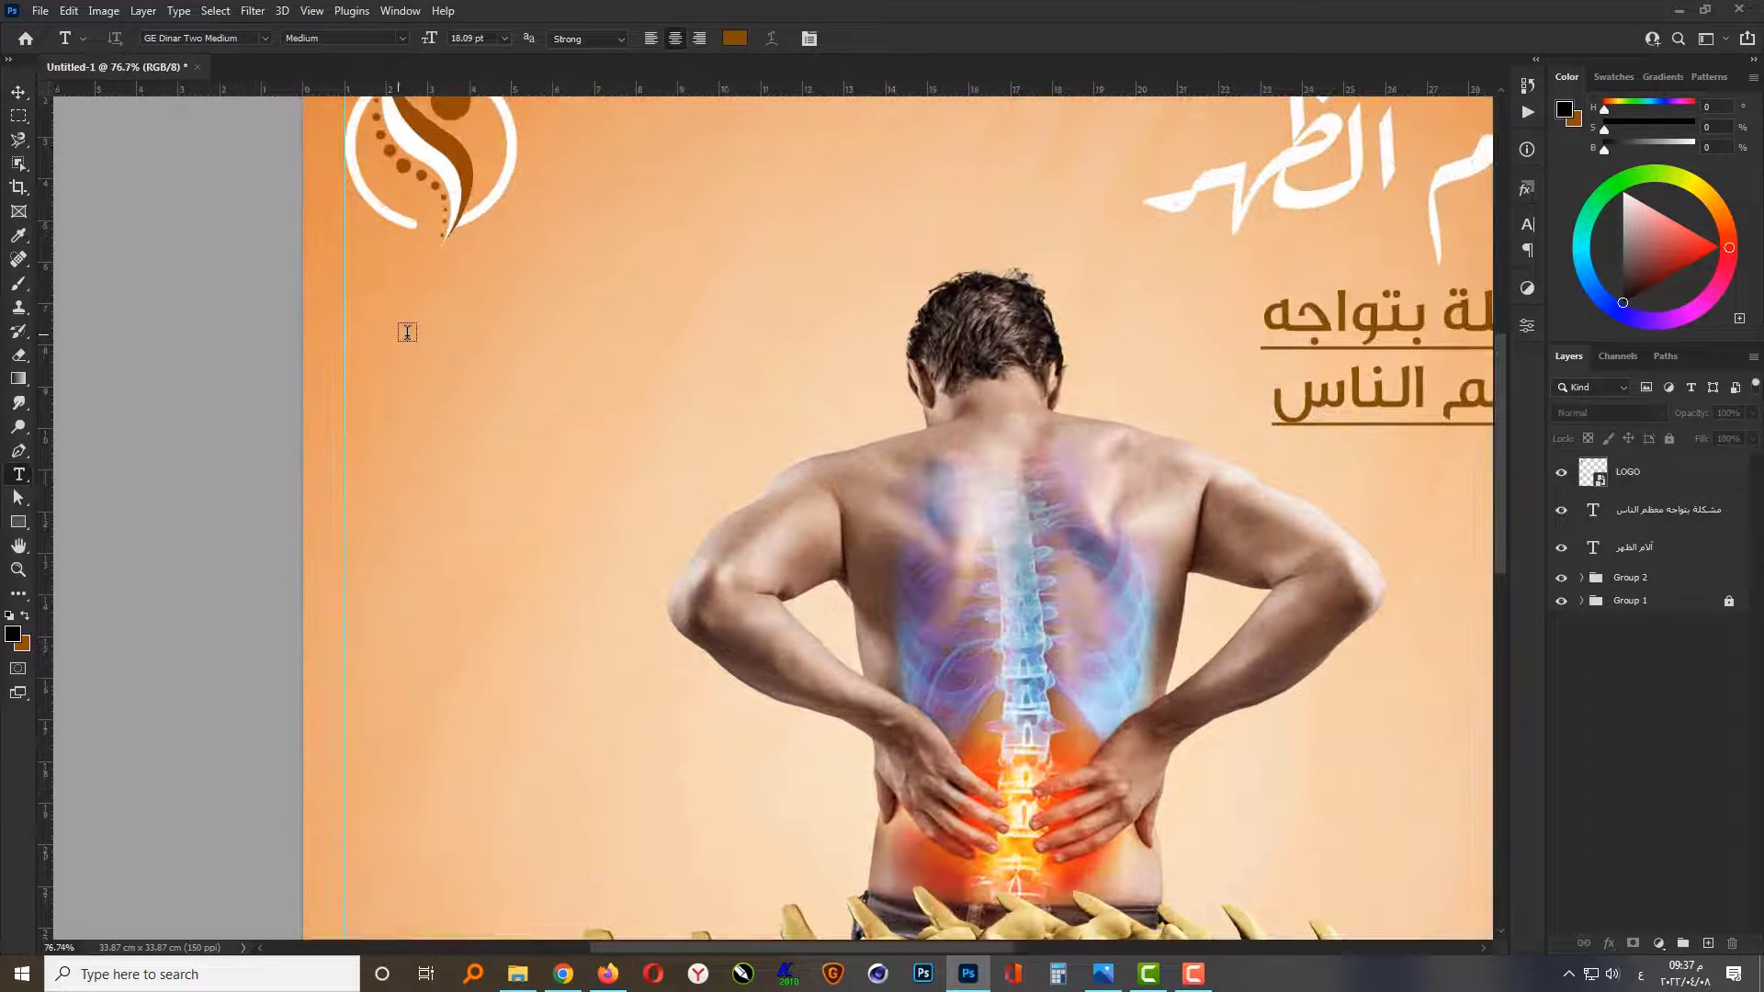
{"action": "left_click", "coordinate": [369, 342]}
{"action": "scroll", "coordinate": [317, 285], "scroll_direction": "up", "scroll_amount": 3}
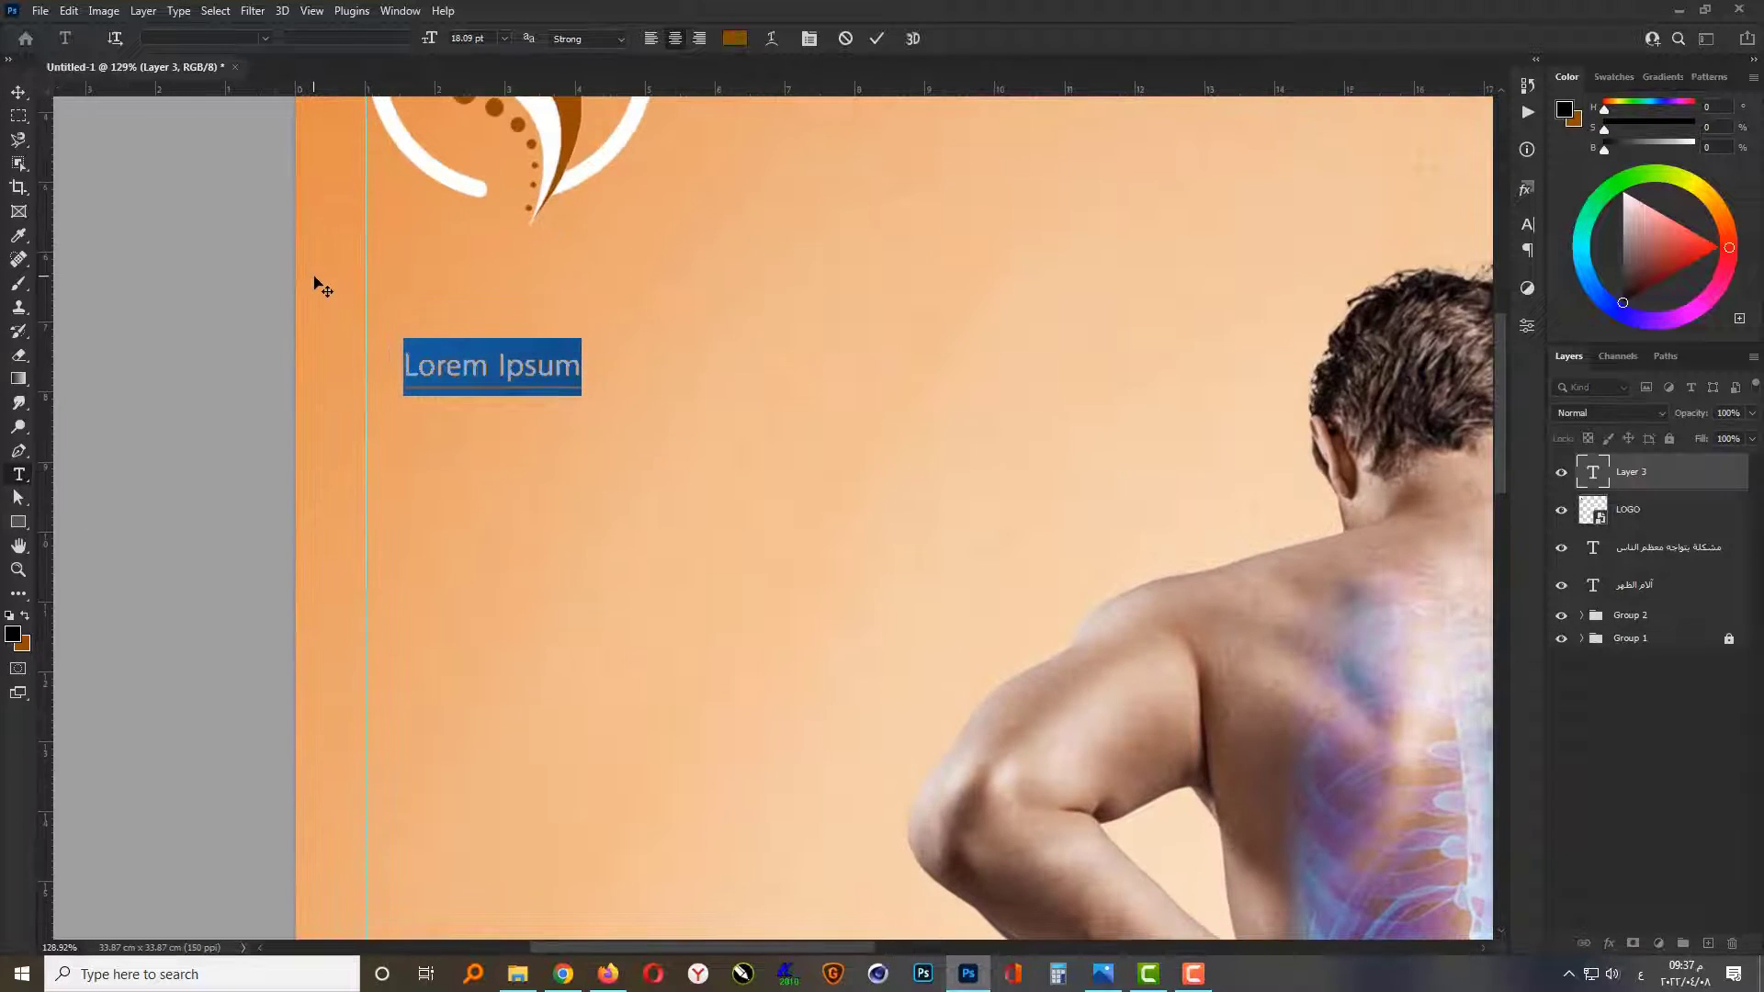
{"action": "key", "text": "alt+shift"}
{"action": "key", "text": "BackSpace"}
{"action": "type", "text": "L"}
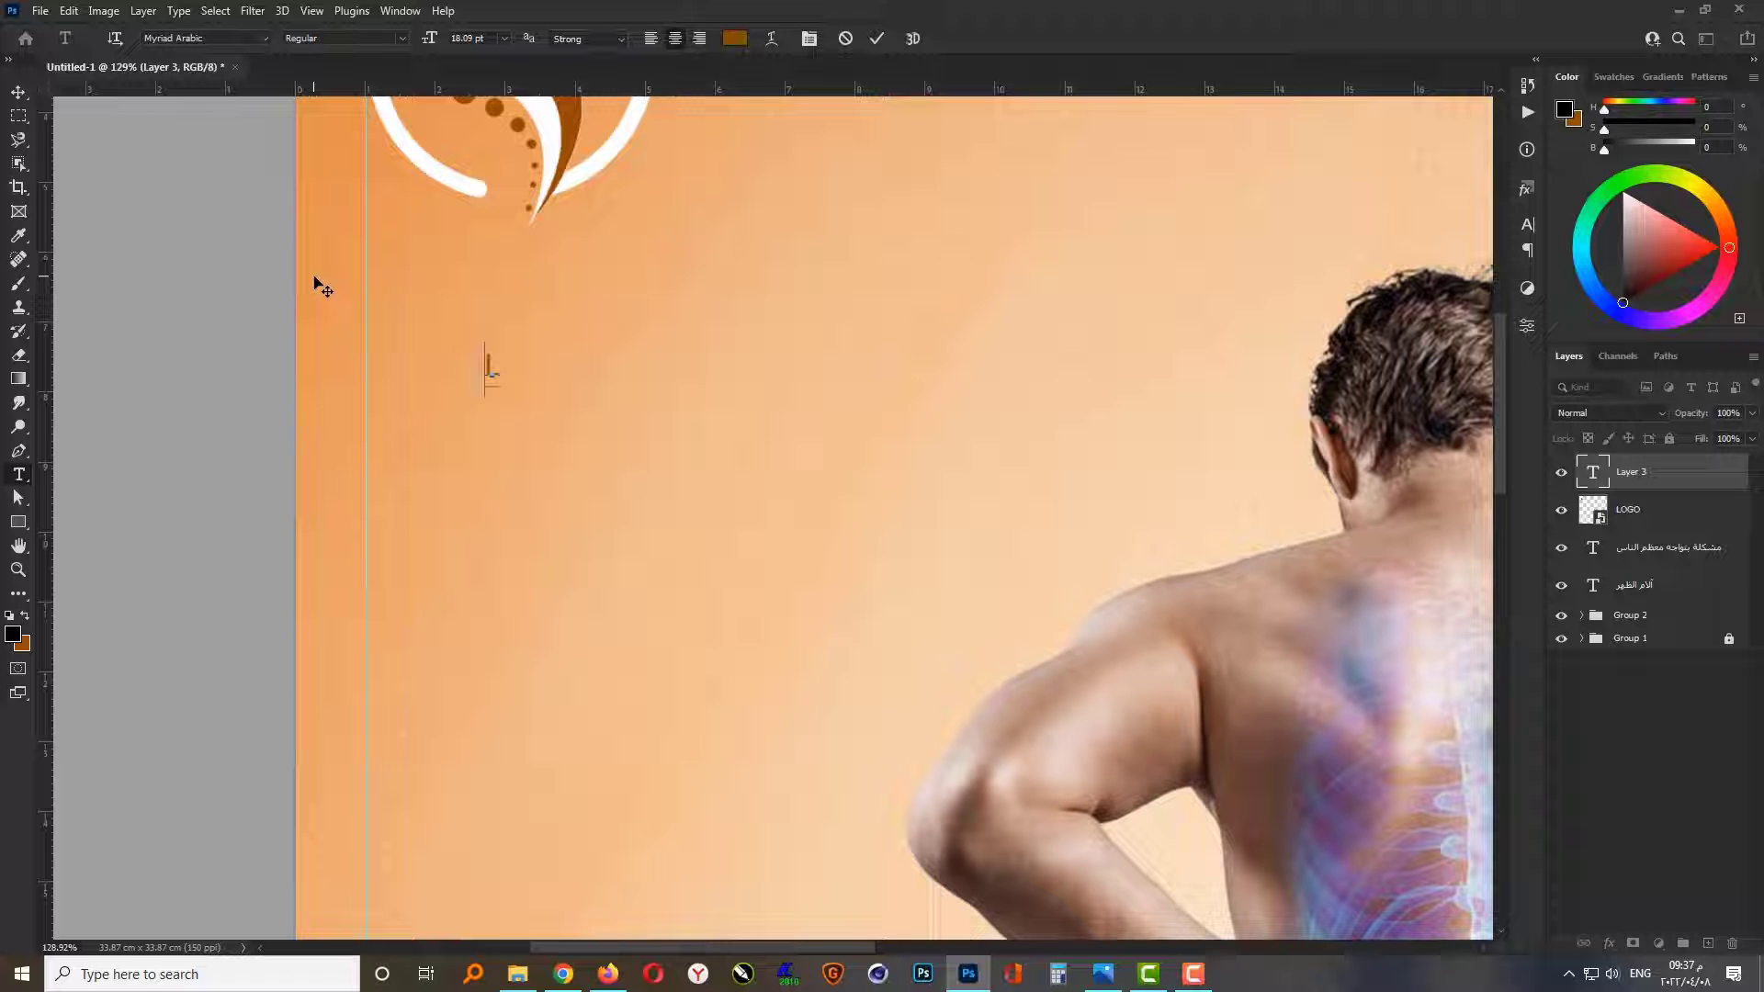
{"action": "type", "text": "OGO "}
{"action": "type", "text": "HERE"}
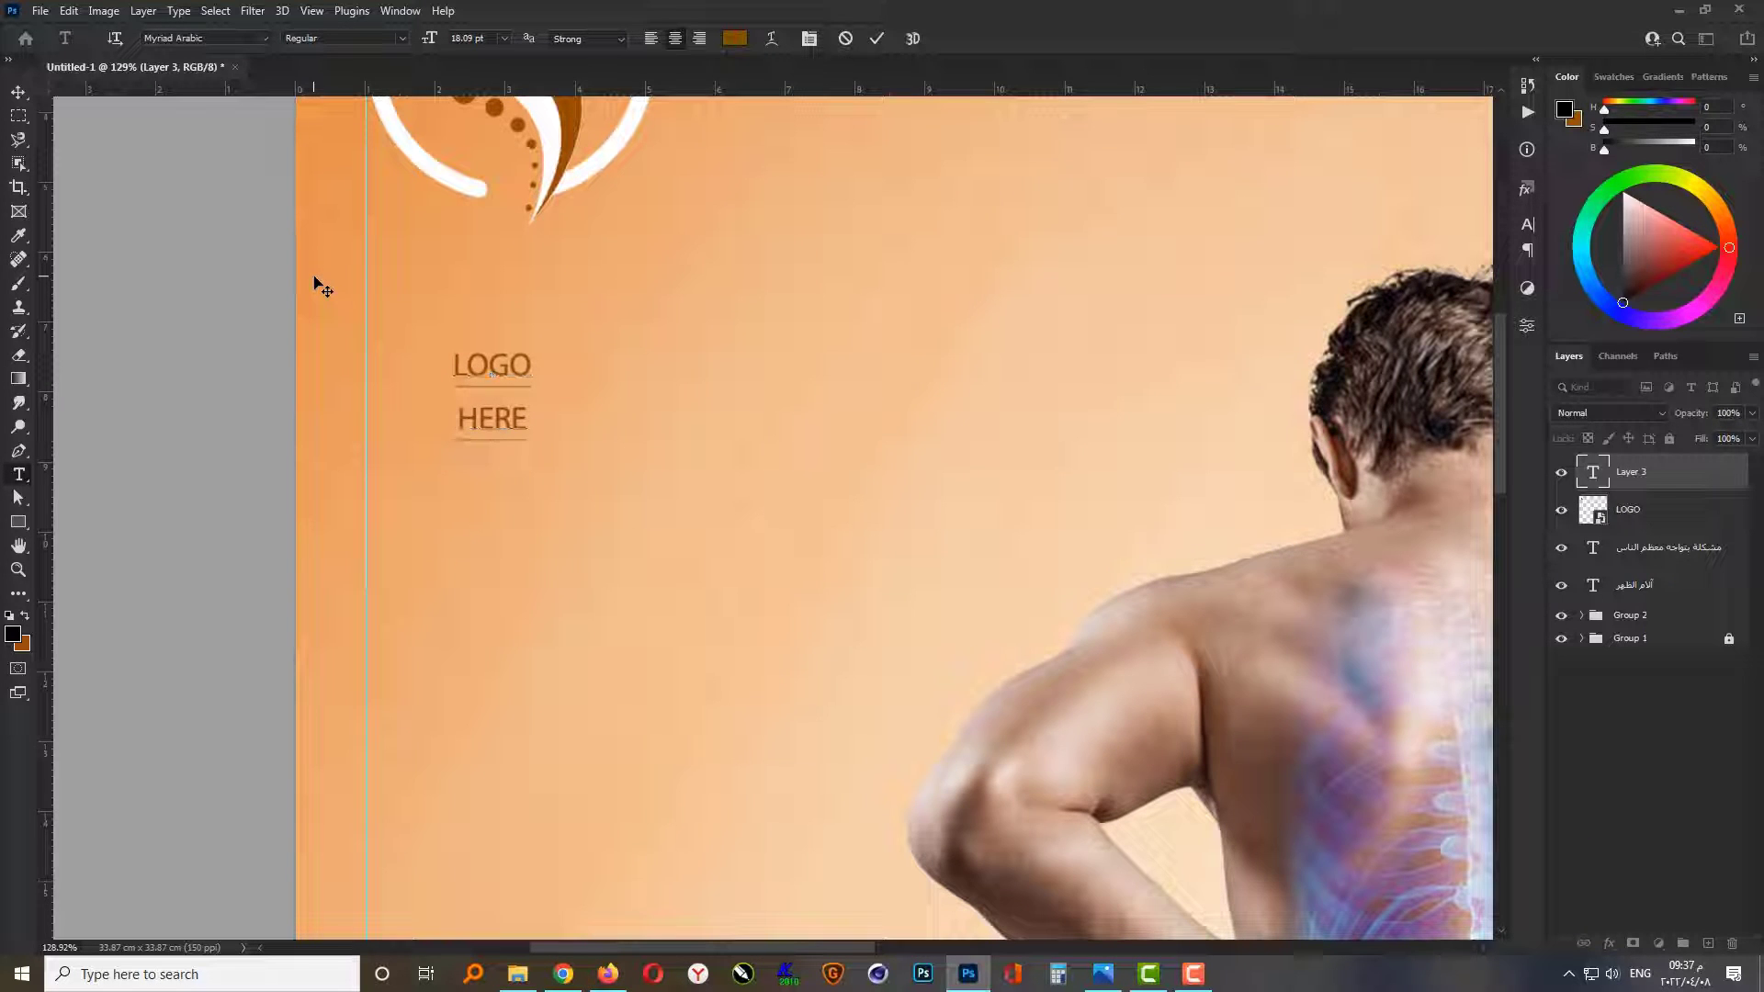
{"action": "left_click", "coordinate": [314, 285]}
Step: Set the LOGO HERE caption in Perpetua Bold and colour it white
{"action": "left_click", "coordinate": [265, 38]}
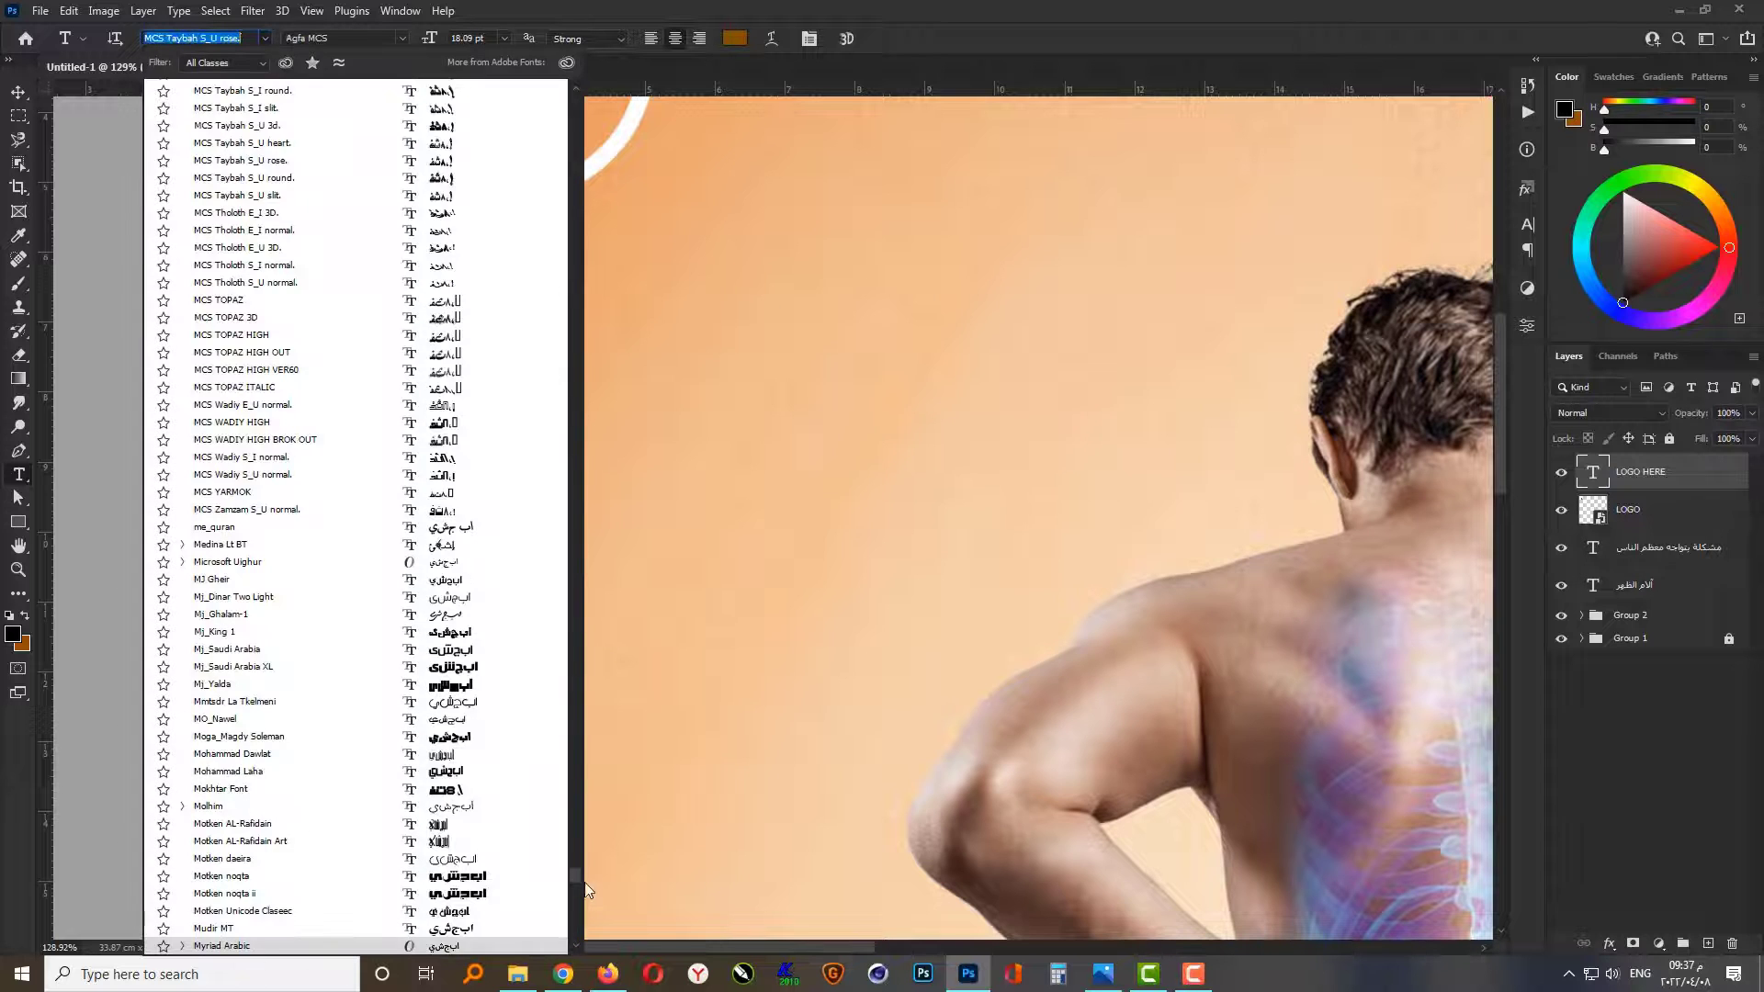
{"action": "left_click_drag", "start_coordinate": [577, 877], "coordinate": [579, 99]}
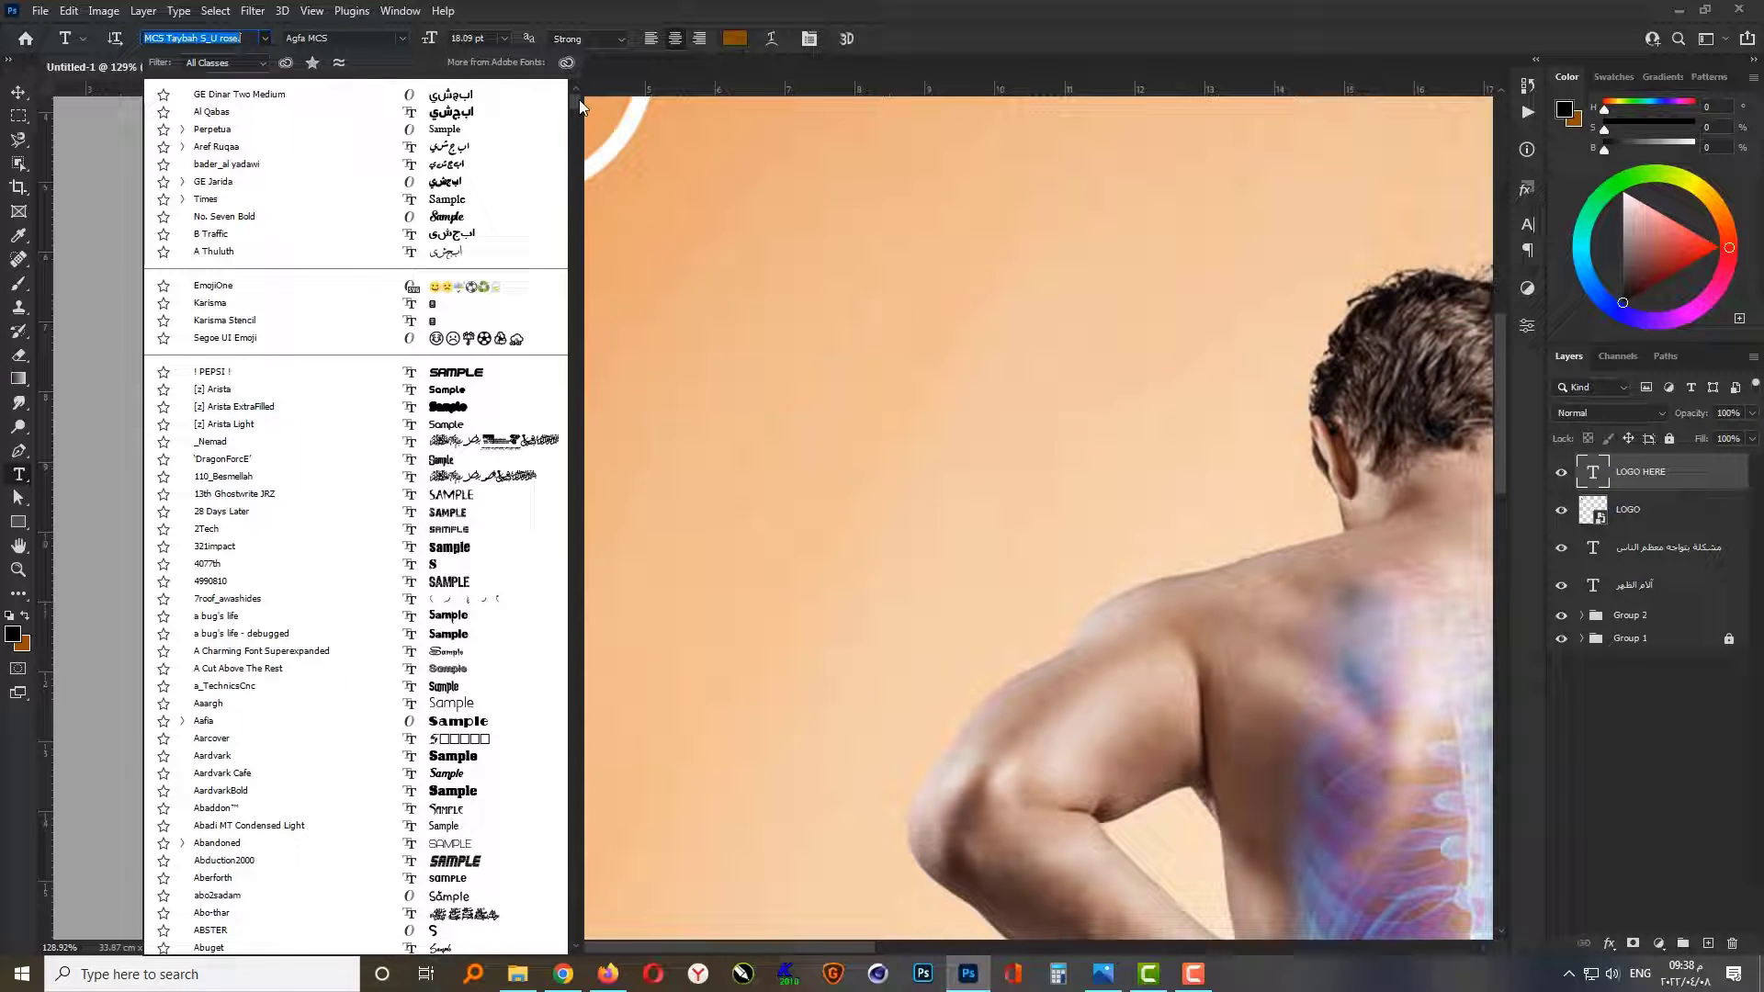
{"action": "left_click", "coordinate": [454, 131]}
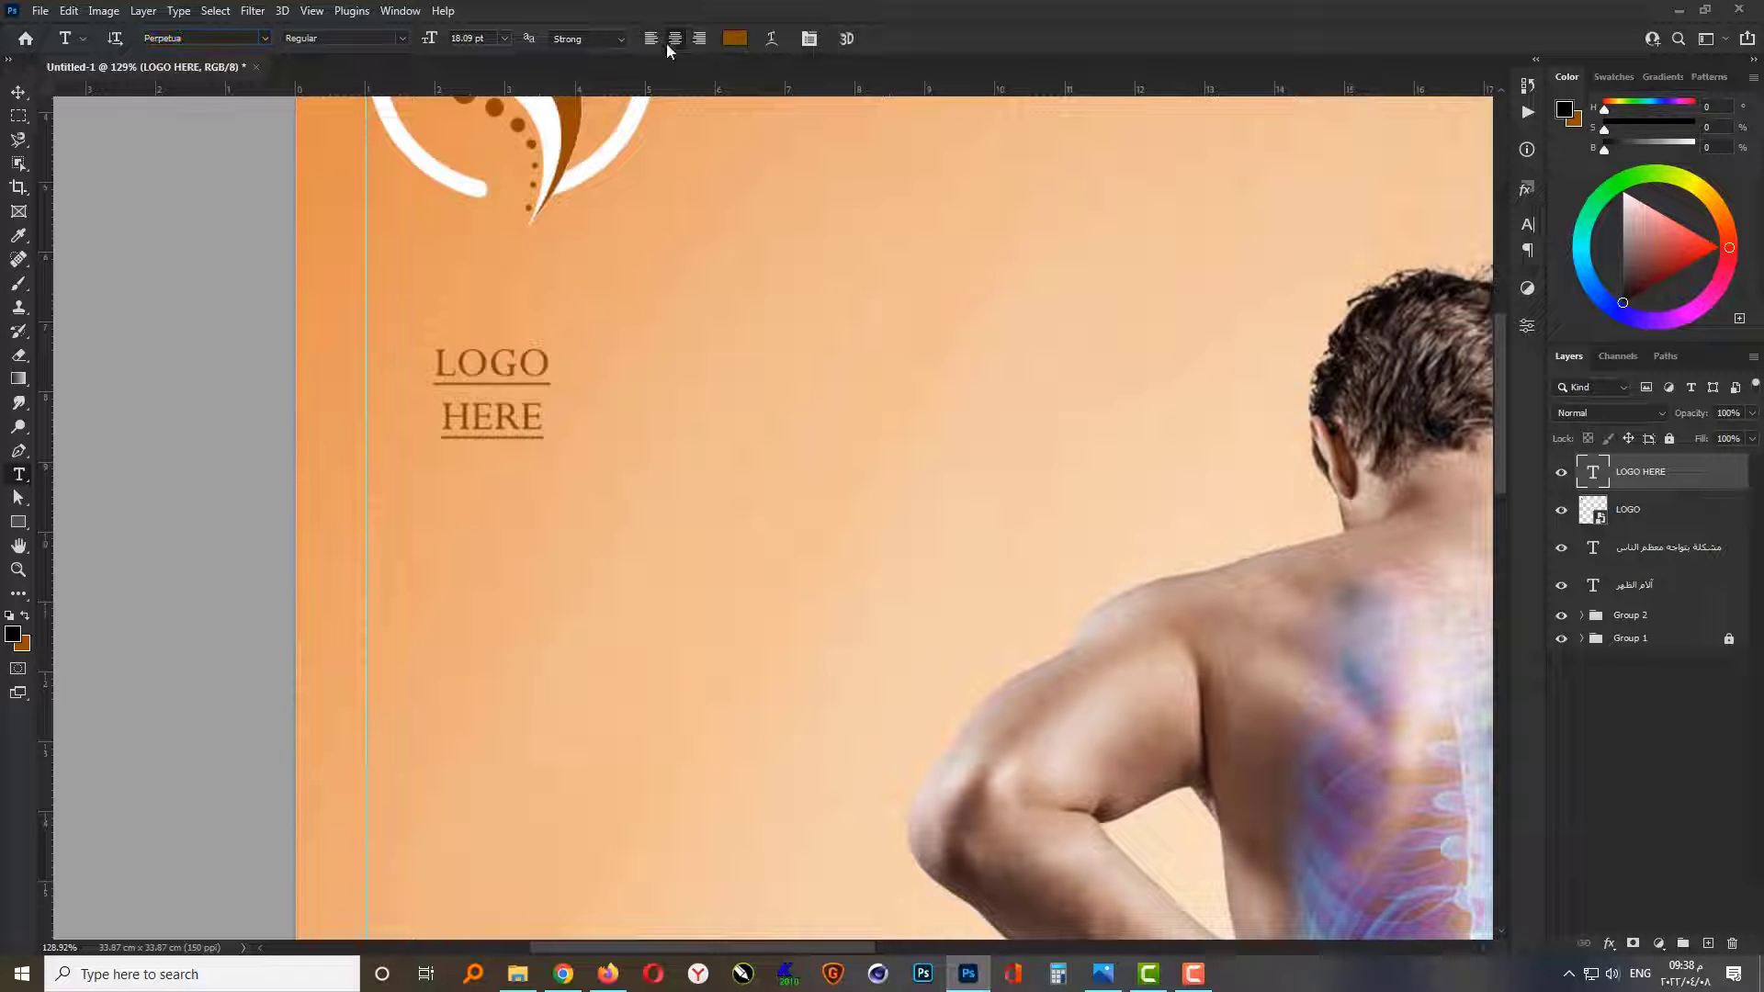
{"action": "left_click", "coordinate": [735, 37]}
{"action": "left_click", "coordinate": [569, 162]}
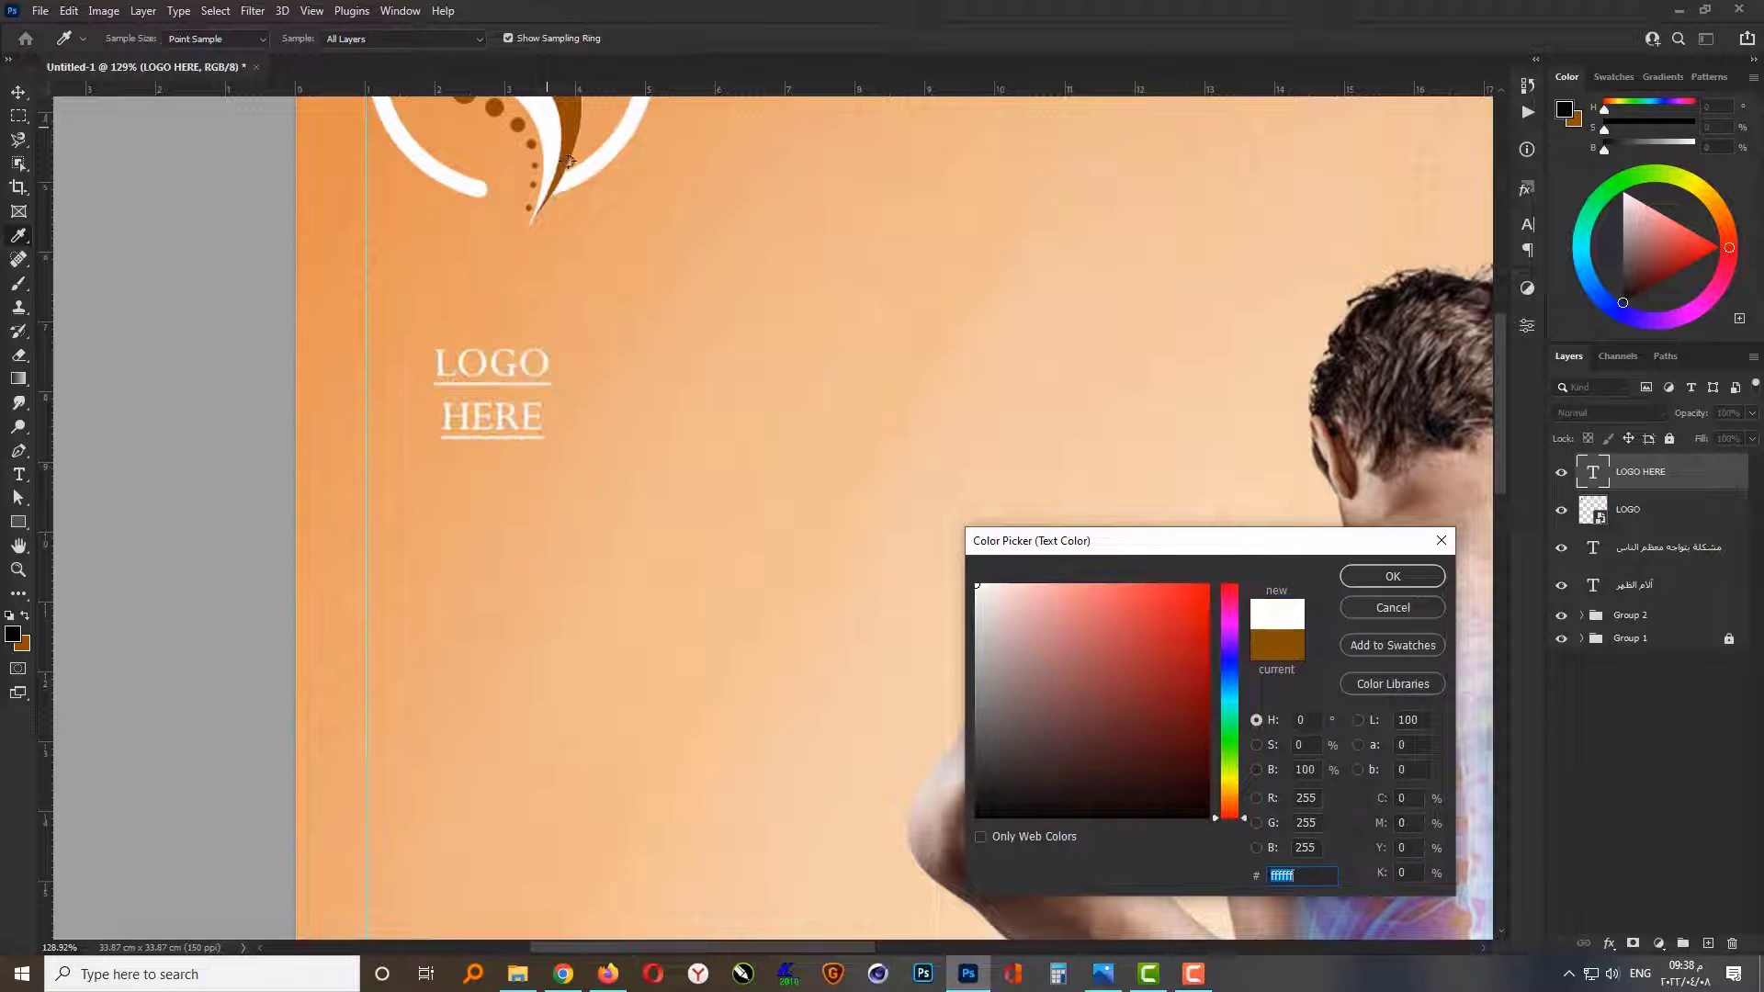
{"action": "left_click", "coordinate": [1380, 576]}
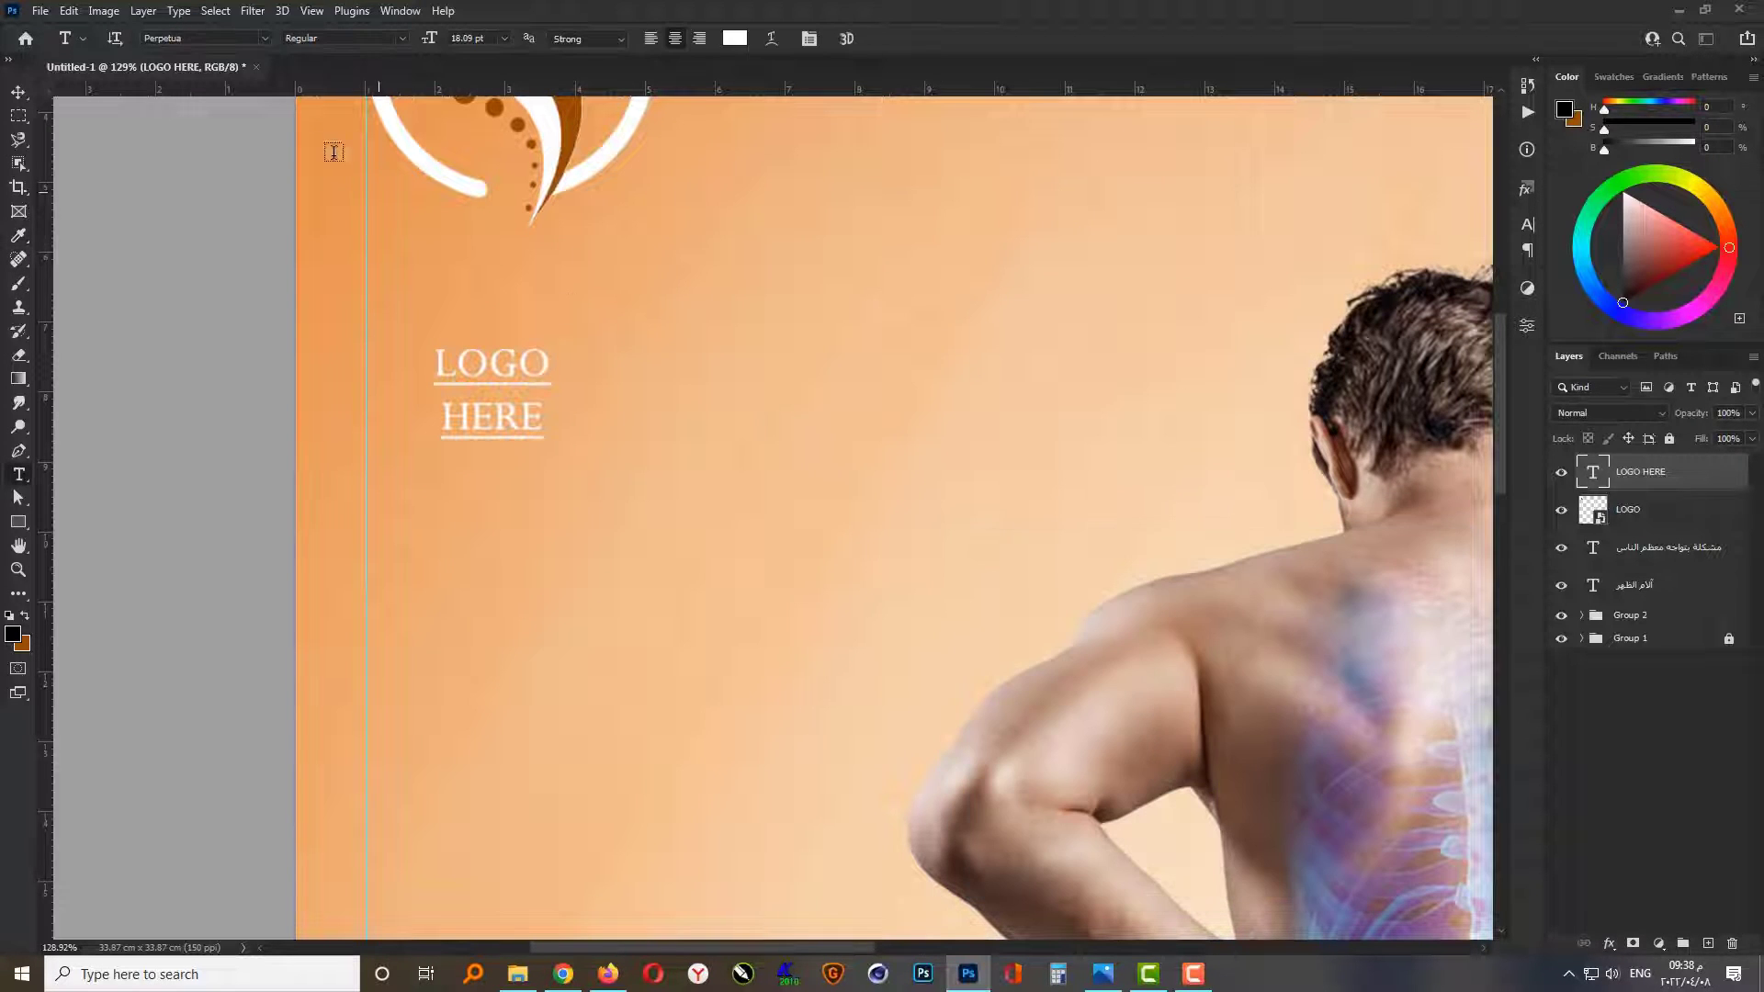
{"action": "left_click", "coordinate": [402, 41]}
{"action": "left_click", "coordinate": [372, 86]}
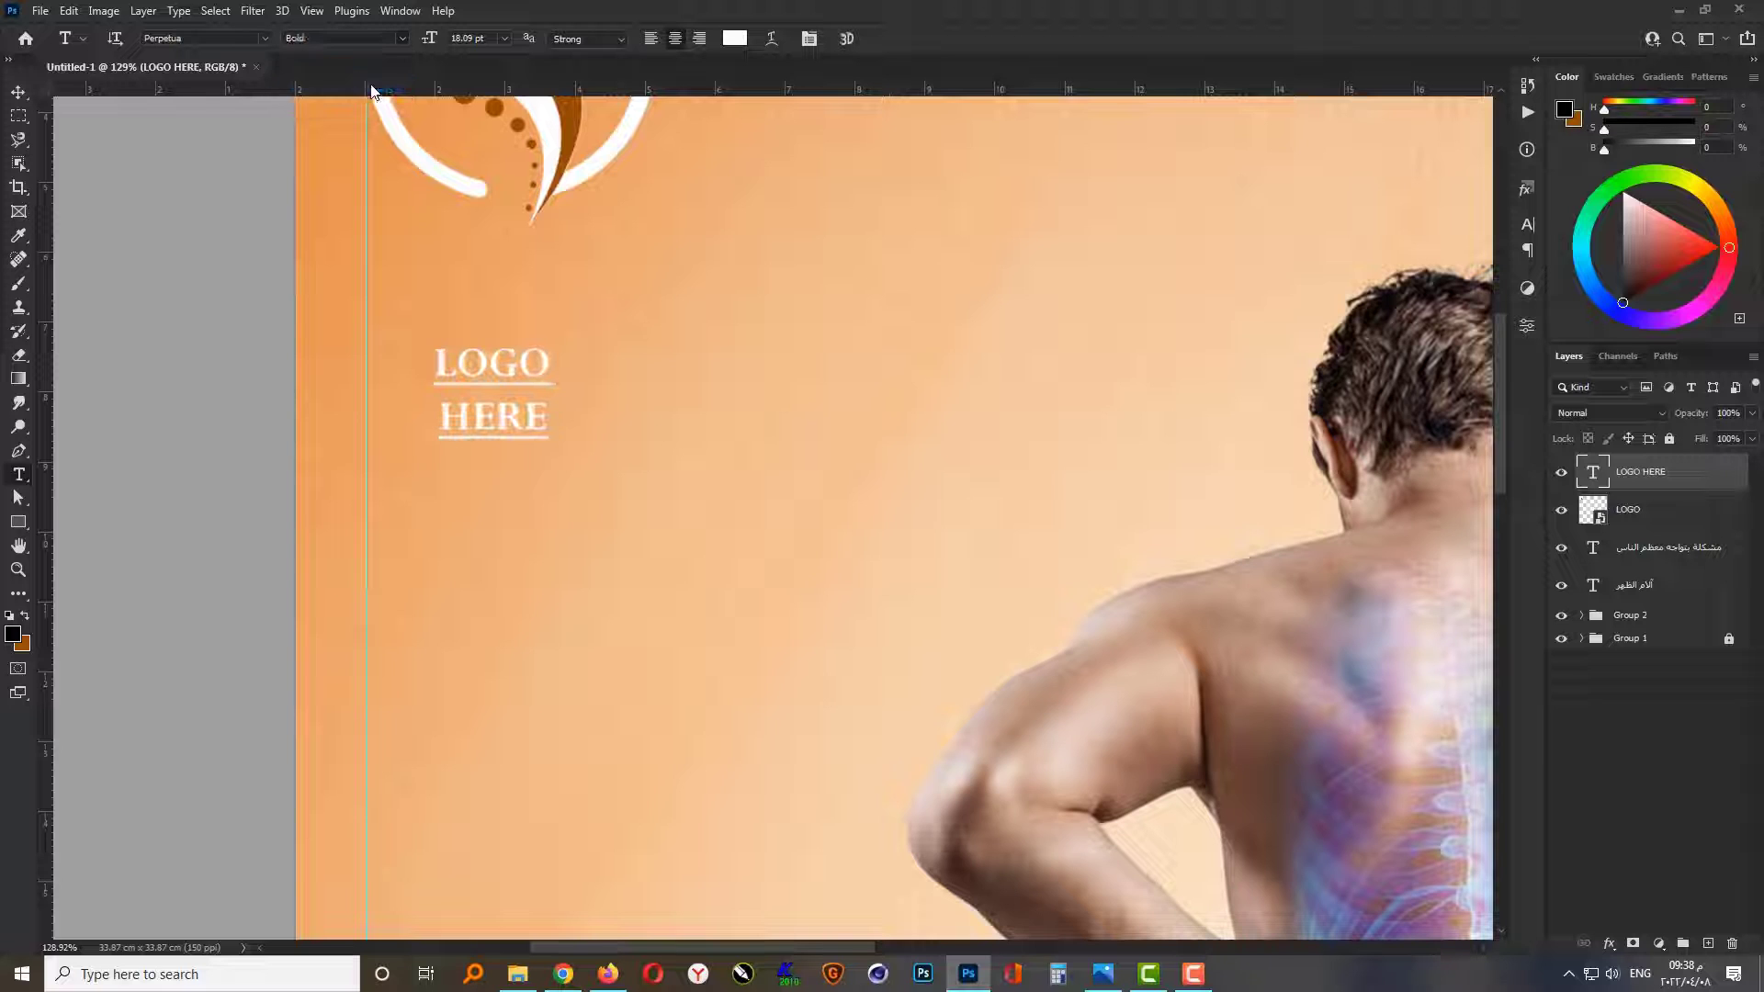
Step: Remove the underline from the LOGO HERE caption and set its leading to 22 pt
{"action": "left_click", "coordinate": [1527, 224]}
{"action": "left_click", "coordinate": [1465, 355]}
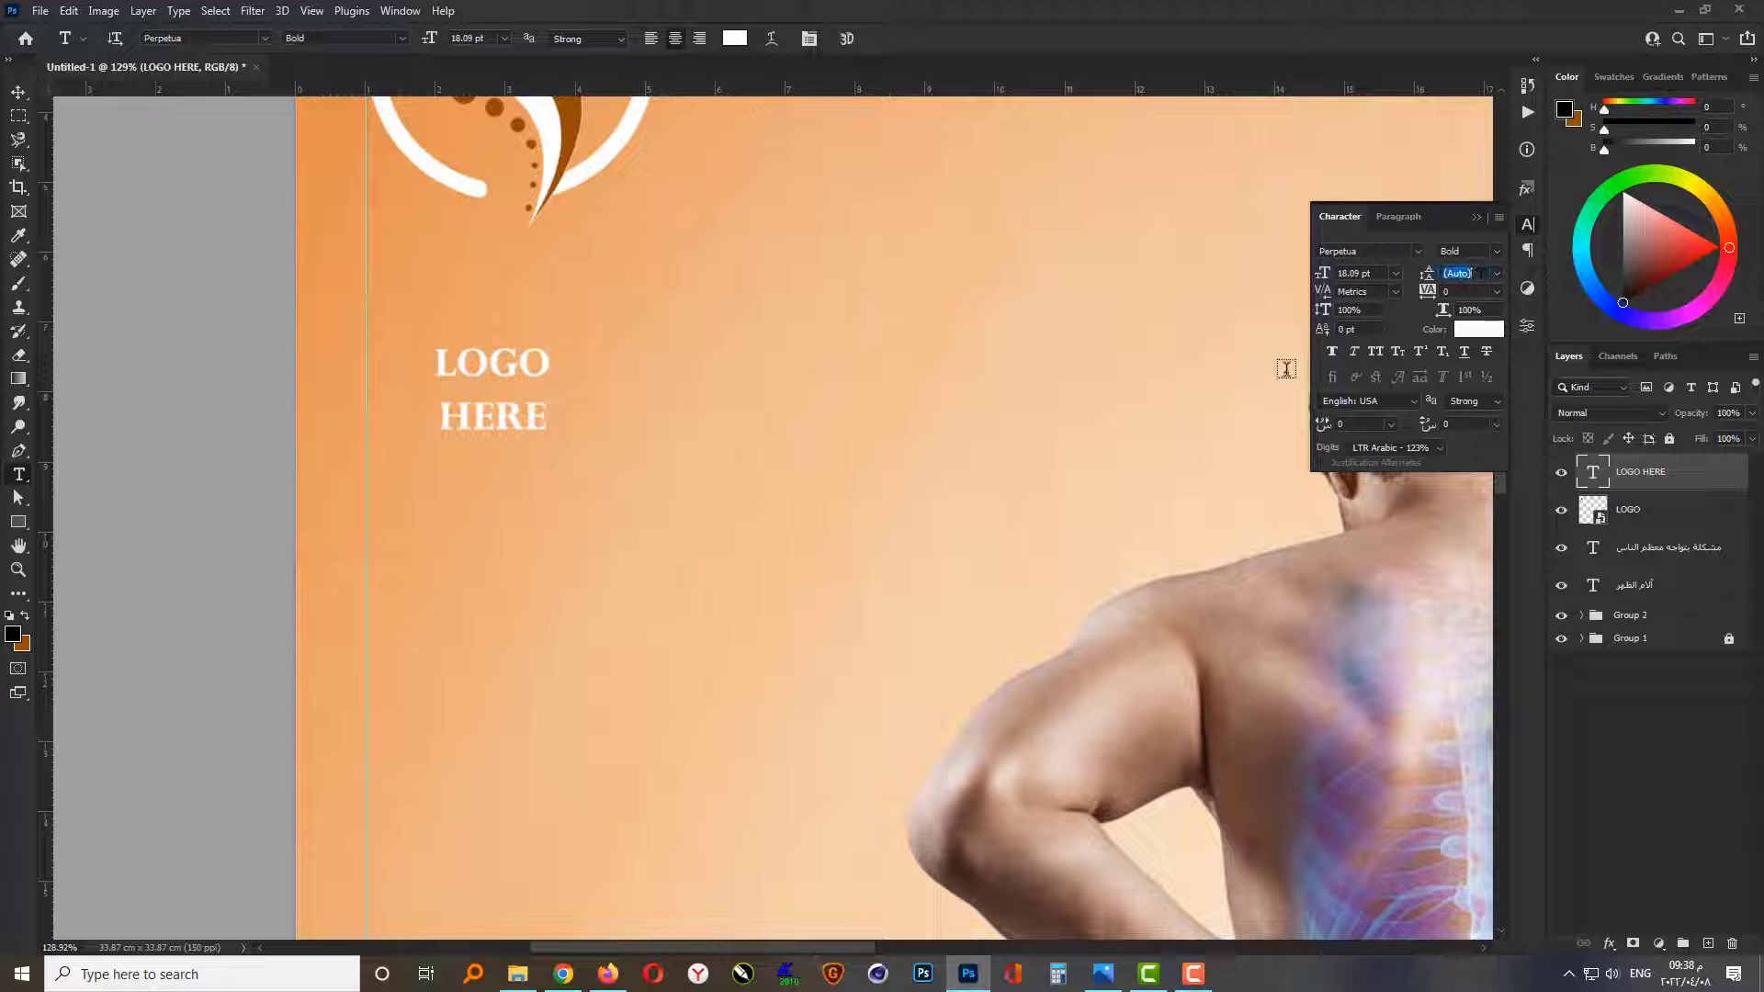
{"action": "type", "text": "22"}
{"action": "left_click", "coordinate": [1476, 218]}
Step: Scale the LOGO HERE caption up to about 40 pt and fit it just below the logo against the vertical guide
{"action": "scroll", "coordinate": [512, 599], "scroll_direction": "down", "scroll_amount": 3}
{"action": "key", "text": "ctrl+t"}
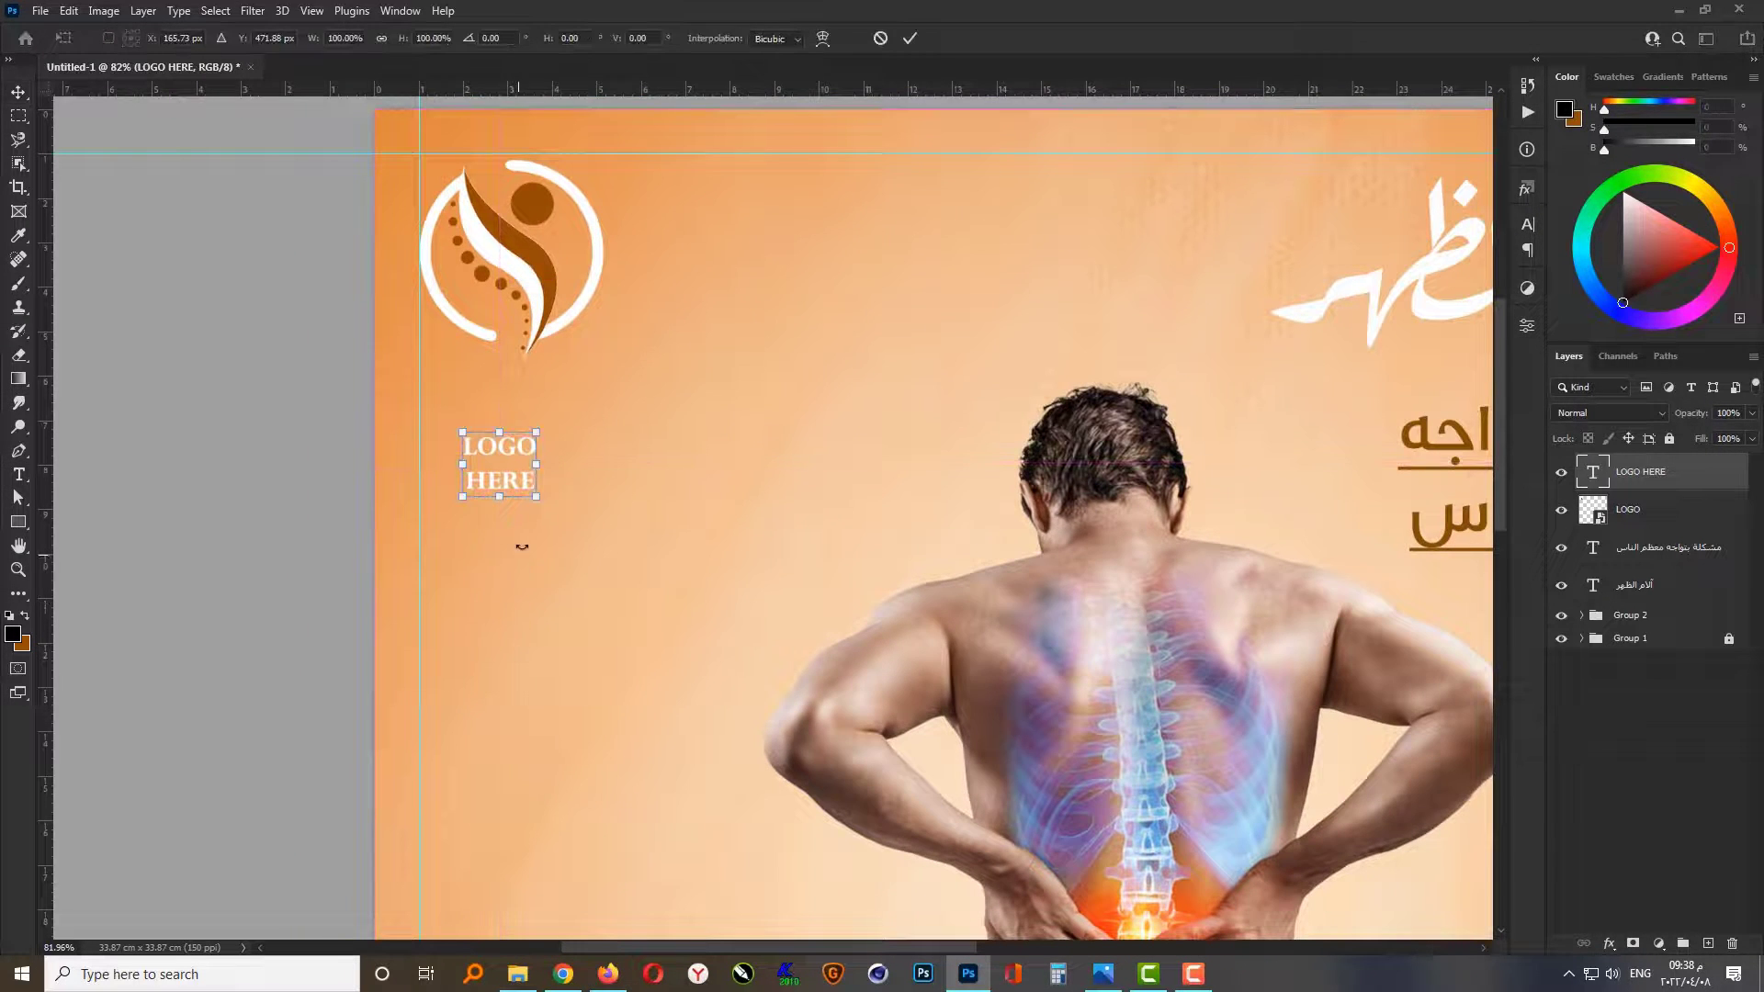
{"action": "left_click_drag", "start_coordinate": [542, 496], "coordinate": [614, 551]}
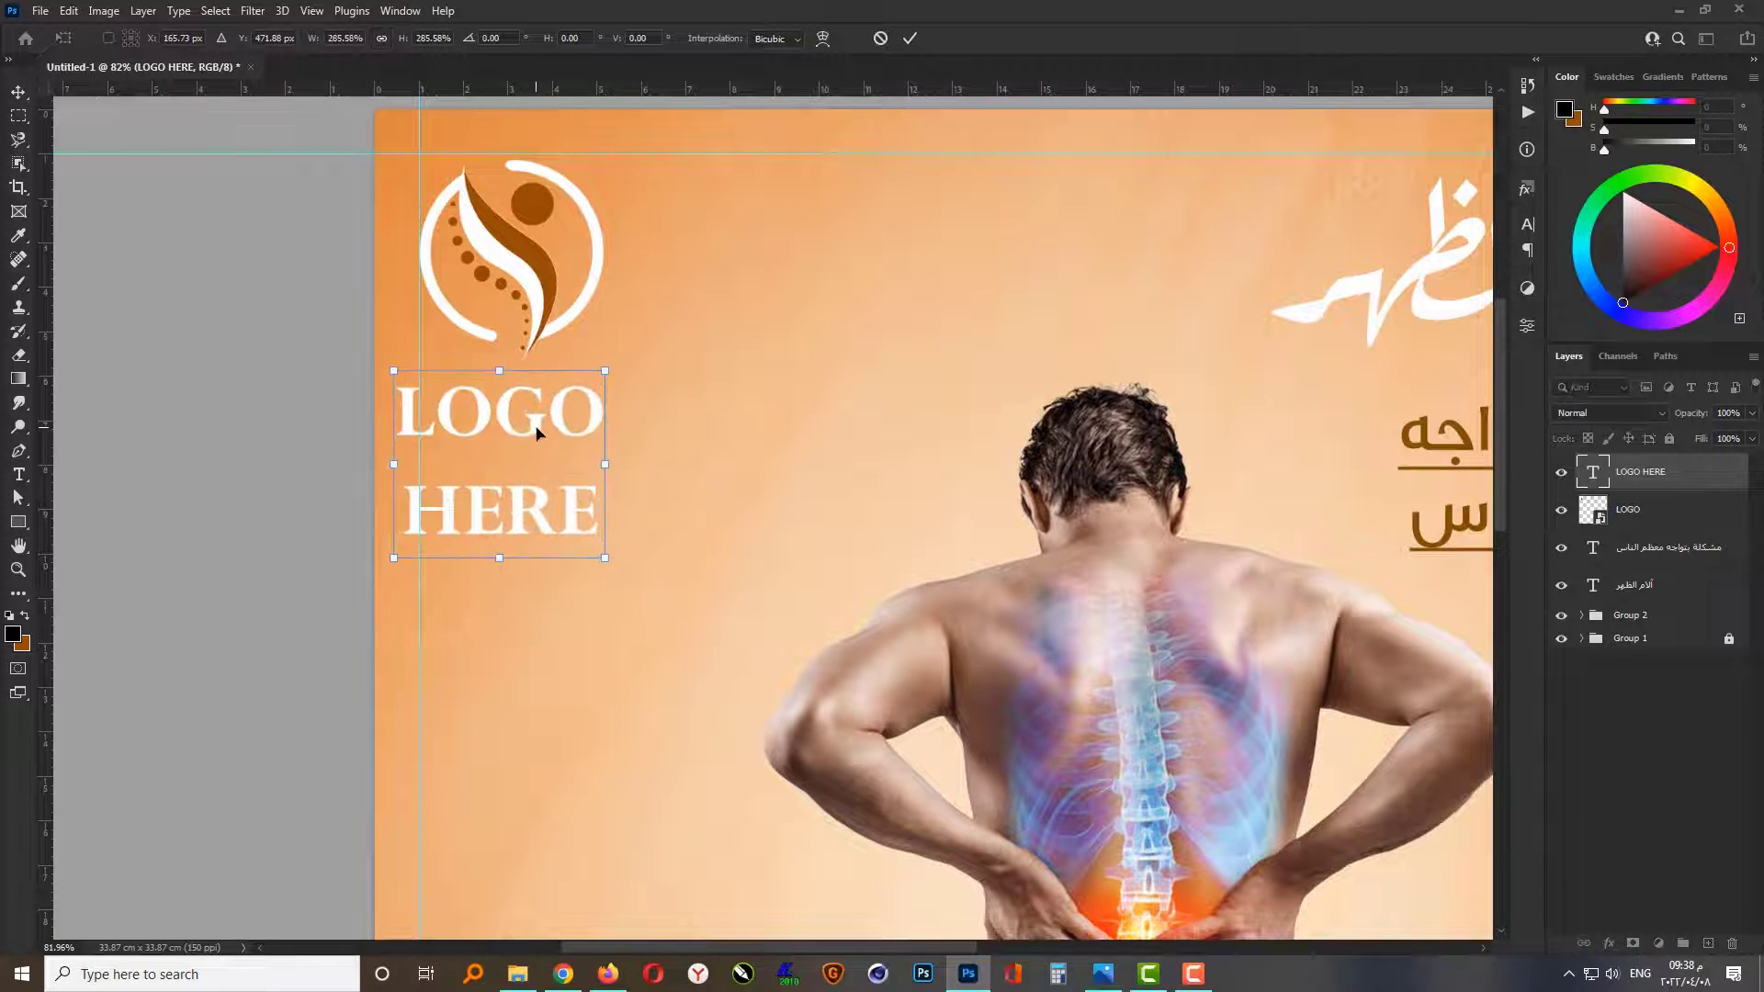
{"action": "left_click_drag", "start_coordinate": [534, 429], "coordinate": [563, 432]}
{"action": "left_click_drag", "start_coordinate": [631, 554], "coordinate": [585, 504]}
{"action": "key", "text": "Return"}
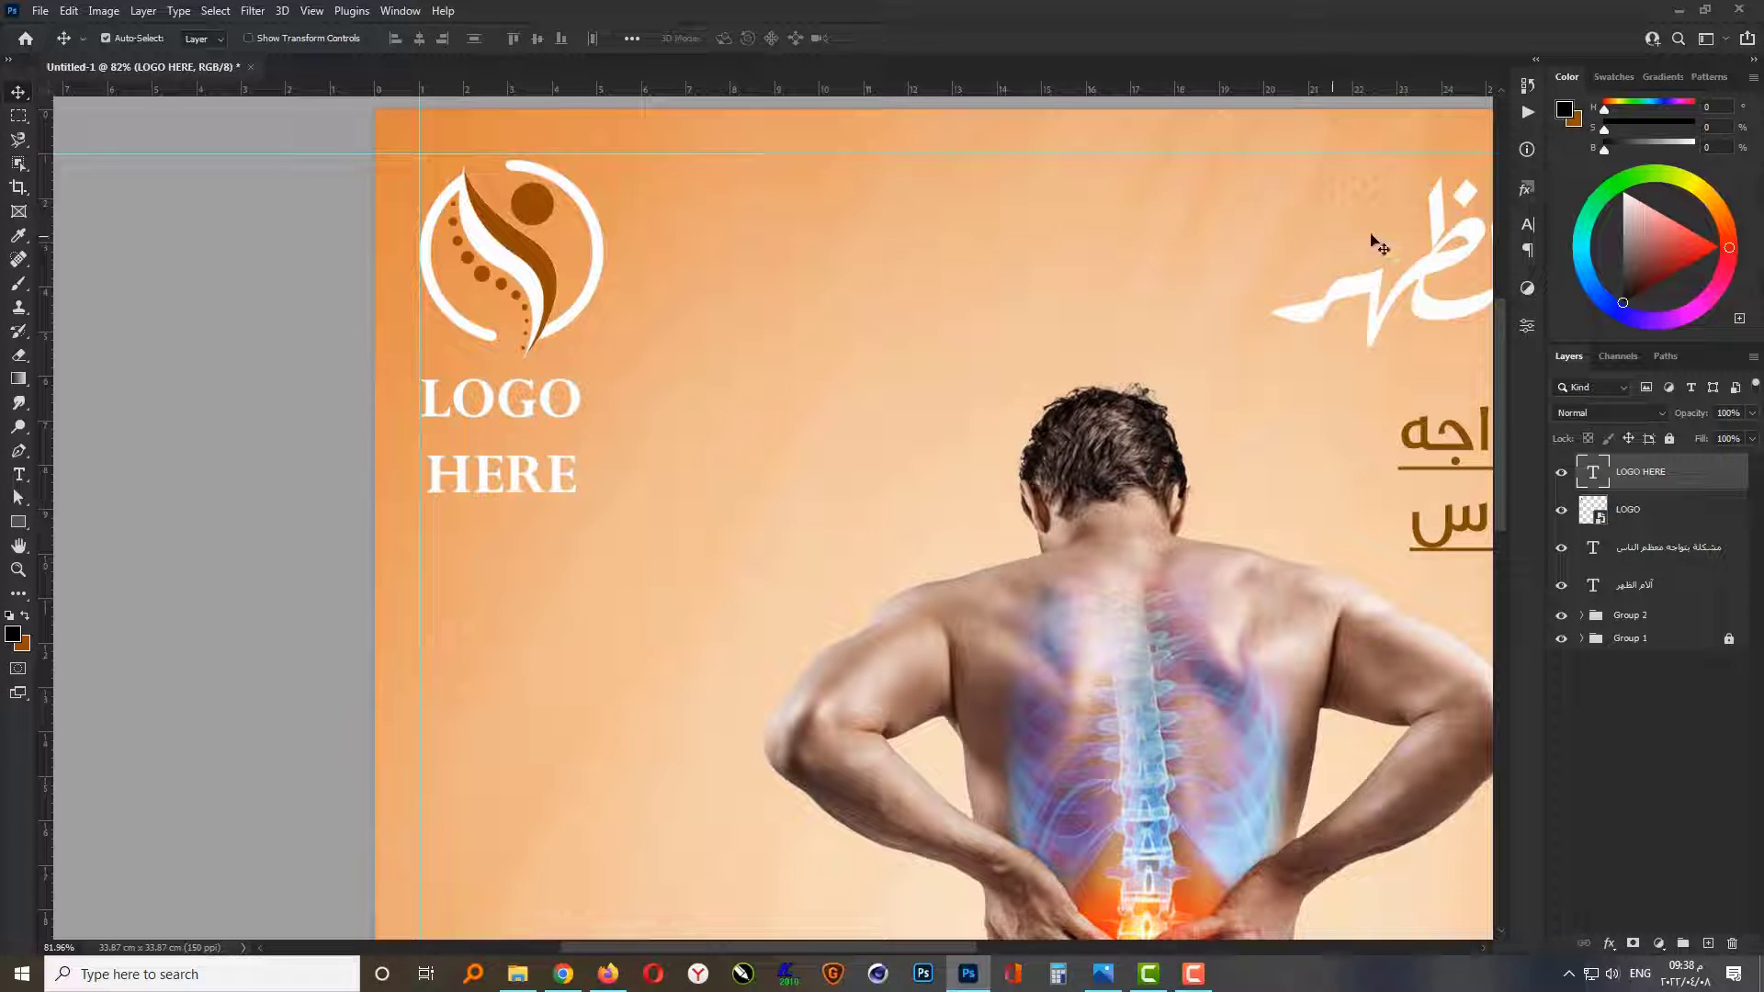
Step: Tighten the line spacing of the LOGO HERE caption to 30 pt leading
{"action": "left_click", "coordinate": [1528, 226]}
{"action": "left_click", "coordinate": [1457, 273]}
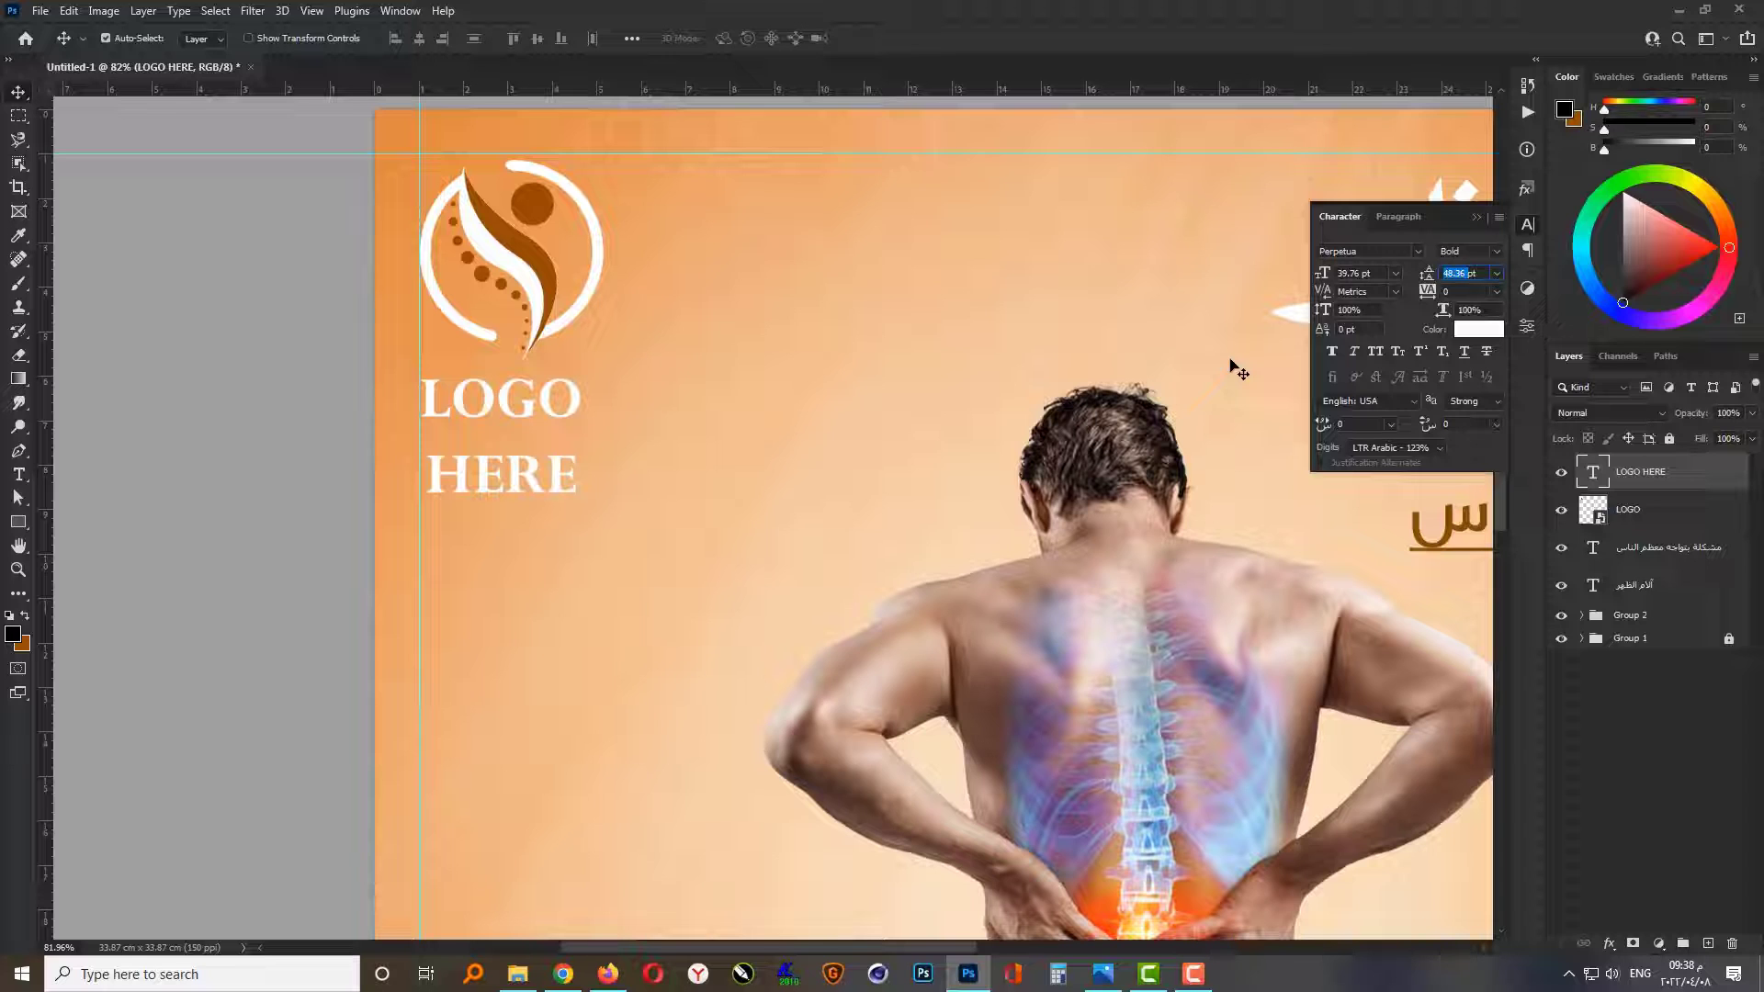
{"action": "type", "text": "35"}
{"action": "key", "text": "Return"}
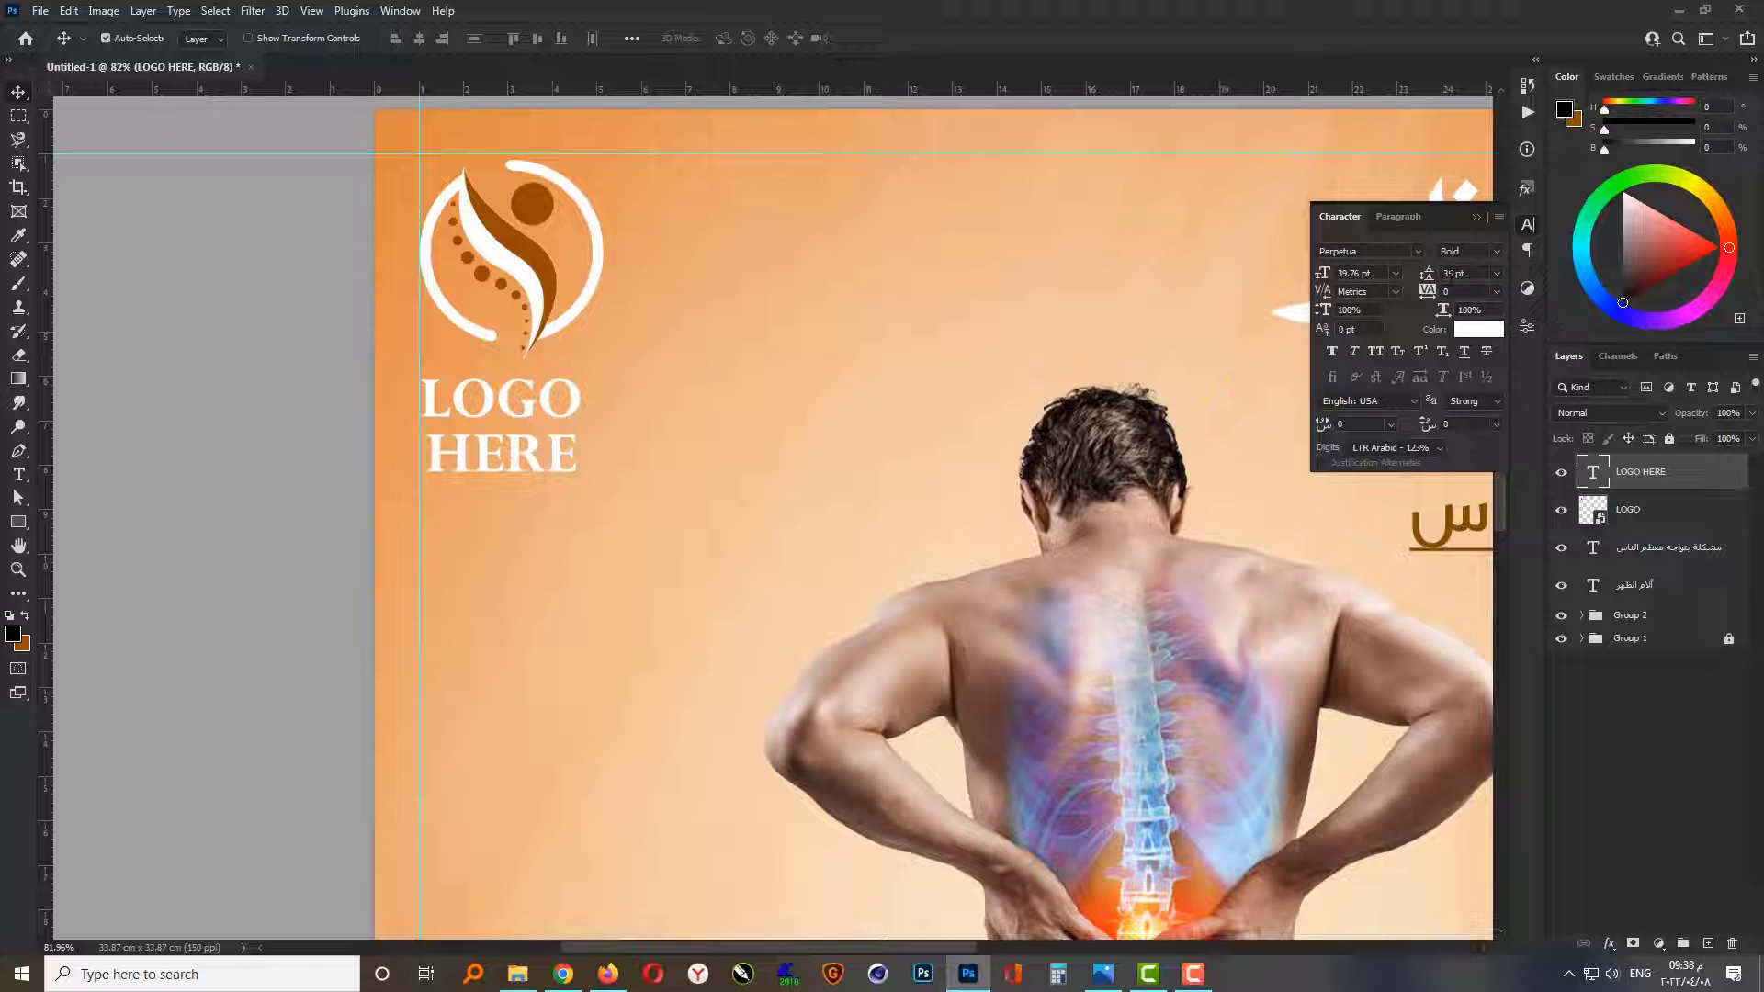
{"action": "key", "text": "Return"}
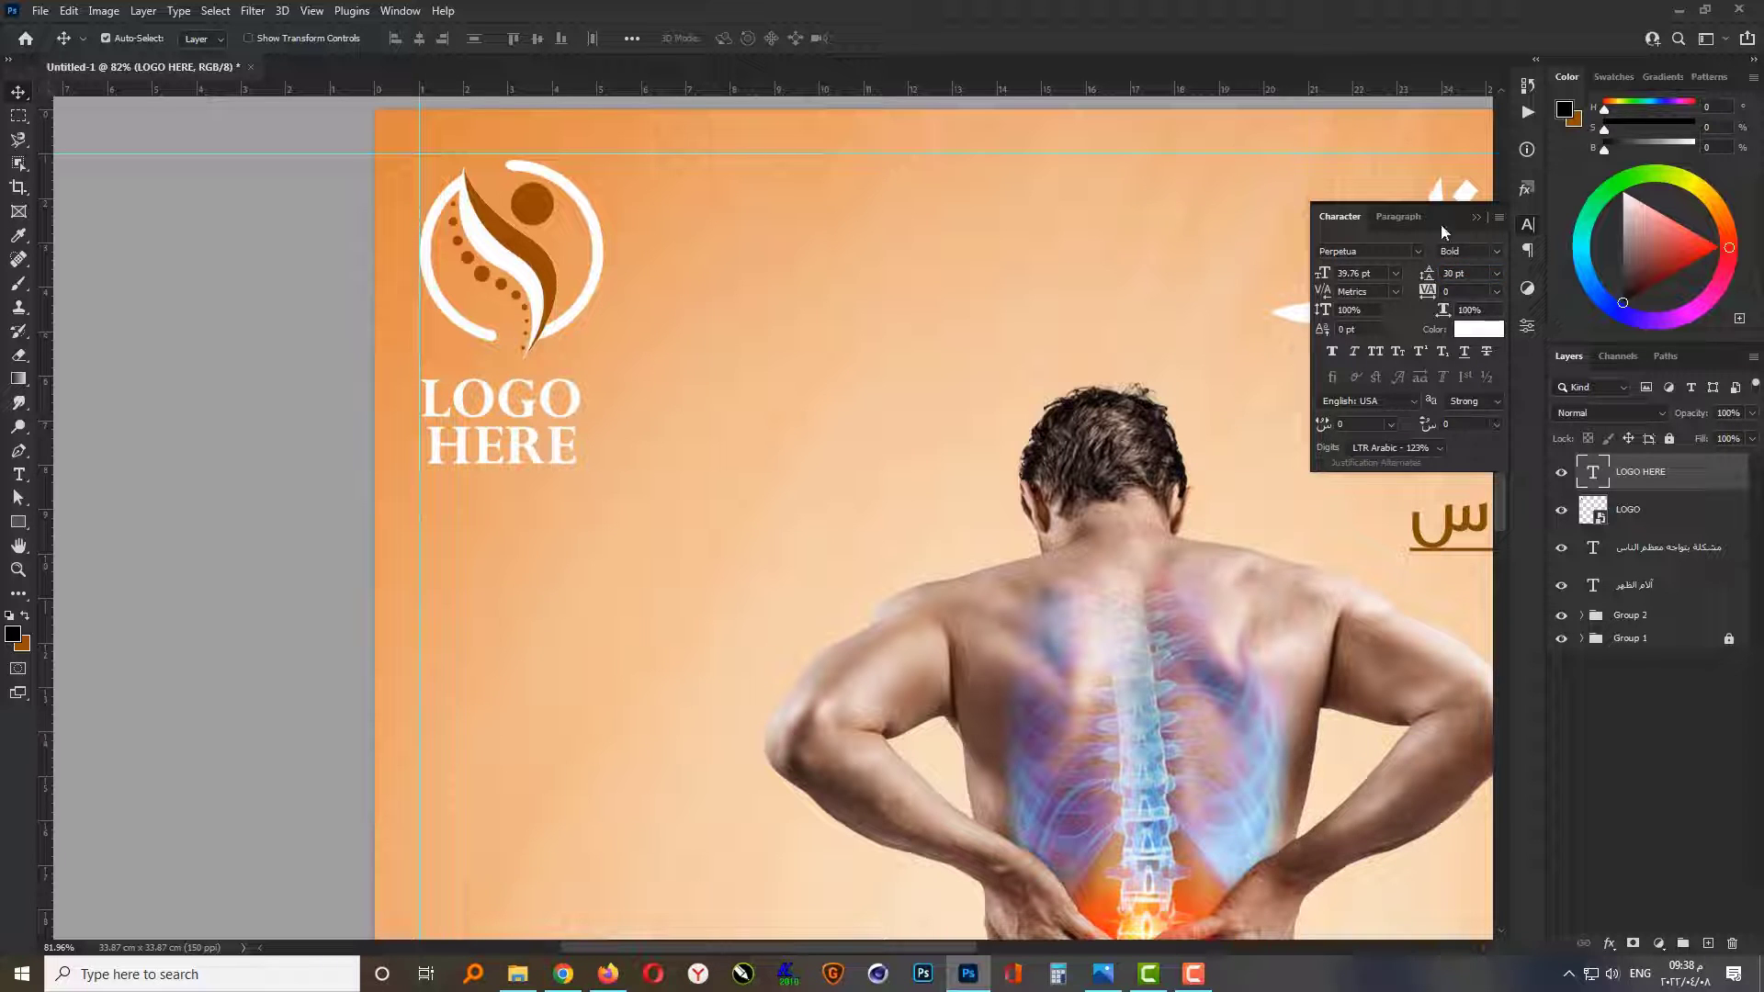
{"action": "left_click", "coordinate": [1476, 218]}
Step: Align the caption and the logo on their horizontal centers
{"action": "left_click", "coordinate": [539, 251], "text": "shift"}
{"action": "left_click", "coordinate": [419, 39]}
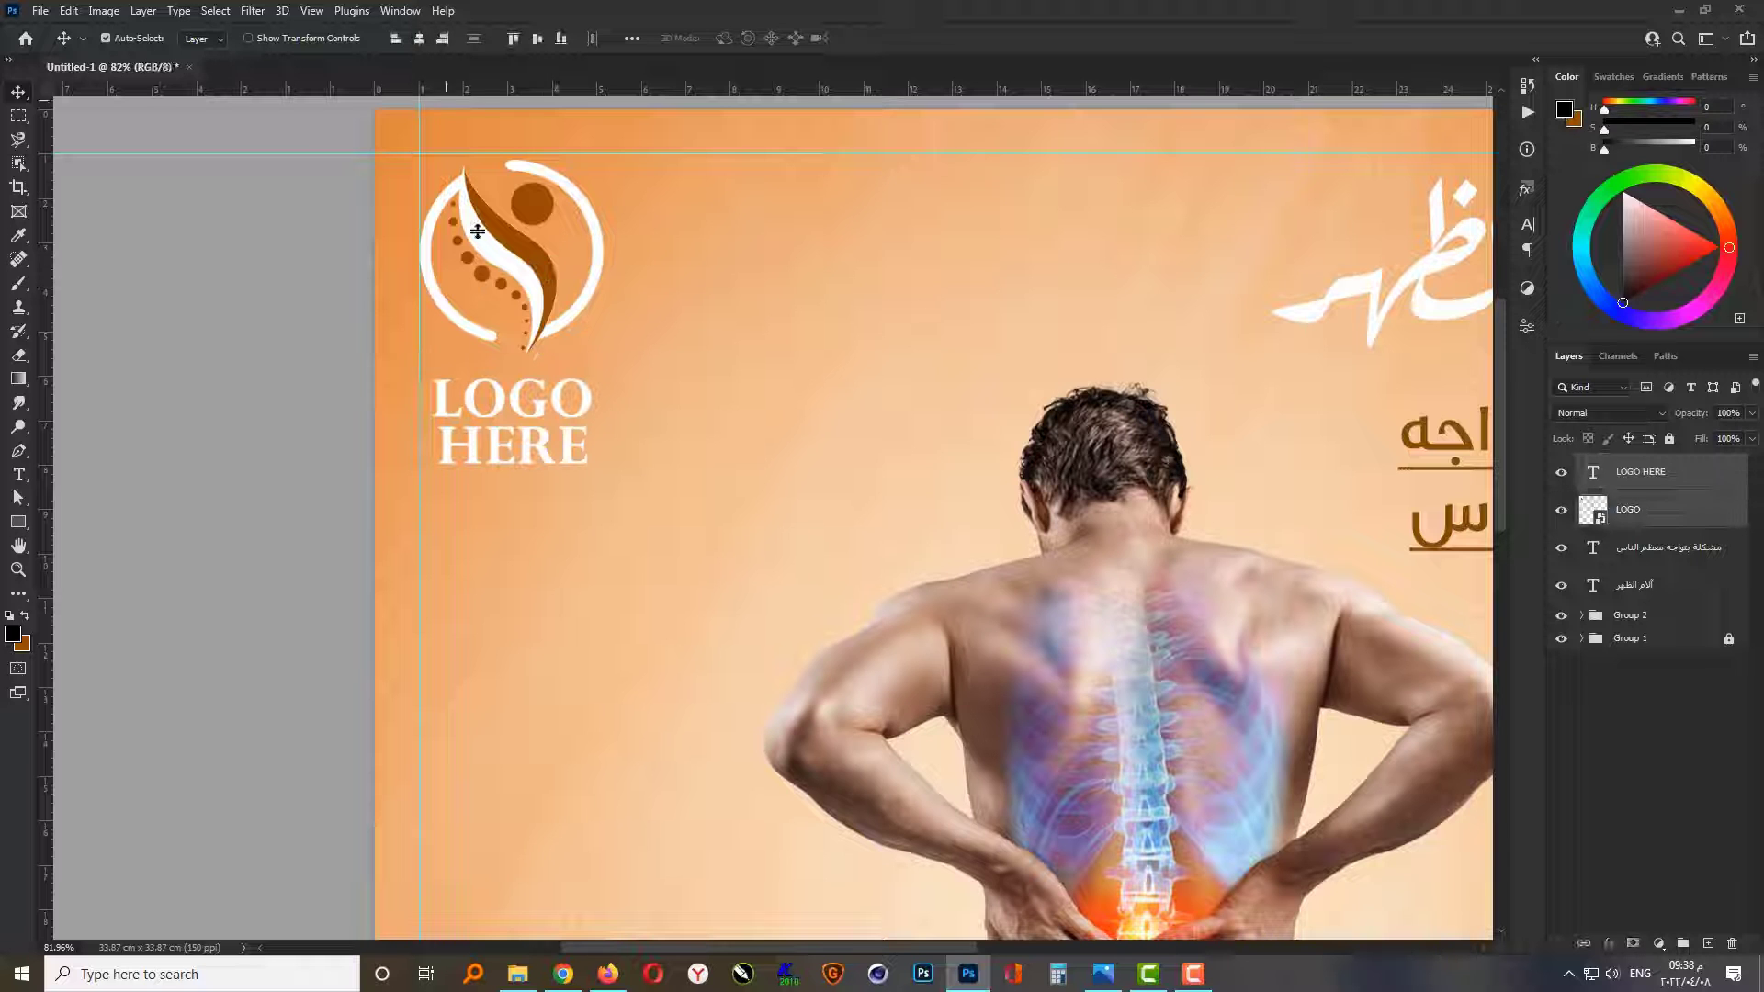
{"action": "key", "text": "ctrl+0"}
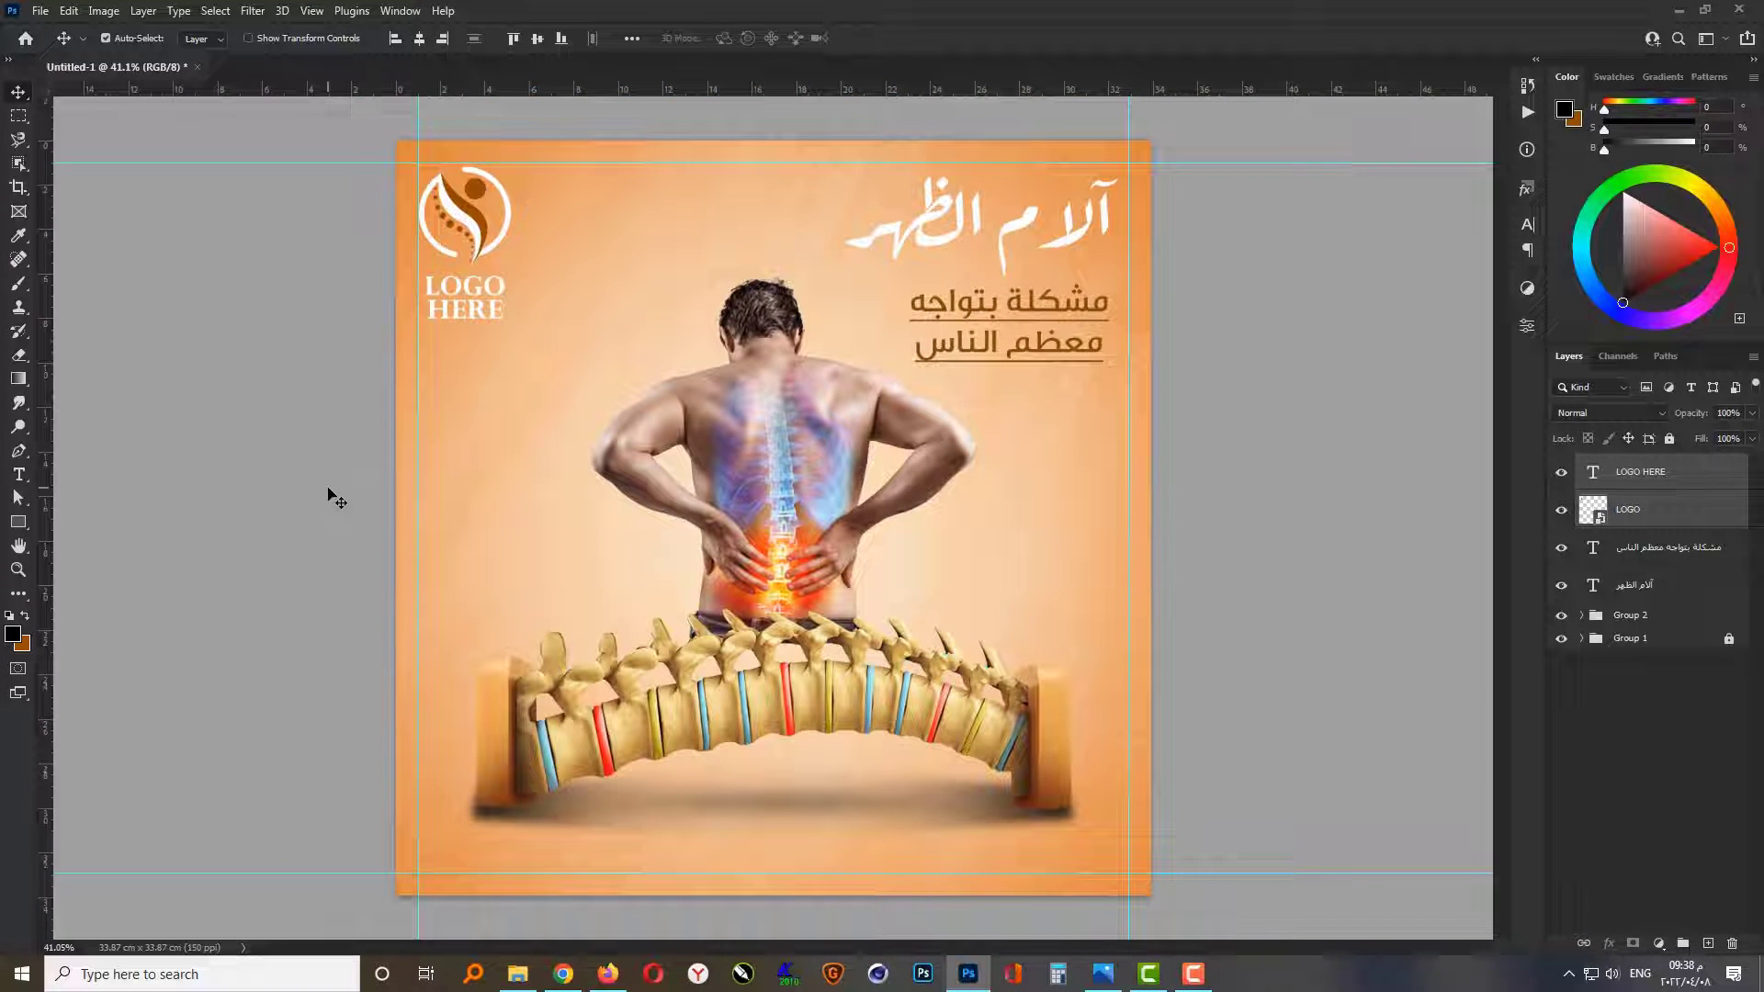
{"action": "left_click", "coordinate": [1279, 741]}
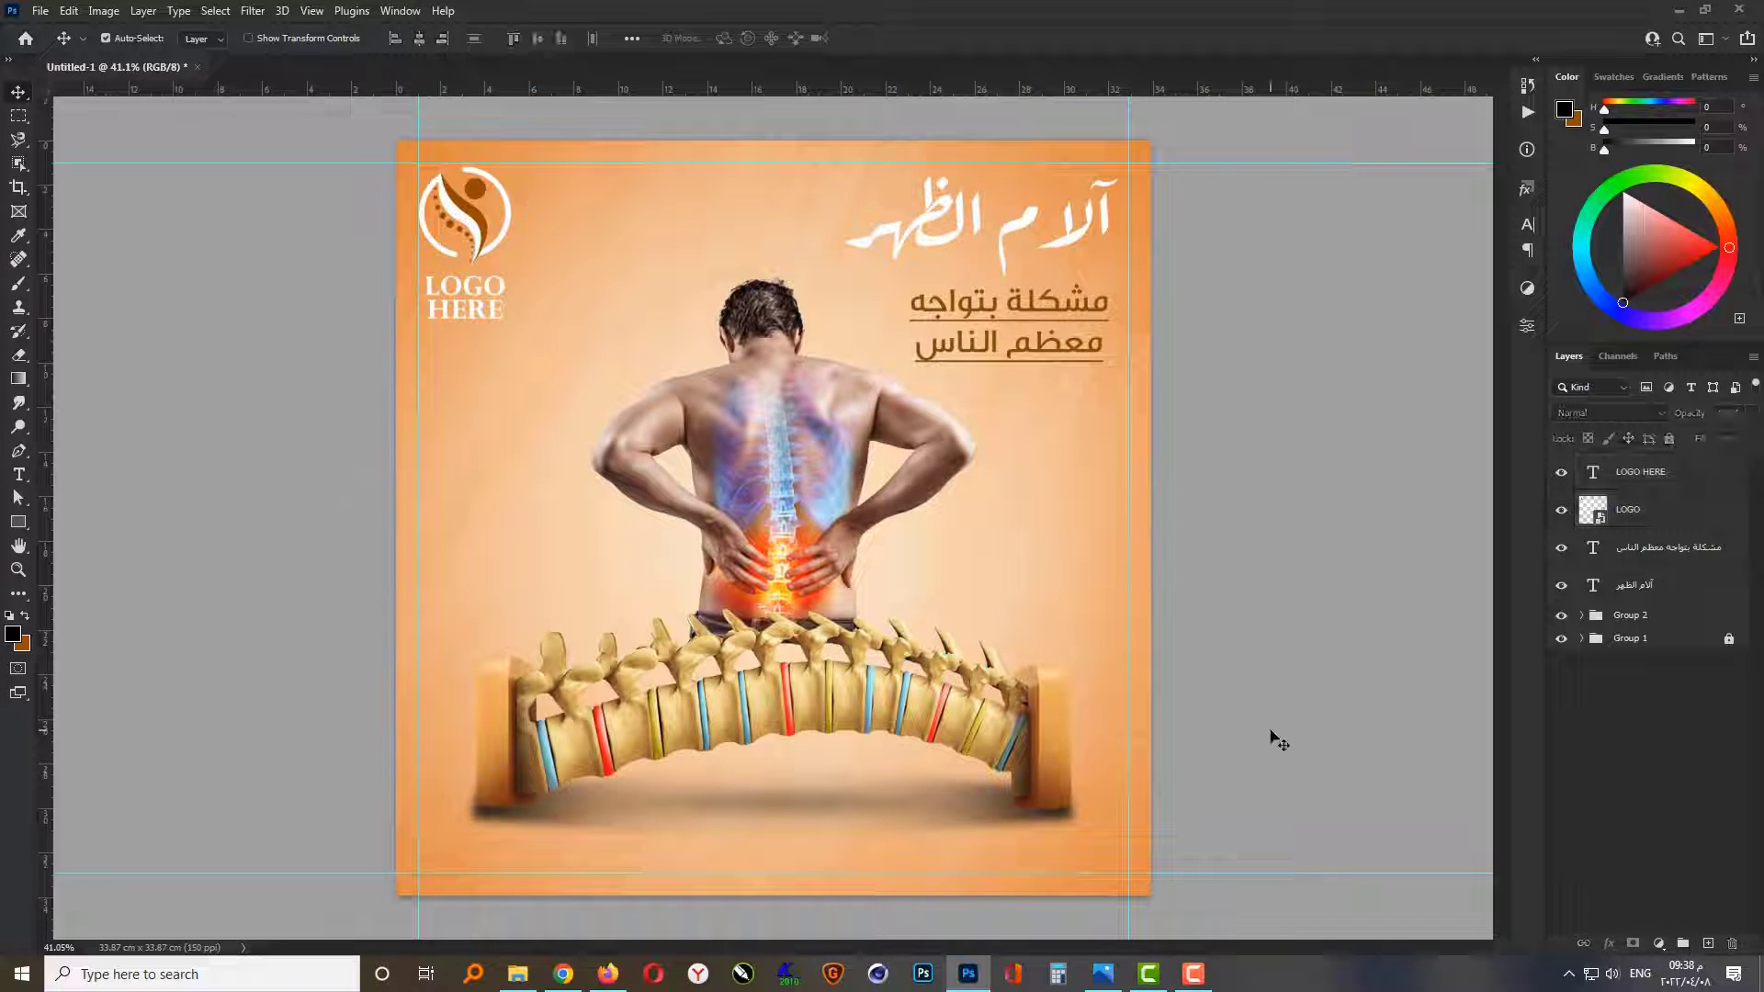
Step: Nudge Group 2, holding the man and the spine, slightly upward
{"action": "left_click", "coordinate": [1636, 622]}
{"action": "key", "text": "shift+Up"}
{"action": "key", "text": "shift+Up"}
{"action": "key", "text": "shift+Up"}
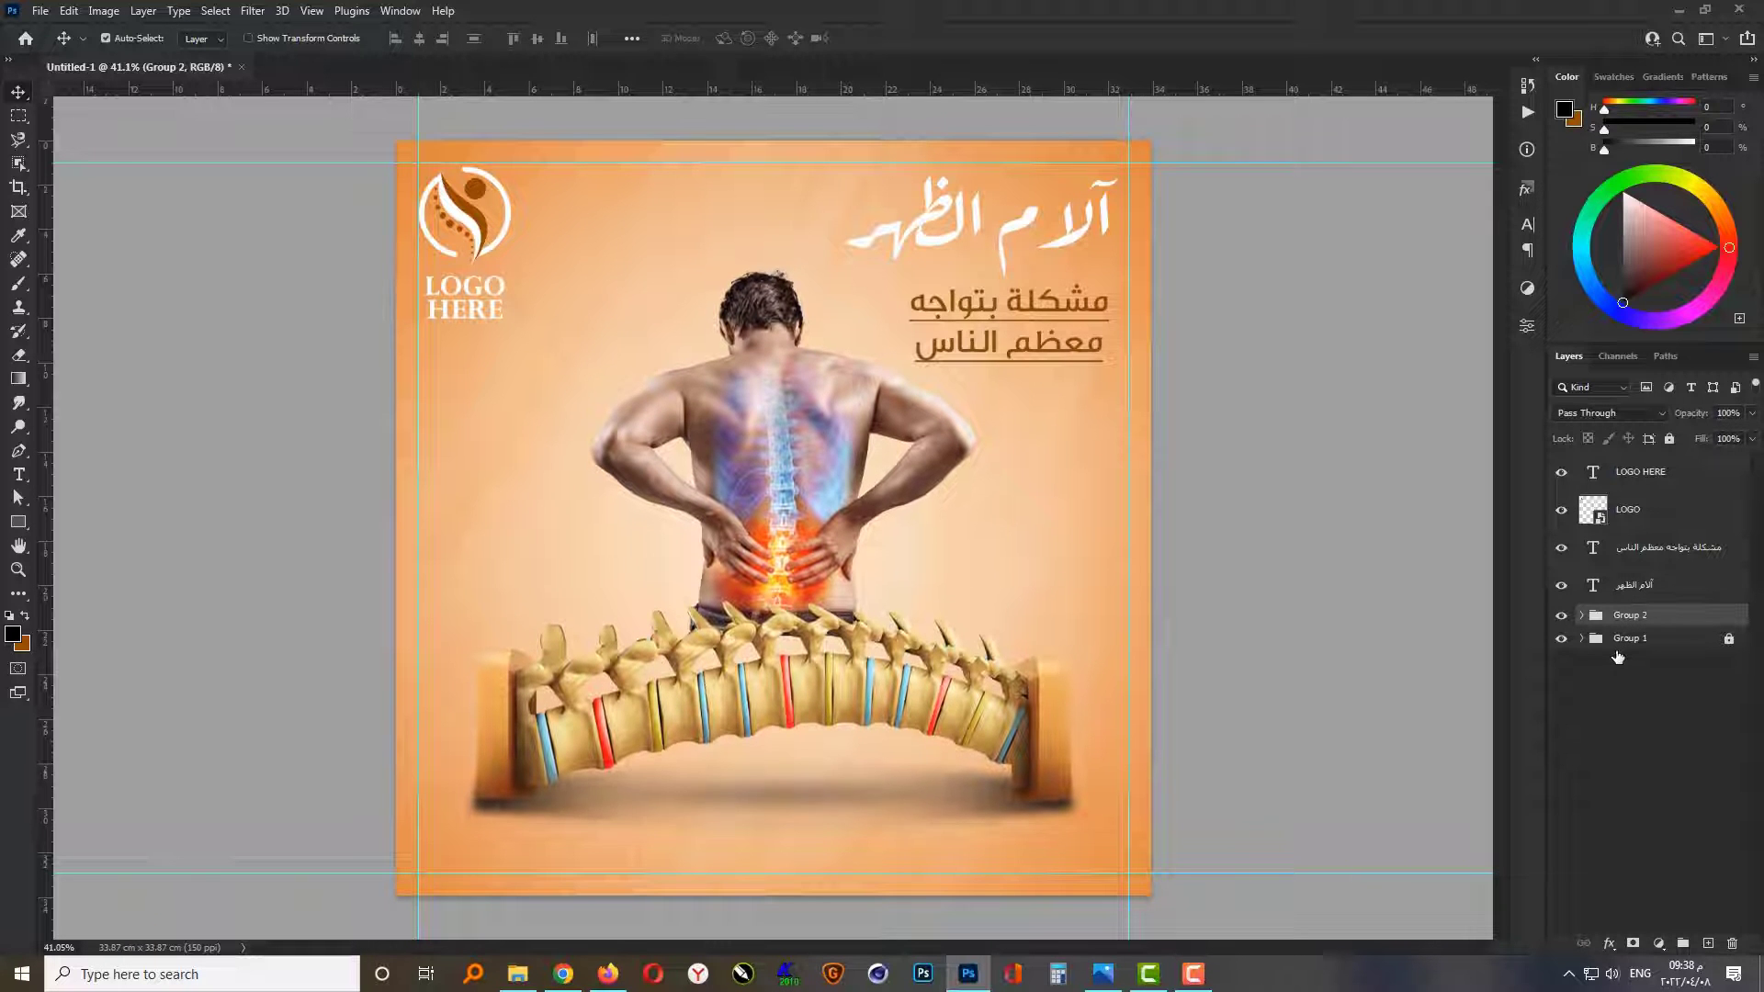
{"action": "left_click", "coordinate": [1295, 766]}
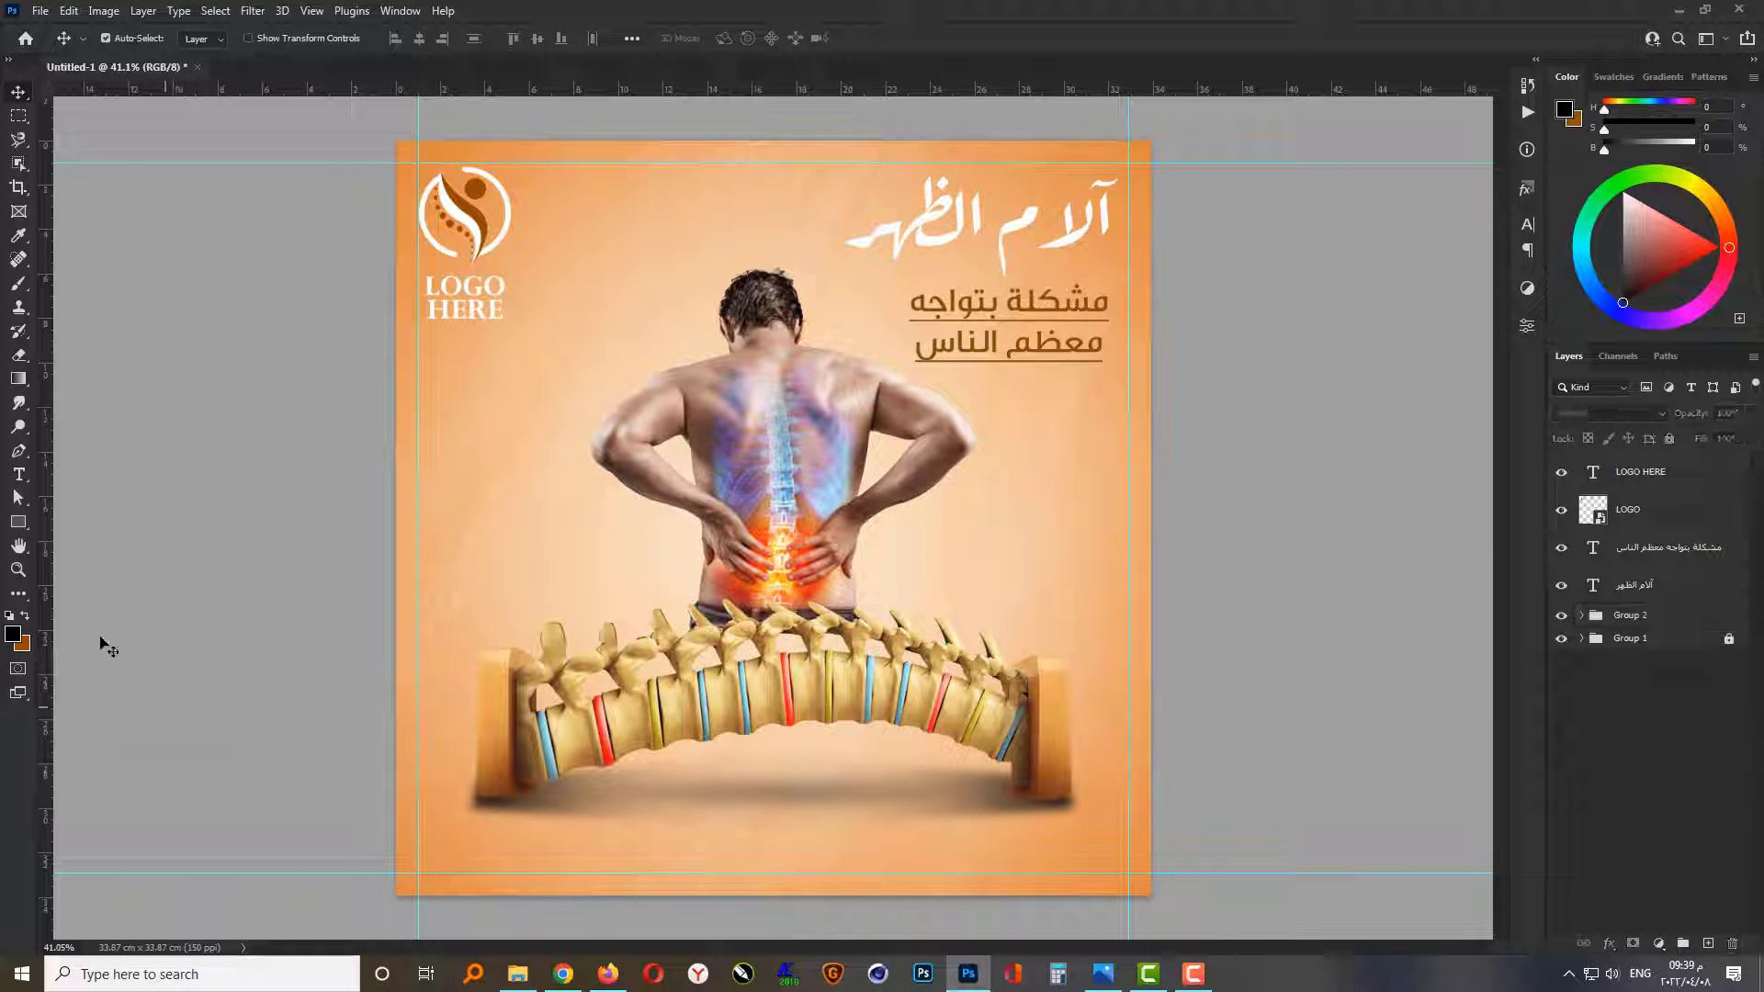
Step: Draw a rectangle of about 639 × 106 px in the canvas's lower-right corner inside the guides, with 30 px corner radii
{"action": "left_click", "coordinate": [22, 525]}
{"action": "scroll", "coordinate": [900, 887], "scroll_direction": "up", "scroll_amount": 4}
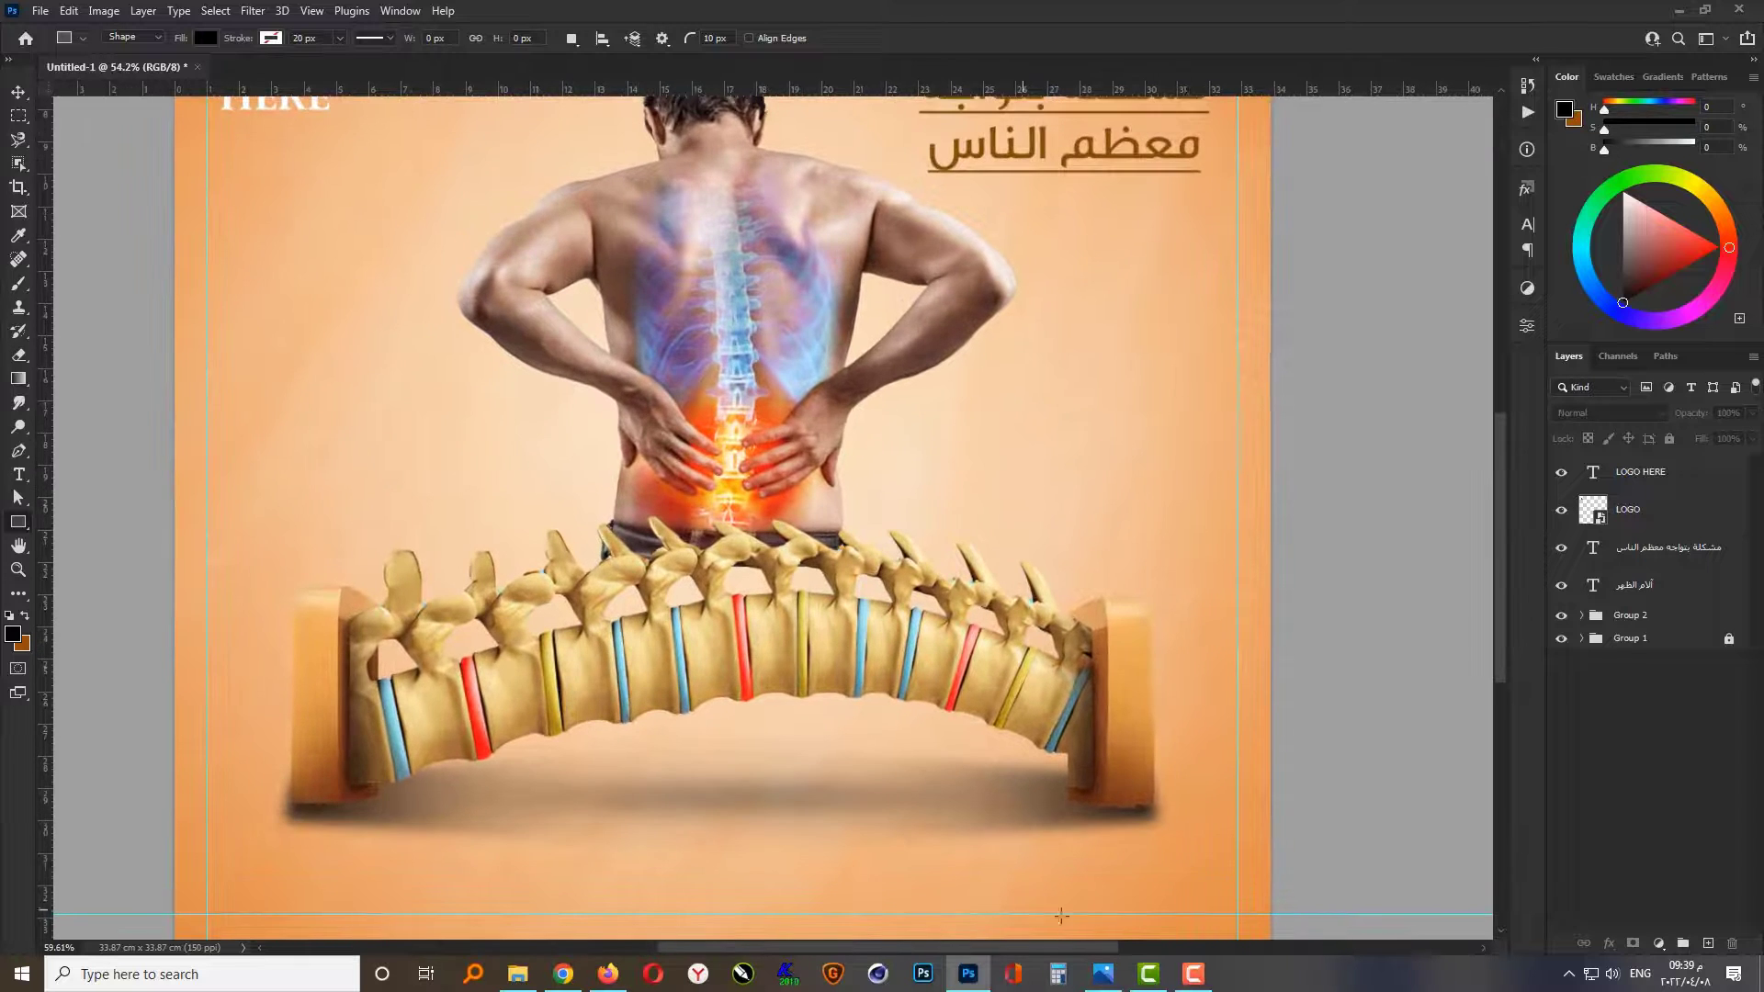
{"action": "left_click_drag", "start_coordinate": [1233, 857], "coordinate": [888, 915]}
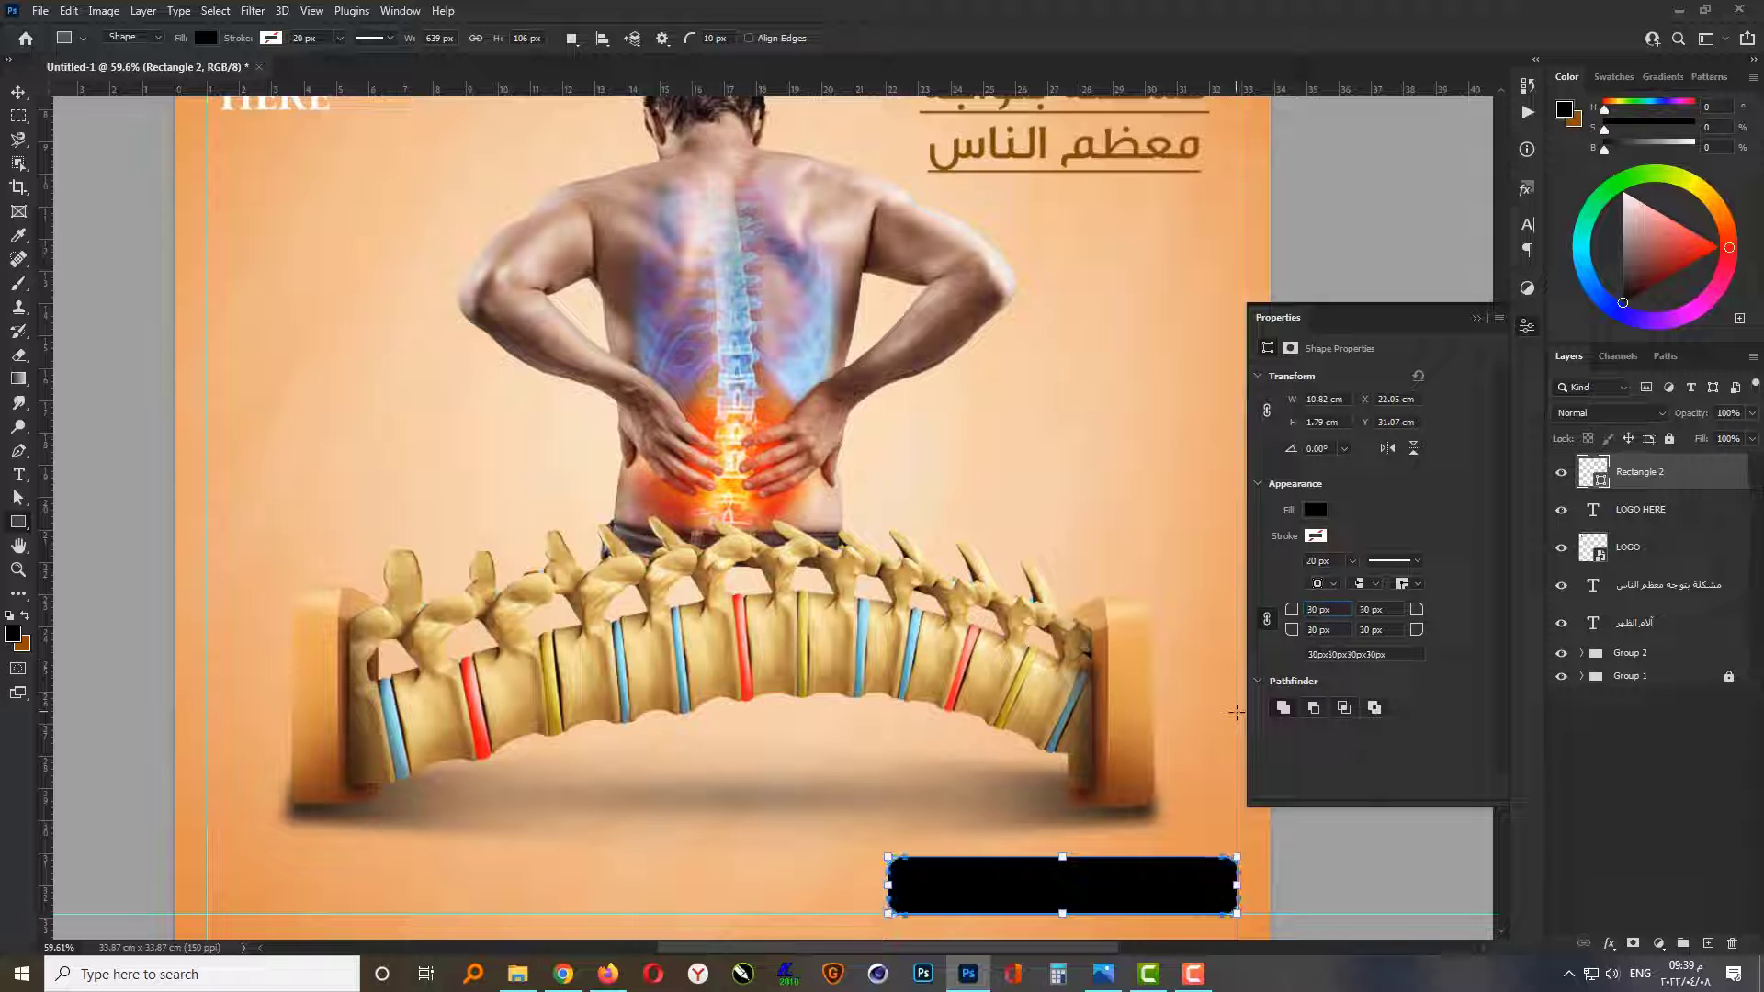
{"action": "key", "text": "Return"}
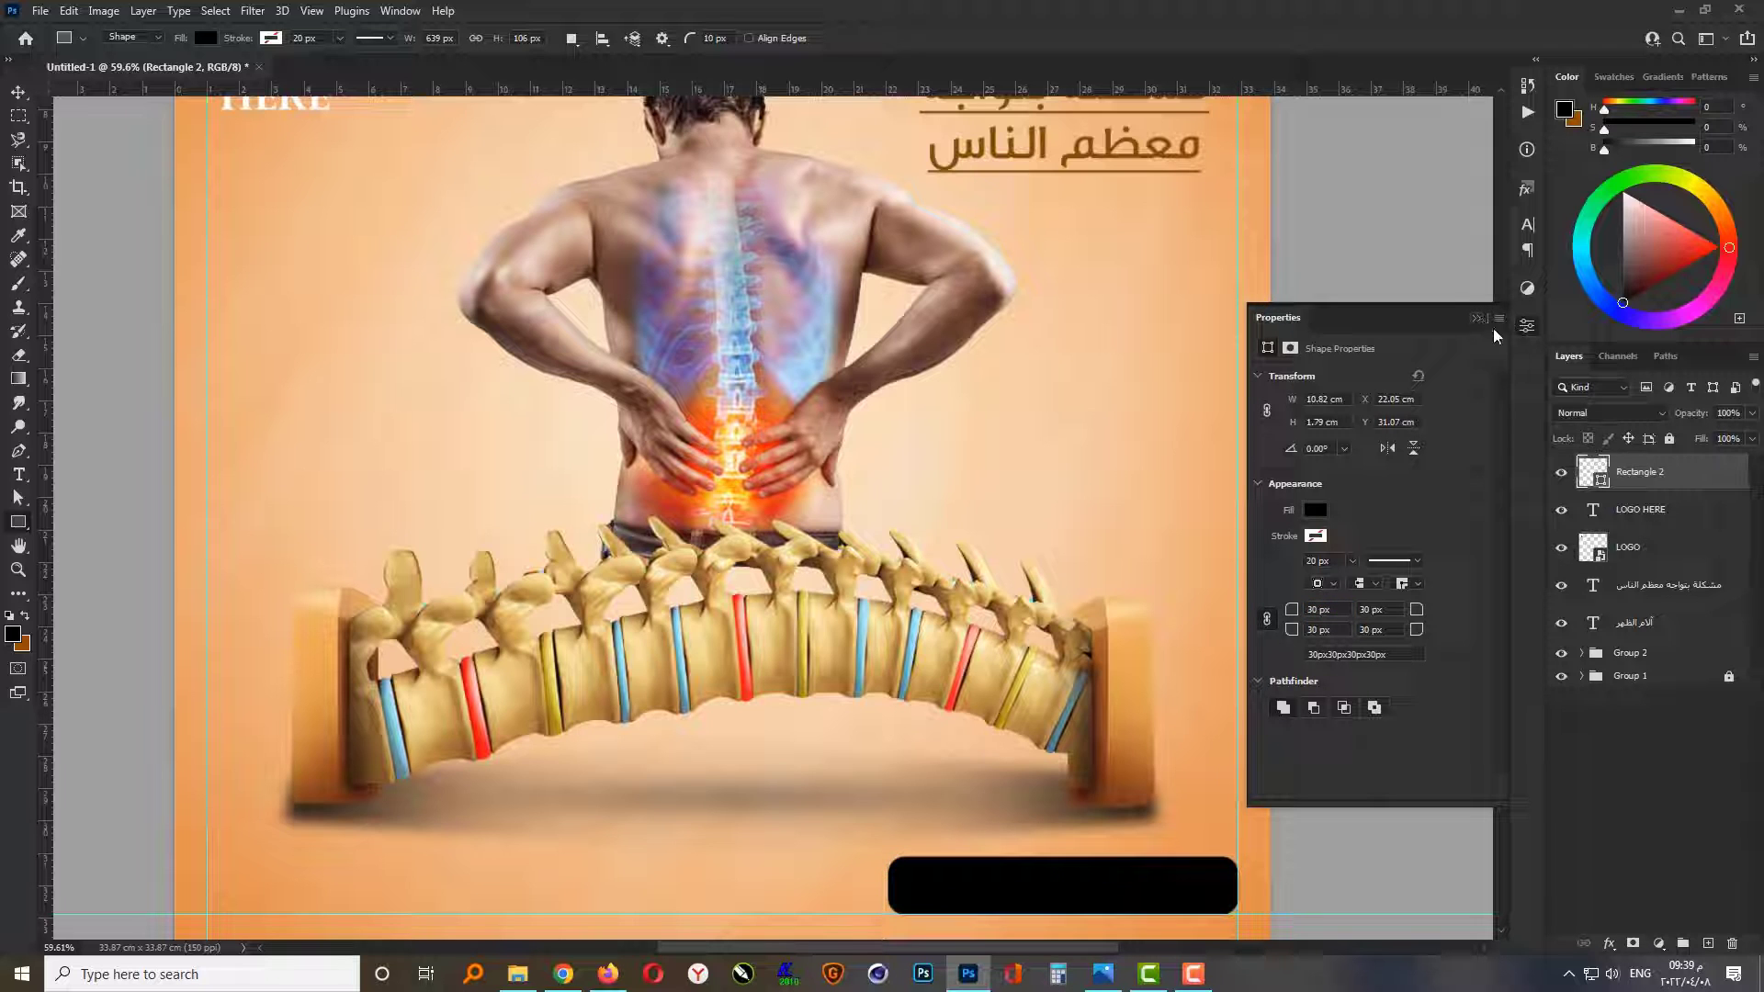
Step: Change the fill of the rounded rectangle to white
{"action": "left_click", "coordinate": [1312, 512]}
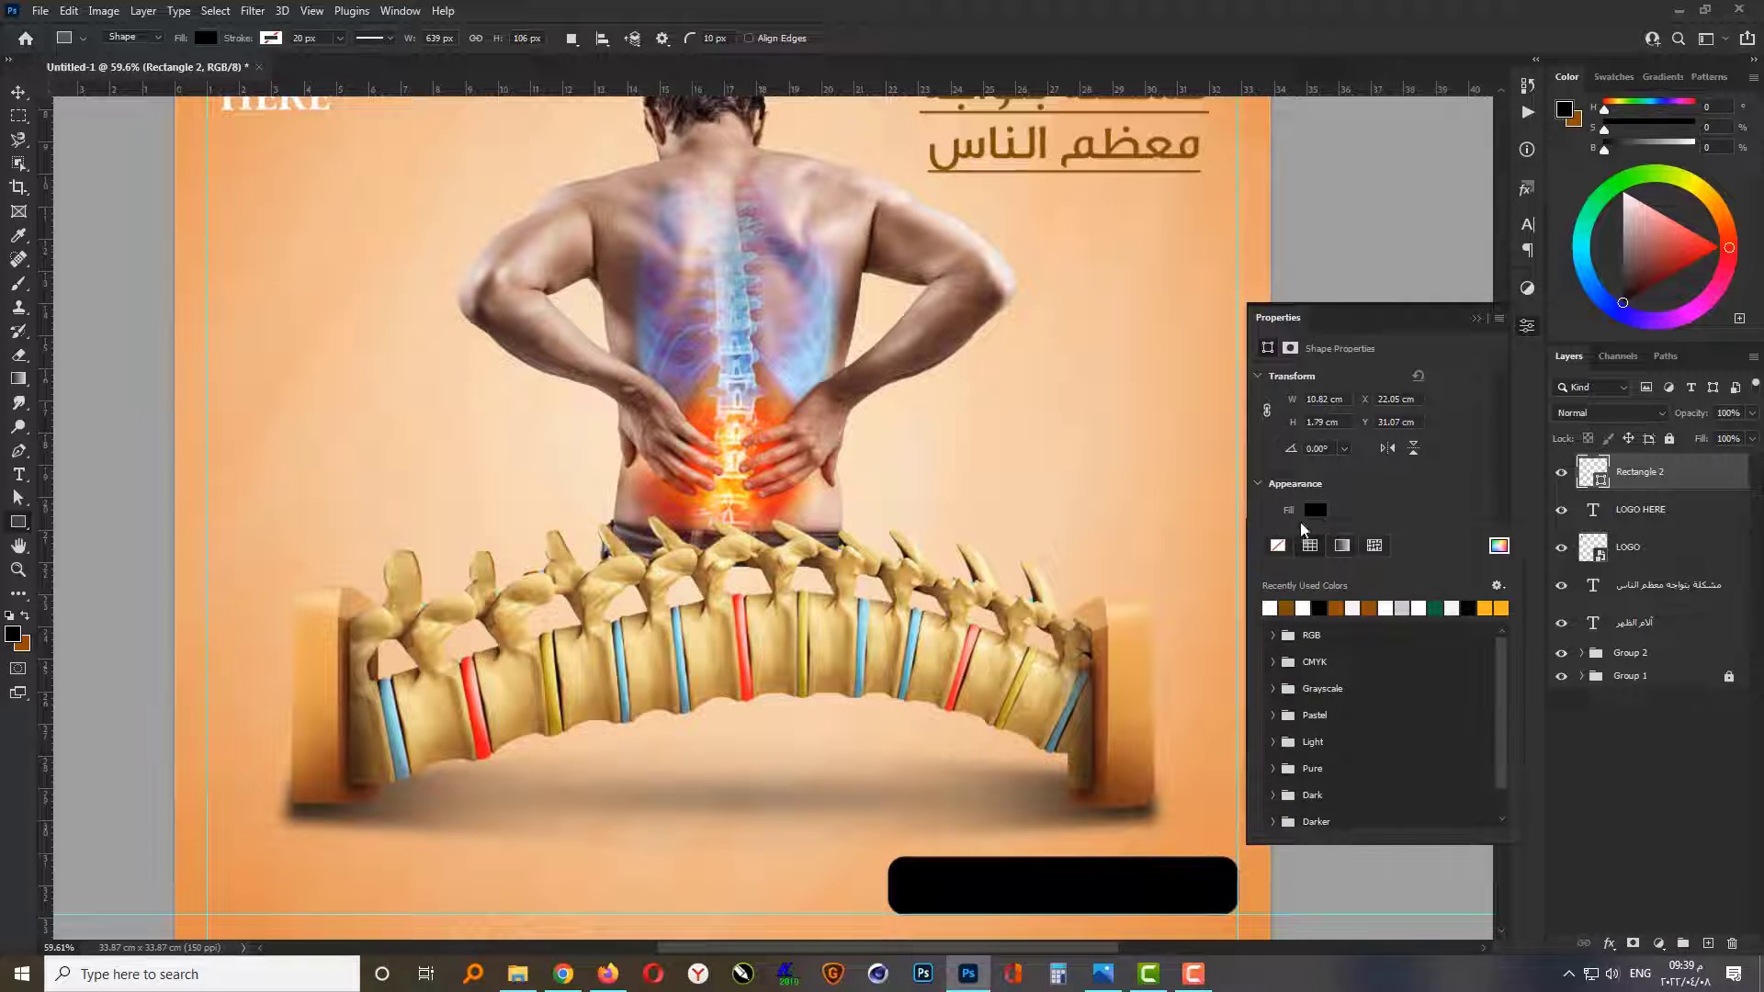
{"action": "left_click", "coordinate": [1303, 606]}
{"action": "left_click", "coordinate": [1474, 319]}
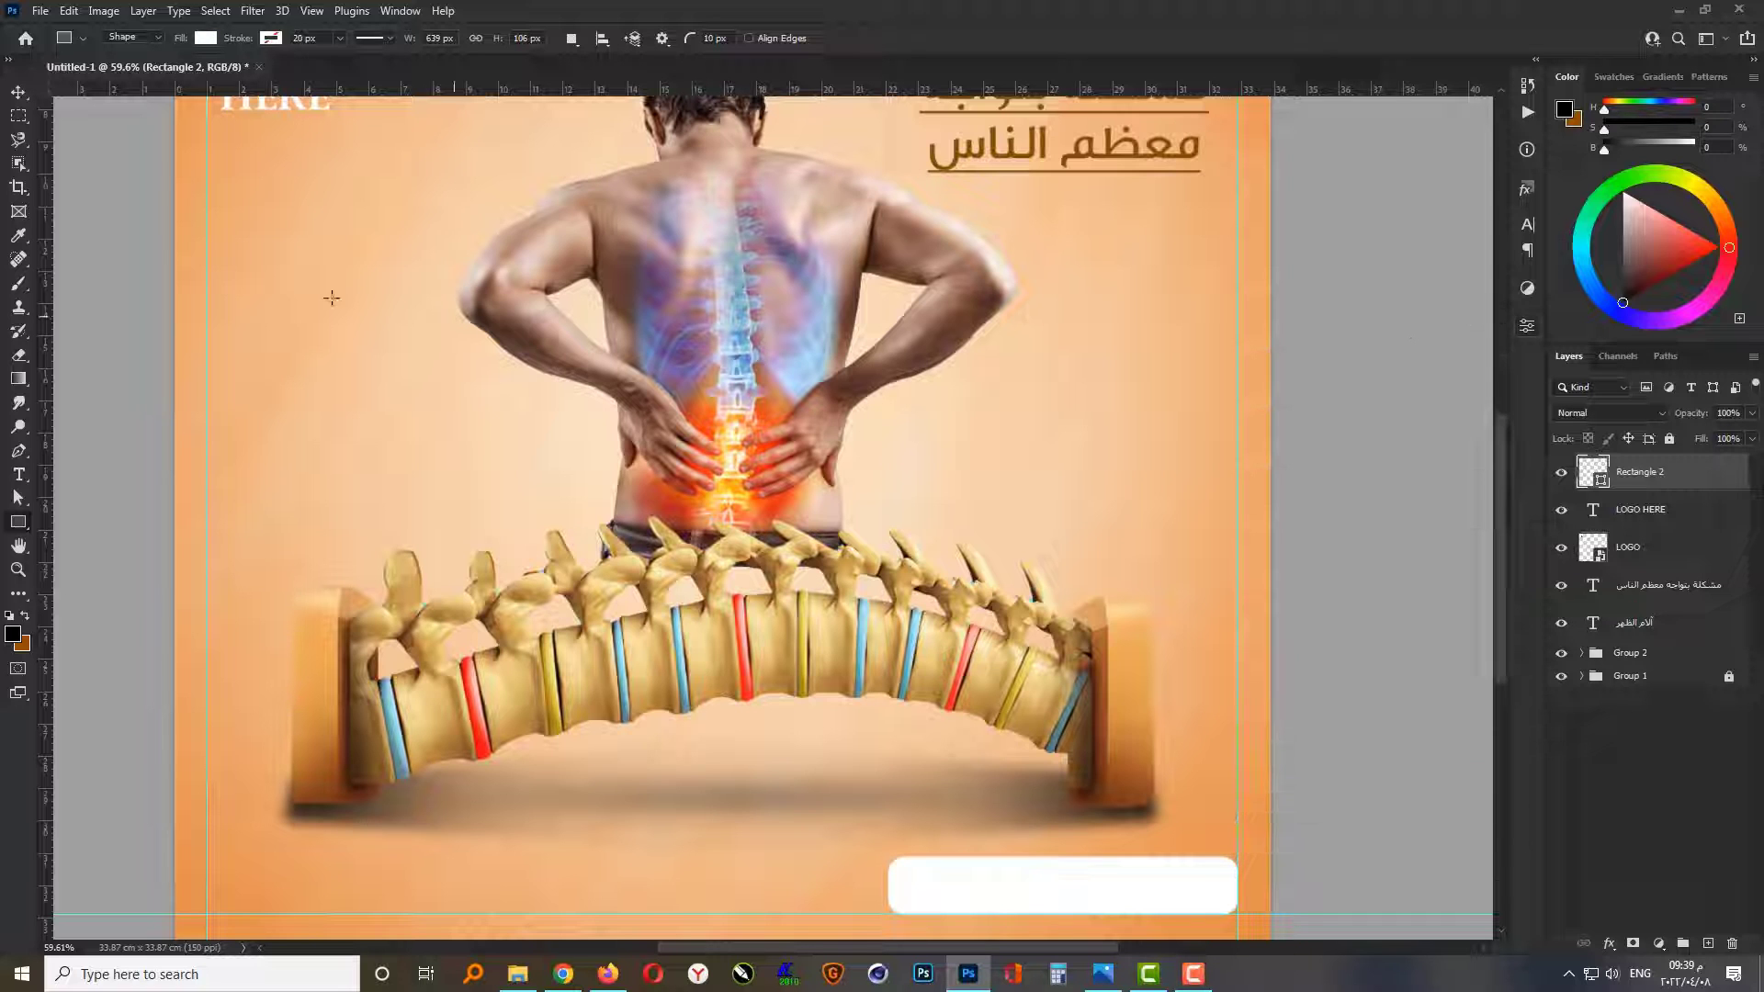
{"action": "left_click", "coordinate": [19, 94]}
{"action": "left_click", "coordinate": [508, 928]}
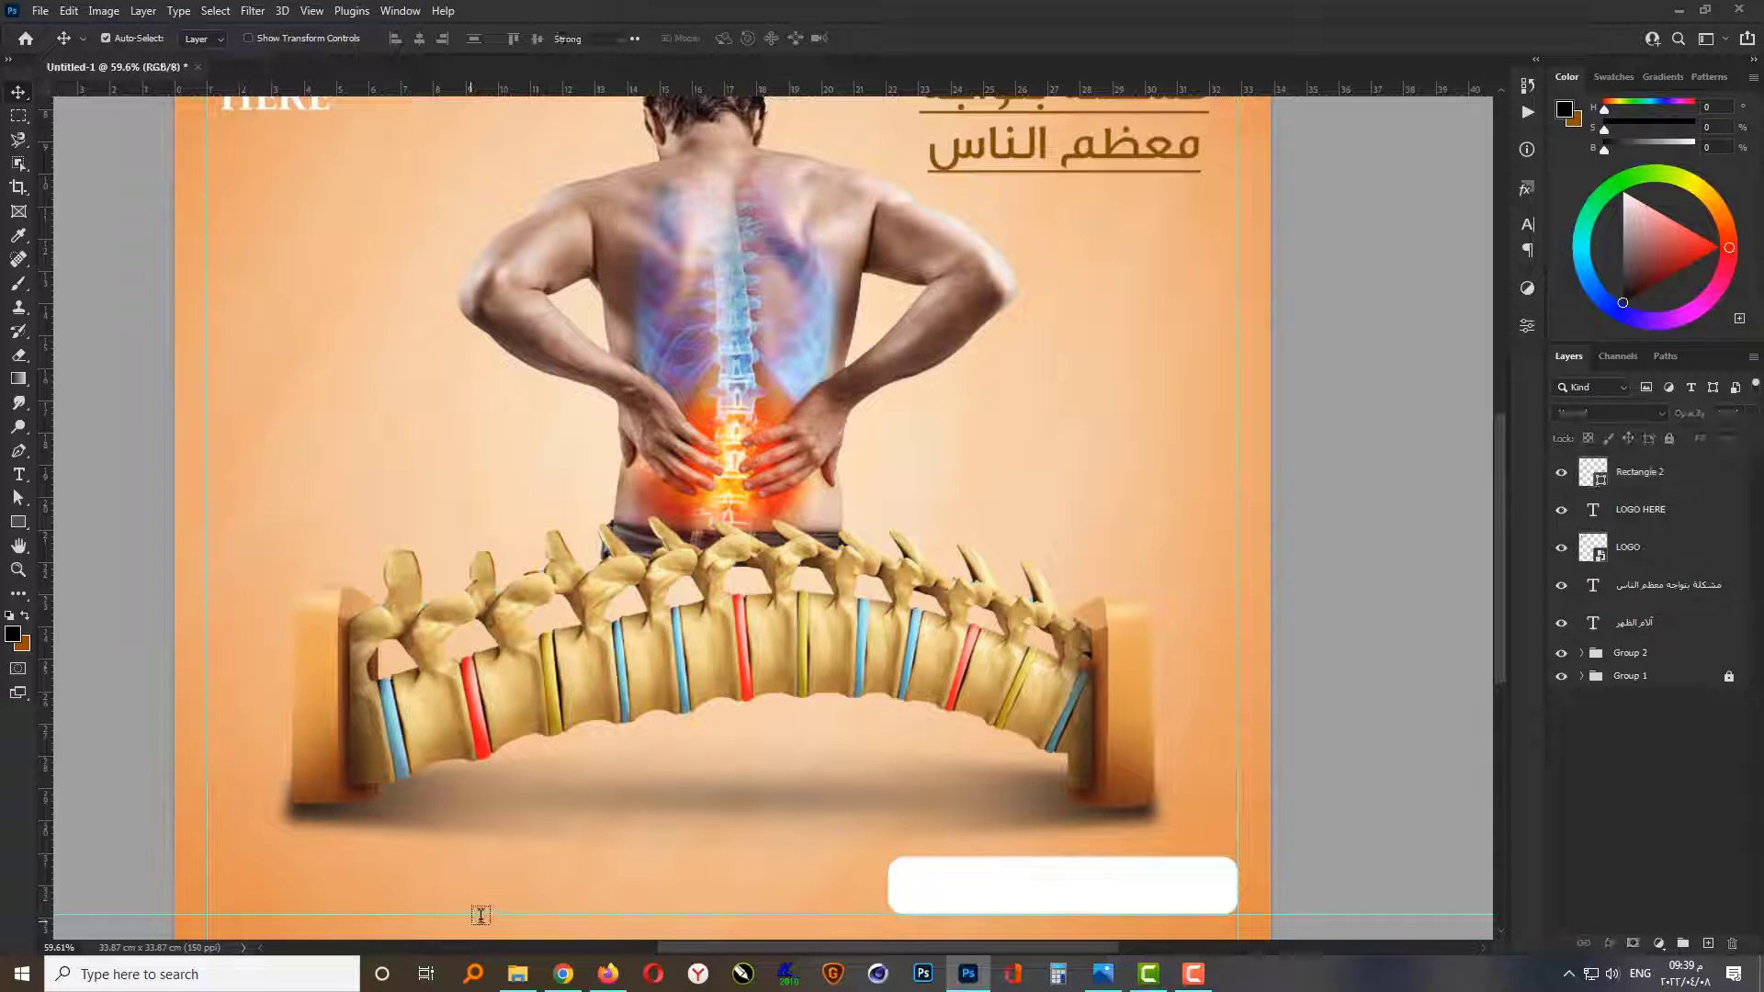
Step: Add a text layer reading "للتواصل والاستفسار" to the left of the white rounded rectangle
{"action": "key", "text": "t"}
{"action": "left_click", "coordinate": [729, 897]}
{"action": "scroll", "coordinate": [661, 926], "scroll_direction": "up", "scroll_amount": 3}
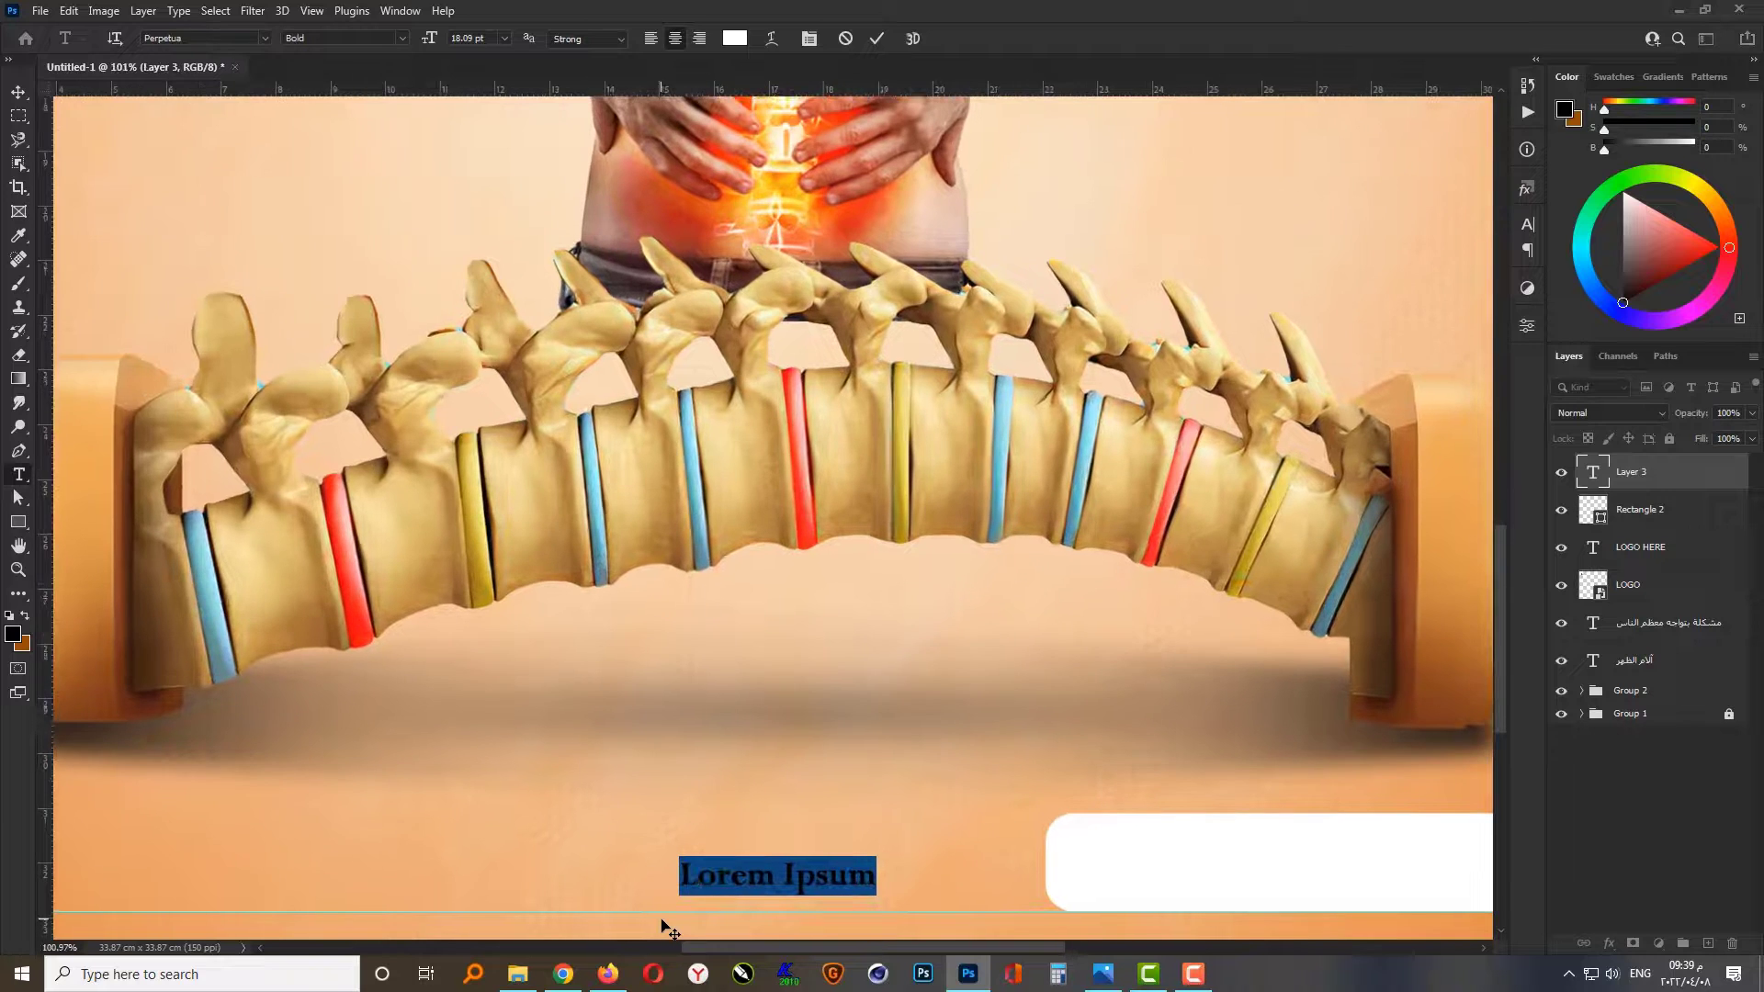
{"action": "key", "text": "BackSpace"}
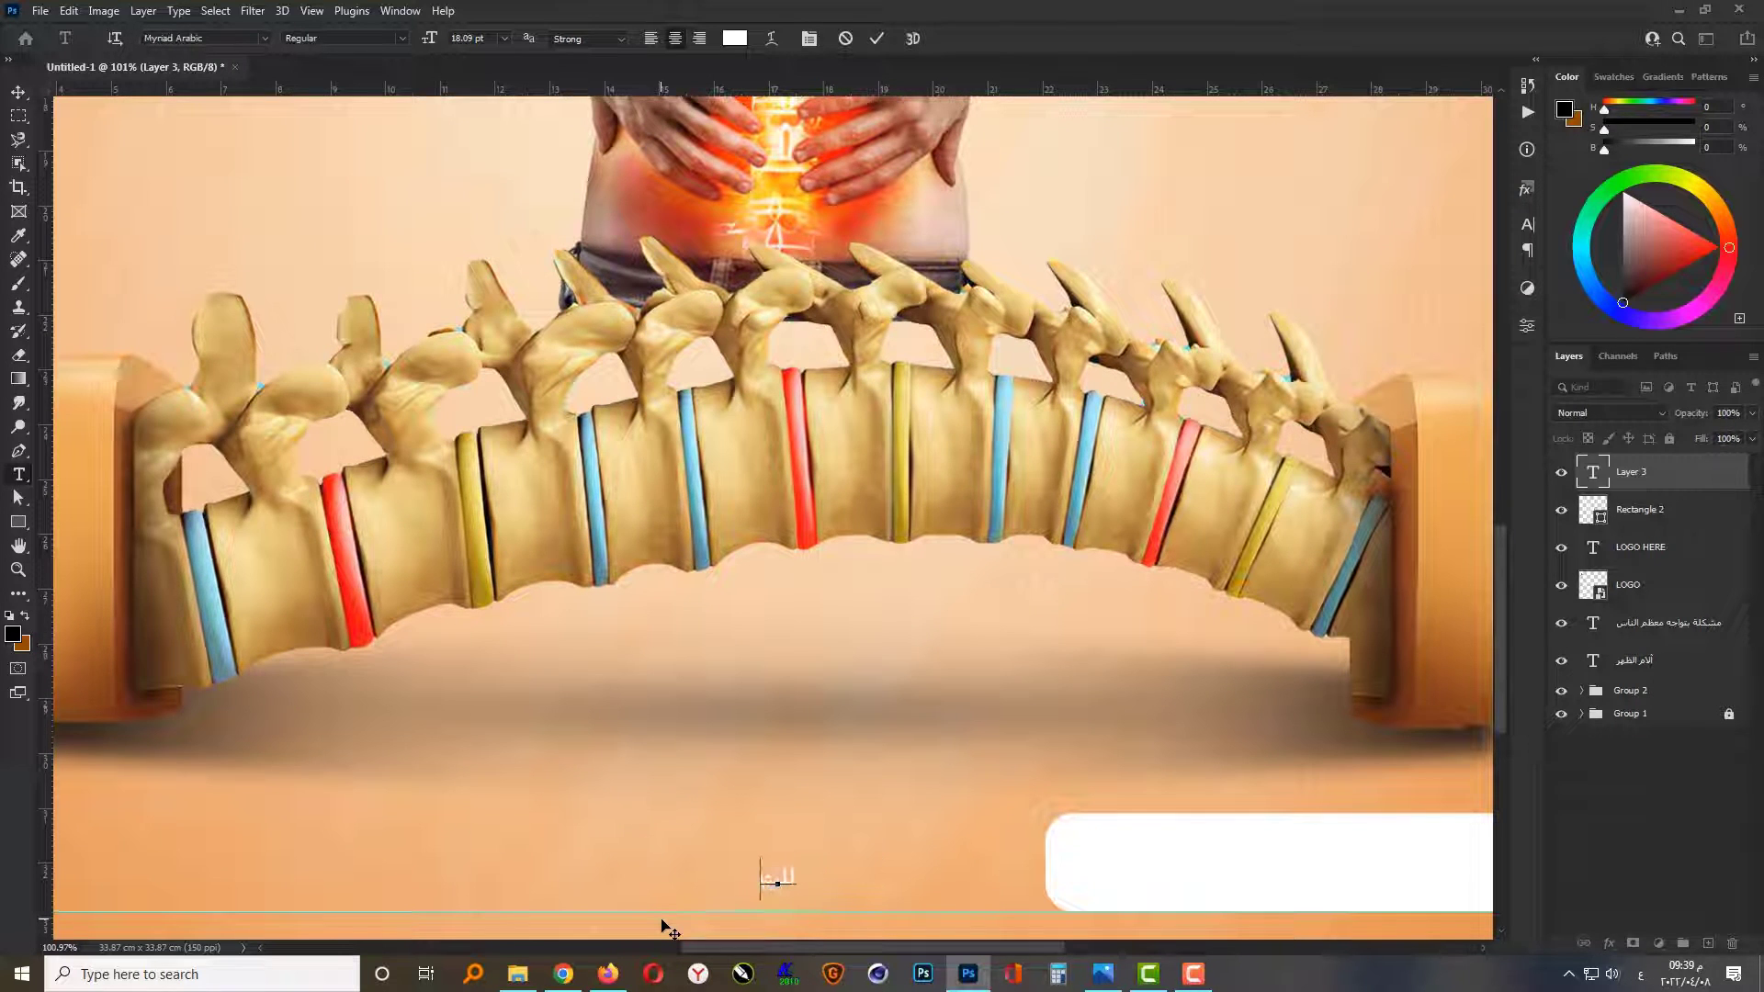
{"action": "type", "text": "للتواصل والاستفسار"}
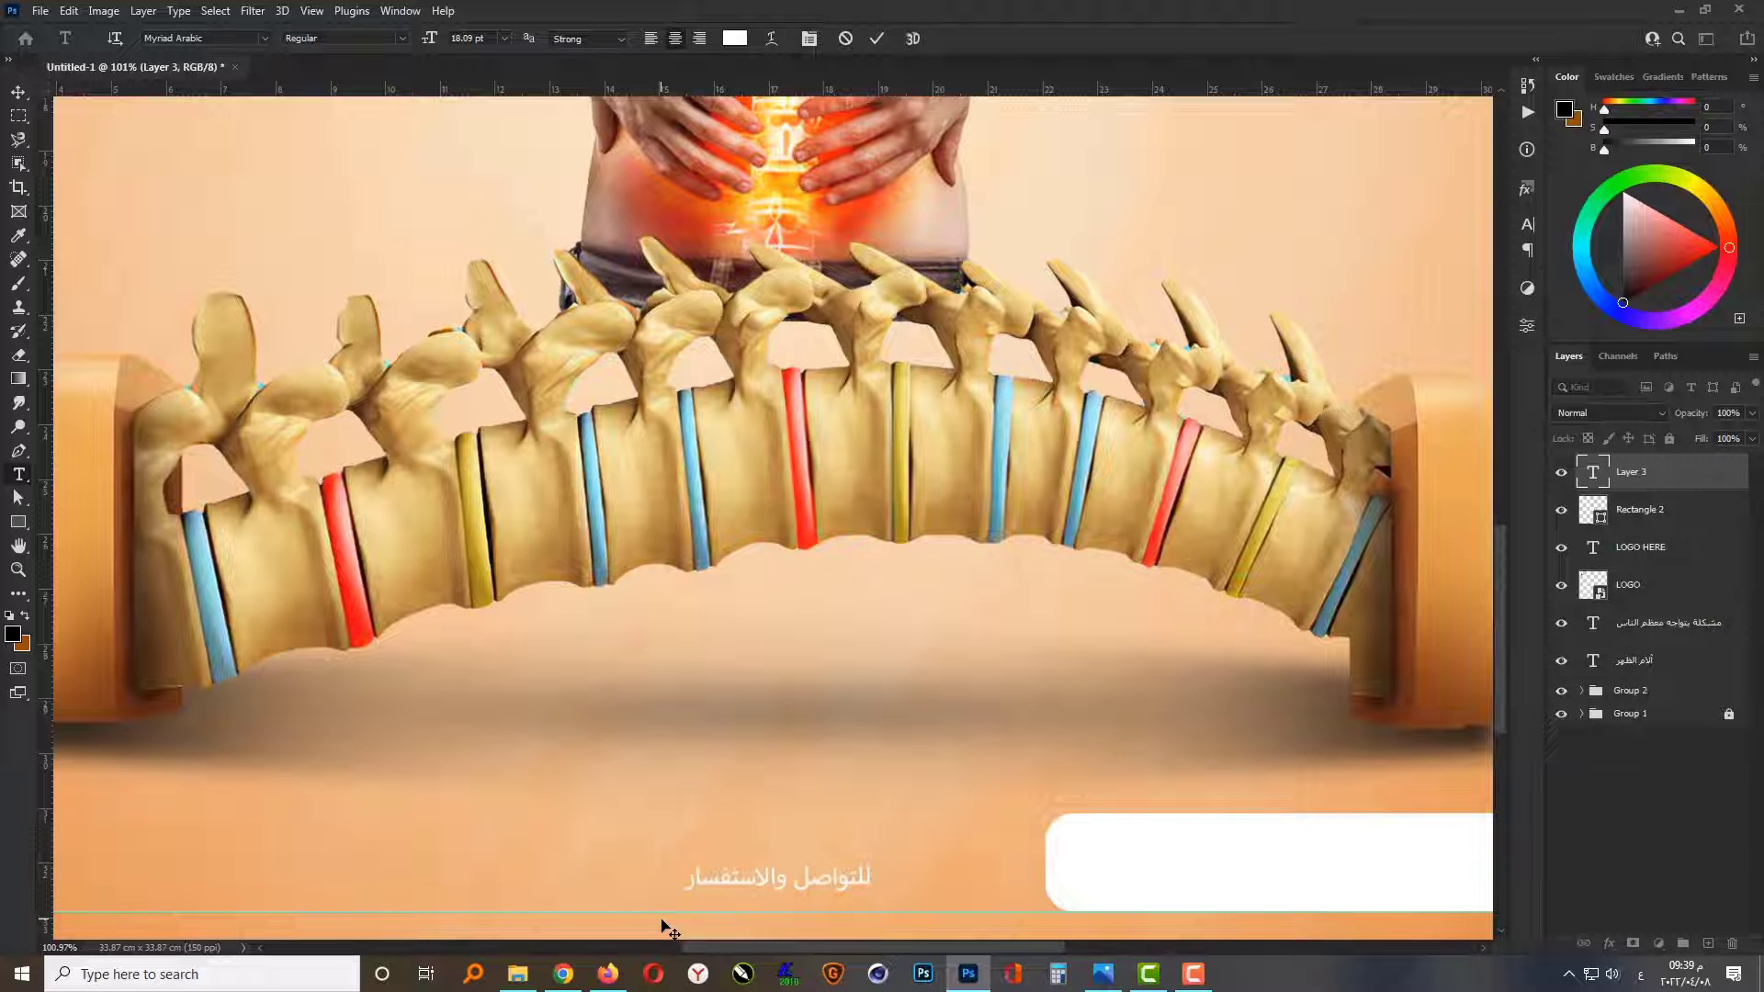
{"action": "key", "text": "ctrl+Return"}
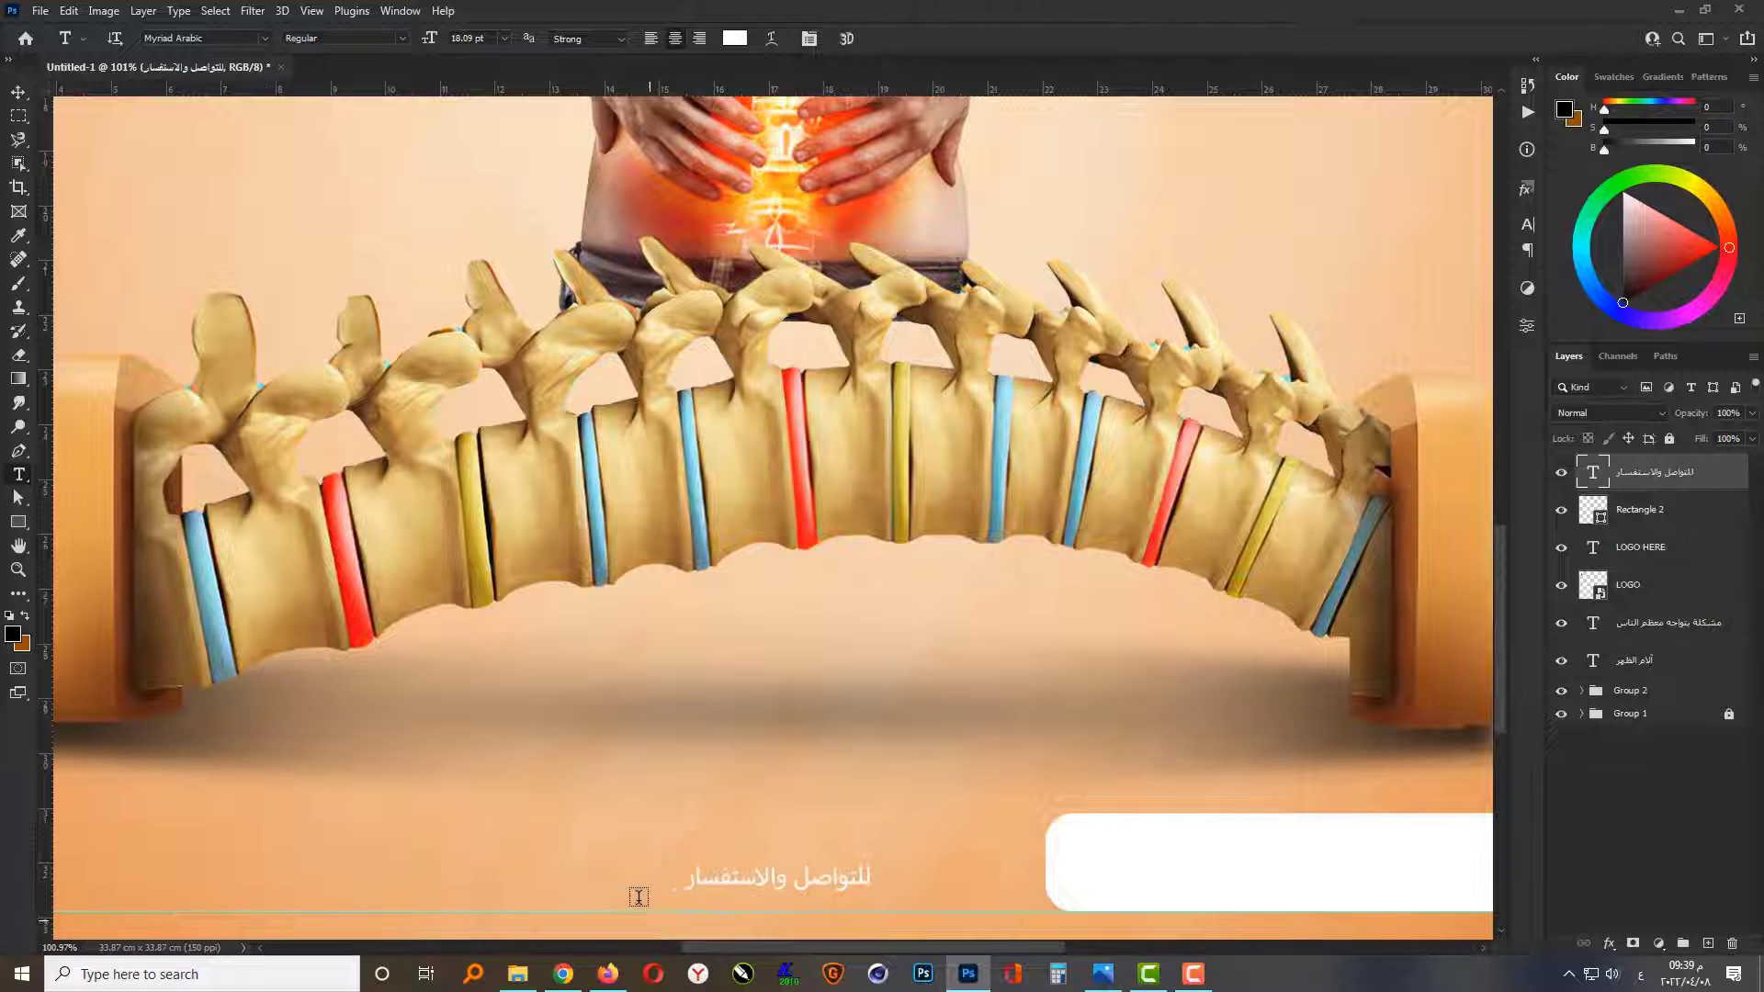
Step: Recolour the contact text with the brown sampled from the logo
{"action": "scroll", "coordinate": [661, 926], "scroll_direction": "down", "scroll_amount": 5}
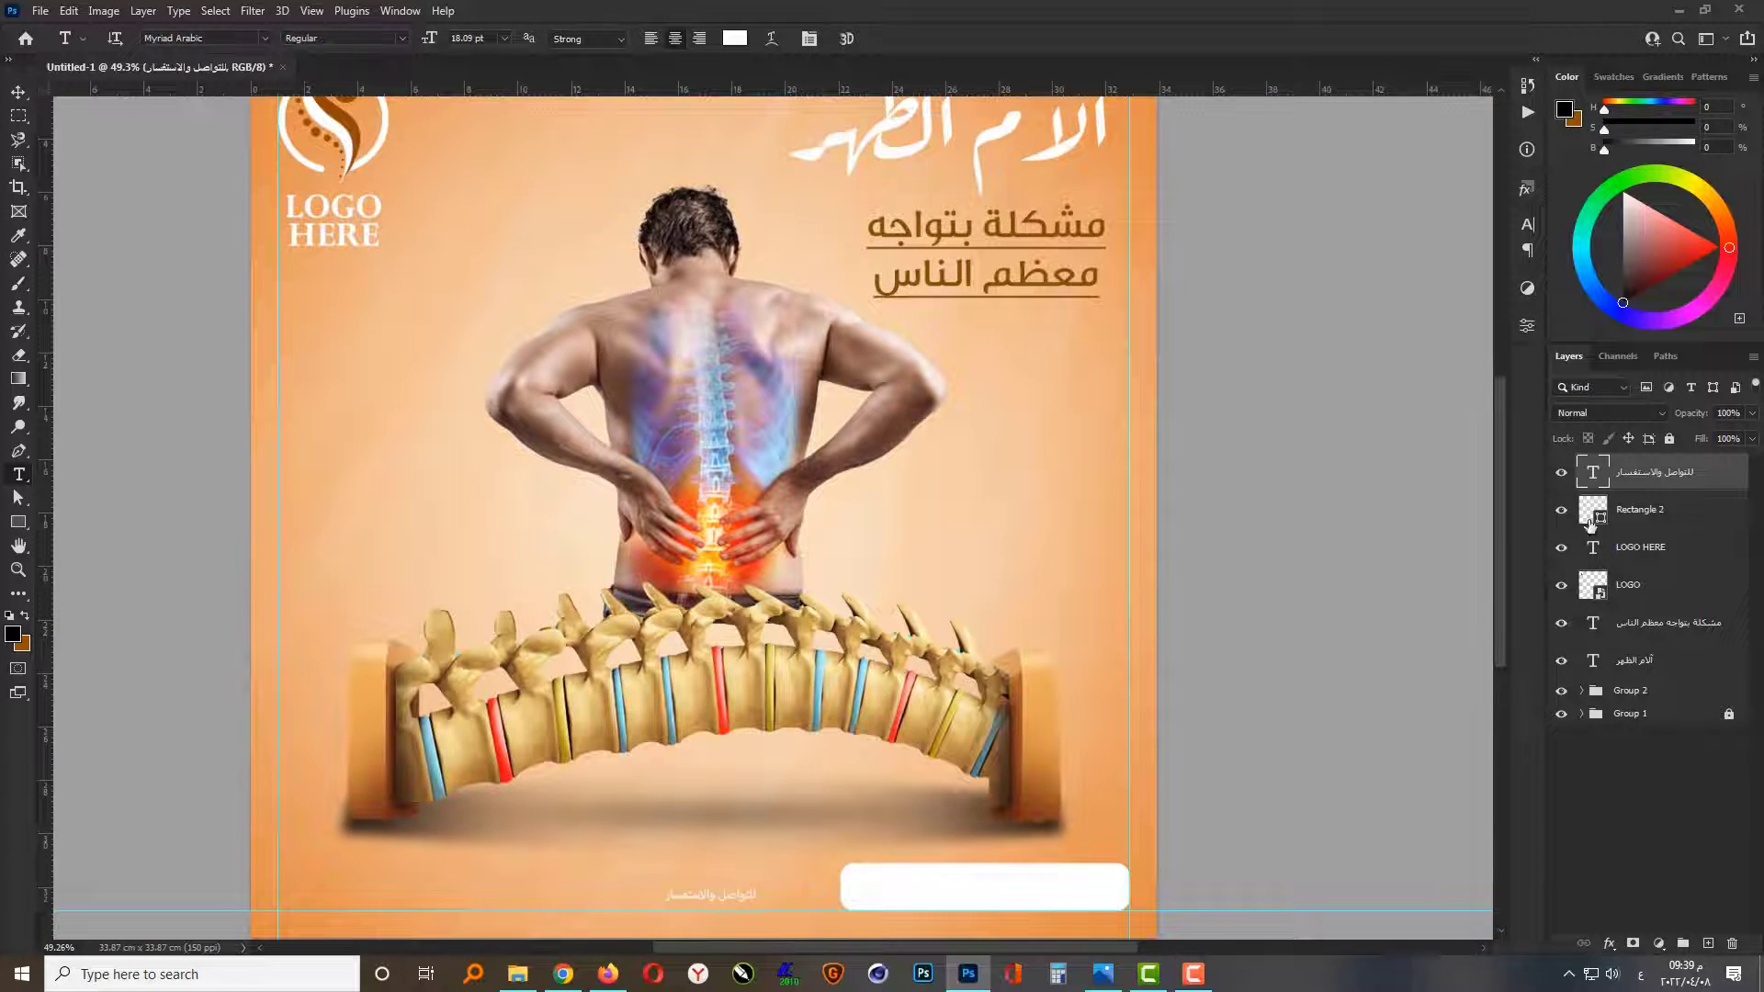
{"action": "scroll", "coordinate": [1277, 643], "scroll_direction": "down", "scroll_amount": 1}
{"action": "left_click", "coordinate": [743, 39]}
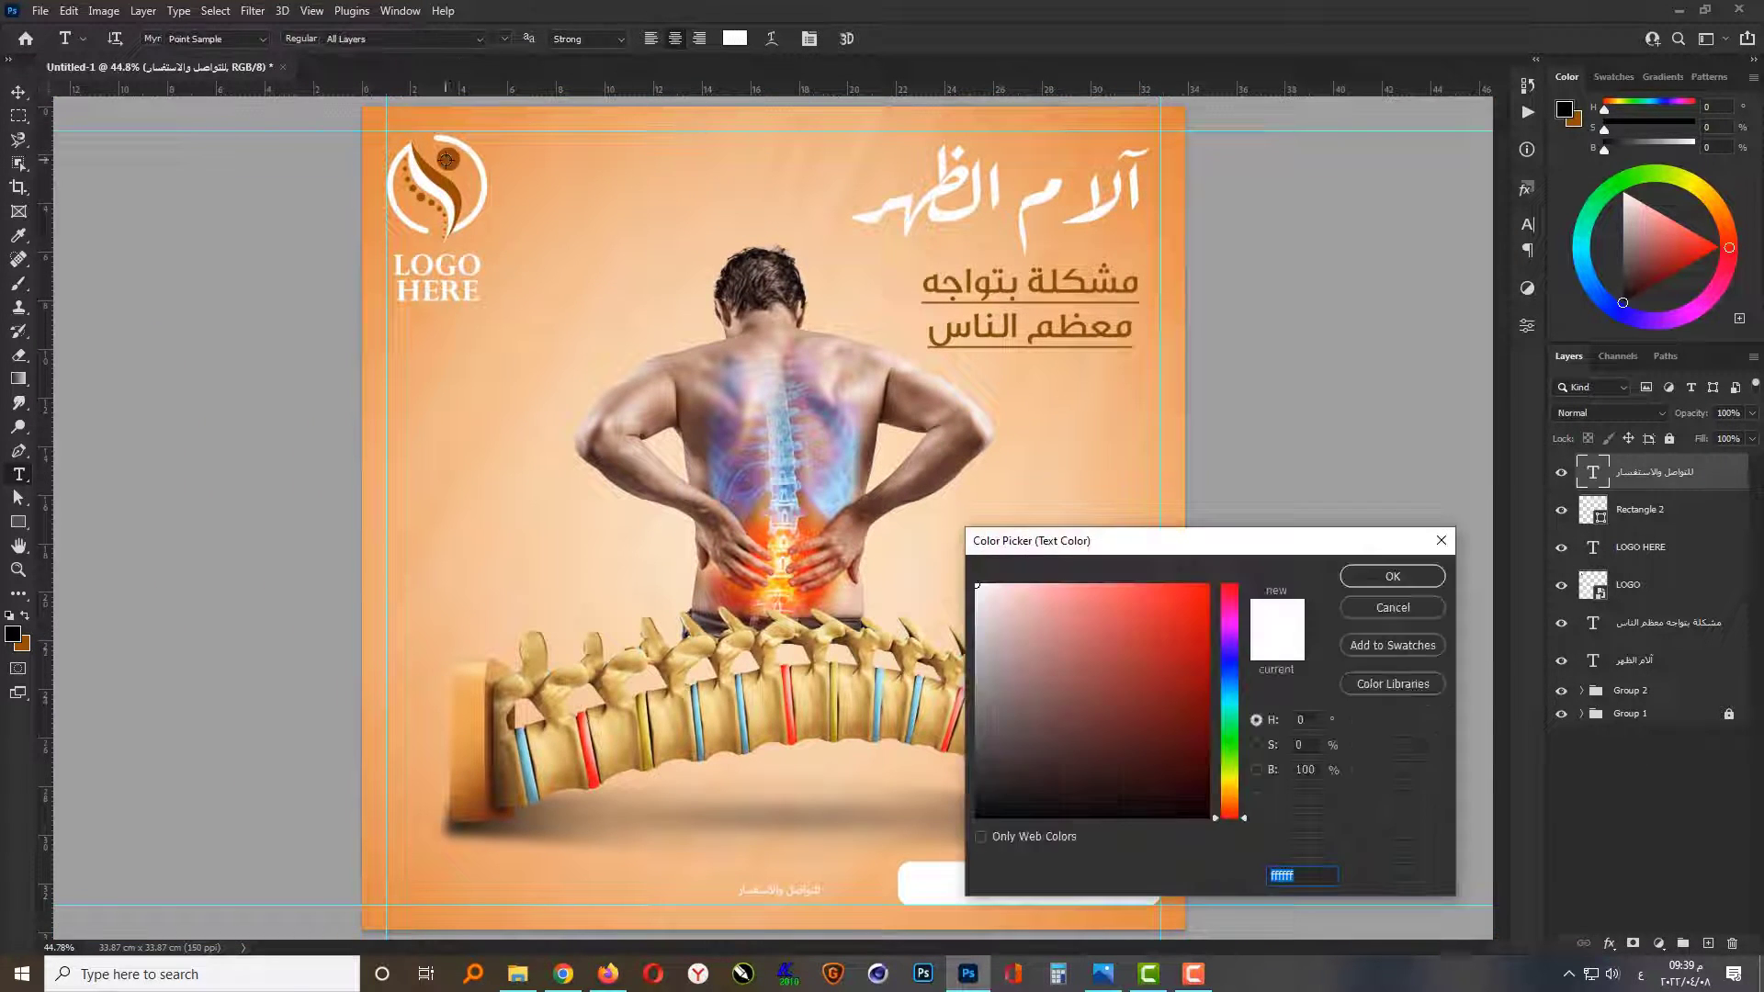
{"action": "left_click", "coordinate": [450, 160]}
{"action": "left_click", "coordinate": [1393, 577]}
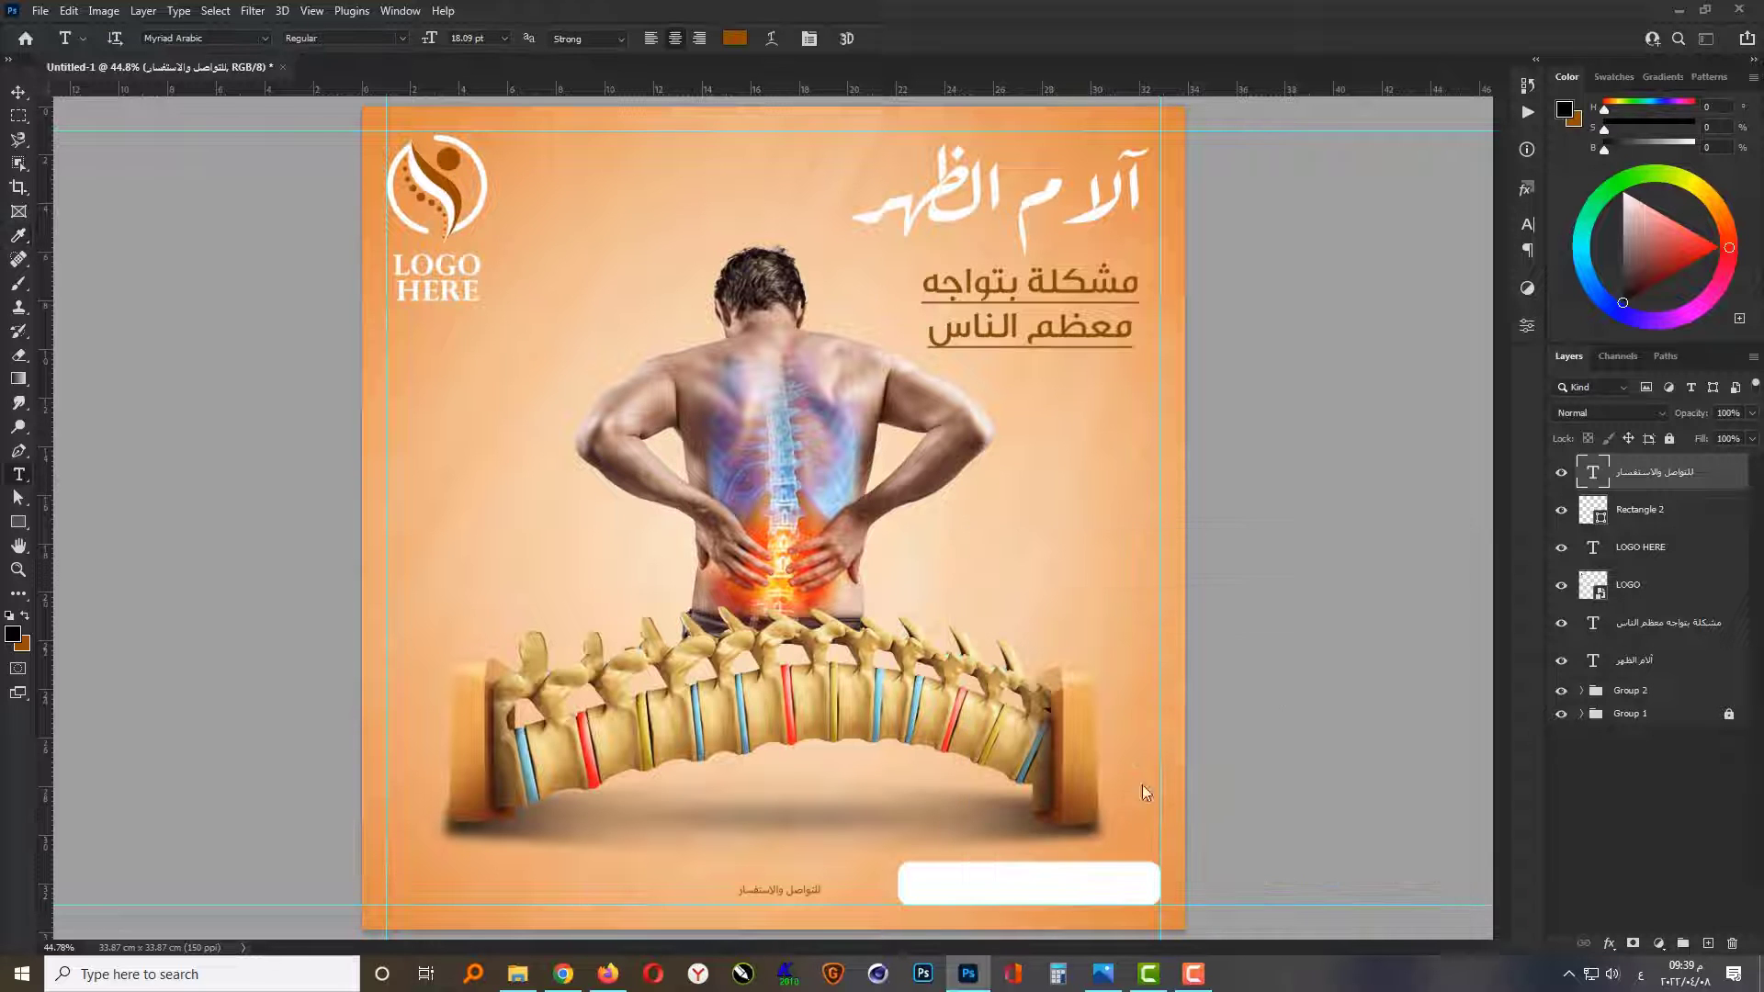
Step: Change the font of the contact text to Al Qabas
{"action": "scroll", "coordinate": [846, 915], "scroll_direction": "up", "scroll_amount": 2}
{"action": "left_click", "coordinate": [266, 39]}
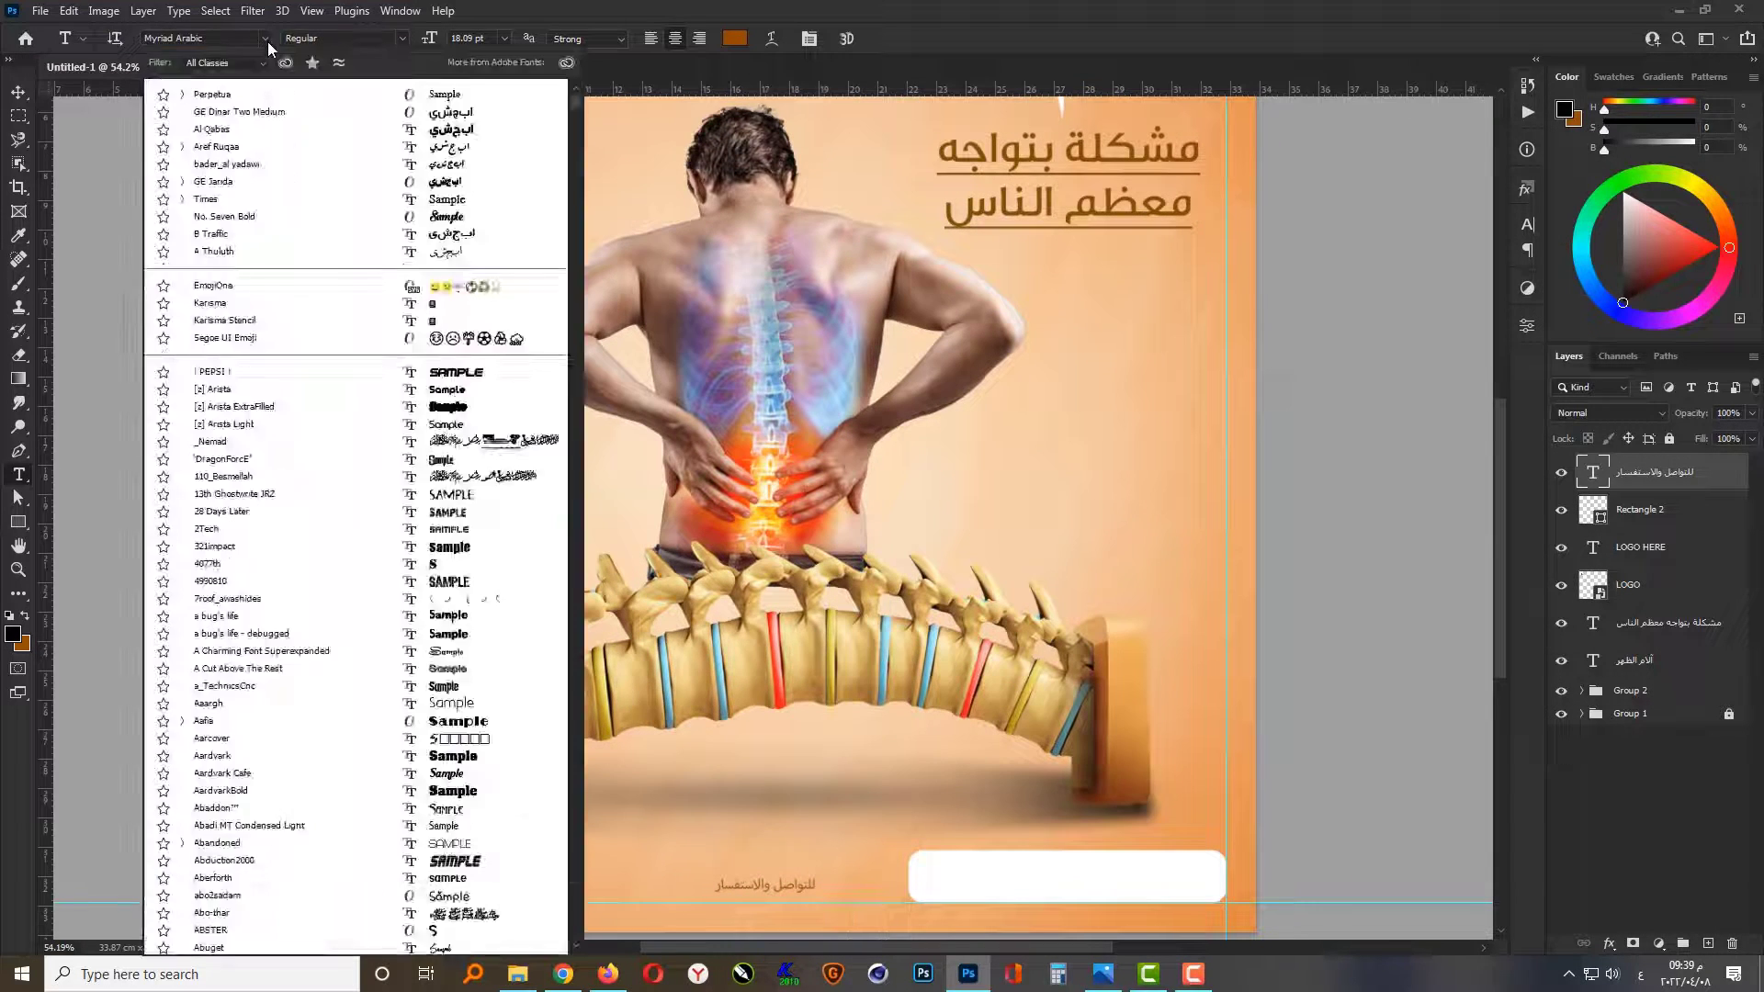
{"action": "left_click_drag", "start_coordinate": [575, 721], "coordinate": [523, 87]}
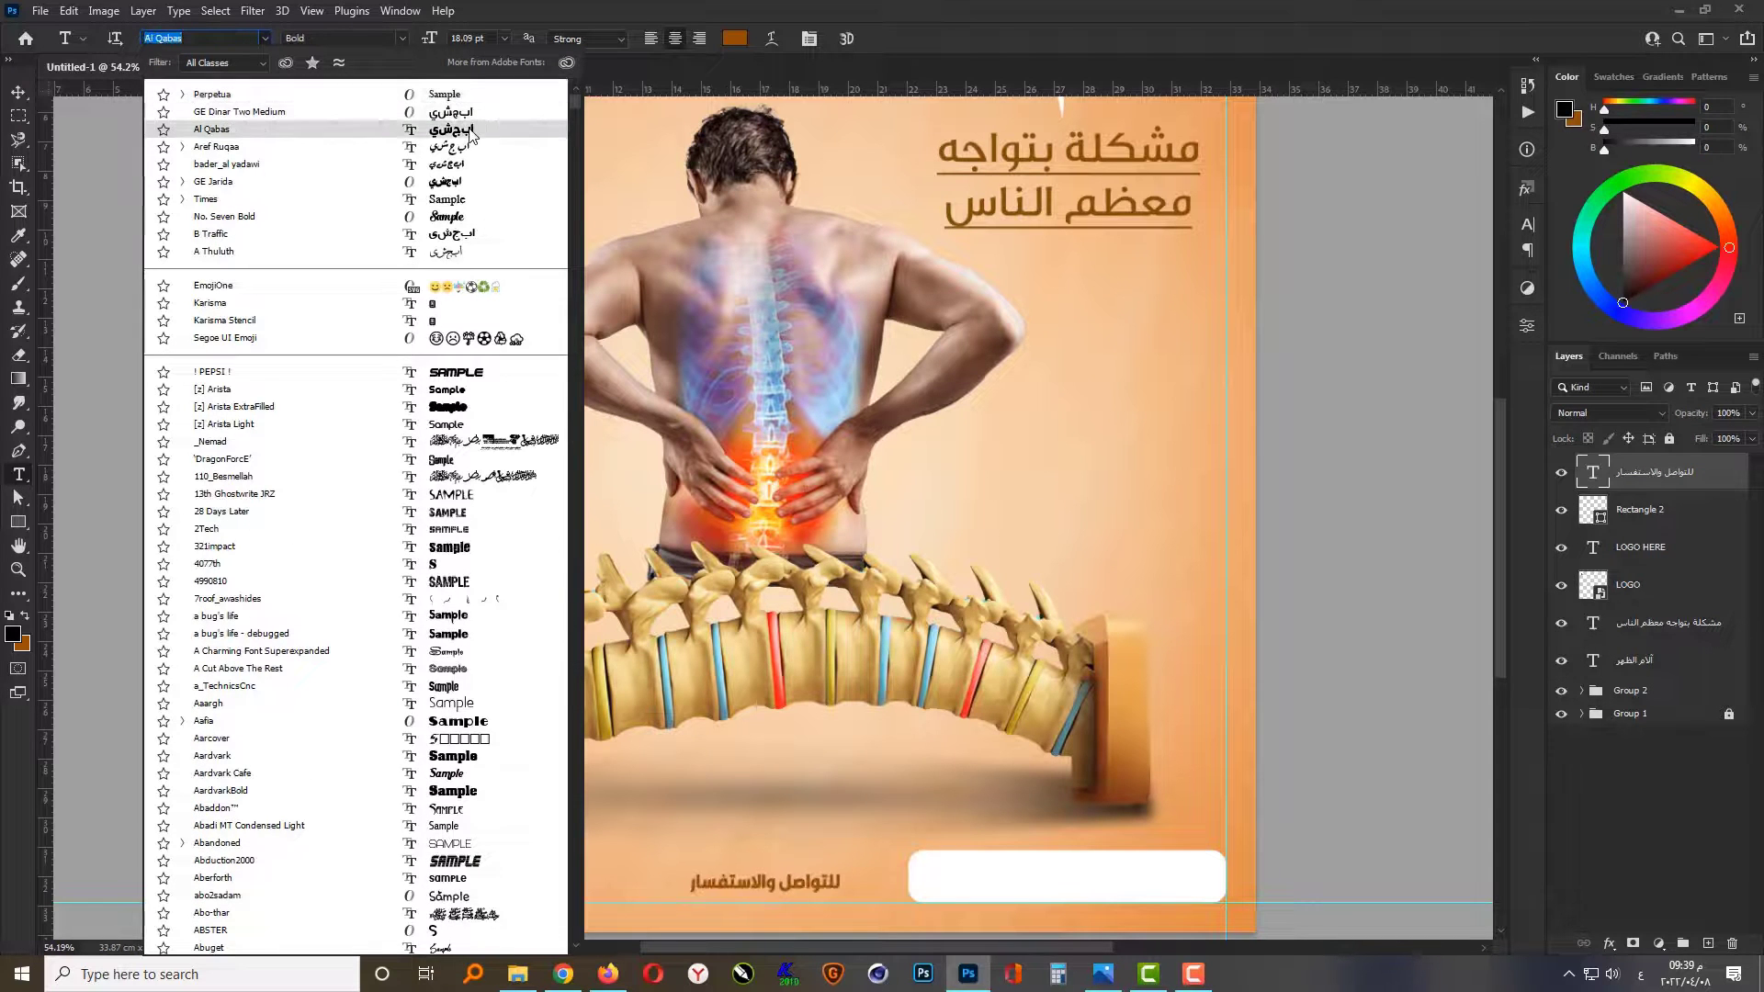
{"action": "left_click", "coordinate": [468, 130]}
Step: Move the contact text onto the white rounded rectangle and center it there
{"action": "key", "text": "v"}
{"action": "left_click_drag", "start_coordinate": [832, 900], "coordinate": [1118, 894]}
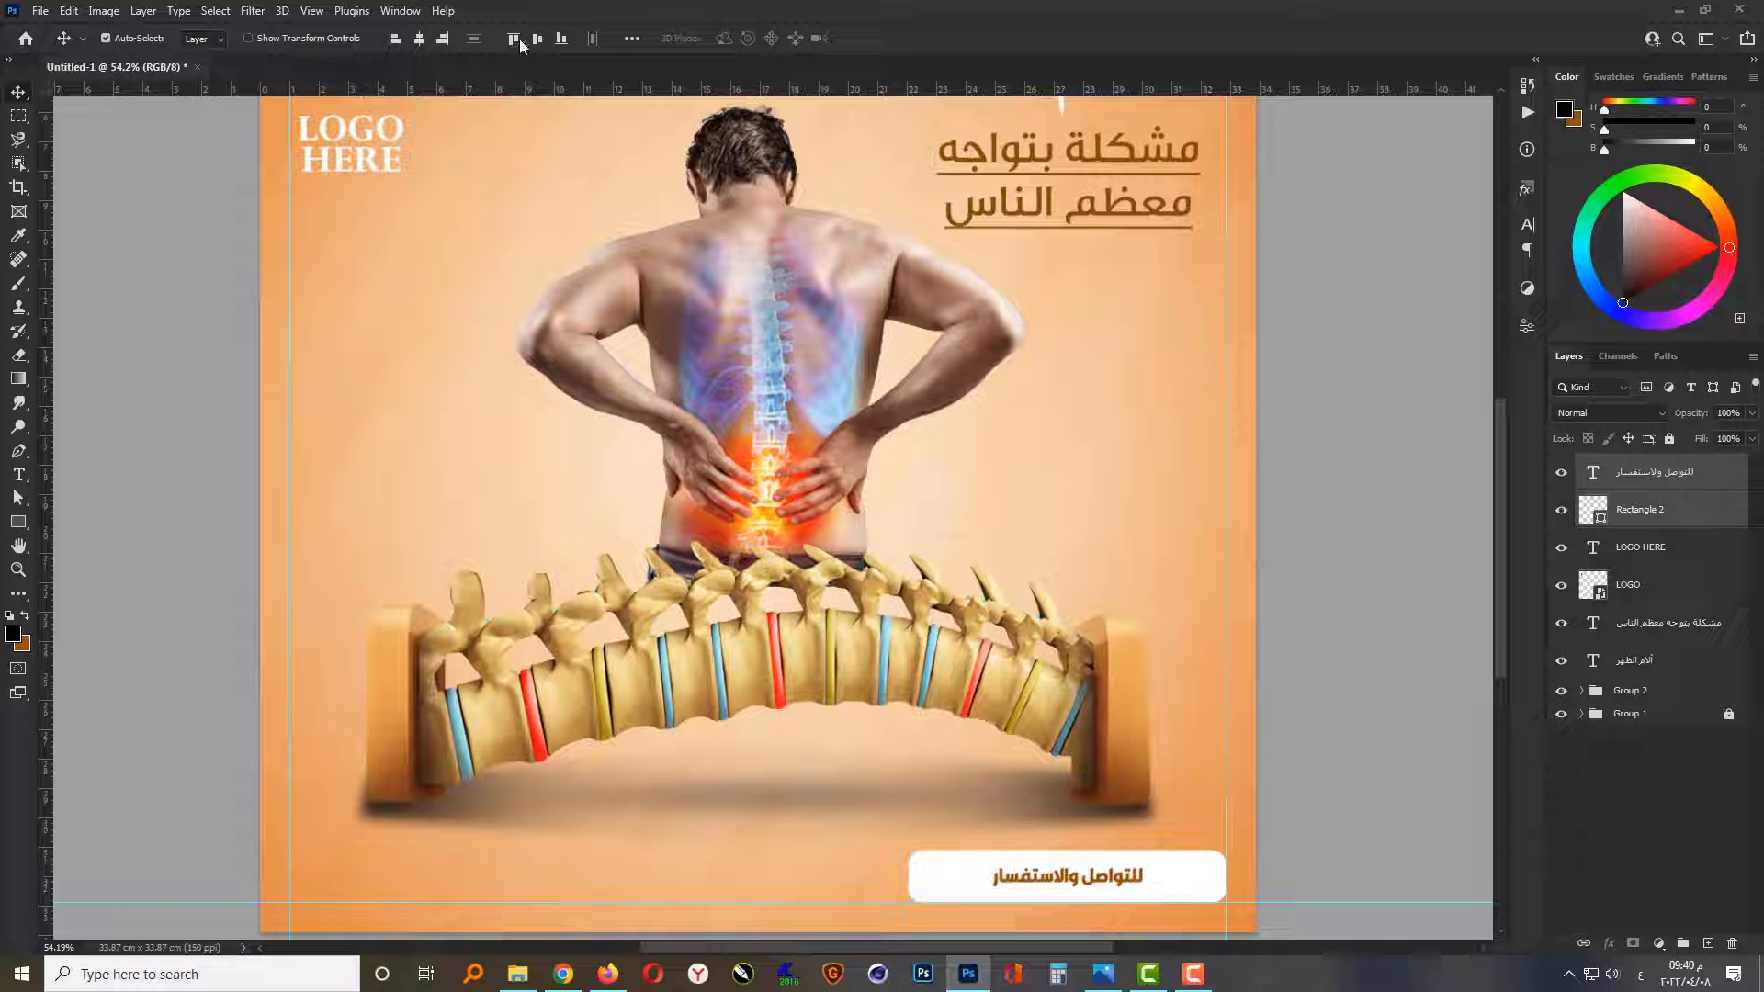
{"action": "left_click", "coordinate": [1360, 822]}
{"action": "scroll", "coordinate": [1128, 888], "scroll_direction": "up", "scroll_amount": 3}
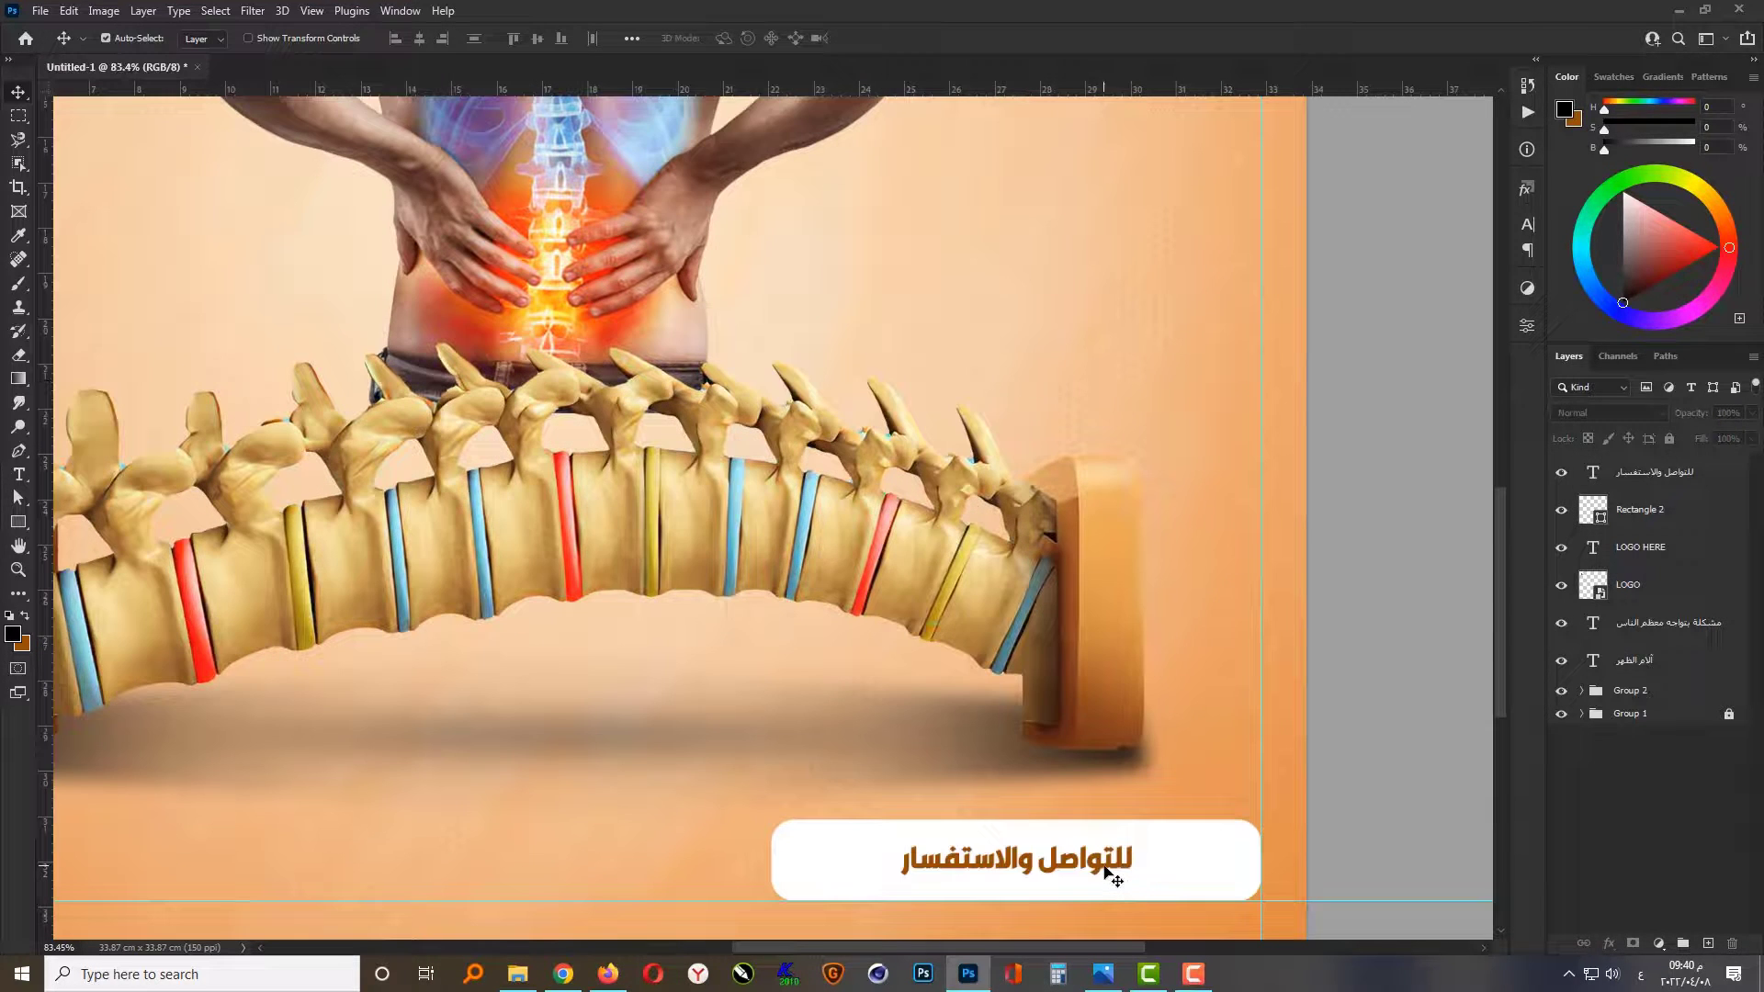
Step: Duplicate the brown contact text and place the copy on the orange background to the left of the white rounded rectangle
{"action": "left_click", "coordinate": [1107, 871]}
{"action": "key", "text": "ctrl+t"}
{"action": "left_click_drag", "start_coordinate": [1137, 882], "coordinate": [726, 873]}
{"action": "key", "text": "Return"}
{"action": "scroll", "coordinate": [1295, 899], "scroll_direction": "down", "scroll_amount": 3}
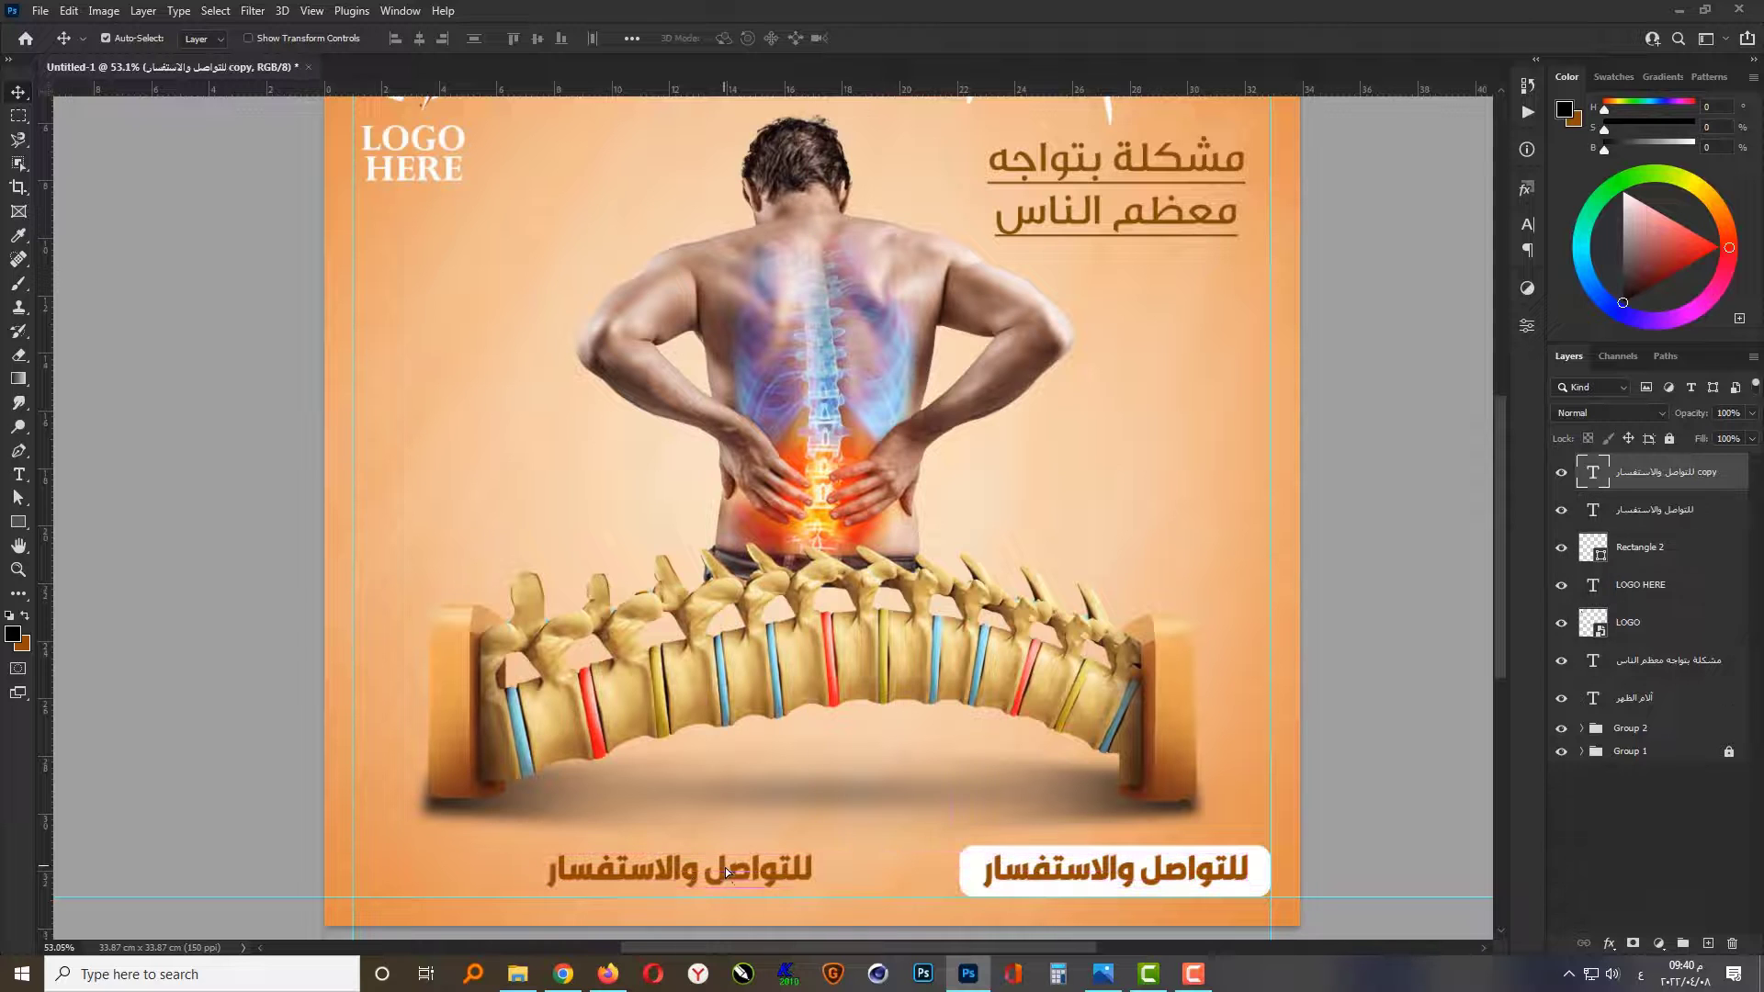
Step: Replace the duplicated contact text with the phone number's country code
{"action": "double_click", "coordinate": [735, 880]}
{"action": "scroll", "coordinate": [629, 905], "scroll_direction": "up", "scroll_amount": 3}
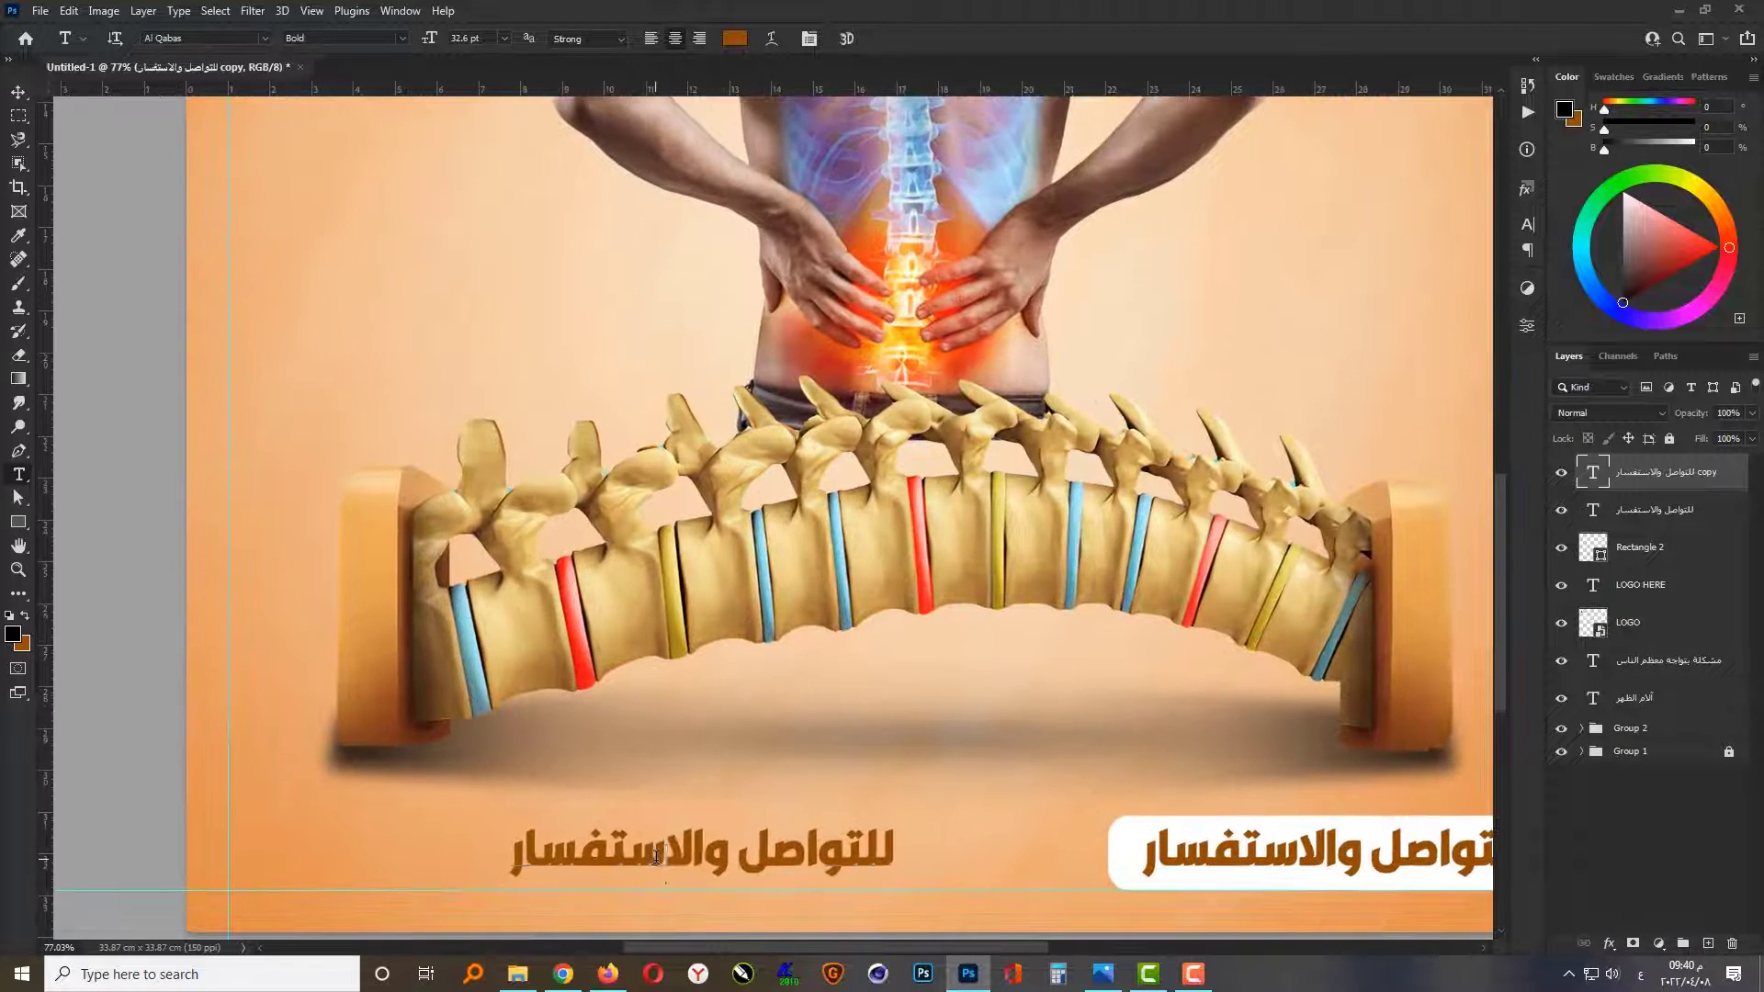
{"action": "key", "text": "ctrl+a"}
{"action": "key", "text": "BackSpace"}
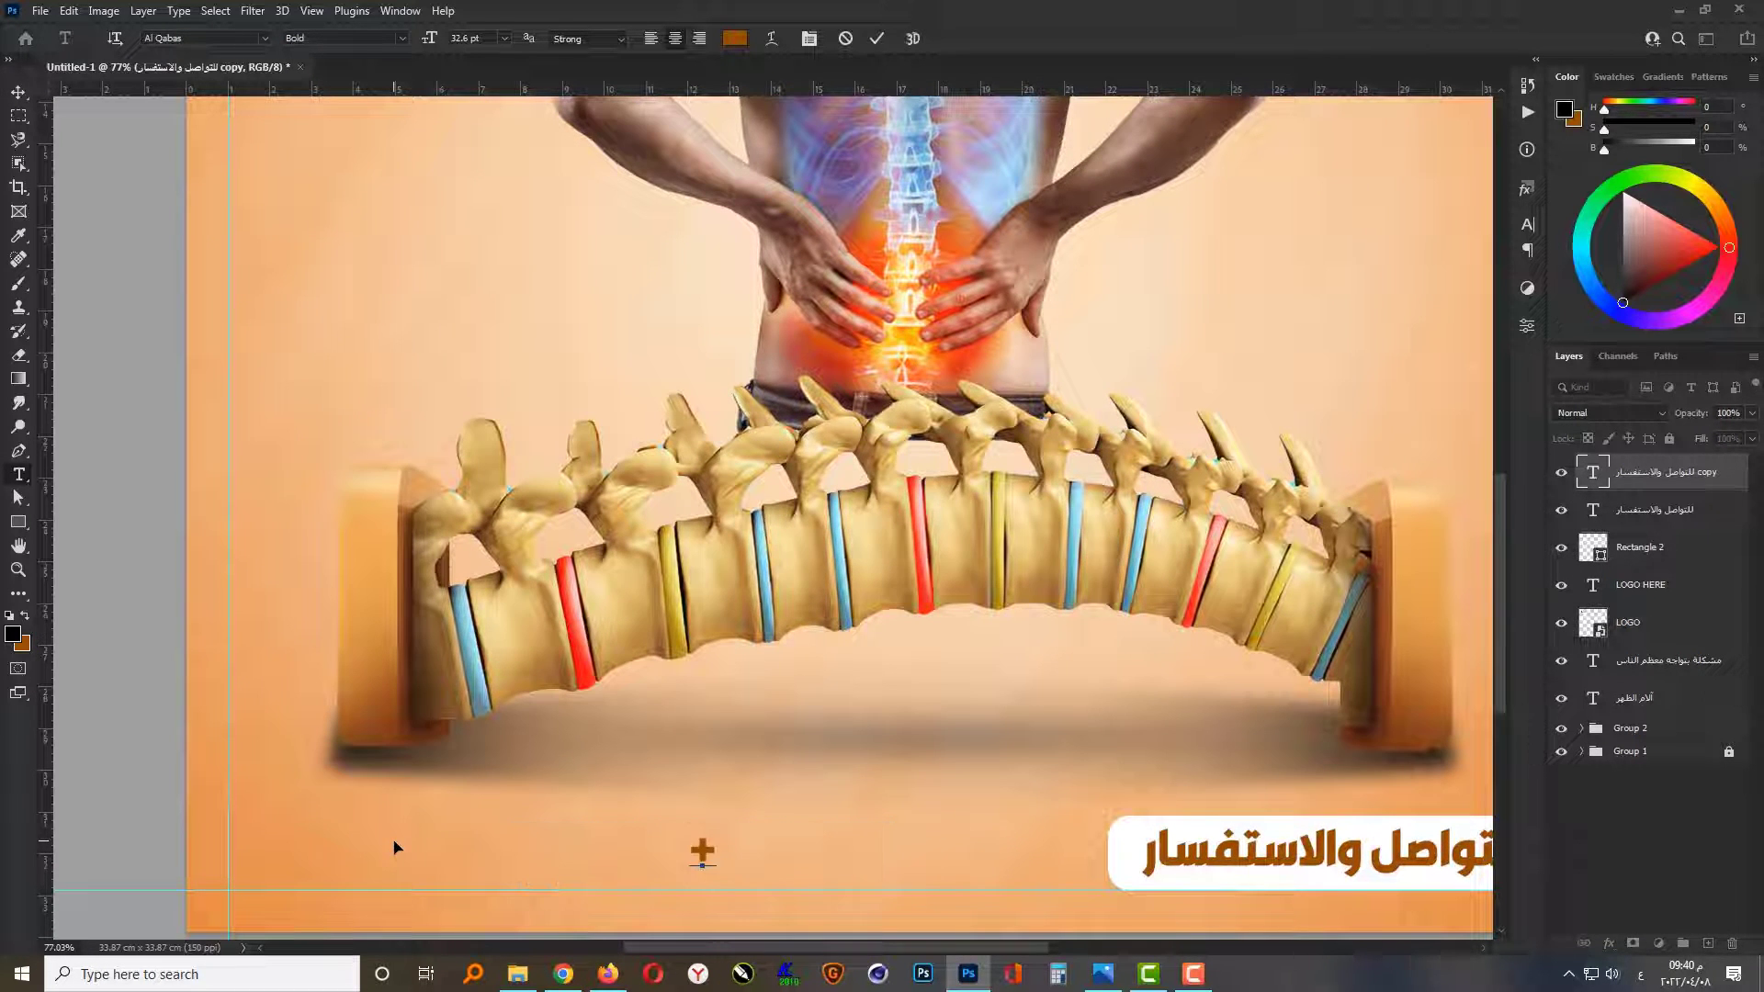
{"action": "type", "text": "+20"}
{"action": "key", "text": "ctrl+Return"}
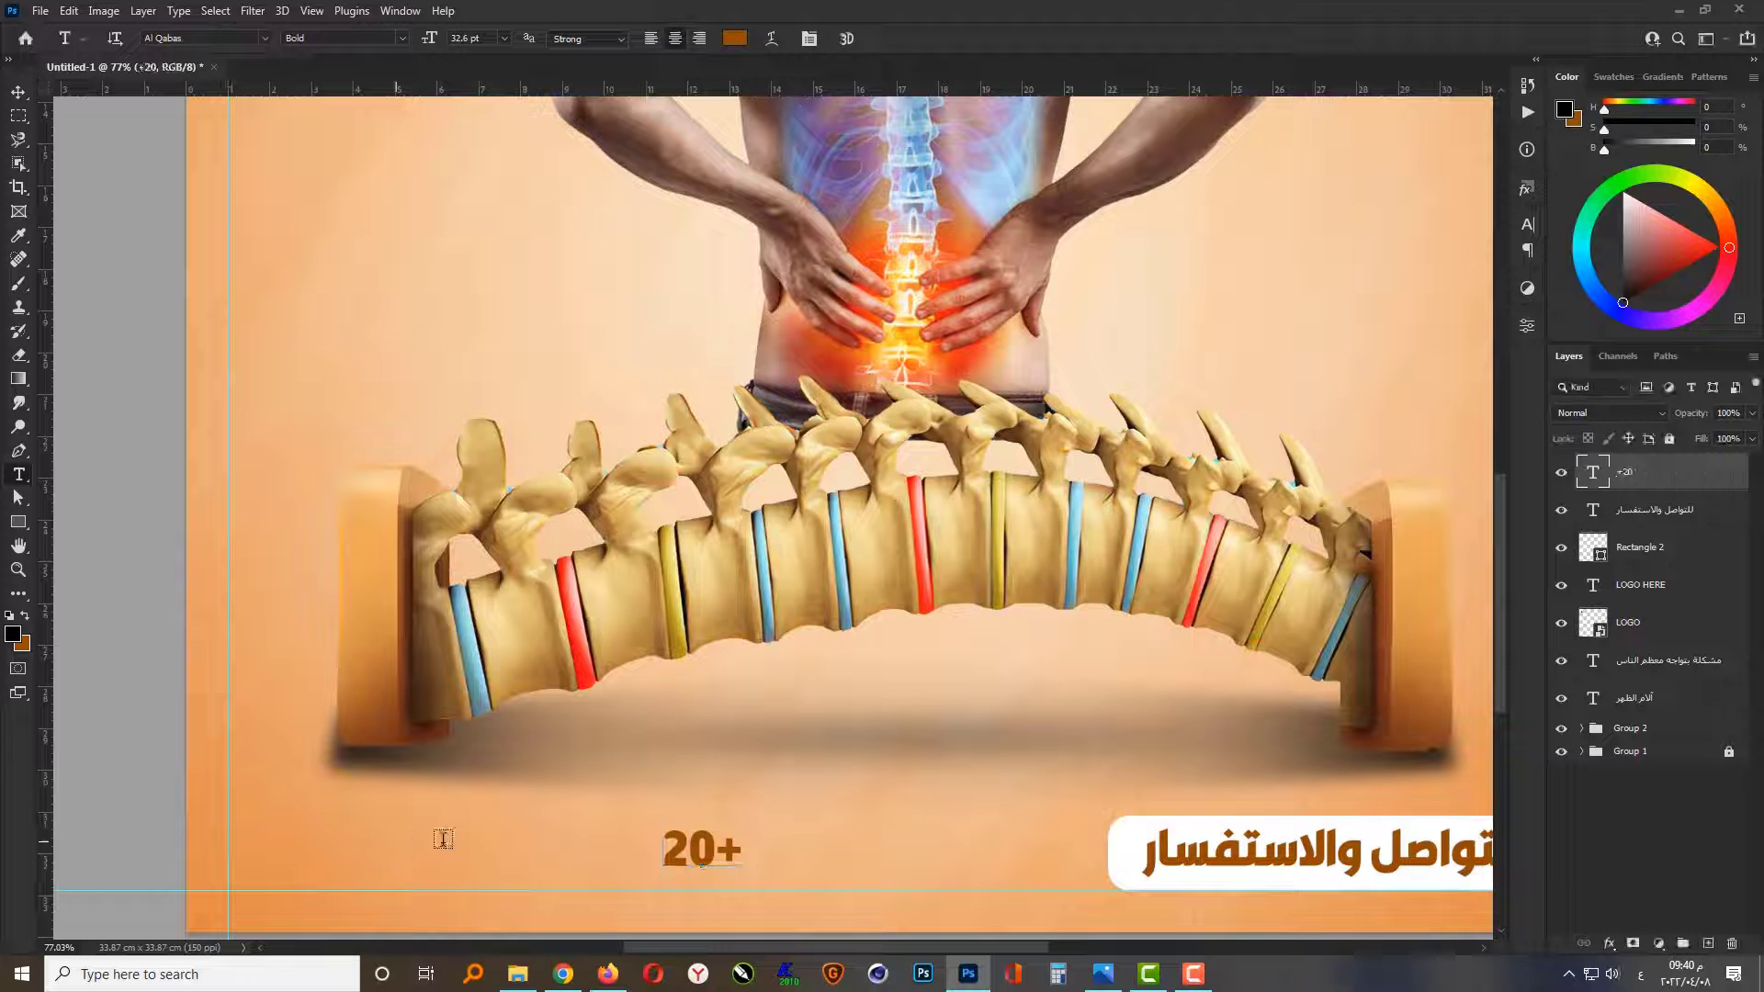
Step: Set the country code text to left-to-right direction and add the remaining digits of the phone number
{"action": "left_click", "coordinate": [1527, 250]}
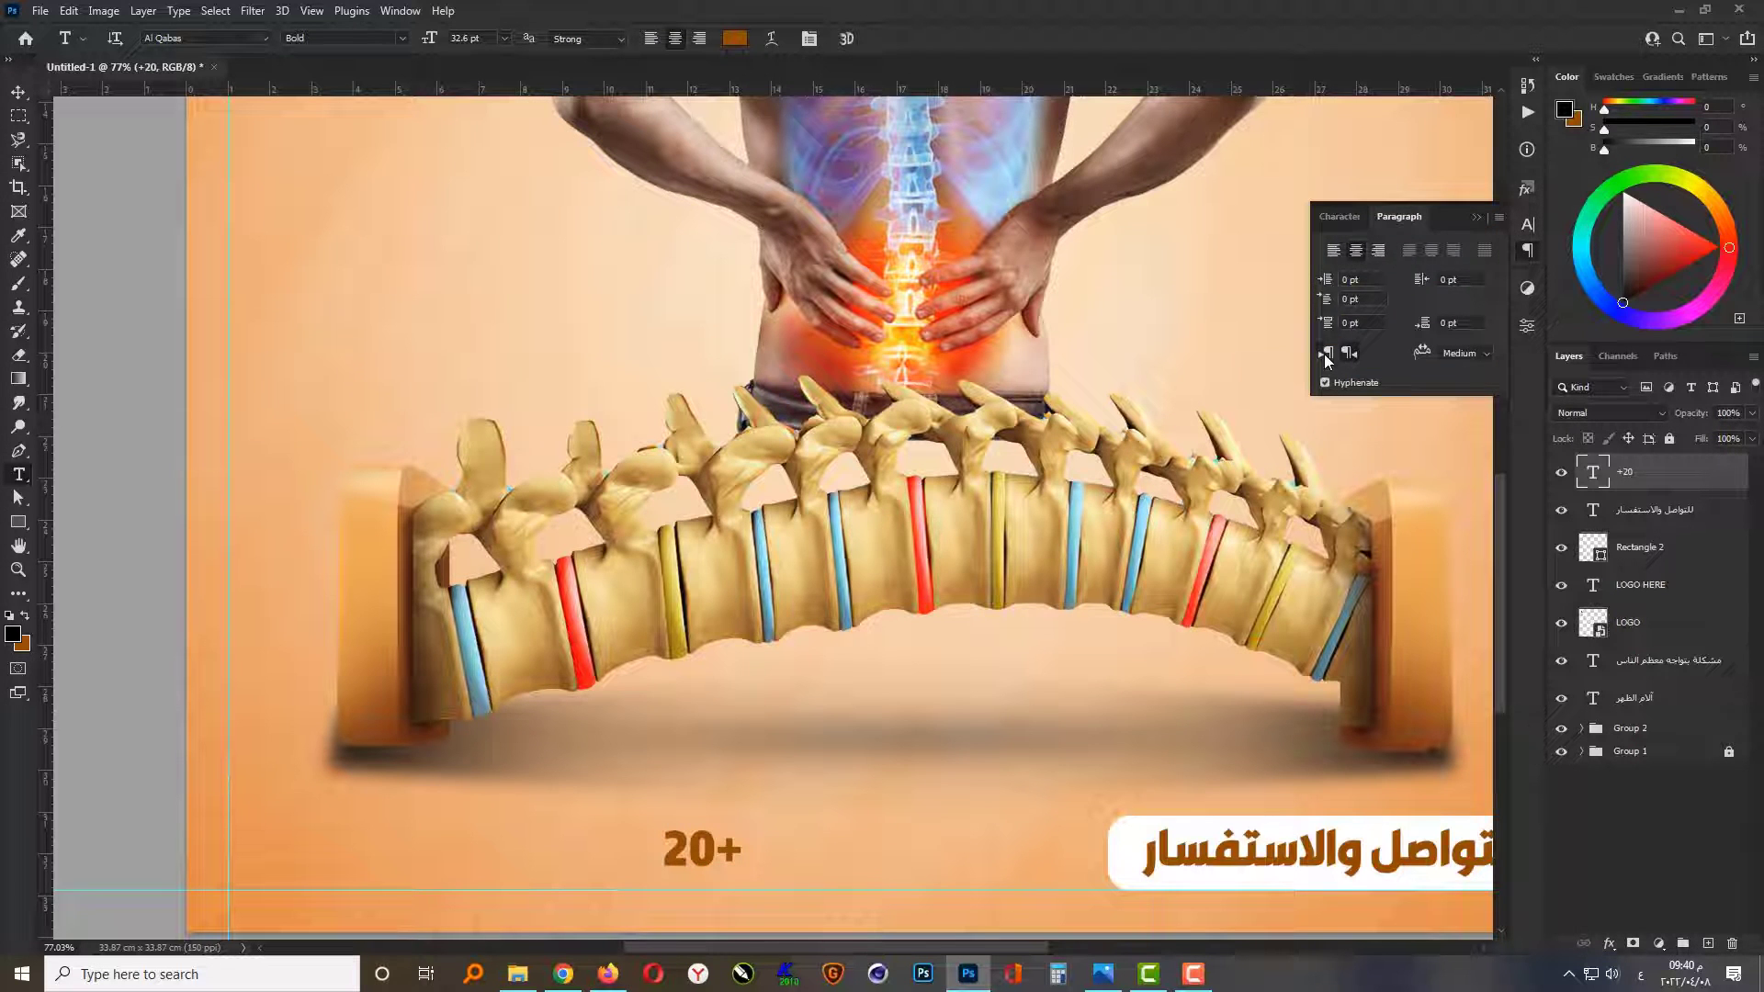
{"action": "left_click", "coordinate": [1325, 354]}
{"action": "left_click", "coordinate": [1342, 217]}
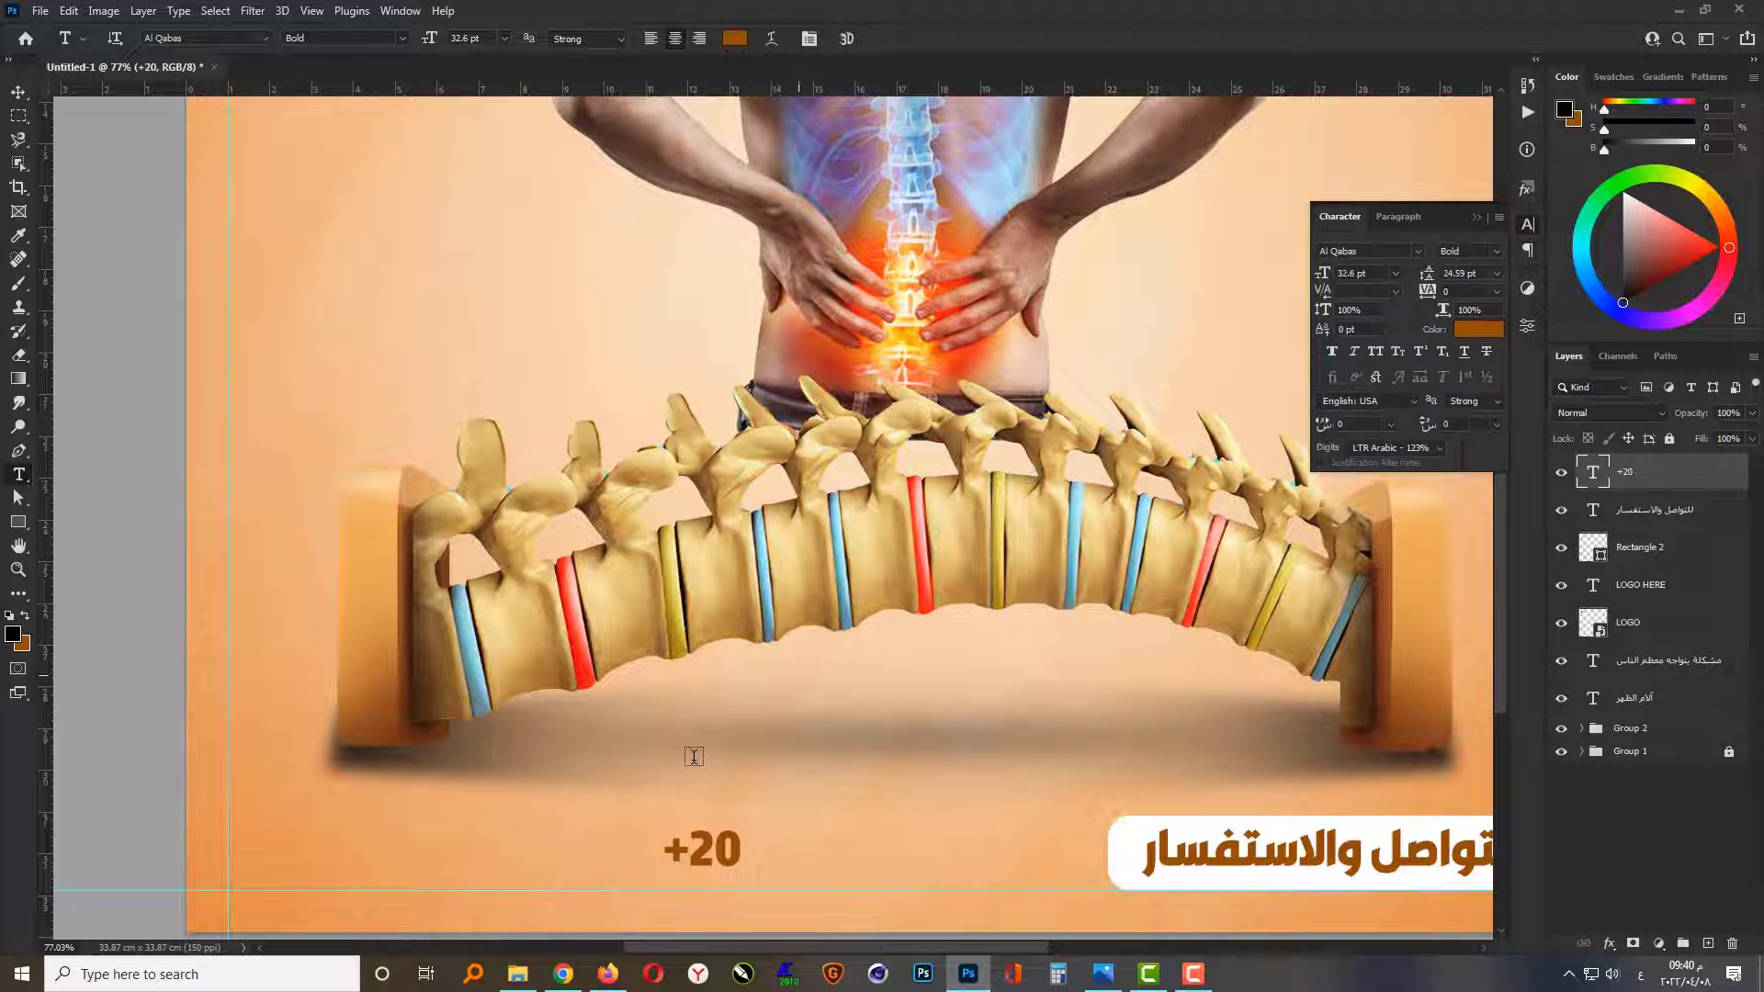
{"action": "left_click", "coordinate": [735, 840]}
{"action": "type", "text": "123"}
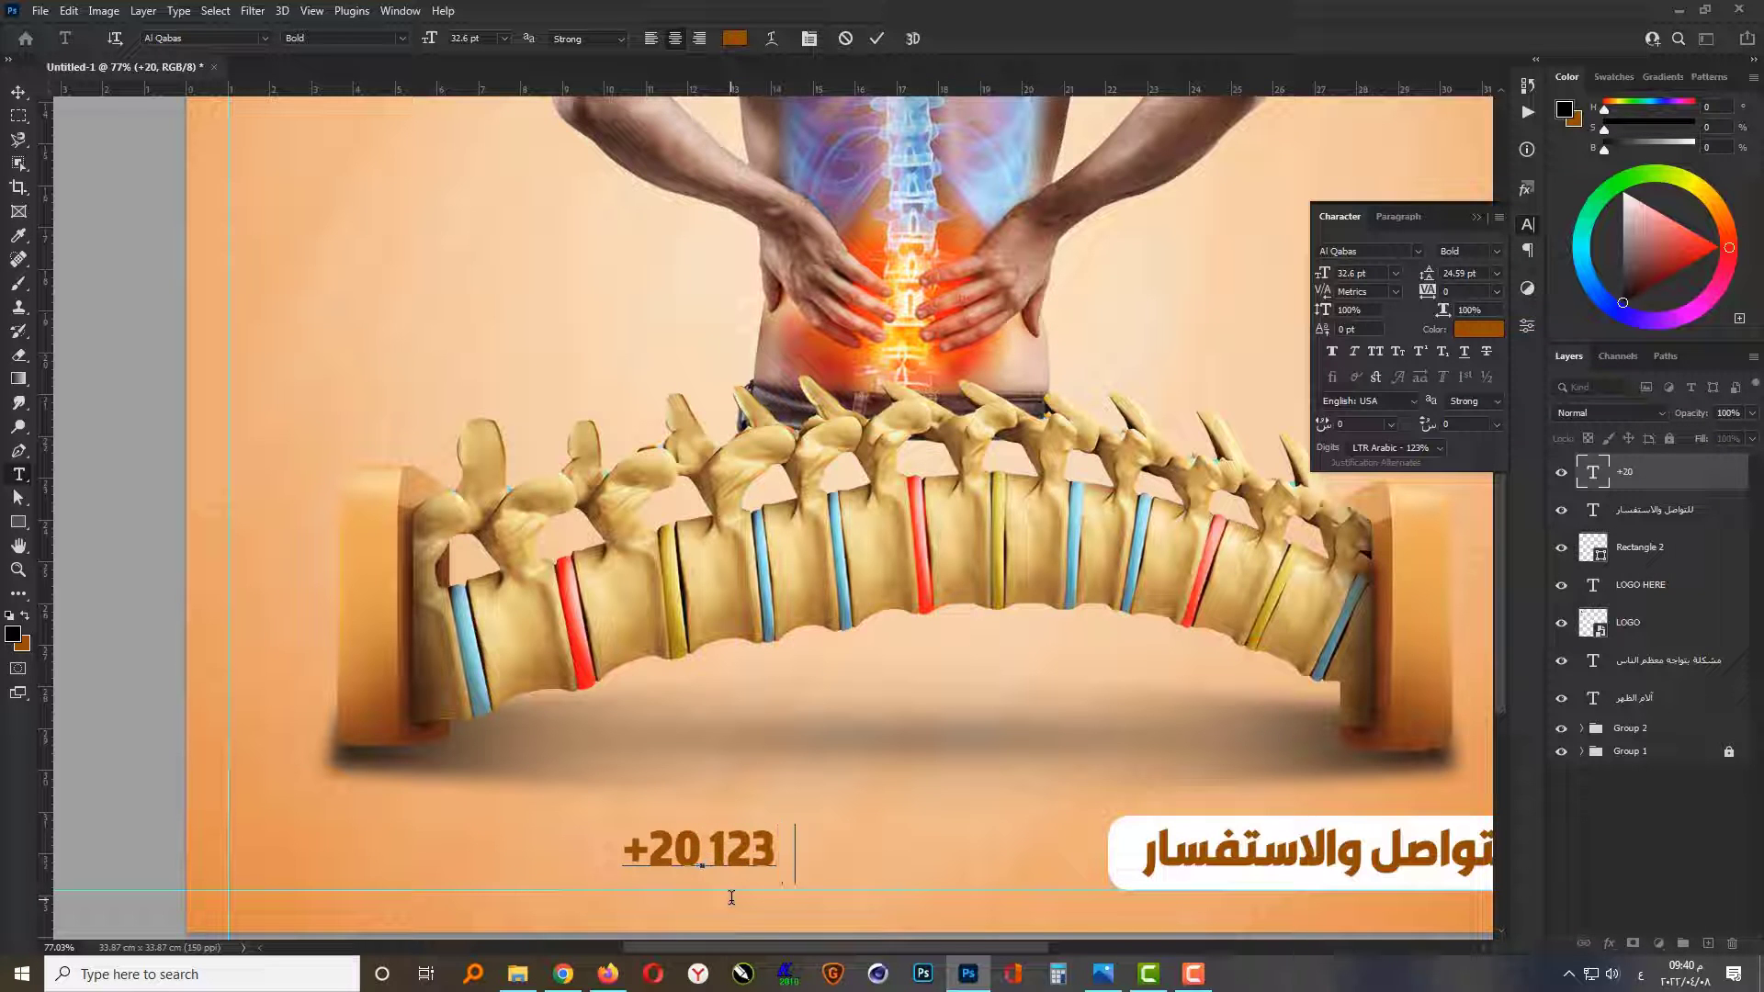
{"action": "type", "text": " 456 789"}
{"action": "key", "text": "ctrl+Return"}
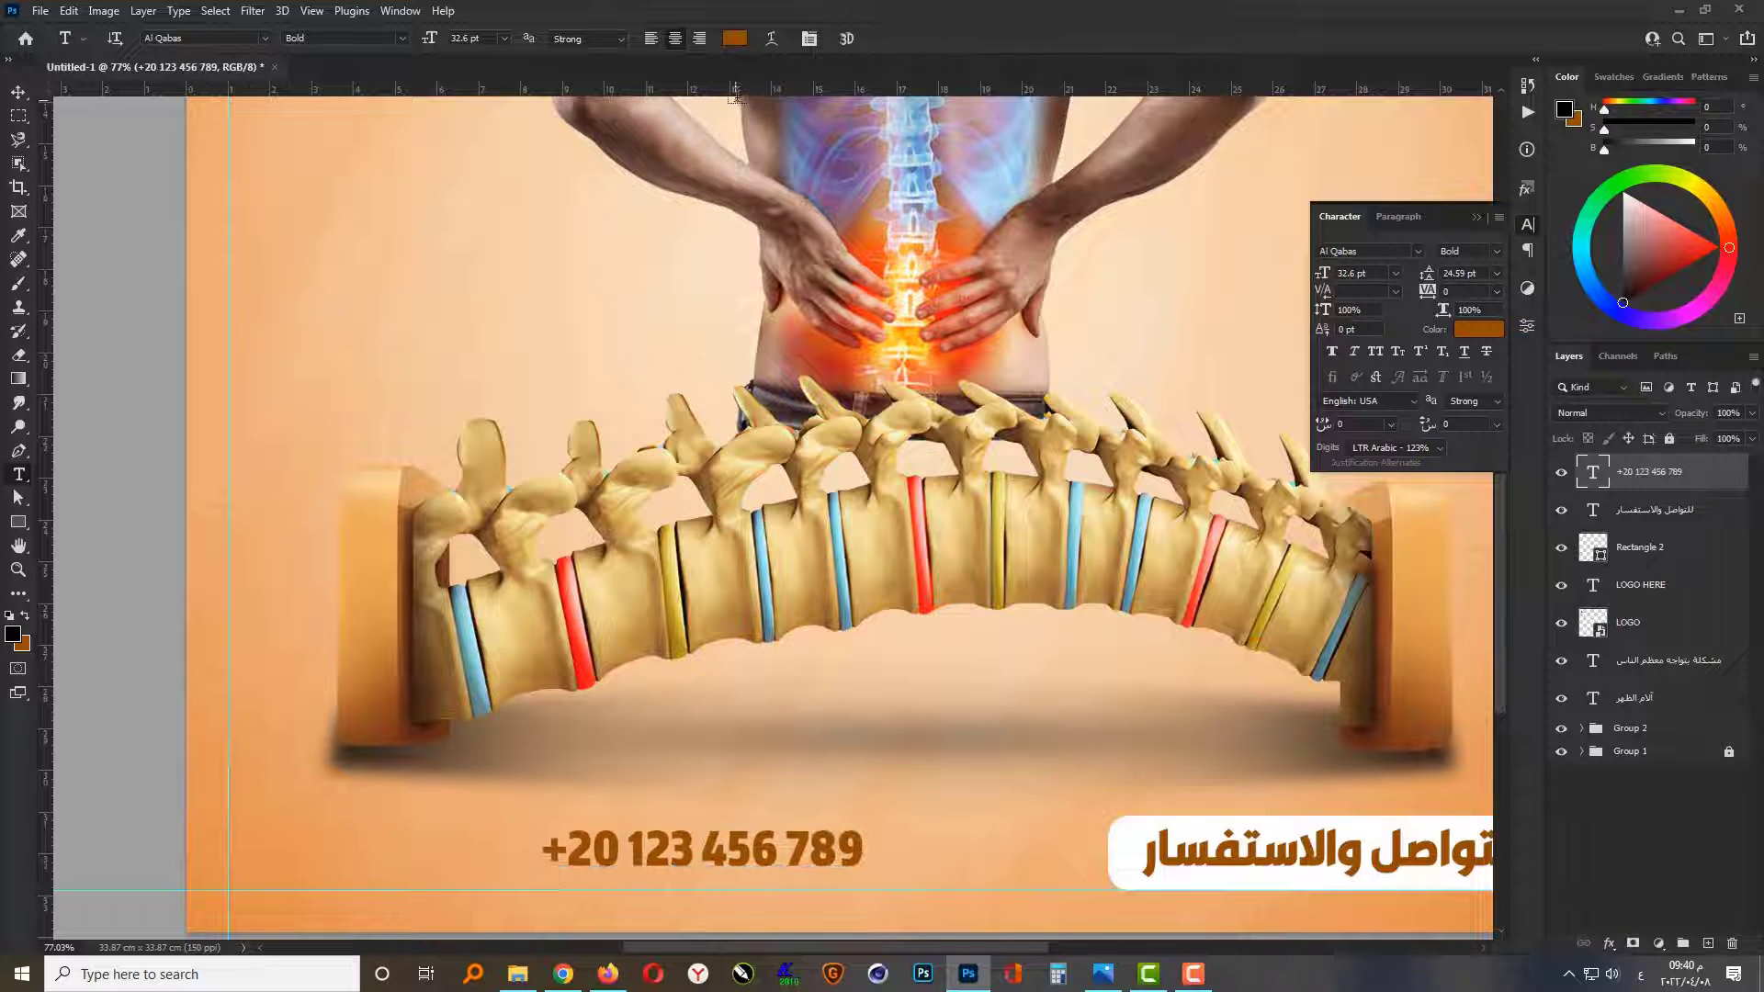
Step: Recolour the phone number with the white sampled from the rounded rectangle
{"action": "left_click", "coordinate": [735, 39]}
{"action": "left_click", "coordinate": [1481, 882]}
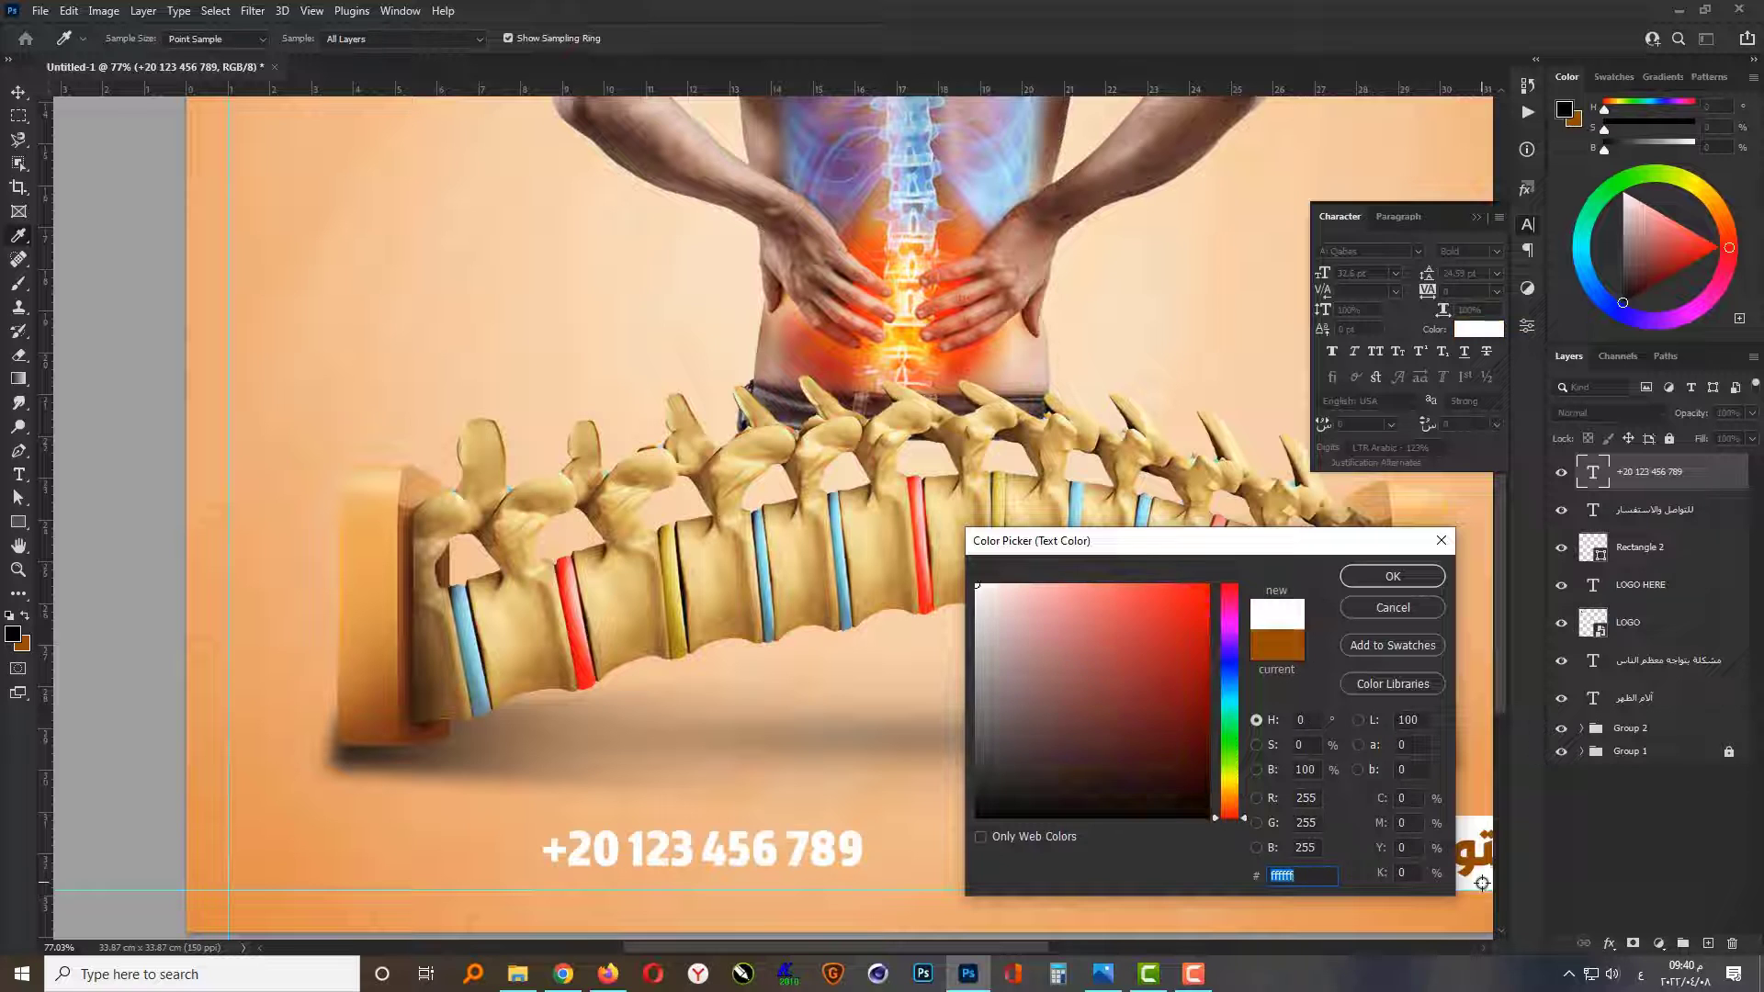
{"action": "left_click", "coordinate": [1378, 588]}
Step: Scale the phone number up to about 140% and move it near the lower-left corner of the design
{"action": "key", "text": "v"}
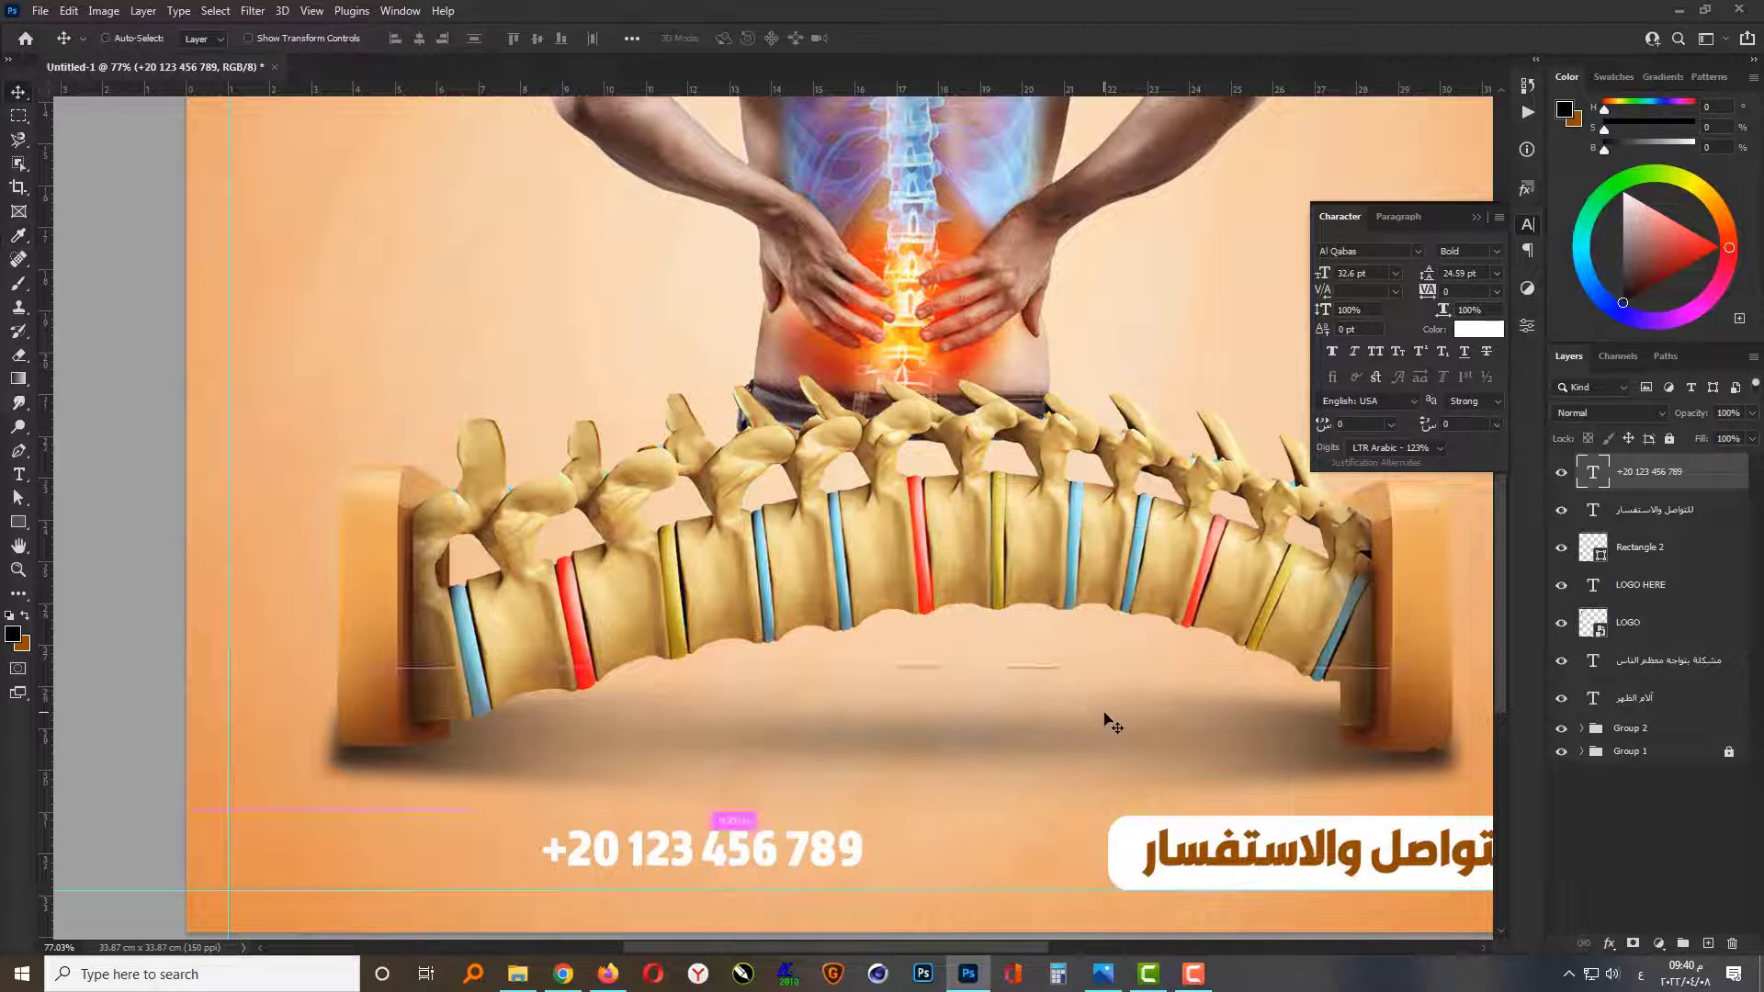
{"action": "key", "text": "ctrl+t"}
{"action": "left_click_drag", "start_coordinate": [867, 891], "coordinate": [932, 900]}
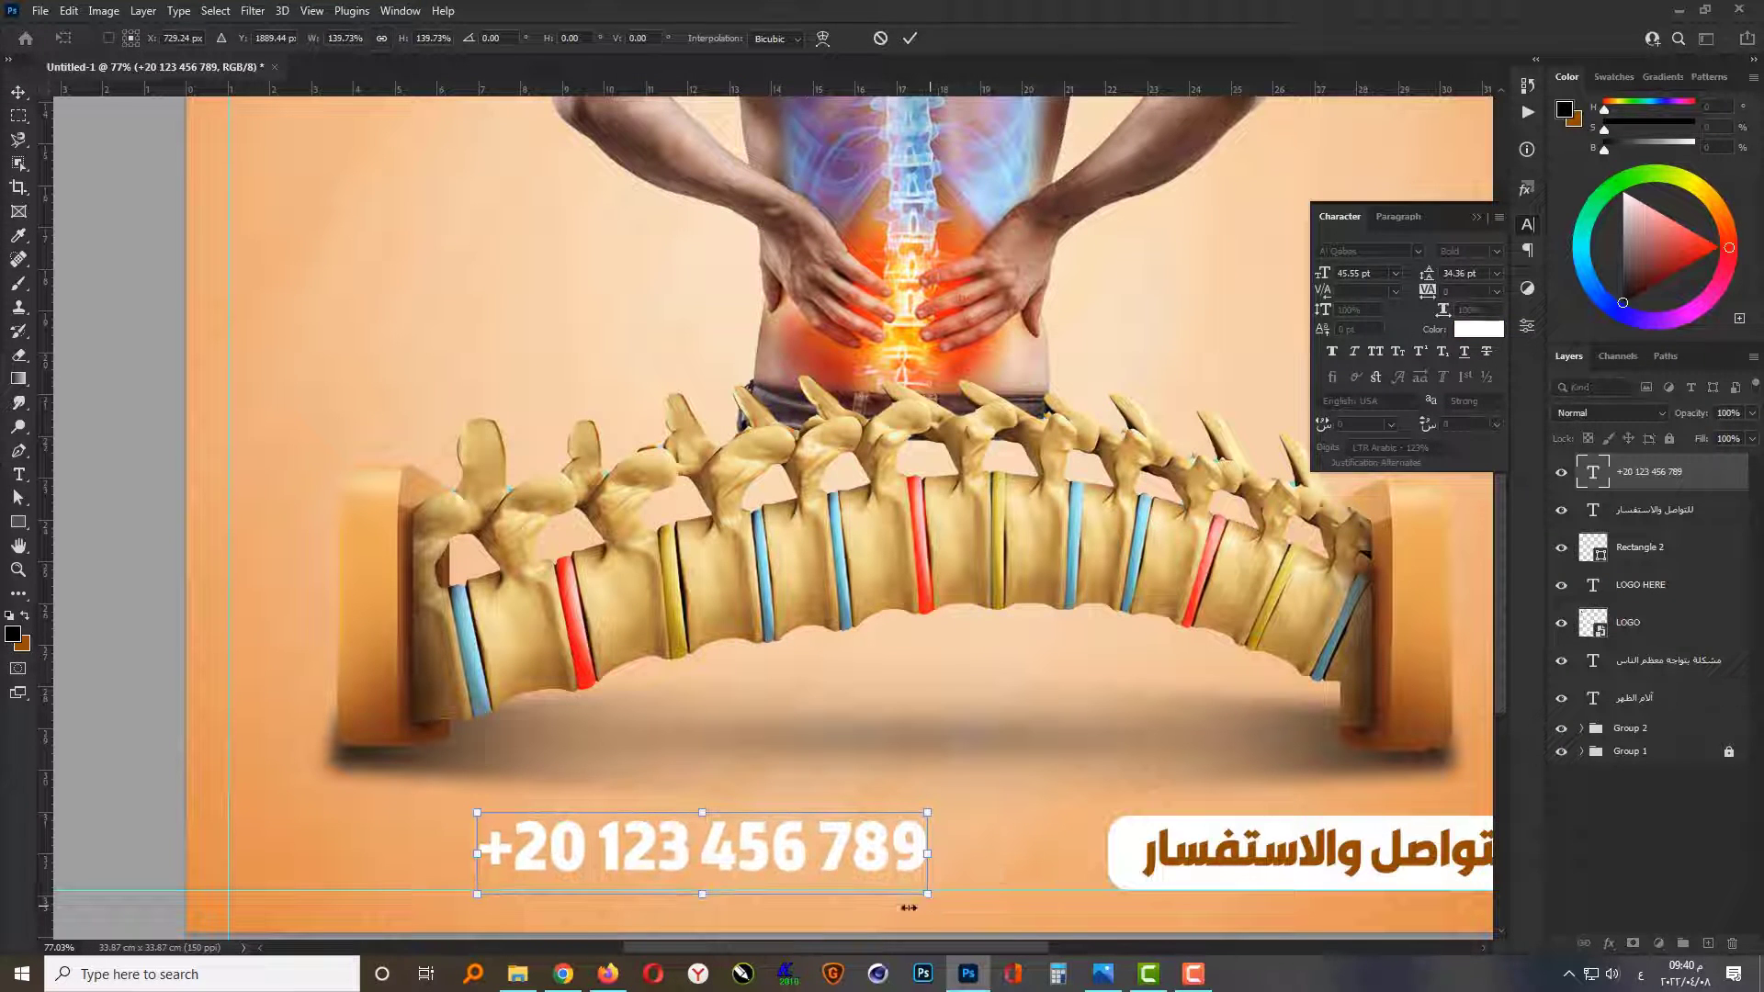
{"action": "left_click_drag", "start_coordinate": [786, 859], "coordinate": [592, 871]}
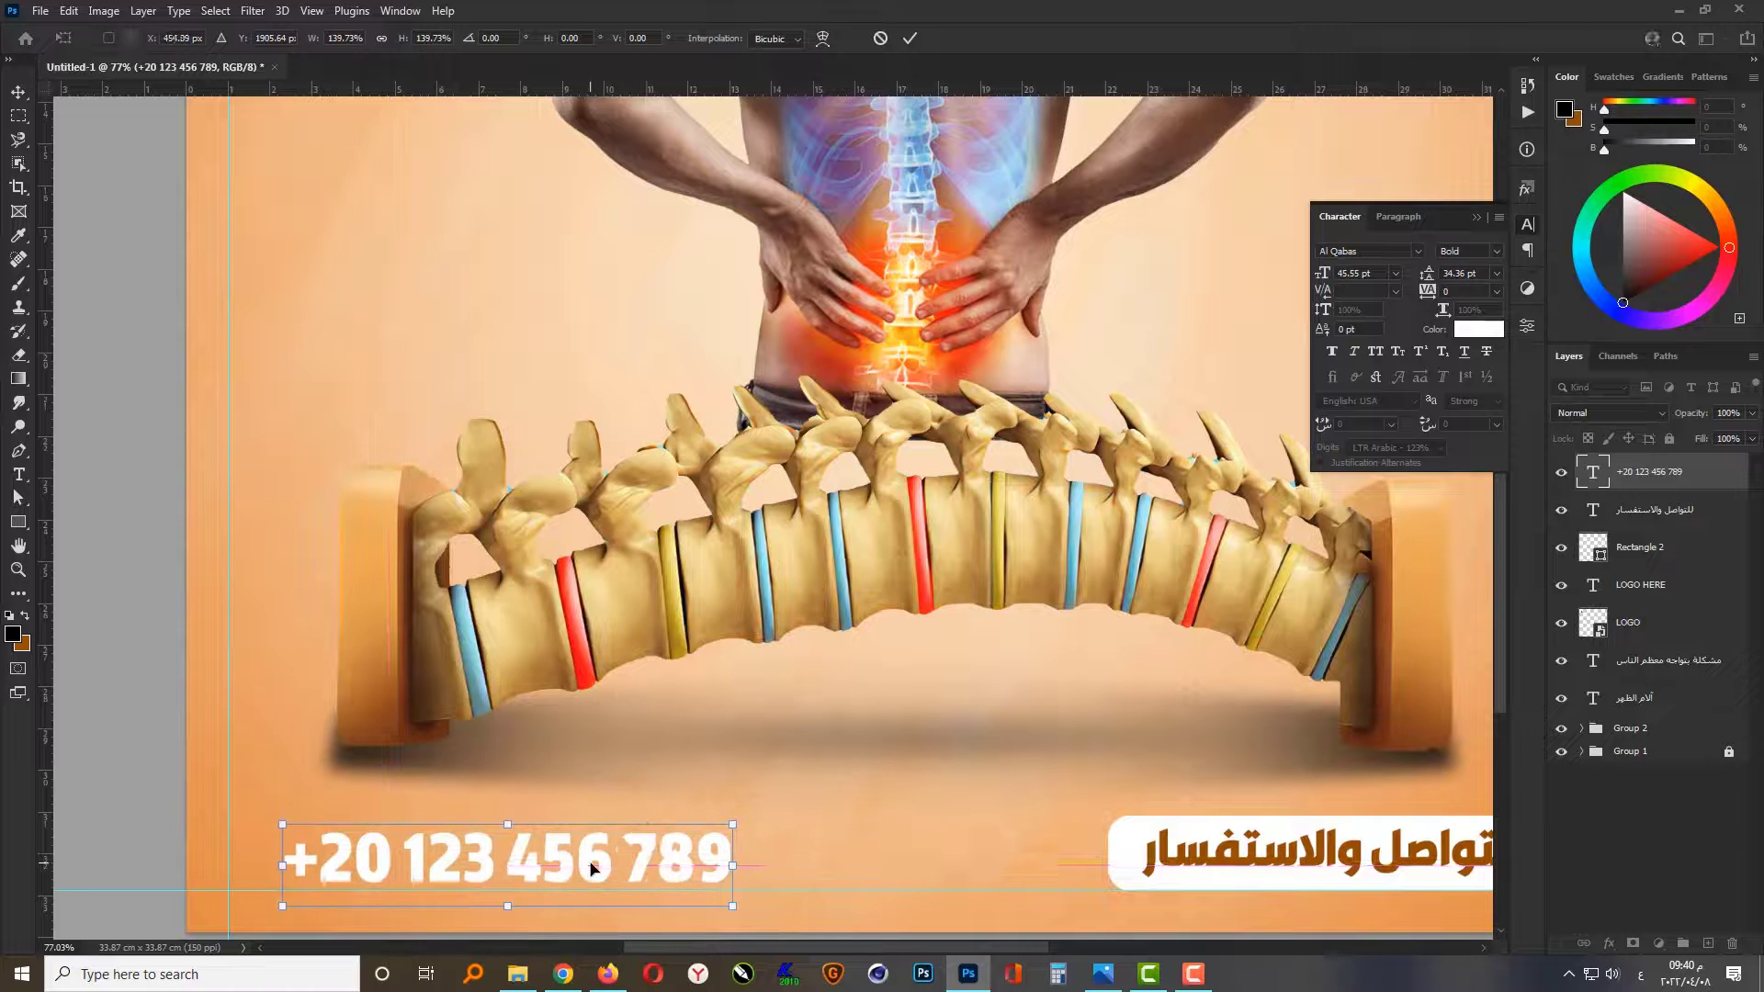
{"action": "key", "text": "Return"}
{"action": "left_click", "coordinate": [1473, 220]}
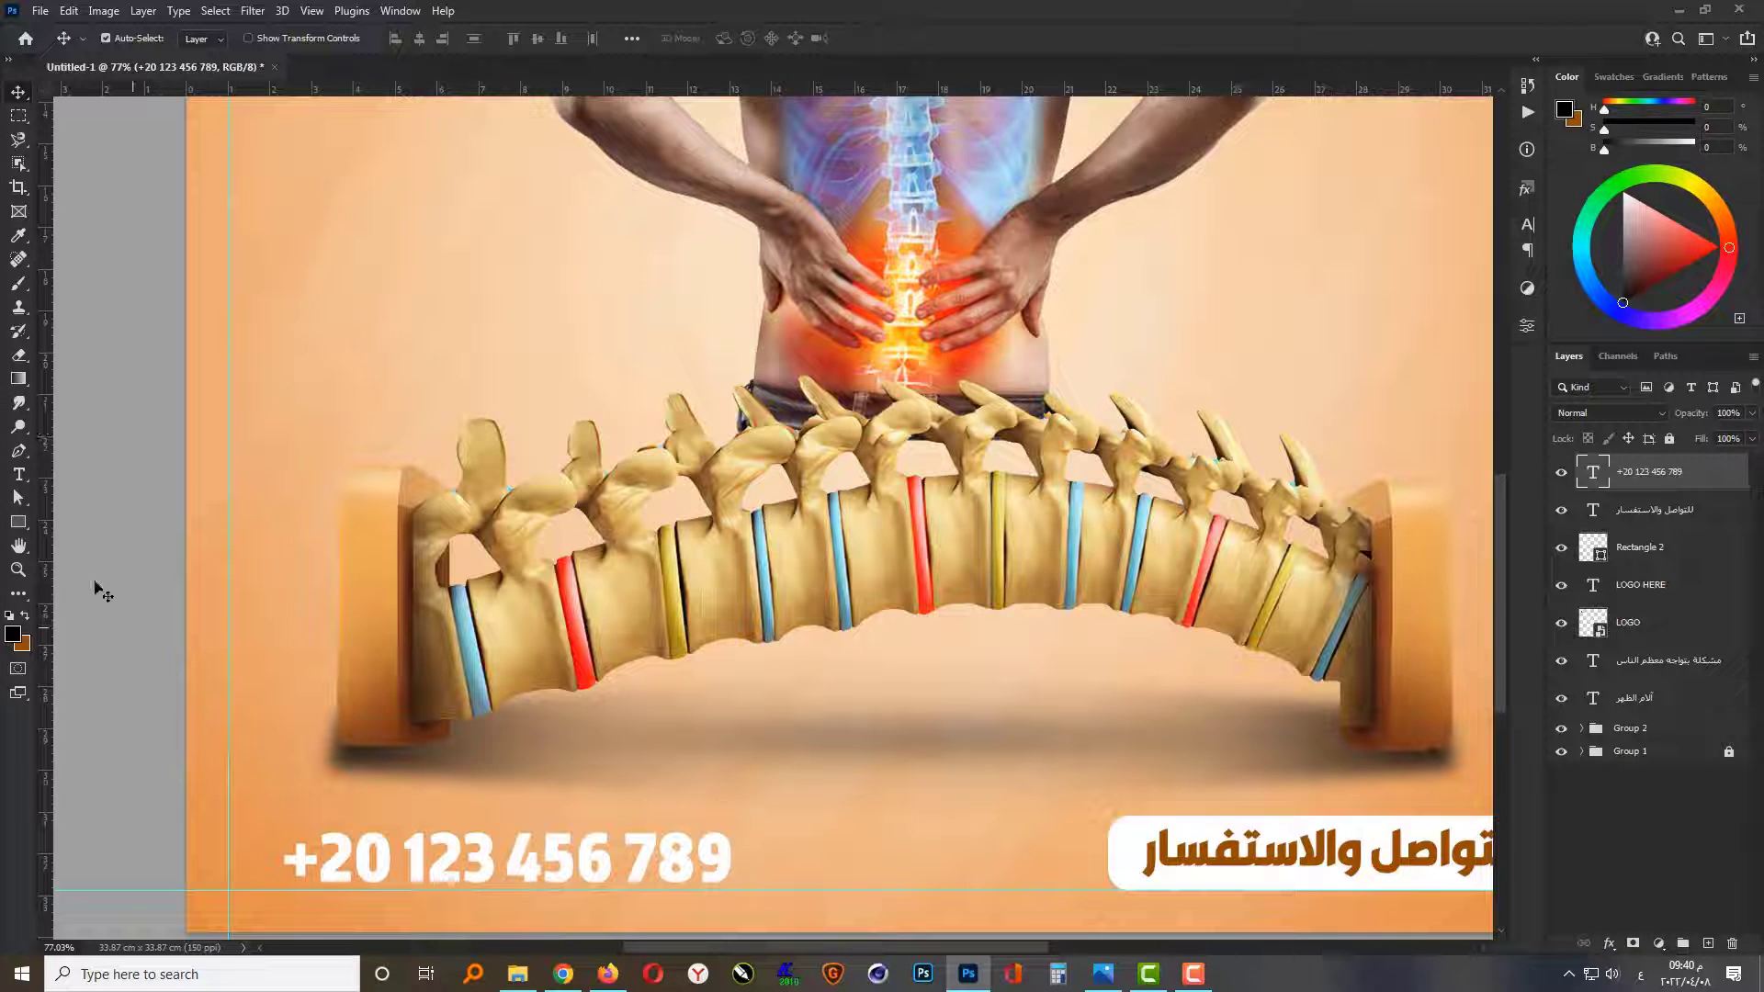
Step: Choose the custom shape of a phone handset in a rounded square from the shape library
{"action": "left_click", "coordinate": [97, 588]}
{"action": "right_click", "coordinate": [19, 522]}
{"action": "left_click", "coordinate": [74, 606]}
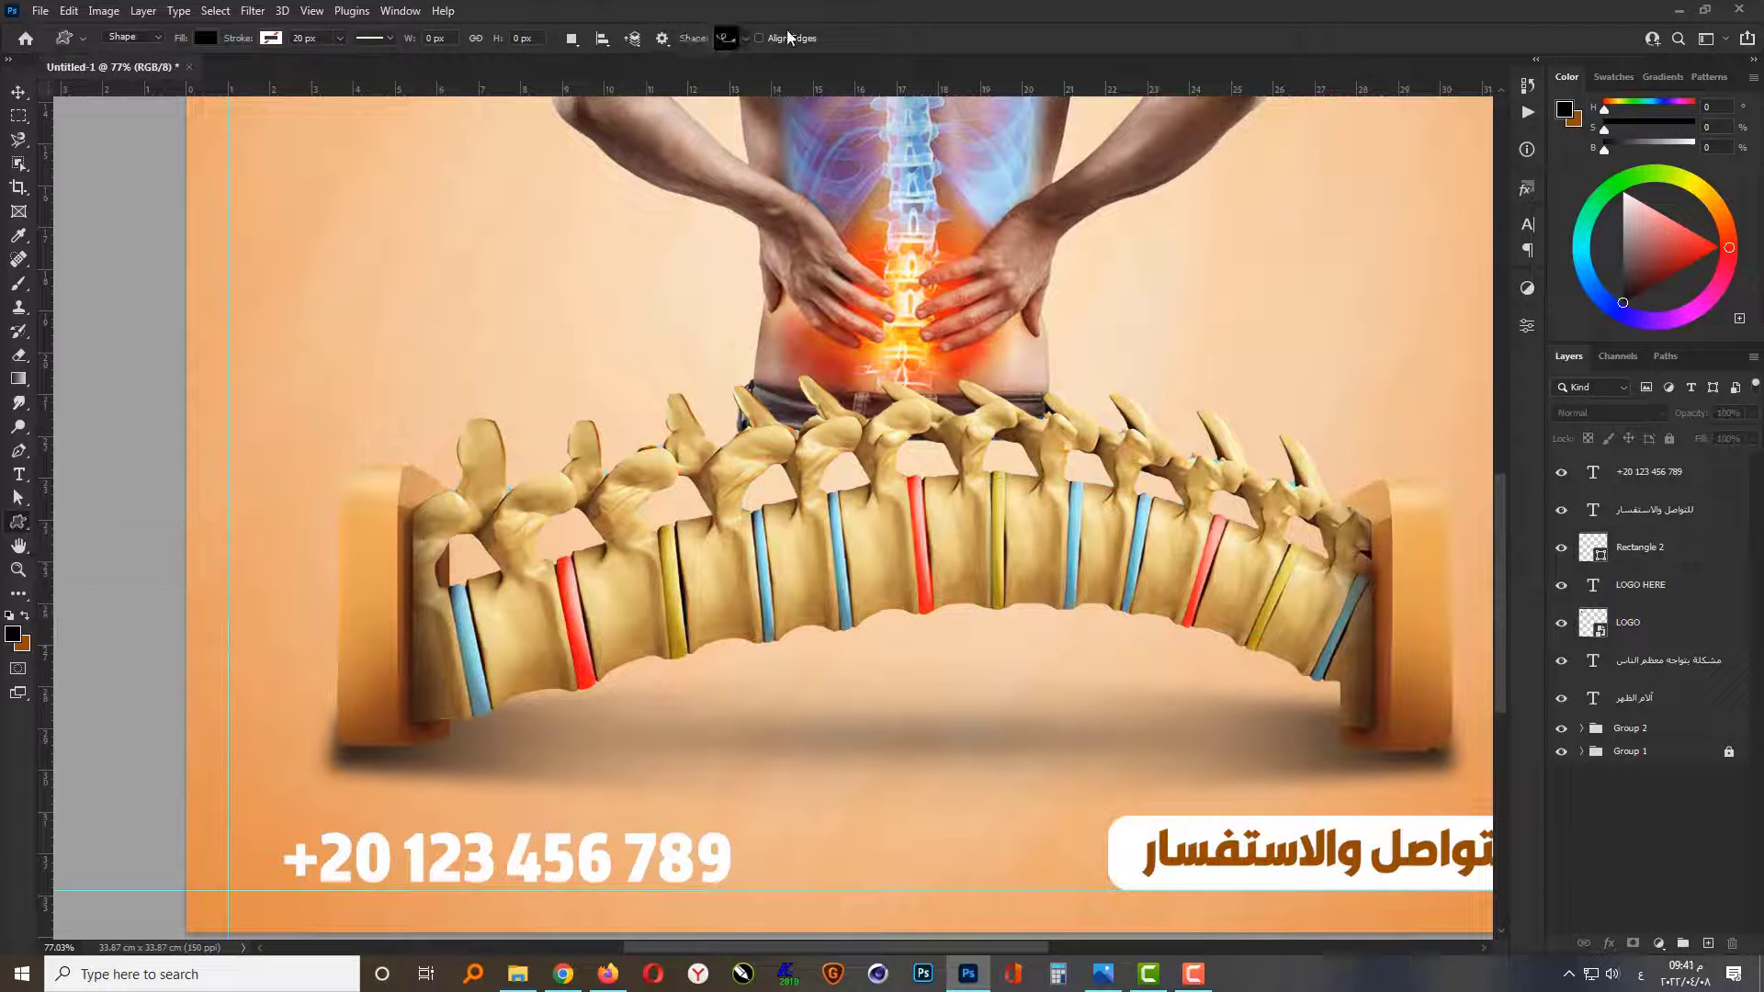
{"action": "left_click", "coordinate": [746, 38]}
{"action": "scroll", "coordinate": [864, 391], "scroll_direction": "up", "scroll_amount": 20}
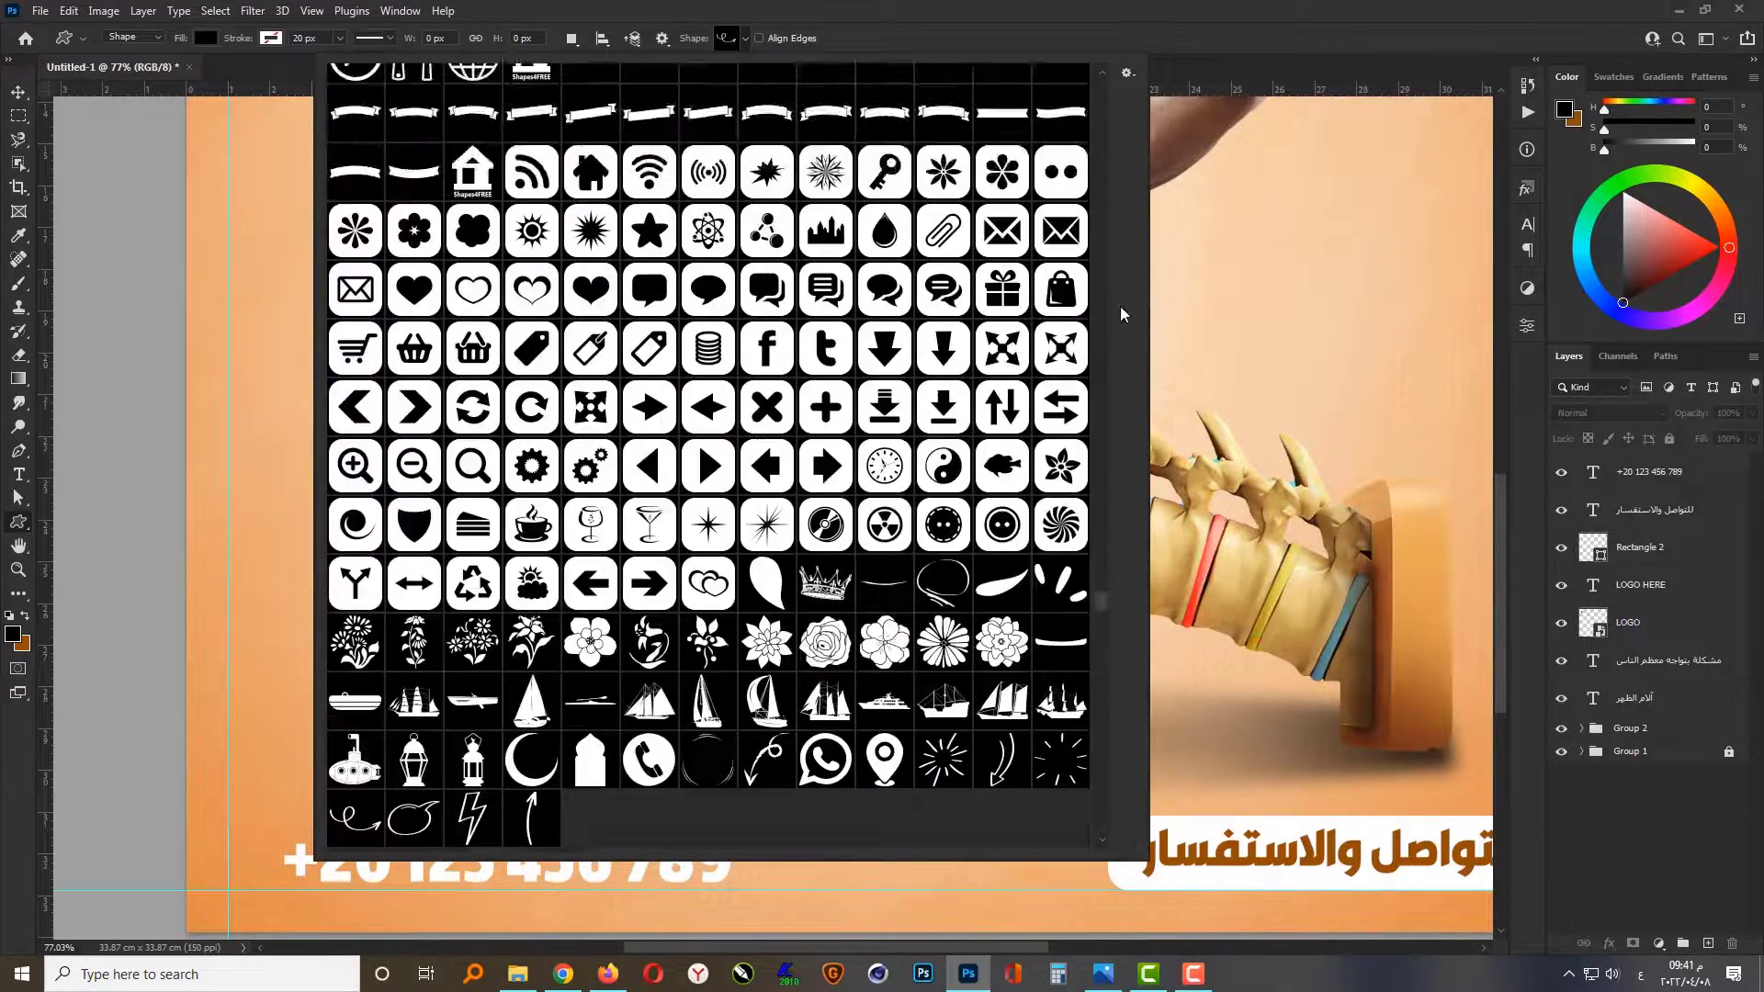
{"action": "scroll", "coordinate": [863, 391], "scroll_direction": "down", "scroll_amount": 15}
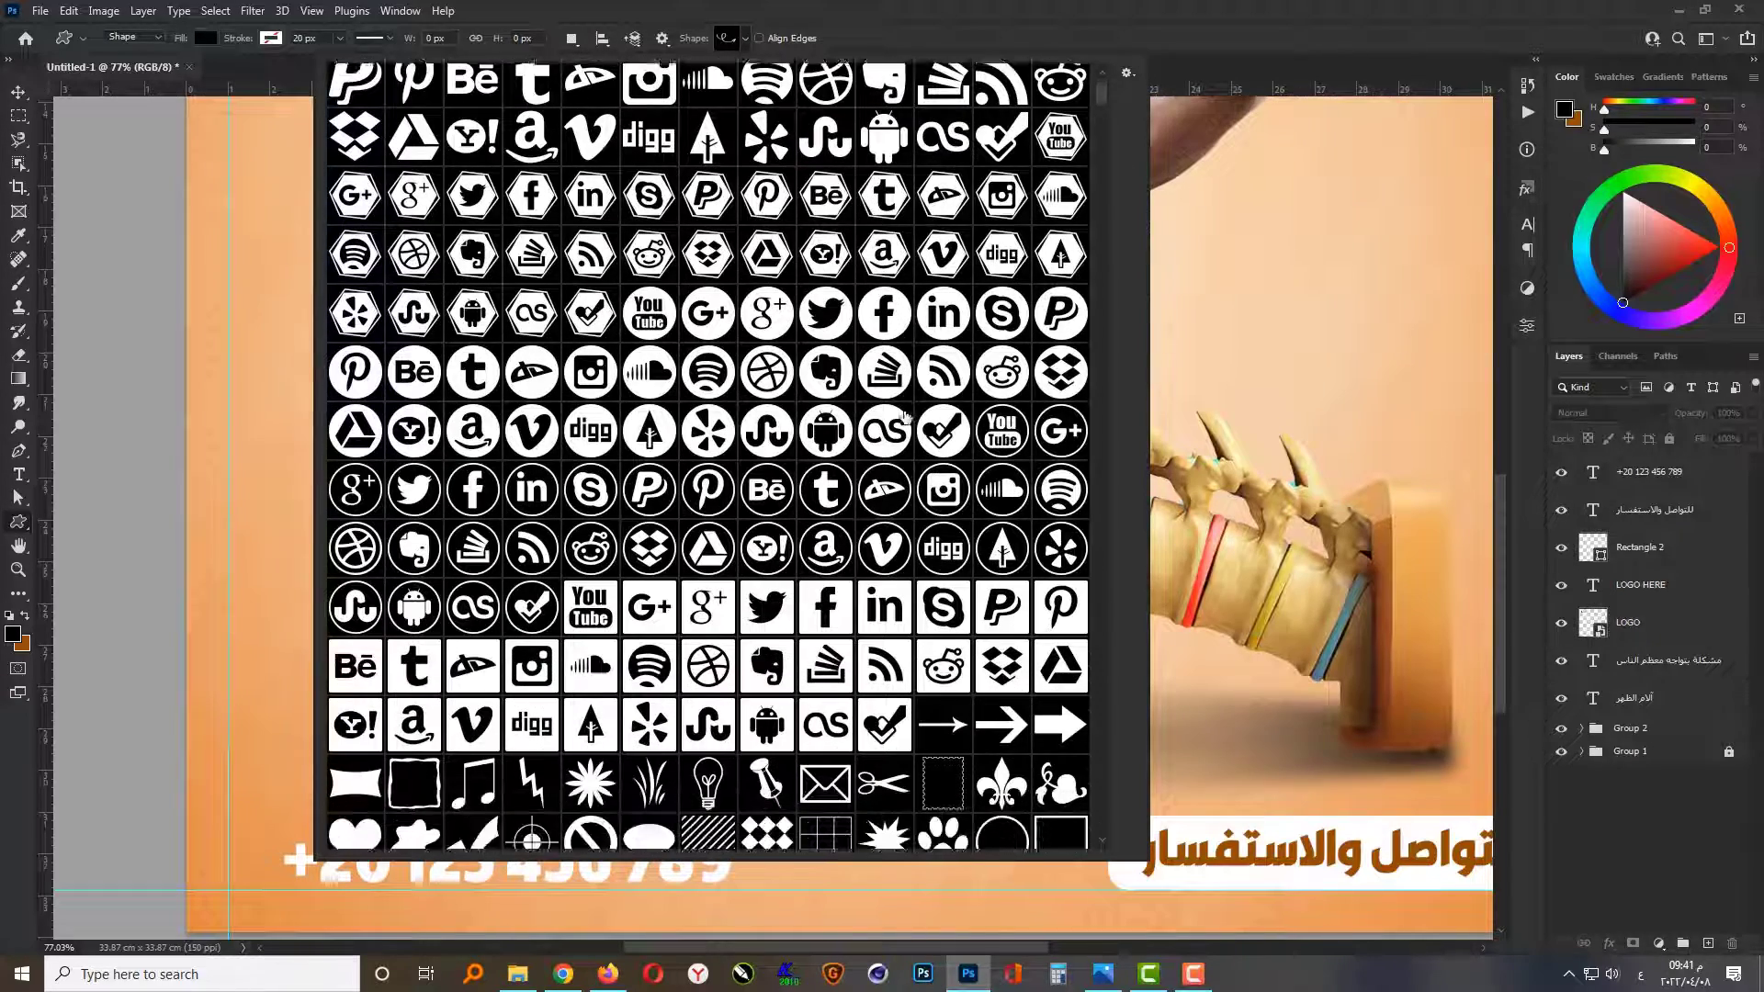
{"action": "scroll", "coordinate": [912, 424], "scroll_direction": "down", "scroll_amount": 12}
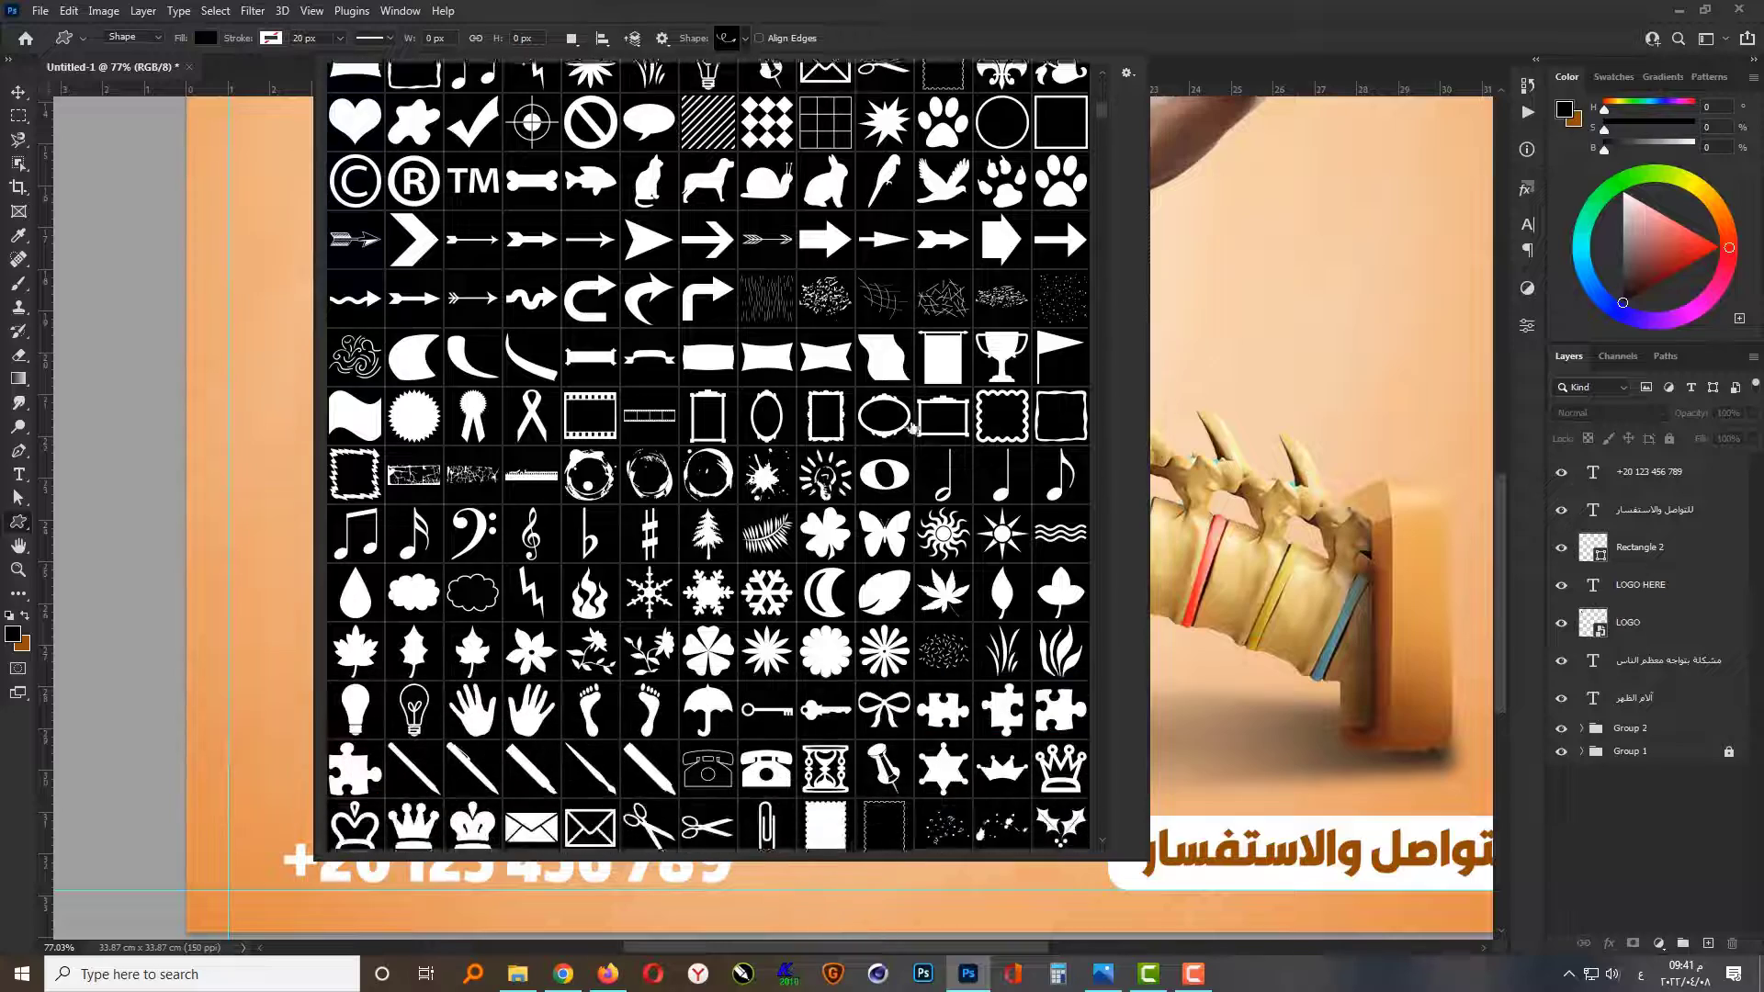
{"action": "scroll", "coordinate": [1065, 625], "scroll_direction": "down", "scroll_amount": 10}
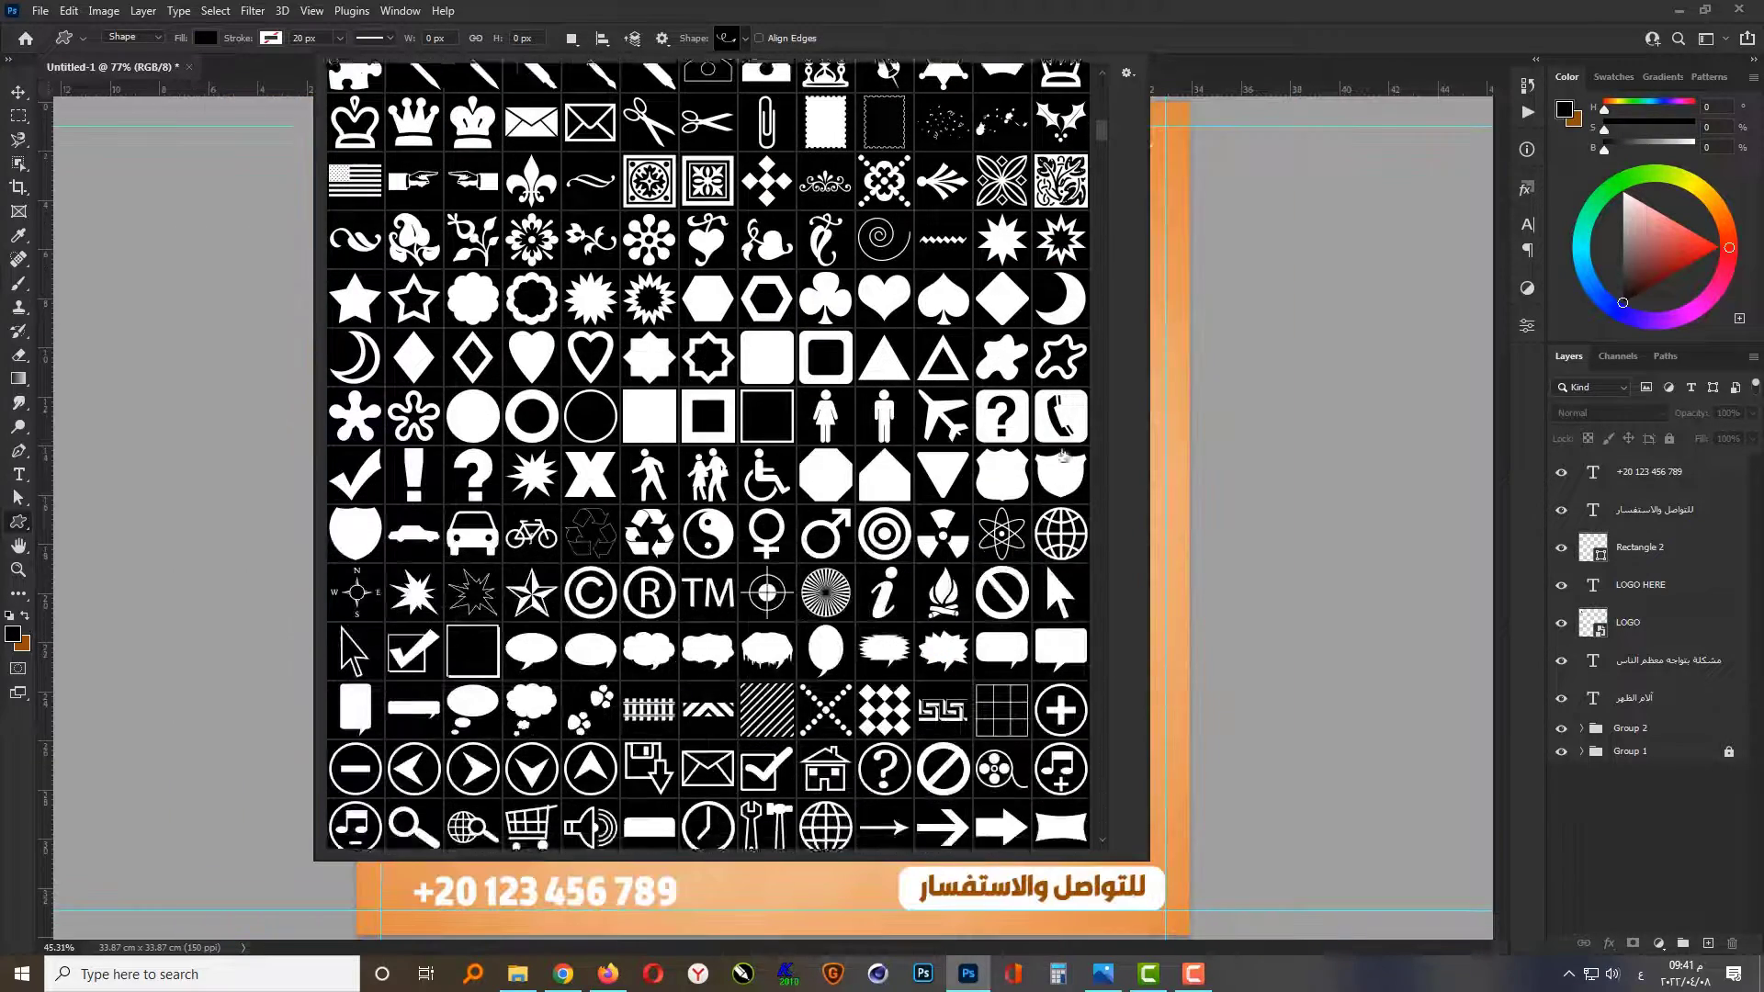
{"action": "scroll", "coordinate": [1118, 166], "scroll_direction": "down", "scroll_amount": 3}
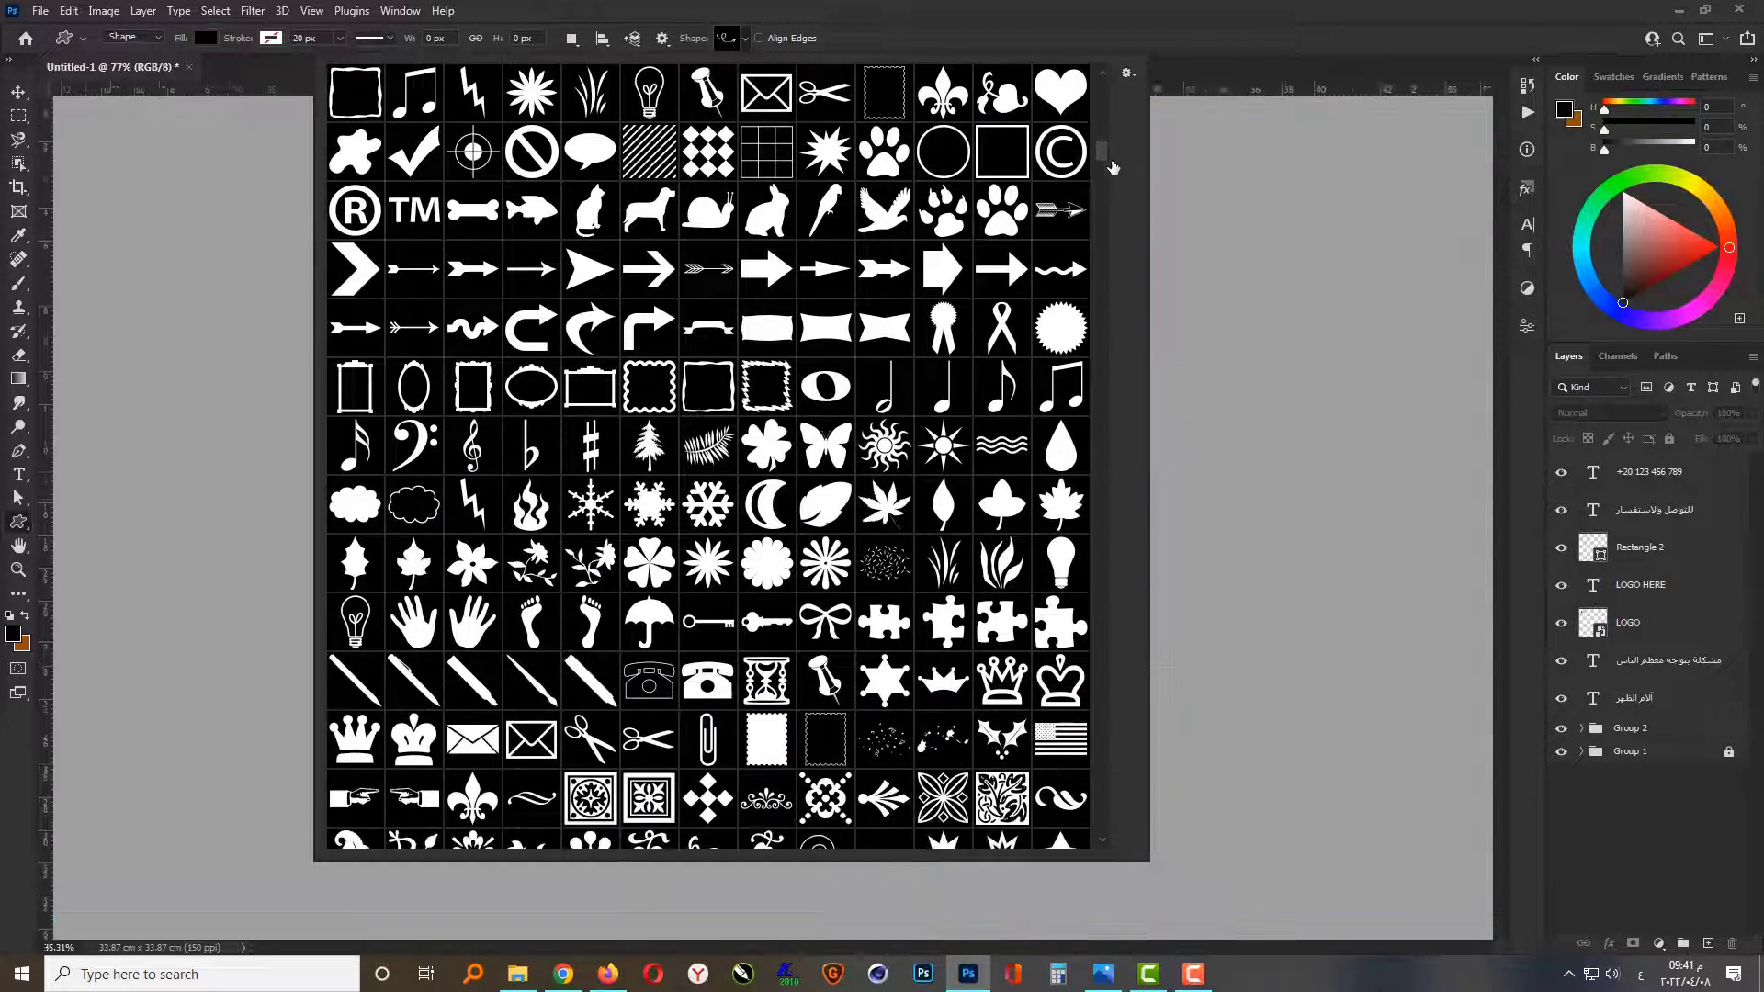
{"action": "left_click_drag", "start_coordinate": [1104, 146], "coordinate": [1104, 129]}
{"action": "double_click", "coordinate": [1063, 279]}
Step: Draw the phone icon at the lower-left guide corner and shift the phone number so it sits beside it
{"action": "scroll", "coordinate": [659, 643], "scroll_direction": "up", "scroll_amount": 8}
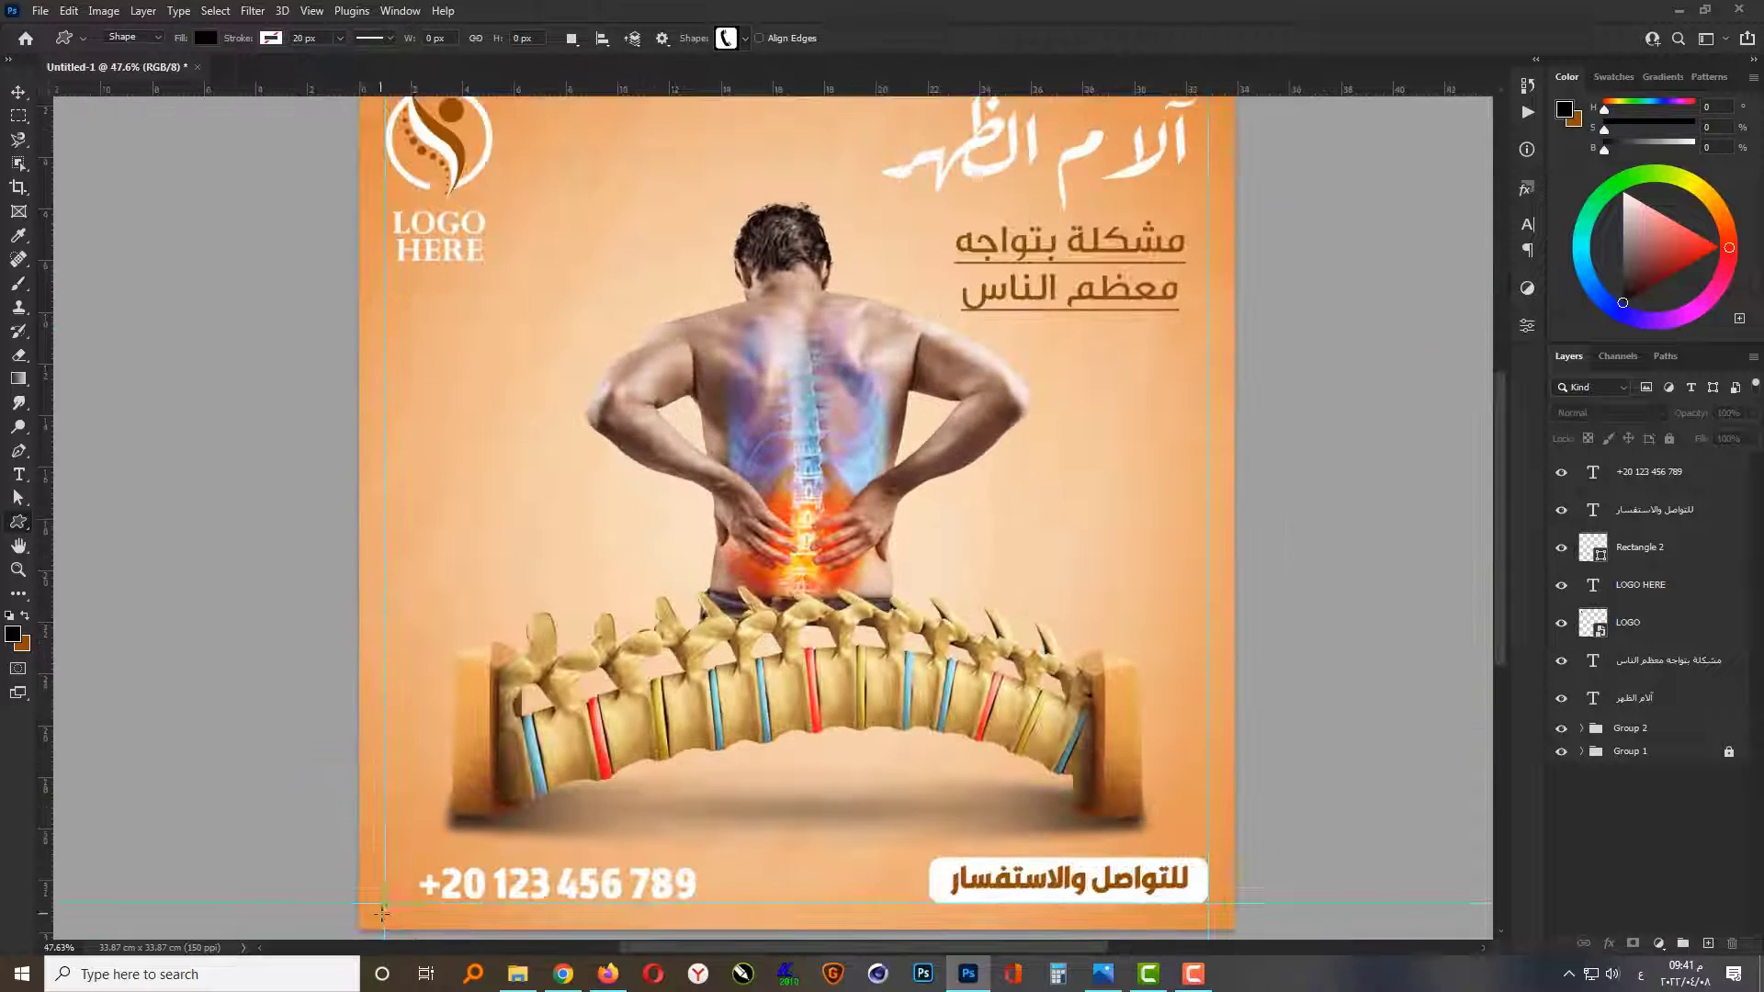
{"action": "left_click_drag", "start_coordinate": [389, 897], "coordinate": [478, 772]}
{"action": "key", "text": "v"}
{"action": "left_click_drag", "start_coordinate": [552, 863], "coordinate": [597, 852]}
Step: Fill the phone icon with the white sampled from the phone number
{"action": "left_click", "coordinate": [1477, 319]}
{"action": "double_click", "coordinate": [1595, 474]}
{"action": "left_click", "coordinate": [598, 851]}
{"action": "key", "text": "Return"}
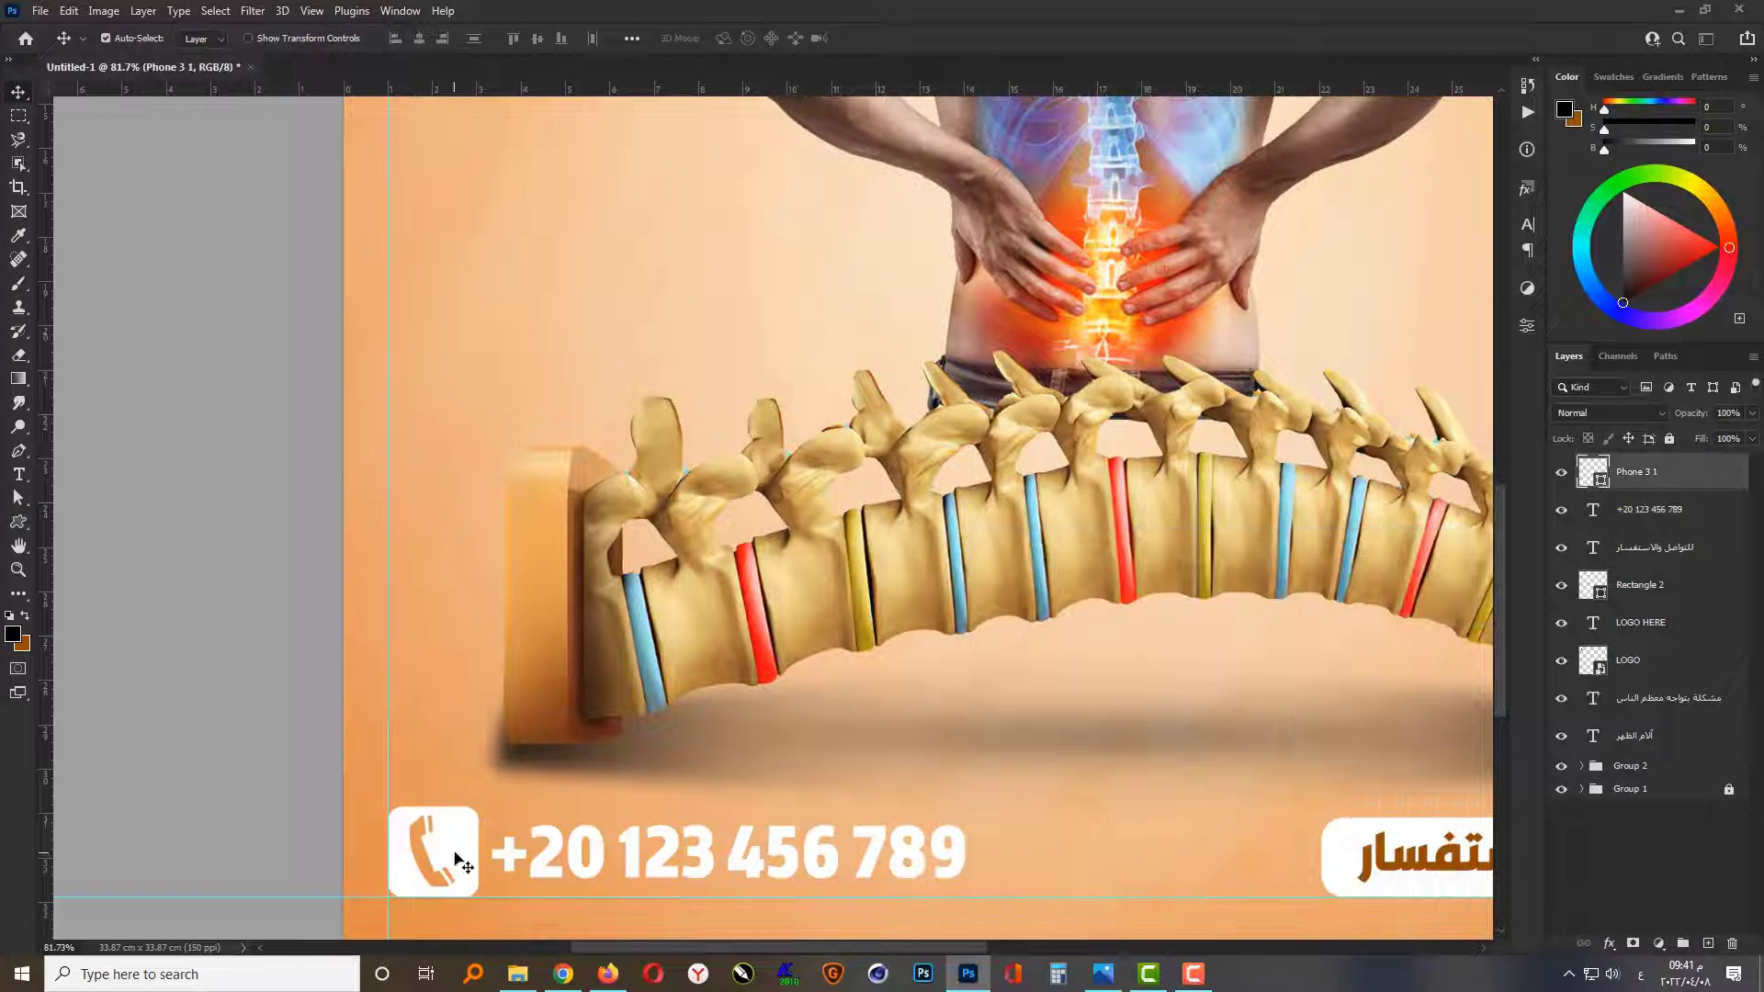
Step: Choose the lightning bolt custom shape from the shape library
{"action": "key", "text": "ctrl+0"}
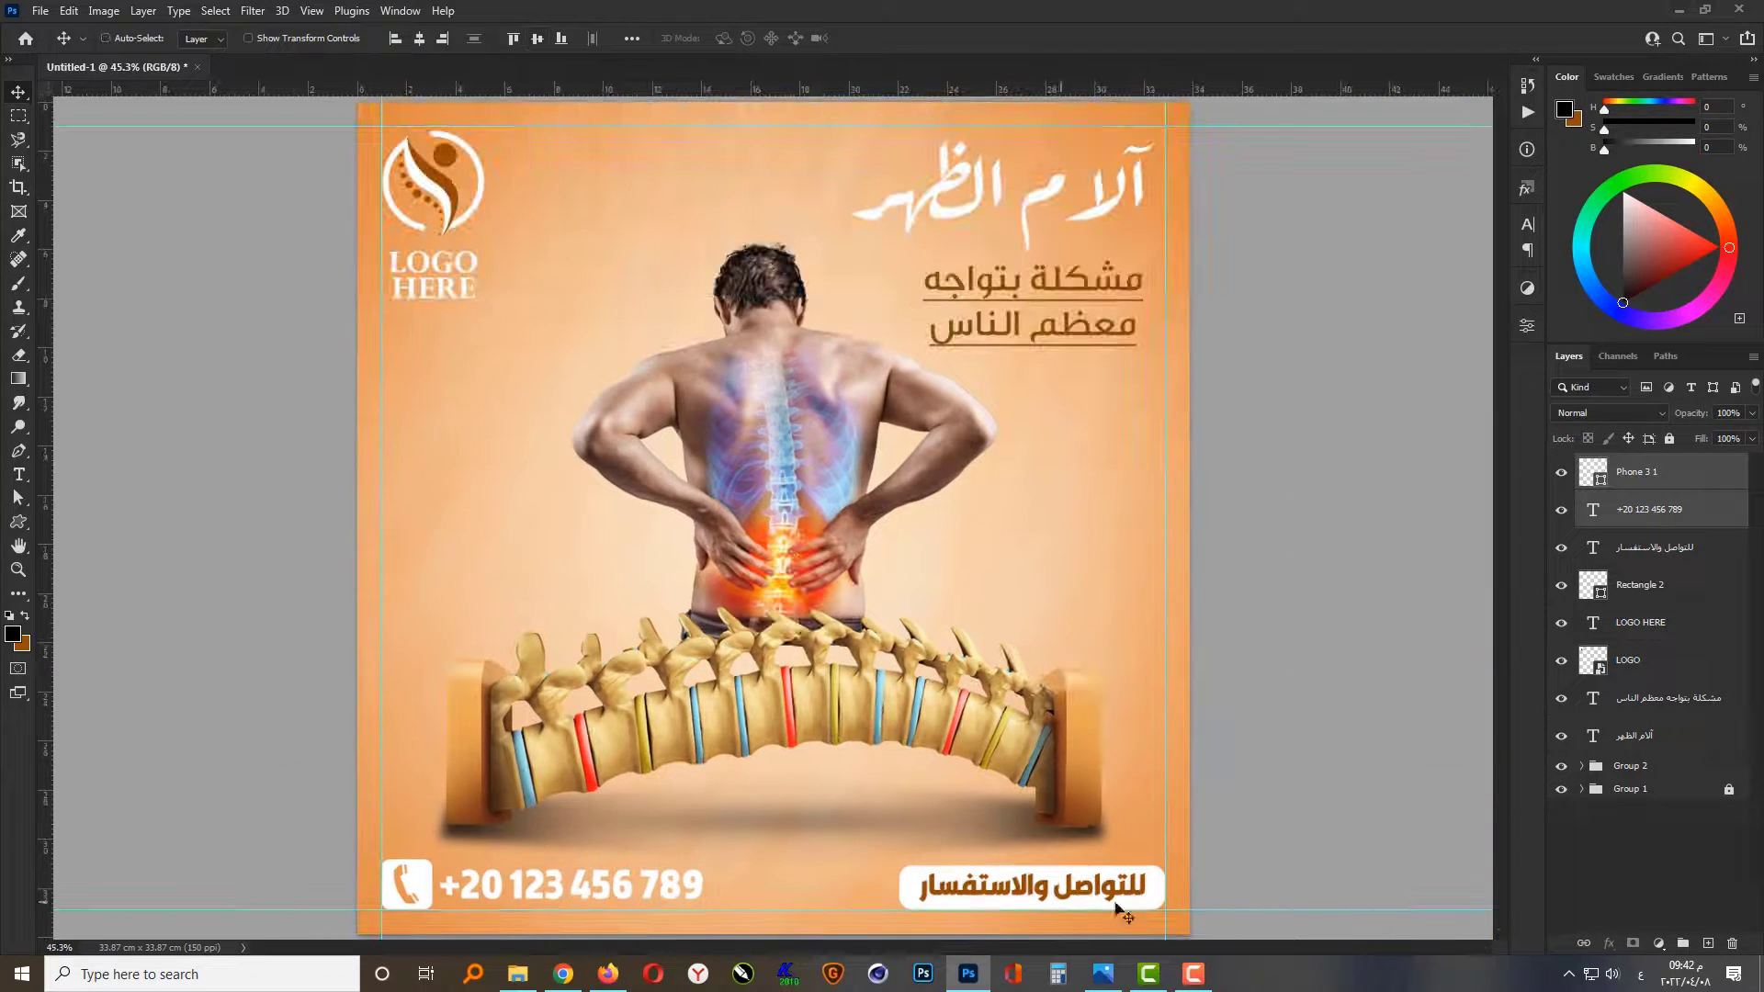
{"action": "scroll", "coordinate": [1056, 903], "scroll_direction": "down", "scroll_amount": 1}
{"action": "scroll", "coordinate": [812, 448], "scroll_direction": "up", "scroll_amount": 2}
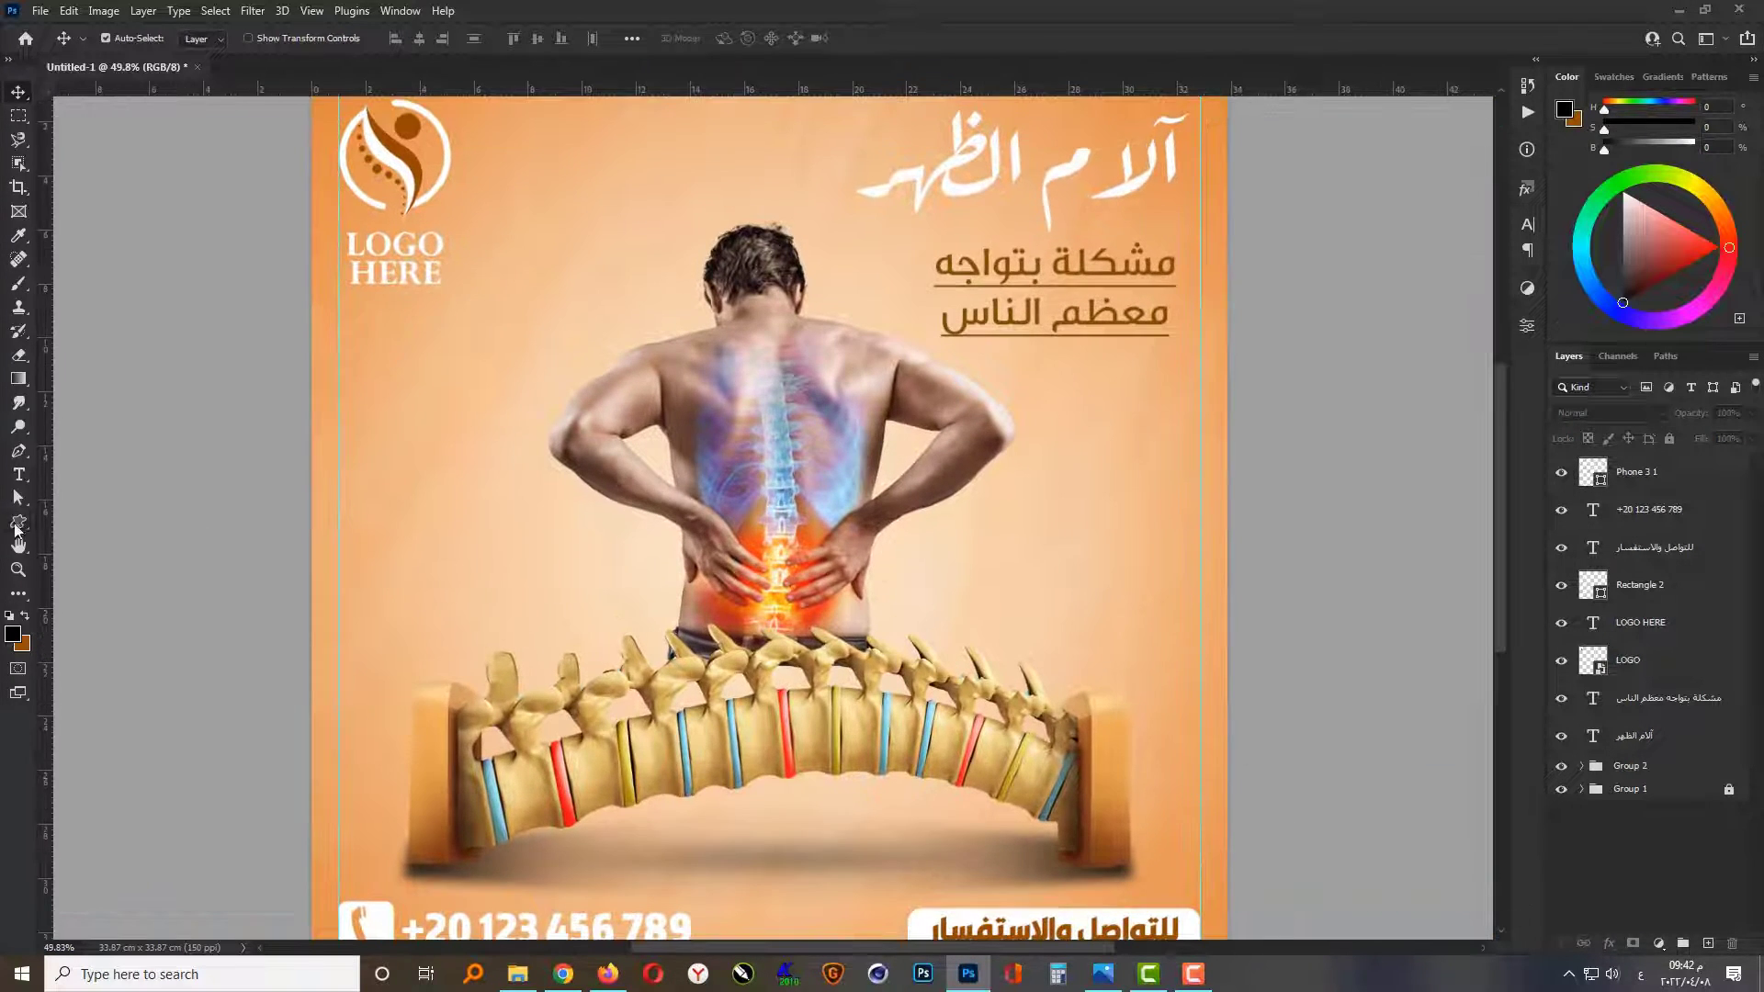
{"action": "left_click", "coordinate": [17, 523]}
{"action": "left_click", "coordinate": [747, 39]}
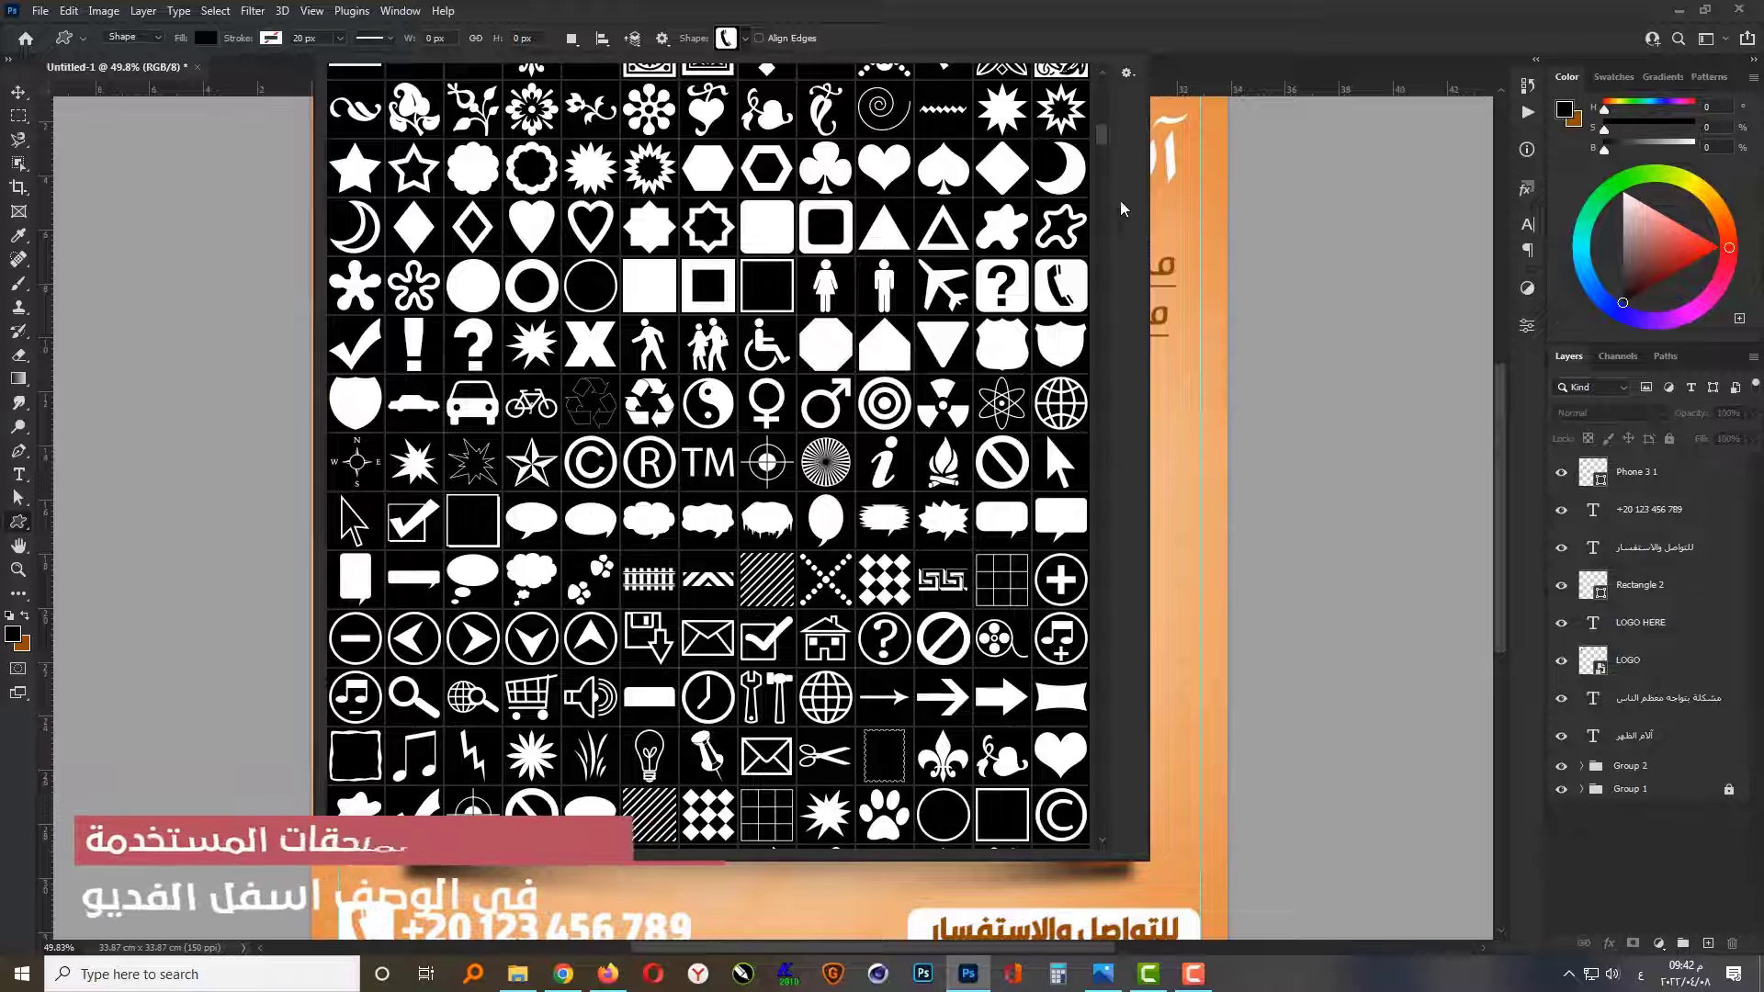
{"action": "left_click_drag", "start_coordinate": [1104, 129], "coordinate": [1113, 88]}
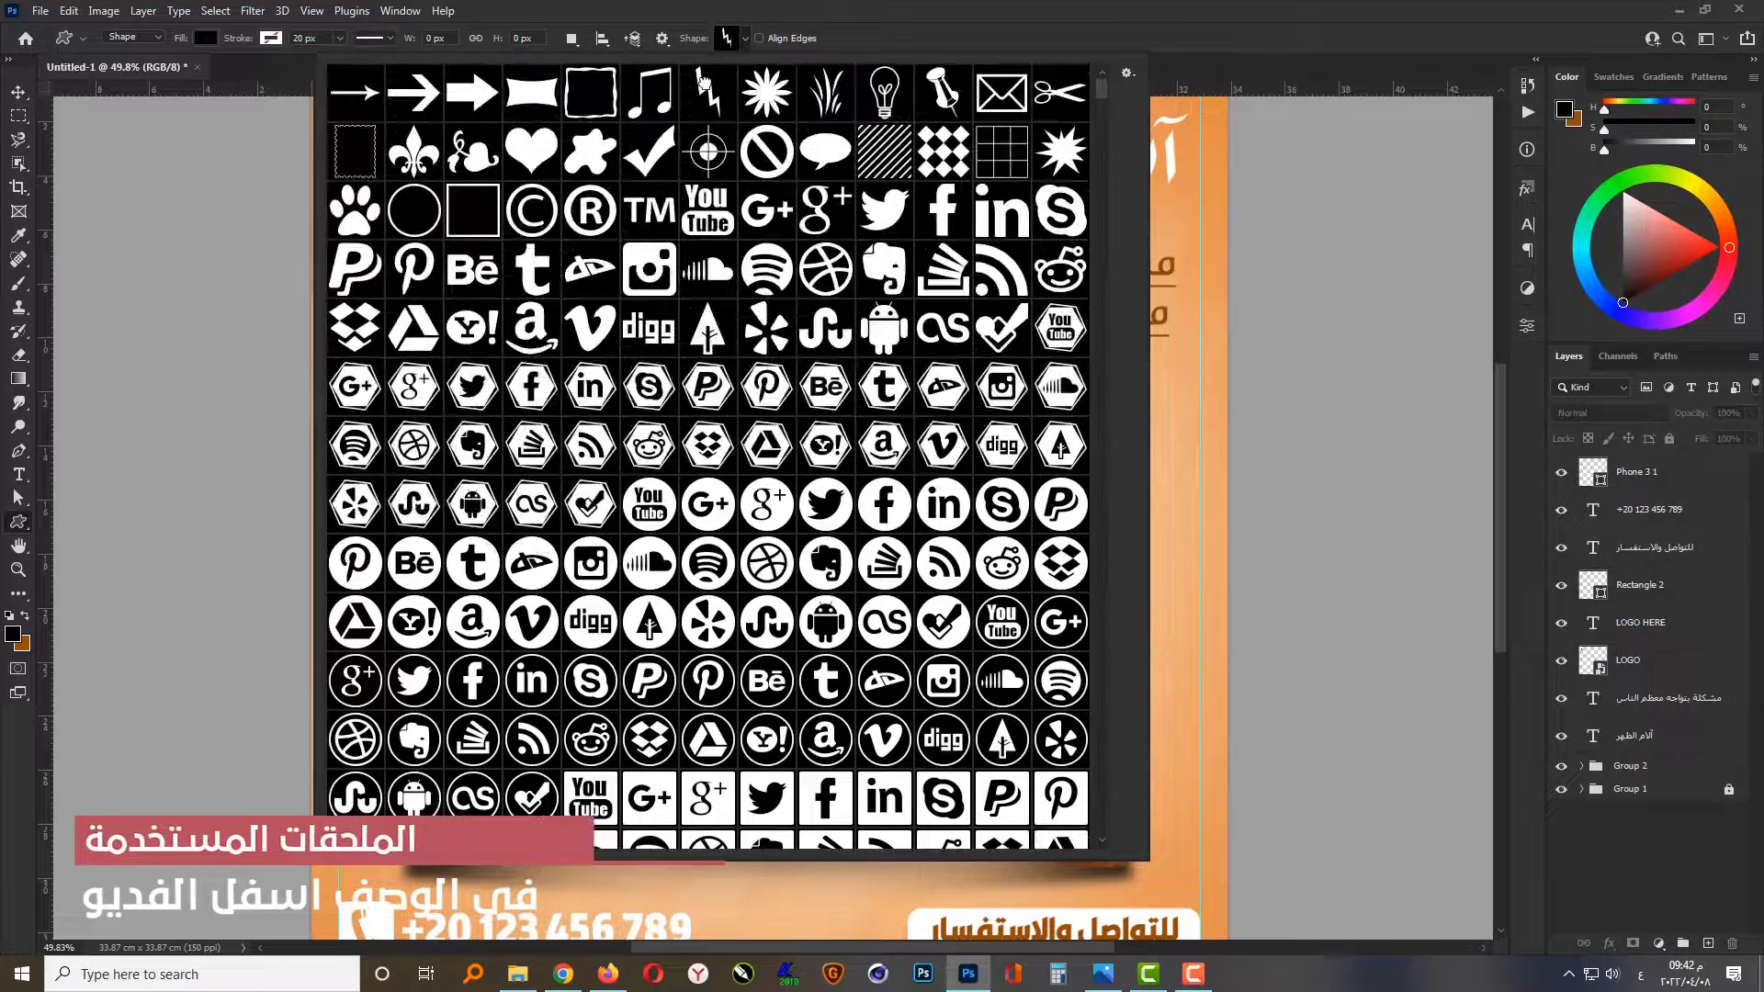
{"action": "double_click", "coordinate": [704, 88]}
Step: Draw a lightning bolt about 79 × 170 px to the right of the man's lower back
{"action": "scroll", "coordinate": [819, 573], "scroll_direction": "up", "scroll_amount": 3}
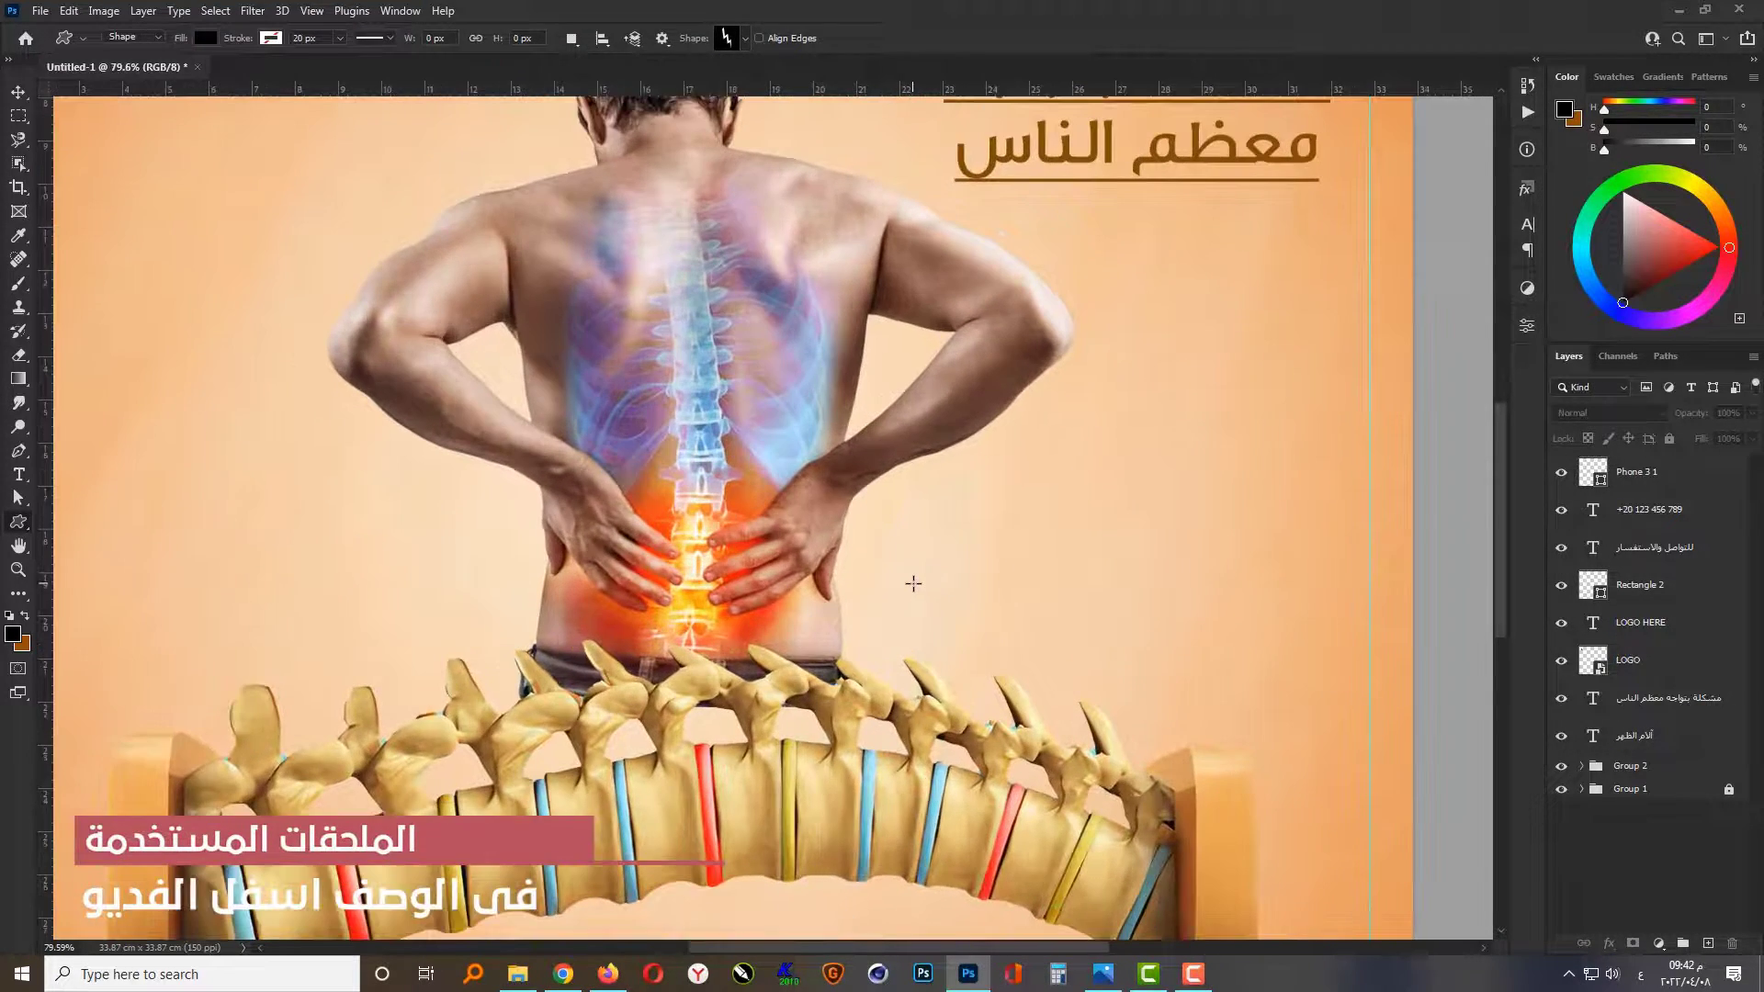
{"action": "left_click_drag", "start_coordinate": [910, 594], "coordinate": [1044, 471]}
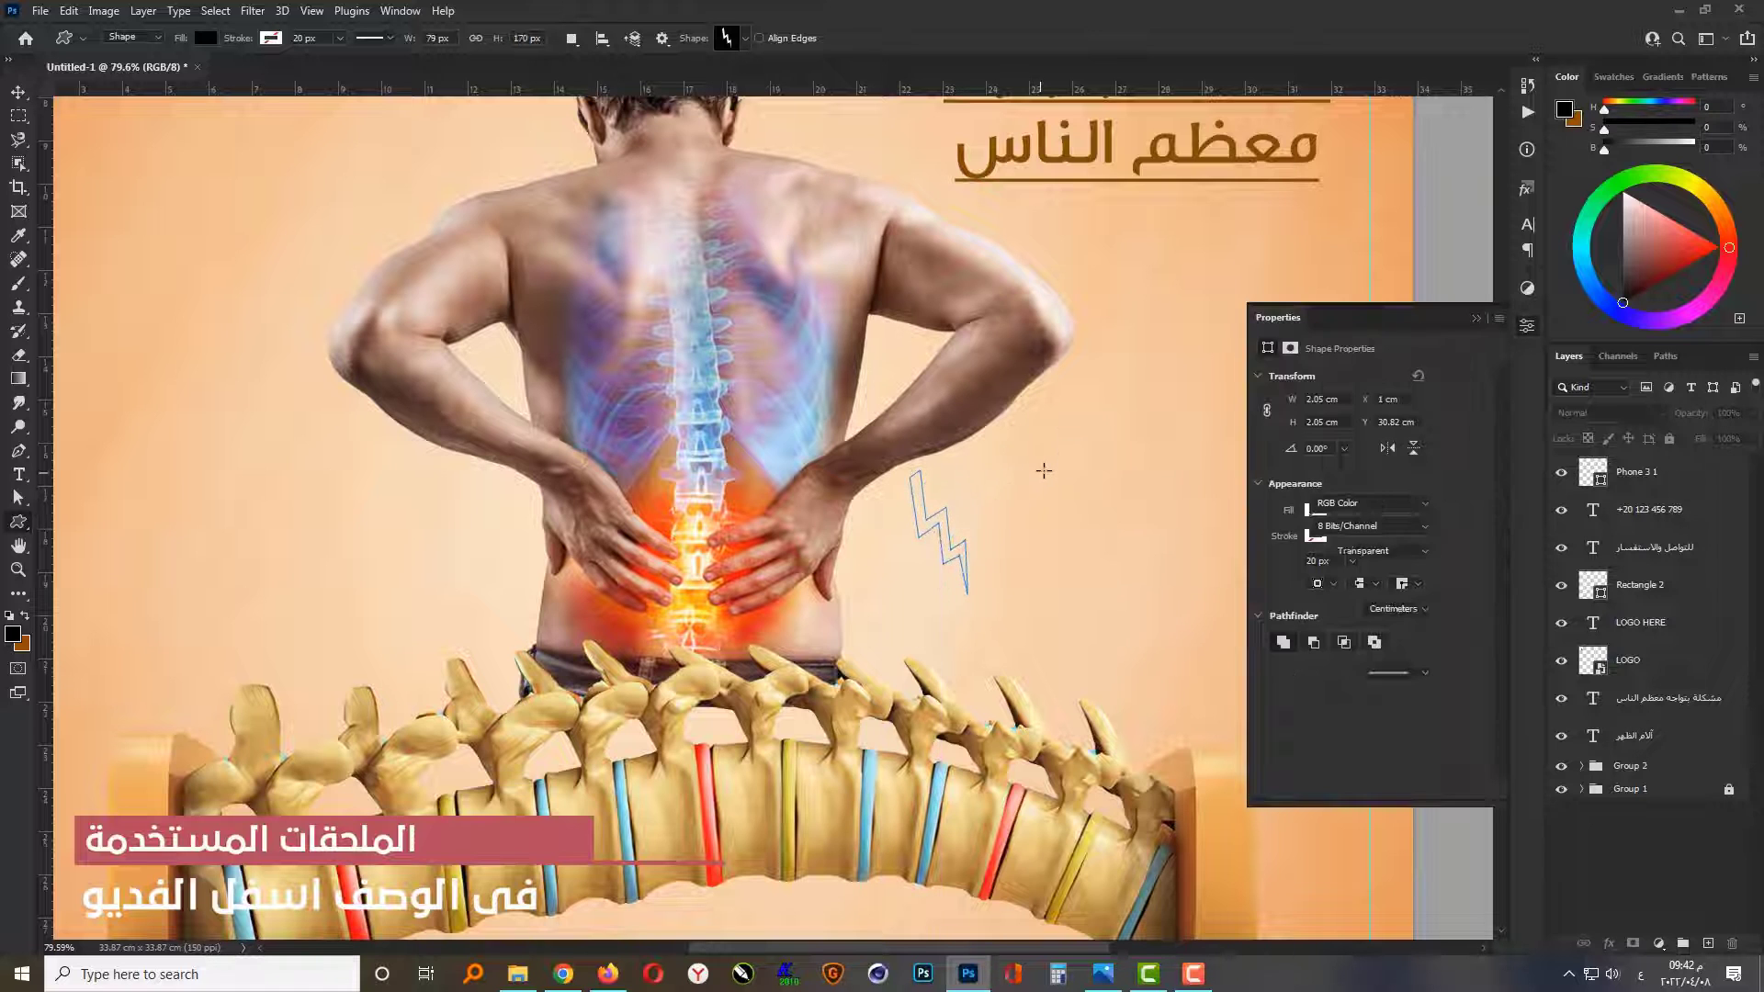
{"action": "left_click", "coordinate": [1476, 318]}
Step: Recolour the lightning bolt with a brown based on the color sampled from the Arabic subtitle
{"action": "double_click", "coordinate": [1594, 473]}
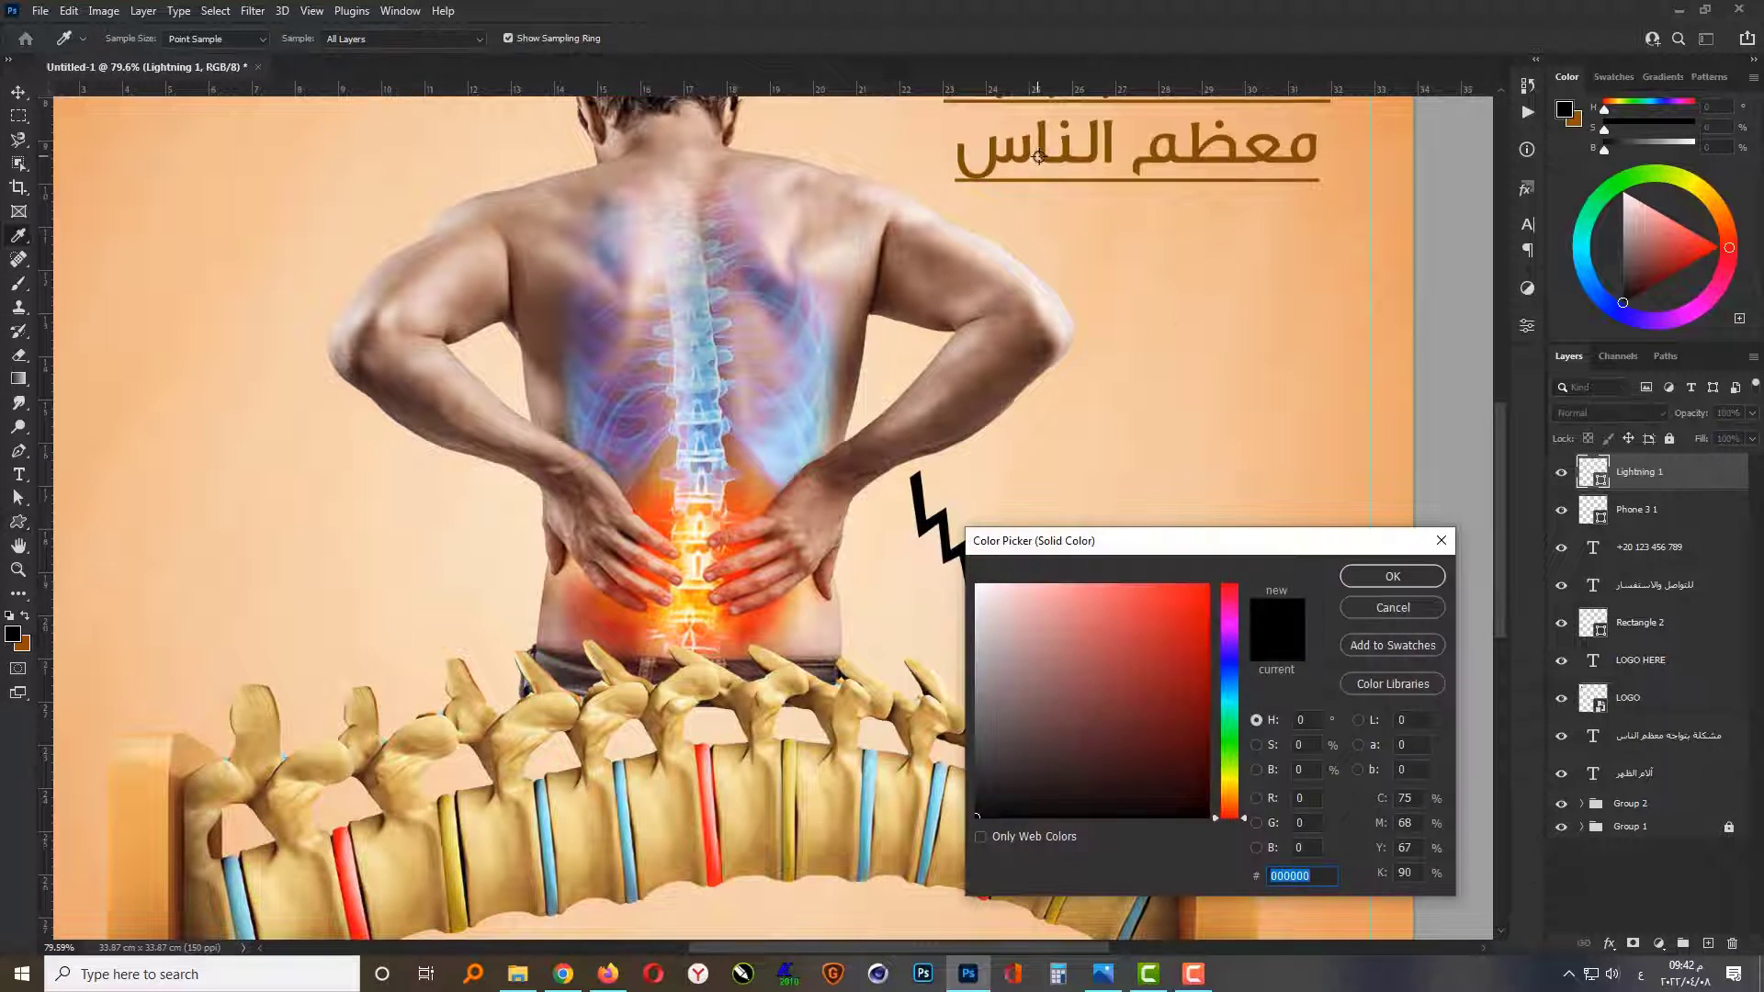
{"action": "left_click", "coordinate": [1043, 158]}
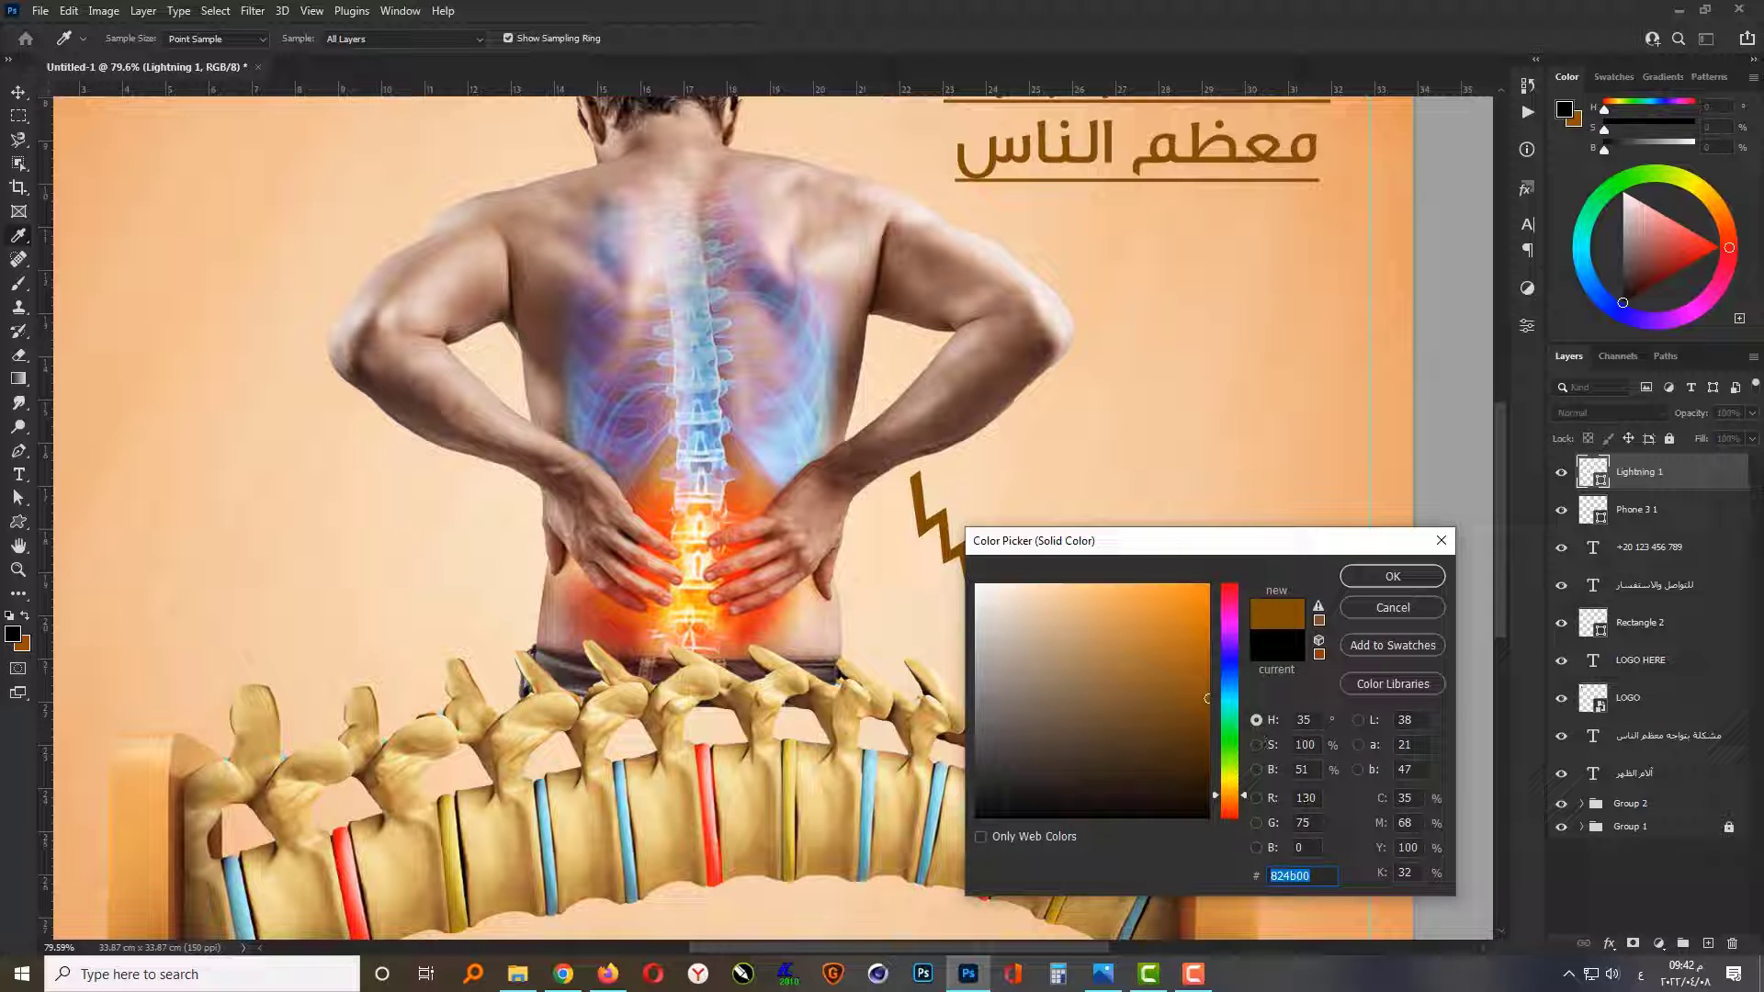
{"action": "type", "text": "150"}
{"action": "key", "text": "Return"}
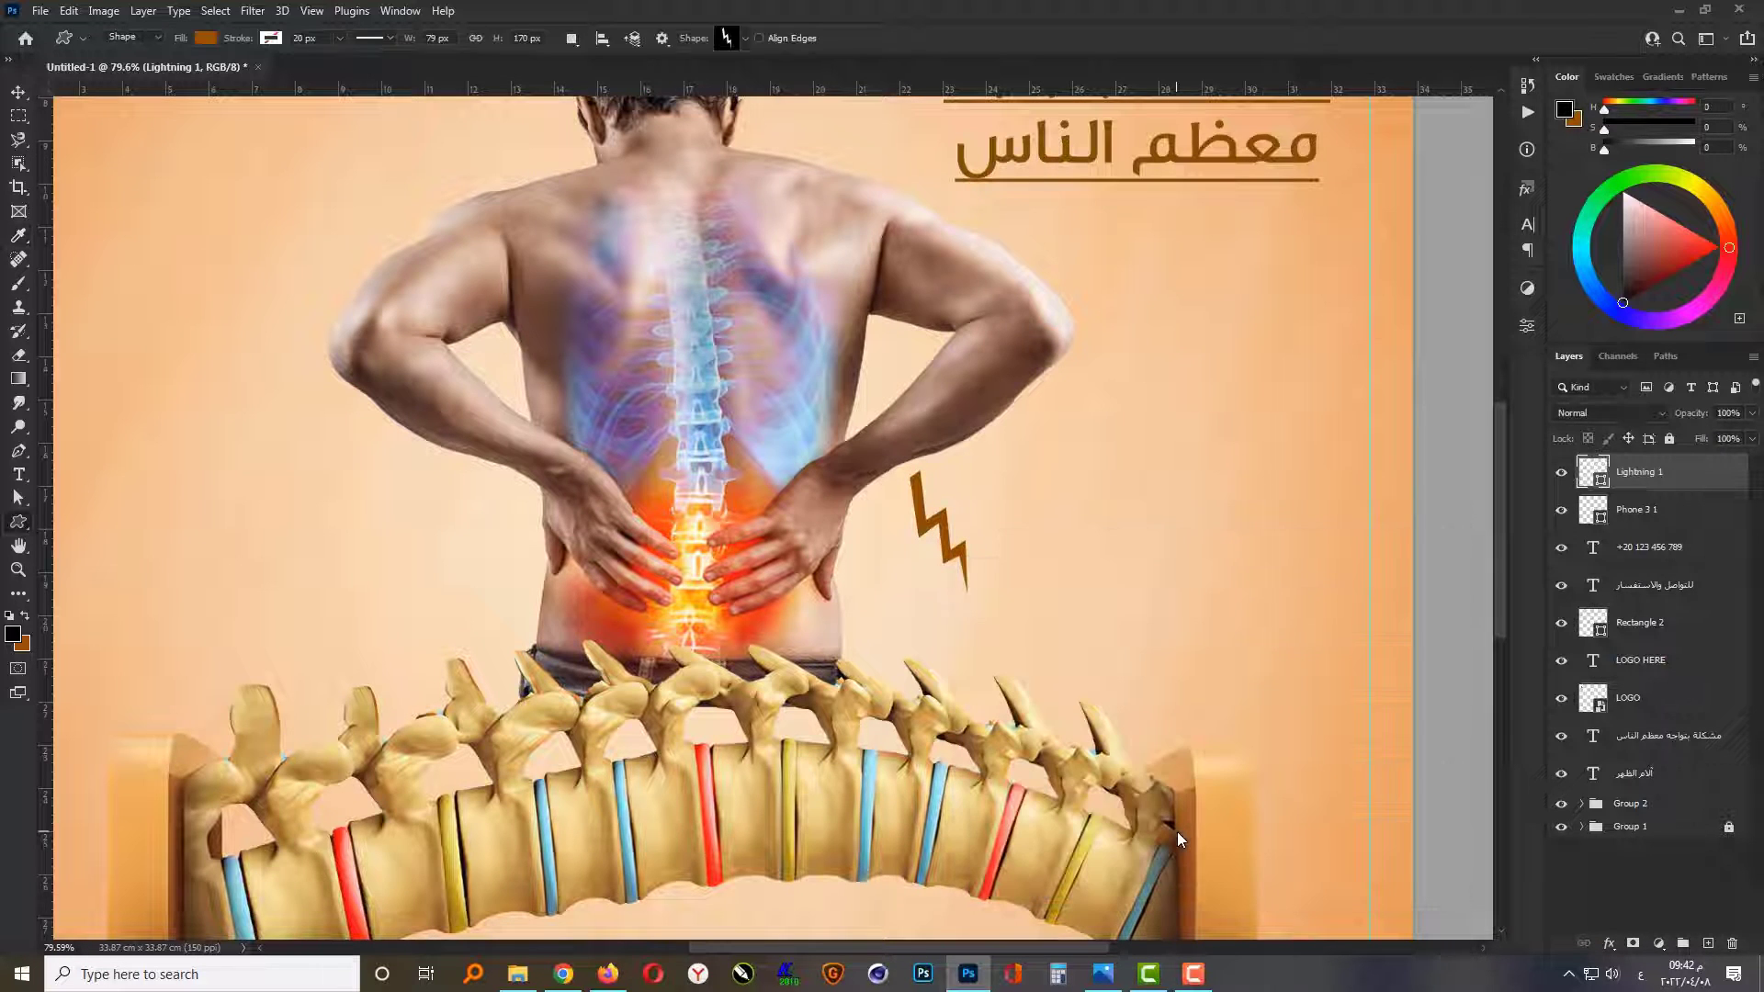
Step: Flip the lightning bolt horizontally and rotate it to lie nearly flat beside the man's right hip
{"action": "key", "text": "v"}
{"action": "key", "text": "ctrl+t"}
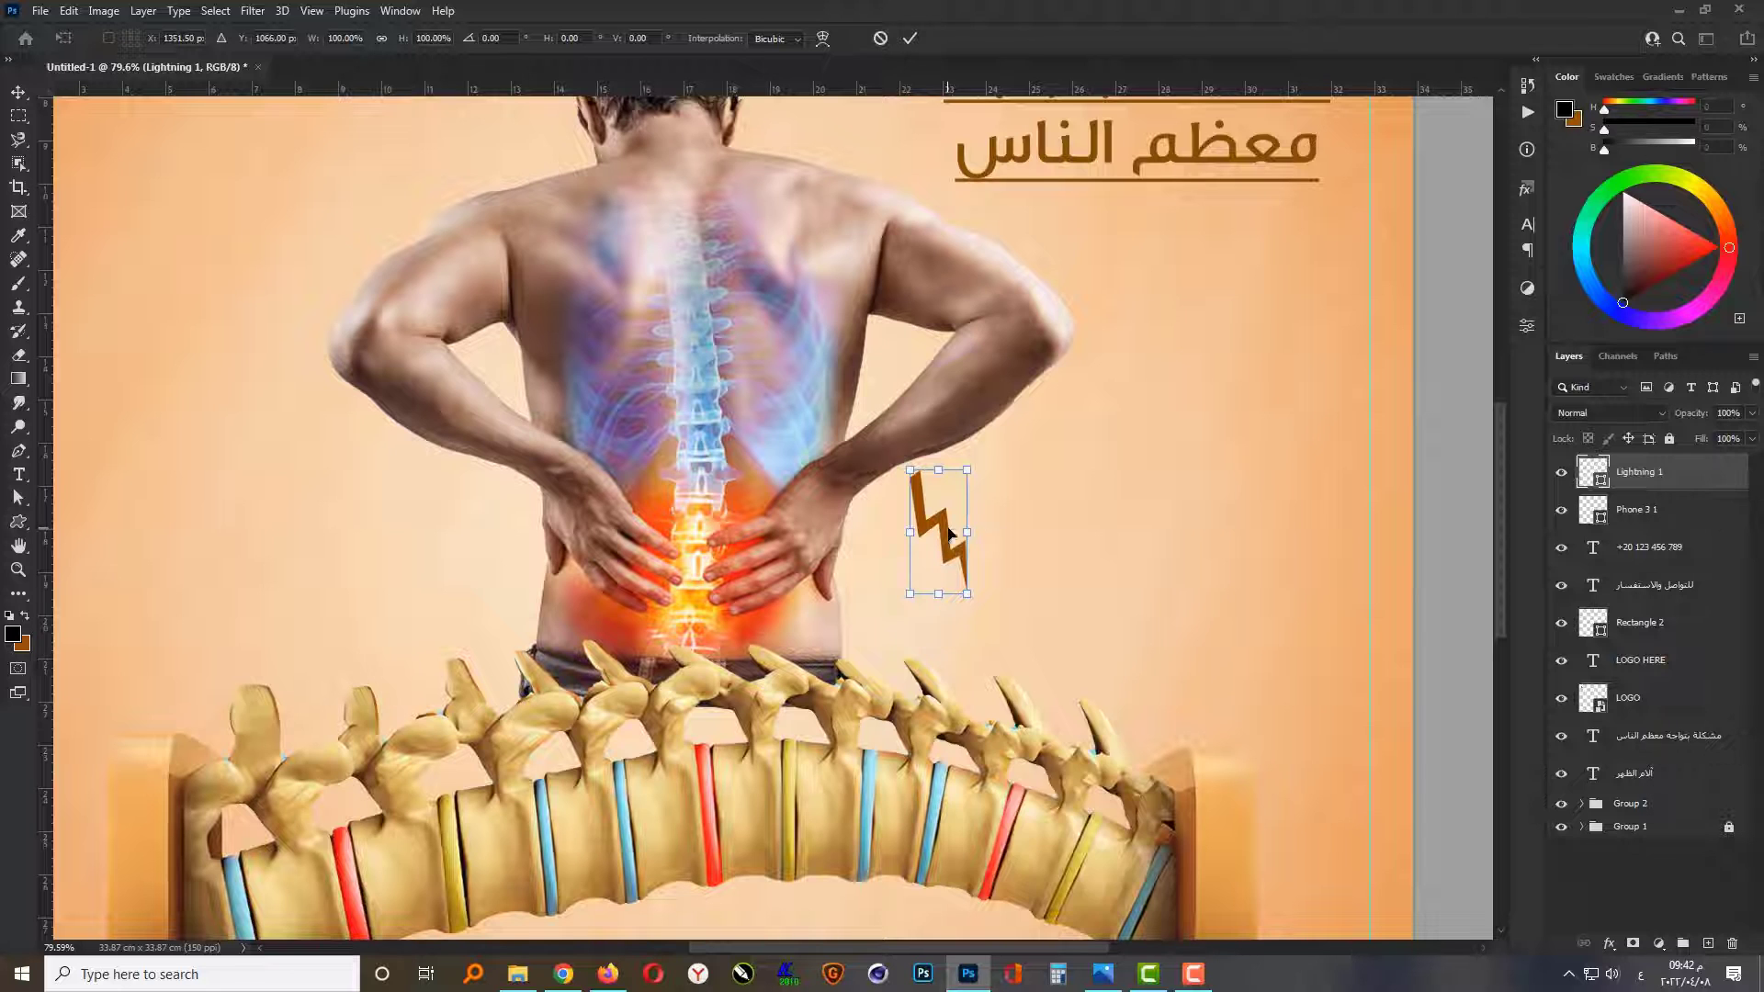
{"action": "right_click", "coordinate": [949, 532]}
{"action": "left_click", "coordinate": [1011, 896]}
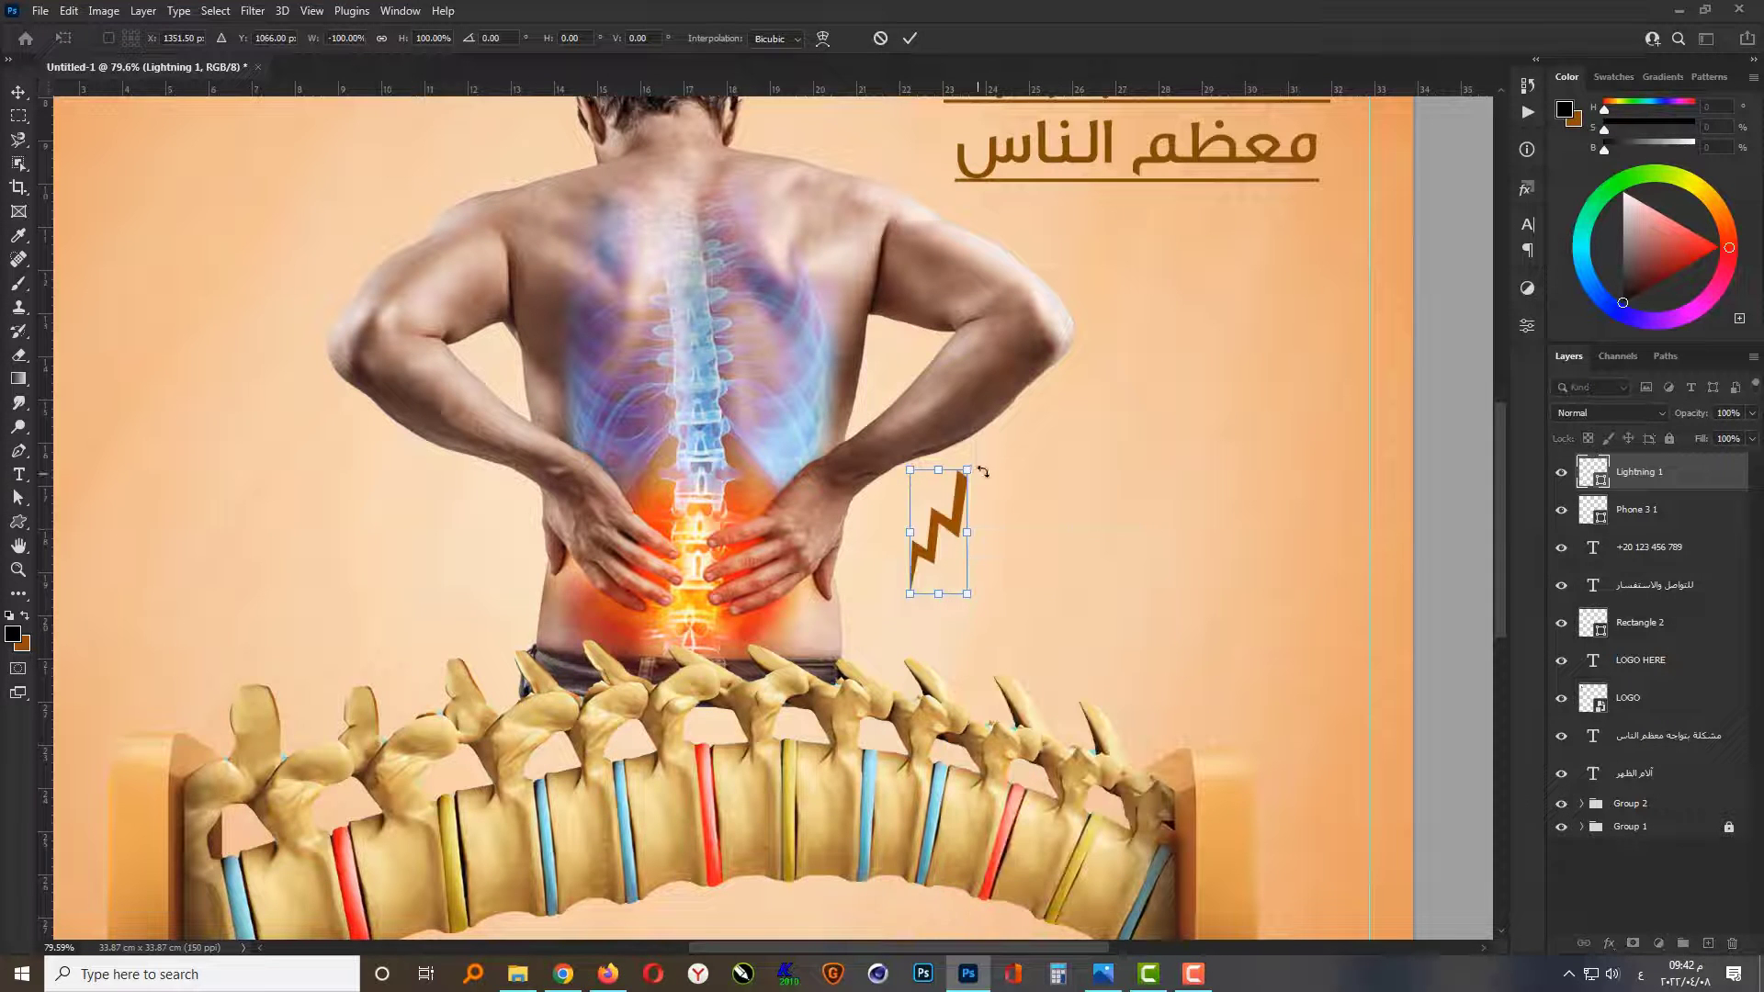
{"action": "left_click_drag", "start_coordinate": [982, 471], "coordinate": [923, 585]}
{"action": "key", "text": "Return"}
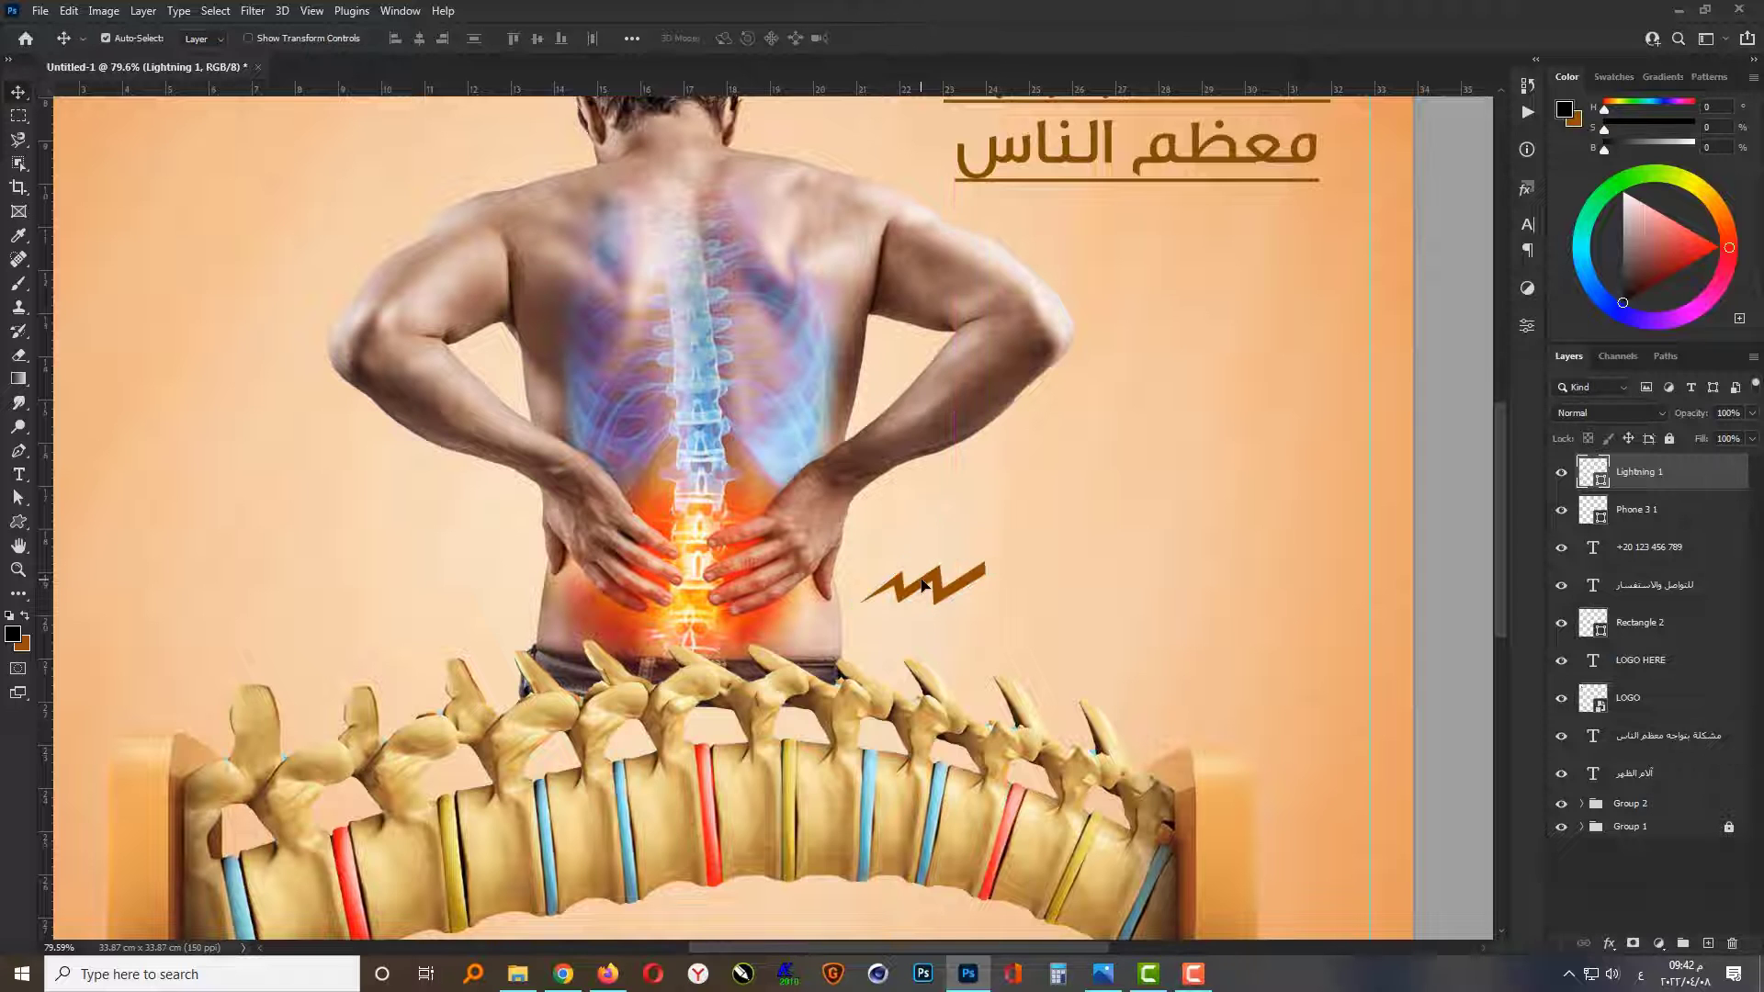
Step: Duplicate the lightning bolt, place the copy just above the original, and shrink and rotate it to a steeper angle
{"action": "key", "text": "ctrl+j"}
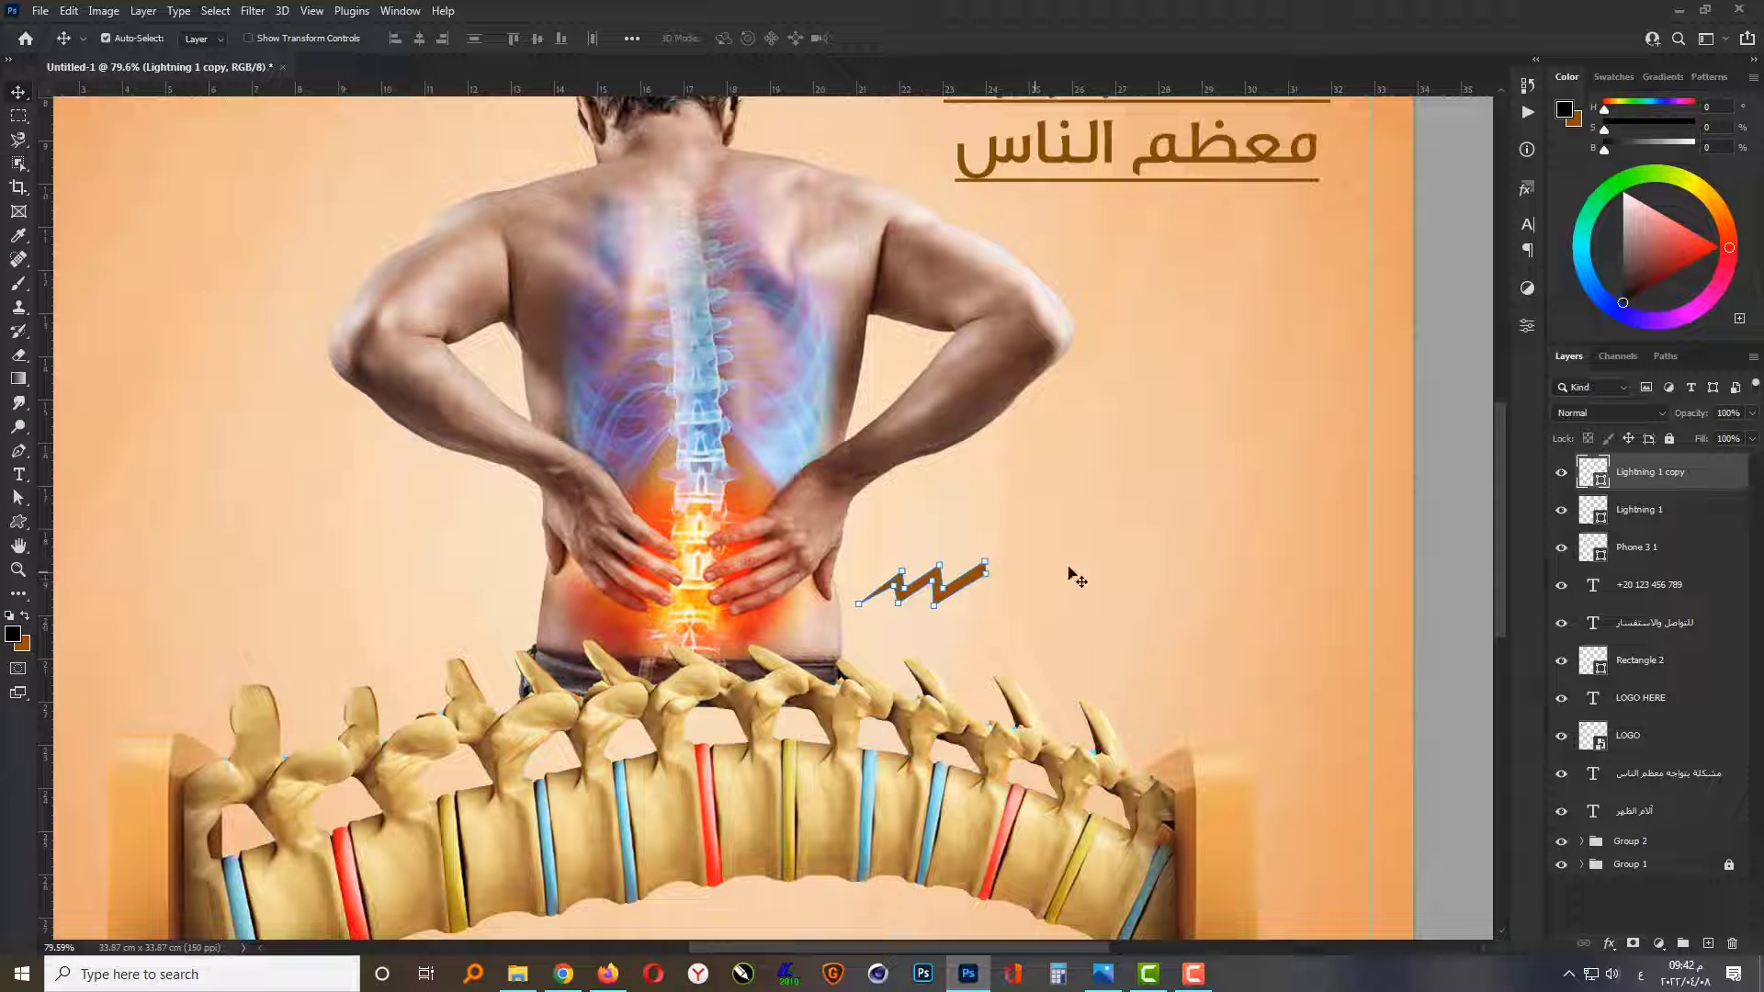
{"action": "left_click_drag", "start_coordinate": [983, 581], "coordinate": [976, 476]}
{"action": "key", "text": "ctrl+t"}
{"action": "key", "text": "Return"}
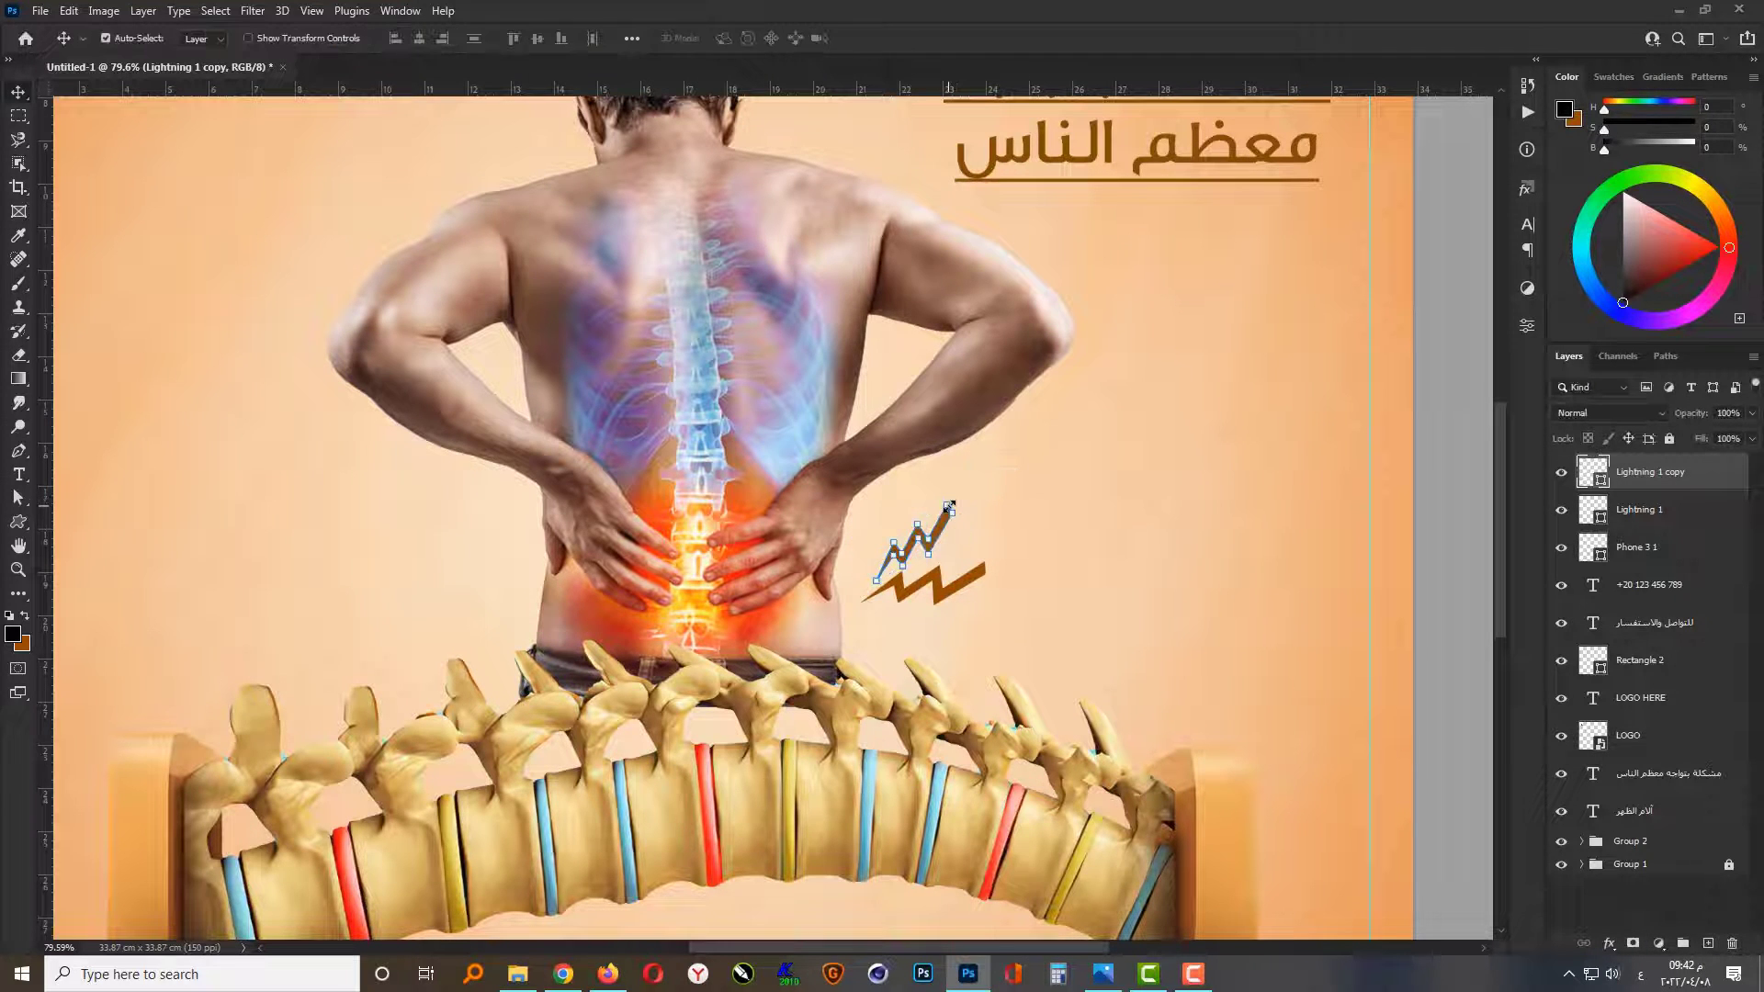
Step: Nudge the smaller lightning bolt slightly to the left above the larger one
{"action": "key", "text": "Left"}
{"action": "key", "text": "Left"}
{"action": "key", "text": "Left"}
{"action": "key", "text": "Left"}
{"action": "key", "text": "Left"}
{"action": "key", "text": "Left"}
{"action": "key", "text": "Left"}
{"action": "key", "text": "Left"}
{"action": "key", "text": "Left"}
{"action": "key", "text": "Left"}
{"action": "key", "text": "Left"}
{"action": "key", "text": "Left"}
{"action": "key", "text": "Left"}
{"action": "key", "text": "Left"}
{"action": "key", "text": "Left"}
{"action": "key", "text": "Left"}
{"action": "key", "text": "Left"}
{"action": "key", "text": "Left"}
{"action": "key", "text": "Left"}
{"action": "key", "text": "Left"}
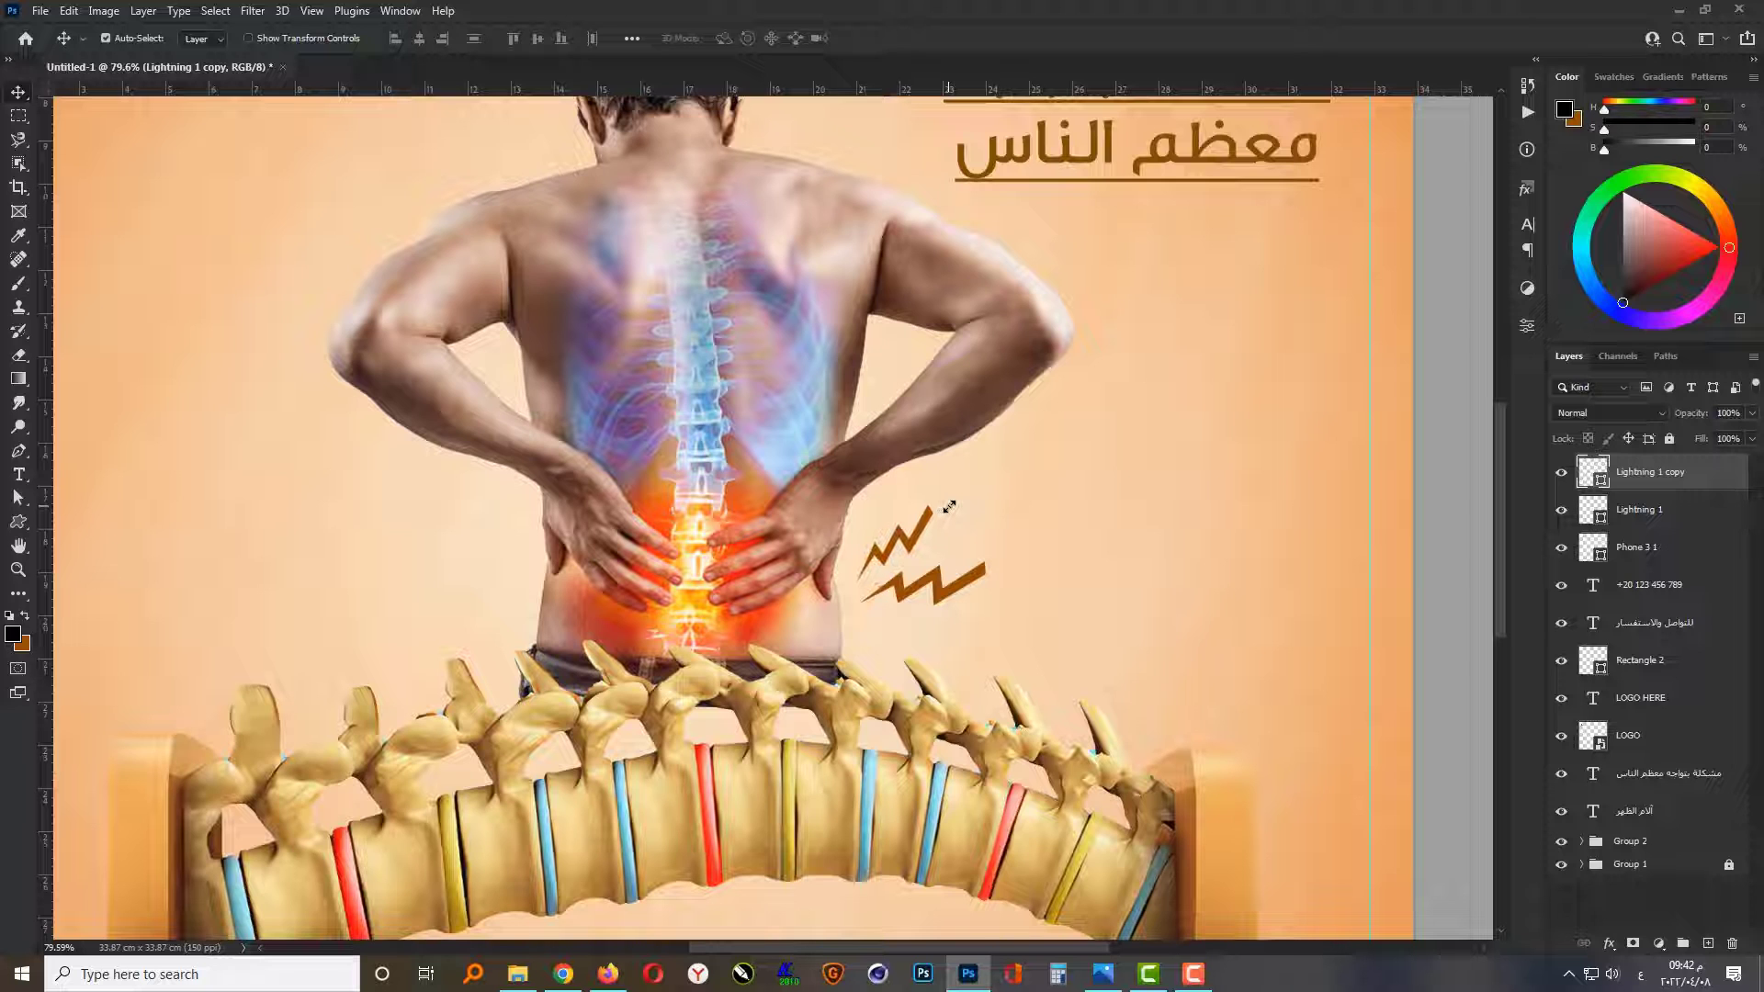
Step: Duplicate both lightning bolts to the man's left side, flip the copies horizontally, and tilt them beside his hip
{"action": "left_click", "coordinate": [971, 589], "text": "shift"}
{"action": "scroll", "coordinate": [1008, 599], "scroll_direction": "down", "scroll_amount": 1}
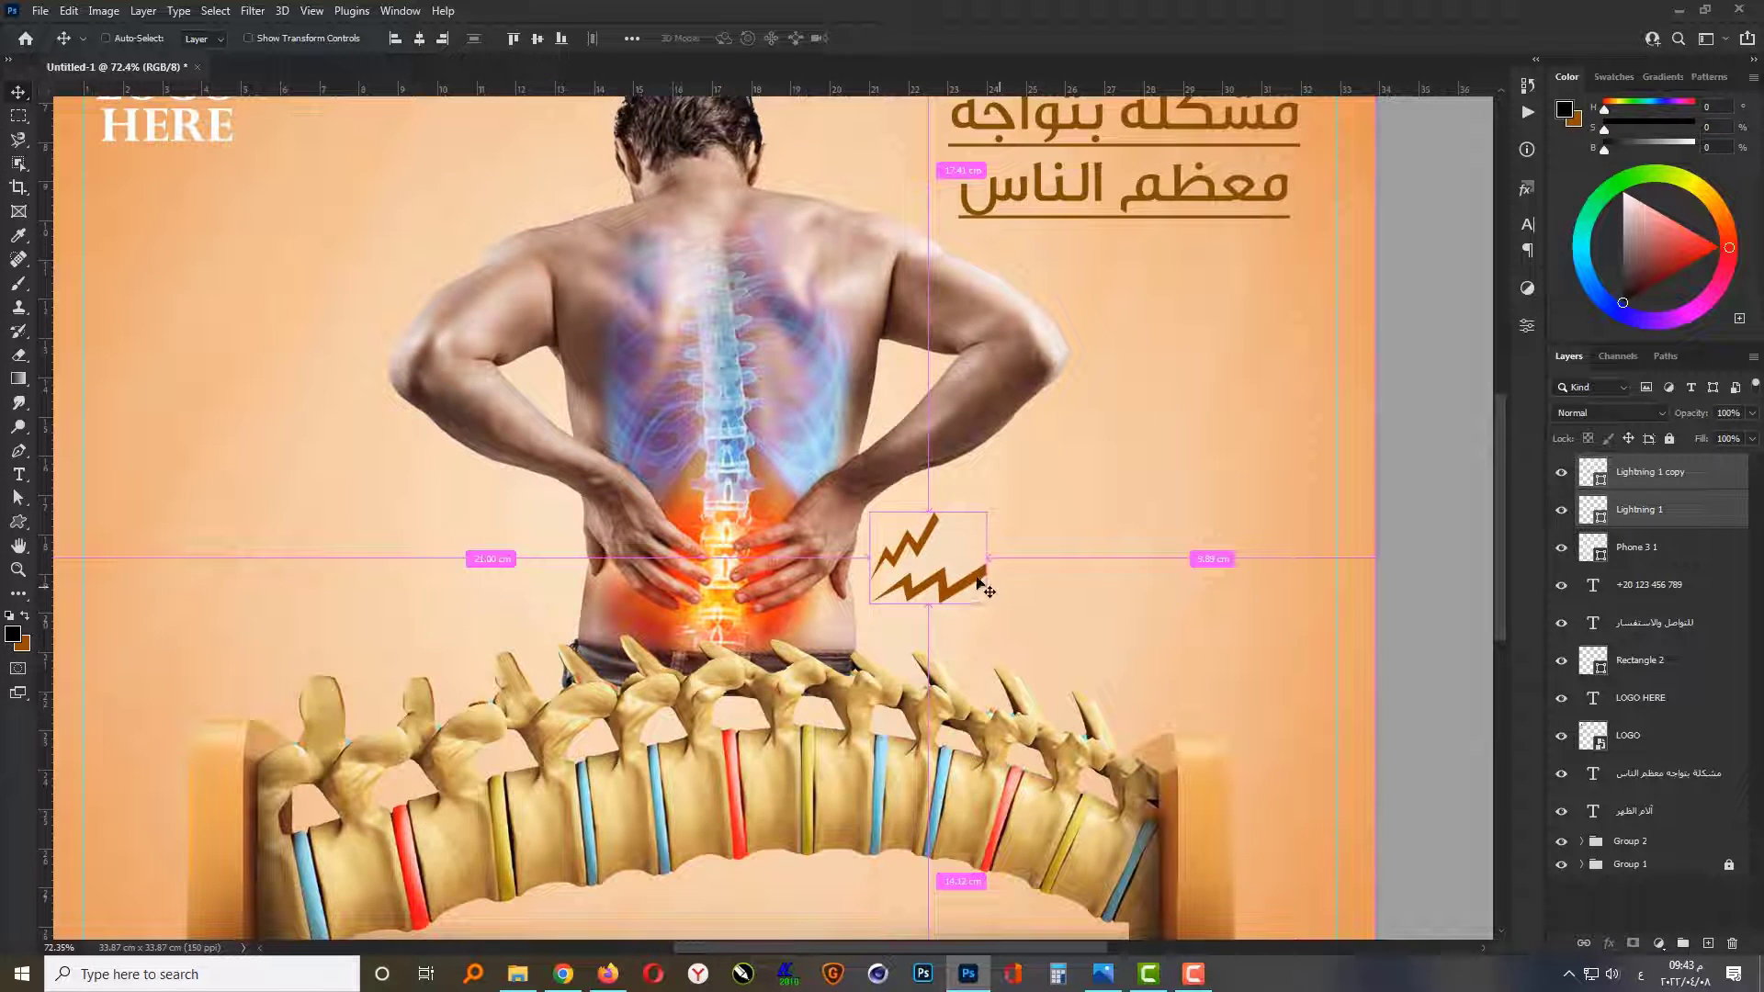
{"action": "left_click_drag", "start_coordinate": [981, 586], "coordinate": [473, 589]}
{"action": "key", "text": "ctrl+t"}
{"action": "right_click", "coordinate": [482, 566]}
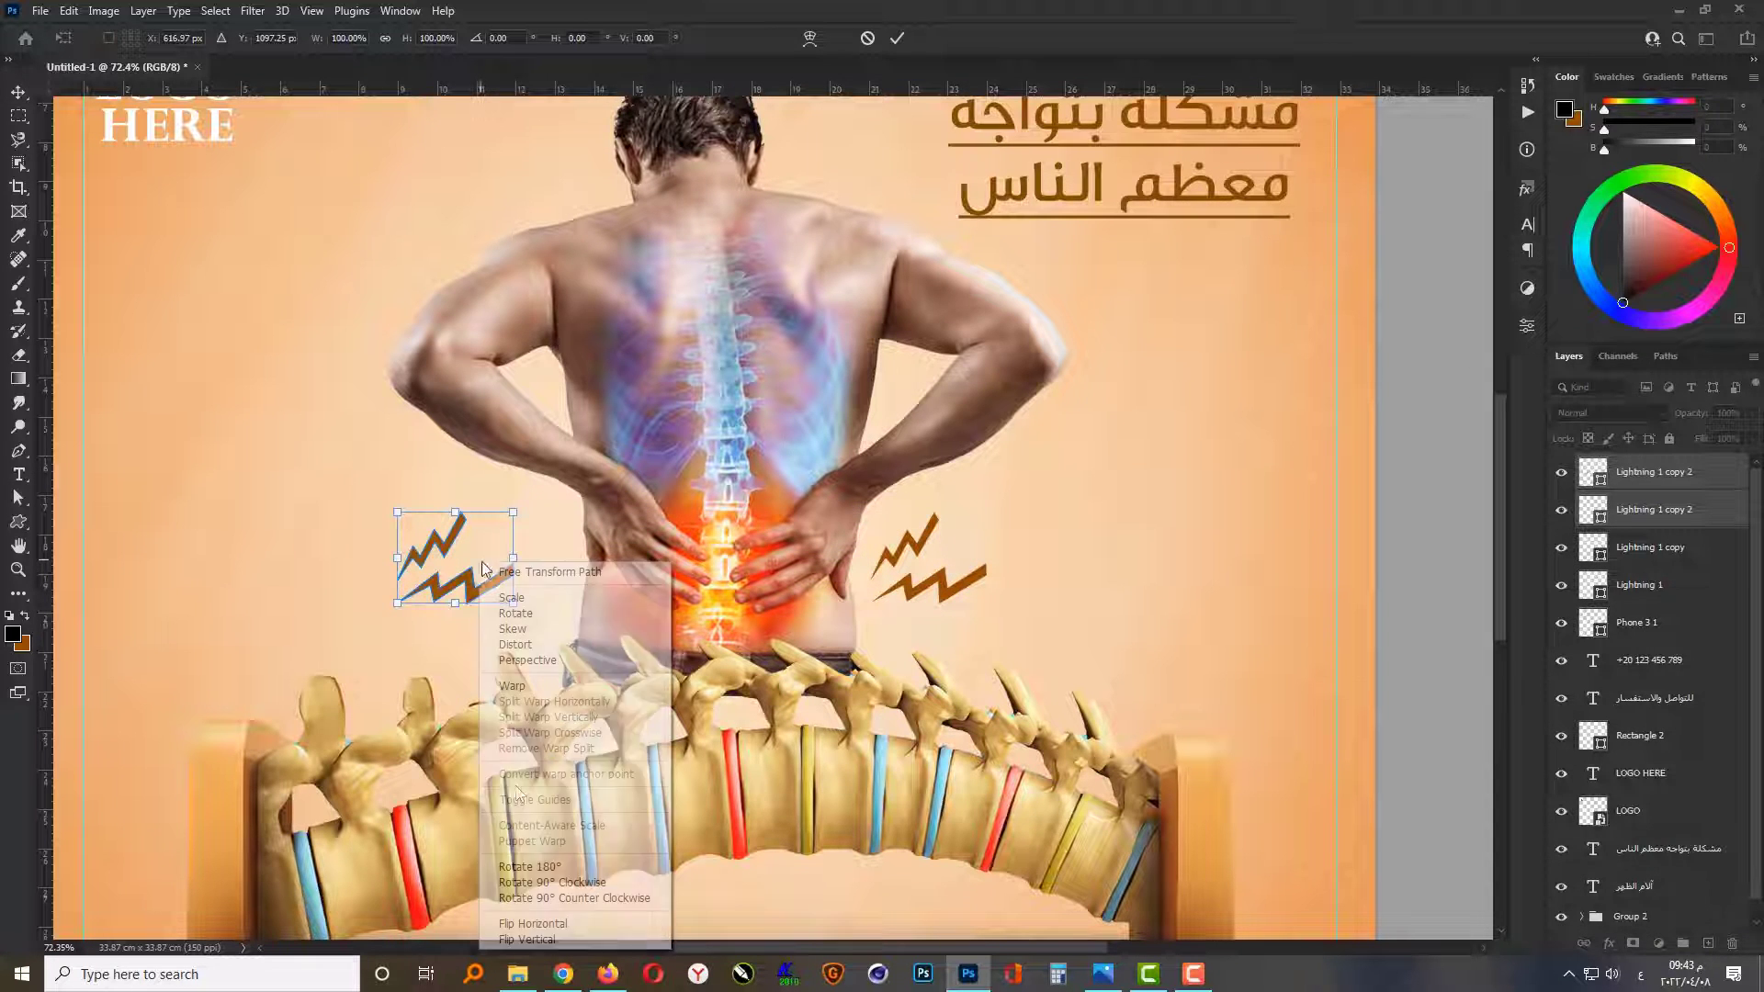
{"action": "left_click", "coordinate": [522, 923]}
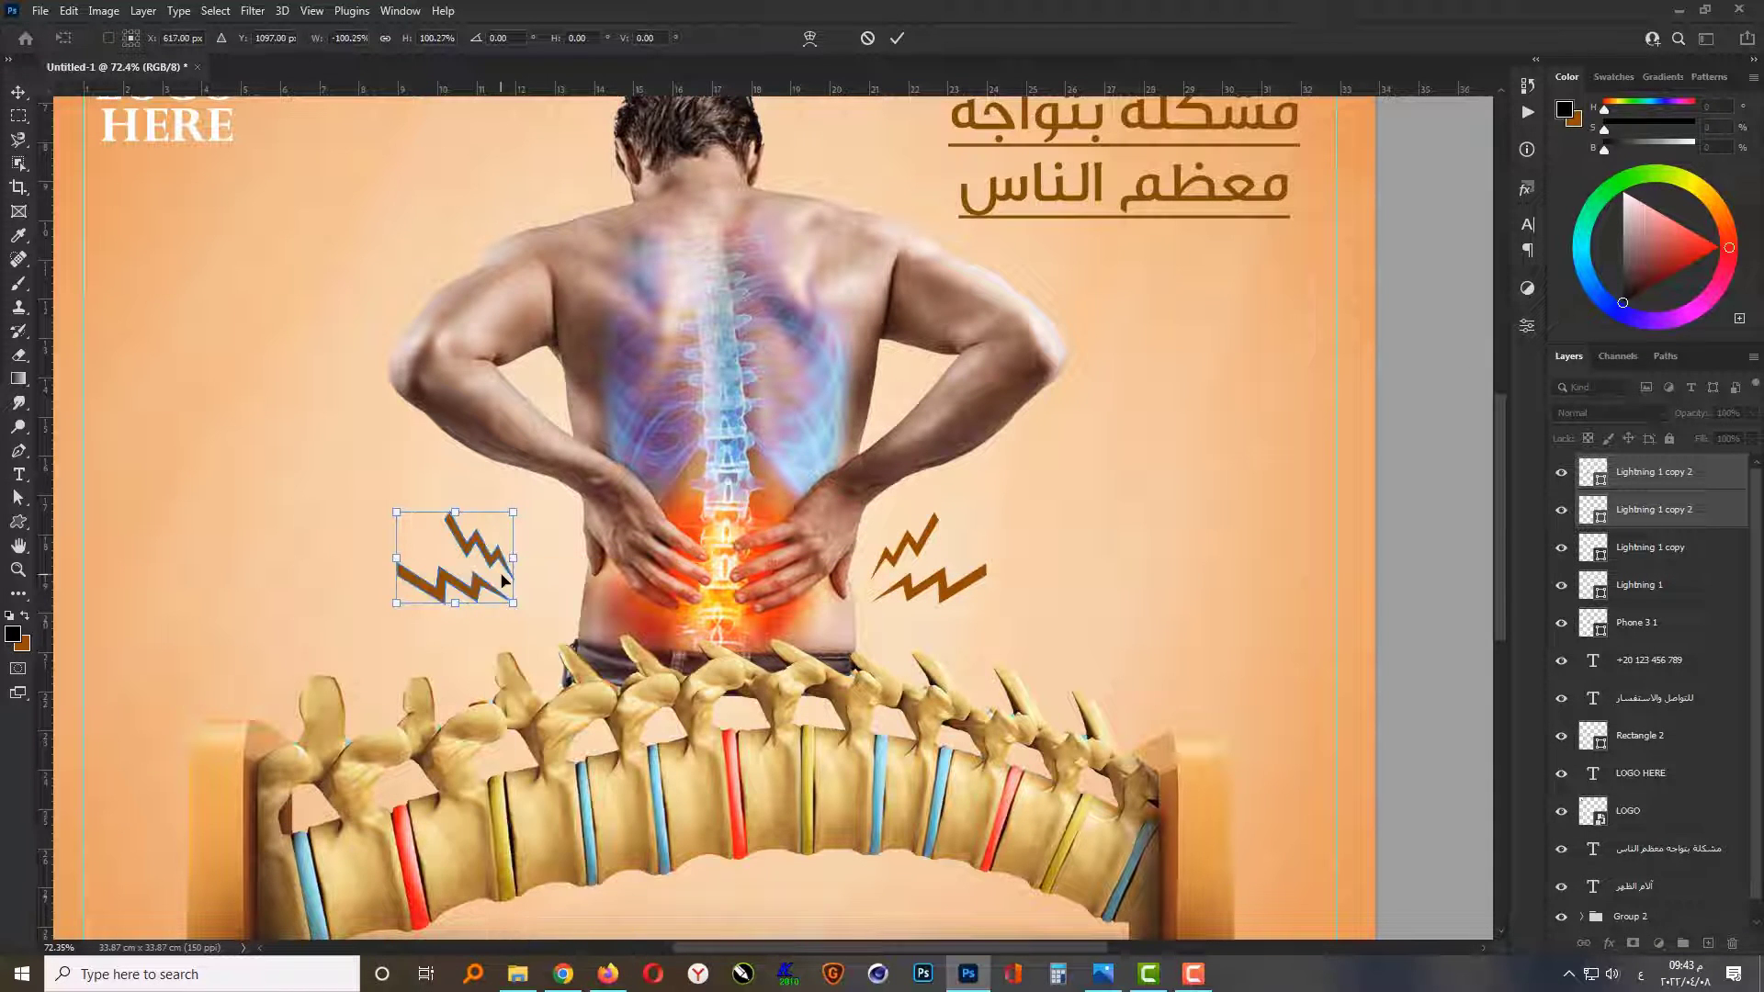
{"action": "left_click_drag", "start_coordinate": [503, 579], "coordinate": [554, 579]}
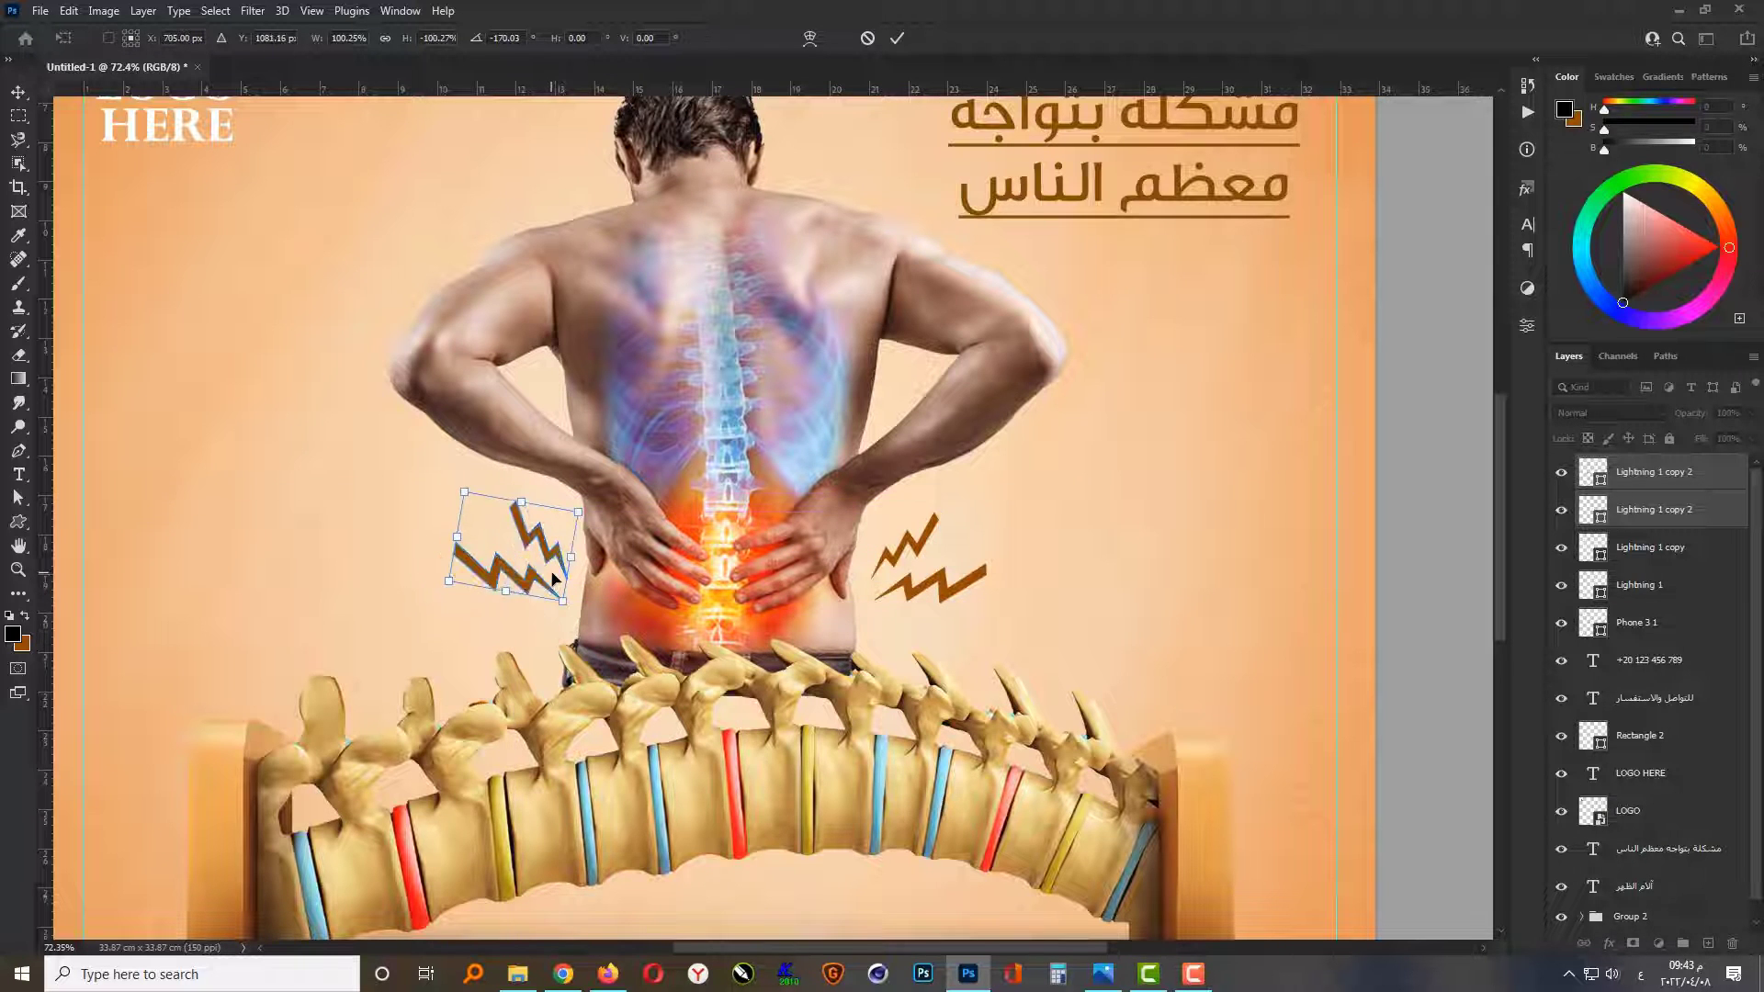
{"action": "key", "text": "Return"}
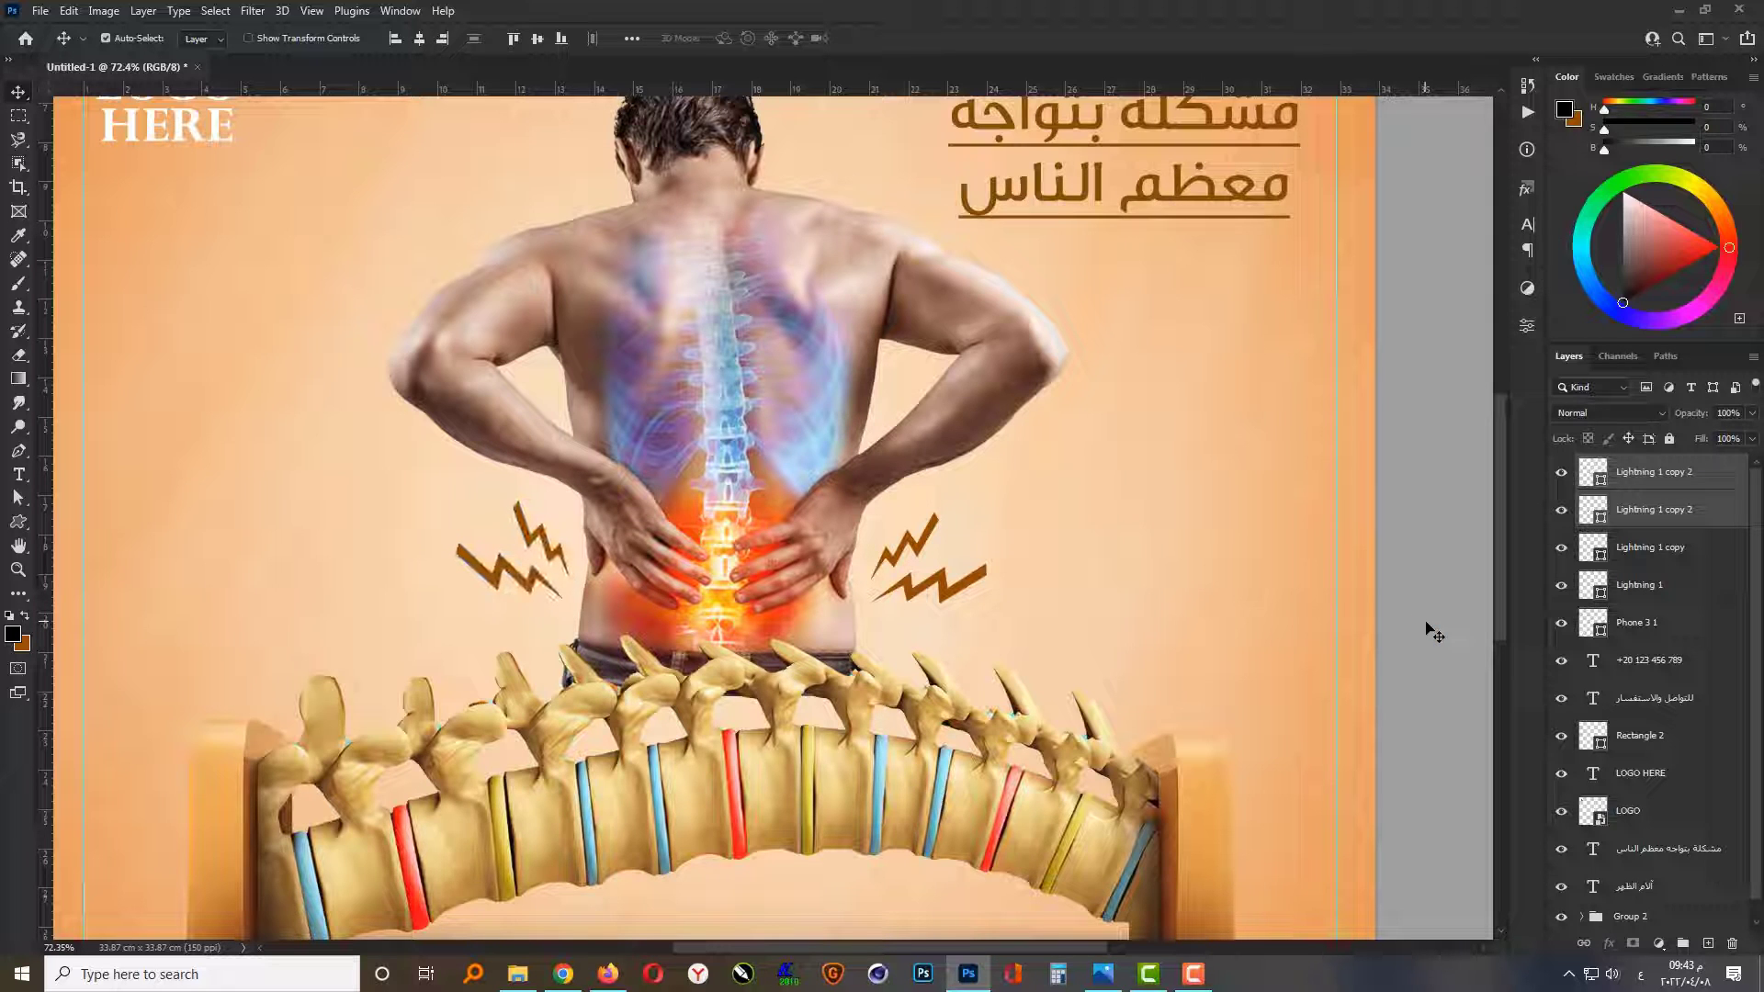
{"action": "left_click", "coordinate": [982, 578]}
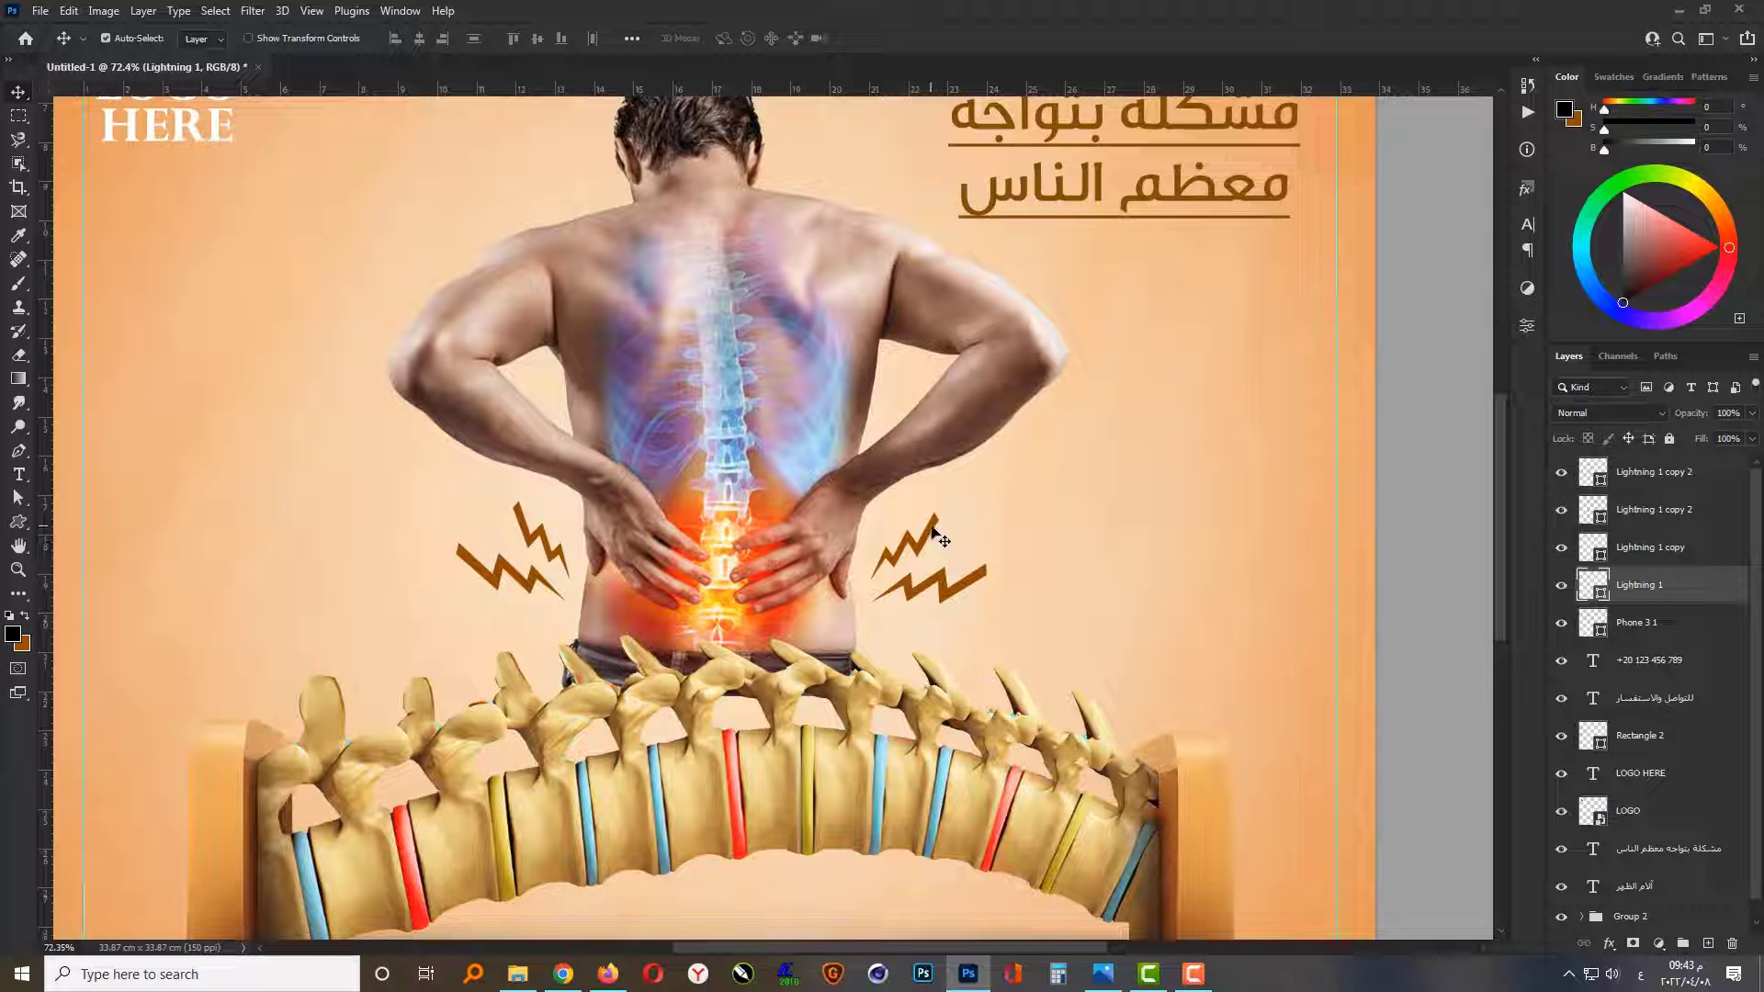
{"action": "left_click", "coordinate": [935, 533], "text": "shift"}
{"action": "key", "text": "ctrl+0"}
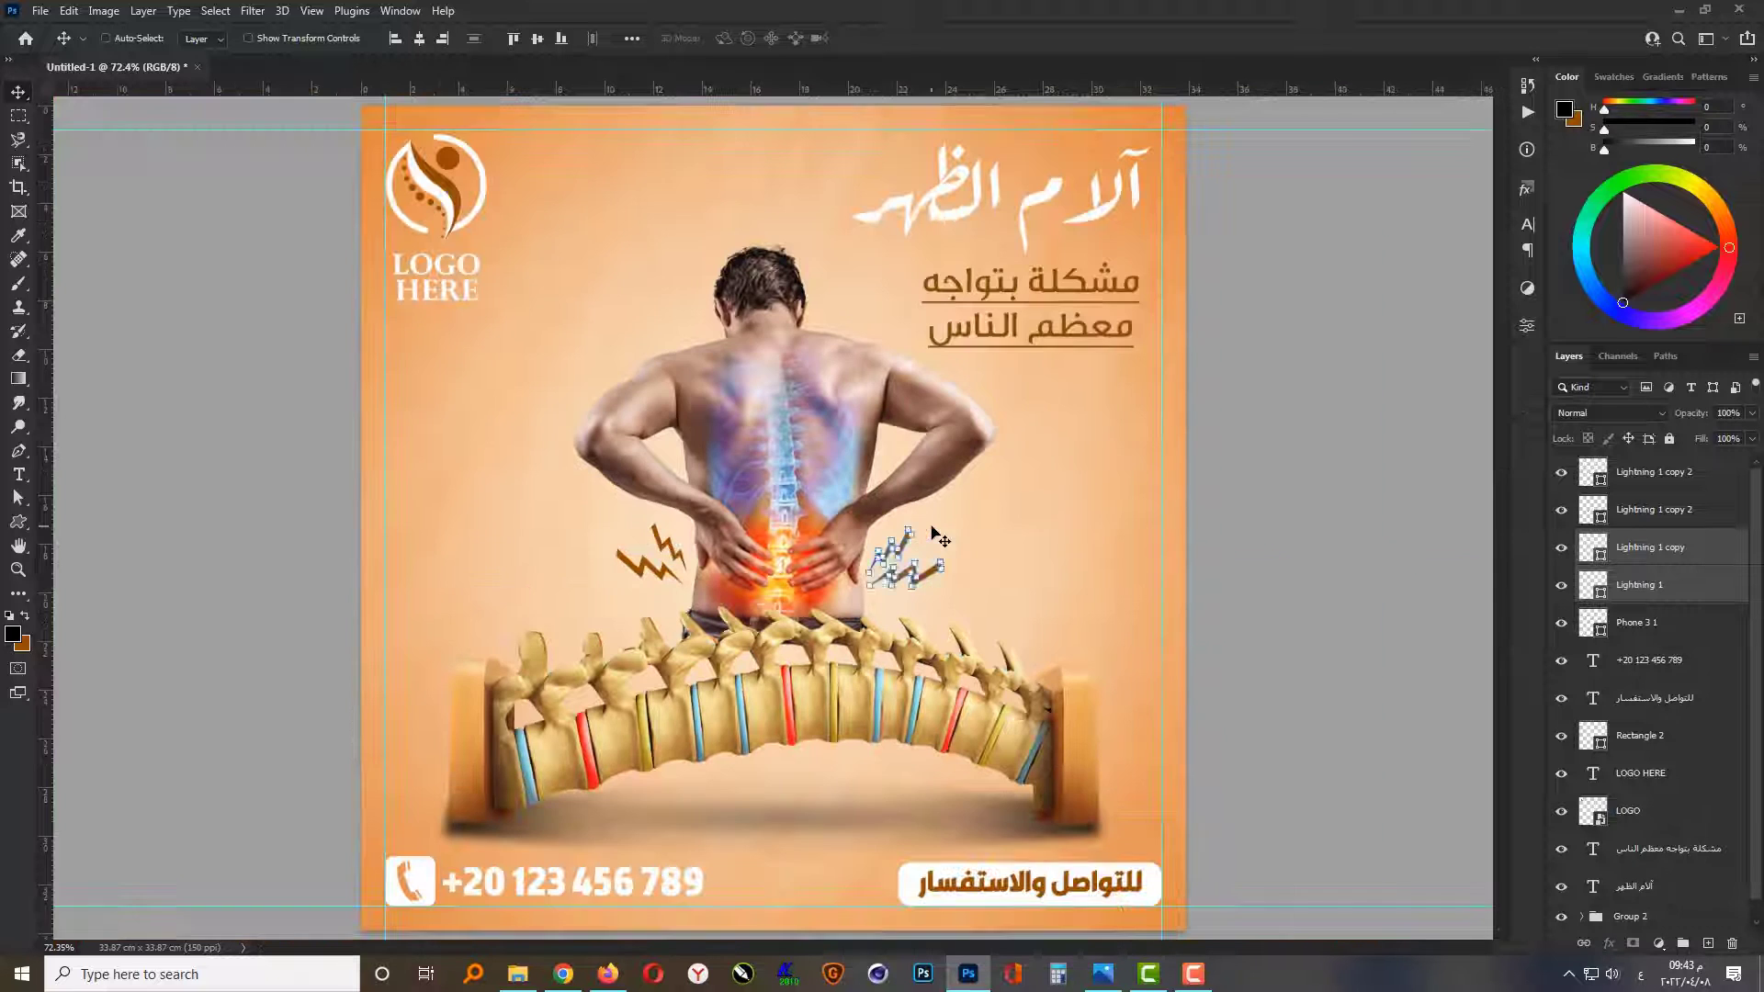
{"action": "left_click", "coordinate": [1254, 618], "text": "ctrl"}
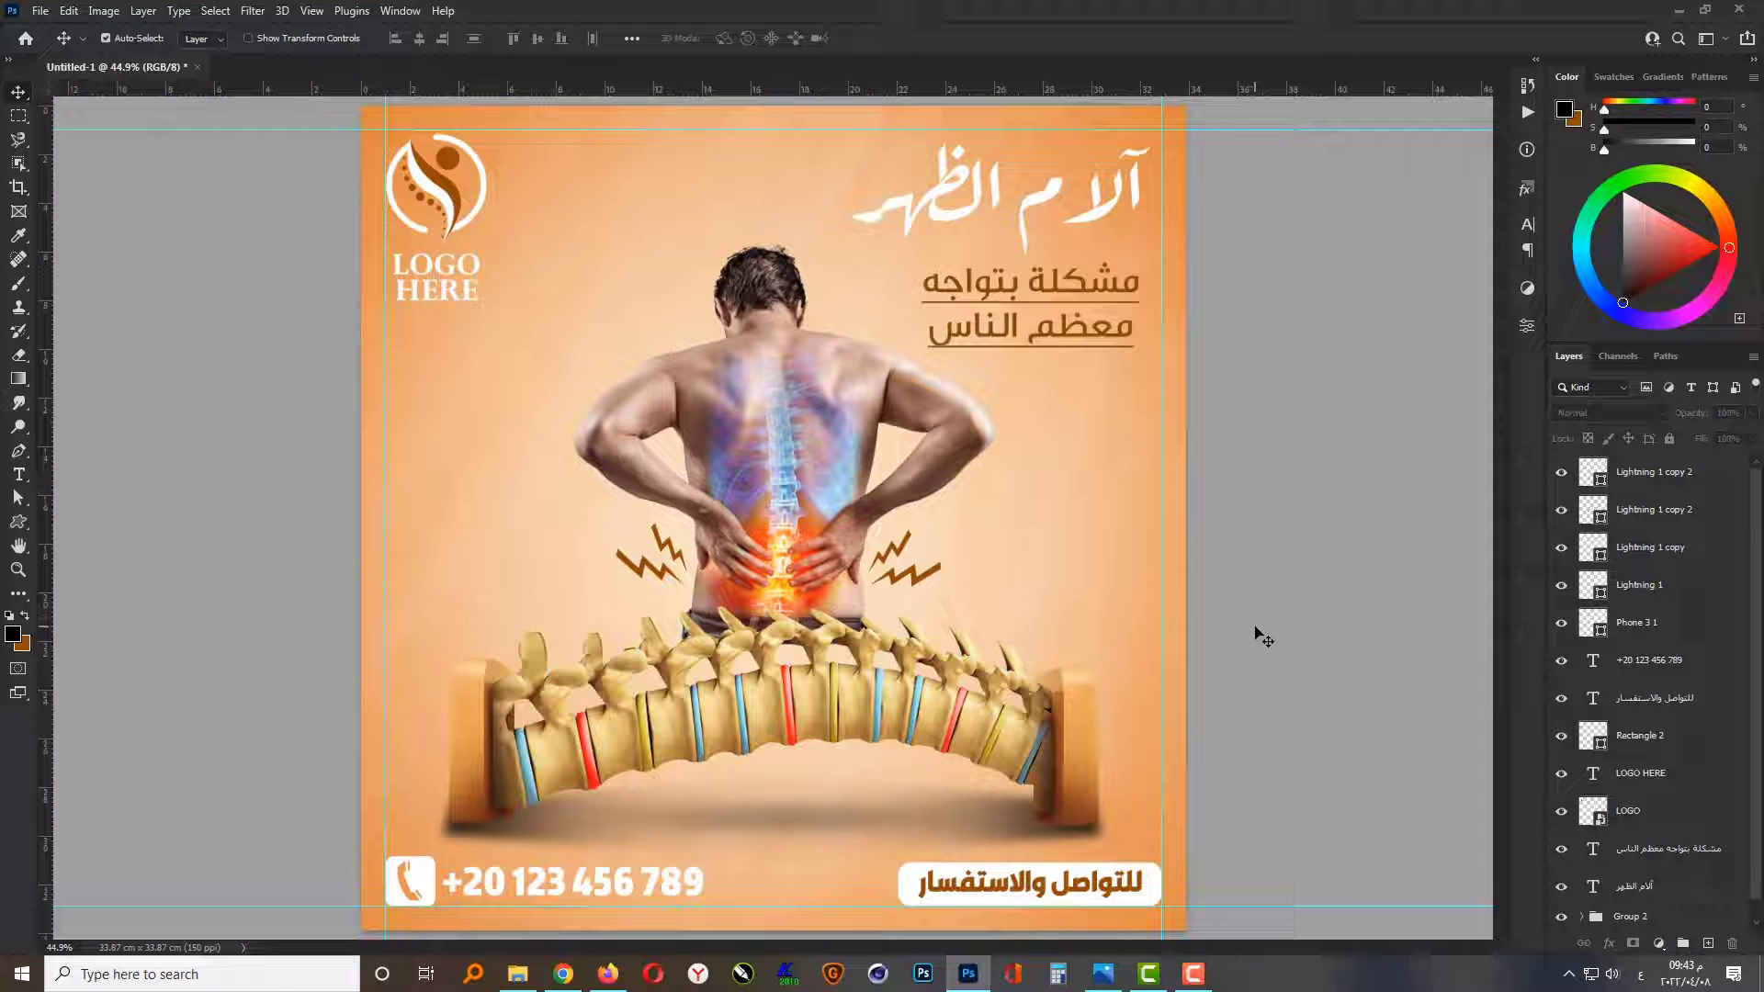
Step: Draw the looped curly arrow custom shape about 244 × 111 px in the empty area left of the man
{"action": "left_click", "coordinate": [19, 520]}
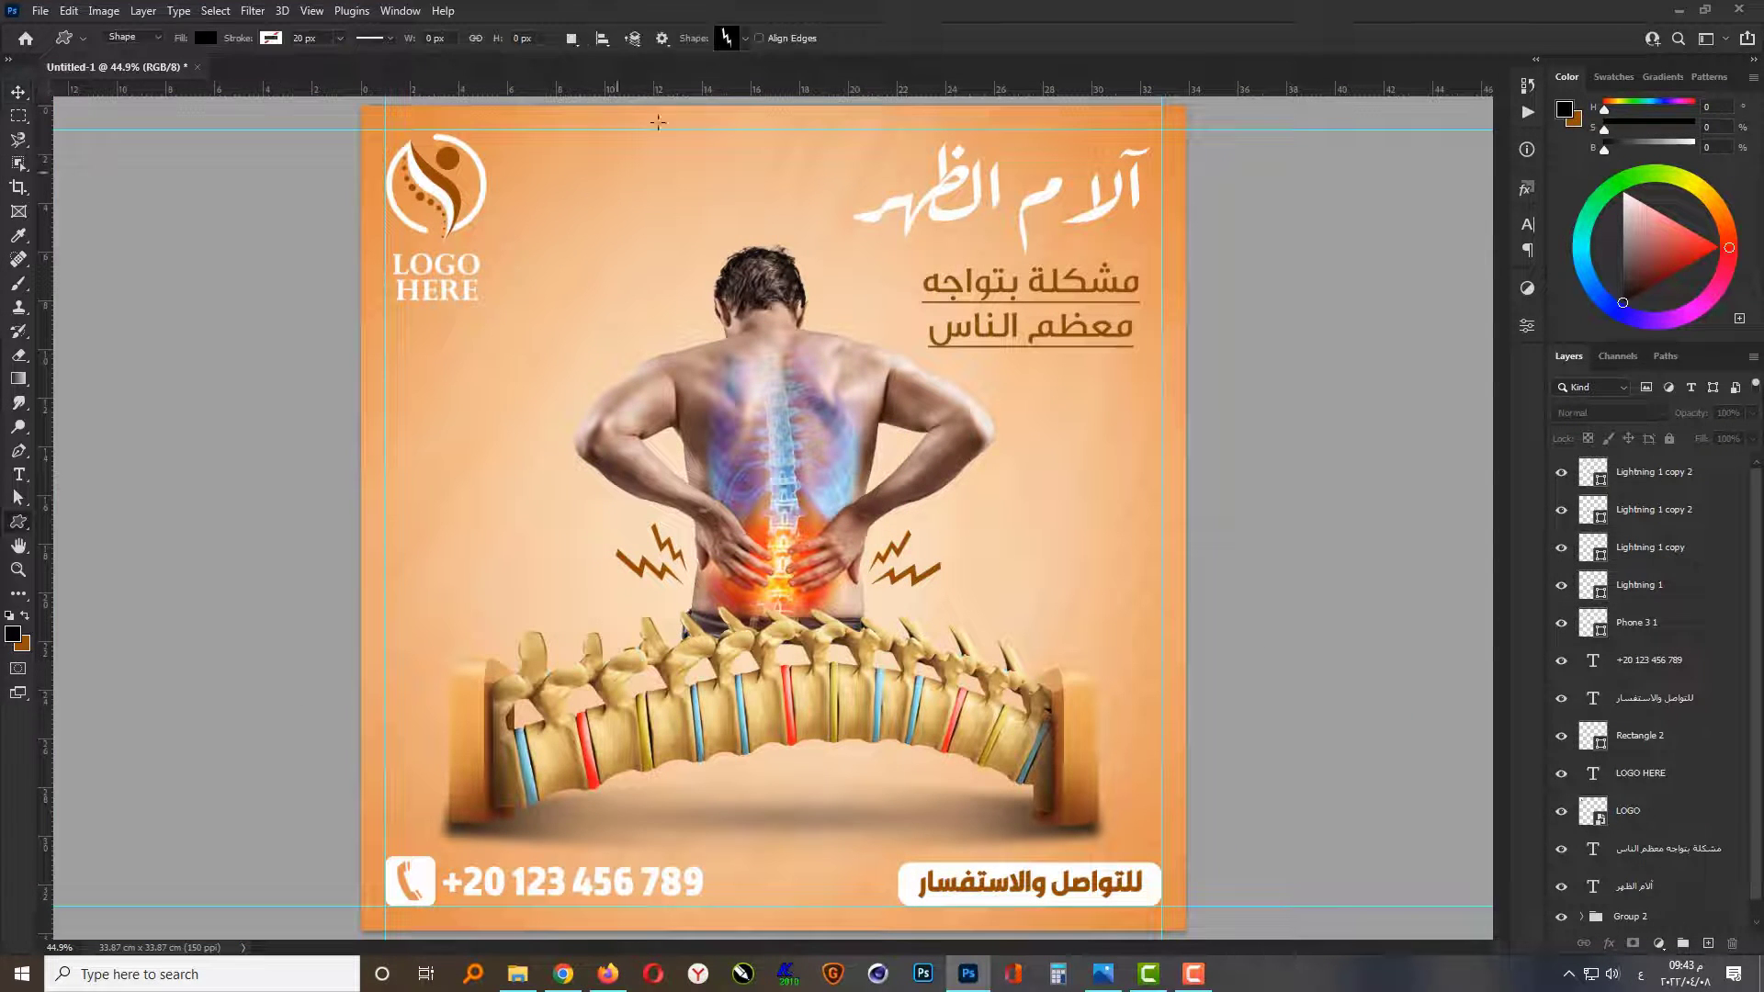
{"action": "left_click", "coordinate": [735, 38]}
{"action": "left_click_drag", "start_coordinate": [1104, 86], "coordinate": [1114, 824]}
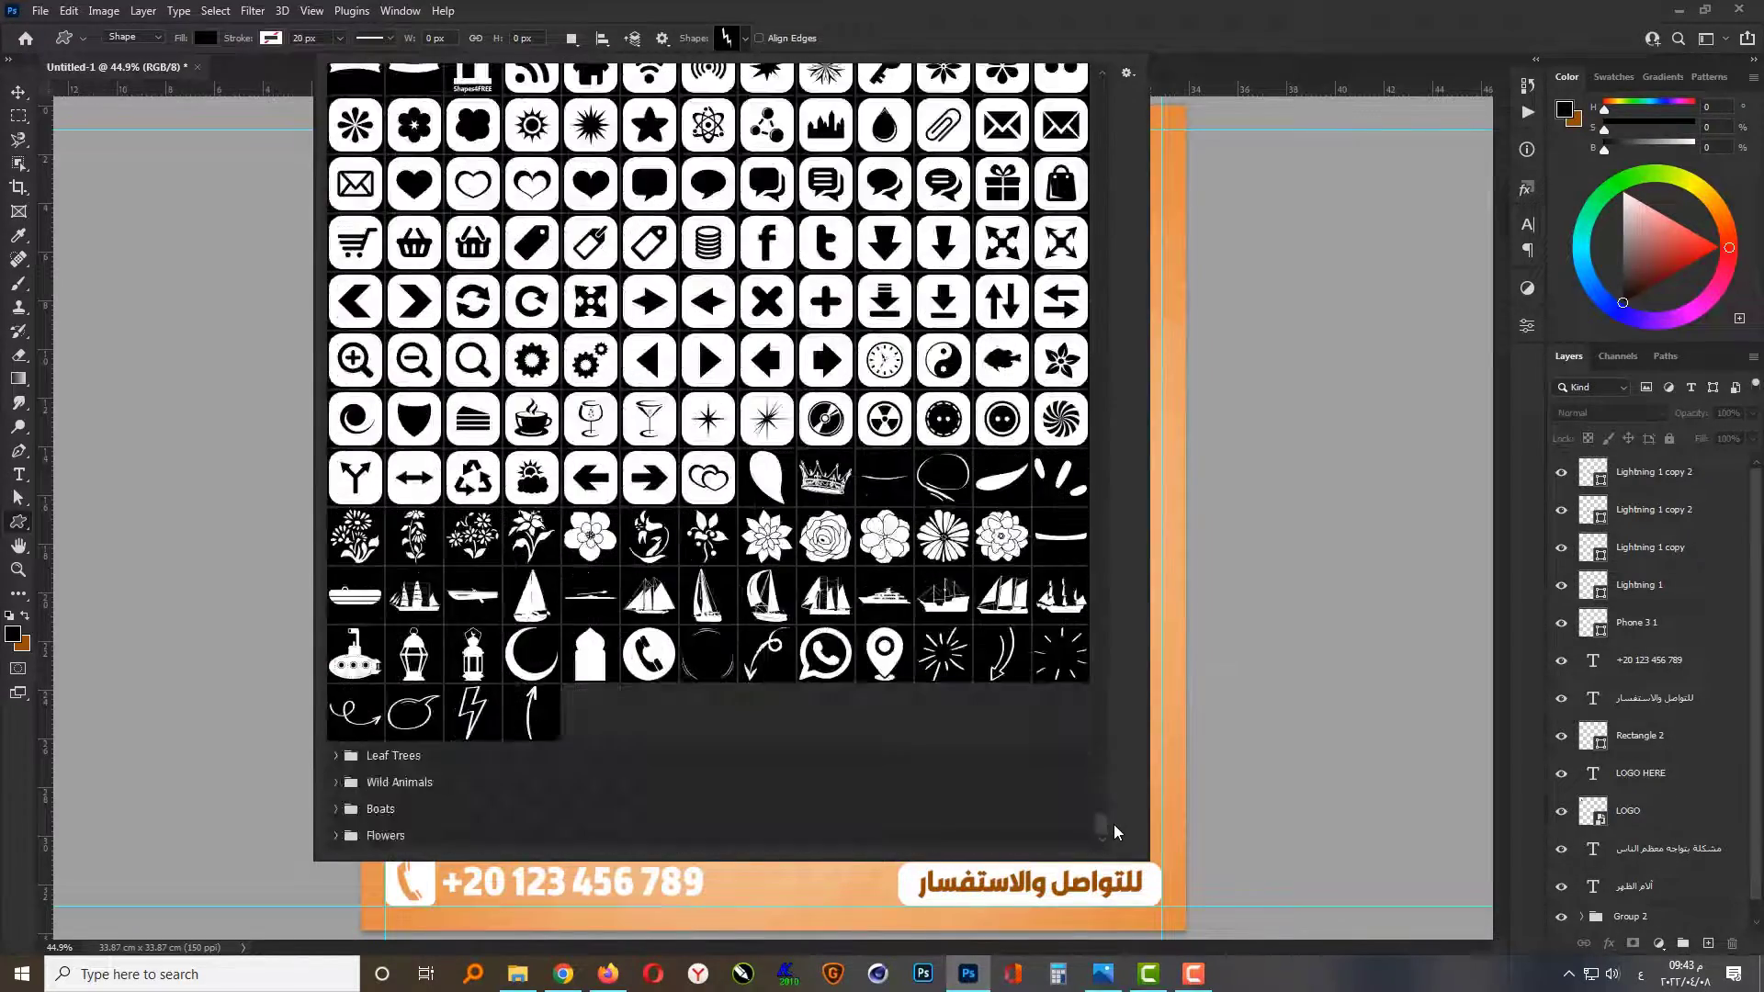
{"action": "left_click", "coordinate": [353, 712]}
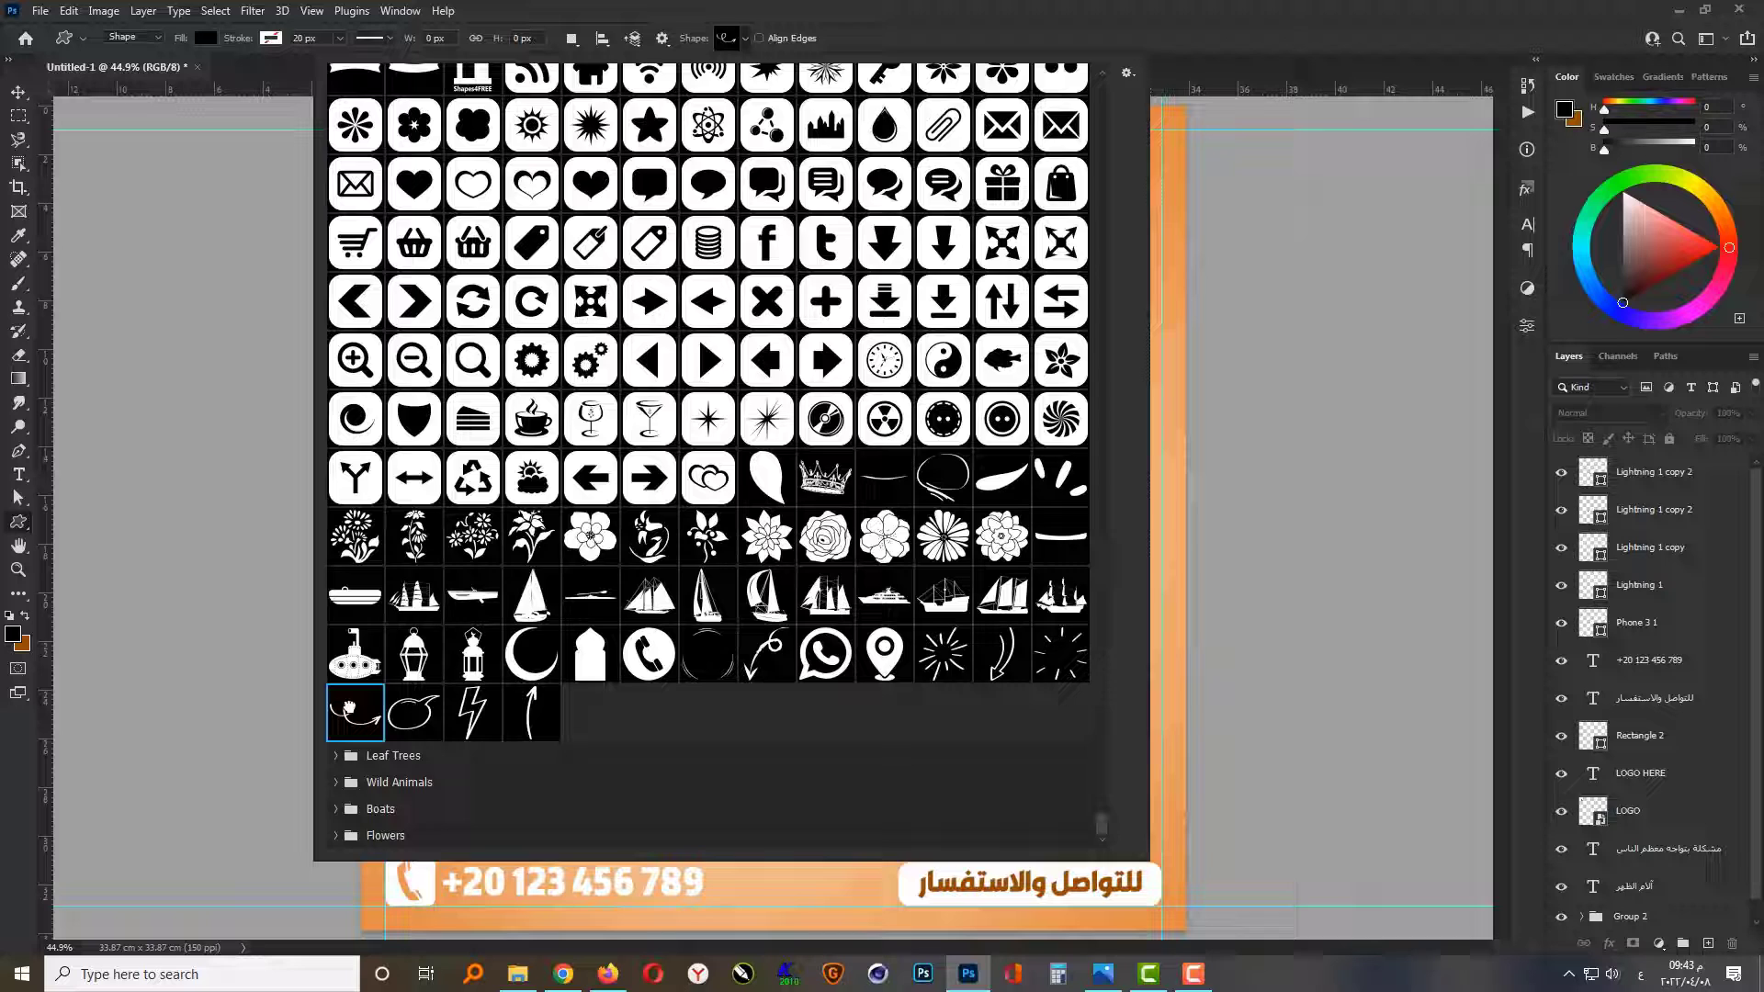
{"action": "left_click", "coordinate": [11, 103]}
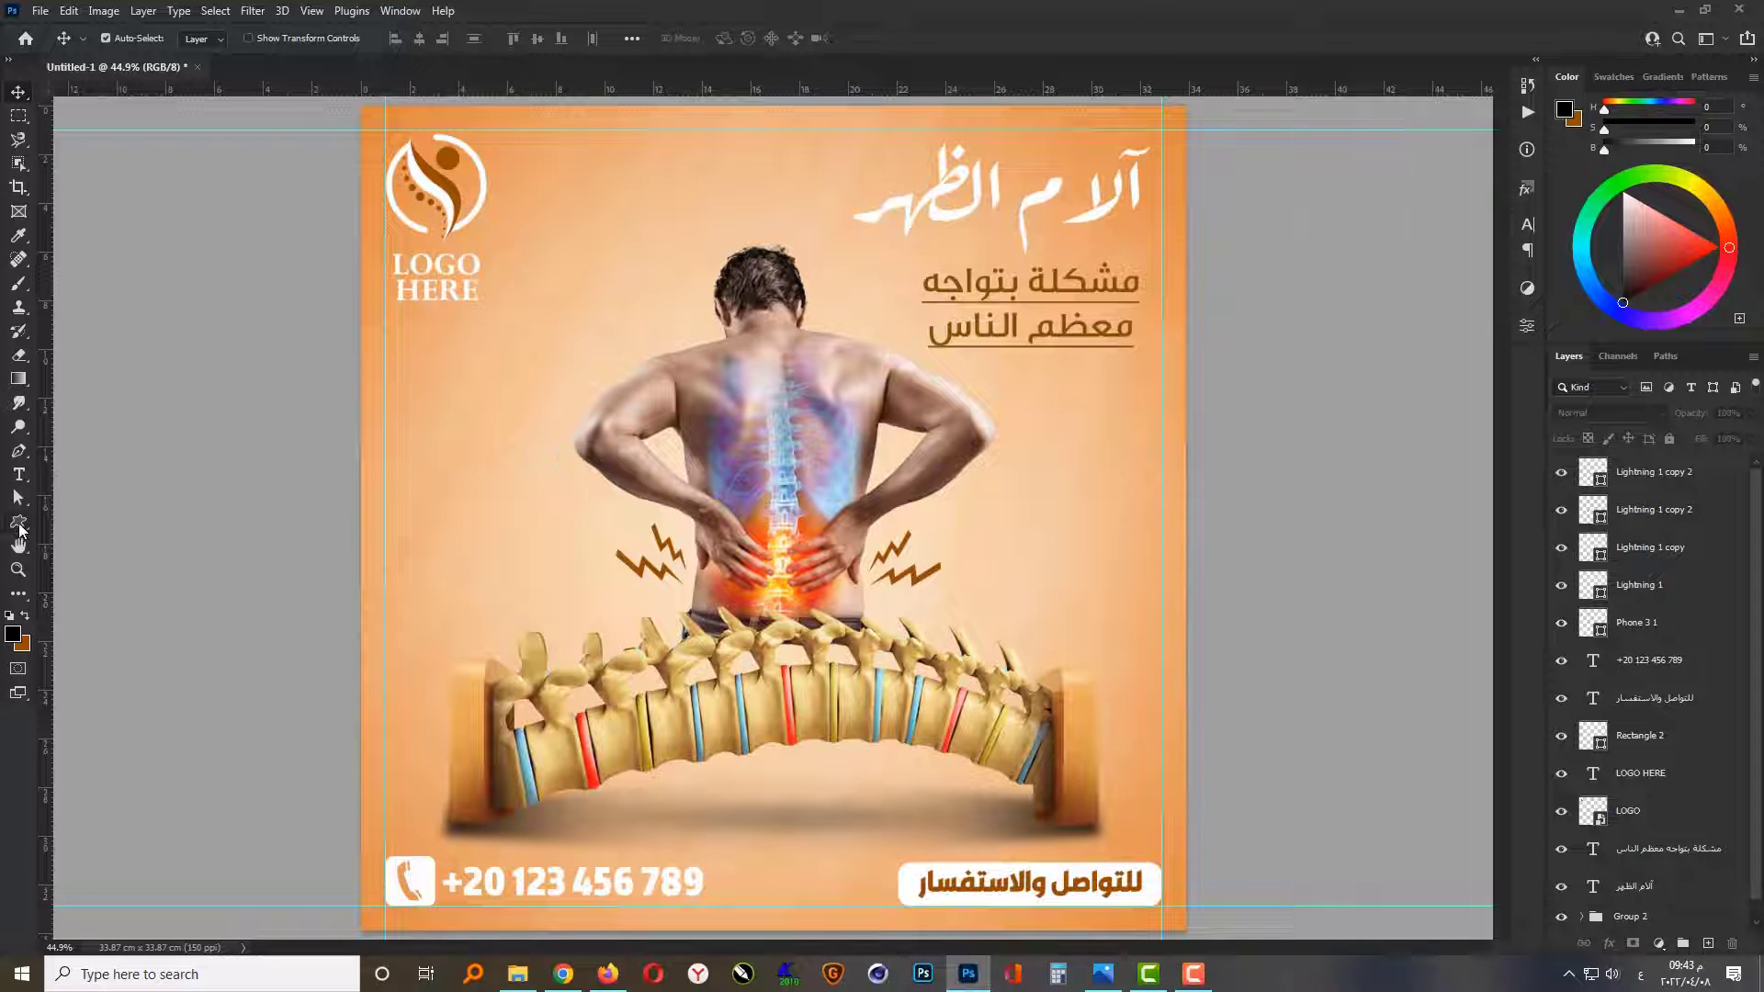
{"action": "left_click", "coordinate": [19, 524]}
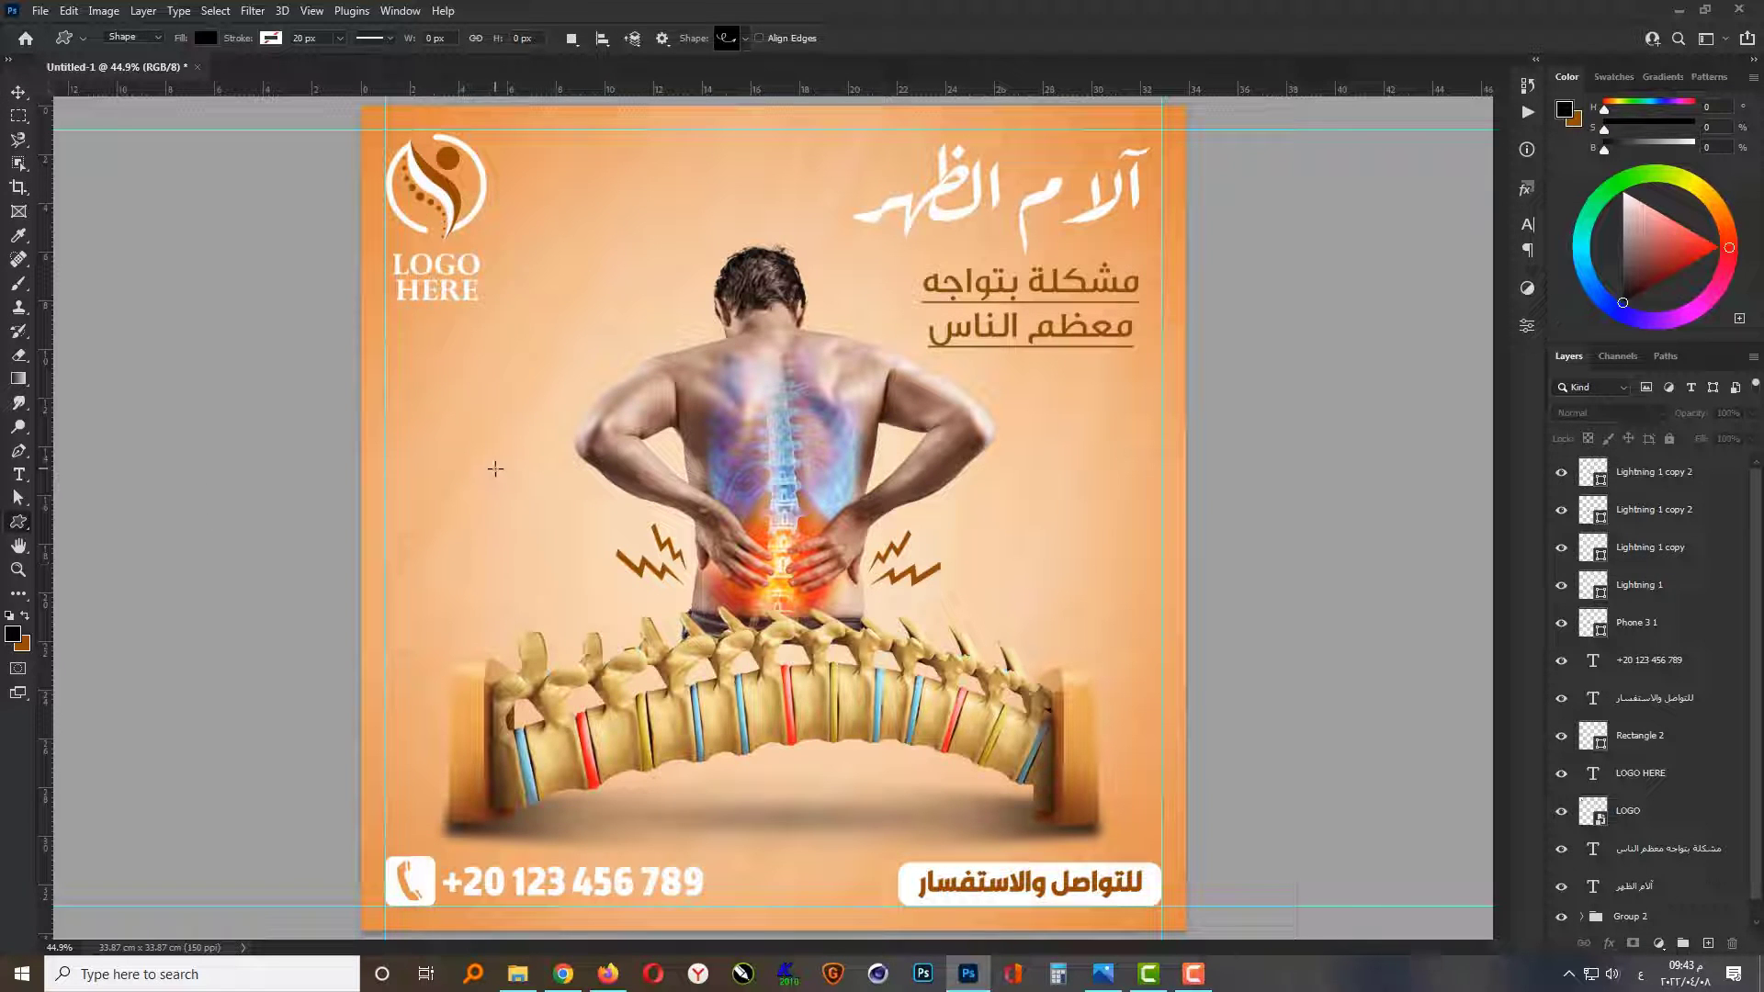
{"action": "left_click_drag", "start_coordinate": [496, 469], "coordinate": [395, 514]}
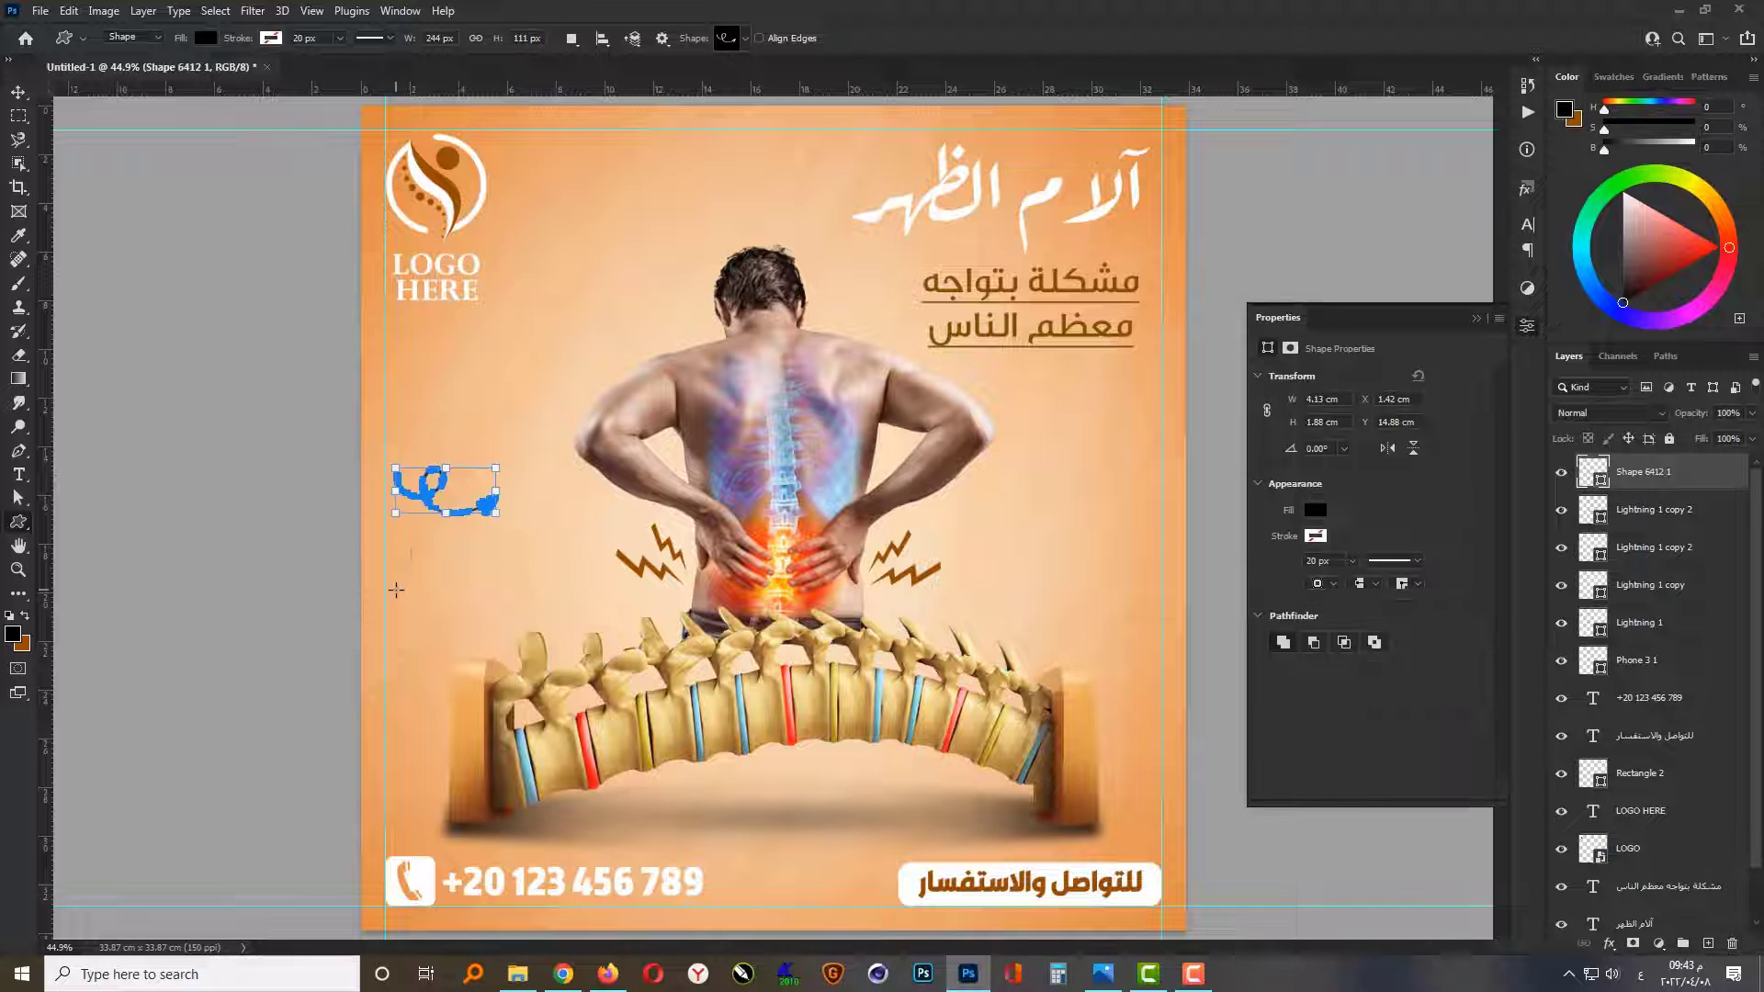
{"action": "left_click", "coordinate": [1457, 317]}
{"action": "key", "text": "v"}
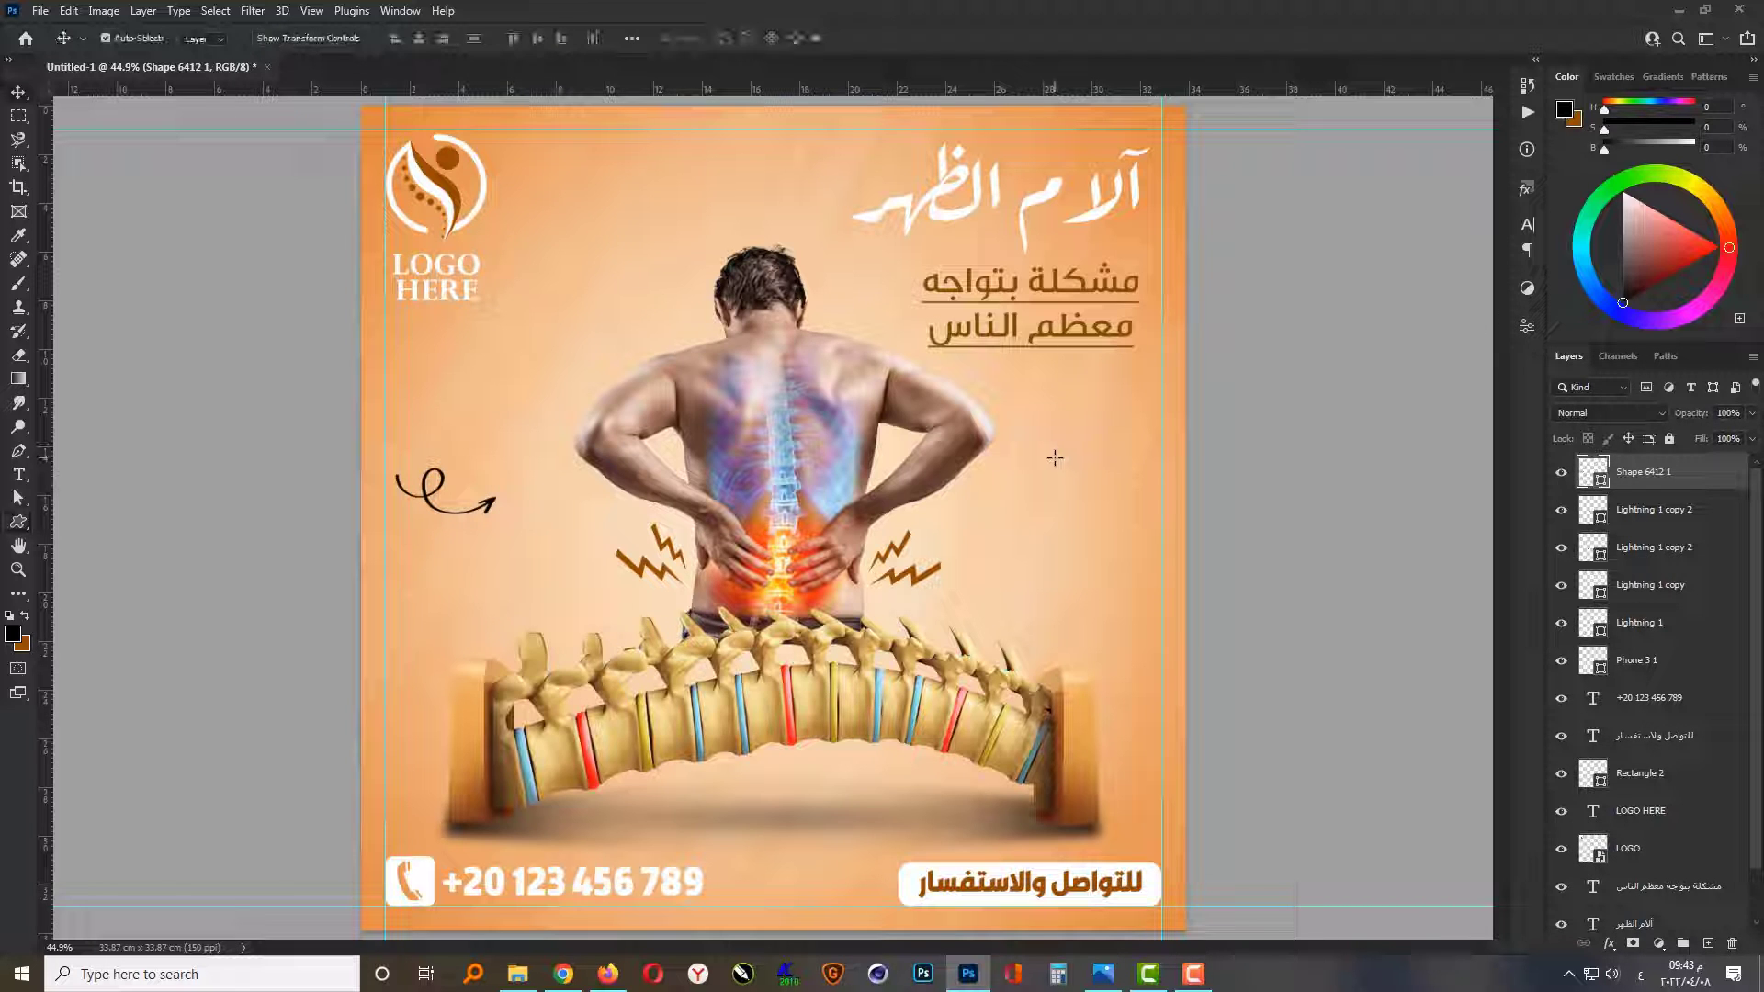
Step: Flip the curly arrow, scale it to about 217%, rotate it to about 117°, and place it pointing down beside the spine's left end
{"action": "key", "text": "ctrl+t"}
{"action": "right_click", "coordinate": [480, 500]}
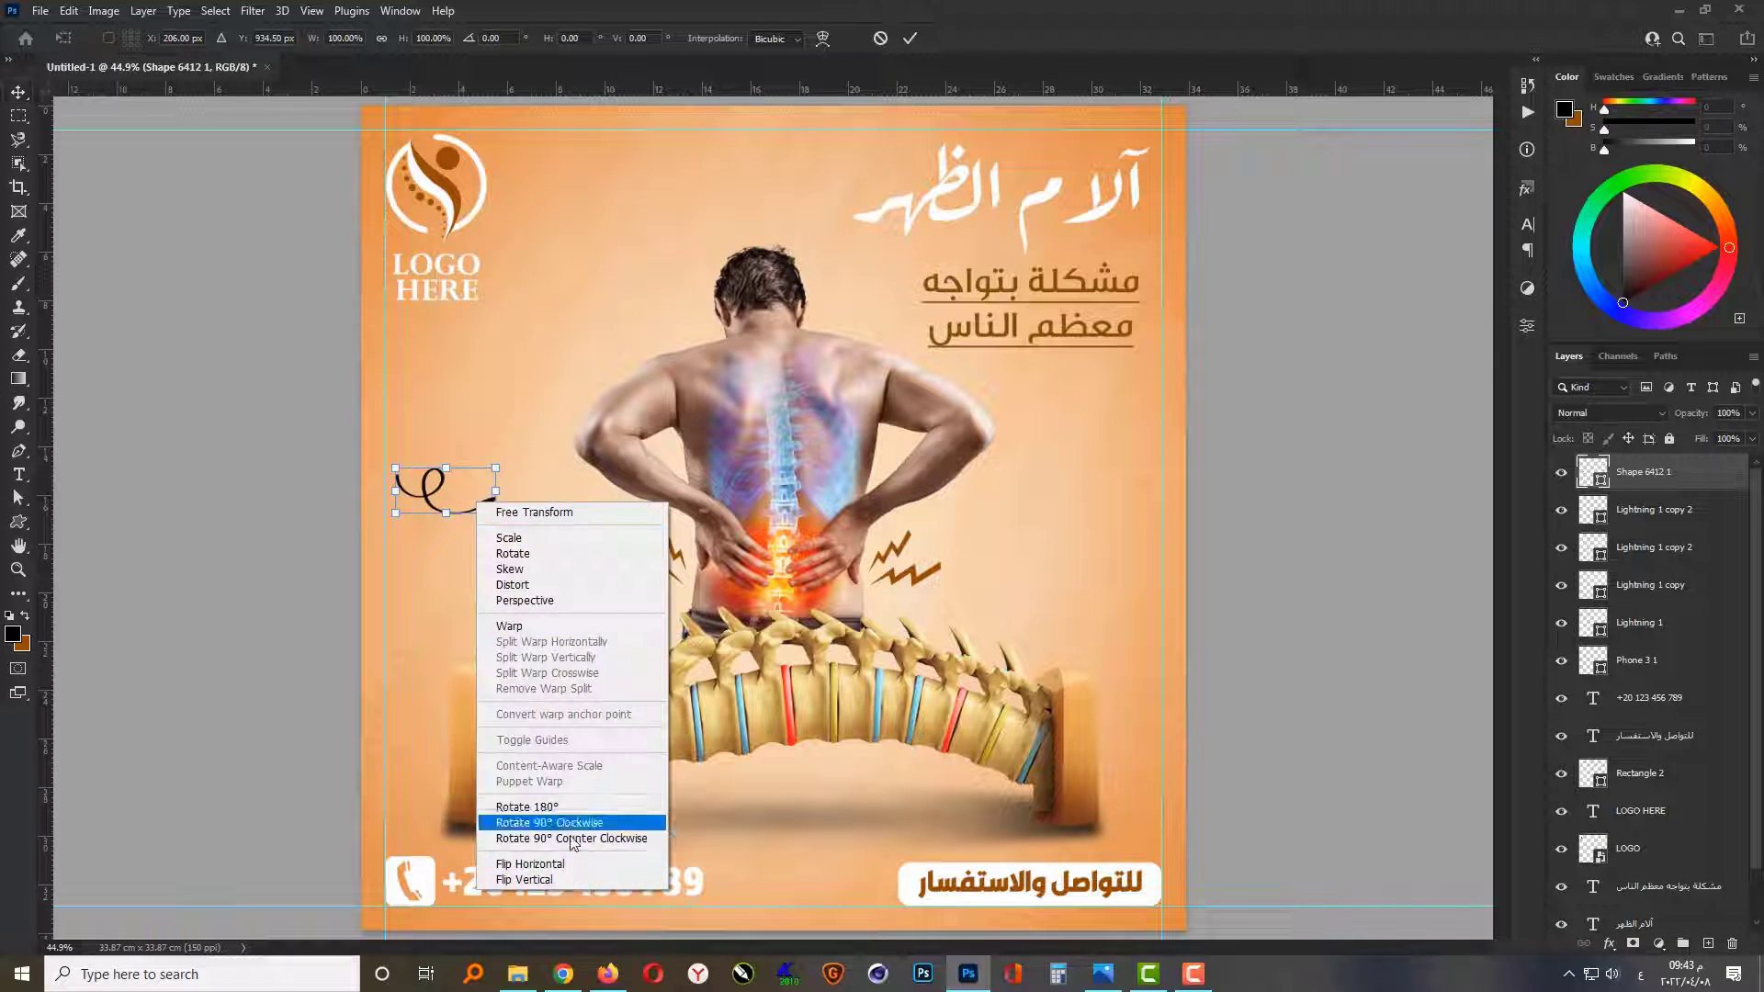
{"action": "left_click", "coordinate": [564, 867]}
{"action": "right_click", "coordinate": [471, 497]}
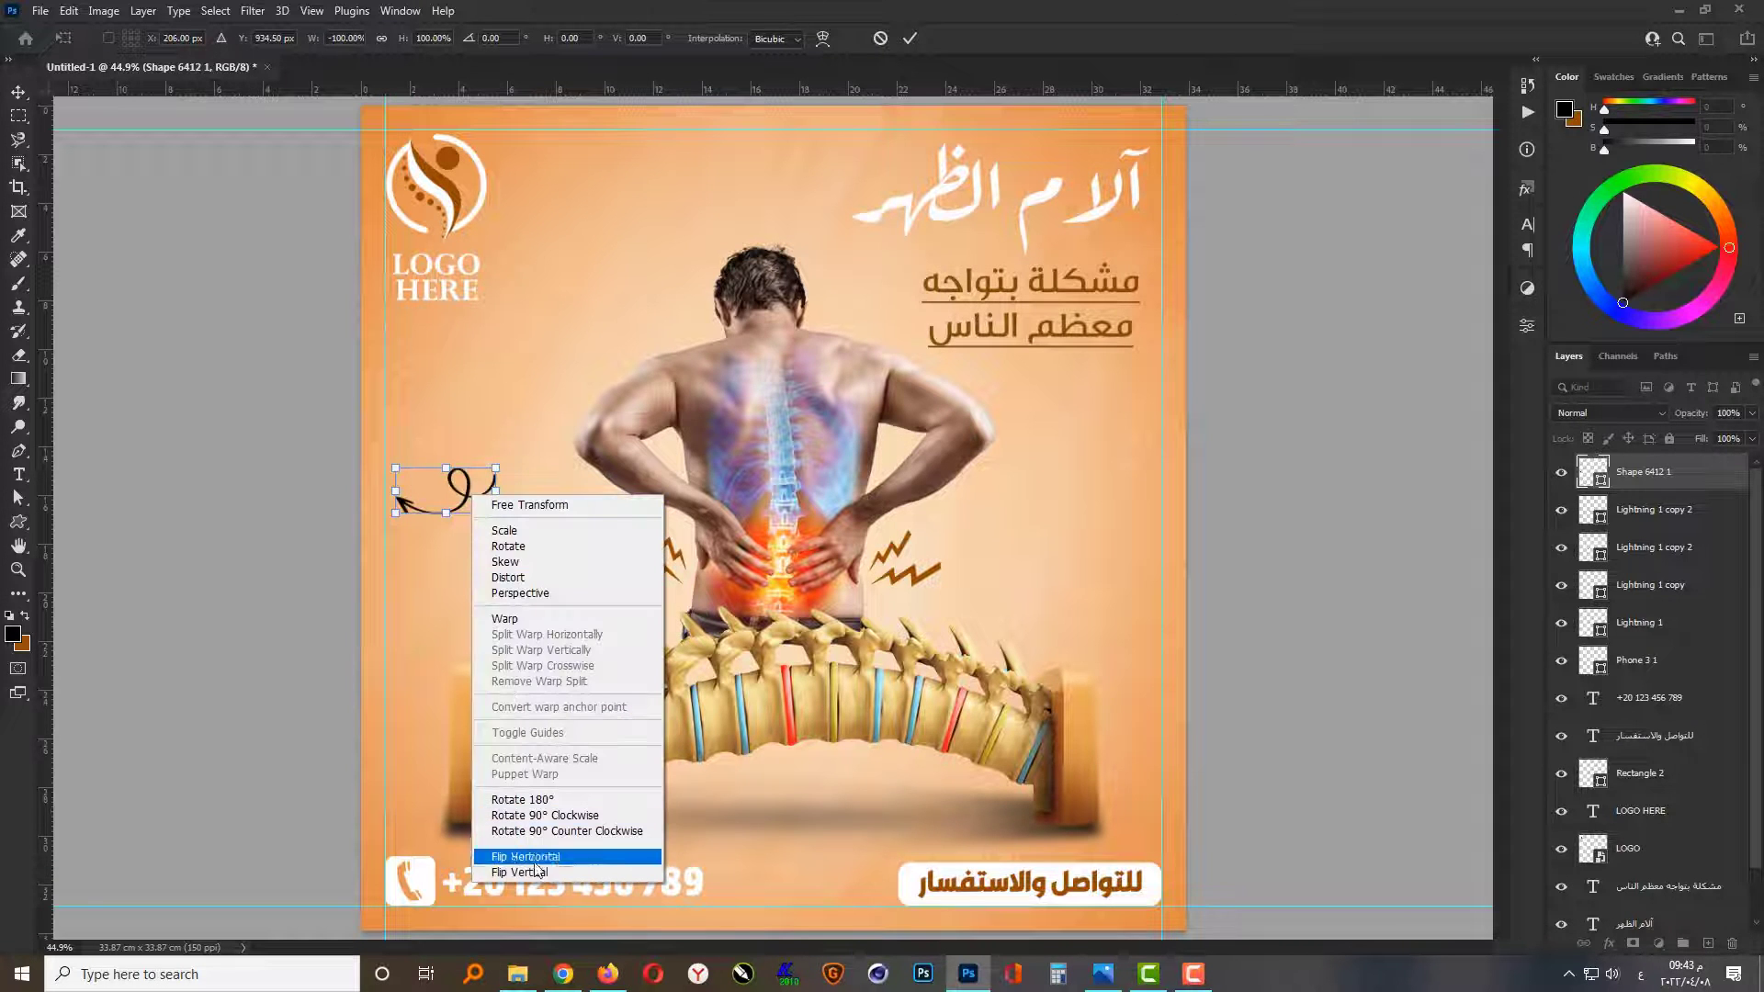
{"action": "left_click", "coordinate": [551, 882]}
{"action": "left_click_drag", "start_coordinate": [504, 530], "coordinate": [542, 436]}
{"action": "left_click_drag", "start_coordinate": [464, 487], "coordinate": [497, 606]}
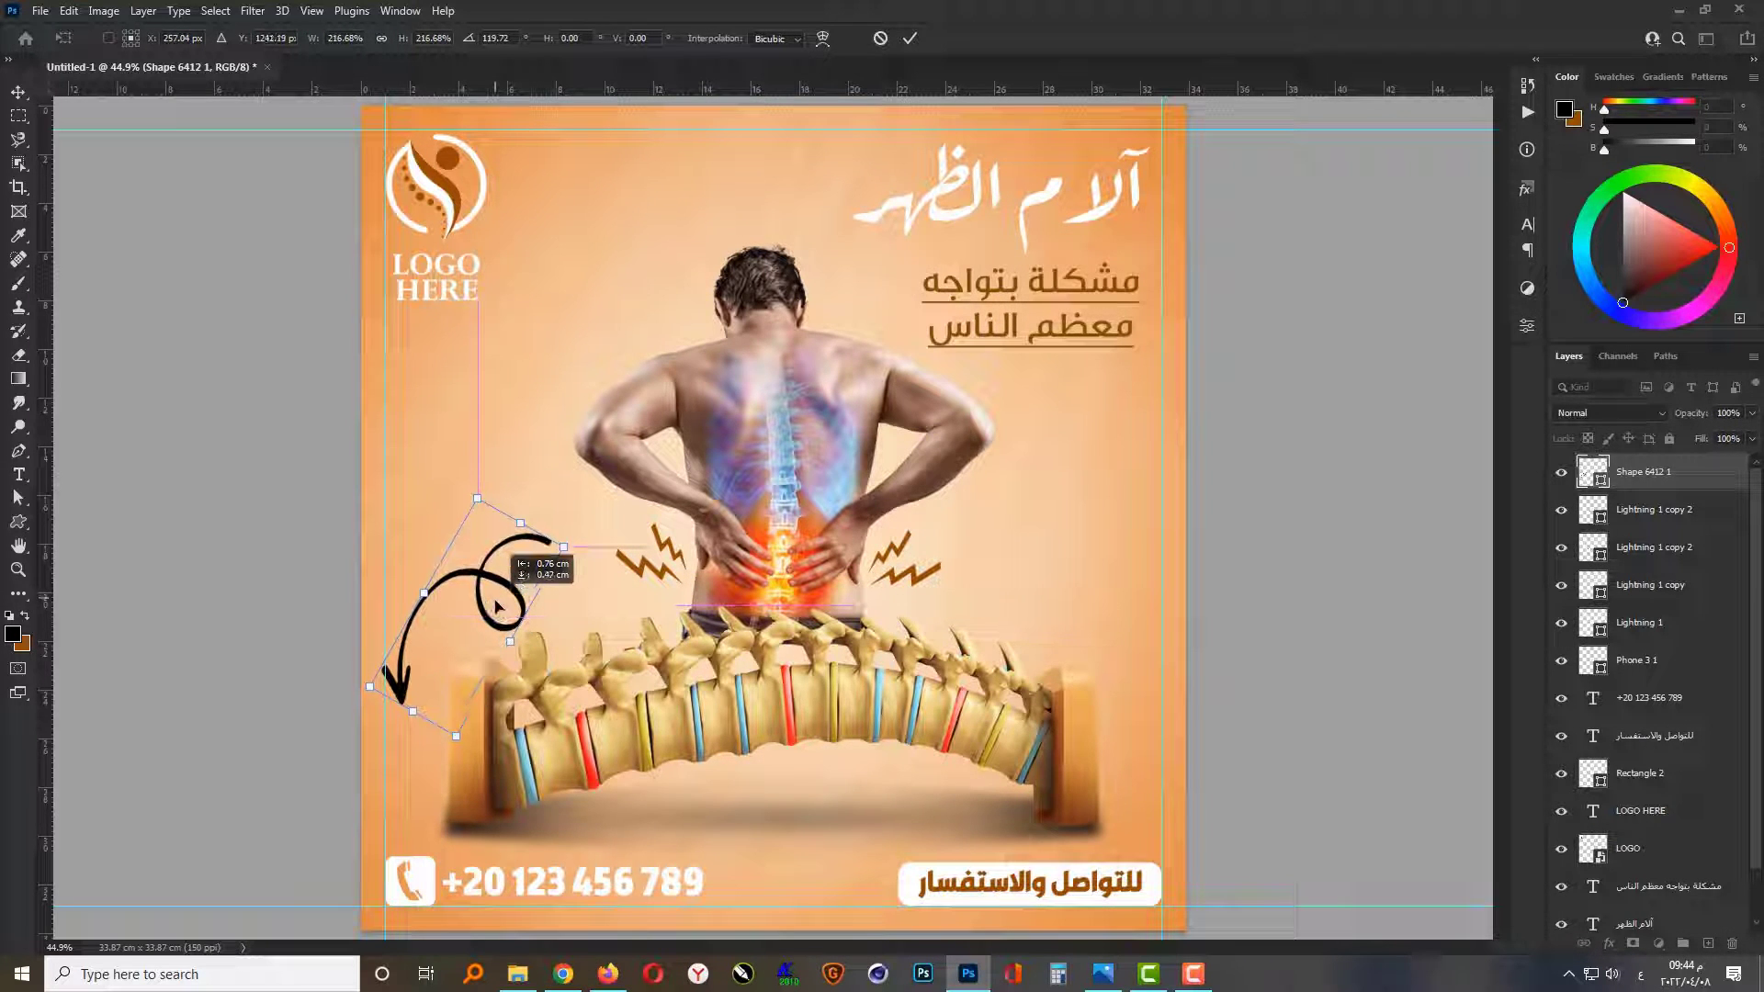
{"action": "key", "text": "Right"}
{"action": "key", "text": "Right"}
{"action": "key", "text": "Right"}
{"action": "key", "text": "Right"}
{"action": "key", "text": "Right"}
{"action": "key", "text": "Right"}
{"action": "key", "text": "Right"}
{"action": "key", "text": "Right"}
{"action": "key", "text": "Right"}
{"action": "key", "text": "Right"}
{"action": "key", "text": "Right"}
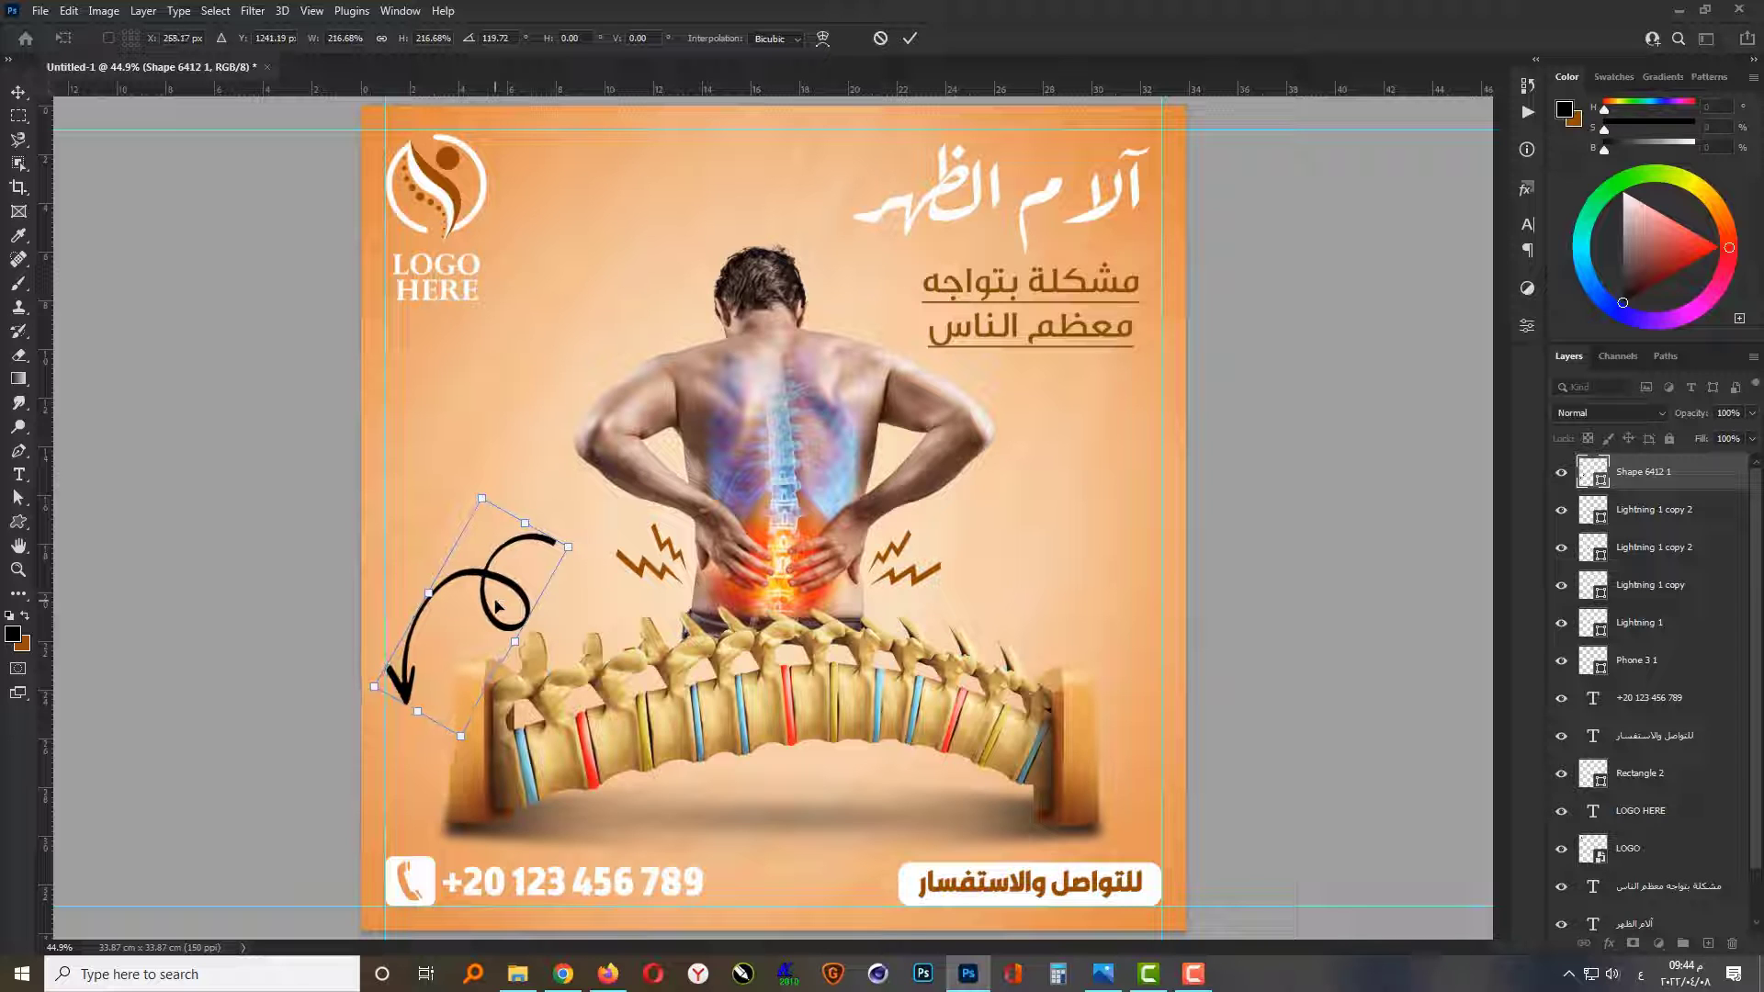
{"action": "left_click_drag", "start_coordinate": [588, 547], "coordinate": [588, 548]}
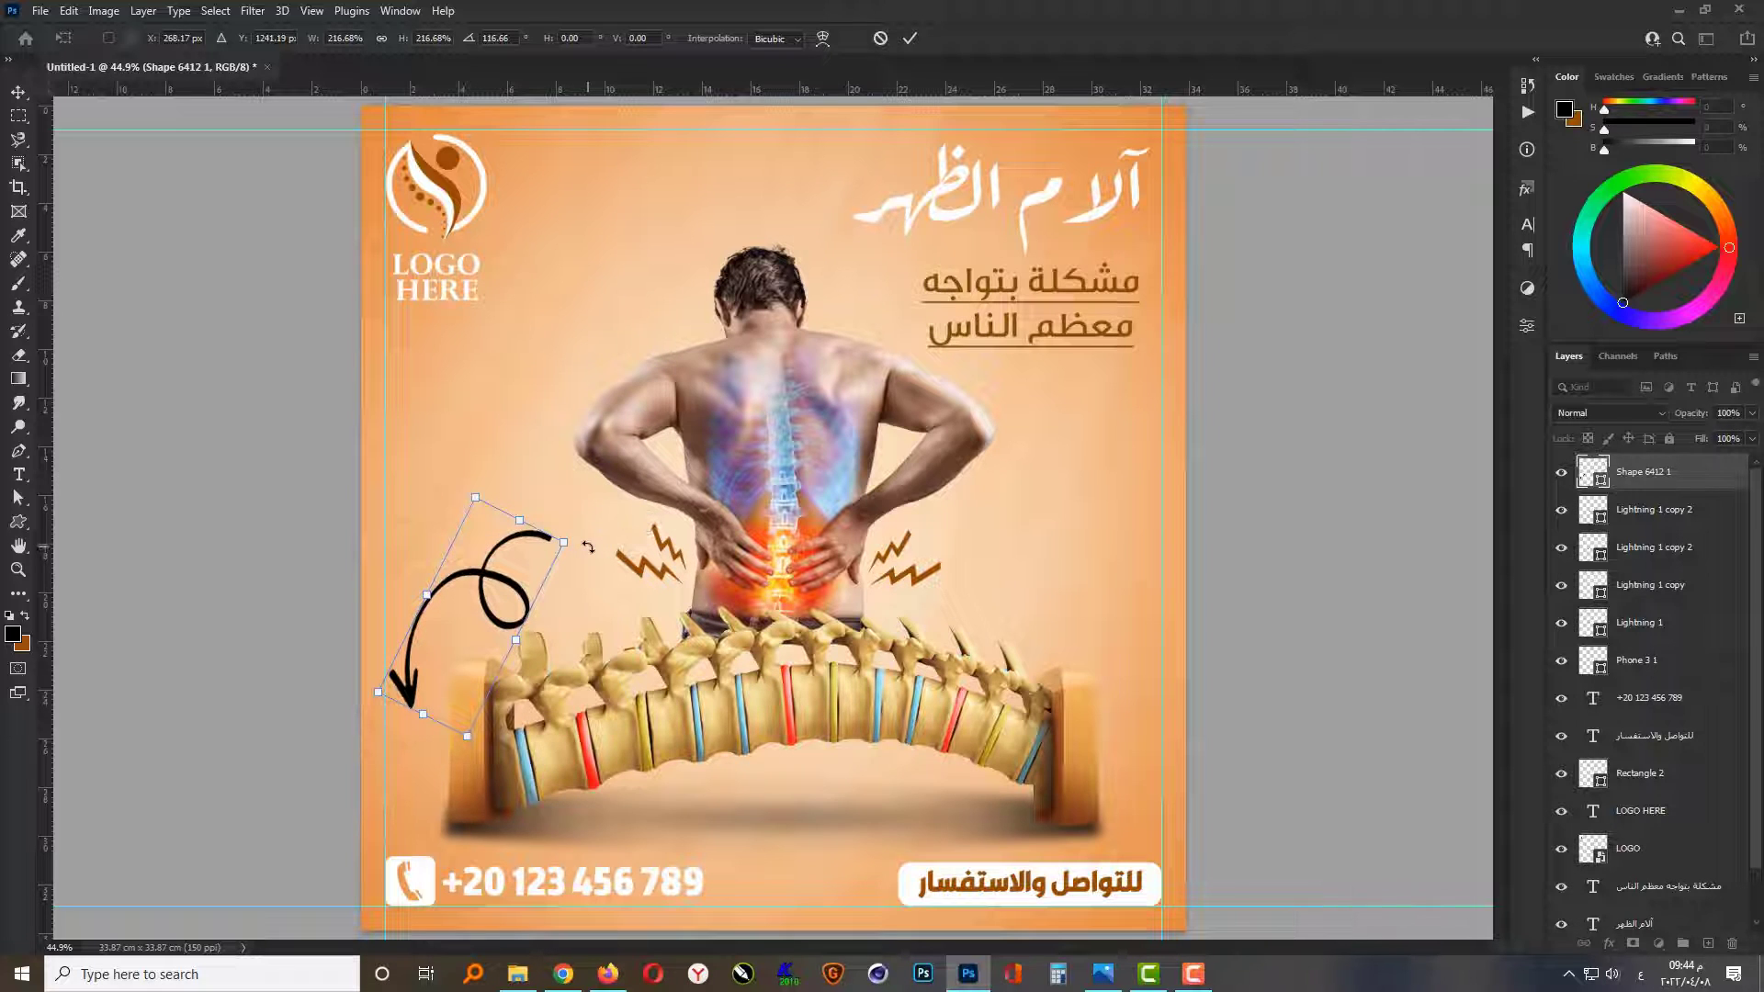
{"action": "key", "text": "Return"}
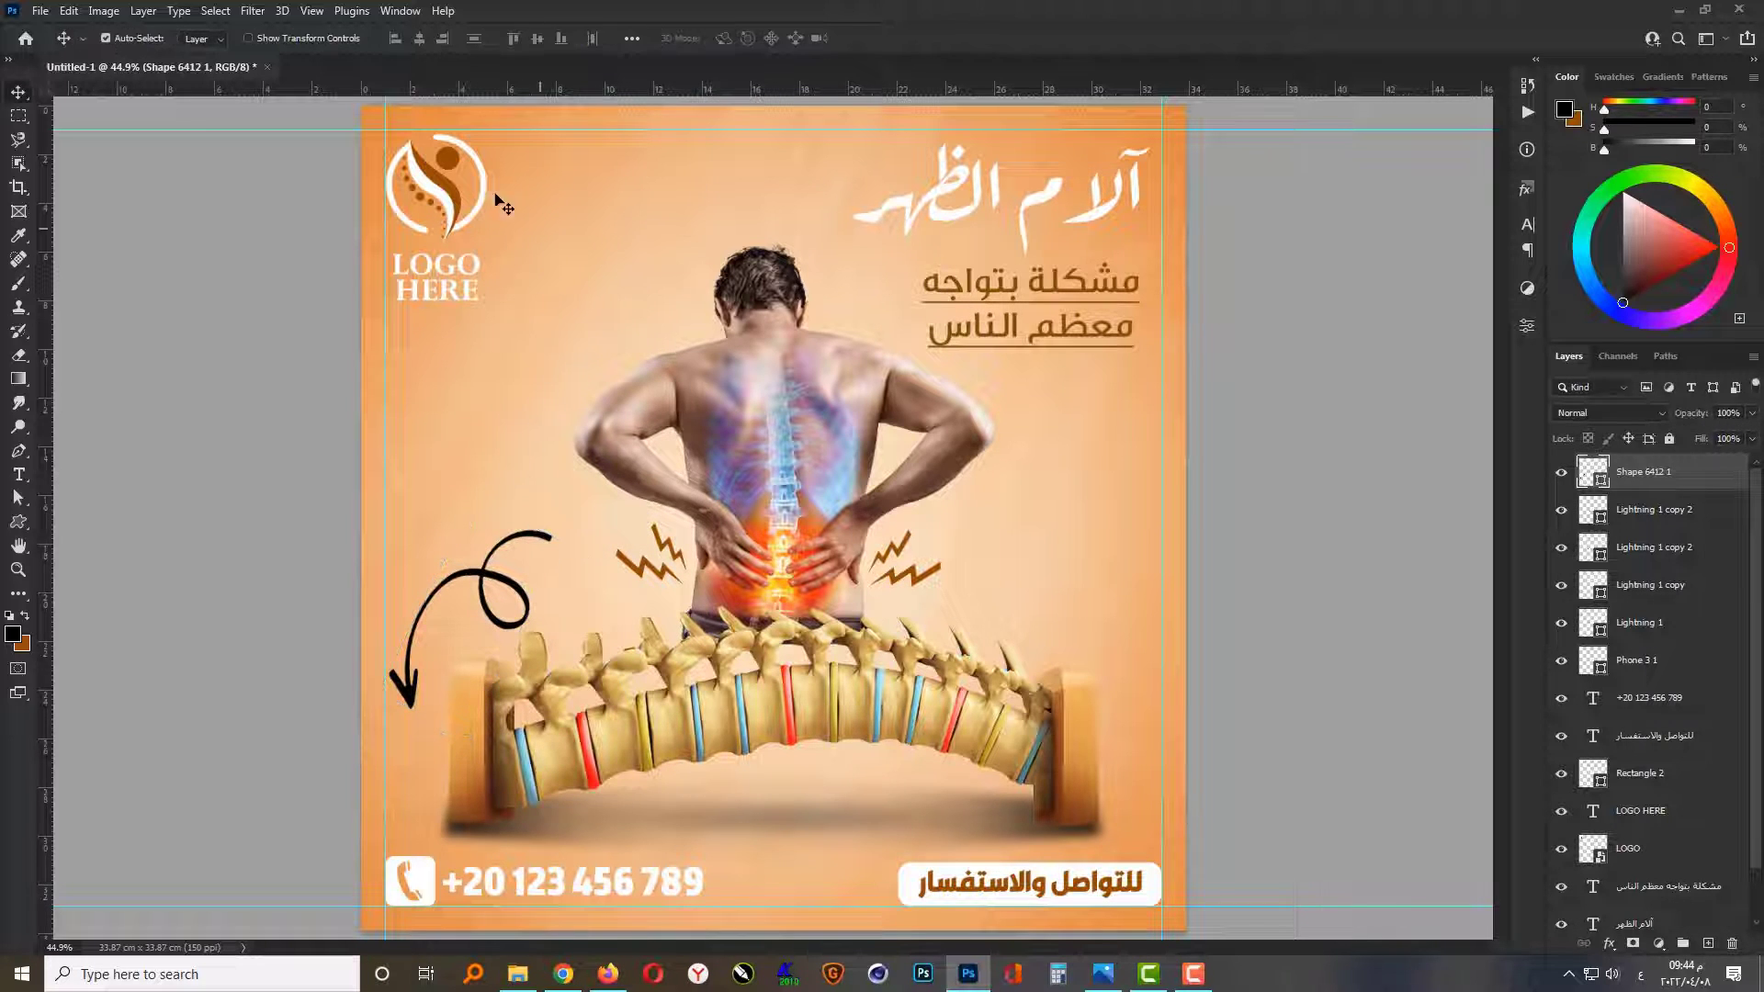
Step: Recolour the curly arrow with the brown sampled from the circle in the logo
{"action": "scroll", "coordinate": [473, 156], "scroll_direction": "up", "scroll_amount": 1}
{"action": "double_click", "coordinate": [1601, 479]}
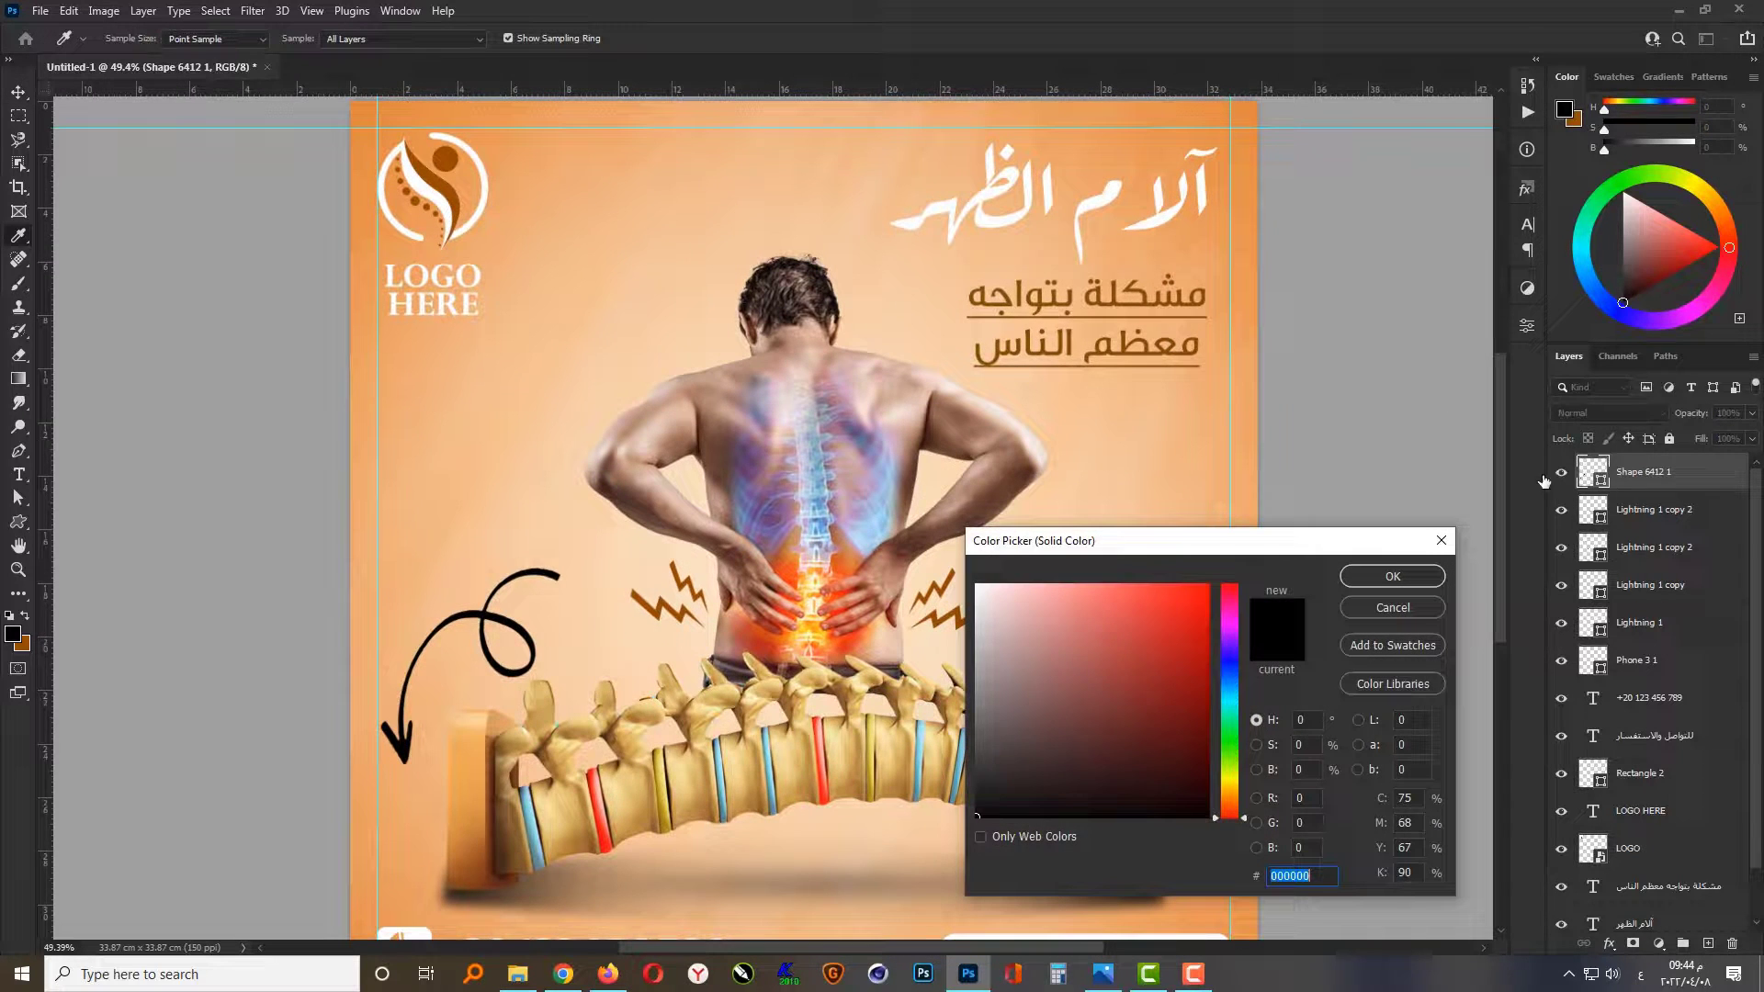
{"action": "left_click", "coordinate": [449, 167]}
{"action": "left_click", "coordinate": [1391, 576]}
{"action": "scroll", "coordinate": [882, 565], "scroll_direction": "down", "scroll_amount": 1}
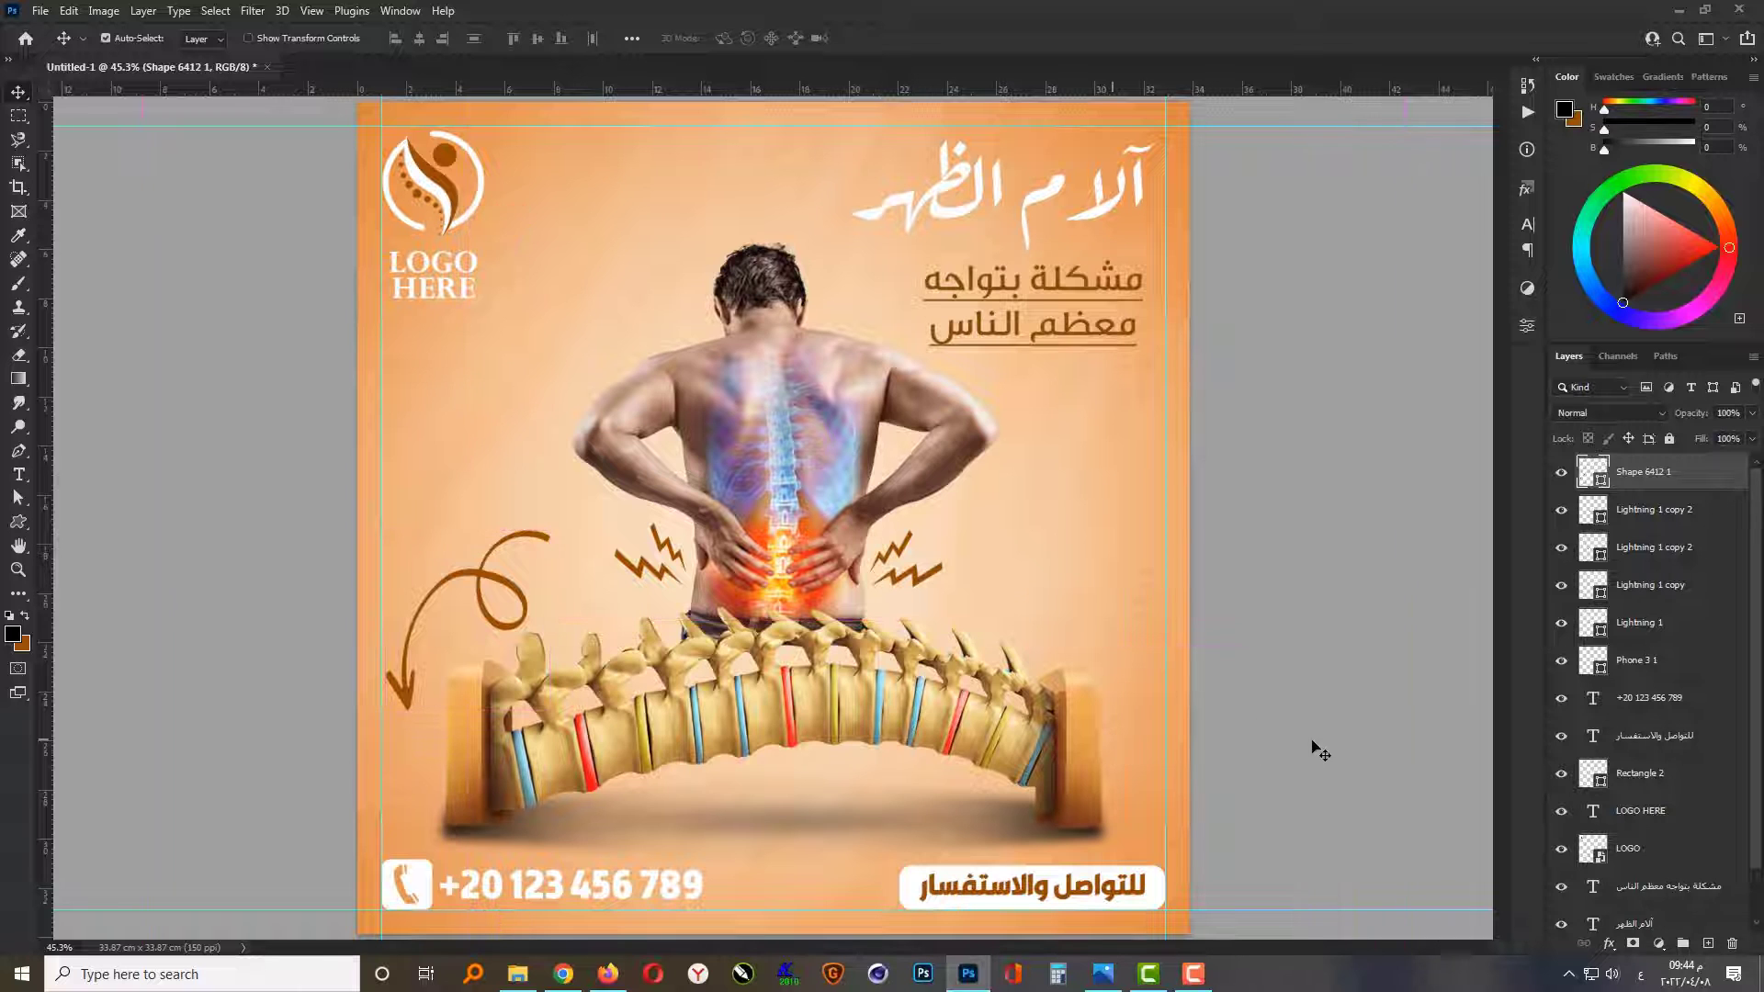
{"action": "left_click", "coordinate": [1329, 755]}
Step: Add a Drop Shadow to the white Arabic title with a distance of 23 px
{"action": "left_click", "coordinate": [1639, 922]}
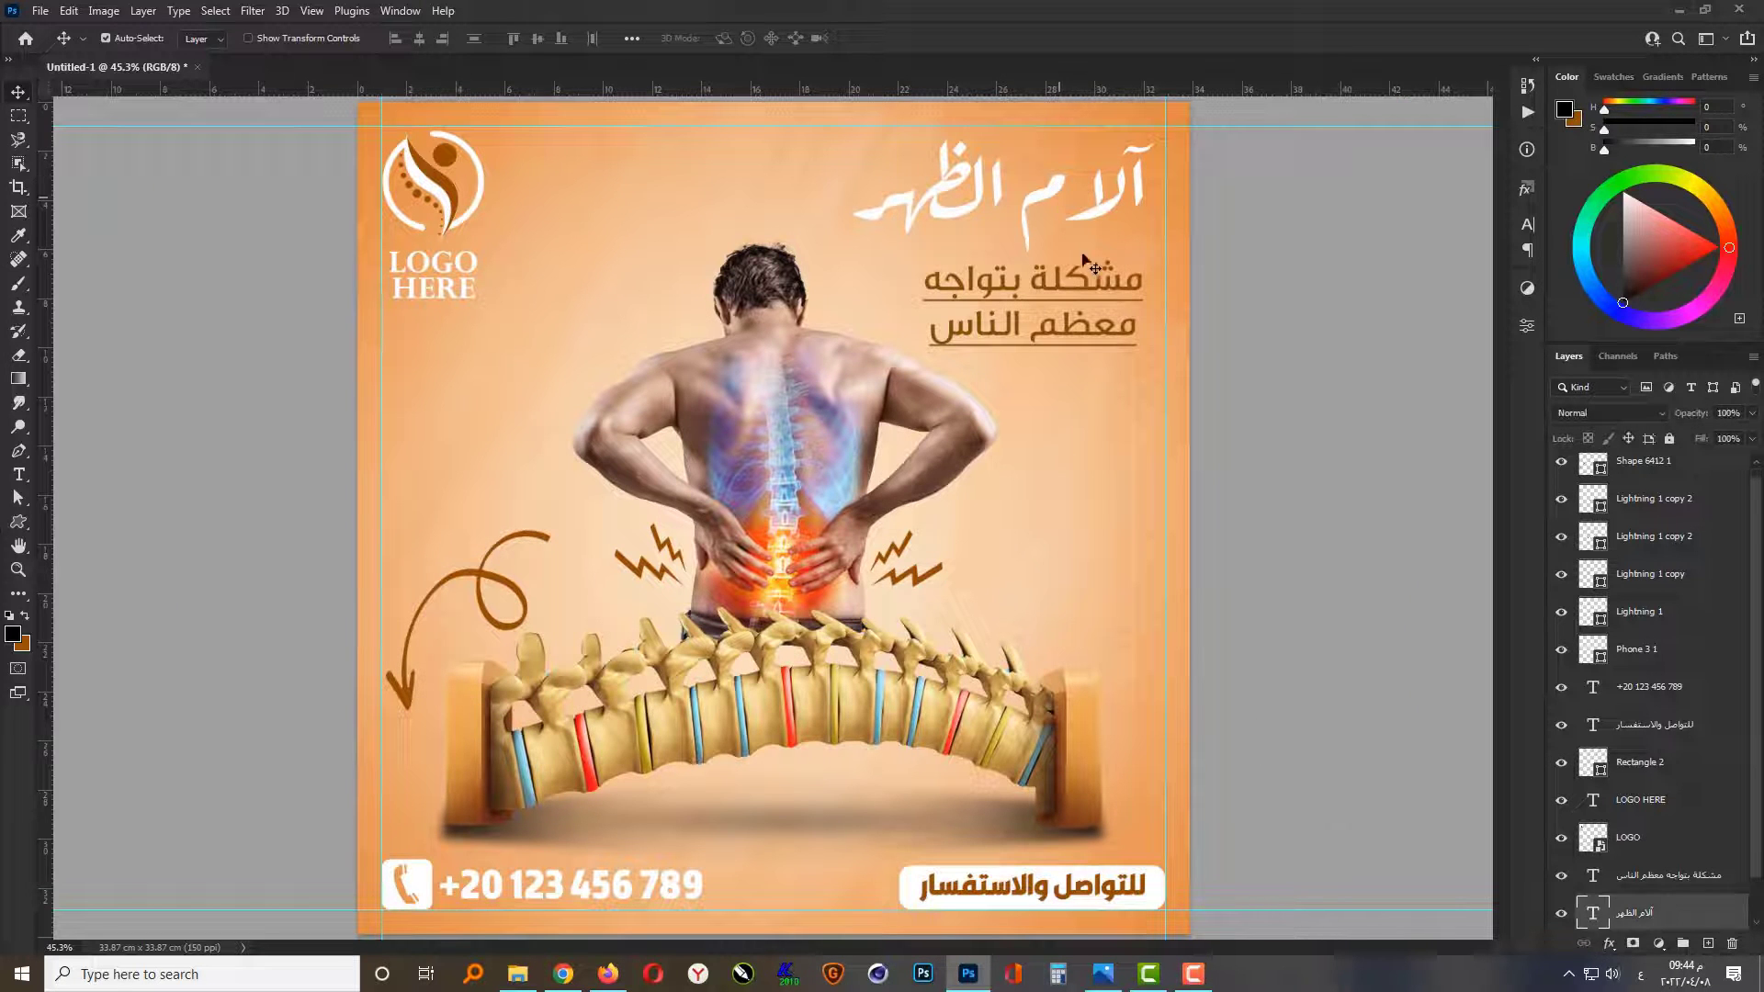
{"action": "left_click", "coordinate": [1609, 943]}
{"action": "left_click", "coordinate": [1613, 939]}
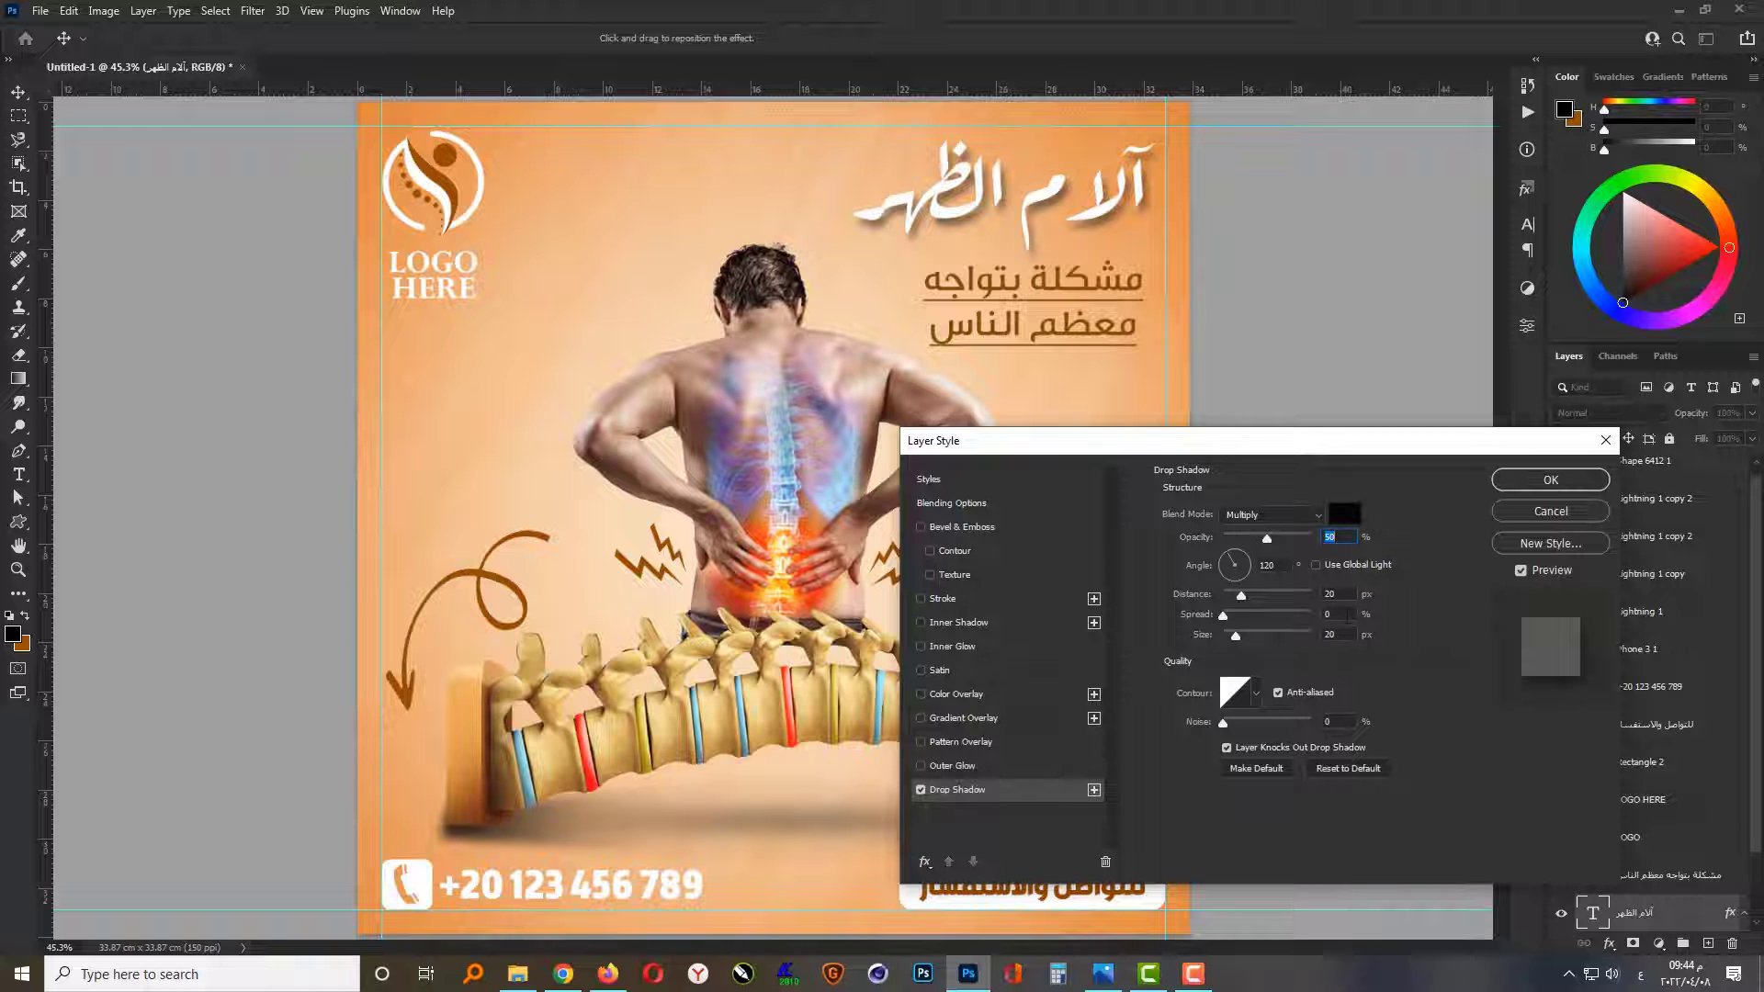
{"action": "key", "text": "Up"}
{"action": "key", "text": "Up"}
{"action": "key", "text": "Up"}
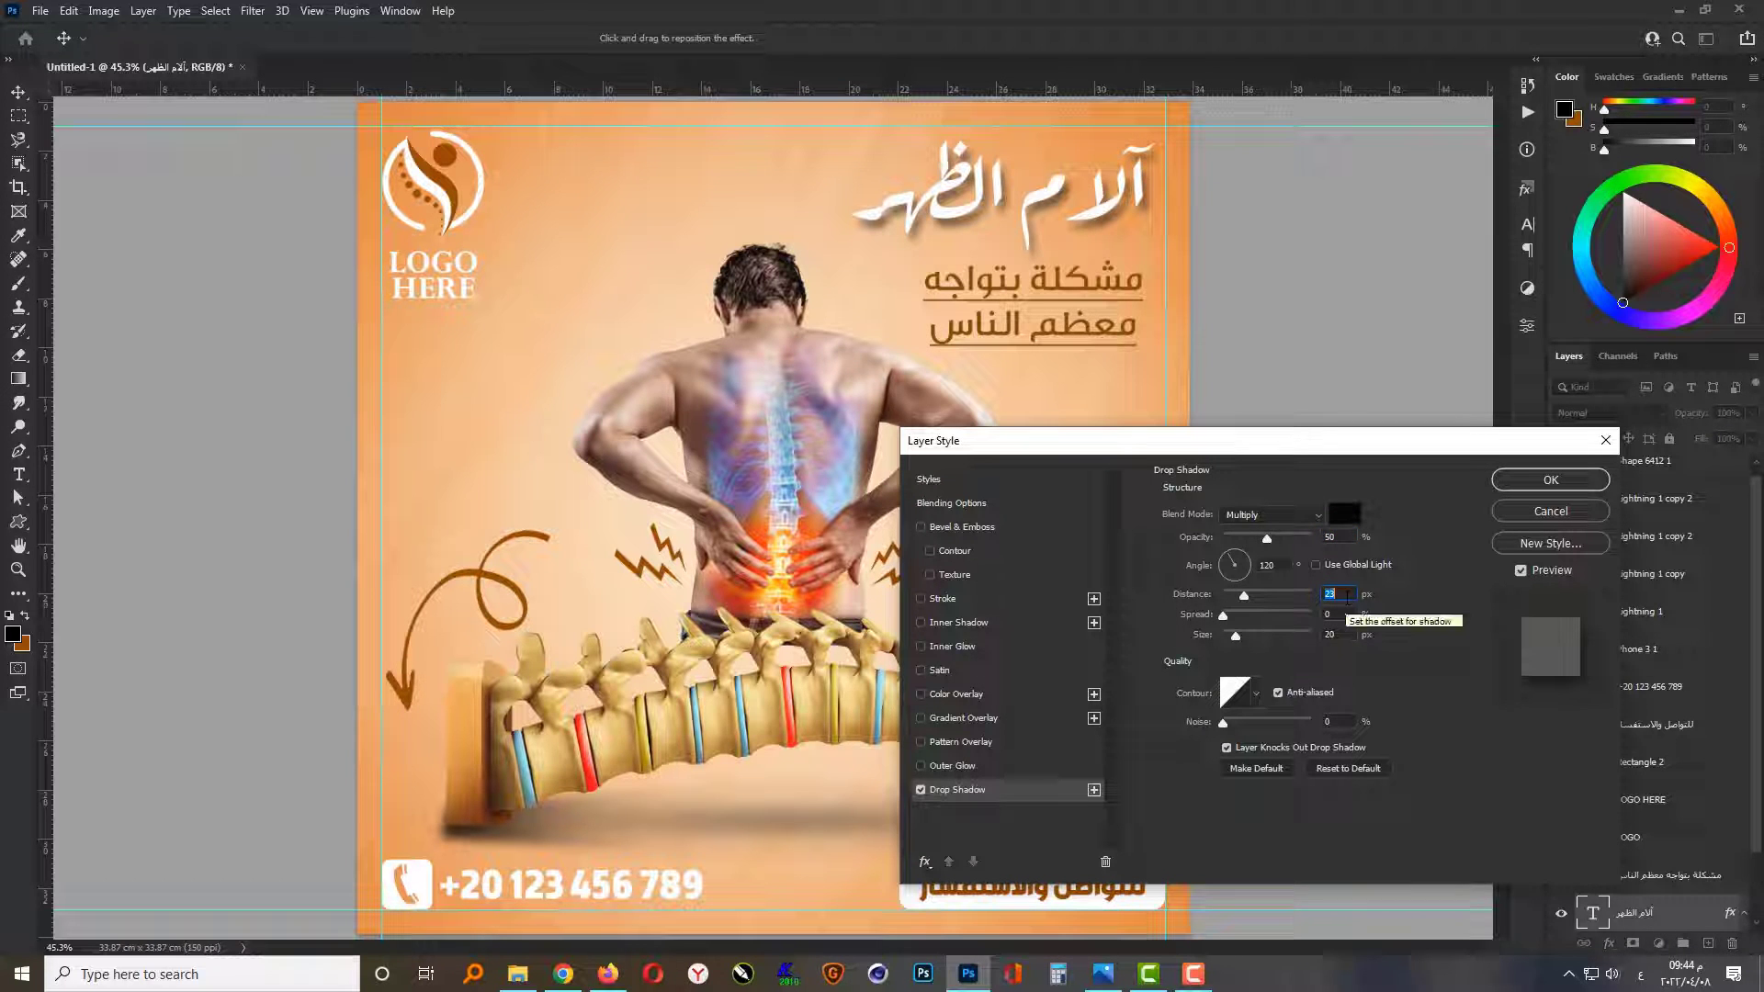
{"action": "left_click", "coordinate": [1532, 479]}
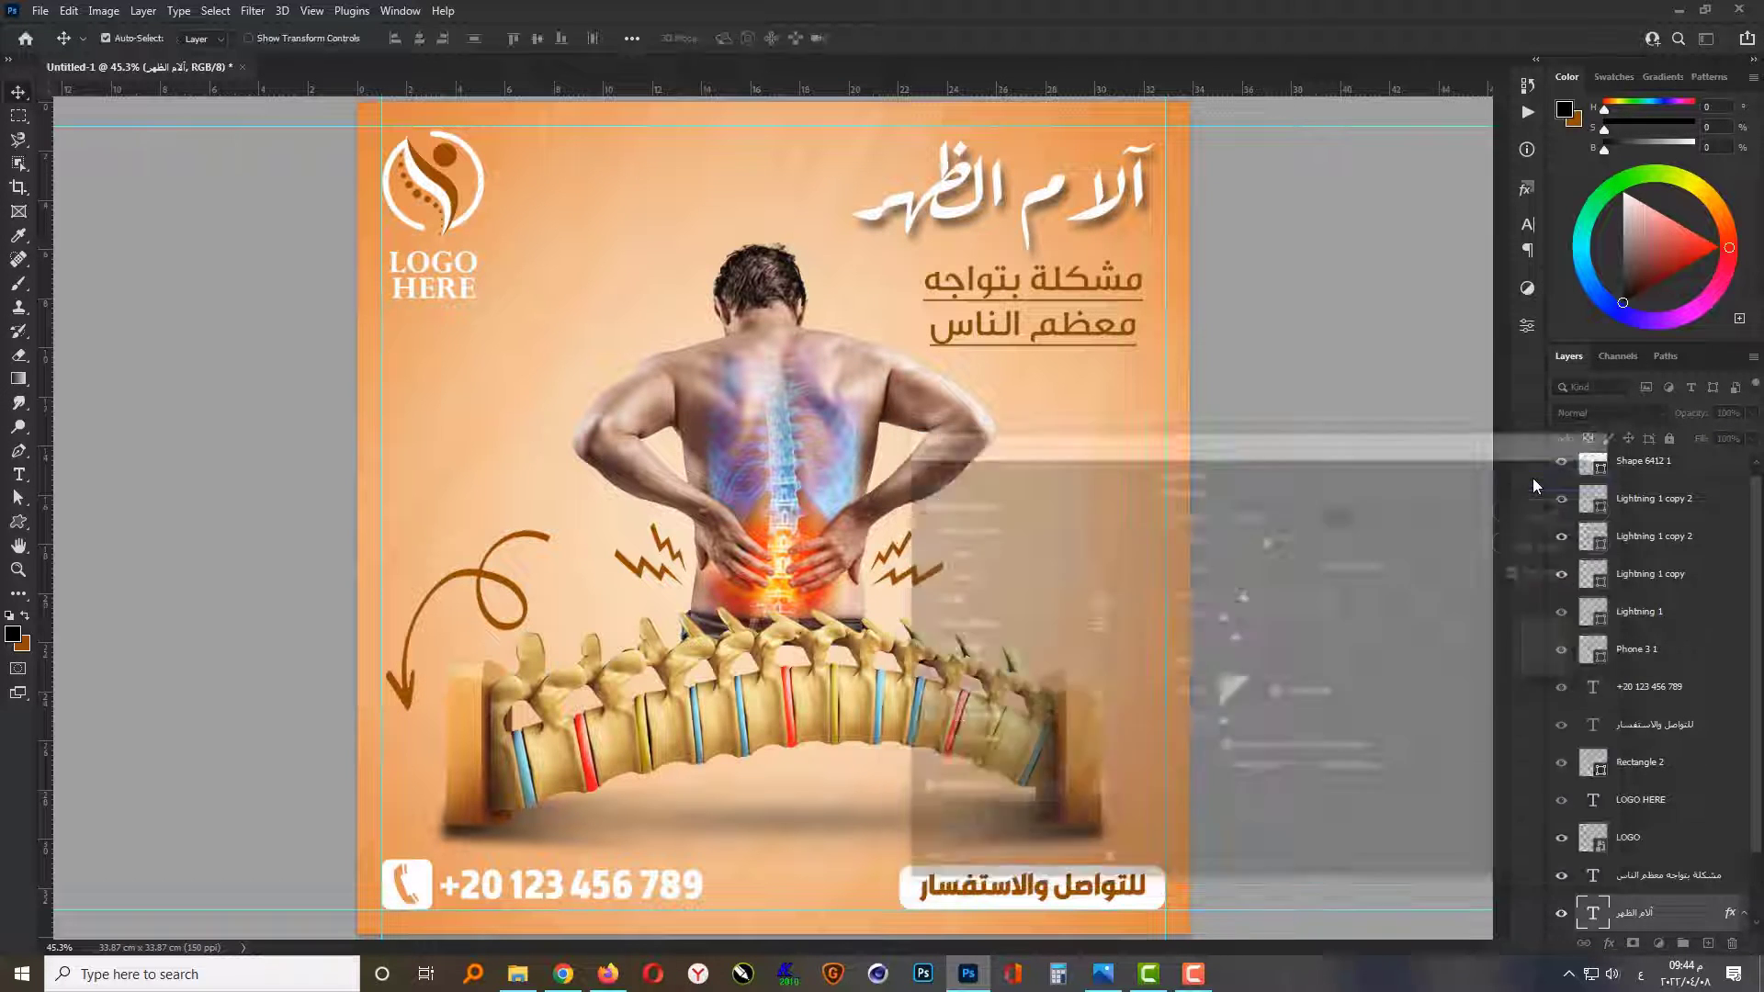
Step: Select the Arabic subtitle together with the title and shift both slightly upward
{"action": "left_click", "coordinate": [1117, 299], "text": "shift"}
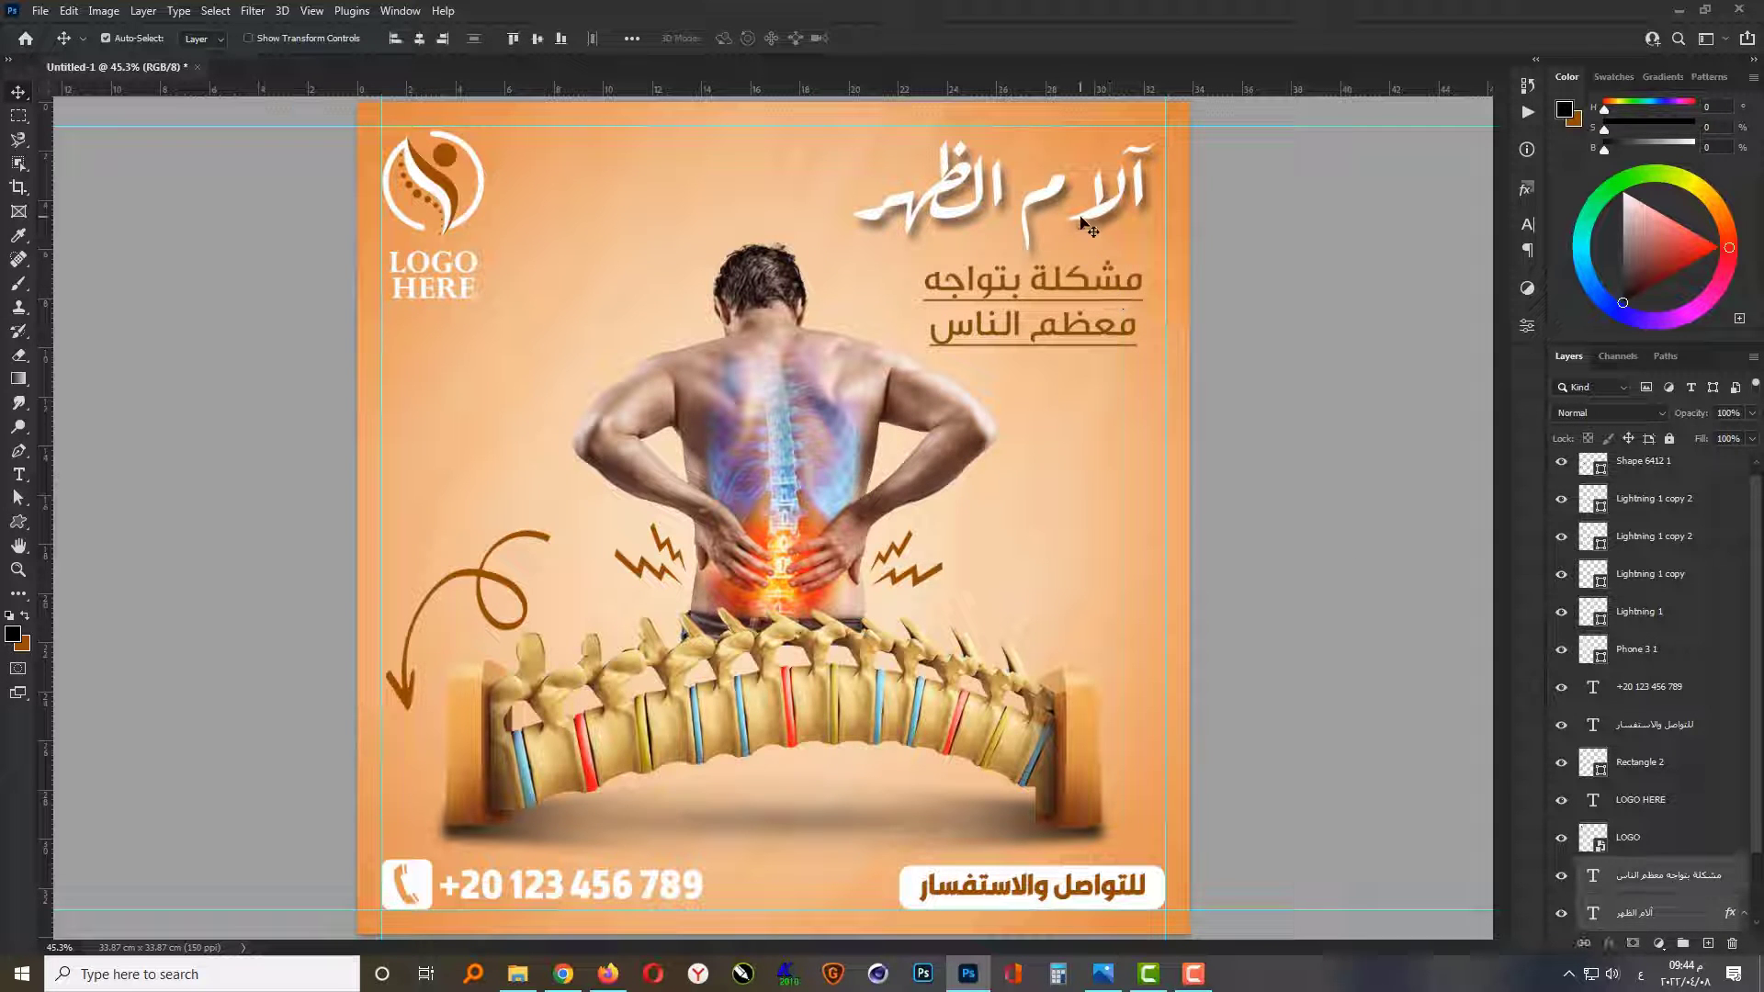
{"action": "key", "text": "shift+Up"}
{"action": "key", "text": "shift+Up"}
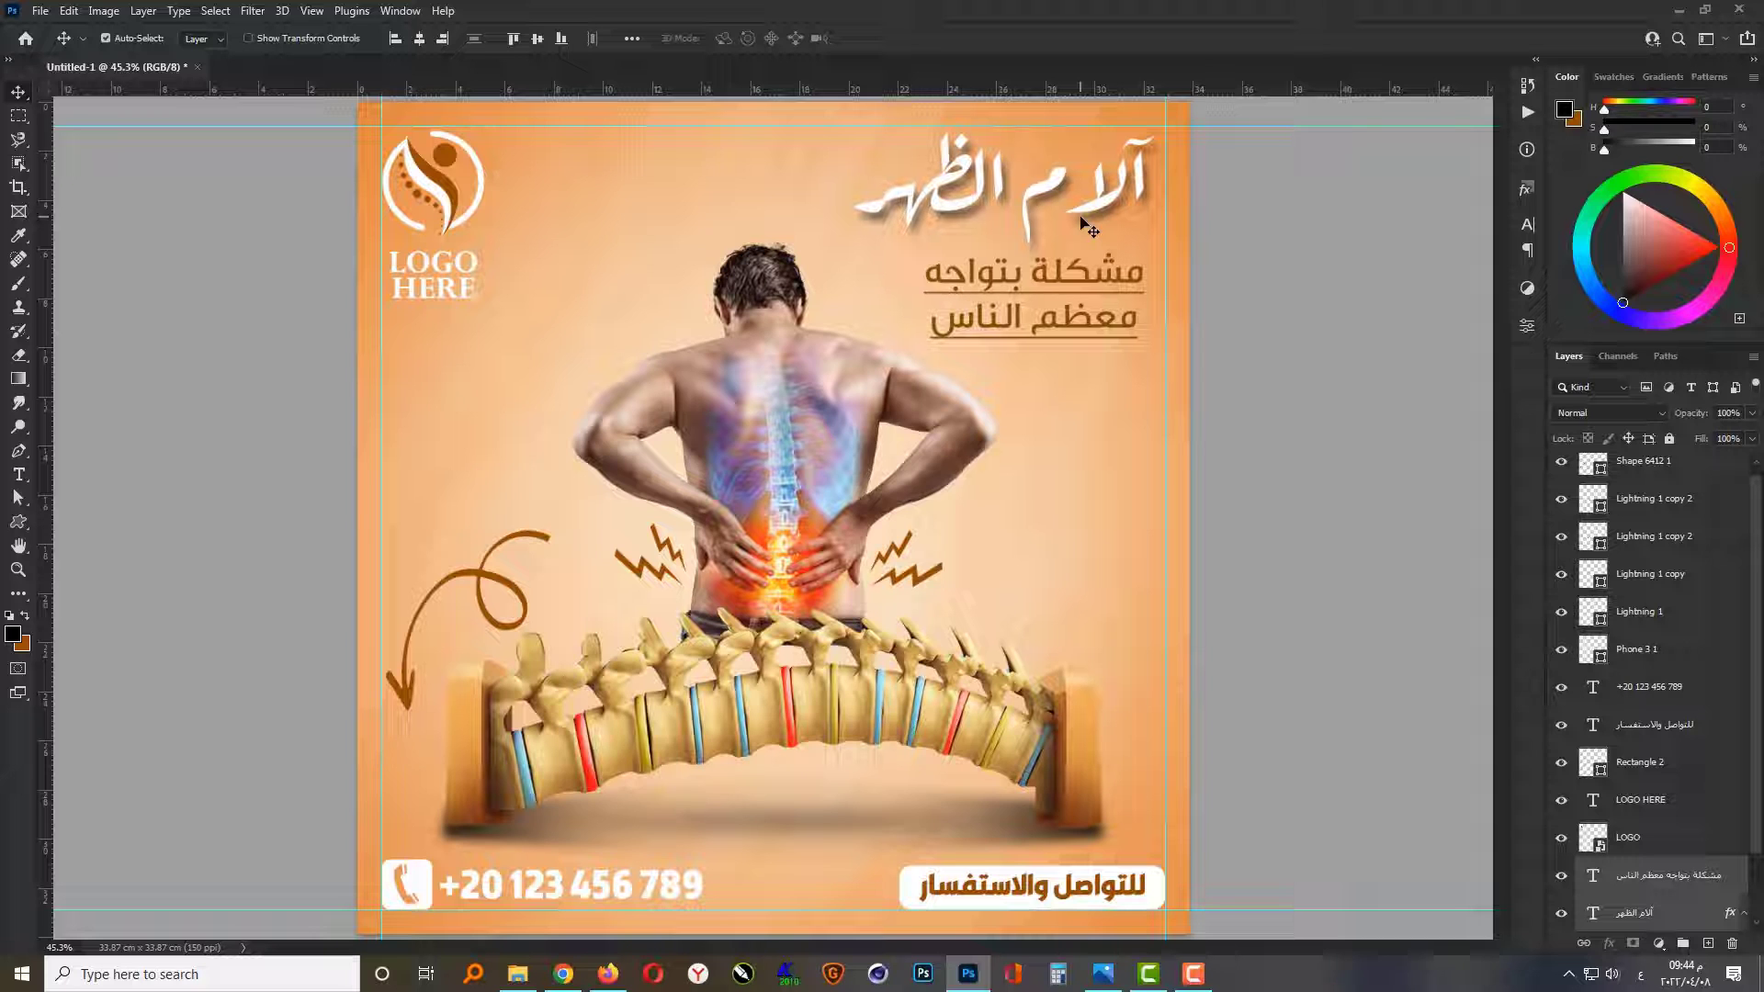
{"action": "left_click", "coordinate": [1242, 581]}
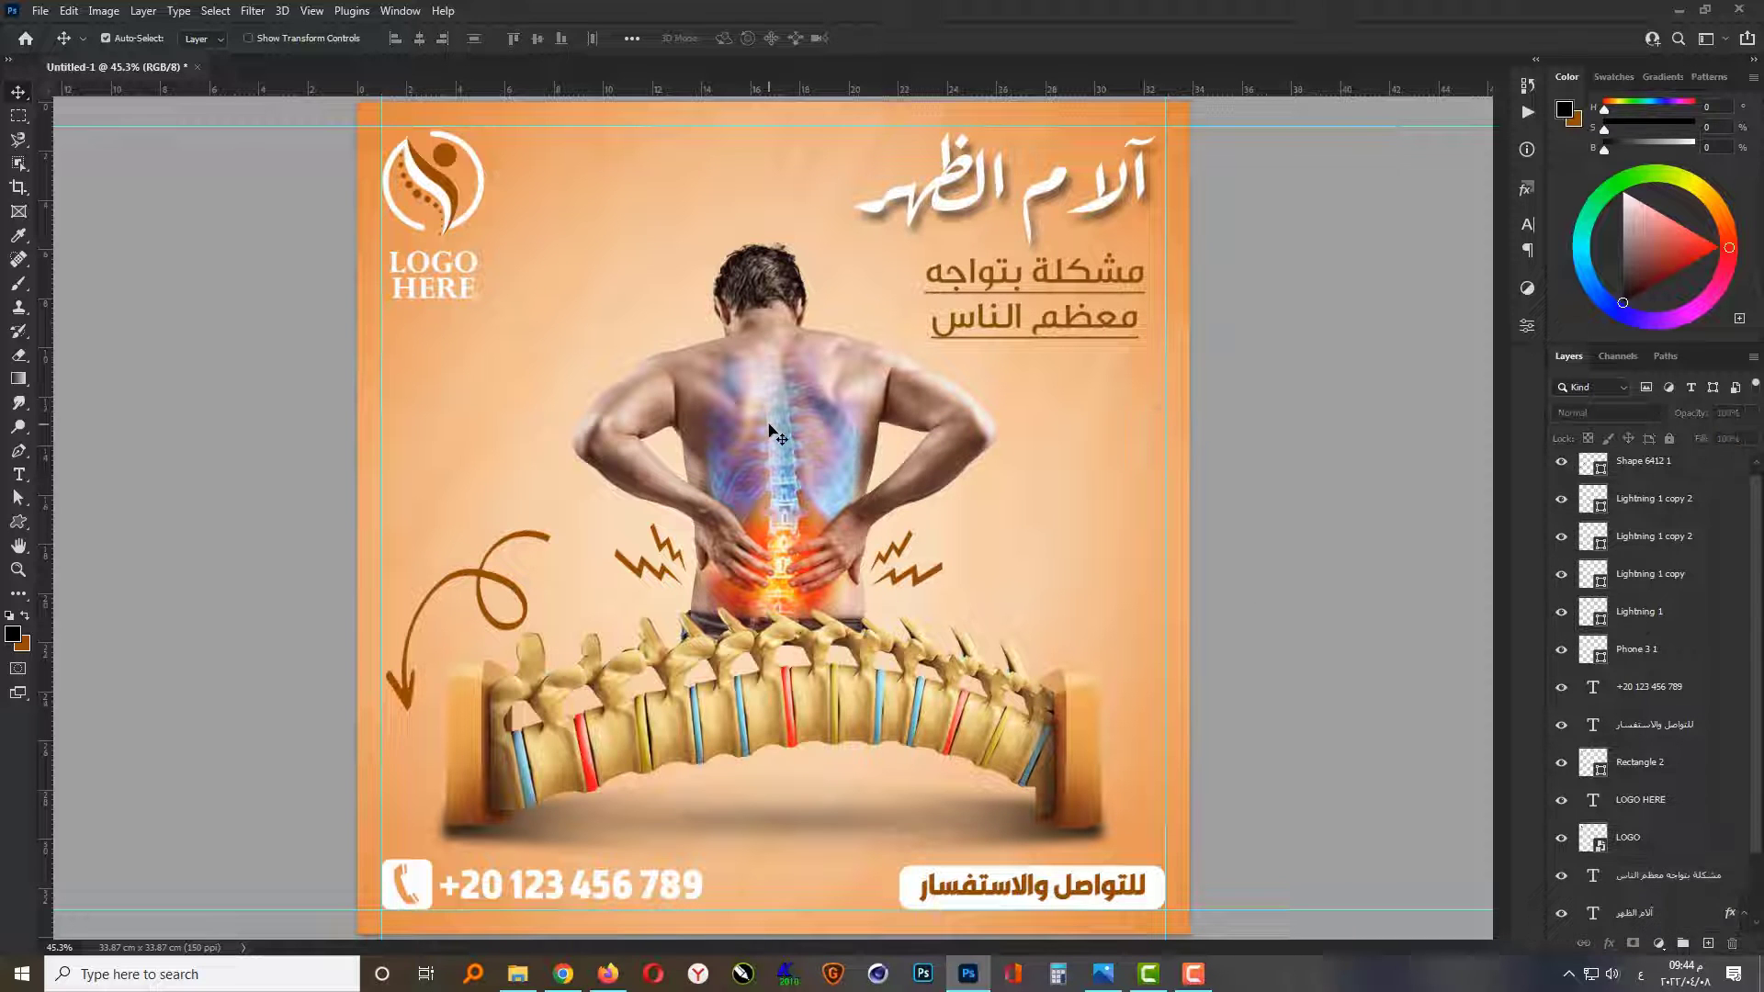
Step: Apply a Curves adjustment to the man's layer, slightly lowering the shadows and raising the highlights with a point at input 169, output 181
{"action": "left_click", "coordinate": [770, 430]}
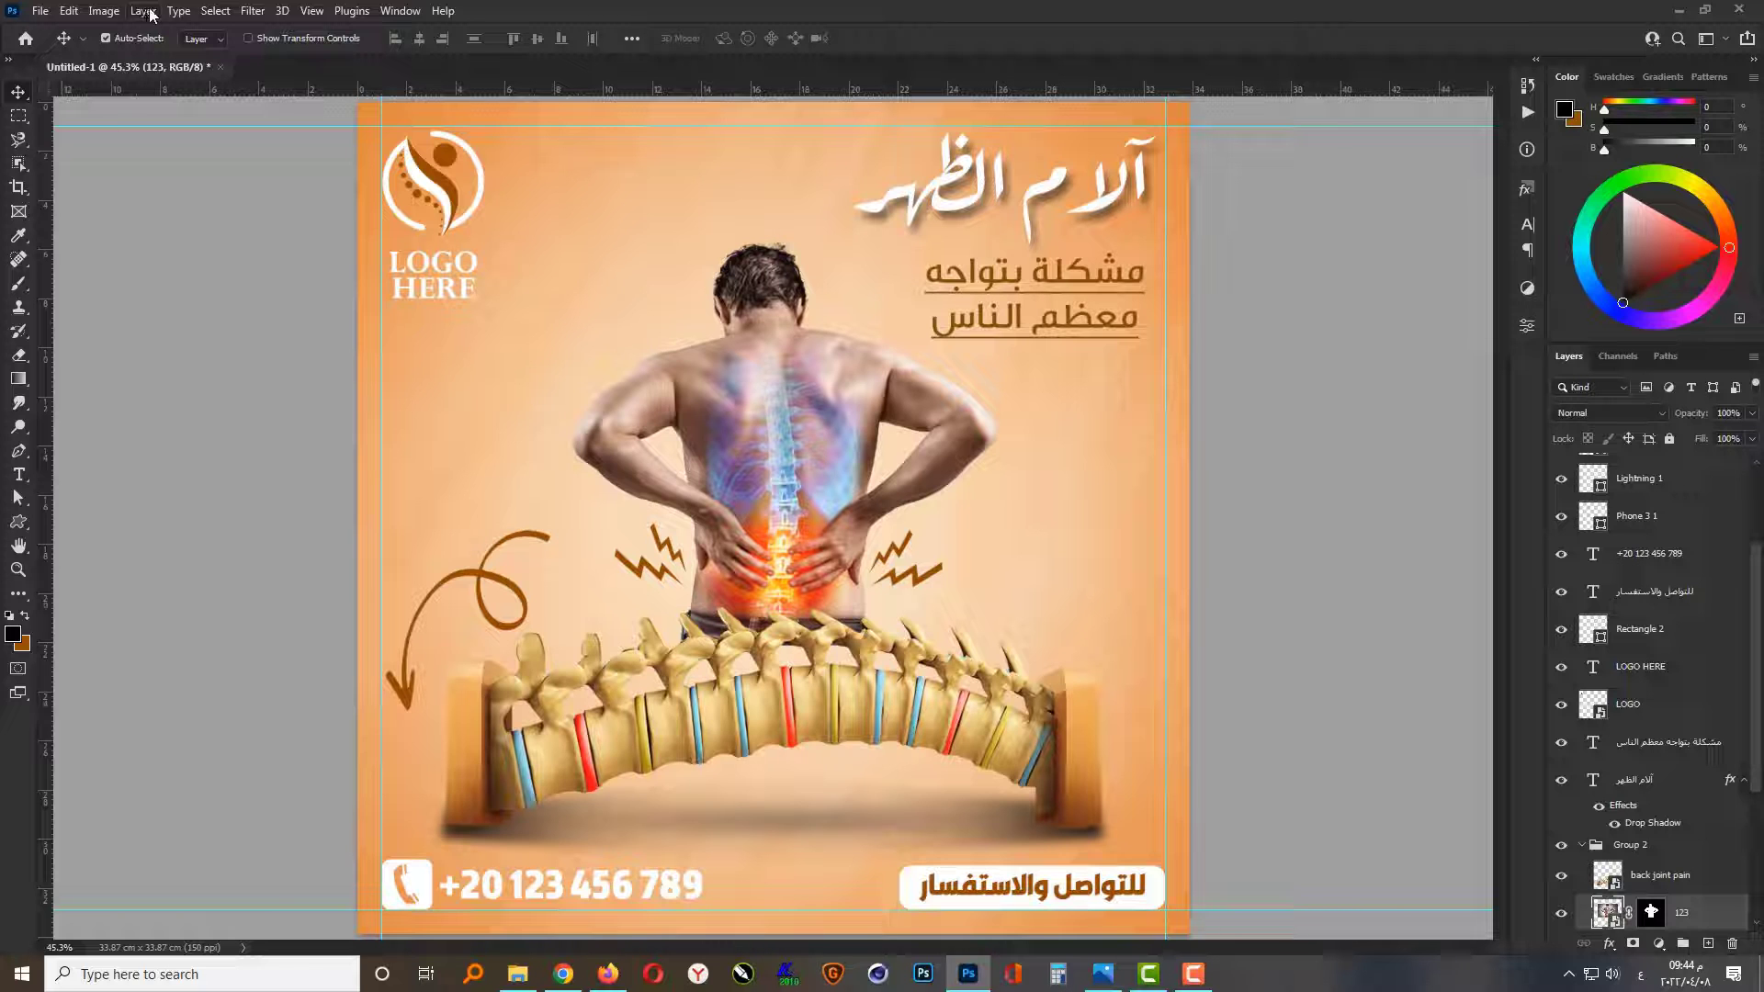
{"action": "left_click", "coordinate": [104, 10]}
{"action": "mouse_move", "coordinate": [138, 58]}
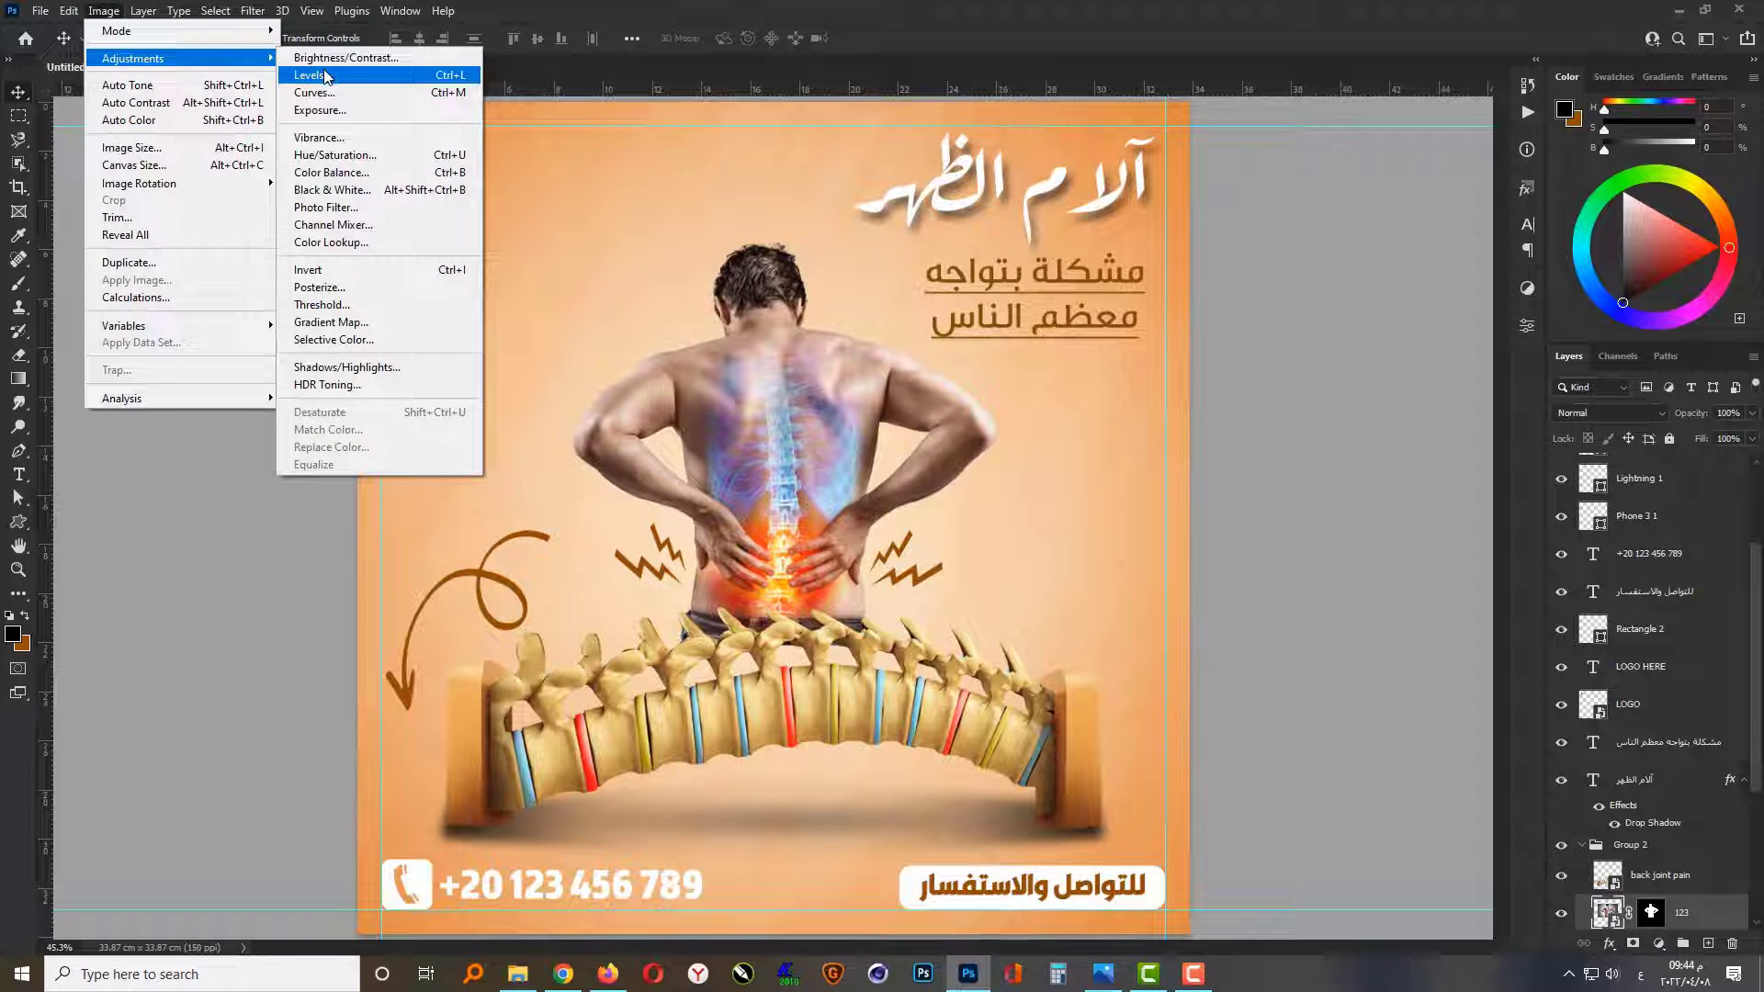
{"action": "left_click", "coordinate": [313, 92]}
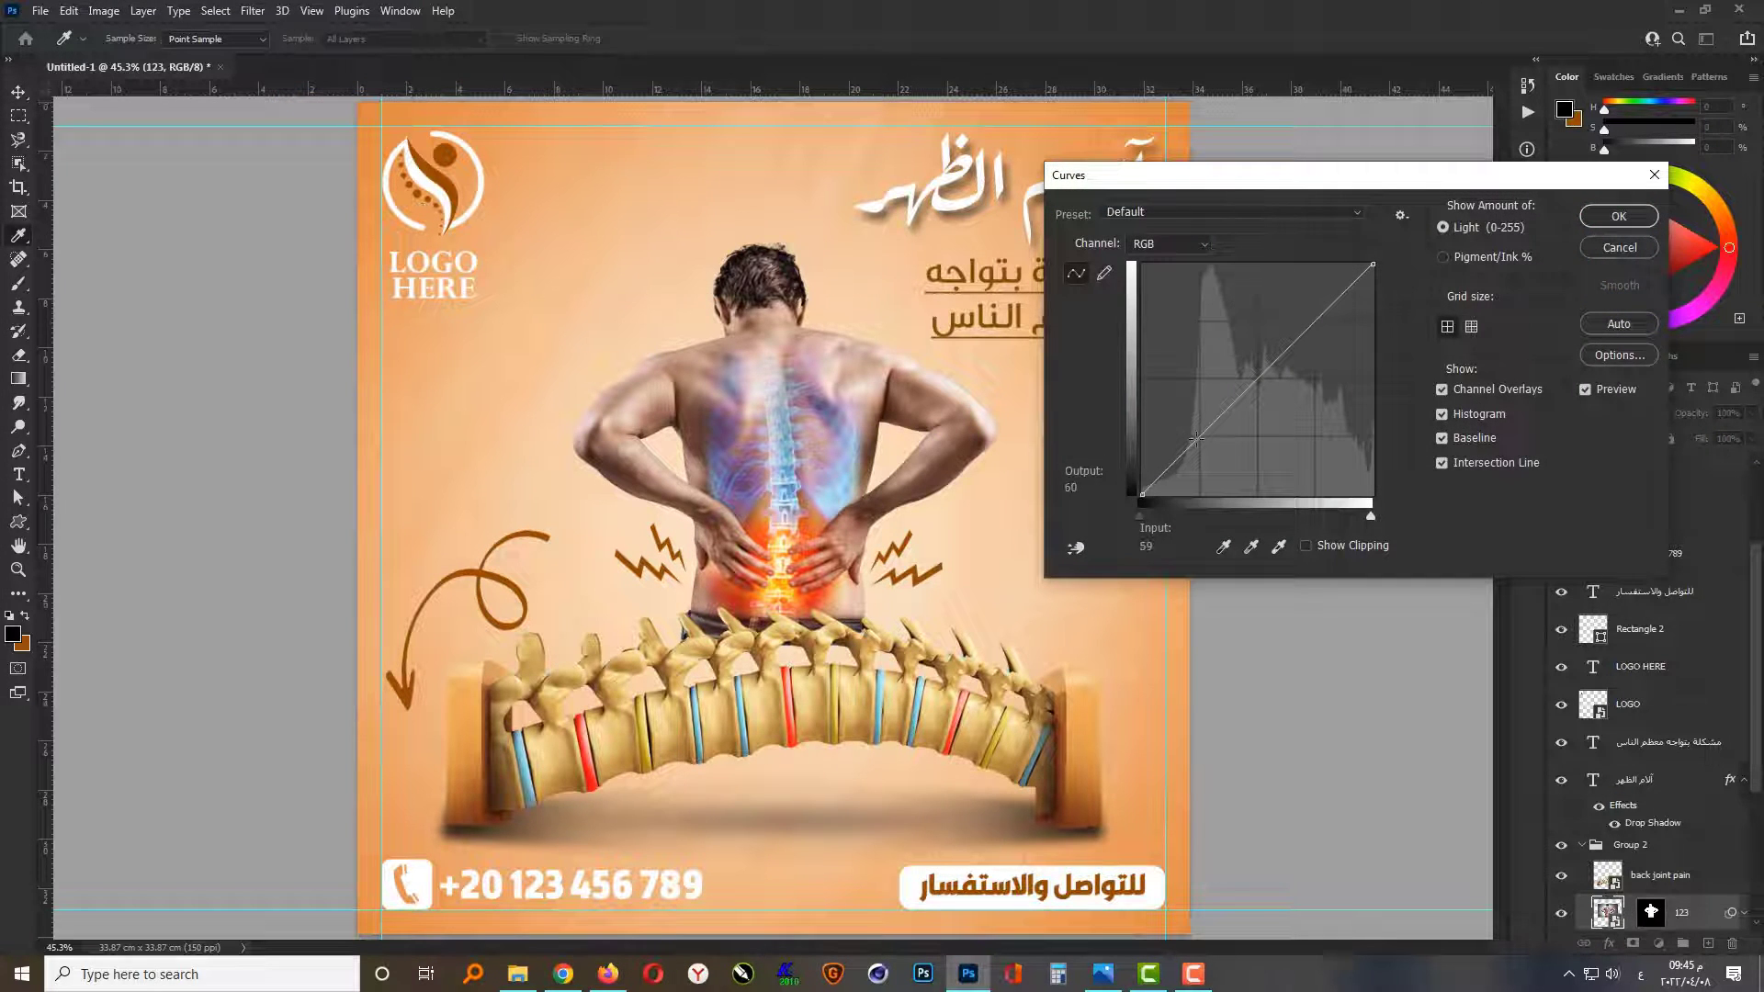
{"action": "left_click_drag", "start_coordinate": [1196, 439], "coordinate": [1203, 443]}
{"action": "left_click", "coordinate": [1301, 340]}
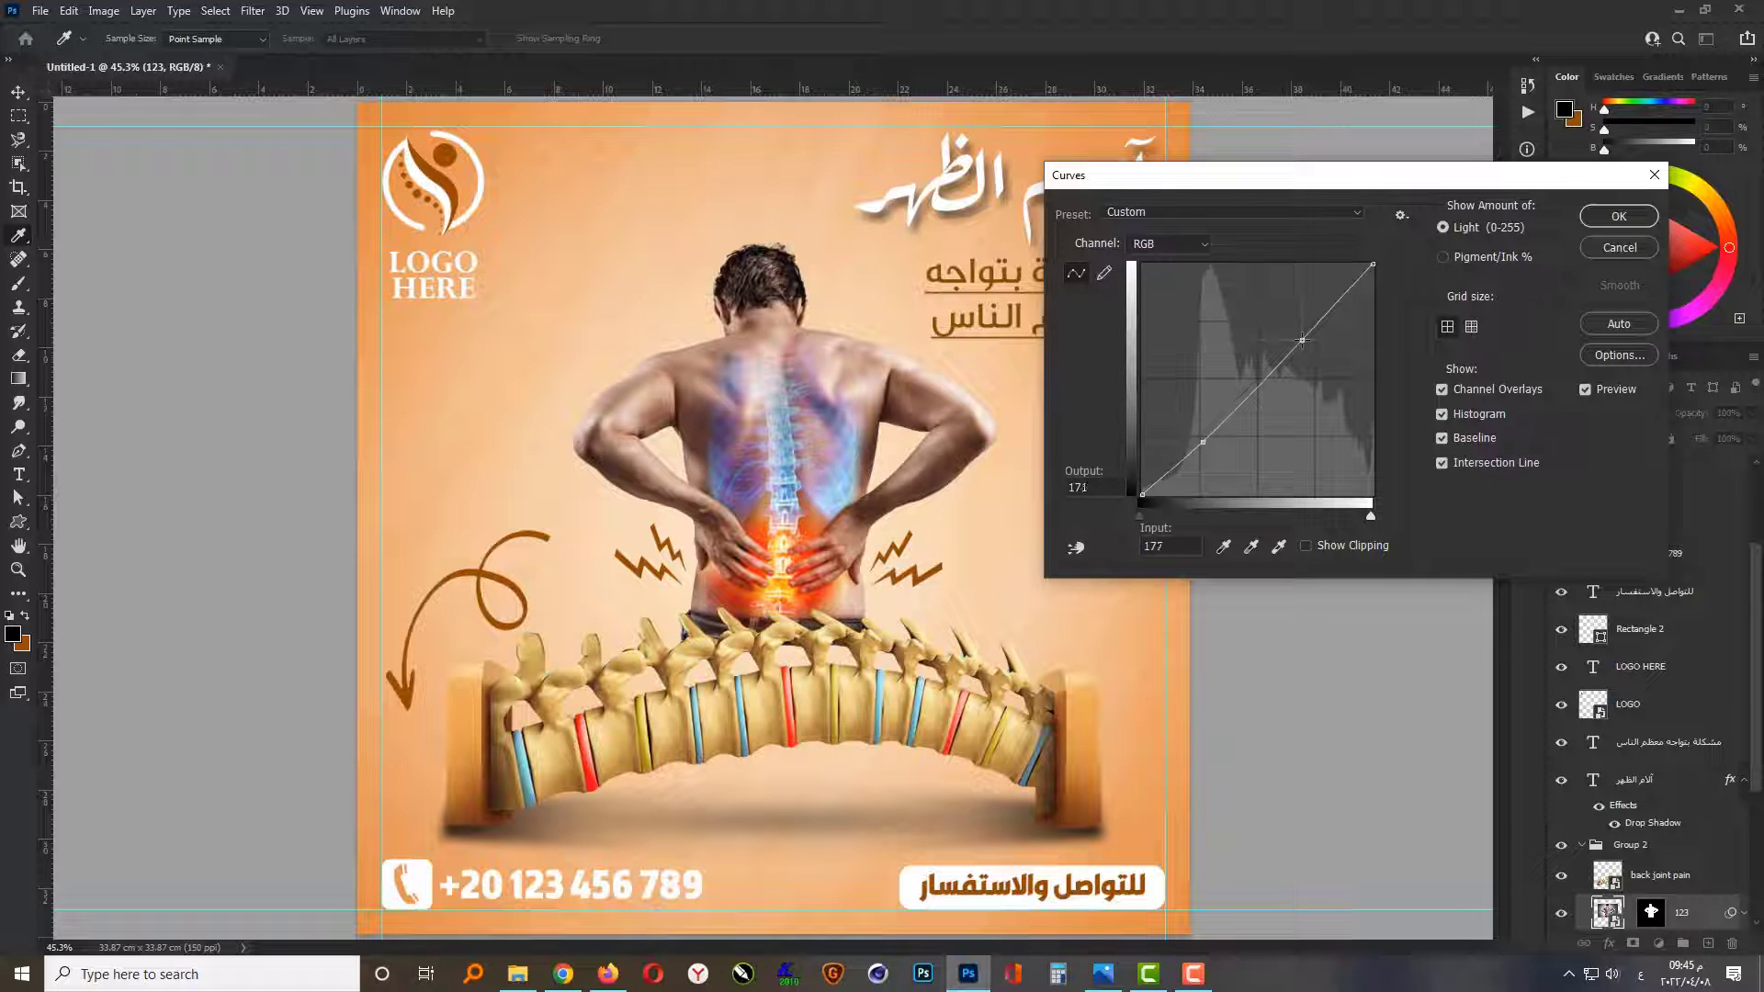
{"action": "left_click_drag", "start_coordinate": [1302, 340], "coordinate": [1295, 330]}
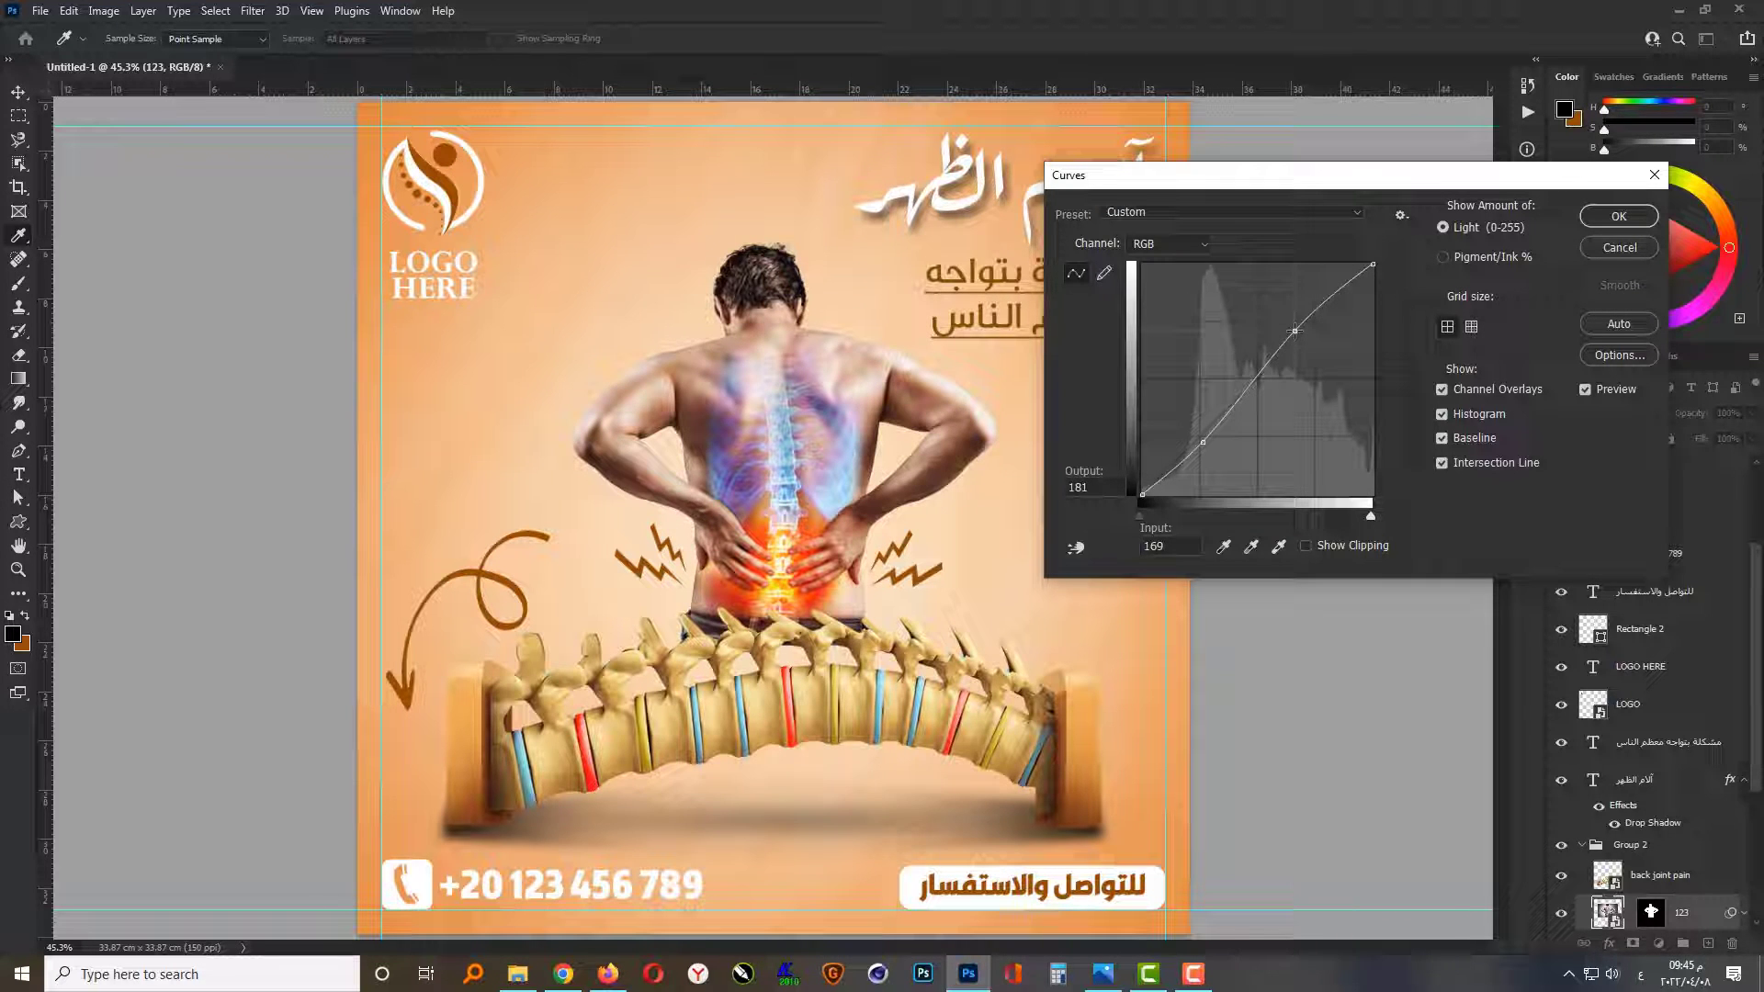
{"action": "left_click", "coordinate": [1619, 217]}
Step: Apply a Curves adjustment to the spine layer with points at input 70, output 54 and input 183, output 177
{"action": "left_click", "coordinate": [965, 716]}
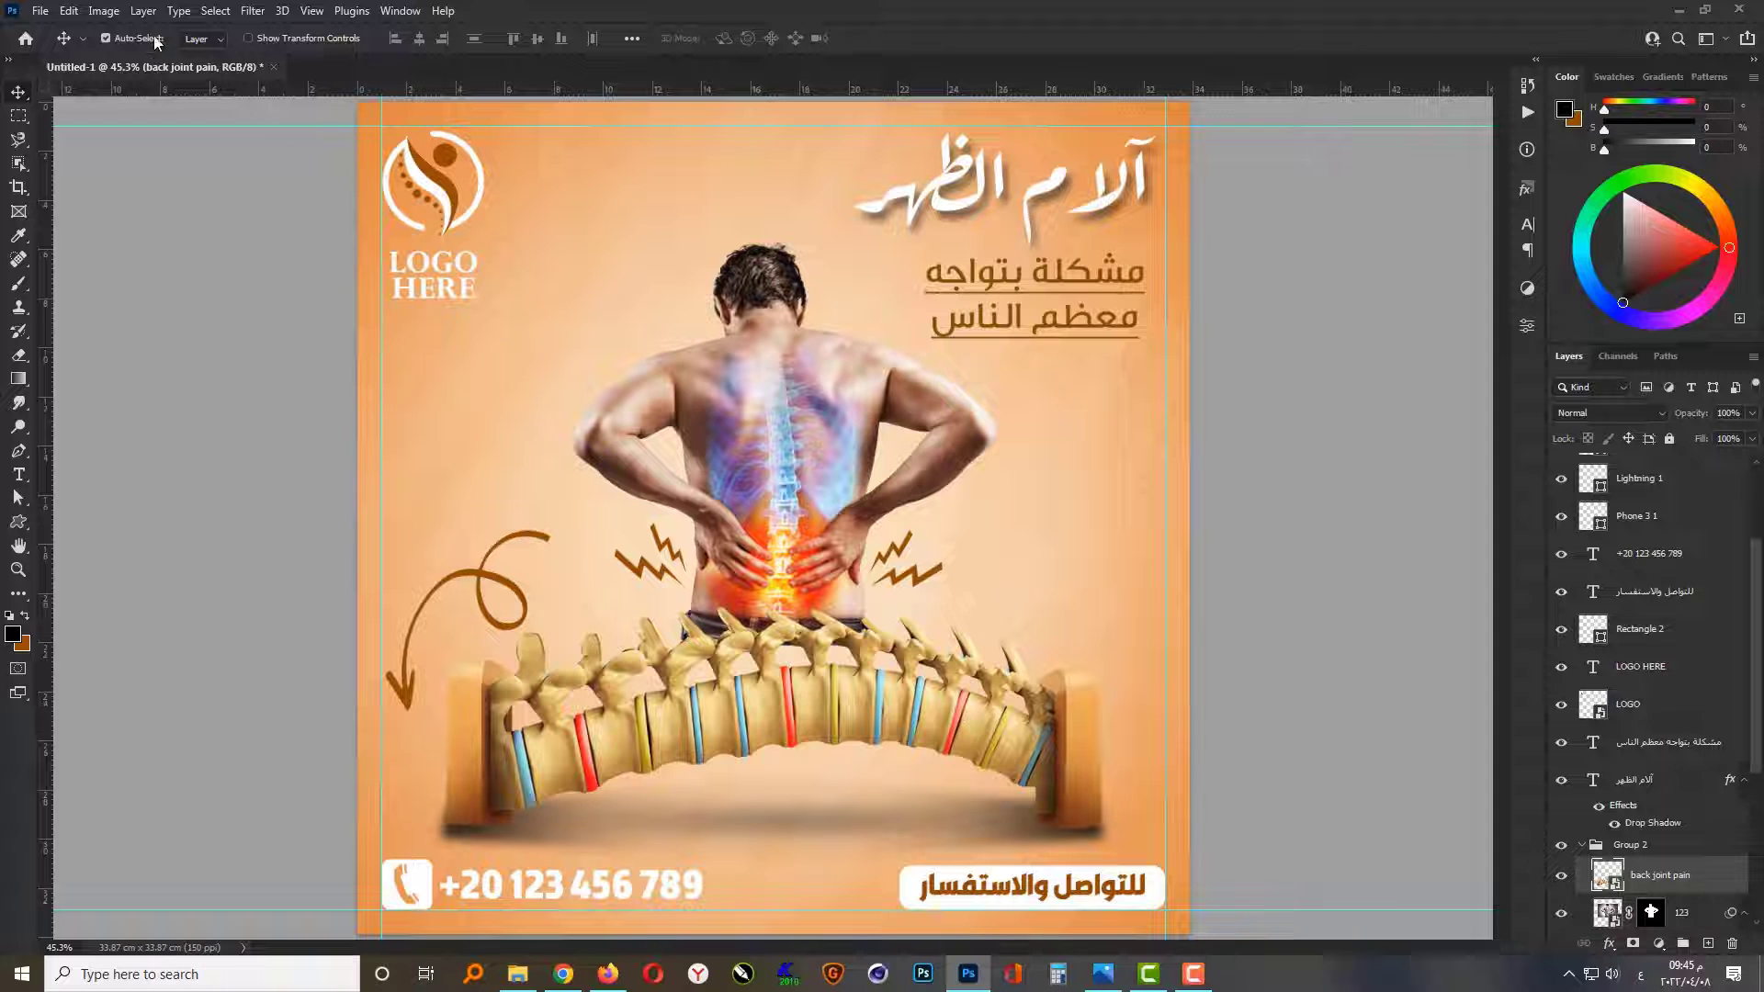
{"action": "left_click", "coordinate": [104, 11]}
{"action": "mouse_move", "coordinate": [142, 62]}
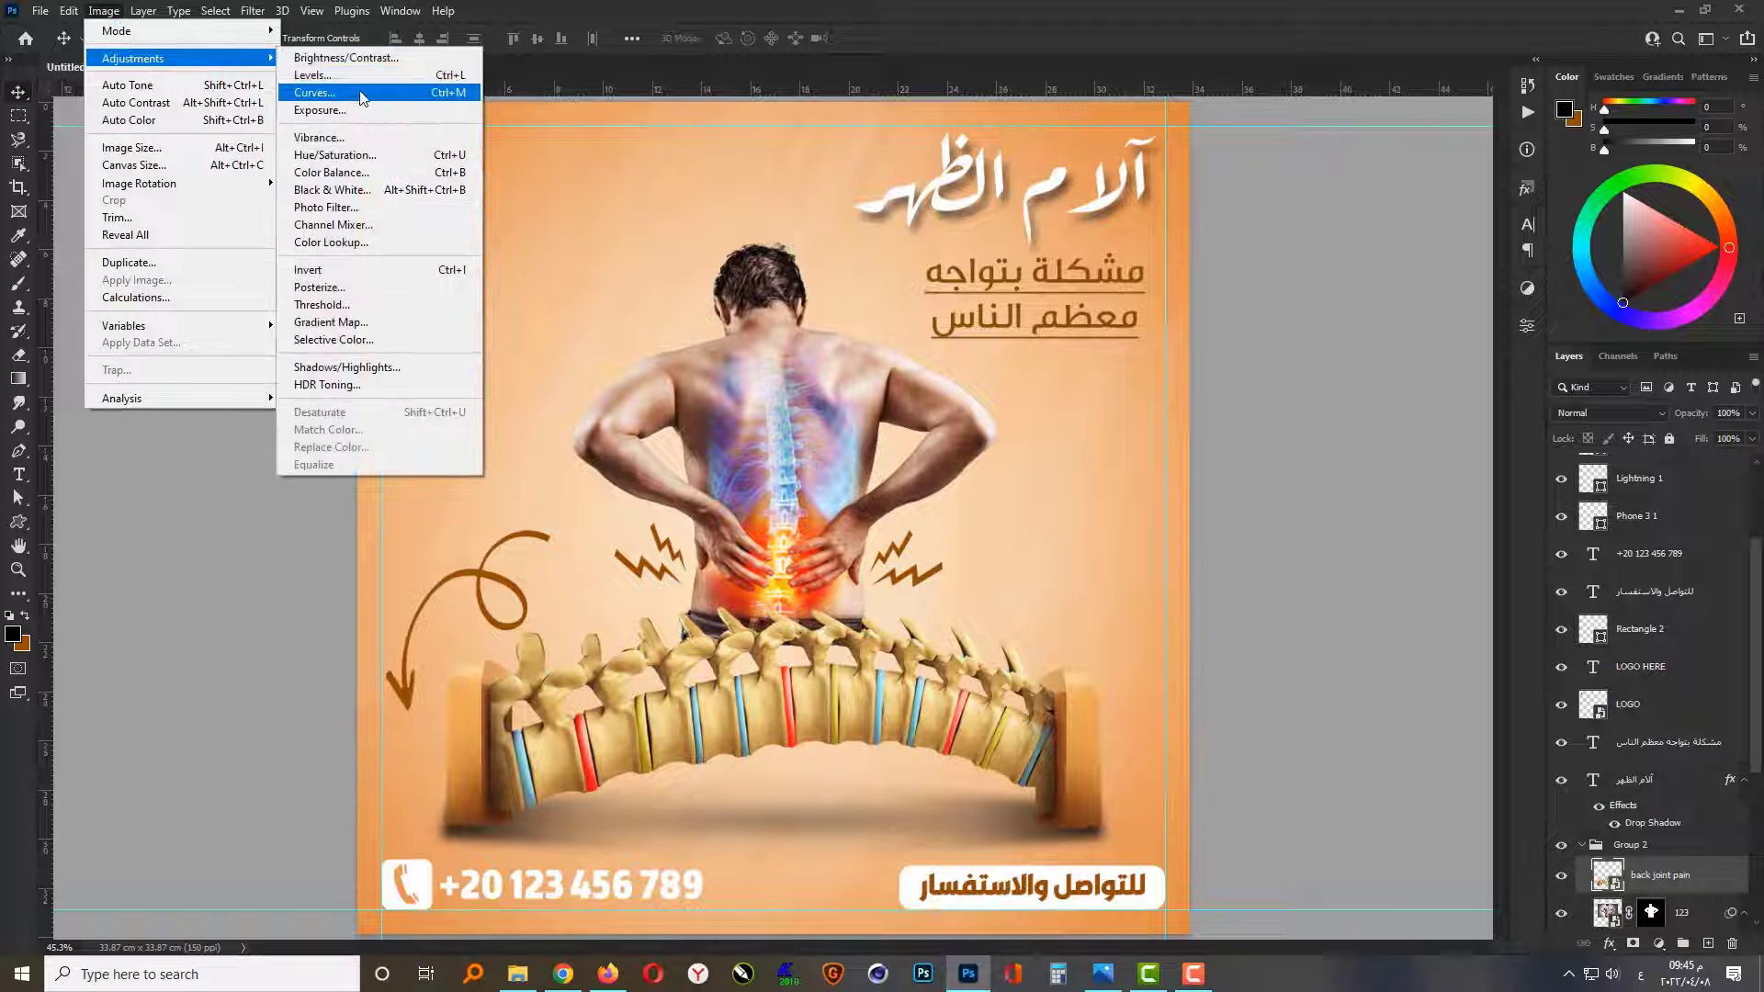
{"action": "left_click", "coordinate": [361, 95]}
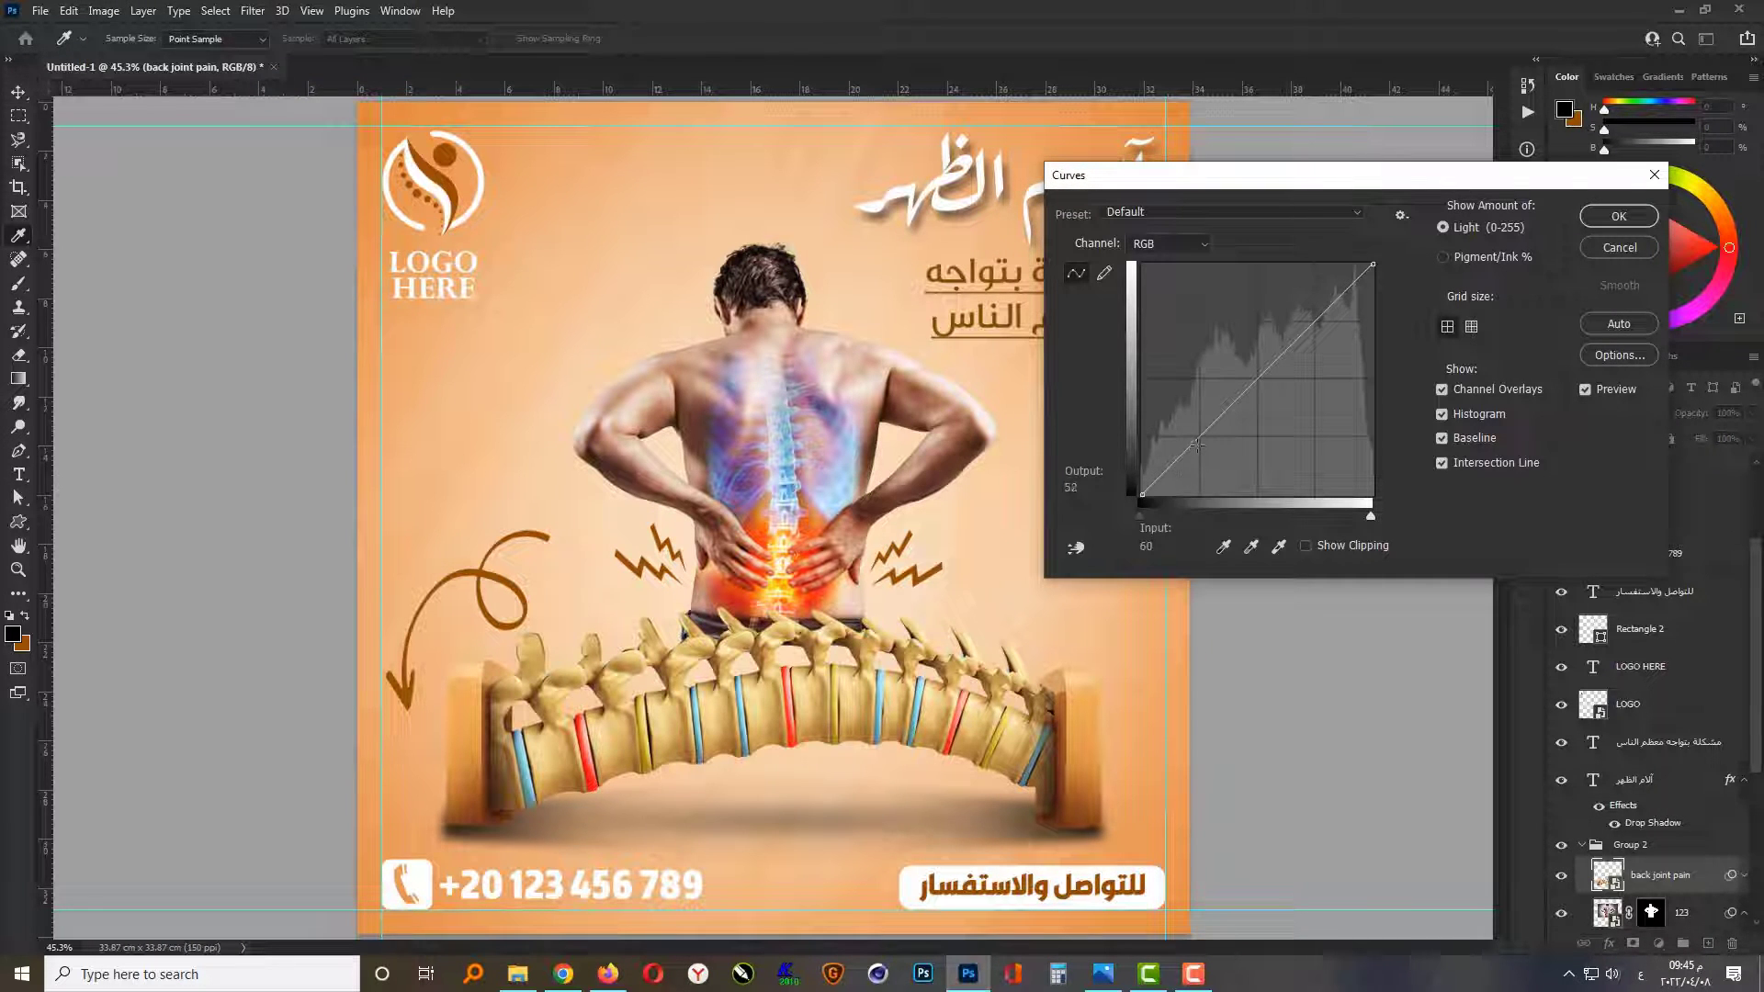
{"action": "left_click_drag", "start_coordinate": [1193, 446], "coordinate": [1205, 446]}
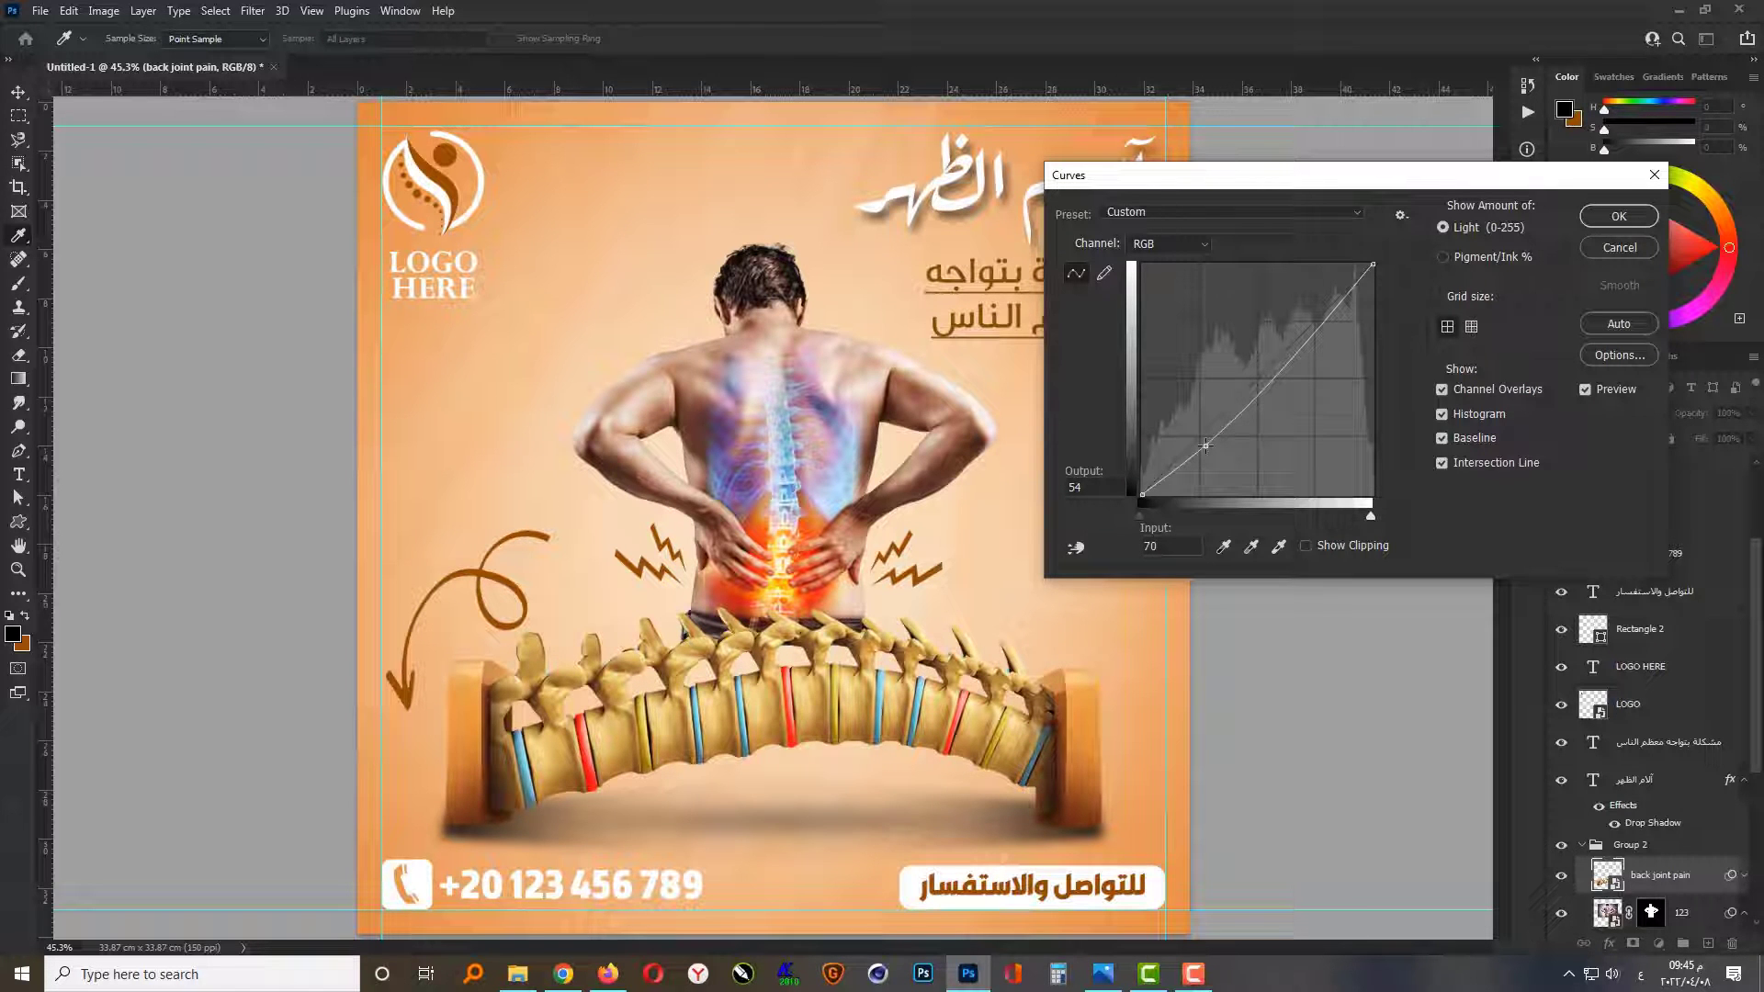
{"action": "left_click", "coordinate": [1307, 336]}
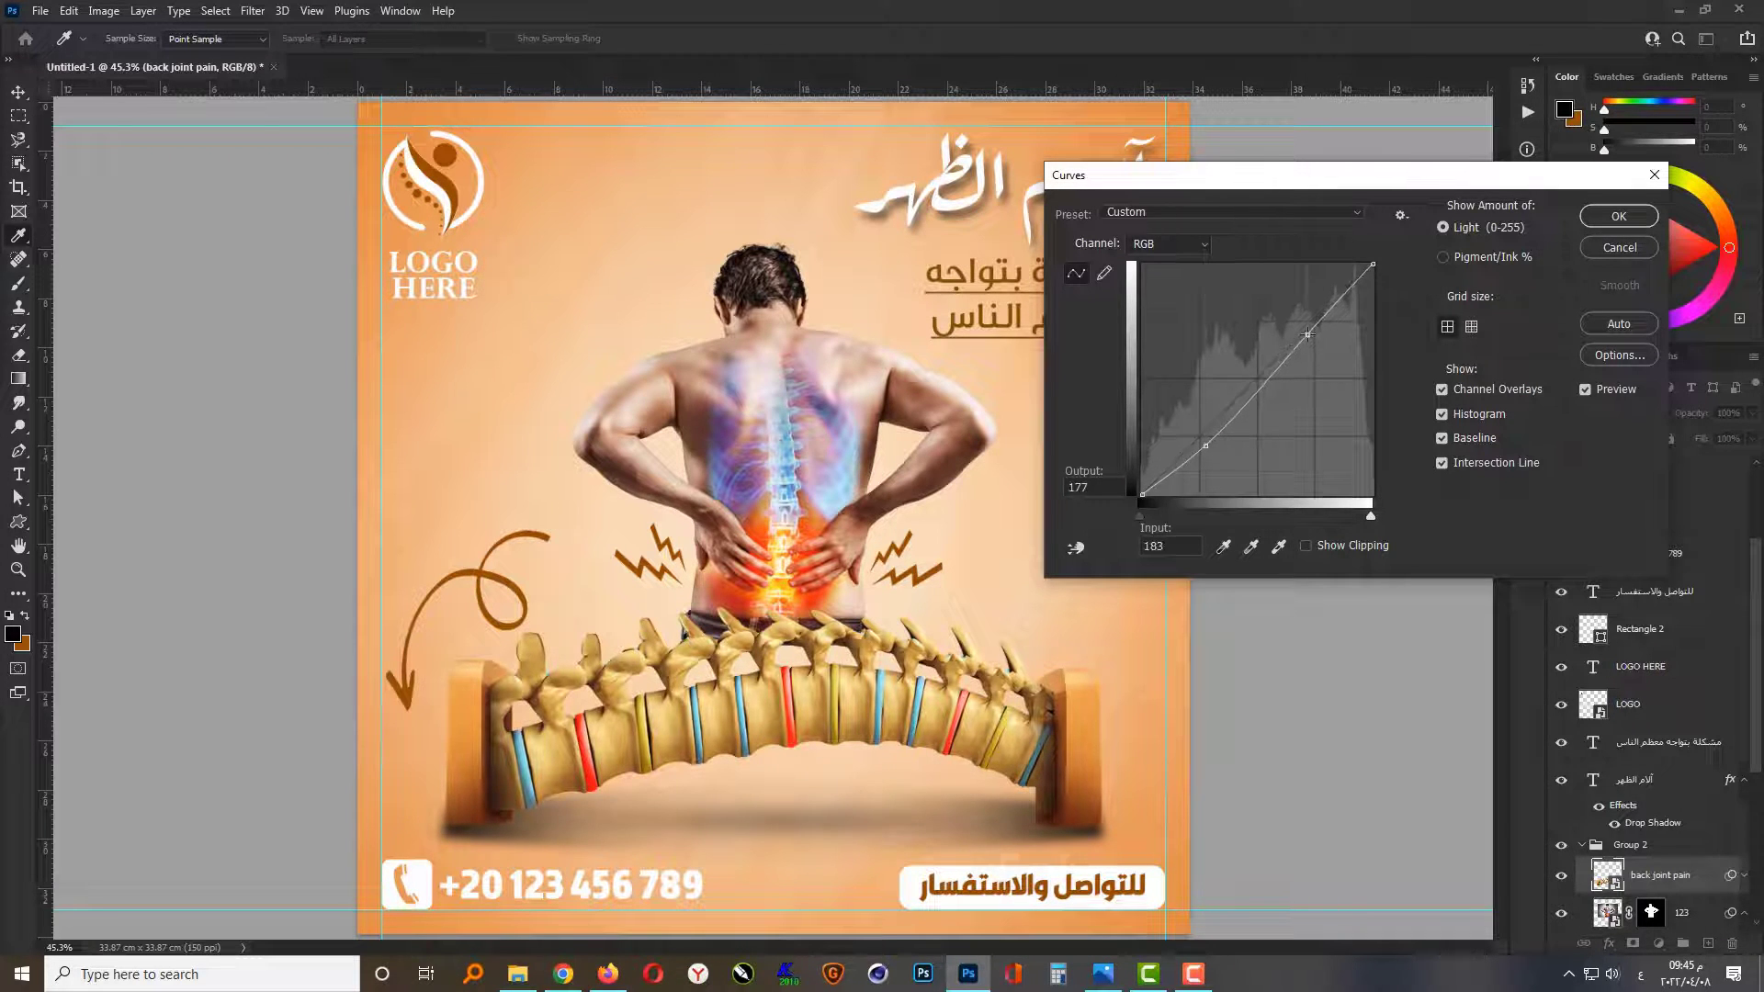
{"action": "left_click", "coordinate": [1603, 217]}
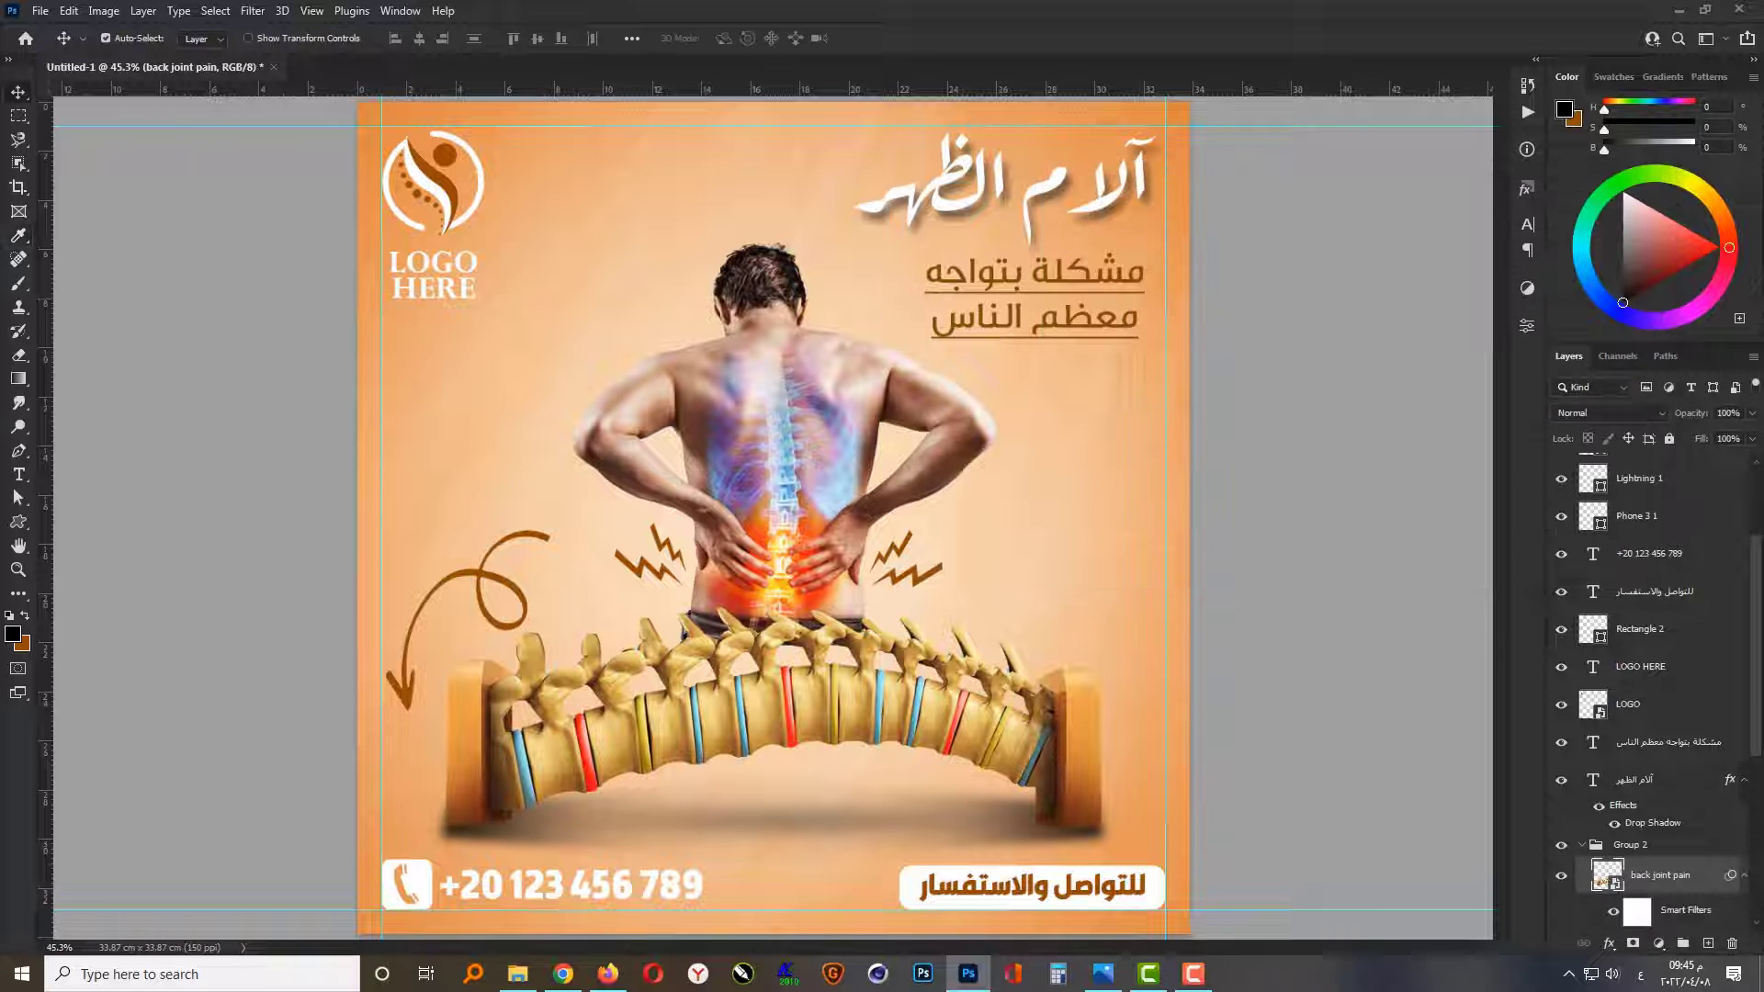
Step: Apply a Hue/Saturation adjustment to the spine layer with hue -3 and saturation -15
{"action": "left_click", "coordinate": [104, 10]}
{"action": "mouse_move", "coordinate": [134, 58]}
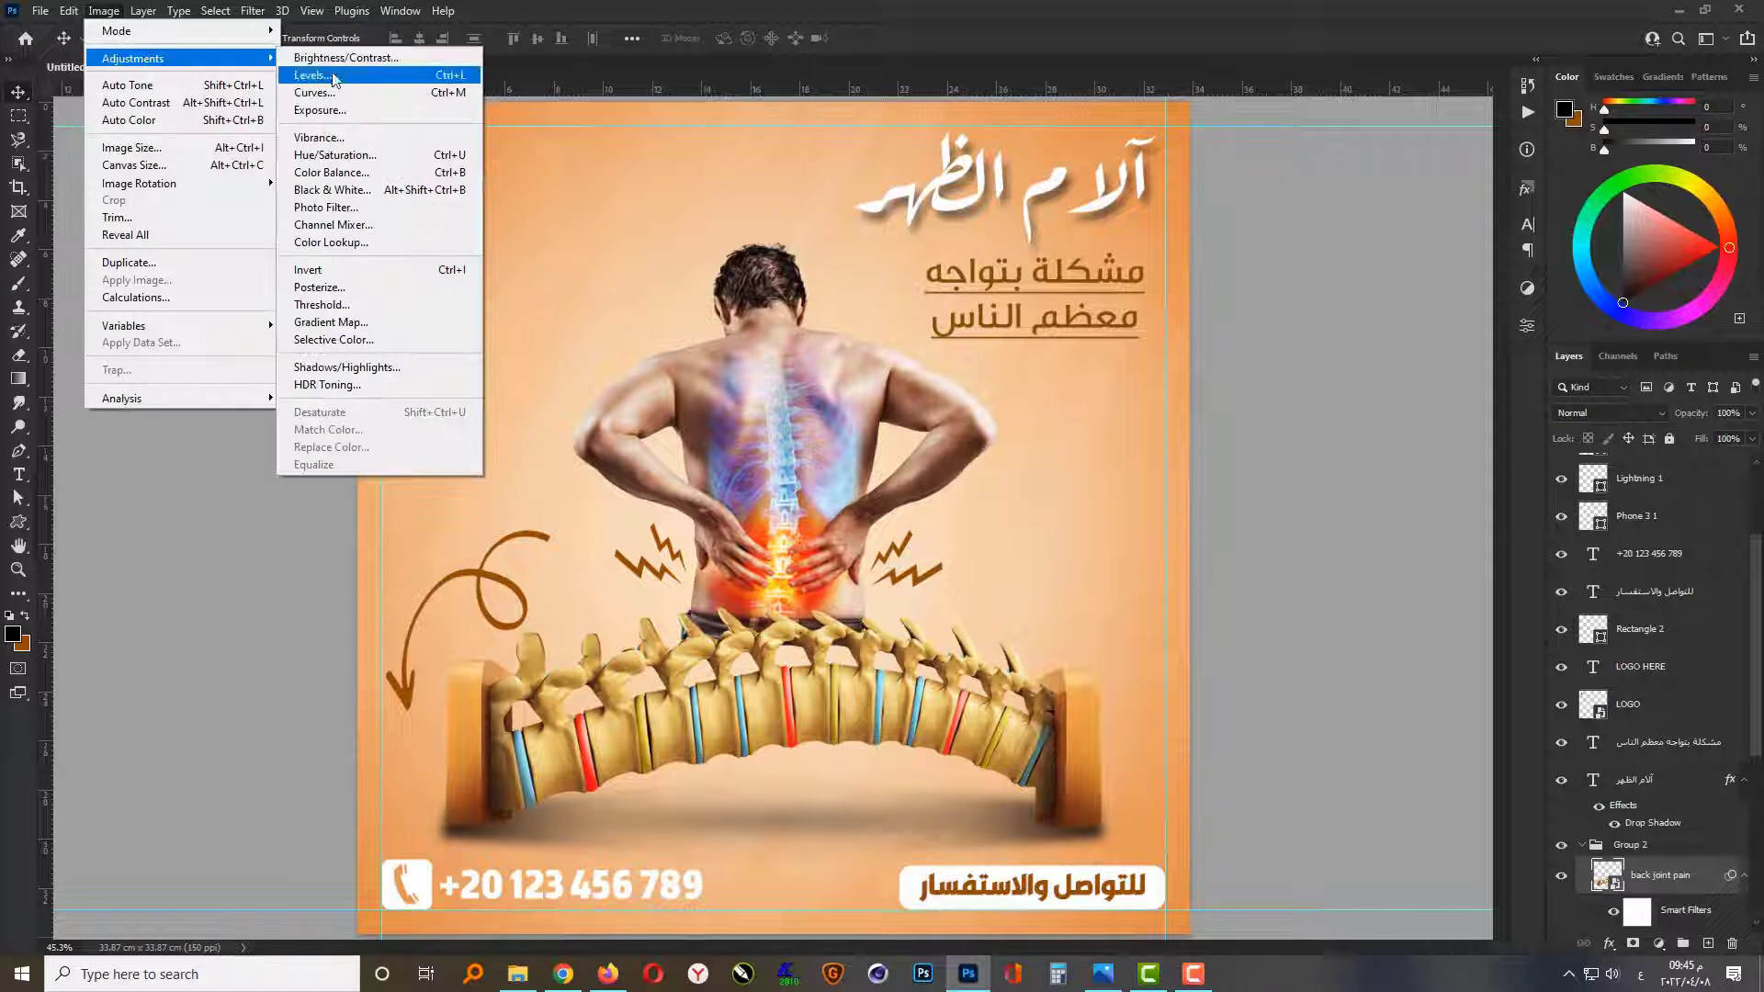
{"action": "left_click", "coordinate": [367, 164]}
{"action": "left_click_drag", "start_coordinate": [874, 190], "coordinate": [1279, 294]}
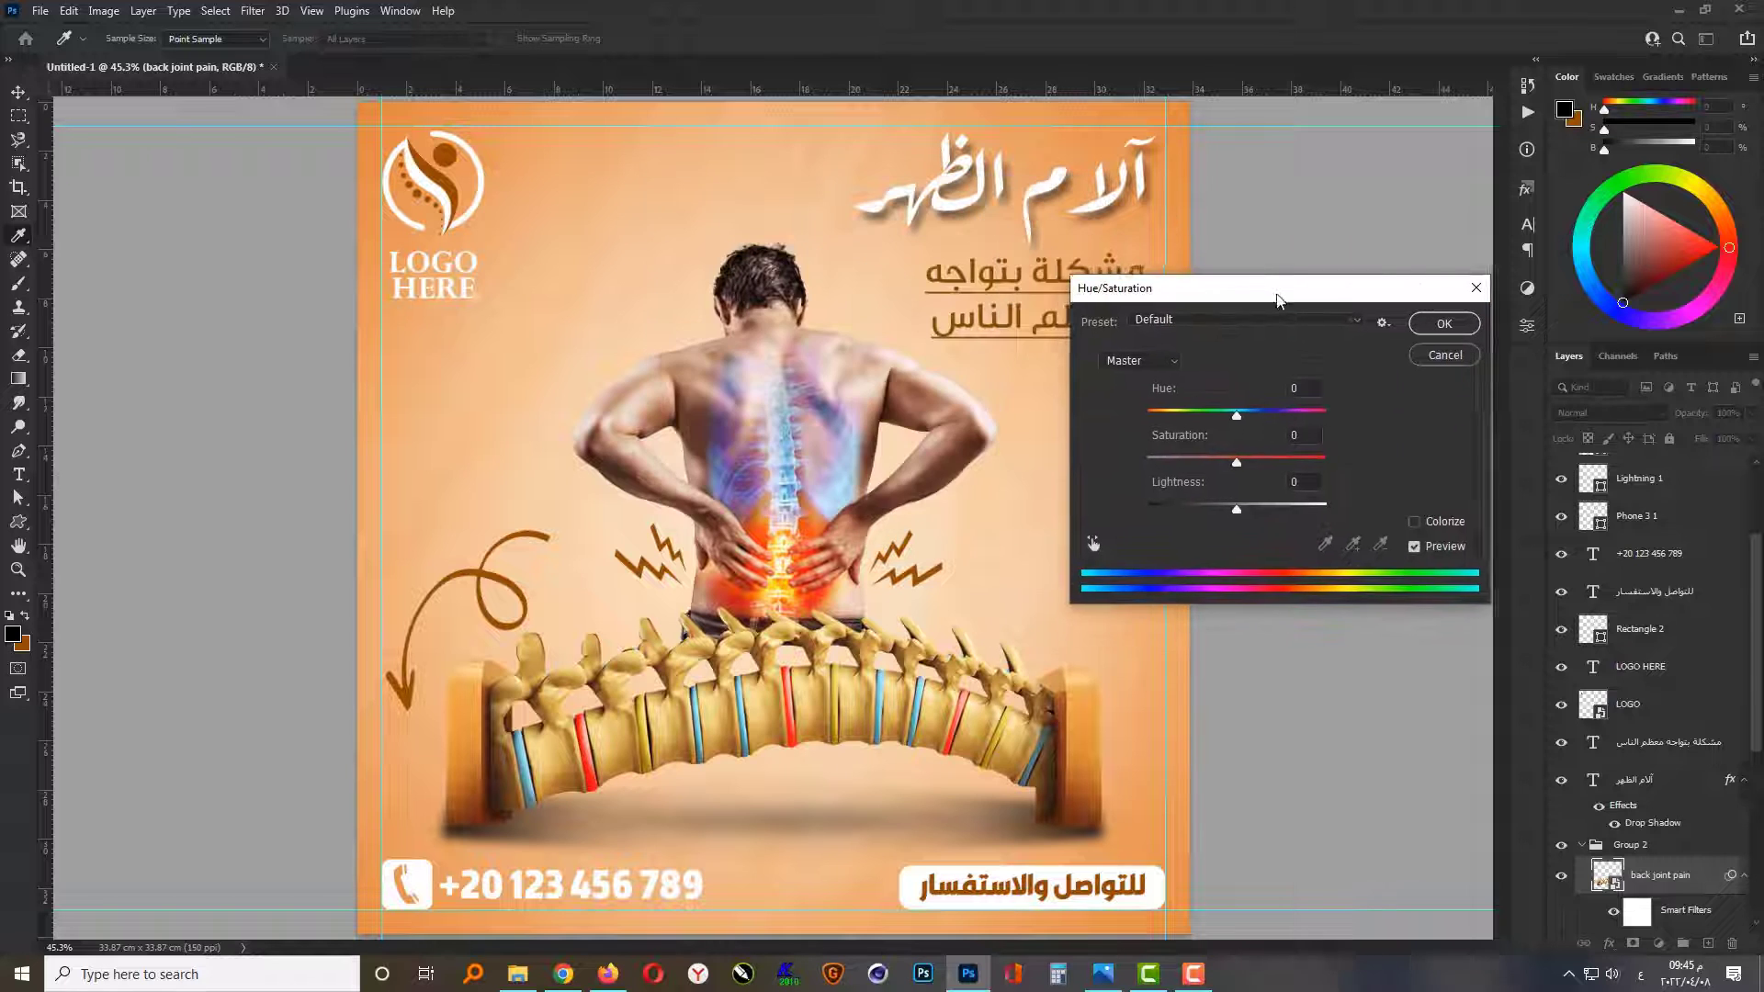
{"action": "key", "text": "Up"}
{"action": "key", "text": "Up"}
{"action": "key", "text": "Up"}
{"action": "key", "text": "Up"}
{"action": "key", "text": "Up"}
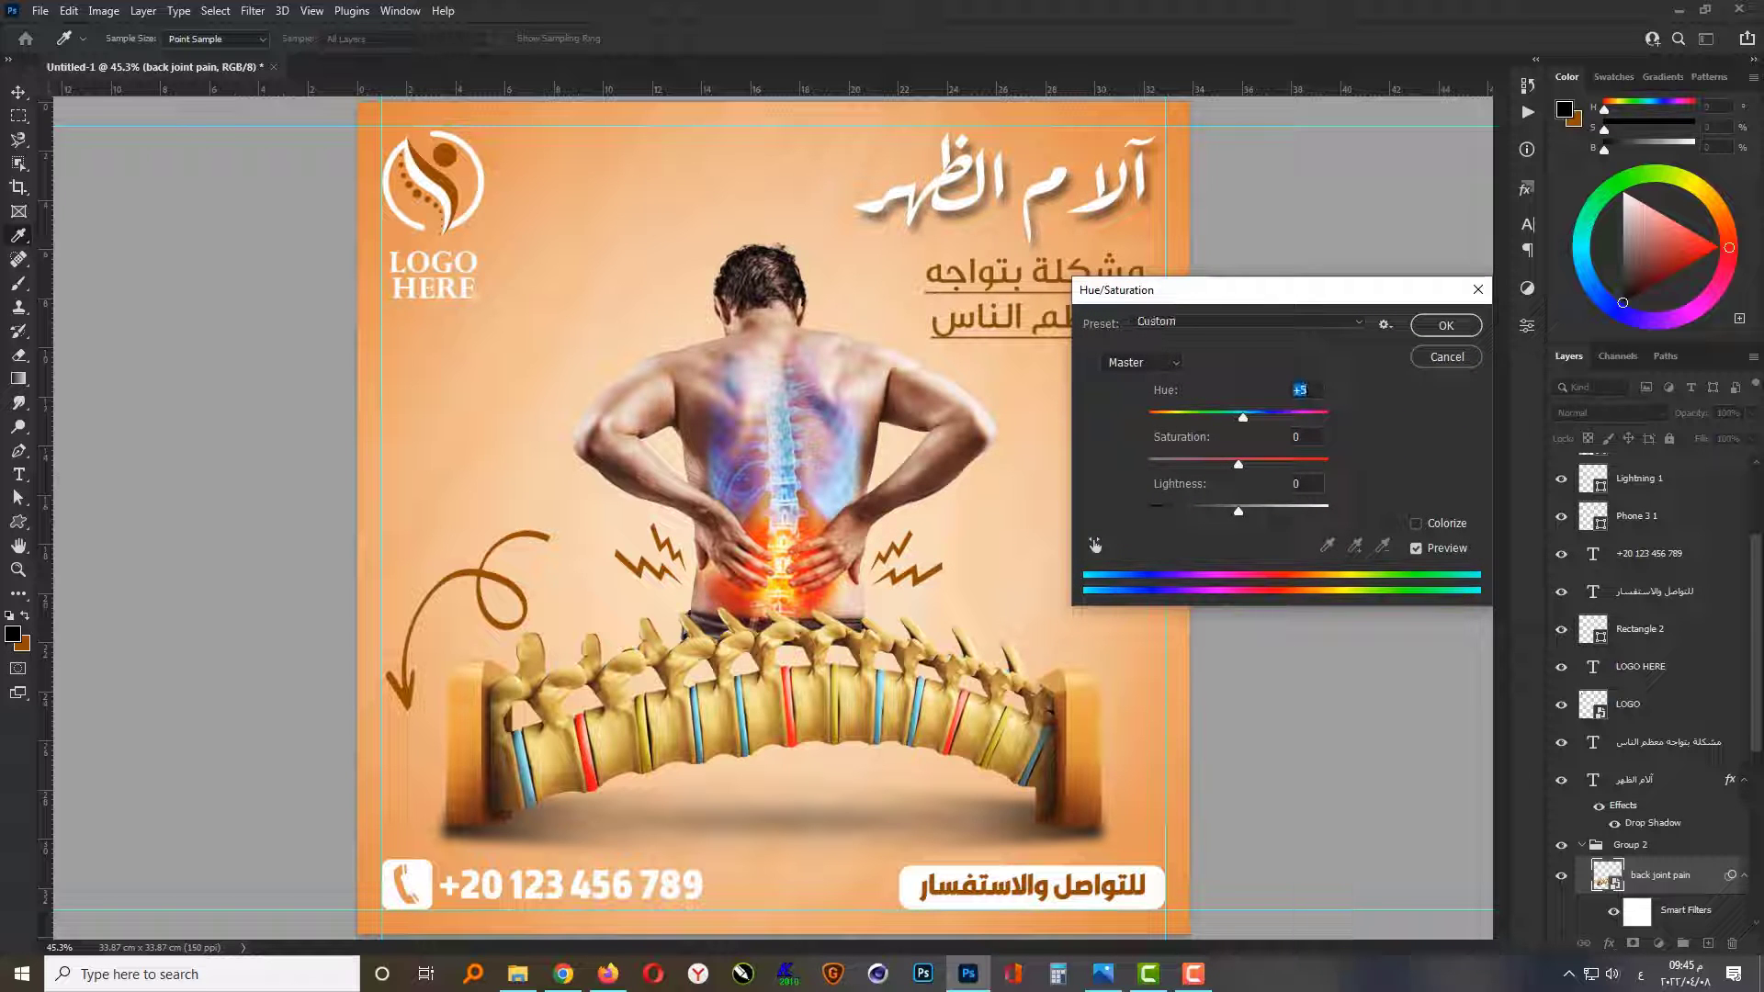
{"action": "key", "text": "Down"}
{"action": "key", "text": "Down"}
{"action": "key", "text": "Down"}
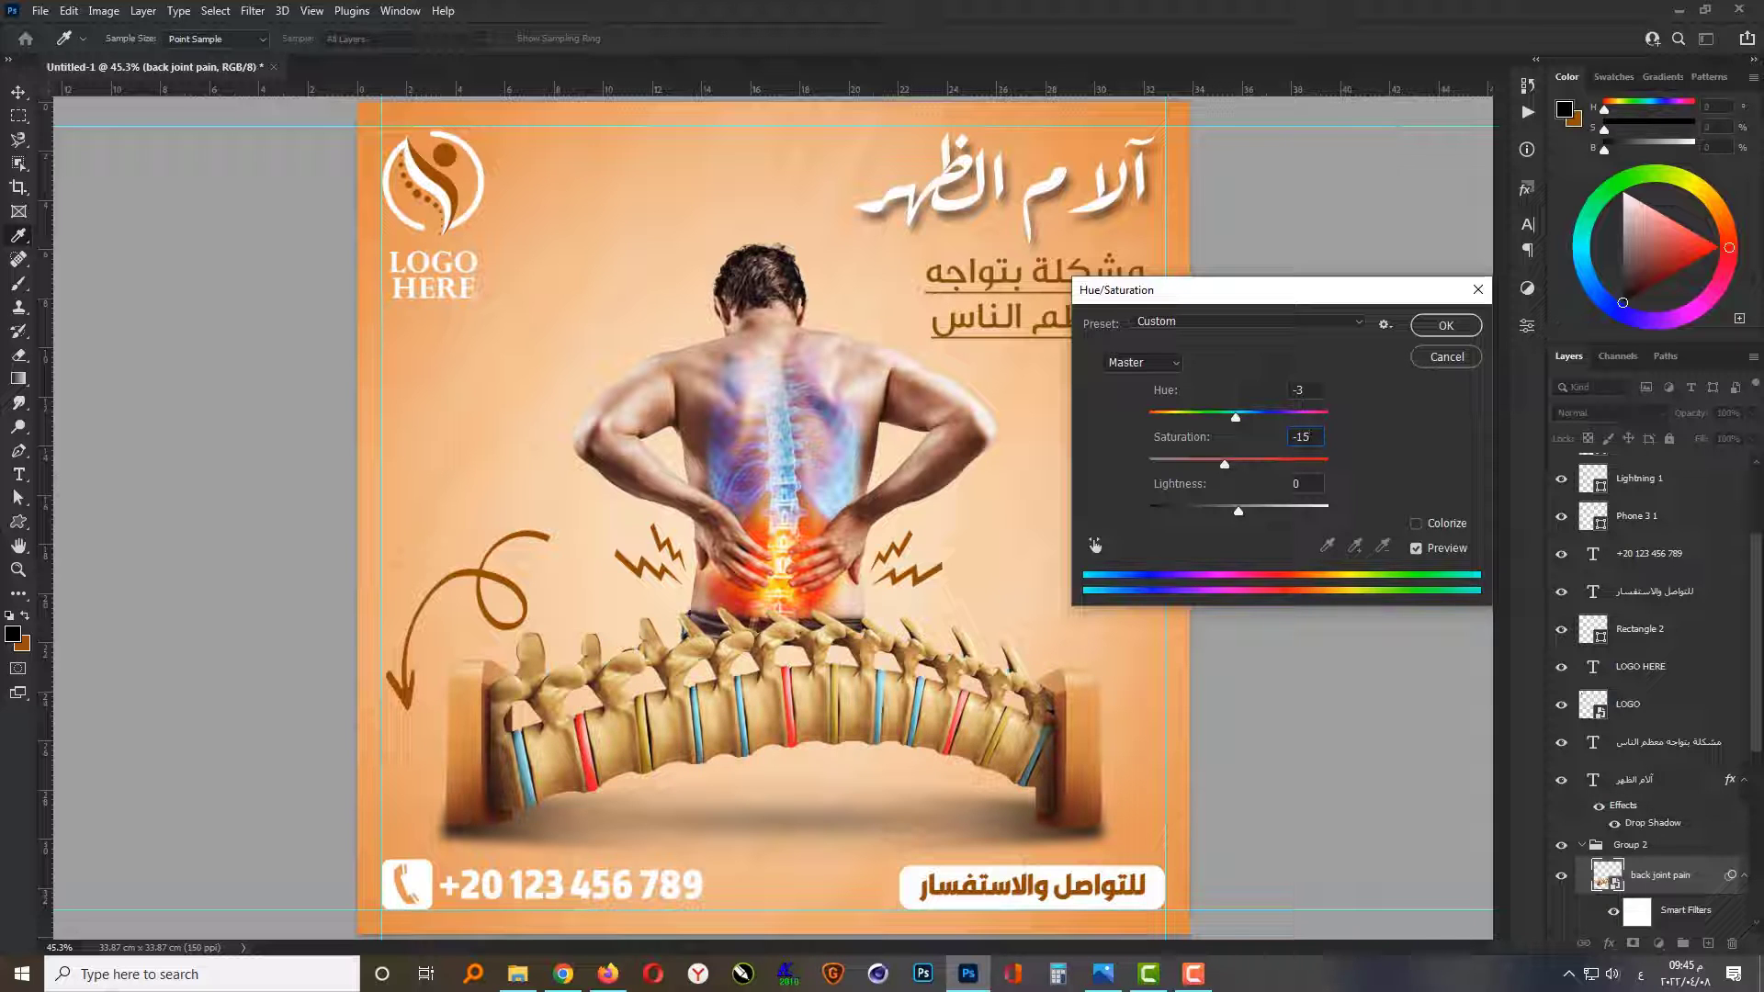
{"action": "key", "text": "Return"}
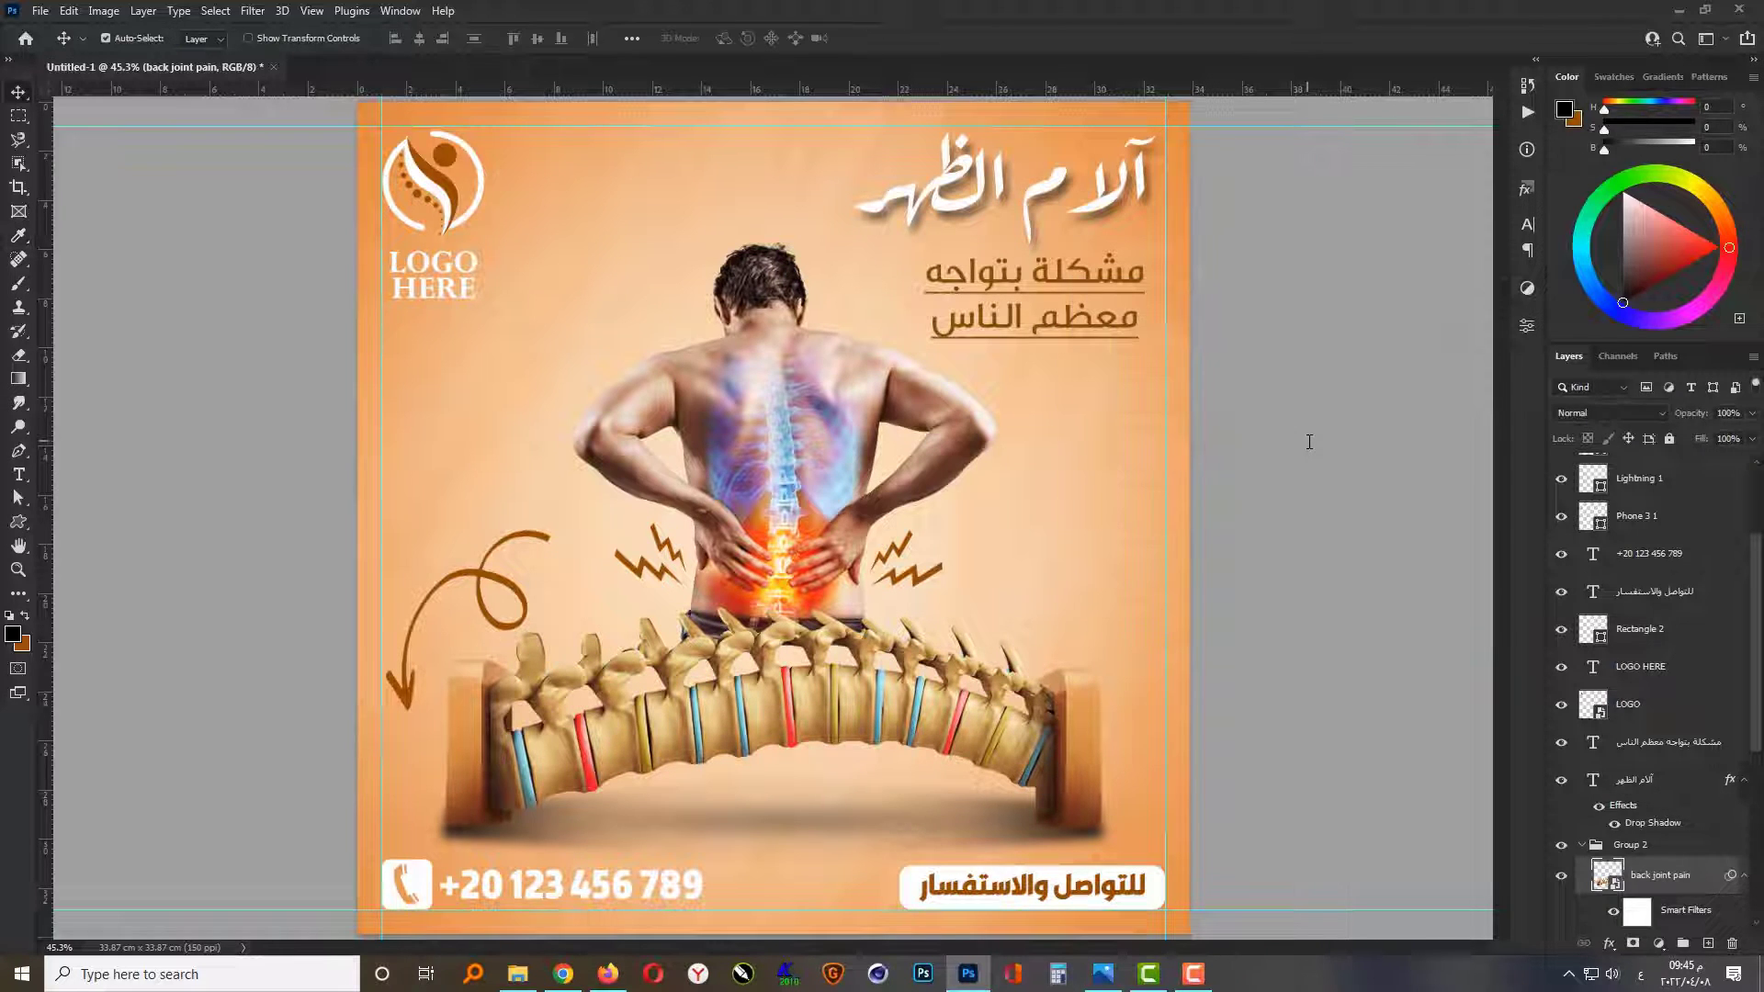
{"action": "scroll", "coordinate": [794, 507], "scroll_direction": "down", "scroll_amount": 1}
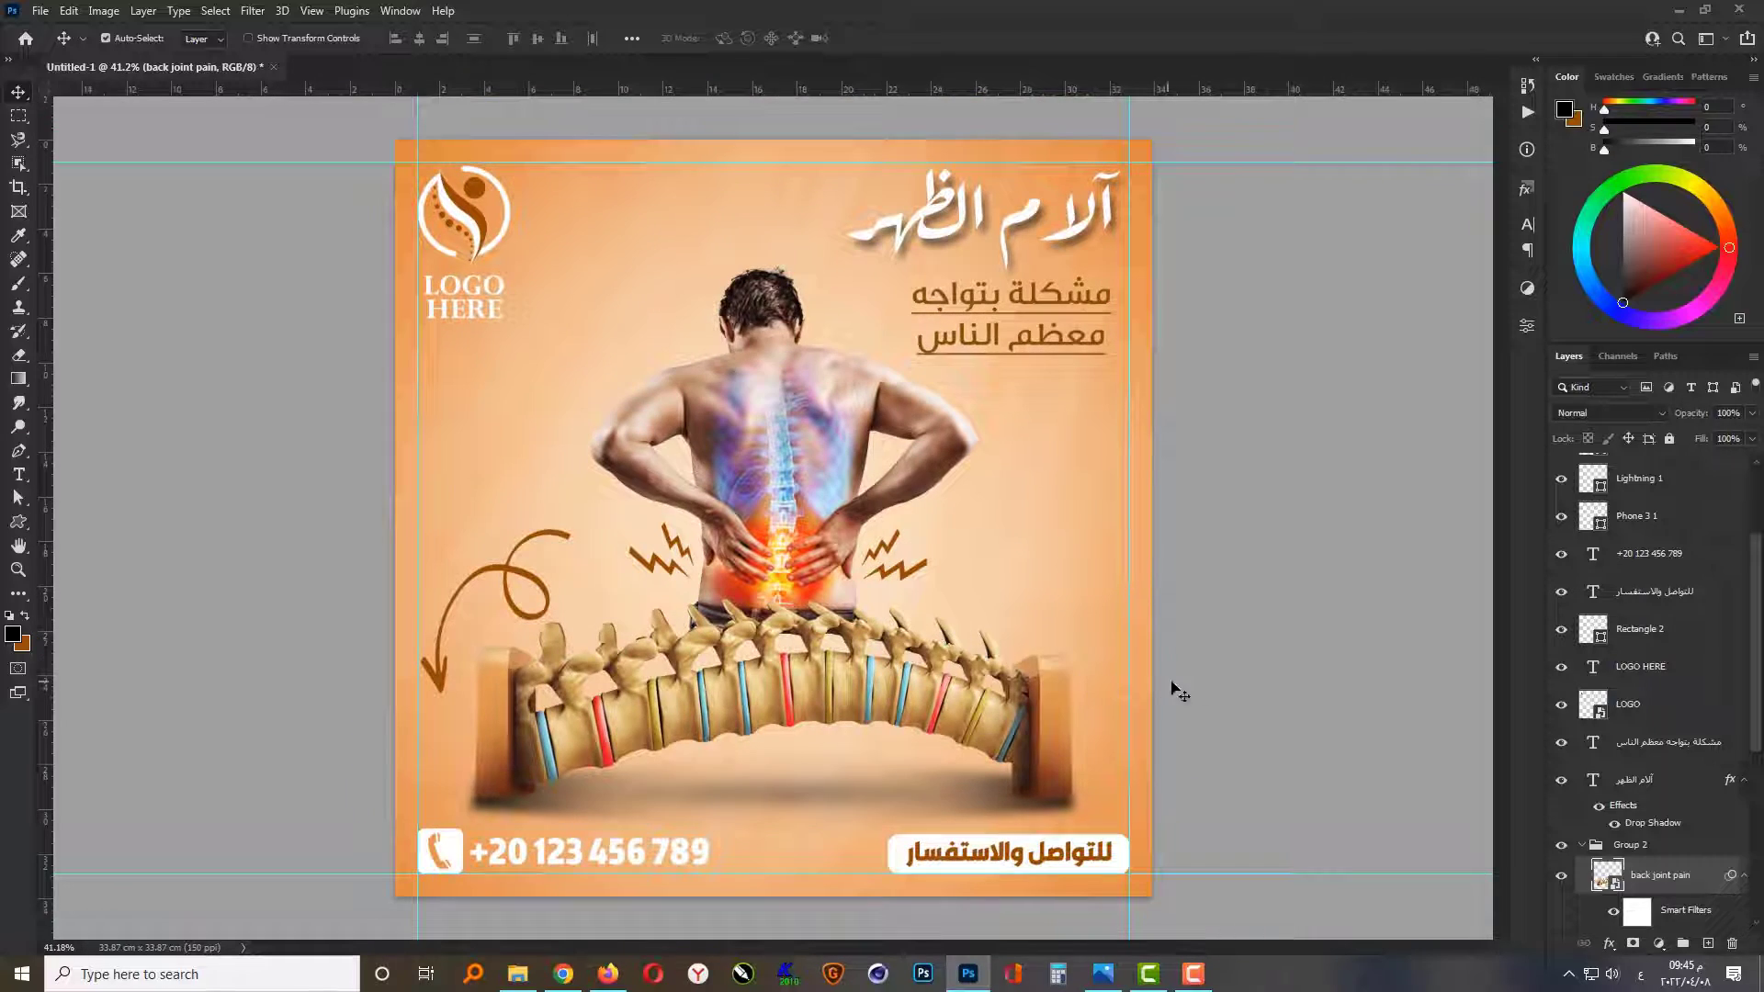